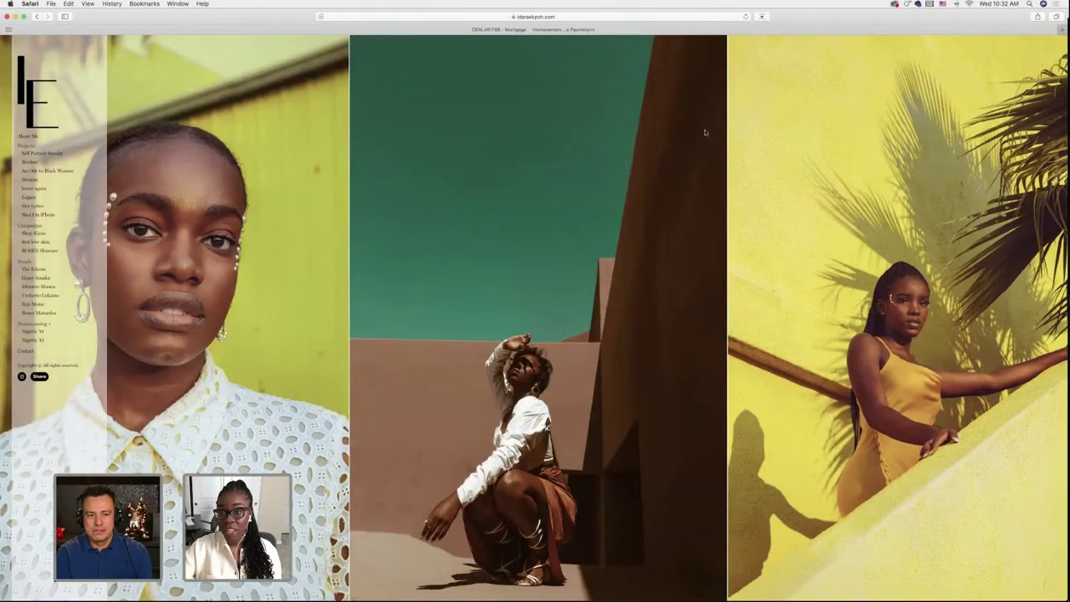
# Scroll the portfolio gallery past the red-dress car photo to the gold-chain close-up portrait
pyautogui.hscroll(2, 705, 132)
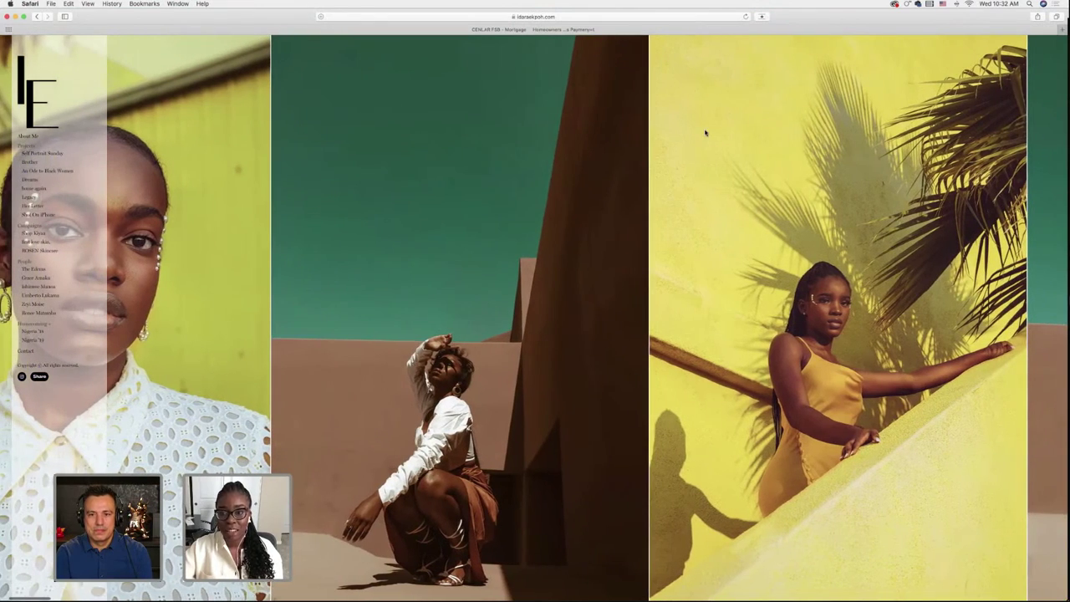
pyautogui.hscroll(4, 705, 132)
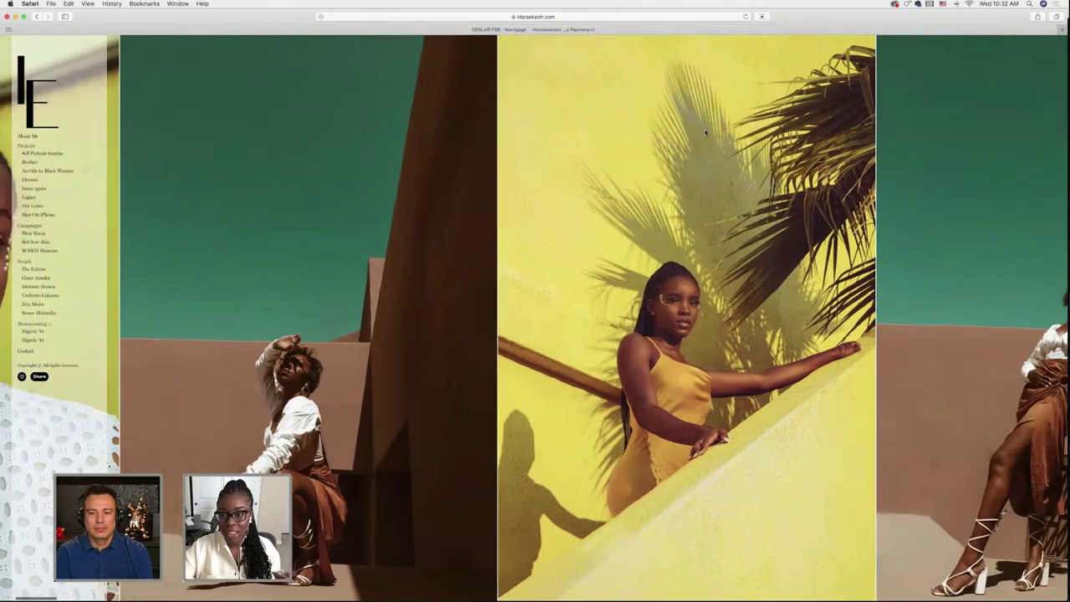
pyautogui.hscroll(3, 705, 132)
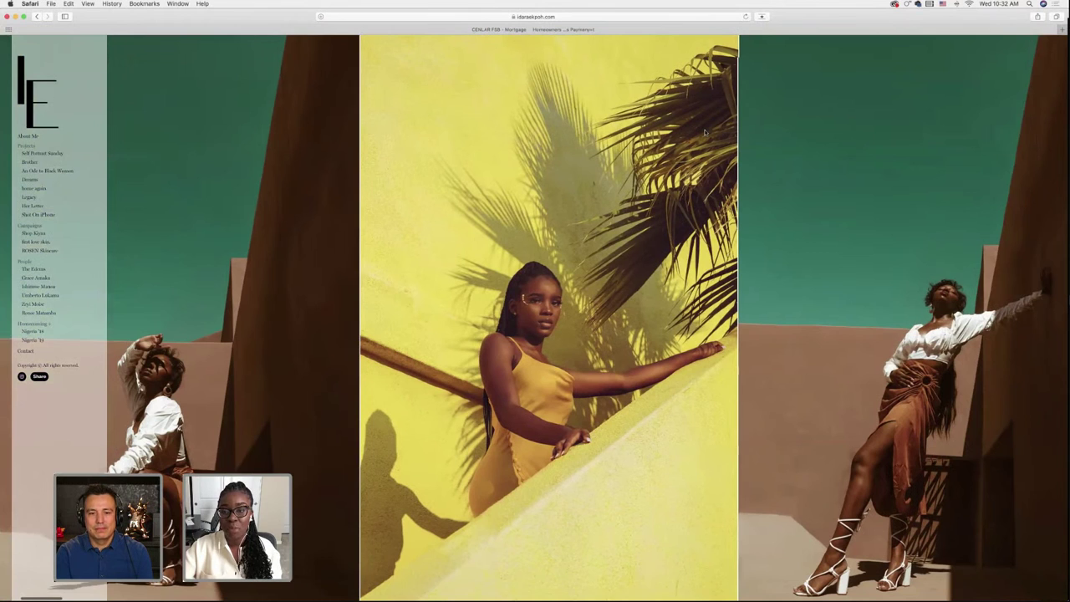
pyautogui.hscroll(5, 705, 132)
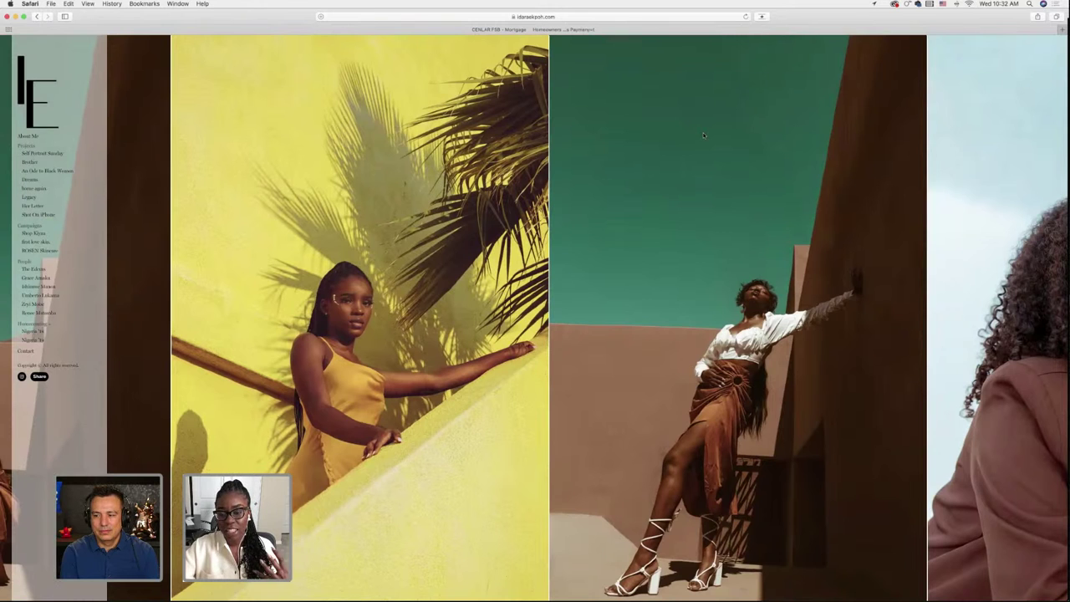
pyautogui.hscroll(1, 704, 135)
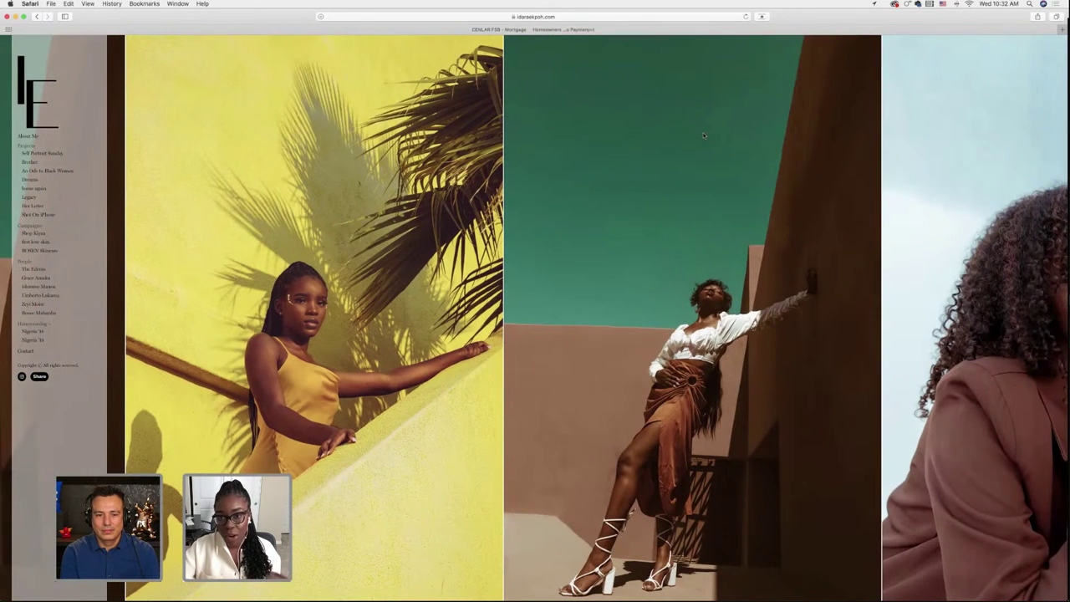
pyautogui.hscroll(4, 703, 135)
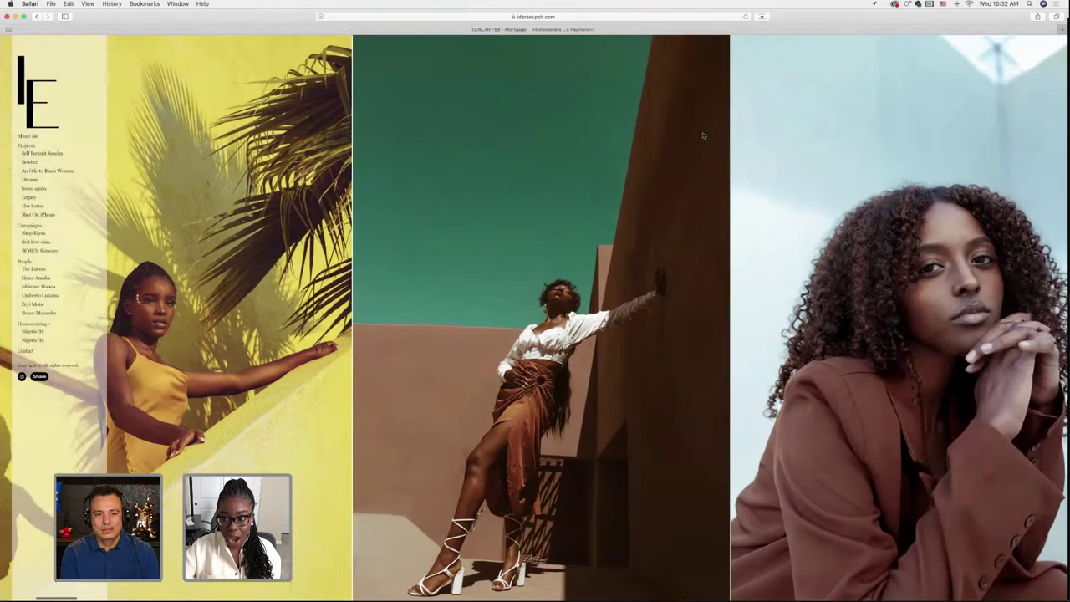
pyautogui.hscroll(7, 704, 135)
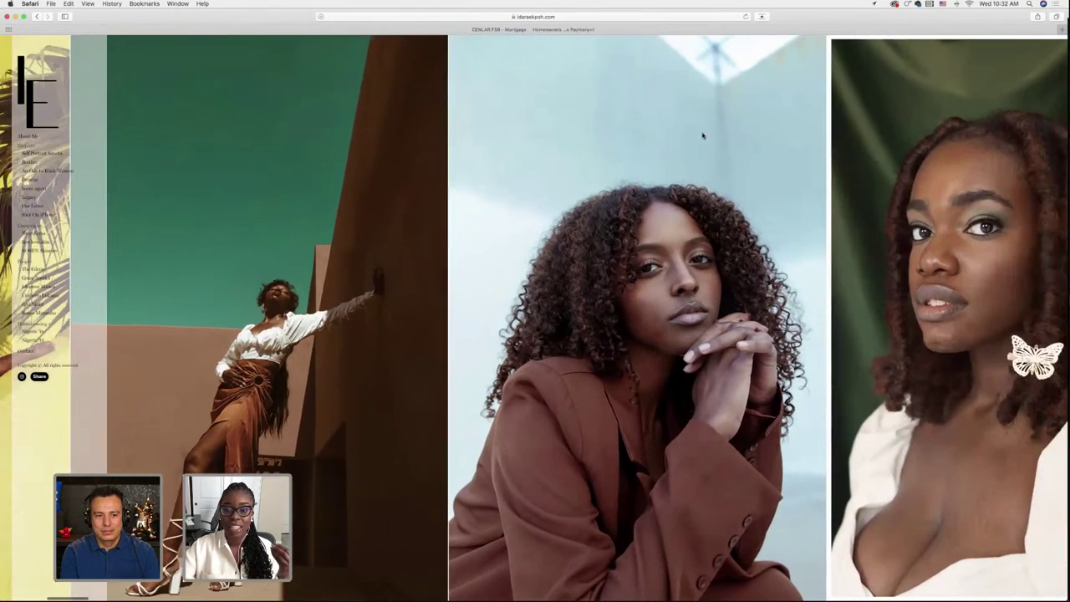
pyautogui.hscroll(2, 703, 135)
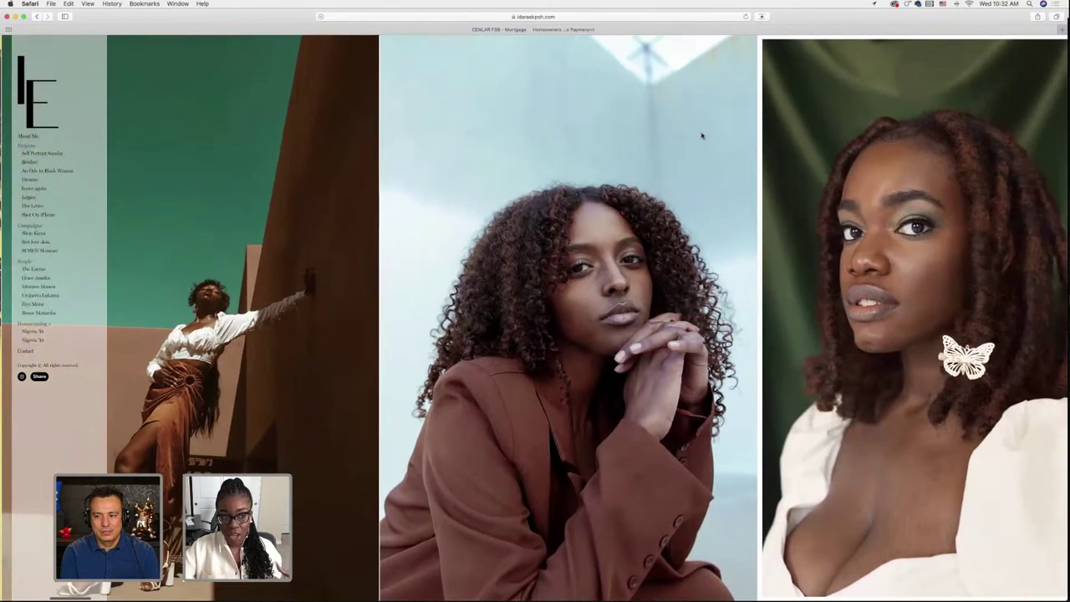
pyautogui.hscroll(5, 702, 135)
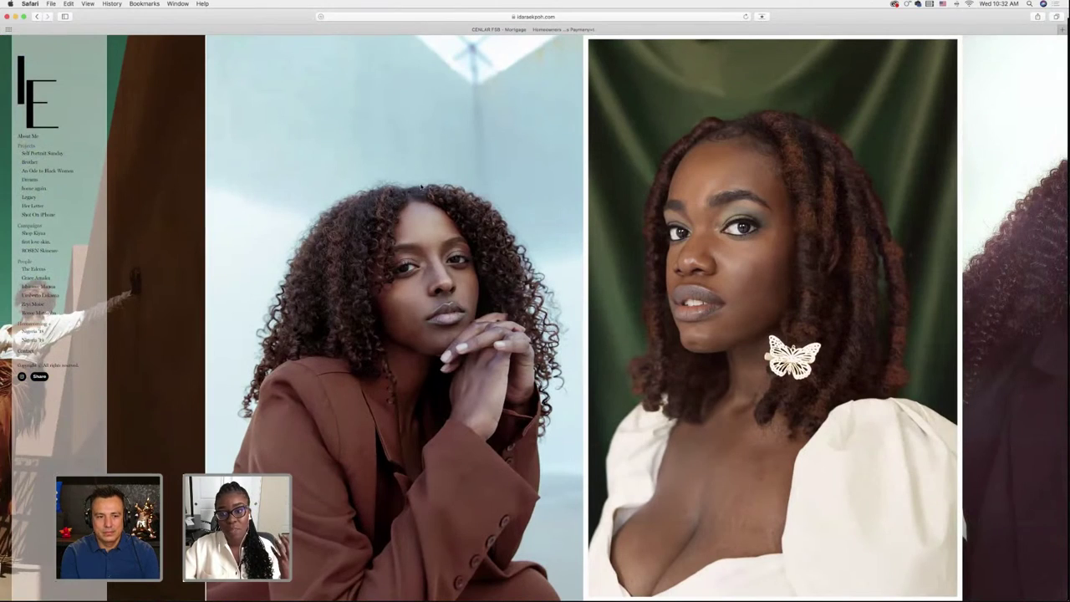
pyautogui.hscroll(9, 421, 186)
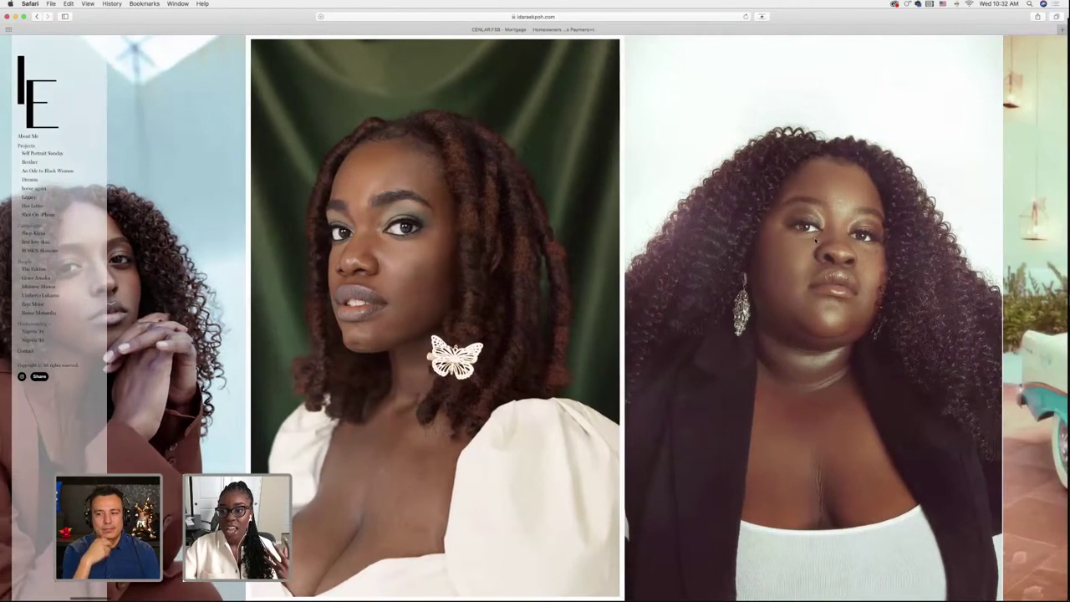
pyautogui.hscroll(11, 816, 240)
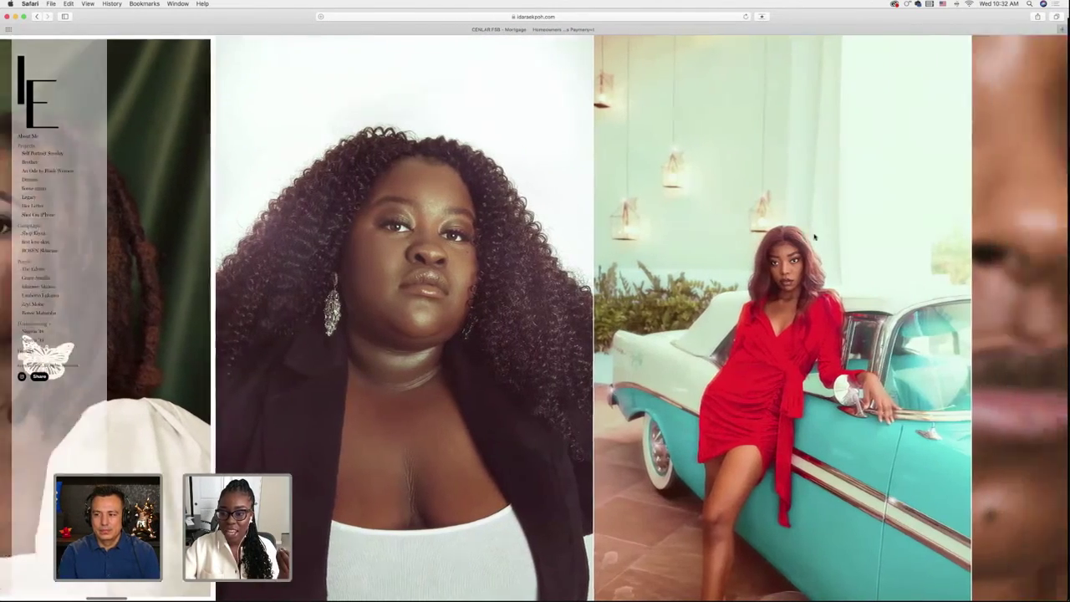
pyautogui.hscroll(3, 808, 213)
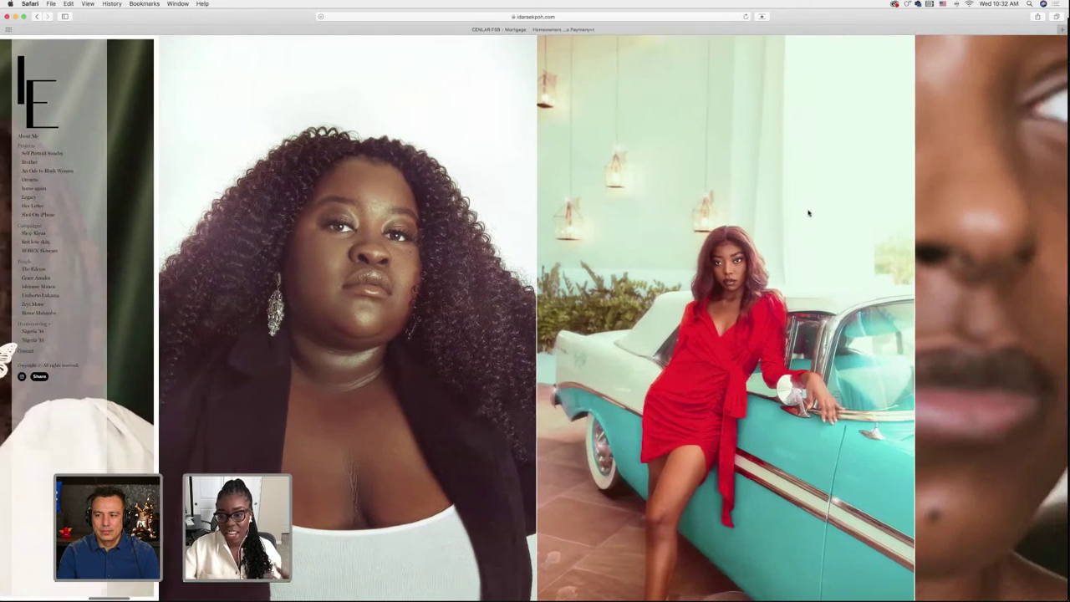
pyautogui.hscroll(7, 808, 214)
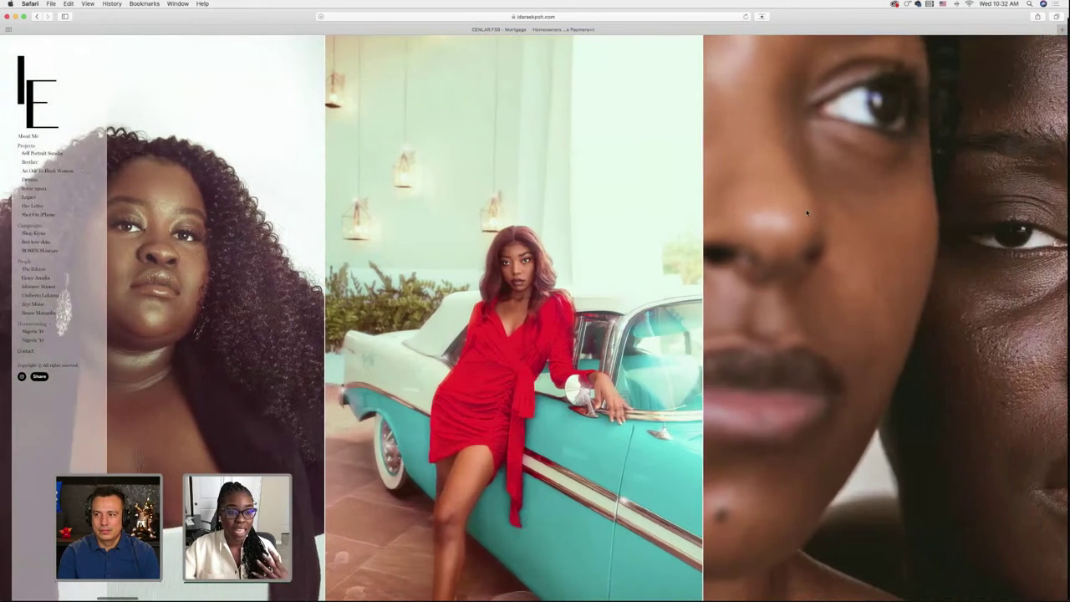
pyautogui.hscroll(9, 806, 213)
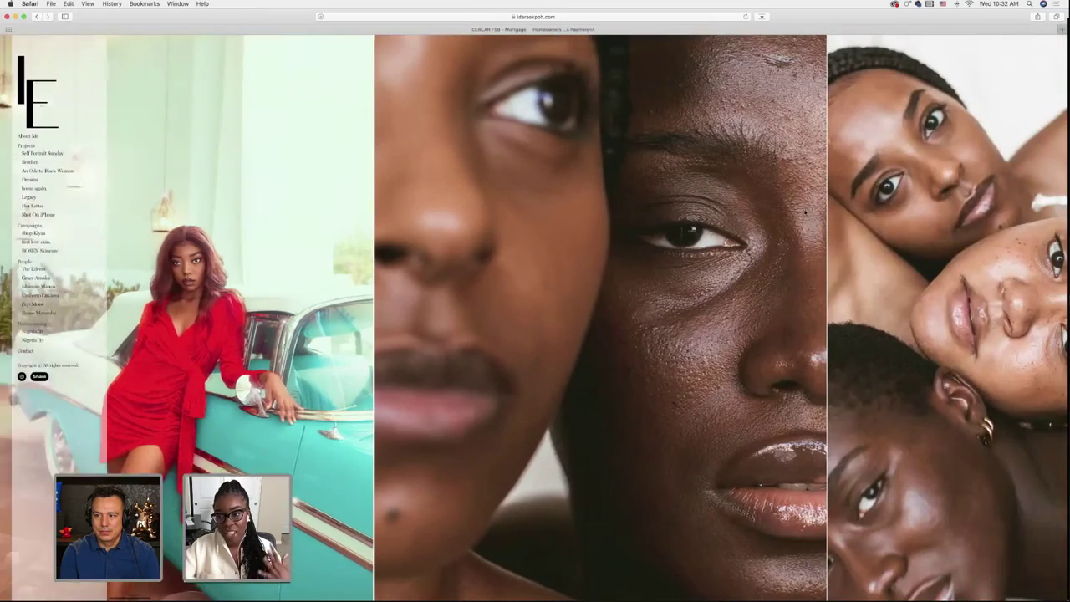
pyautogui.hscroll(5, 804, 214)
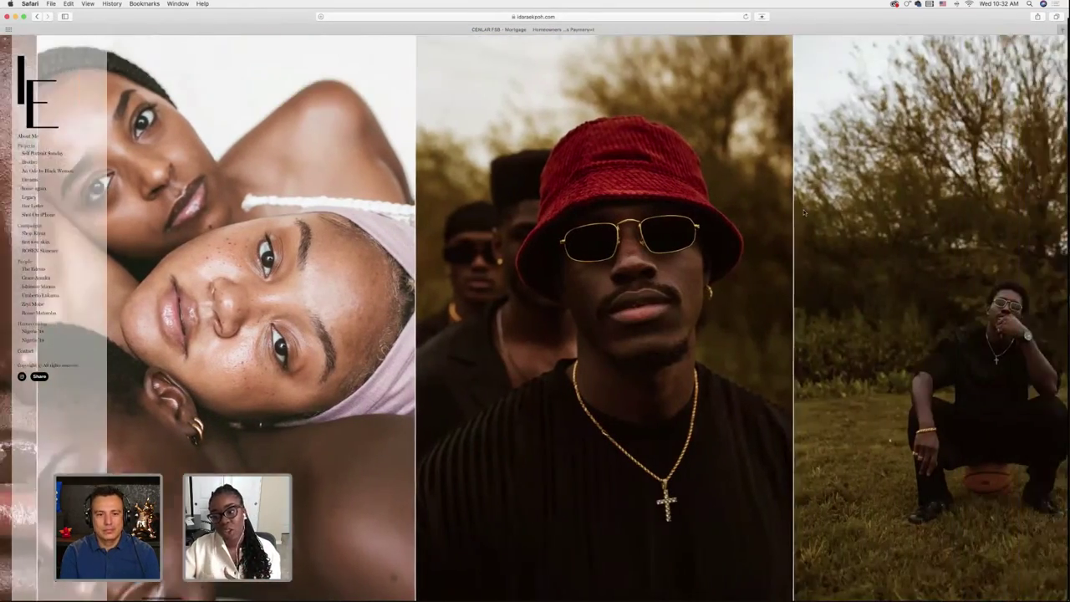
pyautogui.hscroll(2, 805, 213)
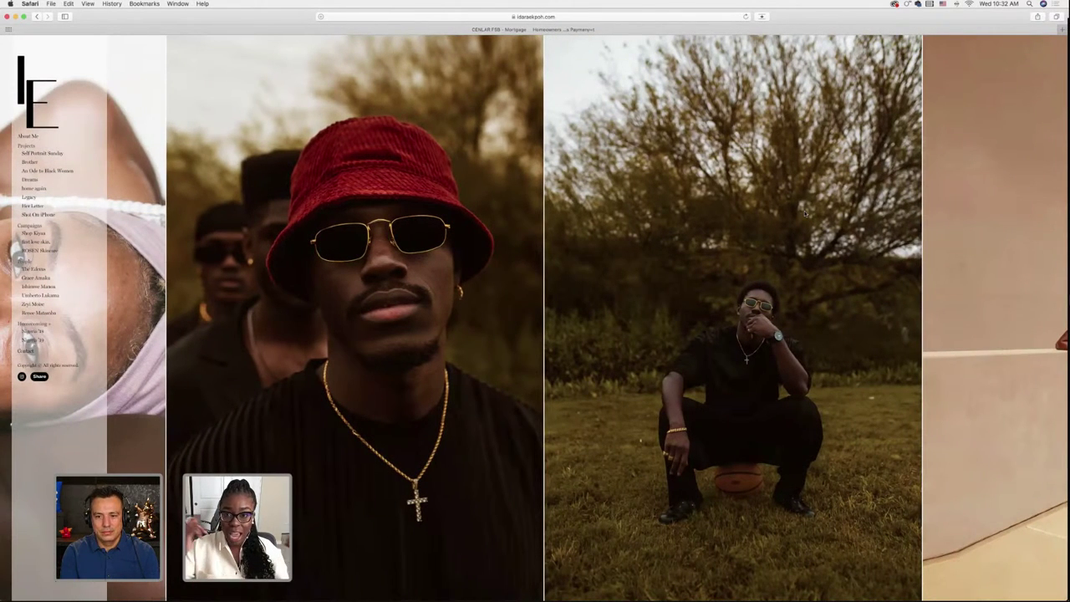
pyautogui.hscroll(2, 750, 212)
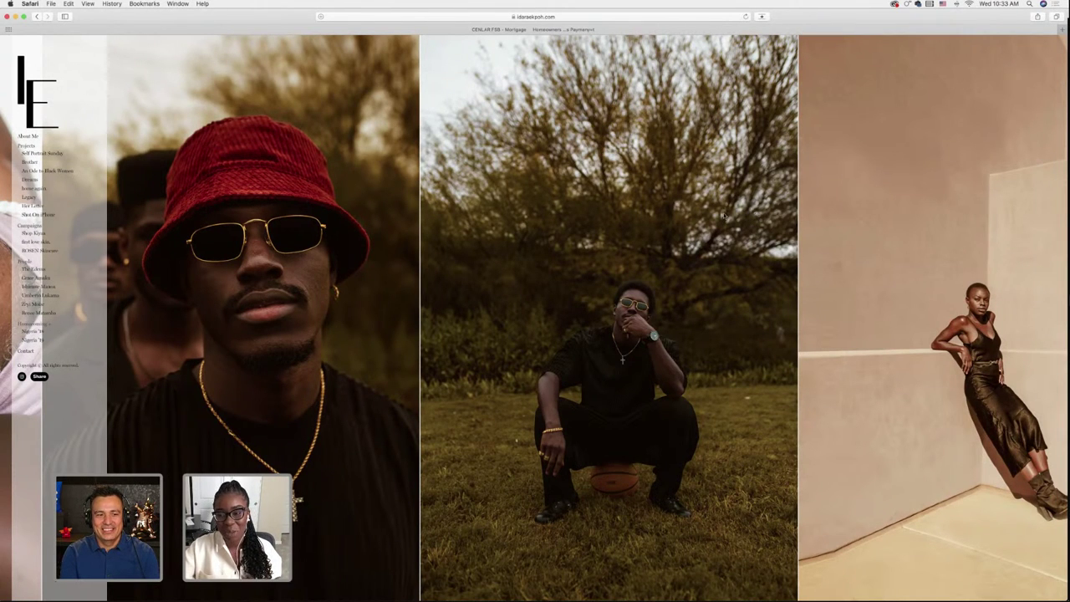
pyautogui.hscroll(2, 724, 214)
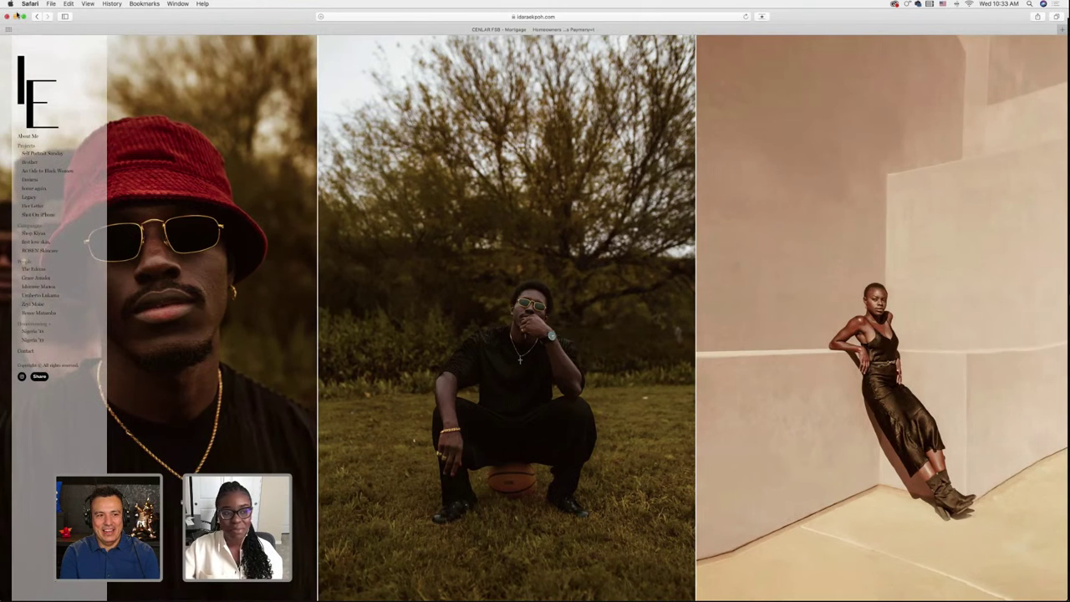
pyautogui.hscroll(-1, 176, 164)
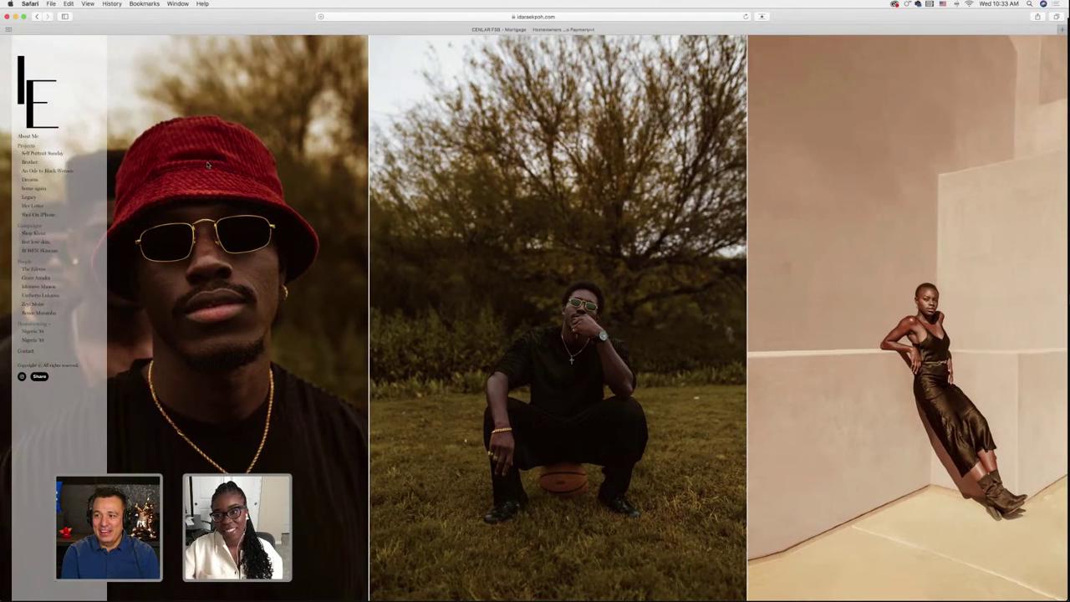
pyautogui.hscroll(-3, 209, 165)
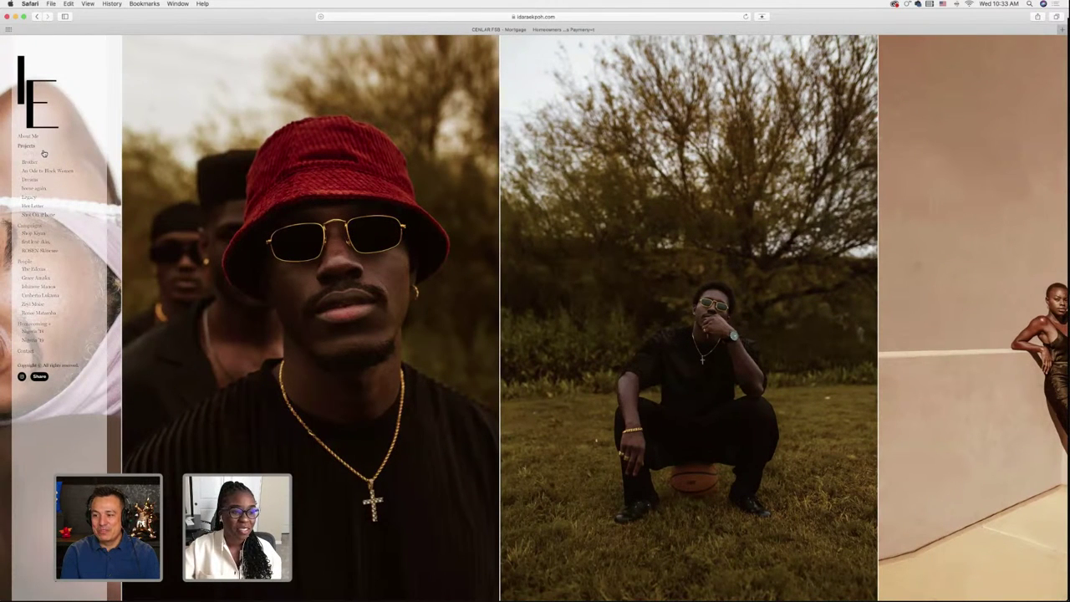
pyautogui.hscroll(7, 331, 170)
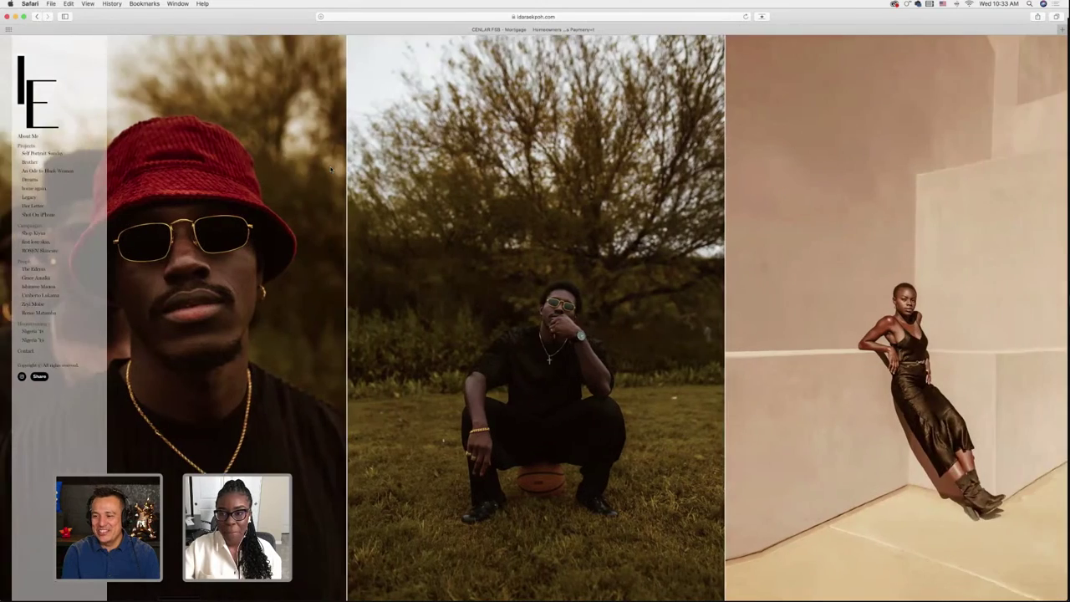
pyautogui.hscroll(9, 331, 168)
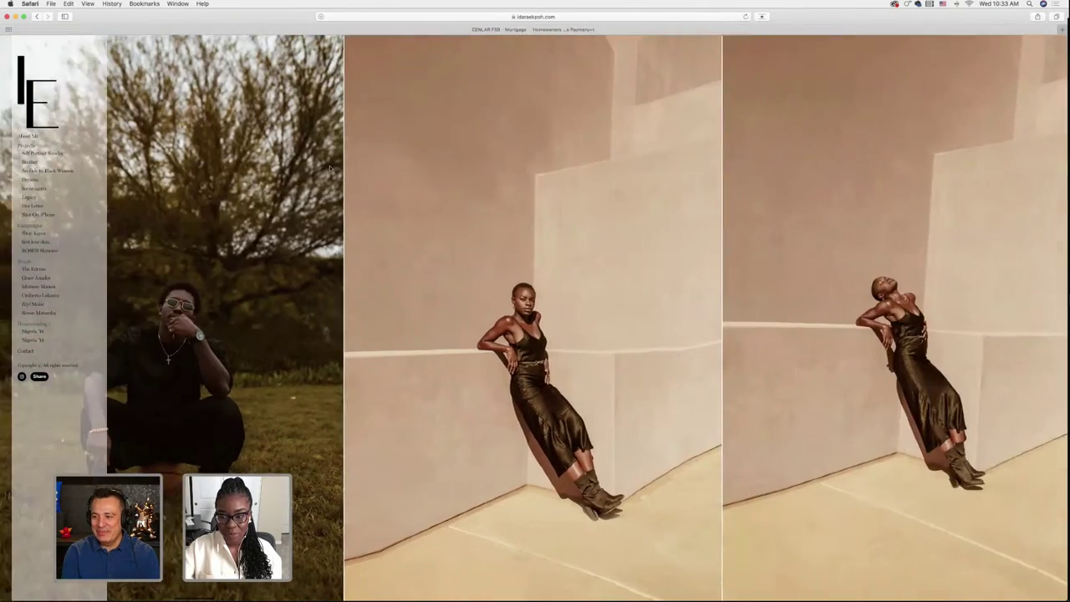
pyautogui.hscroll(8, 329, 168)
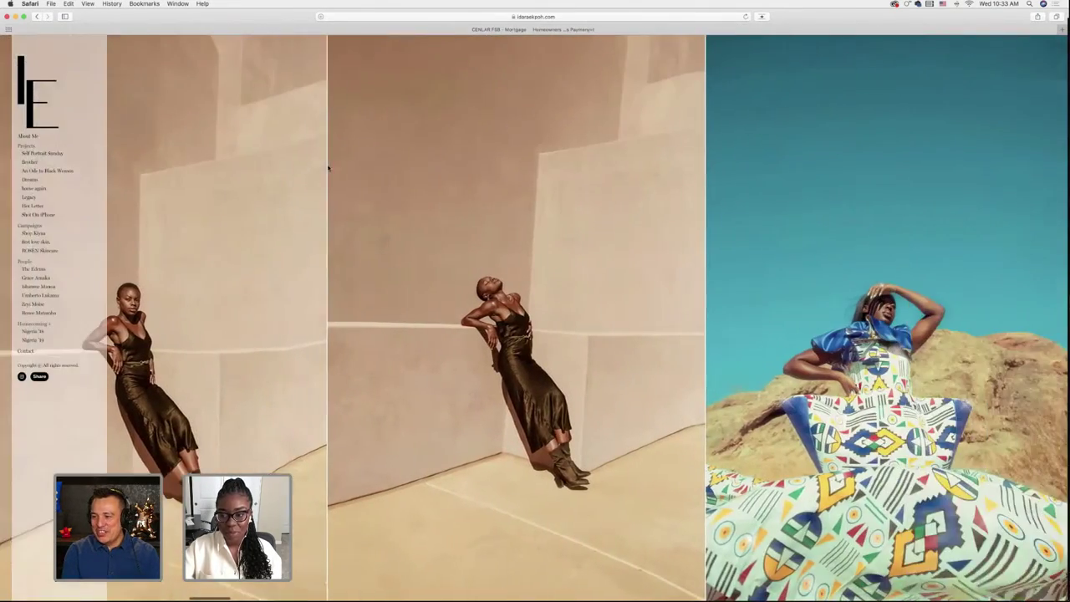
pyautogui.hscroll(9, 329, 168)
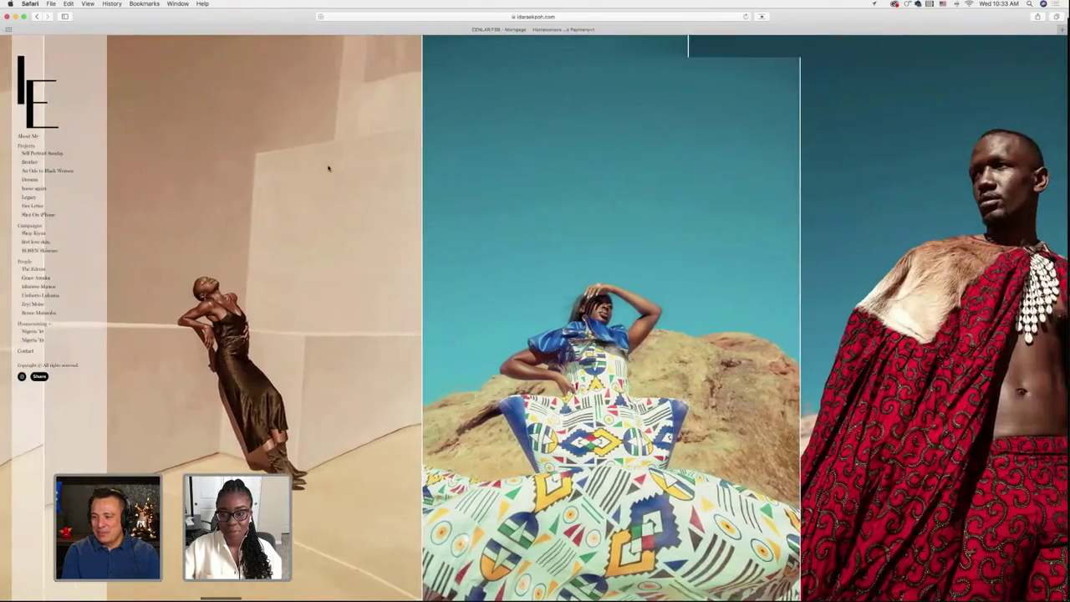
pyautogui.hscroll(6, 328, 168)
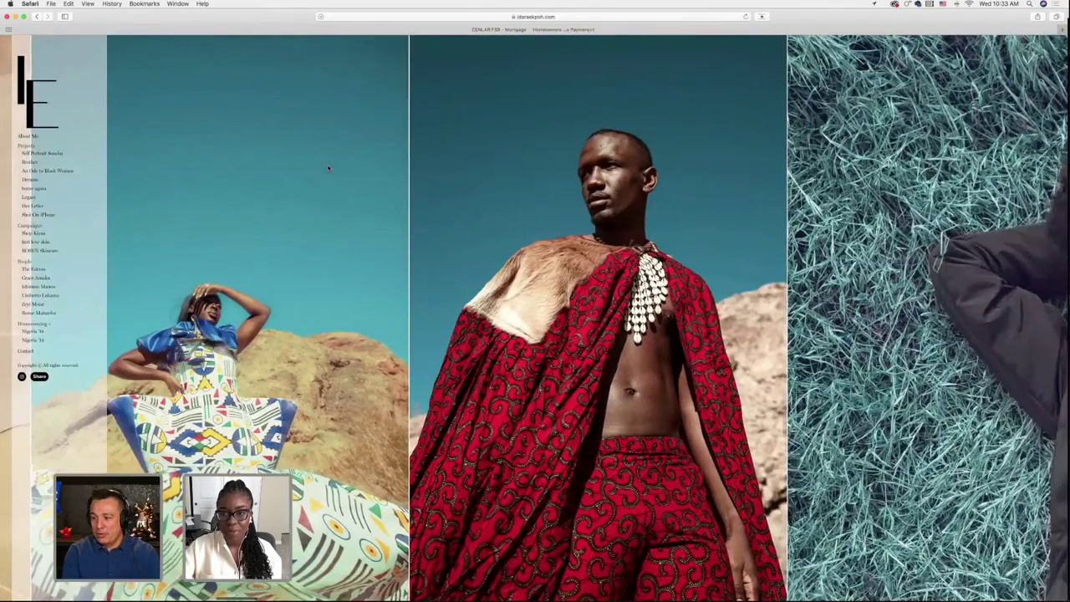
pyautogui.hscroll(6, 328, 168)
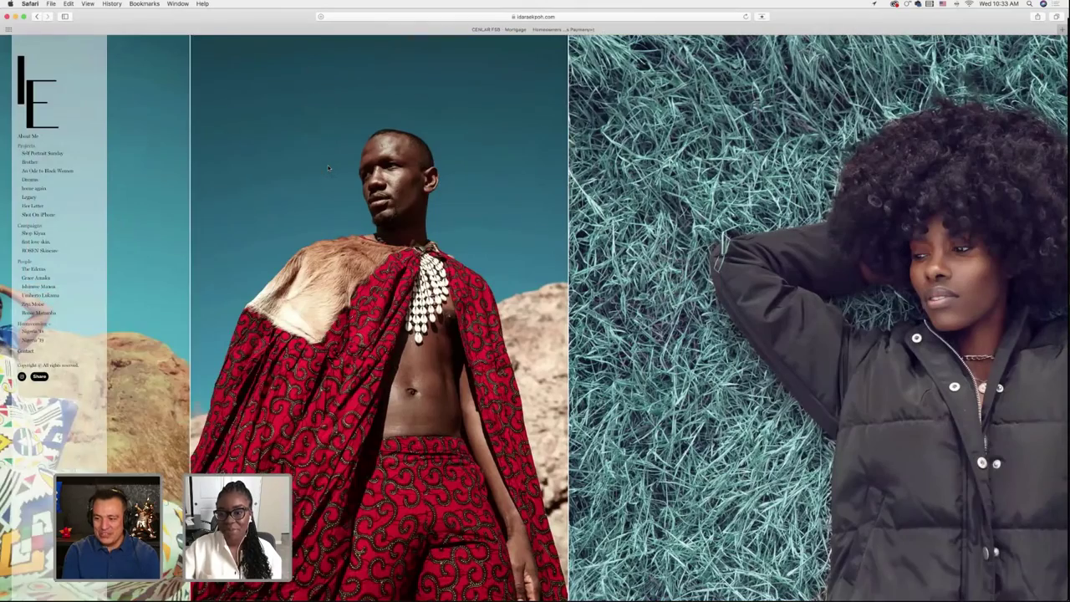
pyautogui.hscroll(6, 329, 168)
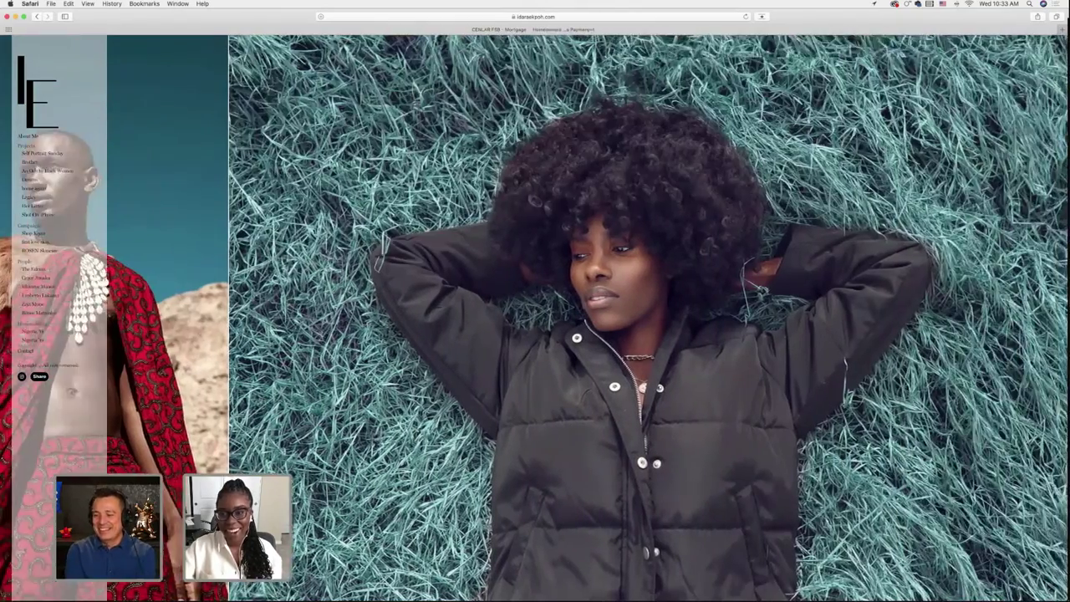
pyautogui.hscroll(8, 328, 168)
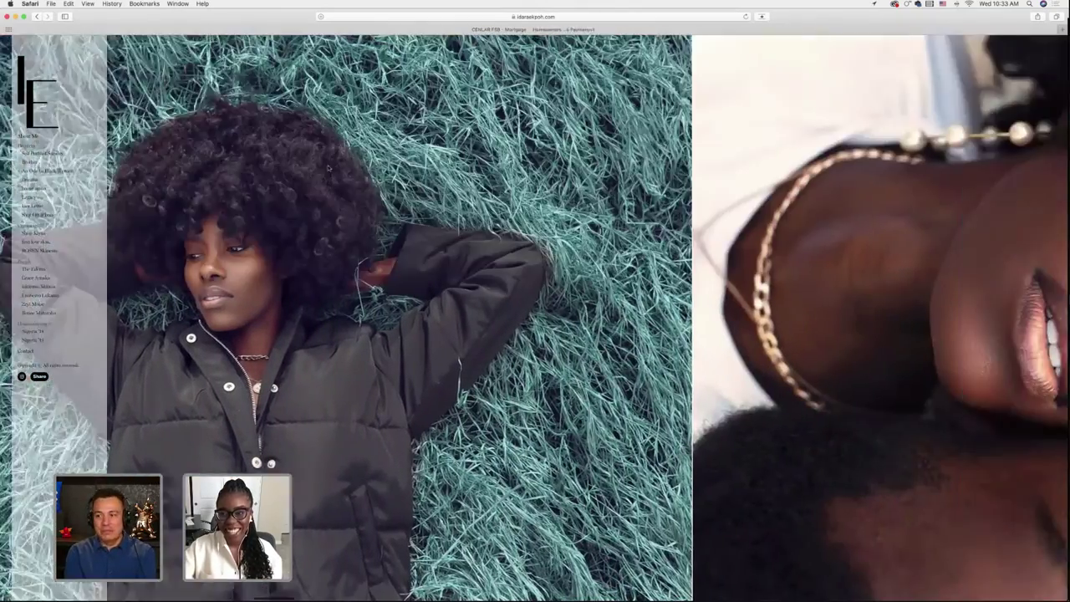
pyautogui.hscroll(3, 329, 168)
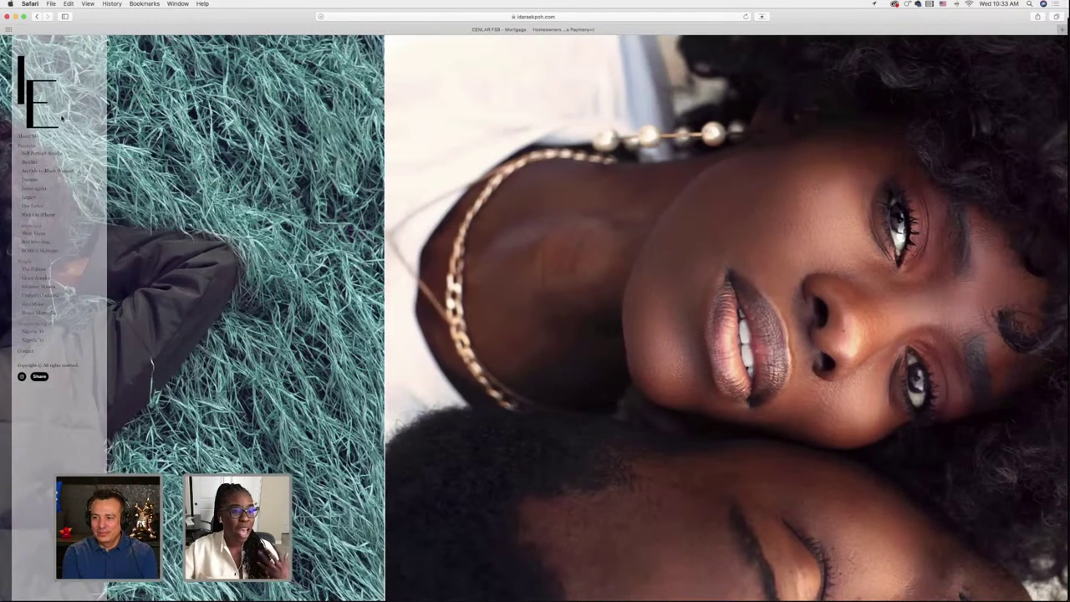
# Open the Brother project page and browse its gallery
pyautogui.click(25, 162)
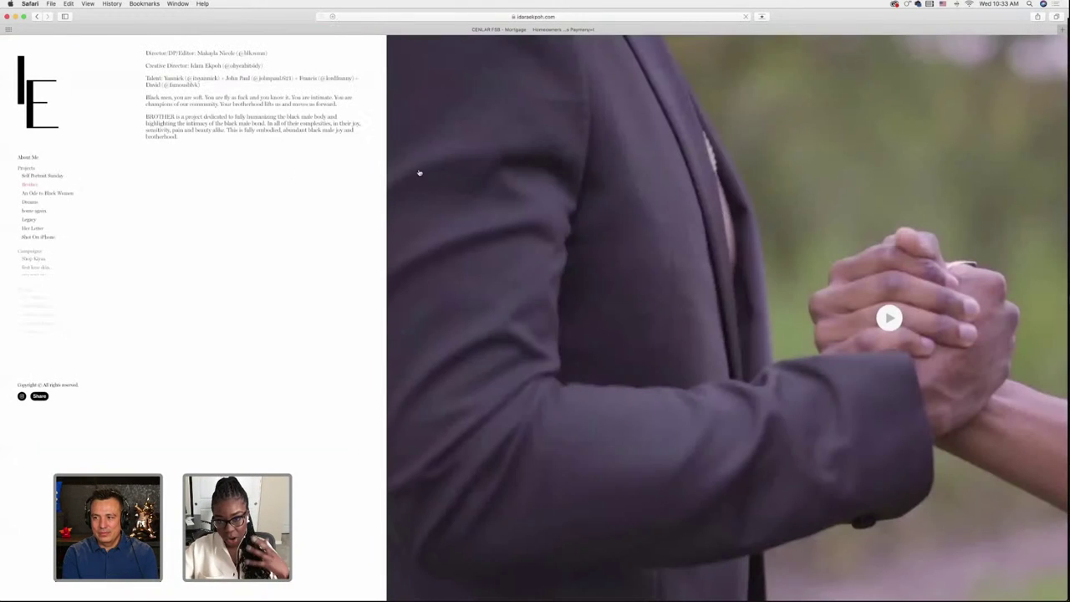
pyautogui.hscroll(3, 416, 171)
pyautogui.hscroll(10, 417, 172)
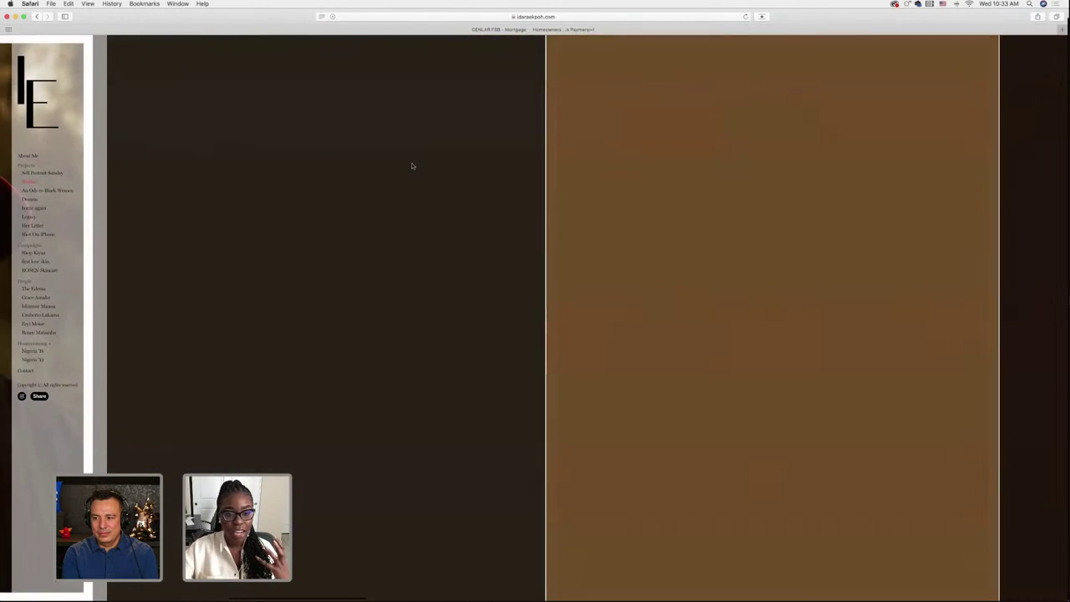
pyautogui.hscroll(-6, 415, 167)
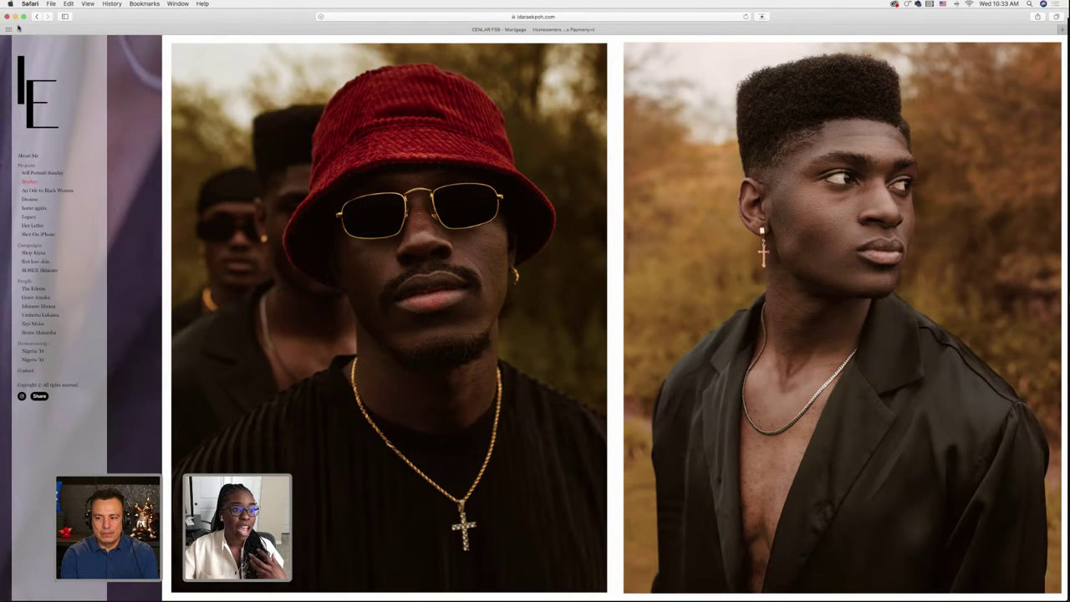
# Return to the portfolio home page via the IE logo and scroll down its gallery
pyautogui.click(38, 119)
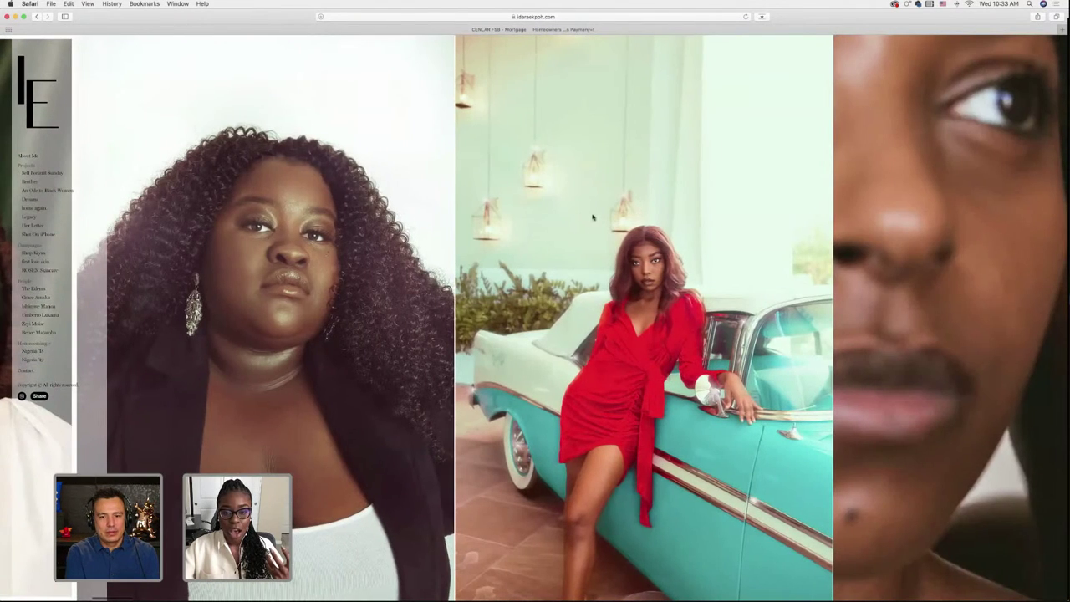
pyautogui.scroll(-2, 616, 294)
pyautogui.scroll(-1, 616, 294)
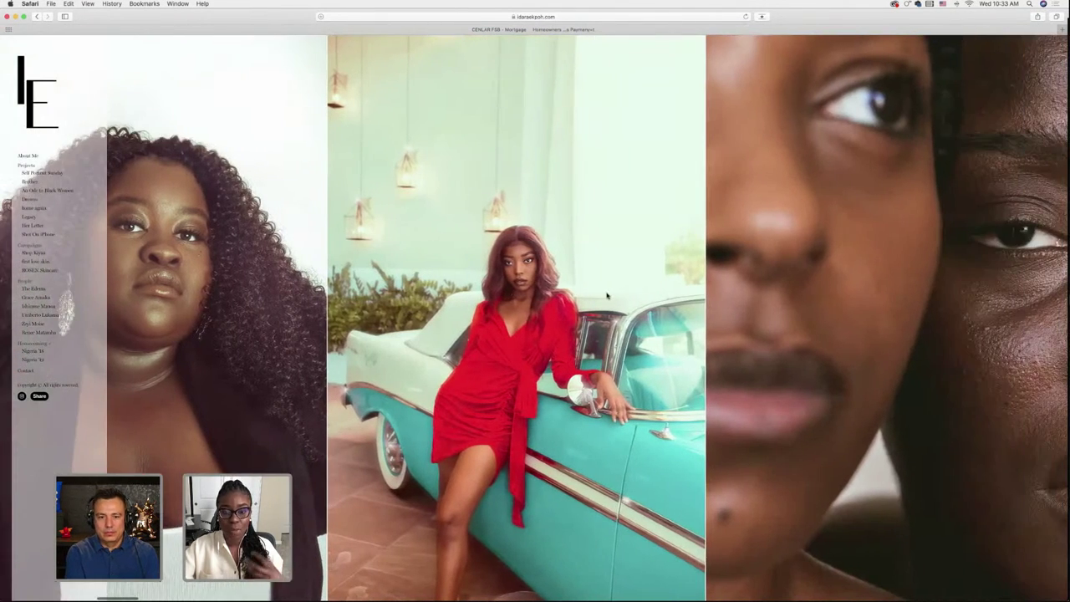
pyautogui.scroll(-2, 607, 295)
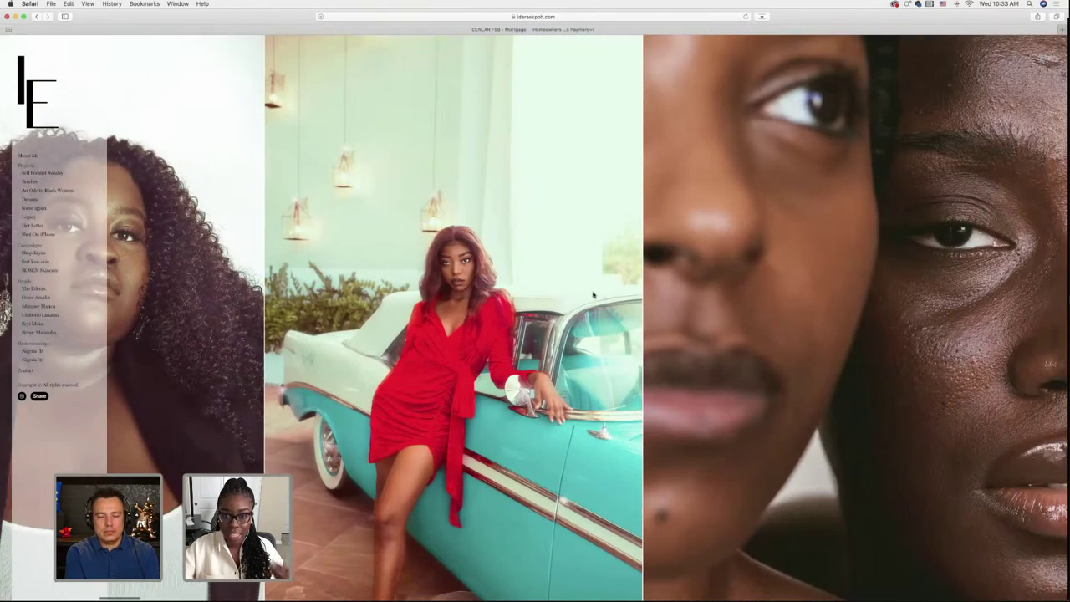
pyautogui.scroll(-1, 592, 293)
pyautogui.scroll(-20, 593, 289)
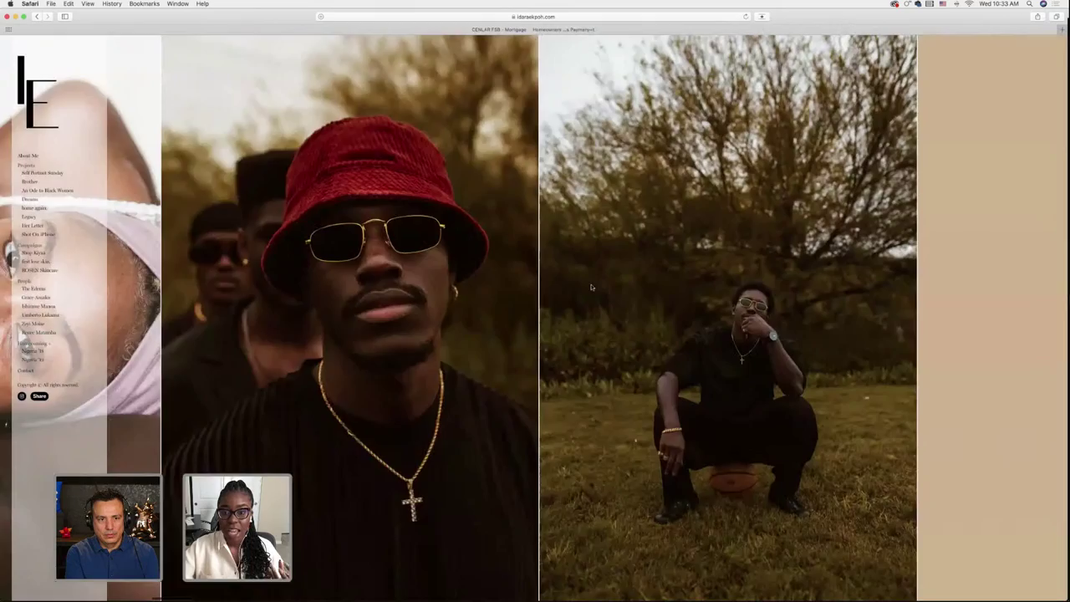
pyautogui.scroll(-6, 627, 297)
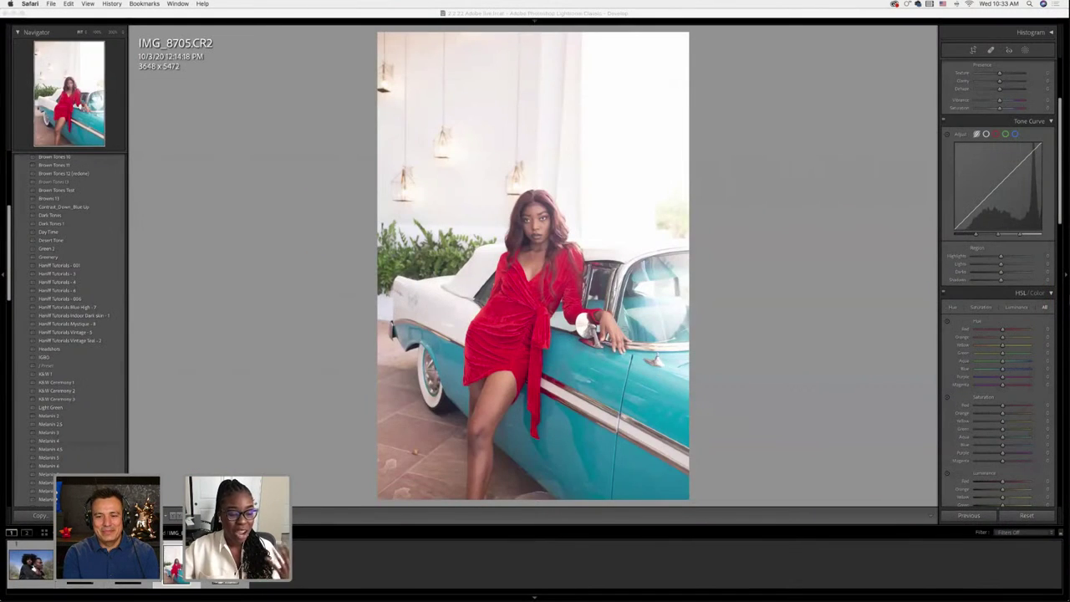
# Bring Lightroom Classic forward with IMG_8705.CR2 in the Develop module
pyautogui.click(192, 423)
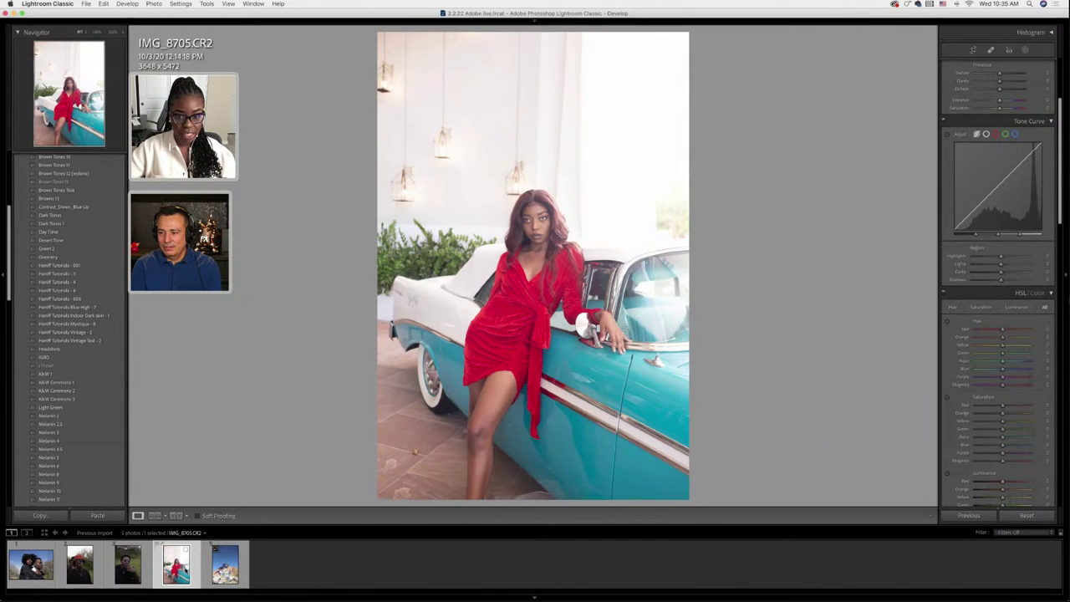
pyautogui.click(225, 564)
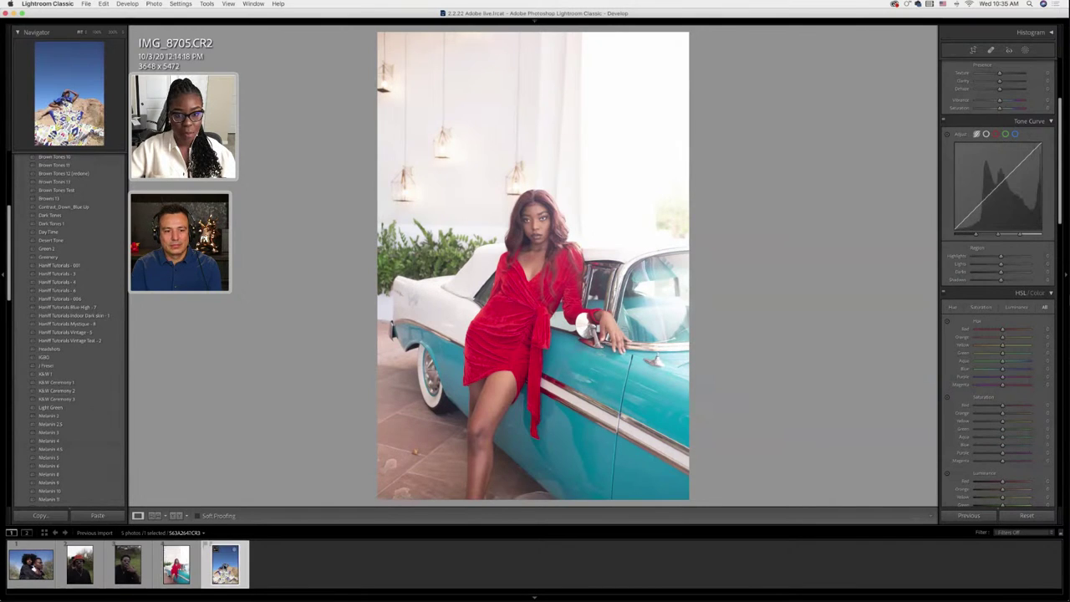
pyautogui.click(176, 565)
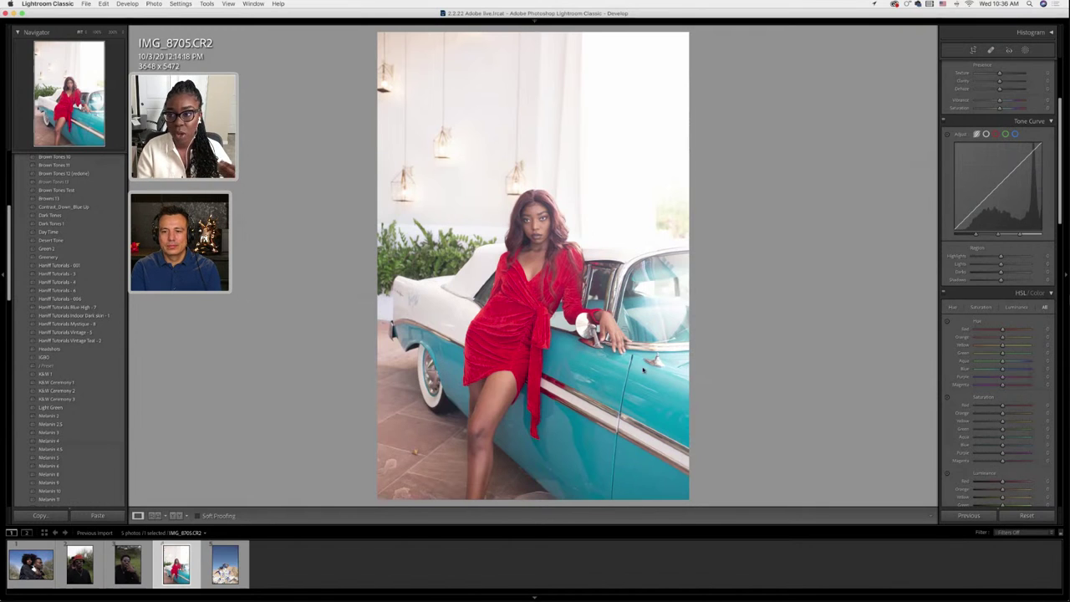
pyautogui.scroll(5, 950, 105)
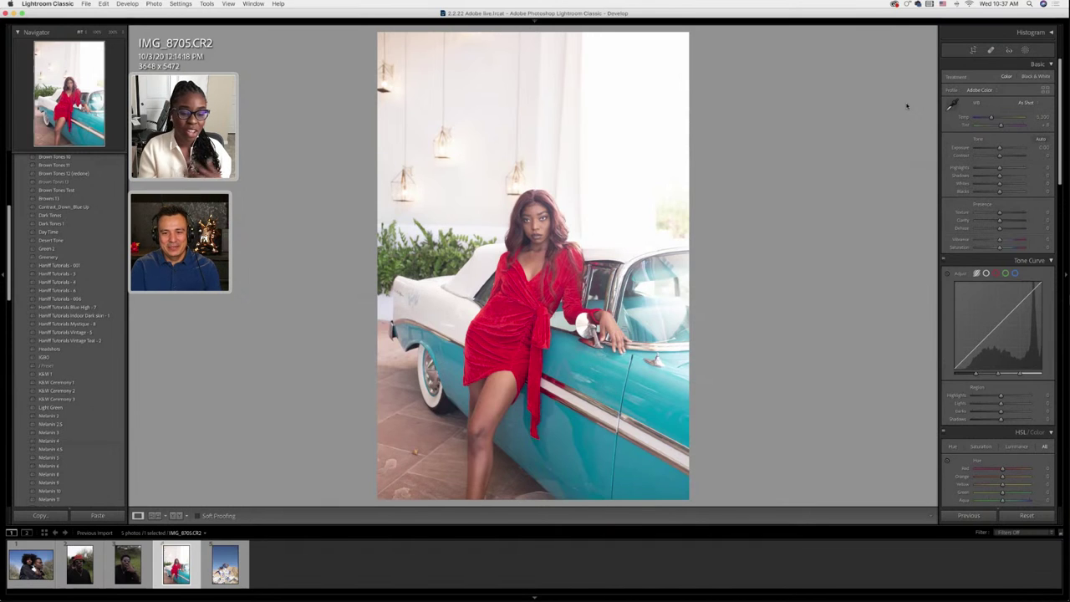
pyautogui.click(222, 564)
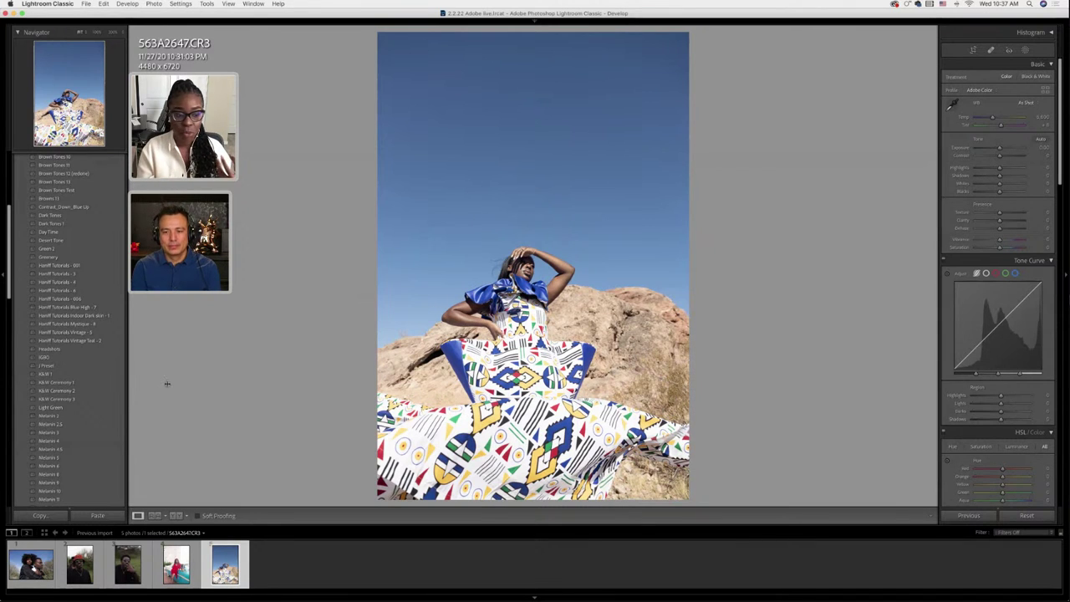
pyautogui.press('Home')
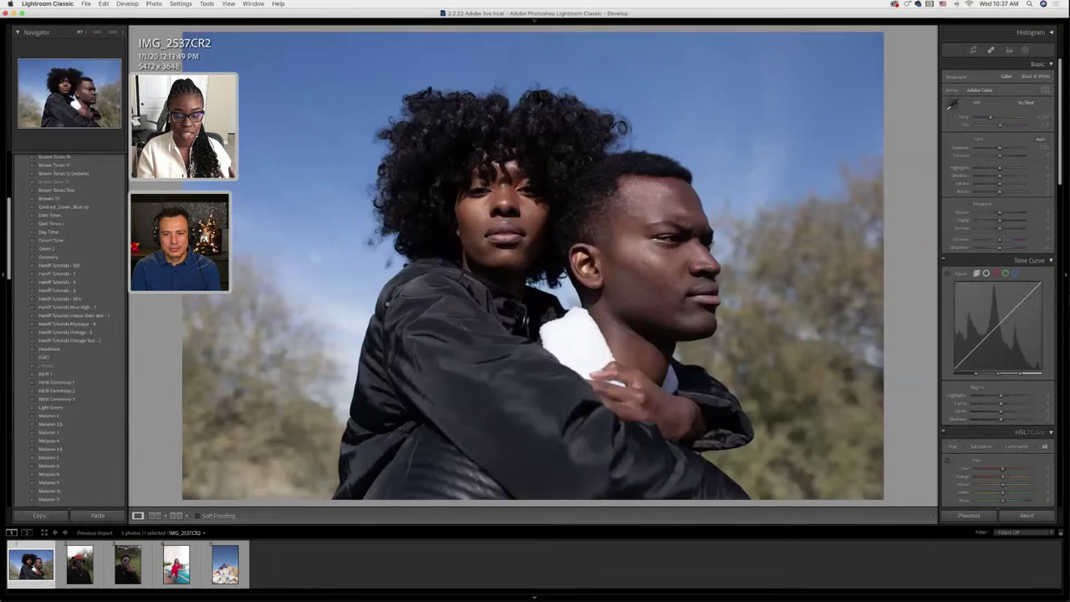
pyautogui.click(191, 576)
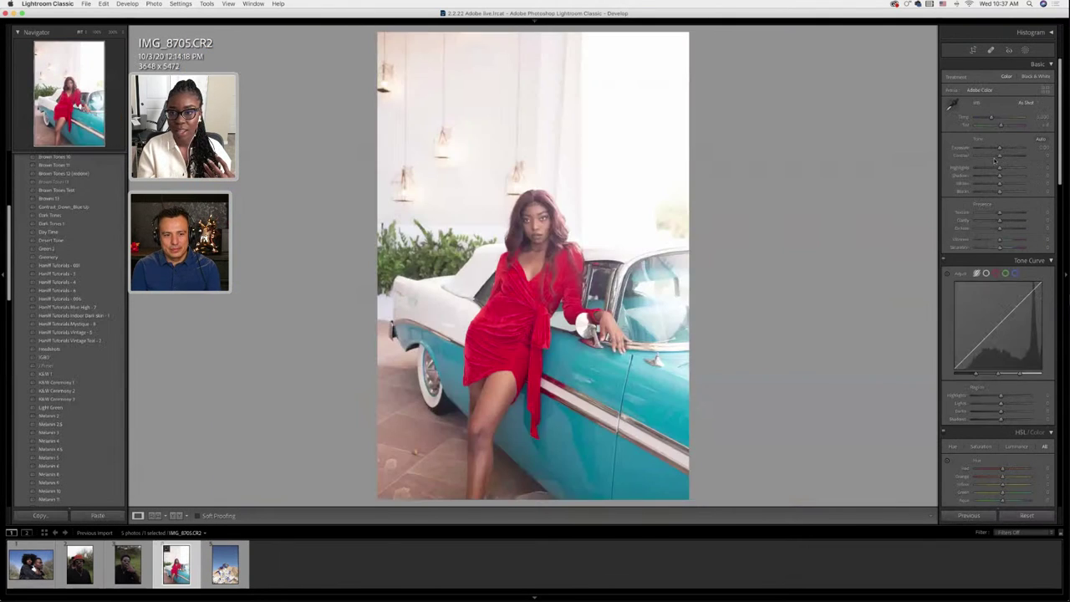
# Browse the profiles and preview Camera Faithful, Adobe Standard and Adobe Landscape on the photo
pyautogui.click(975, 90)
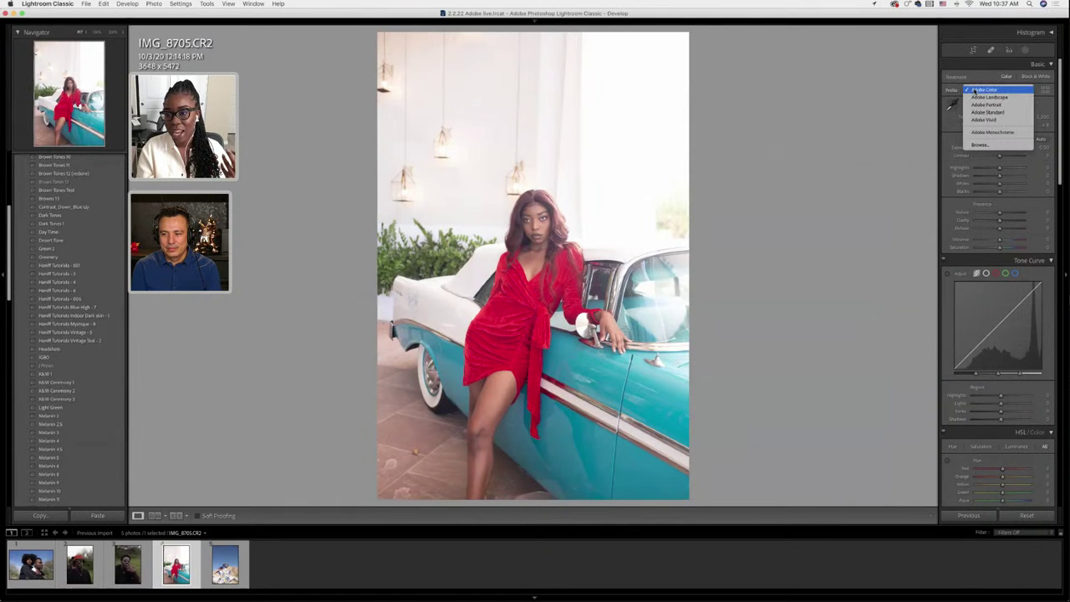
pyautogui.click(980, 144)
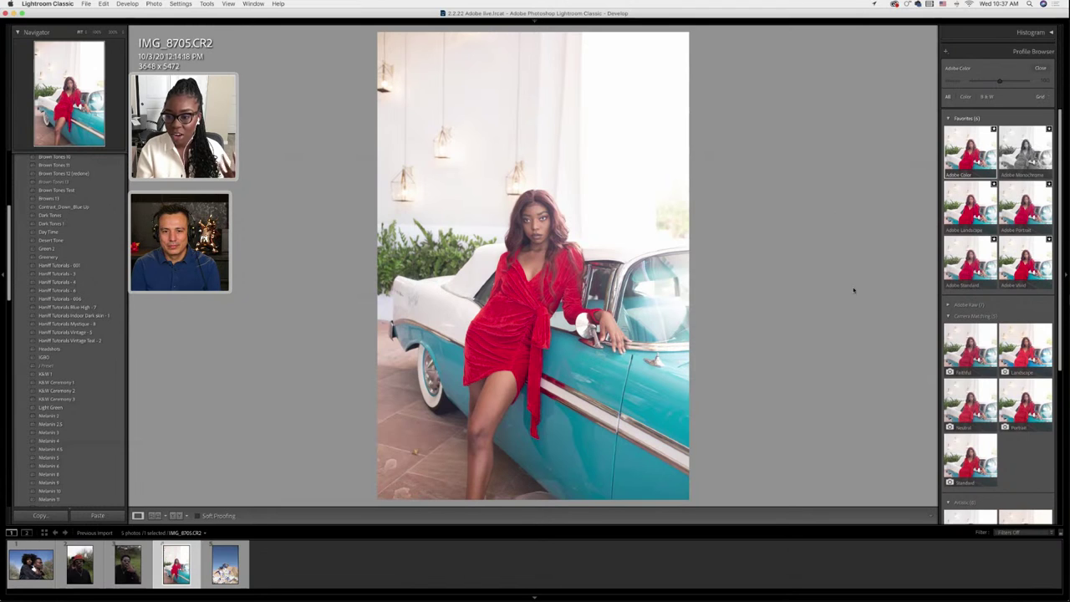
pyautogui.click(964, 349)
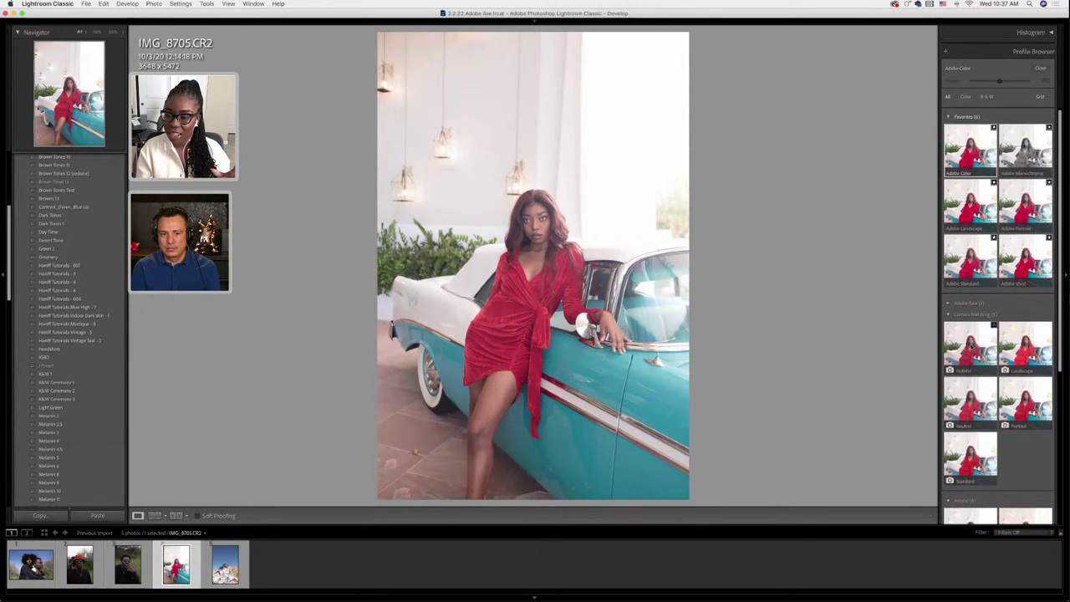
pyautogui.click(963, 269)
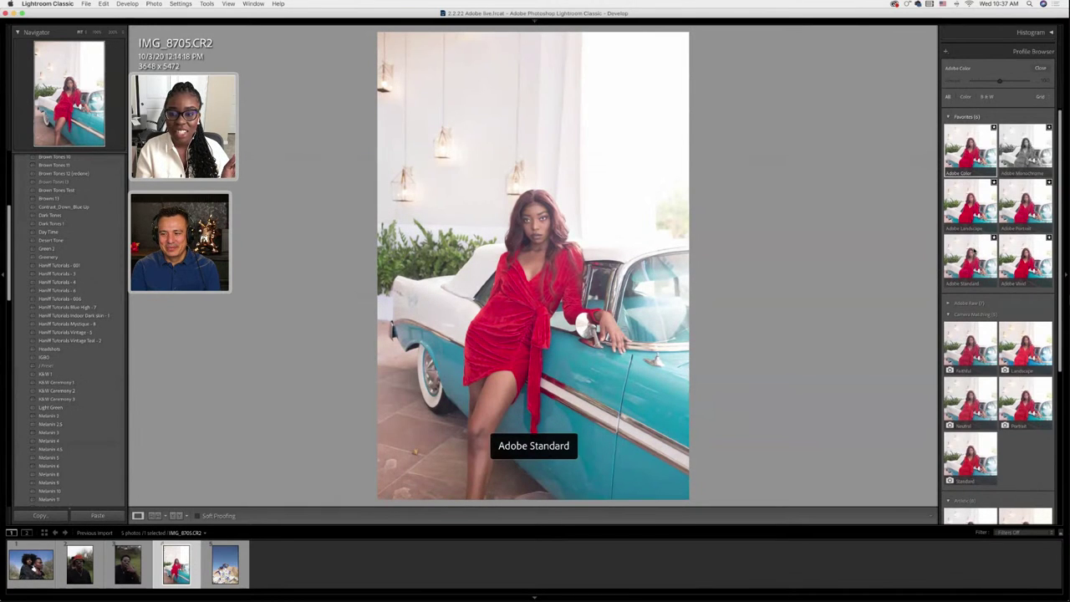
pyautogui.click(970, 203)
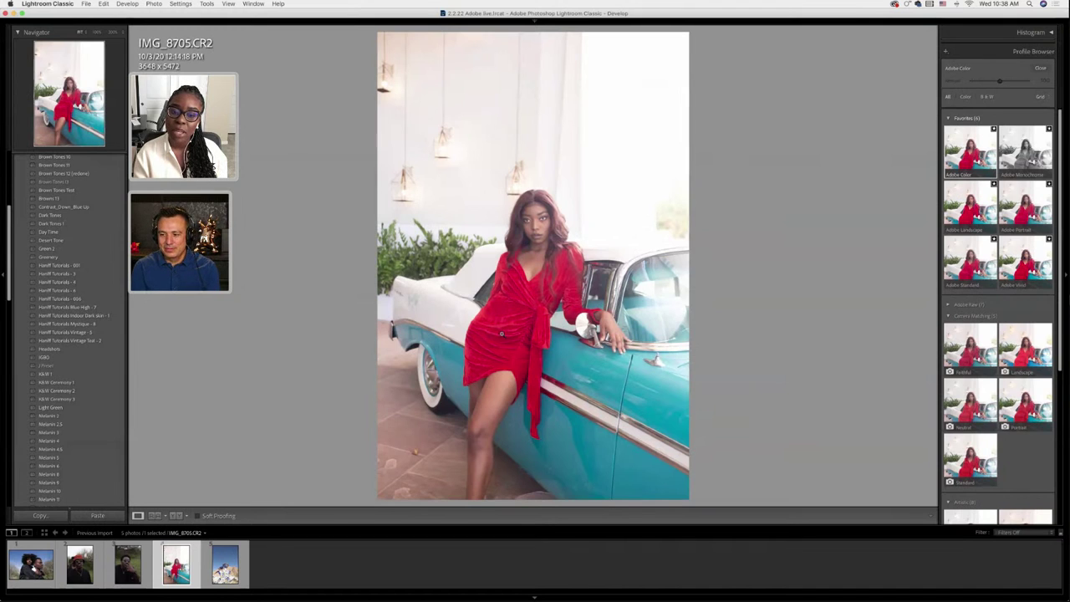
pyautogui.press('Left')
pyautogui.press('Left')
pyautogui.press('Left')
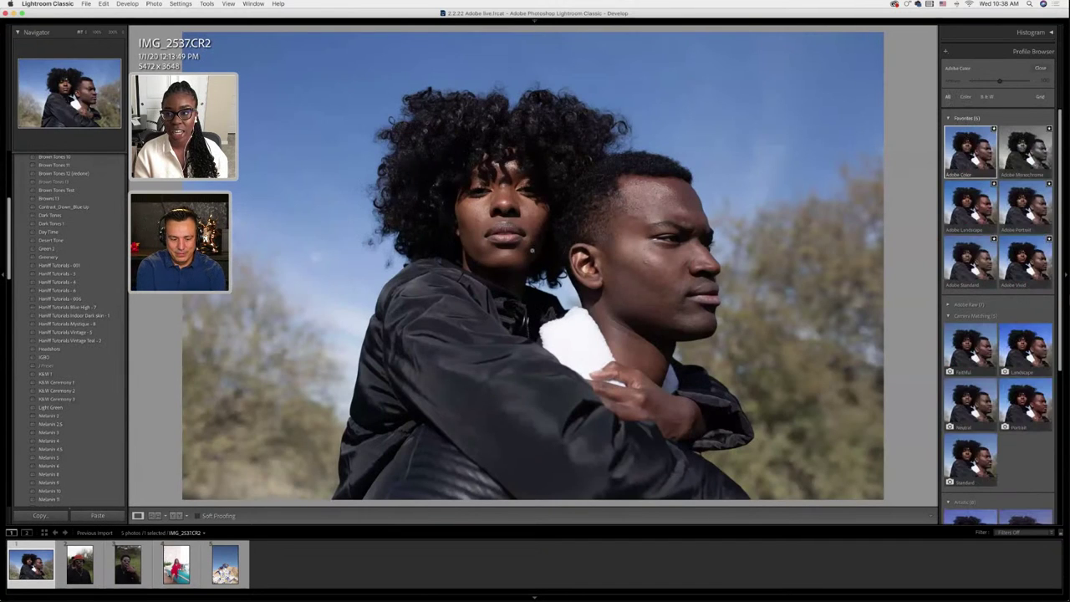
pyautogui.press('Right')
pyautogui.press('Right')
pyautogui.press('Right')
pyautogui.press('Right')
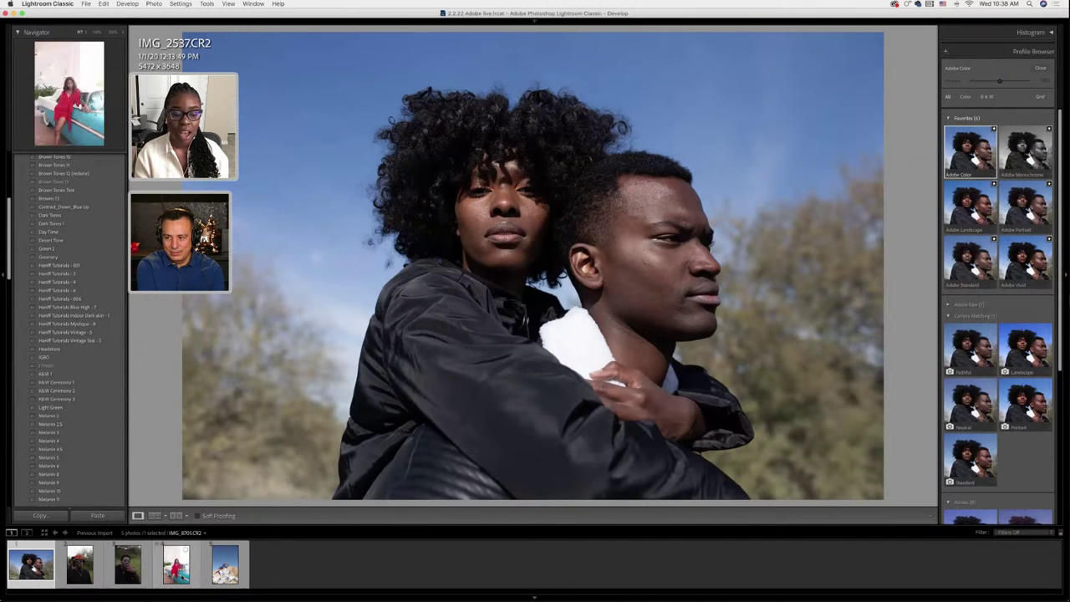
pyautogui.press('Left')
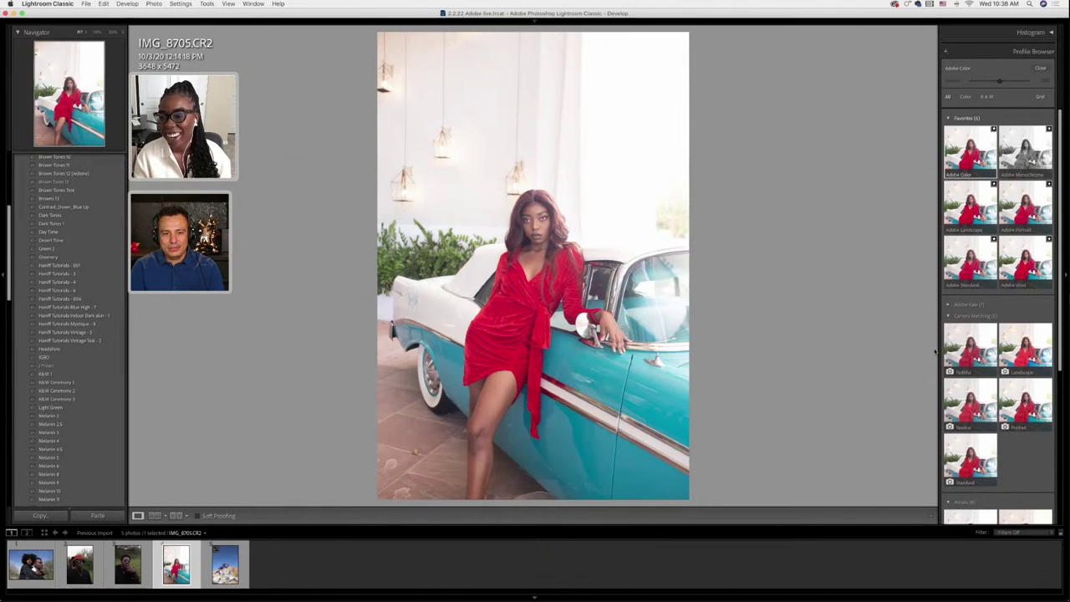
# Compare profiles again and settle on Camera Faithful
pyautogui.click(970, 350)
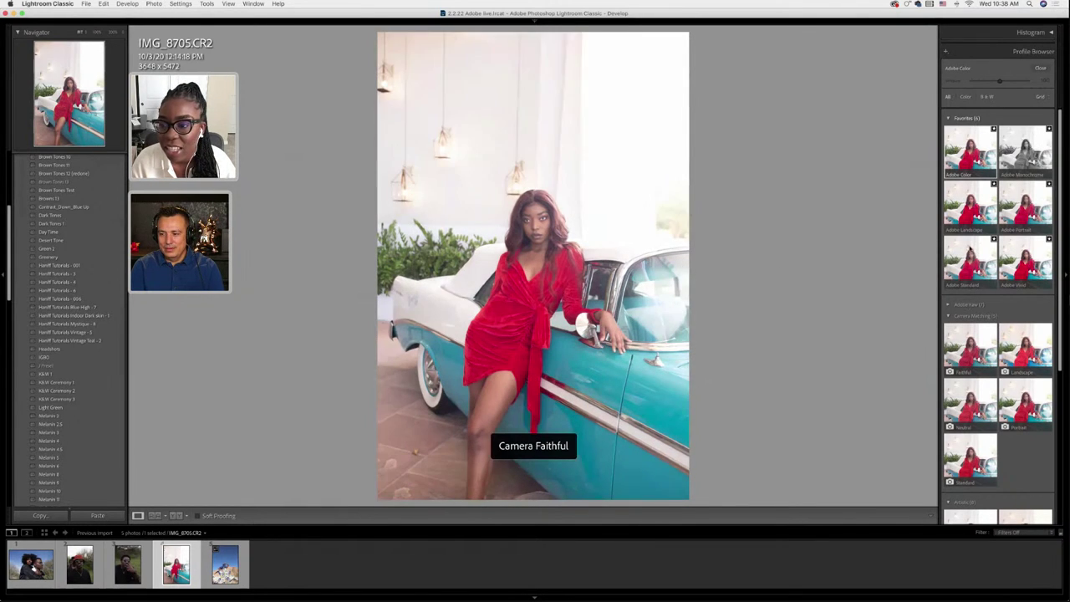
pyautogui.click(970, 259)
pyautogui.click(960, 200)
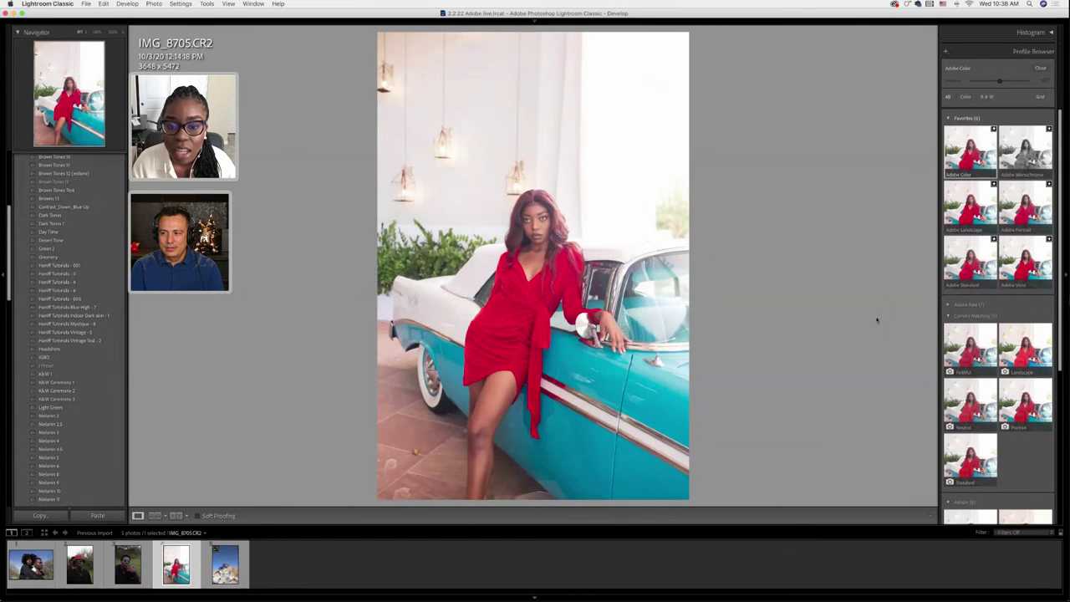
pyautogui.click(961, 347)
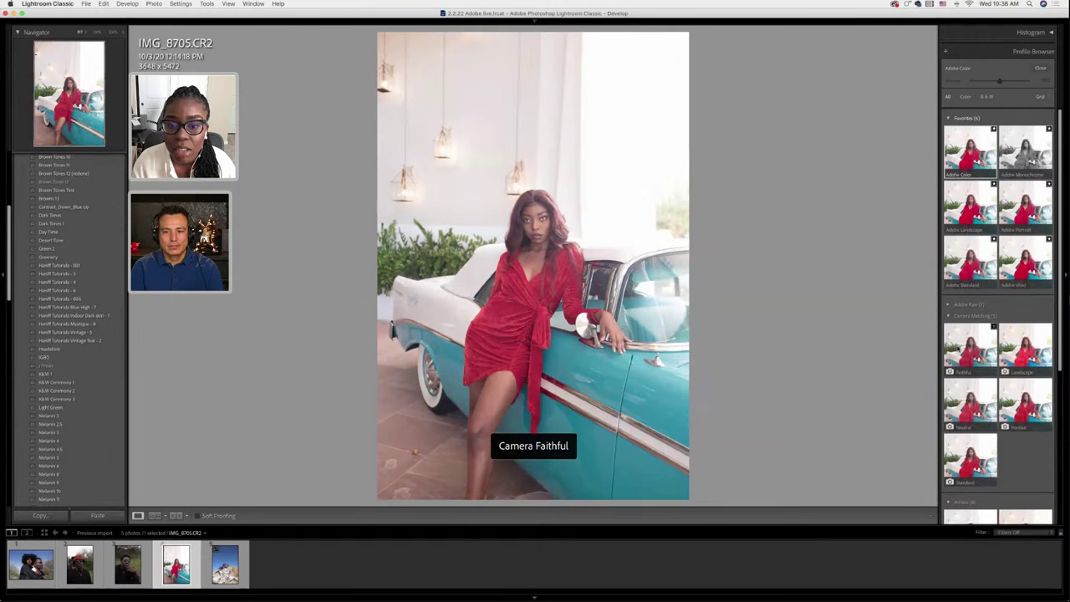
pyautogui.click(1040, 67)
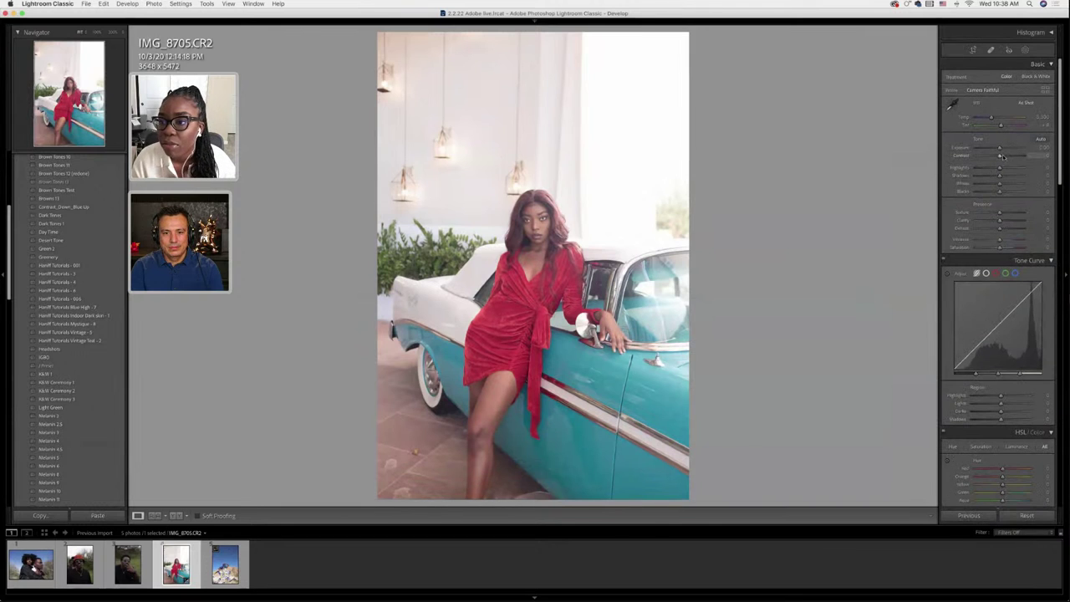
# Raise contrast to about +25, warm the temperature, and deepen blacks to about -9
pyautogui.moveTo(1003, 156); pyautogui.dragTo(1001, 148)
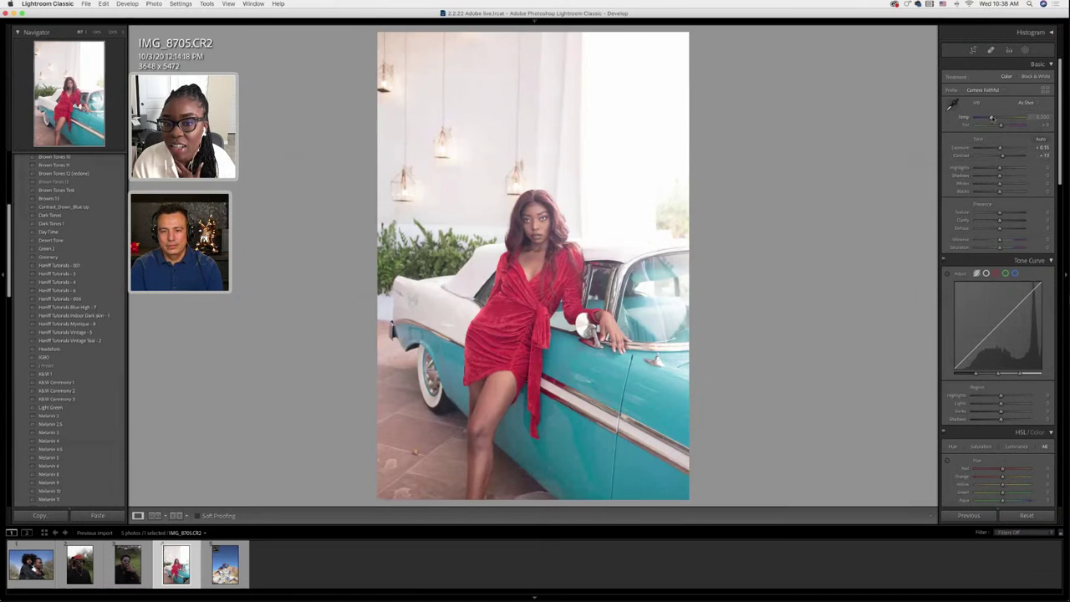
pyautogui.moveTo(991, 117); pyautogui.dragTo(994, 118)
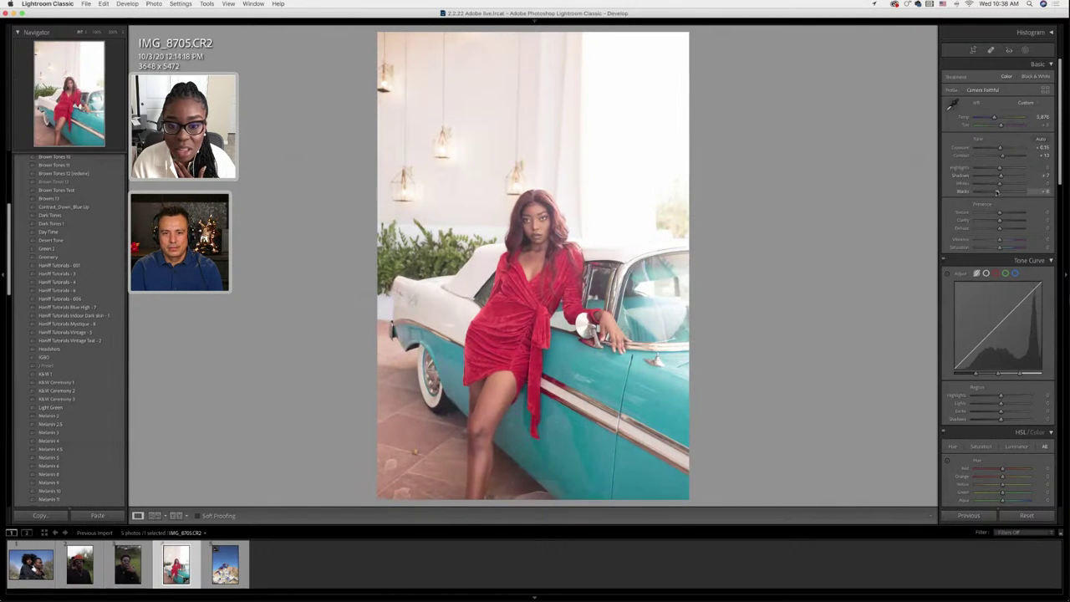
pyautogui.moveTo(1003, 191); pyautogui.dragTo(998, 192)
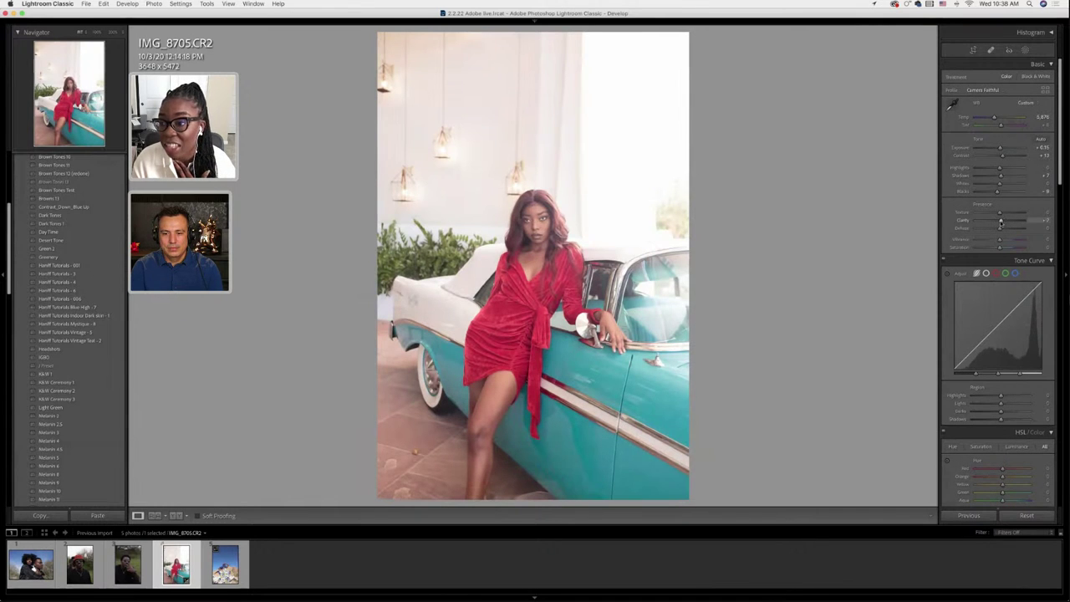
pyautogui.scroll(-1, 999, 209)
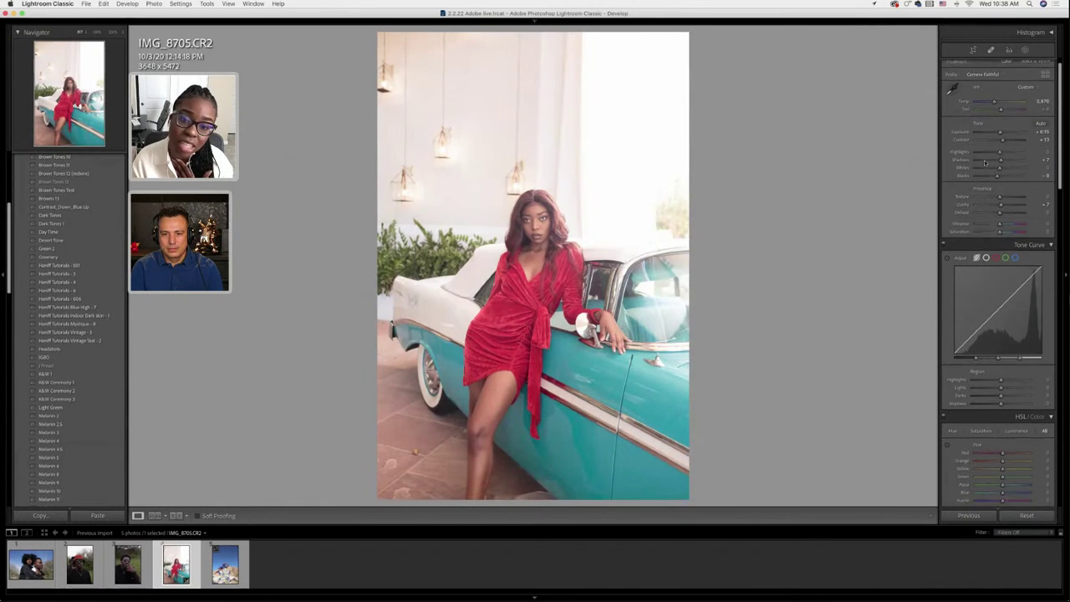
pyautogui.scroll(1, 987, 159)
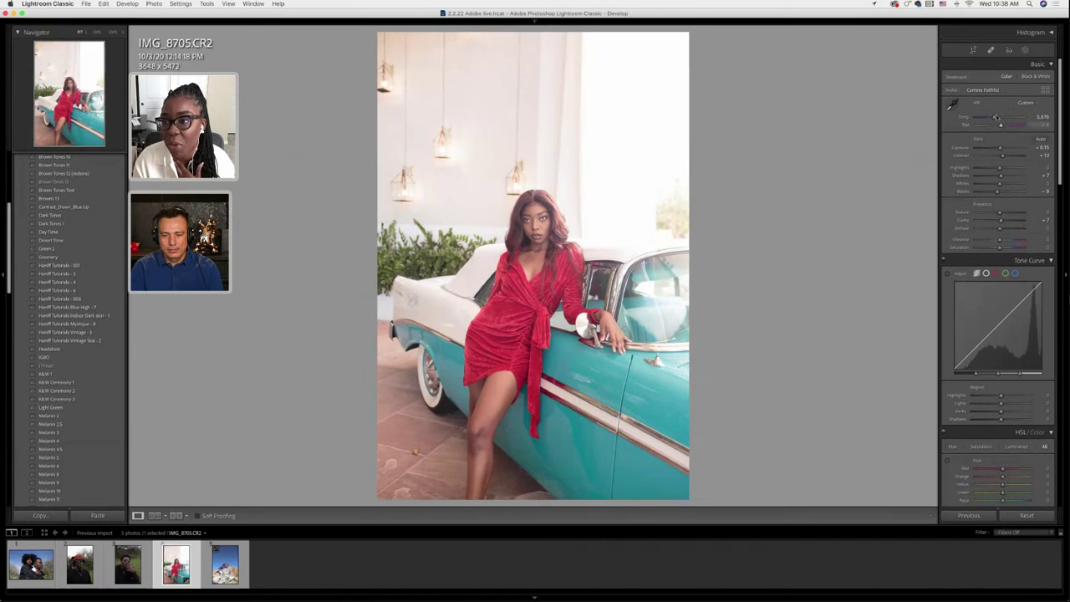
pyautogui.moveTo(995, 117)
pyautogui.mouseDown()
pyautogui.moveTo(1010, 118)
pyautogui.moveTo(995, 119)
pyautogui.mouseUp()
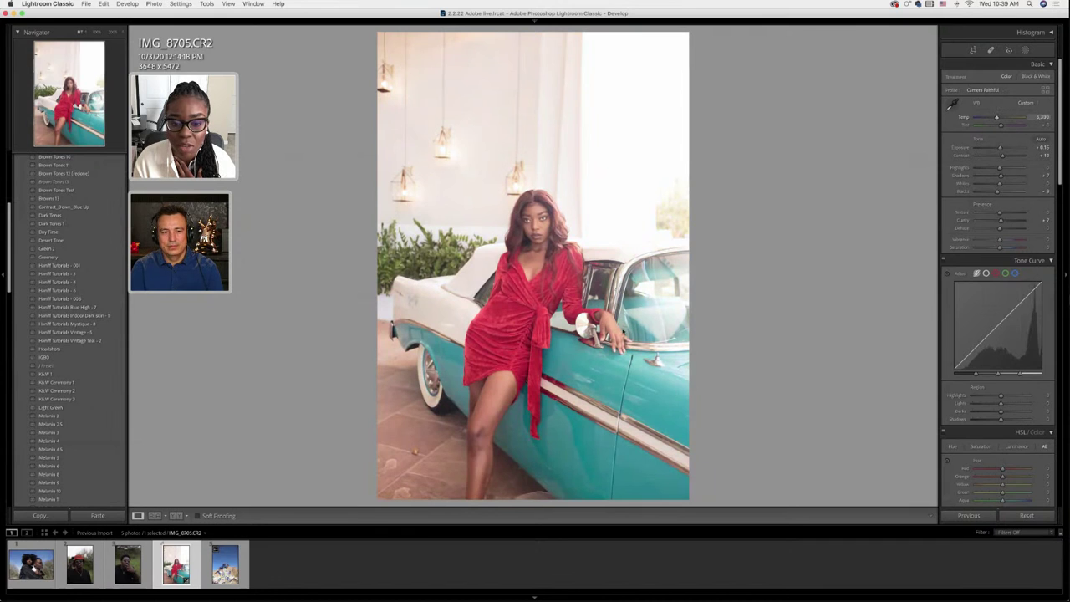
pyautogui.press('ctrl+super+f')
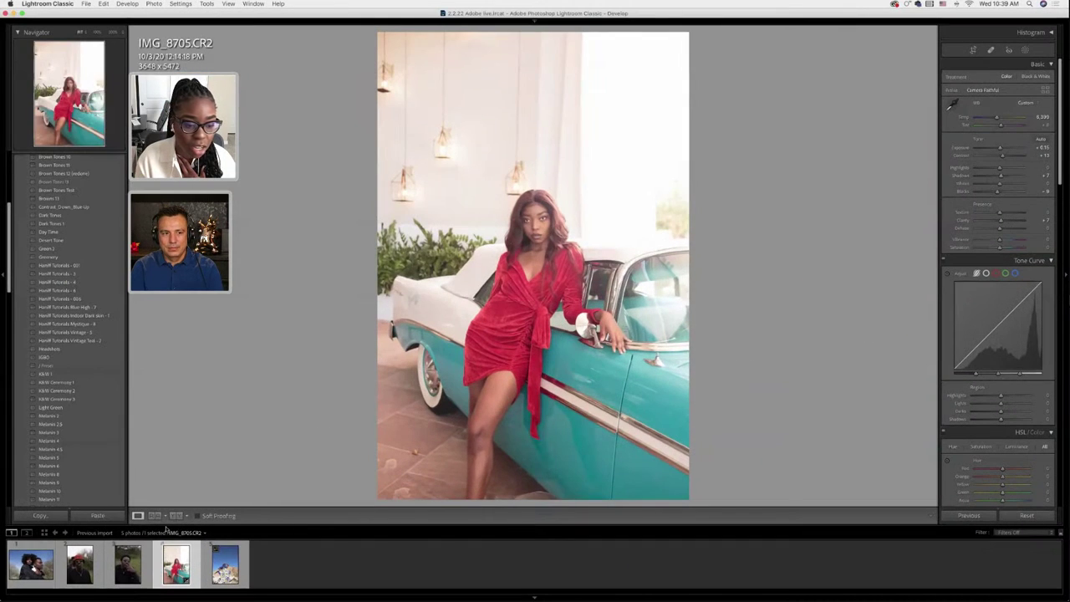
# Compare Before/After, return to Loupe view, and adjust the tone curve's Darks region
pyautogui.click(176, 515)
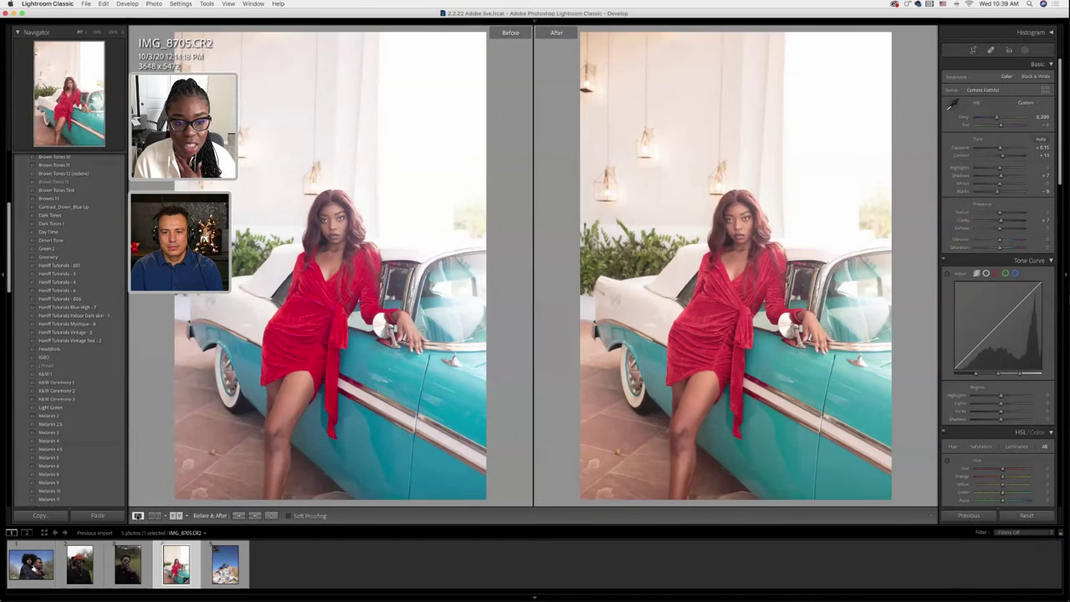
pyautogui.click(138, 515)
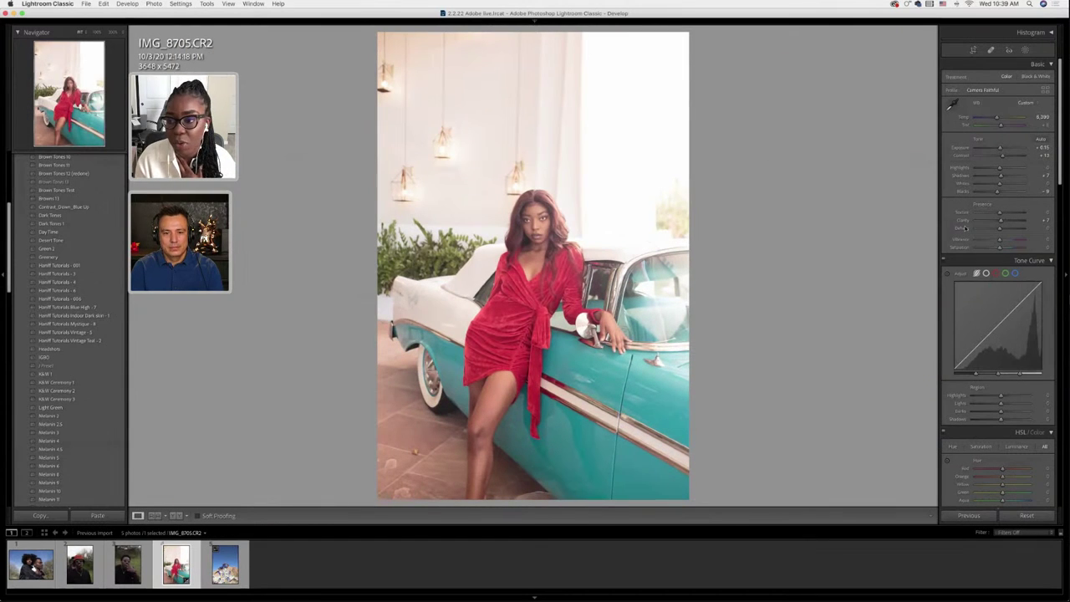
pyautogui.scroll(-3, 1002, 368)
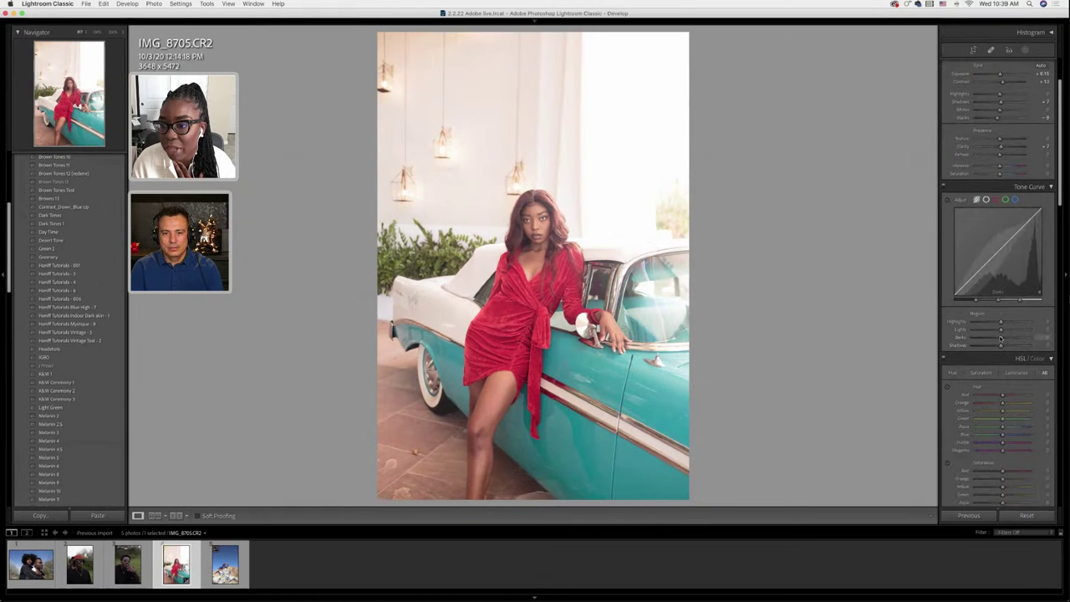
pyautogui.moveTo(1003, 338); pyautogui.dragTo(1001, 340)
pyautogui.scroll(-3, 997, 251)
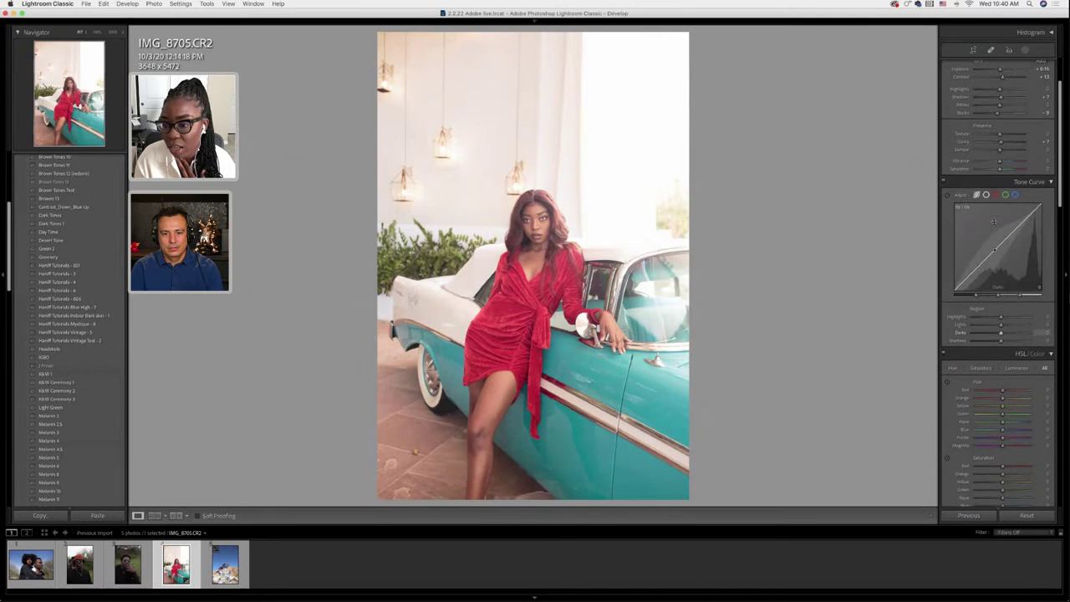
pyautogui.scroll(-5, 999, 213)
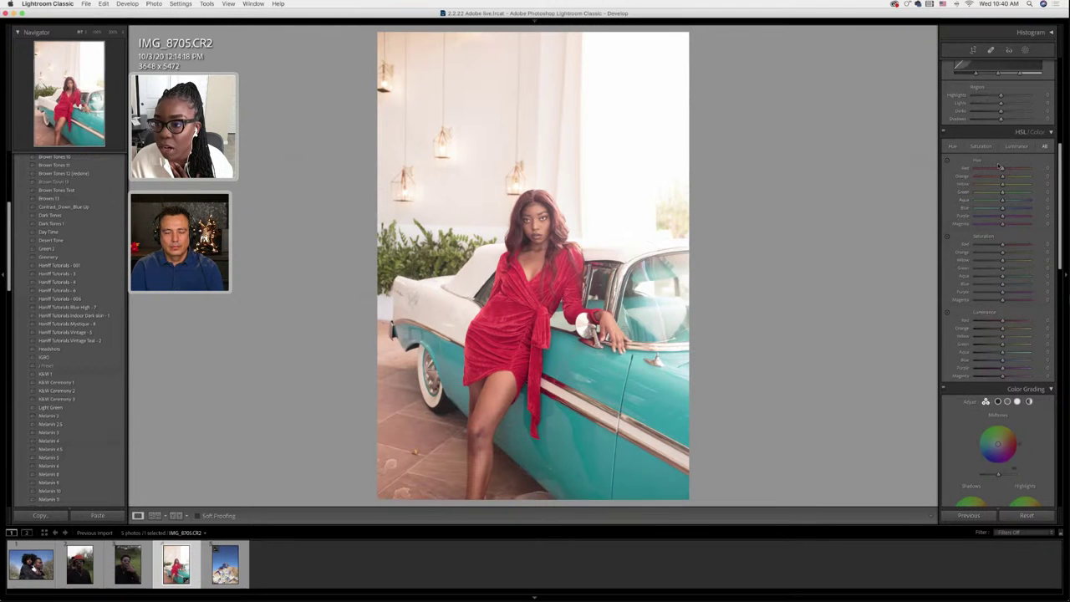
pyautogui.scroll(-1, 1006, 318)
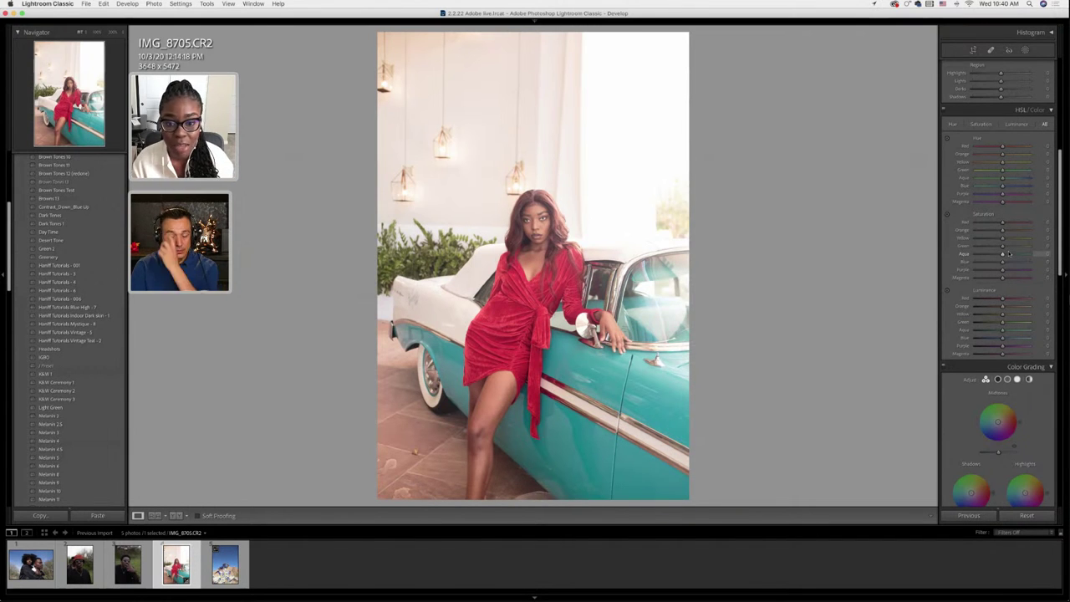
pyautogui.scroll(-2, 1010, 250)
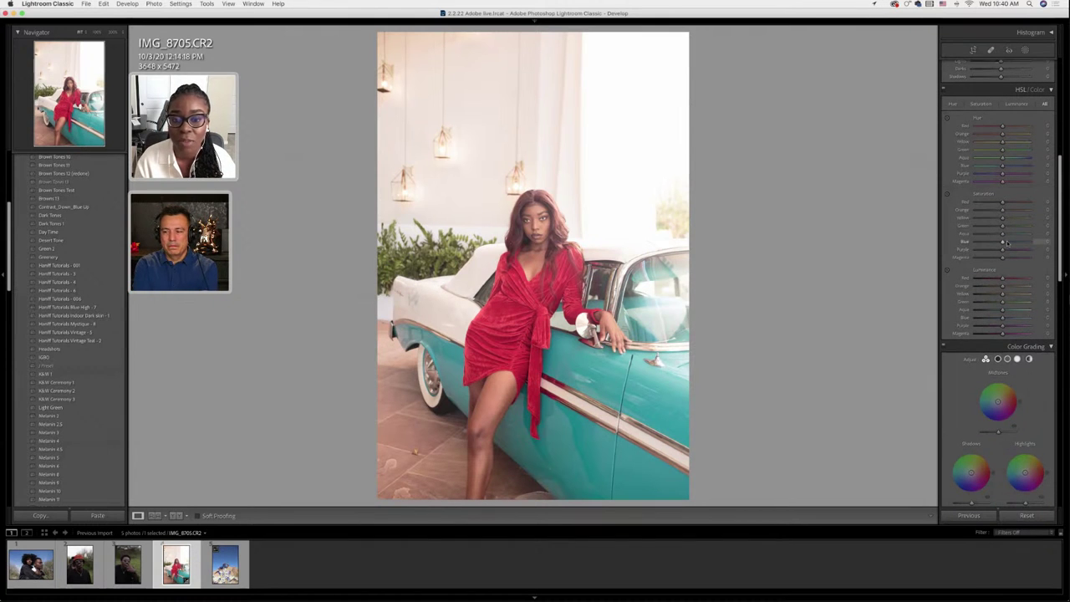
pyautogui.scroll(-2, 1008, 243)
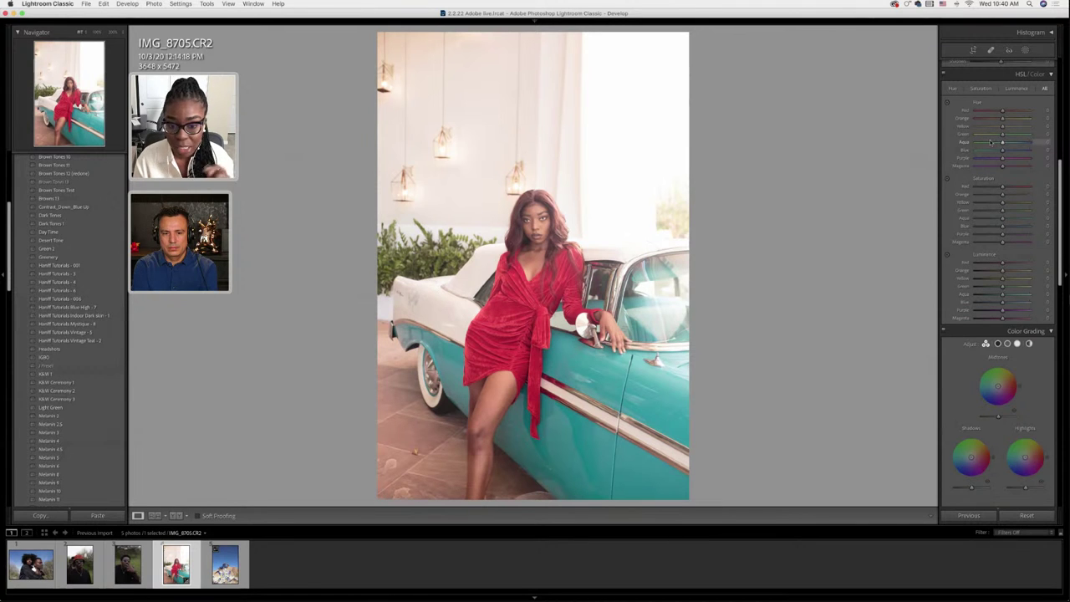
pyautogui.scroll(-1, 992, 151)
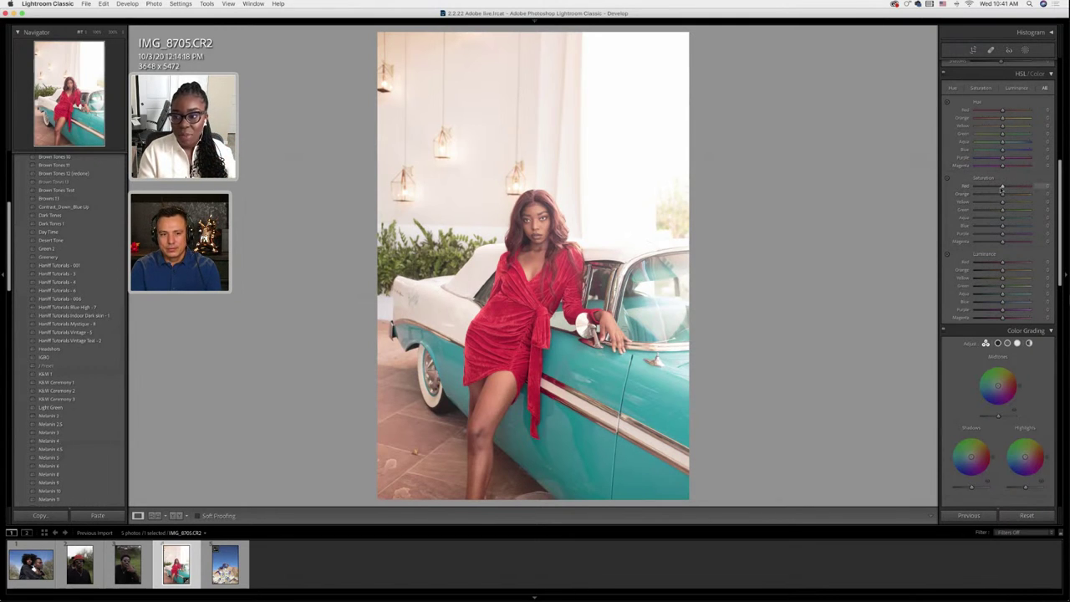
# Set Red saturation to +14, return Red hue to 0, and lower Red luminance to about -6
pyautogui.moveTo(1003, 185)
pyautogui.mouseDown()
pyautogui.moveTo(1022, 186)
pyautogui.moveTo(1006, 187)
pyautogui.mouseUp()
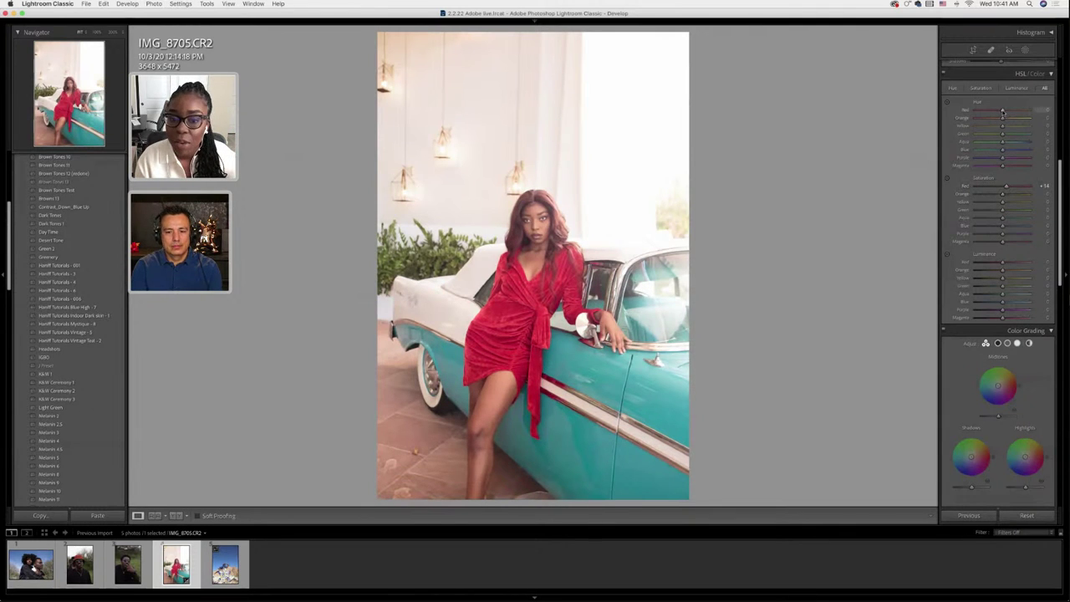
pyautogui.moveTo(1002, 111); pyautogui.dragTo(979, 111)
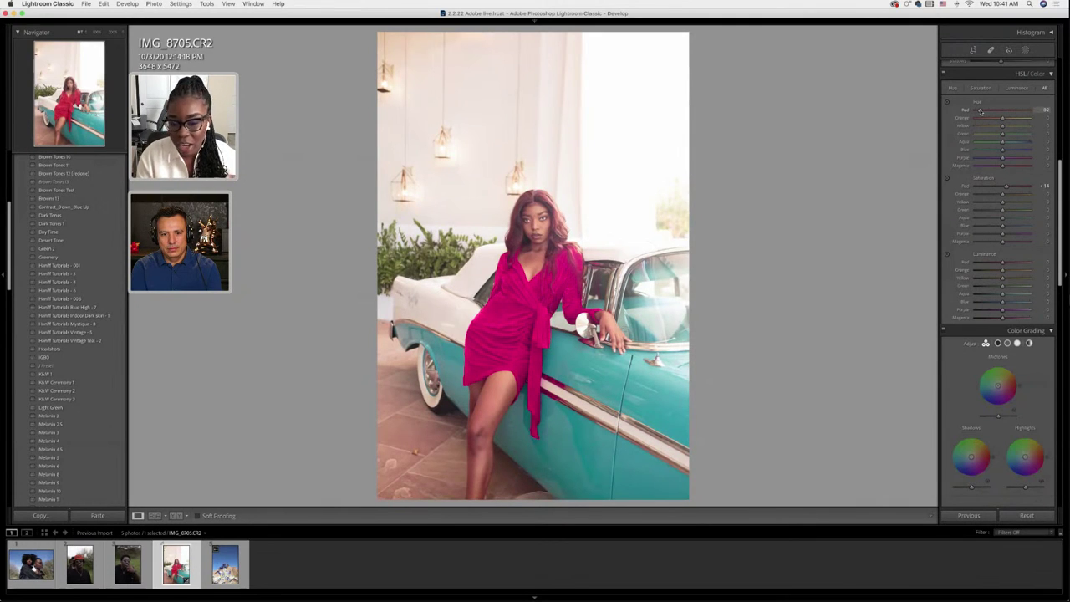
pyautogui.moveTo(989, 112); pyautogui.dragTo(1003, 111)
pyautogui.click(1045, 109)
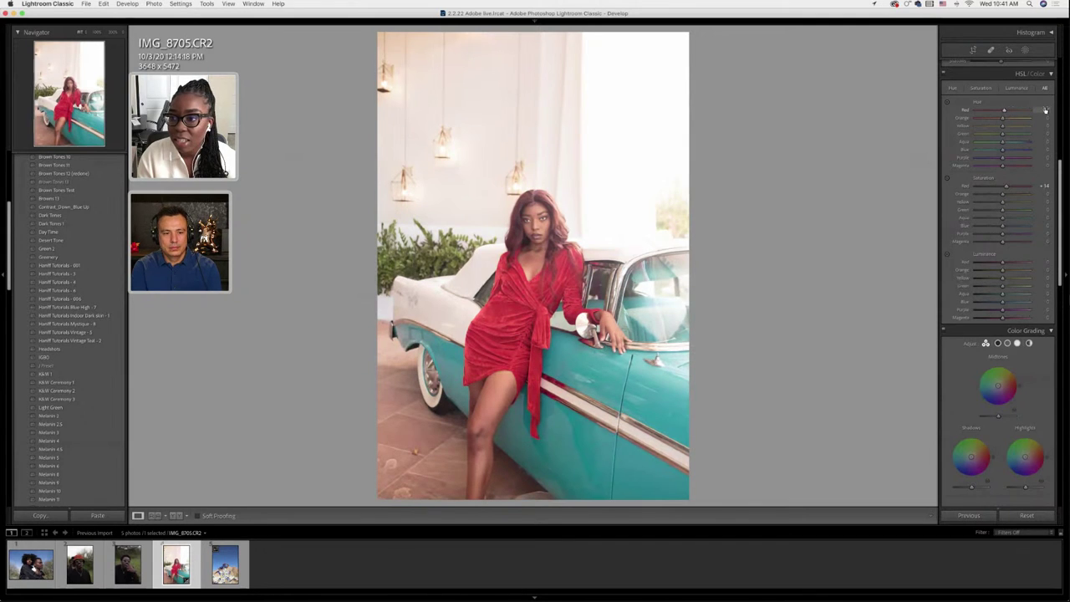
pyautogui.write('0')
pyautogui.press('Return')
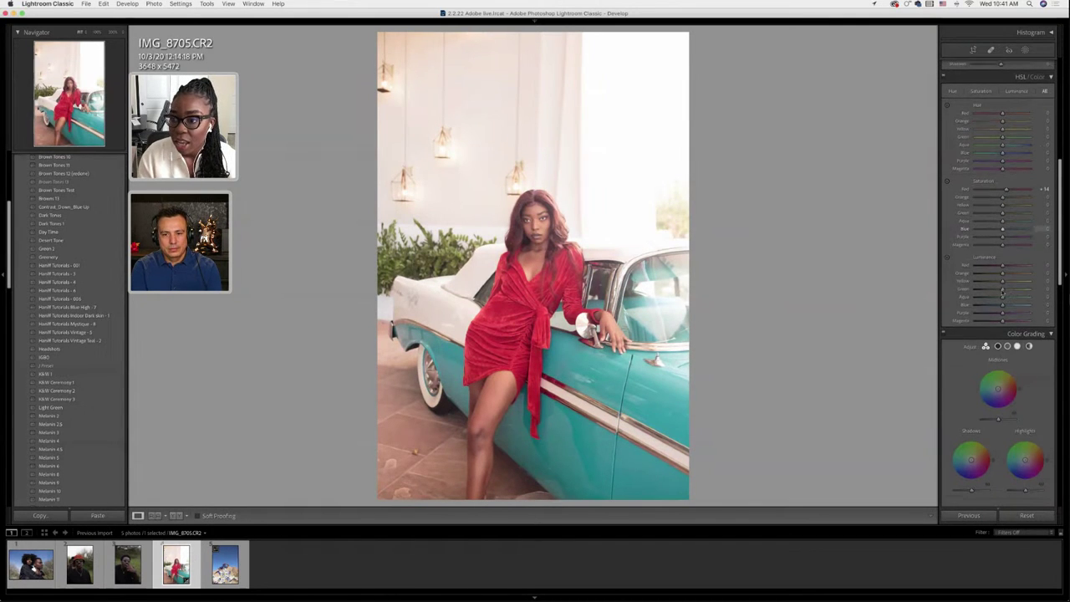
pyautogui.moveTo(996, 266); pyautogui.dragTo(998, 270)
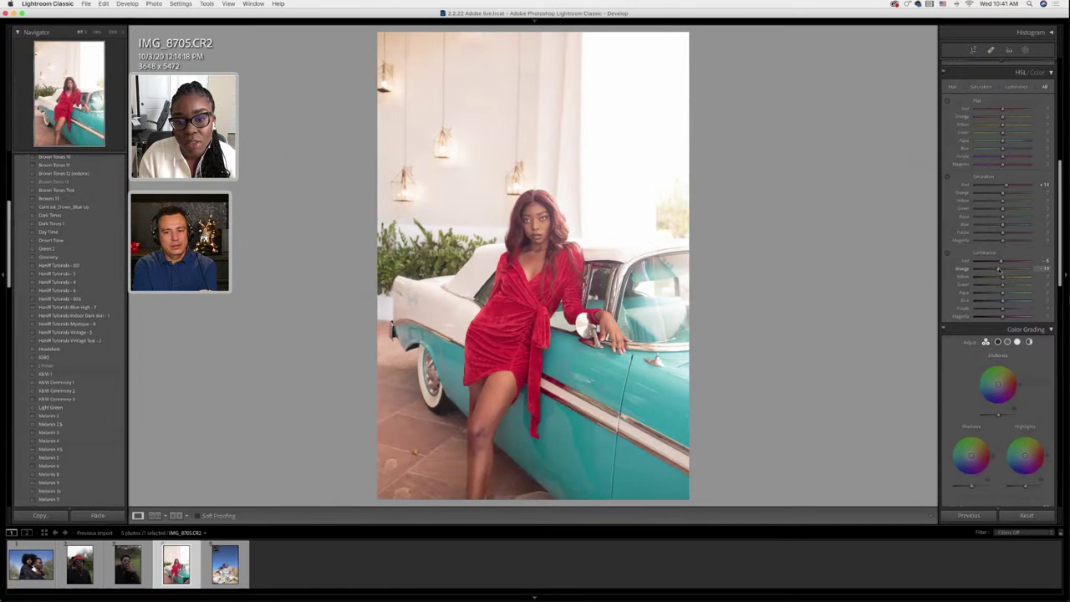
pyautogui.scroll(-3, 1002, 259)
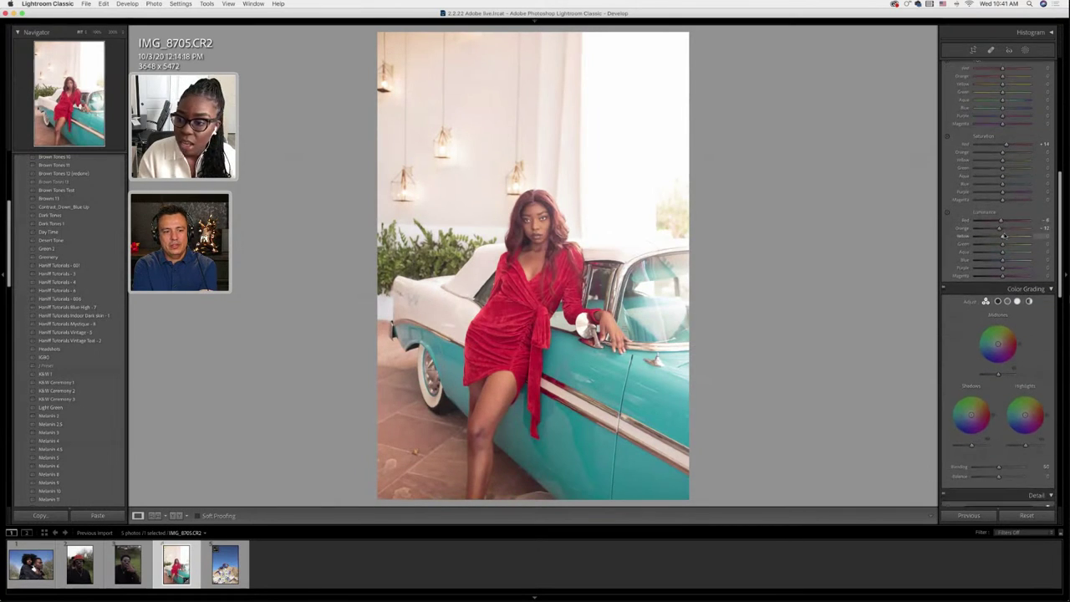
pyautogui.scroll(-4, 1005, 237)
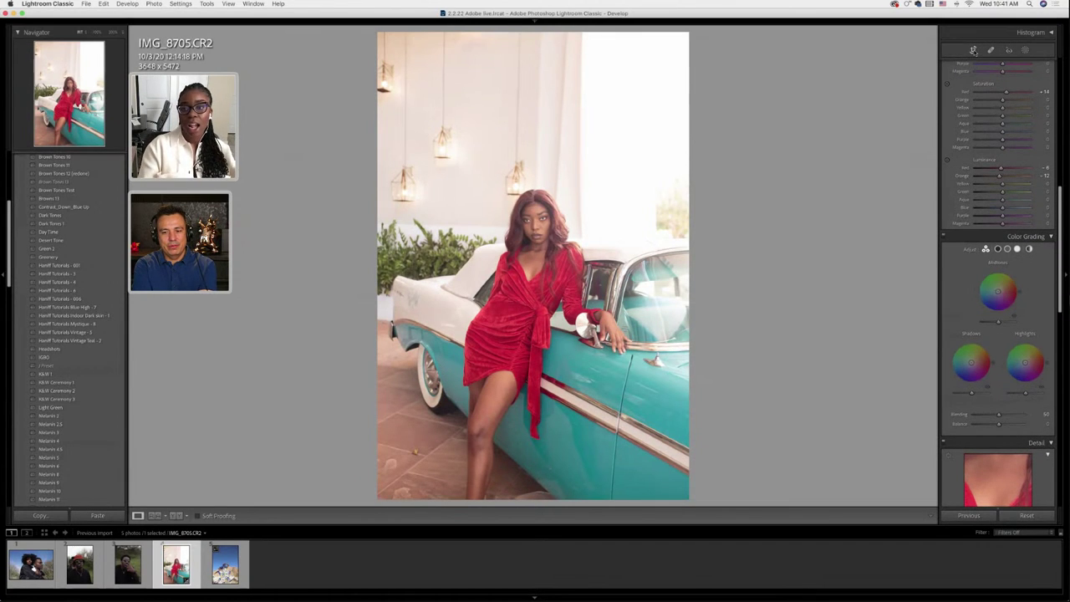
pyautogui.click(974, 50)
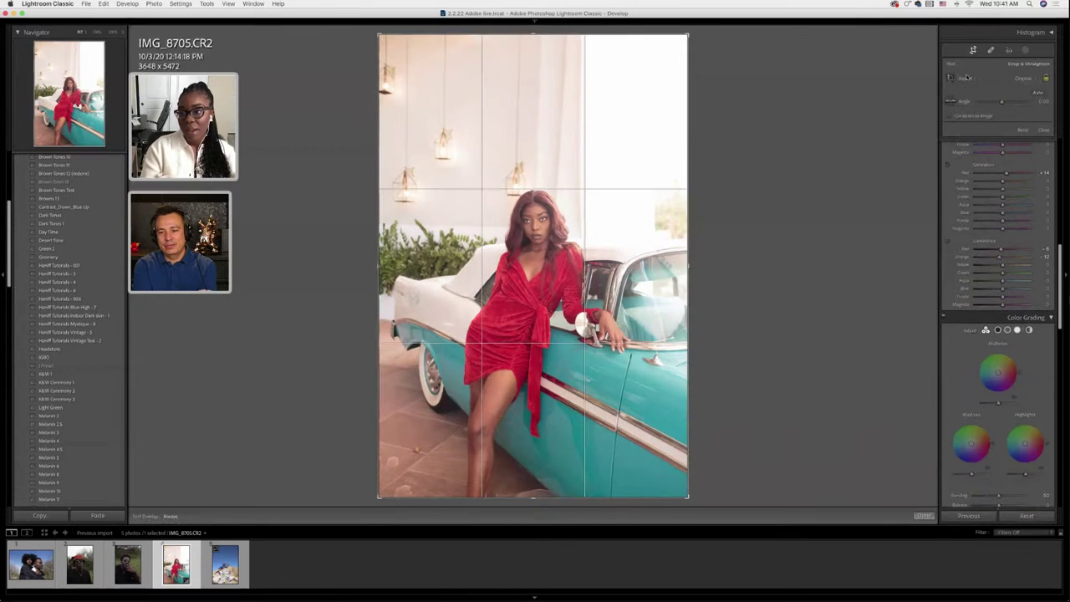
pyautogui.click(1022, 79)
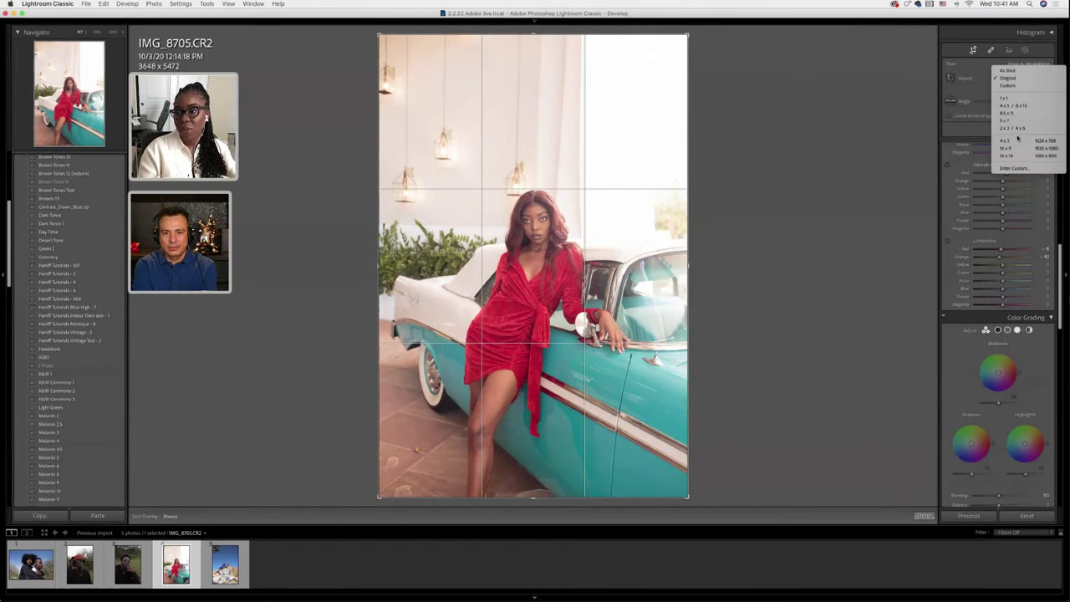
pyautogui.click(1015, 106)
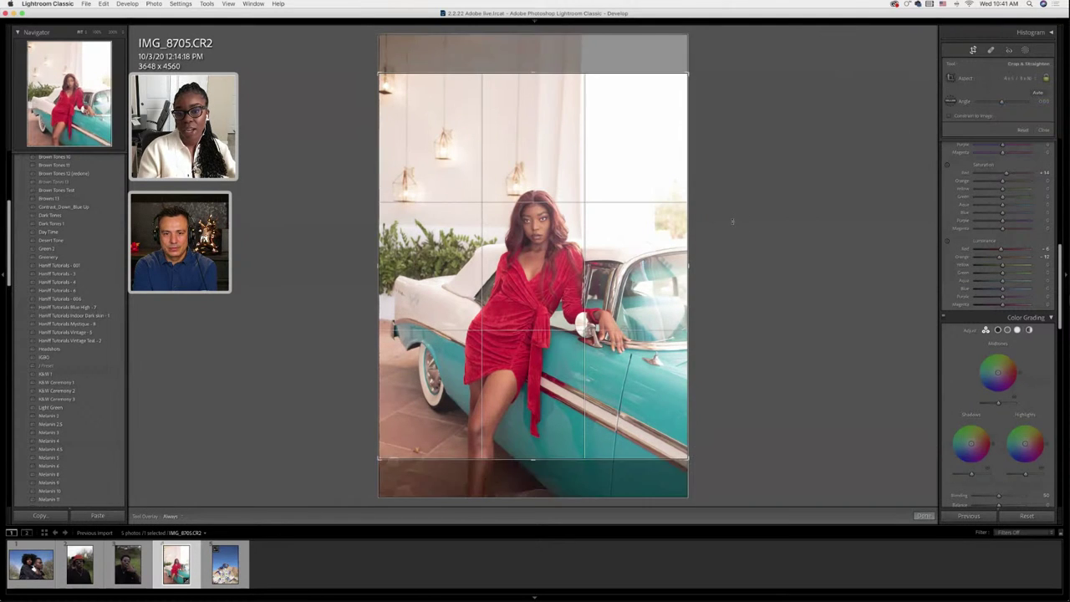
pyautogui.moveTo(564, 256); pyautogui.dragTo(570, 236)
pyautogui.press('Return')
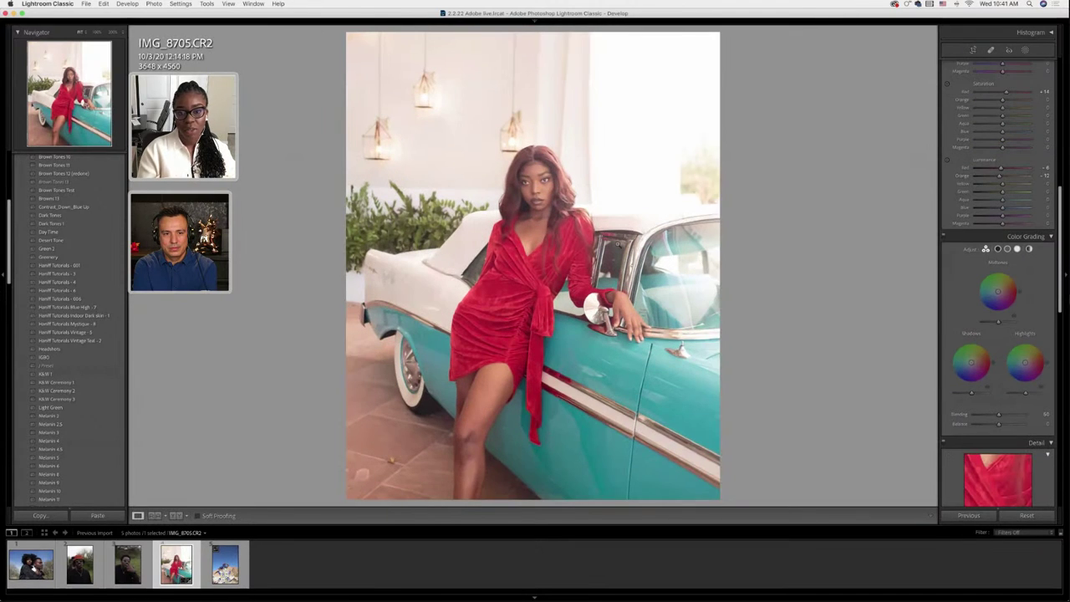
pyautogui.press('super+z')
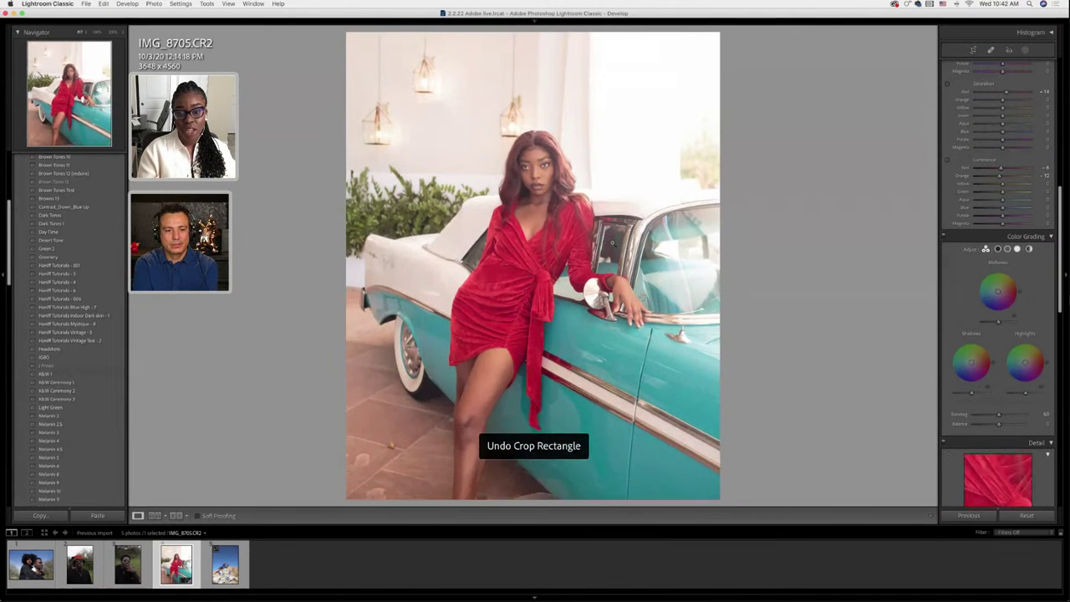
pyautogui.press('super+z')
pyautogui.press('super+z')
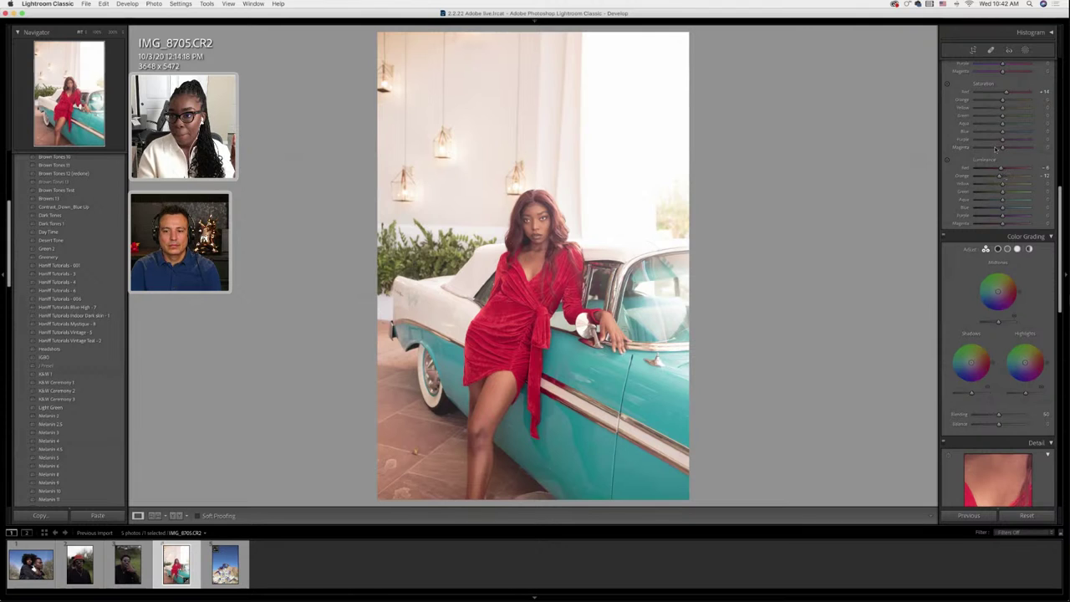
# Brighten the yellows slightly and tint the shadows blue (H 214, S 36)
pyautogui.moveTo(996, 186); pyautogui.dragTo(1008, 185)
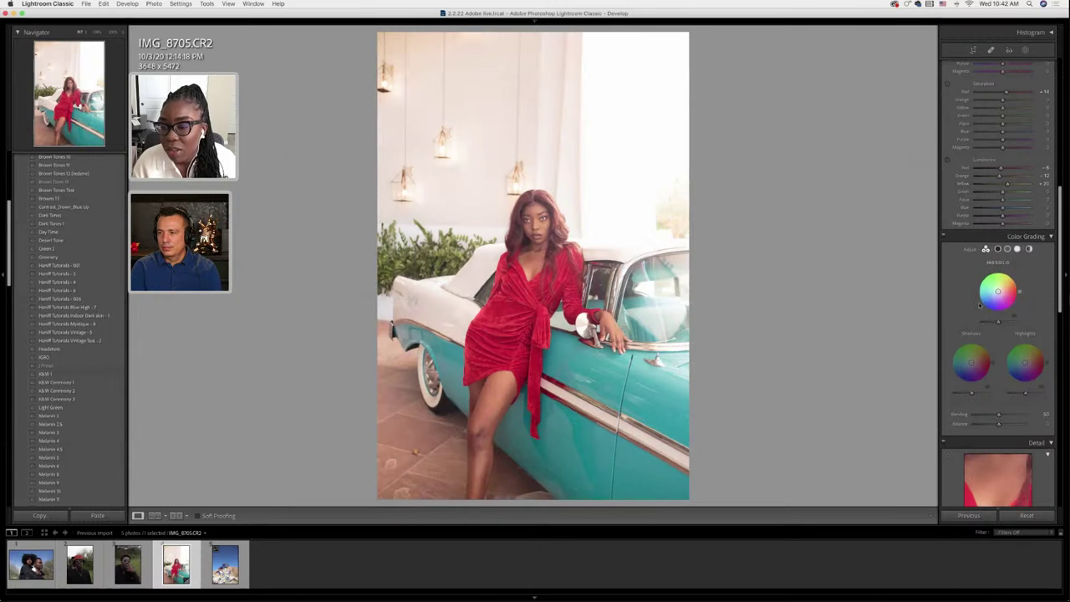
pyautogui.scroll(-1, 982, 293)
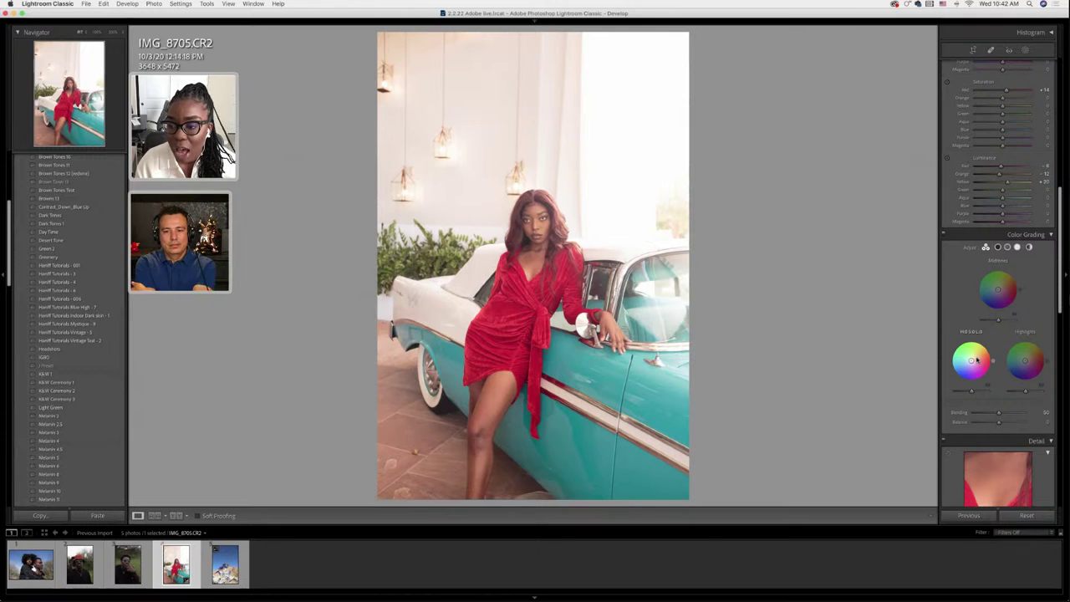
pyautogui.moveTo(972, 361); pyautogui.dragTo(970, 358)
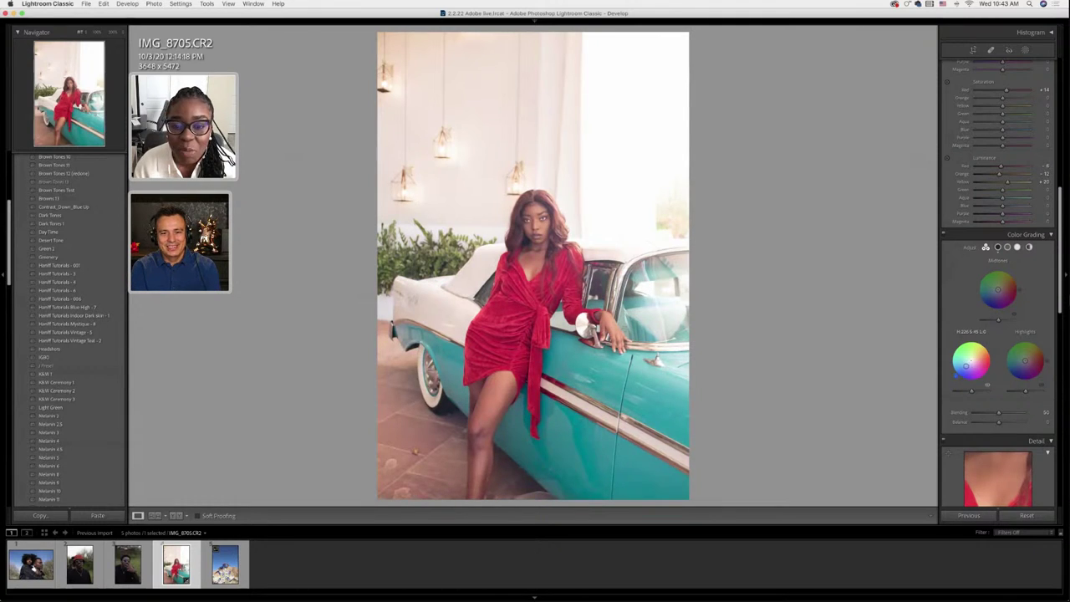
pyautogui.moveTo(973, 362); pyautogui.dragTo(975, 364)
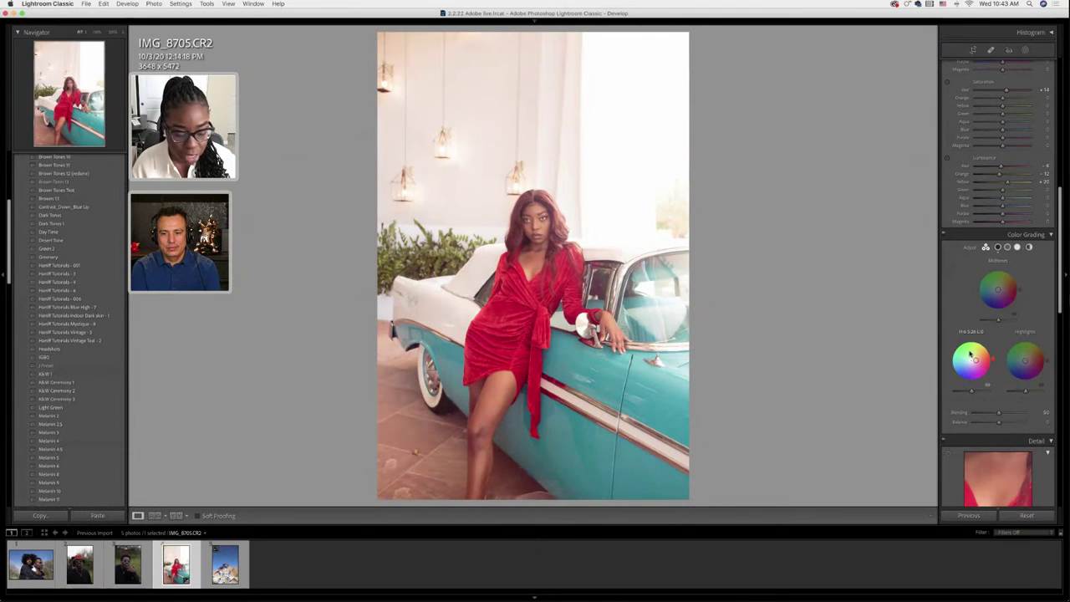
pyautogui.press('super+z')
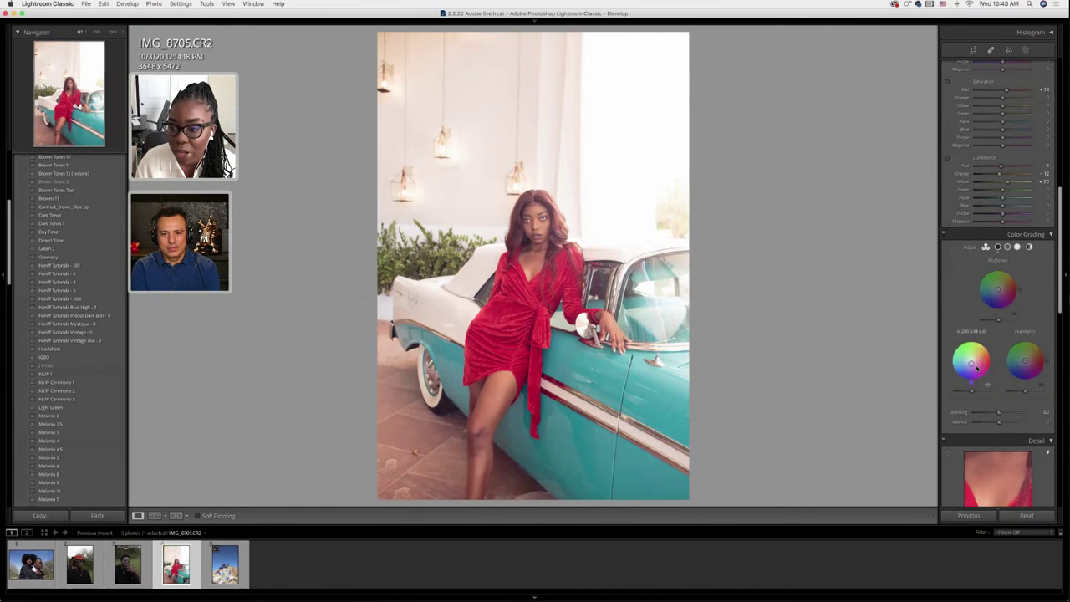
pyautogui.moveTo(977, 368); pyautogui.dragTo(973, 361)
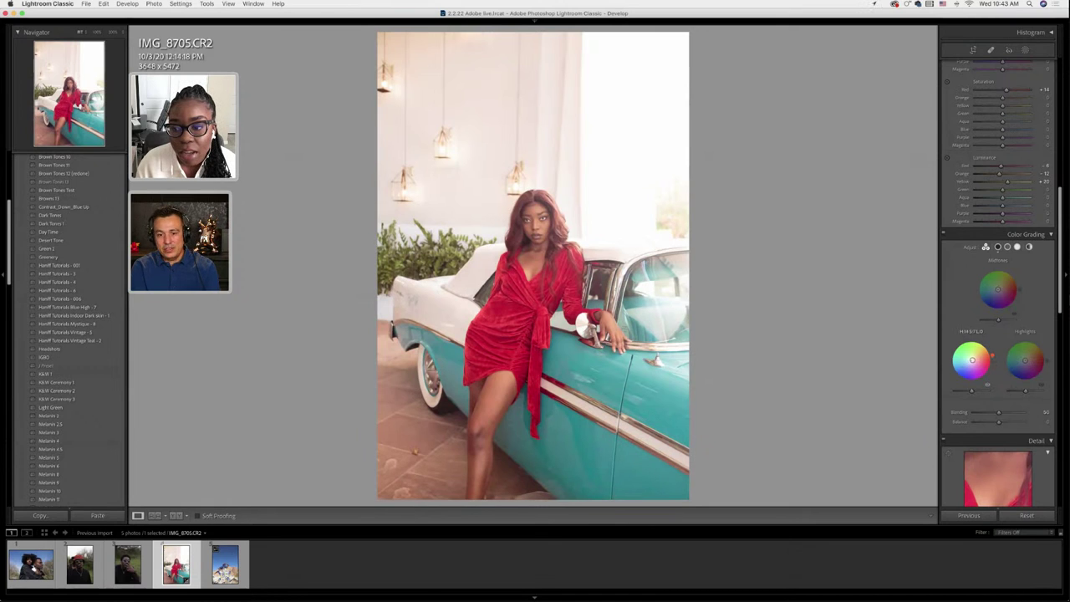
pyautogui.moveTo(992, 355); pyautogui.dragTo(991, 353)
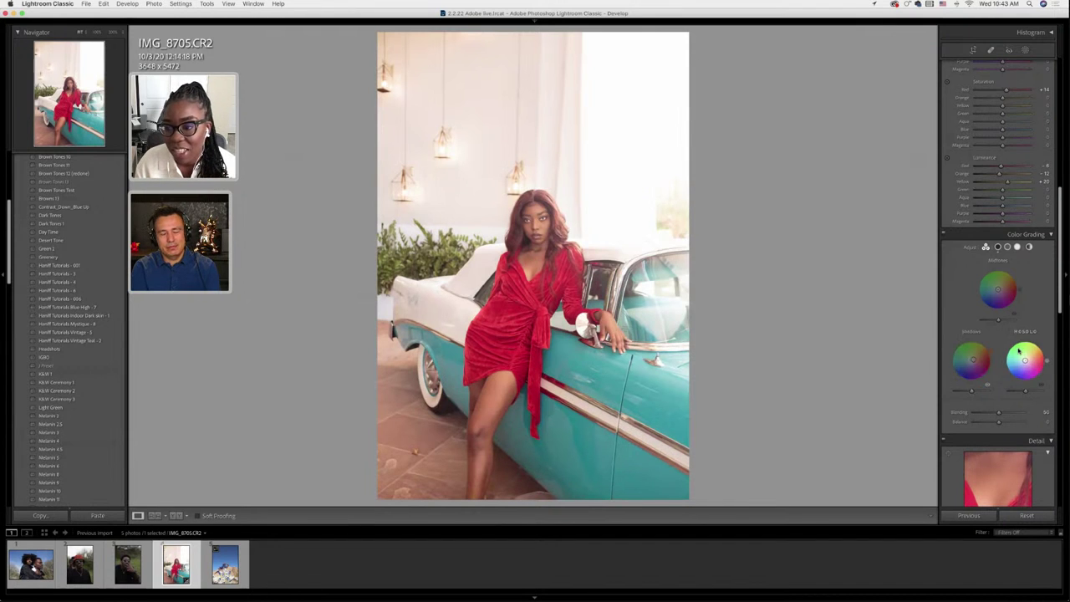
# Give the highlights a faint green tint, then inspect the face and Before/After comparison
pyautogui.moveTo(1022, 359); pyautogui.dragTo(1021, 357)
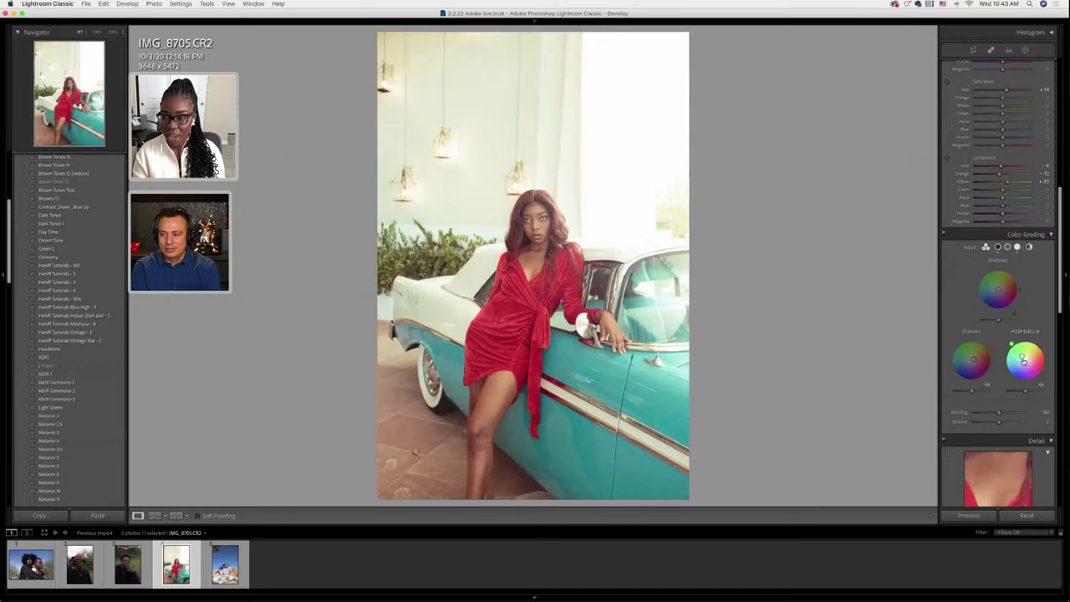
pyautogui.moveTo(1023, 361); pyautogui.dragTo(1023, 358)
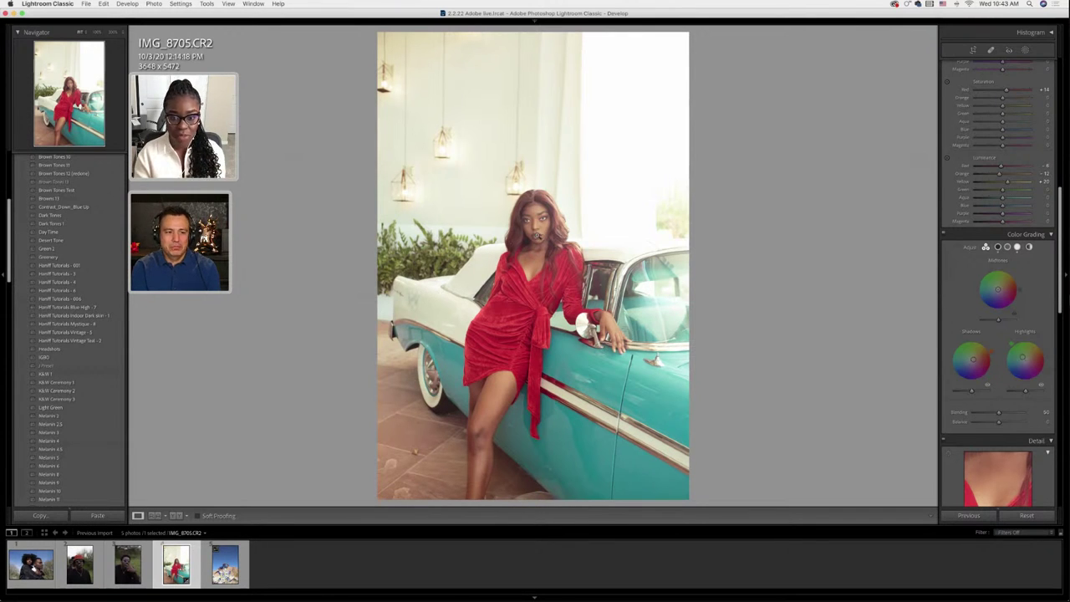
pyautogui.scroll(-5, 1009, 379)
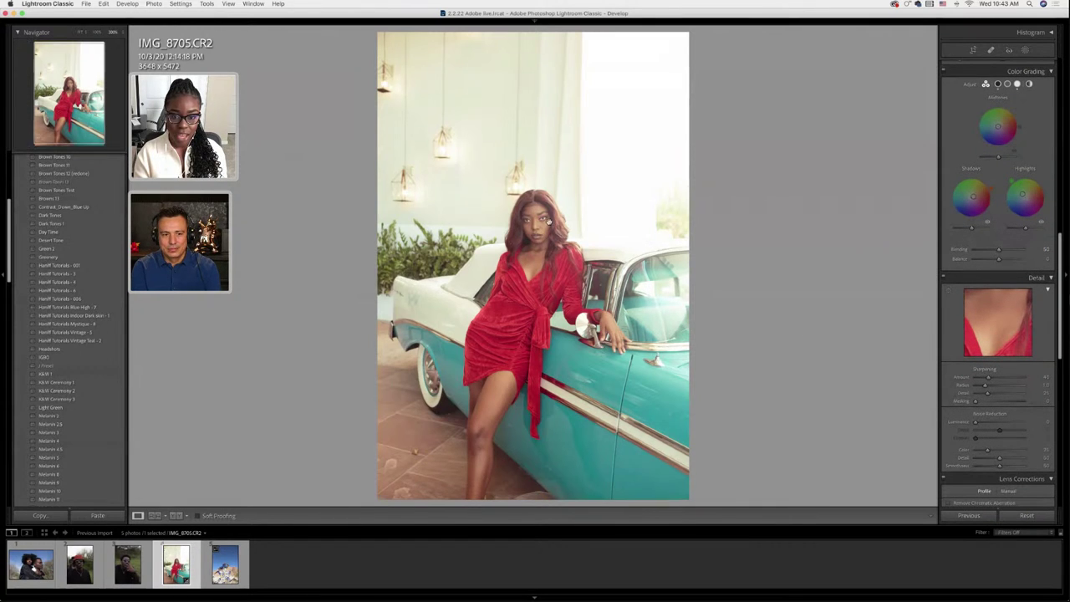
pyautogui.click(551, 224)
pyautogui.click(551, 223)
pyautogui.click(176, 515)
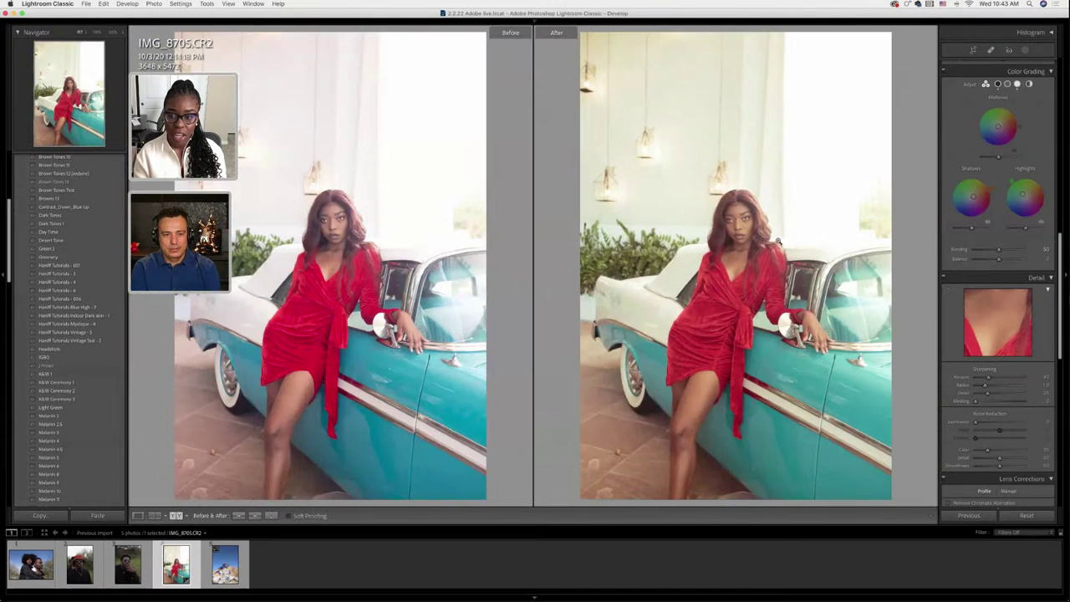
pyautogui.click(139, 516)
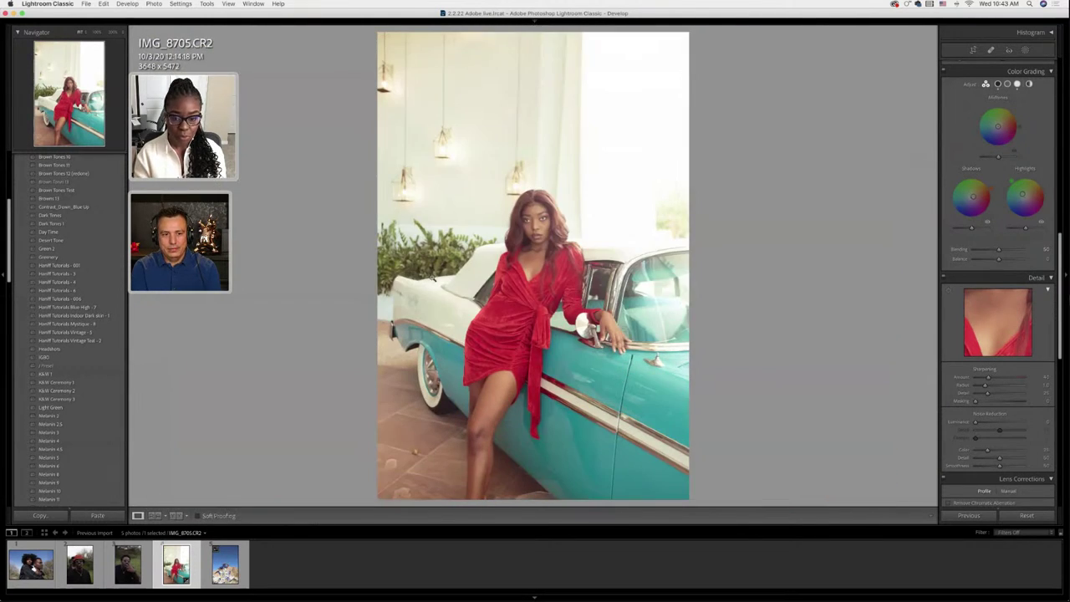
# Send IMG_8705.CR2 to Adobe Photoshop 2020 through the right-click Edit In menu
pyautogui.rightClick(527, 249)
pyautogui.moveTo(585, 318)
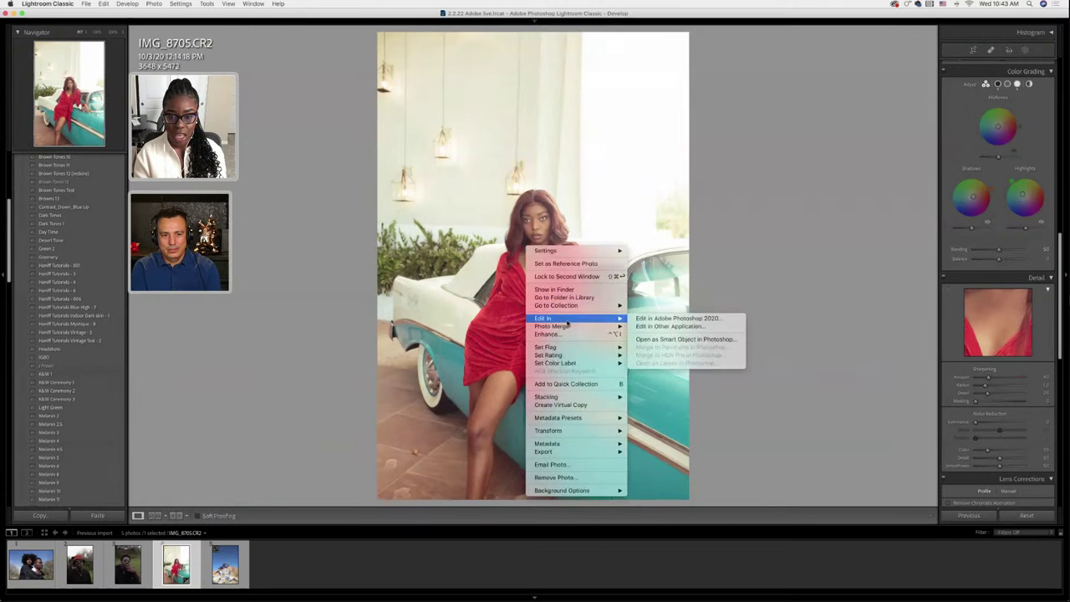
pyautogui.click(660, 319)
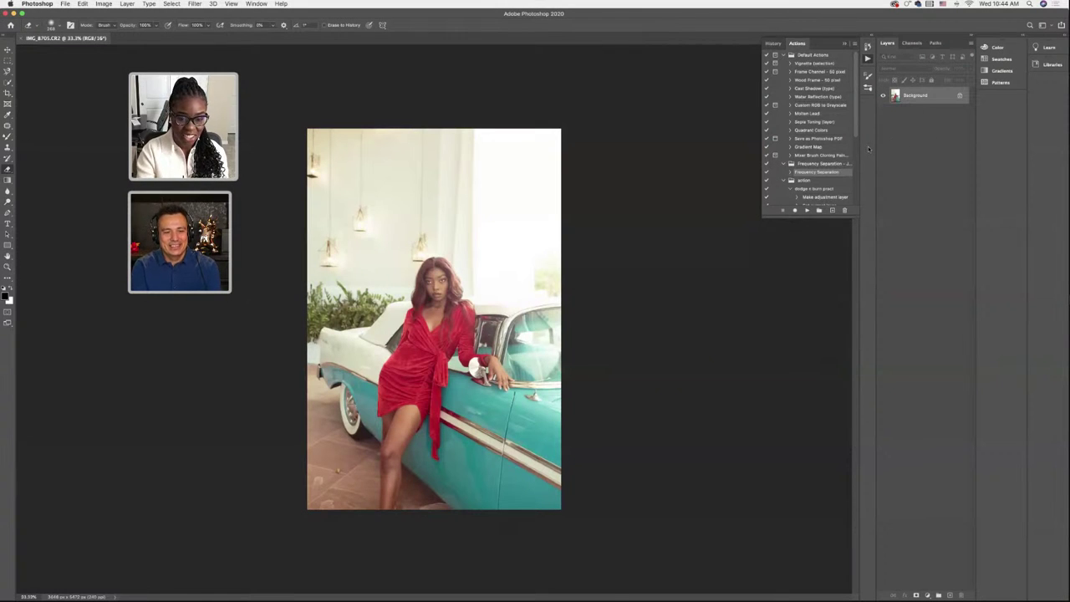
# Fit the photo on screen and duplicate the Background layer into a Background copy
pyautogui.press('super+0')
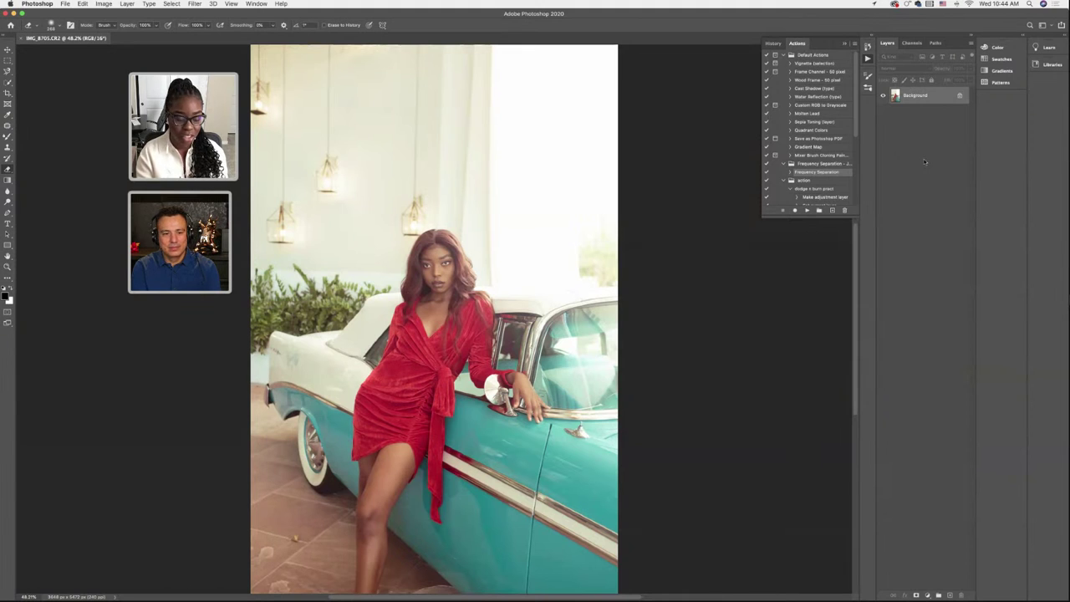
pyautogui.press('super+j')
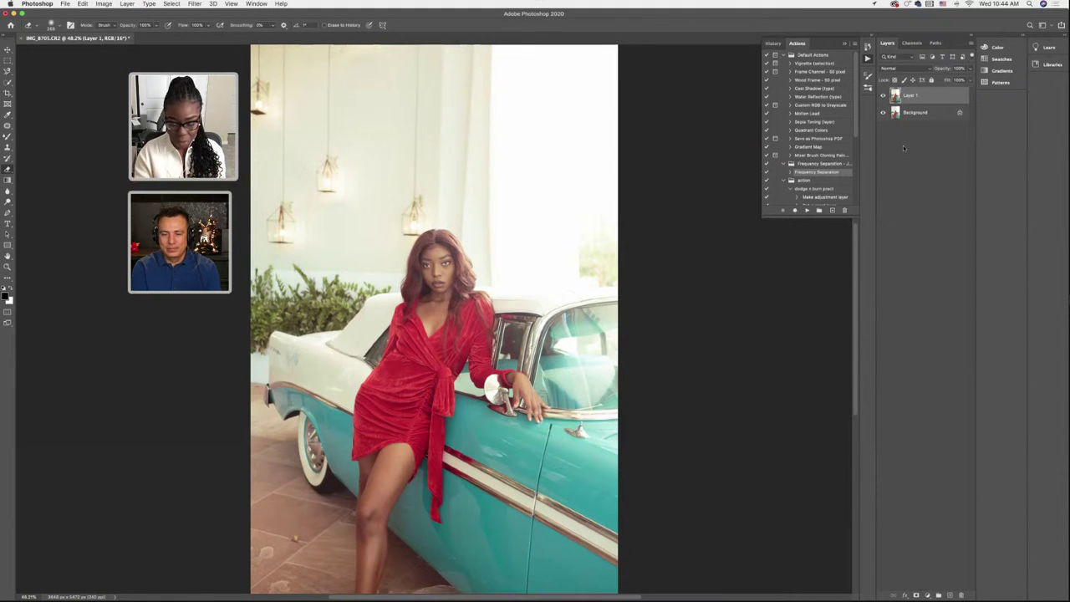
pyautogui.press('super+z')
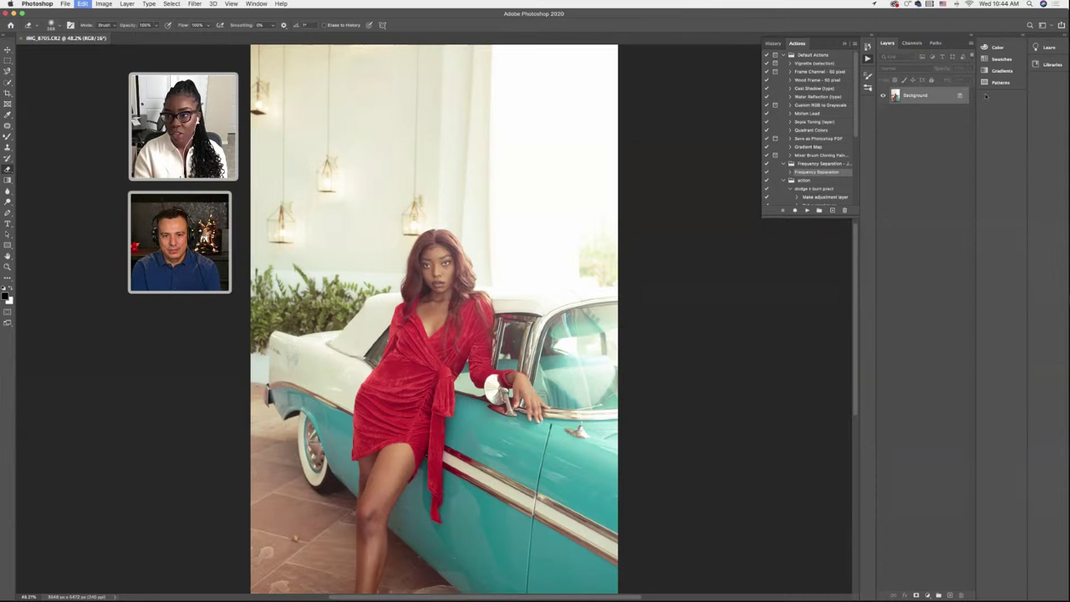
pyautogui.moveTo(920, 97); pyautogui.dragTo(950, 595)
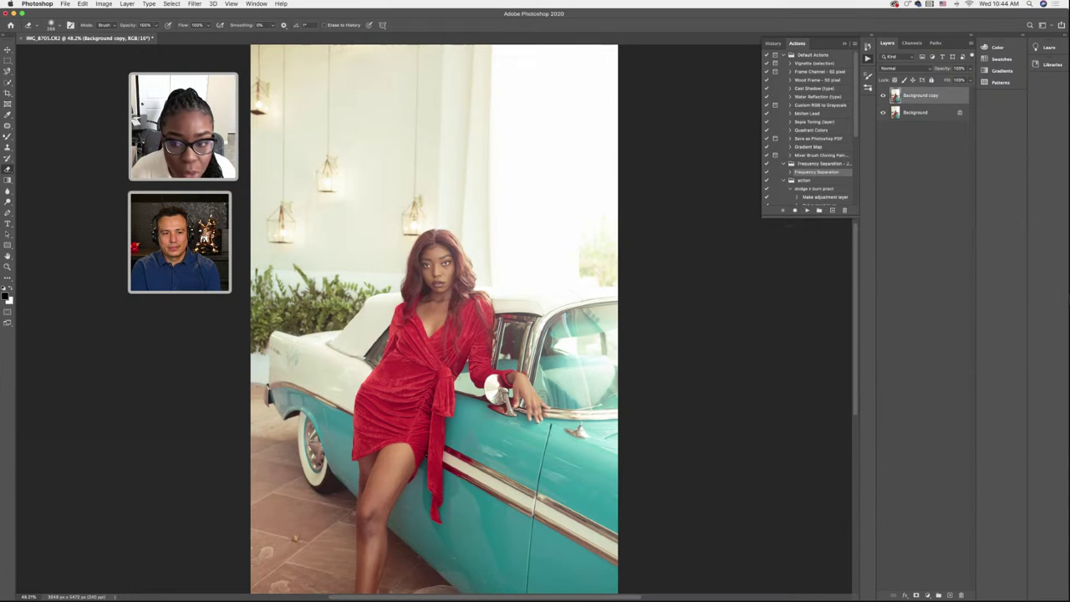
pyautogui.hscroll(-4, 657, 239)
pyautogui.scroll(2, 657, 239)
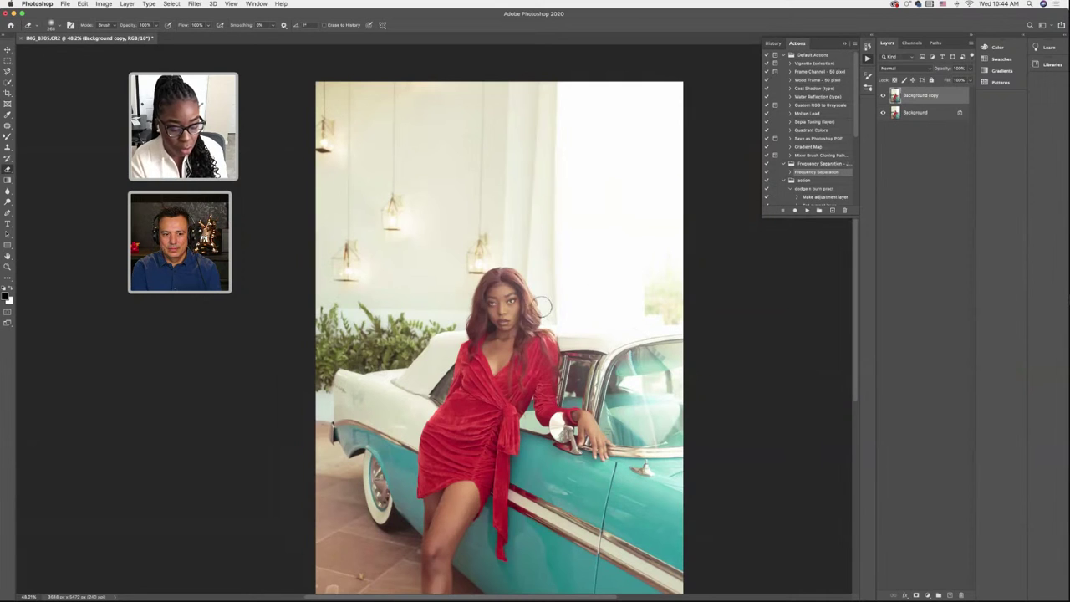
pyautogui.hscroll(4, 540, 310)
pyautogui.scroll(-2, 540, 309)
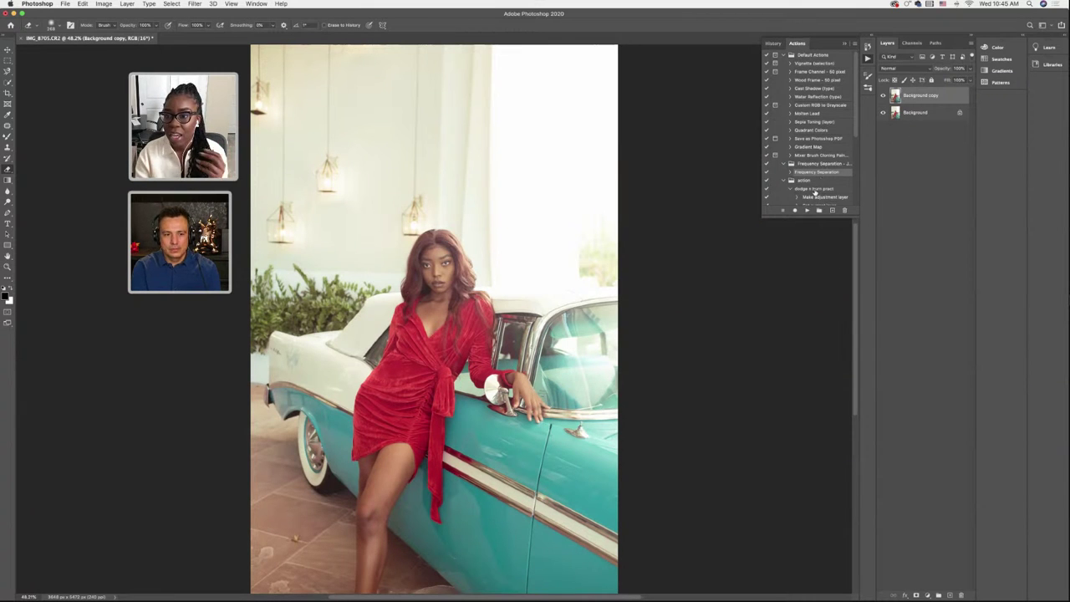
# Play the 'dodge + burn preset' action and let it continue past the alert
pyautogui.click(815, 189)
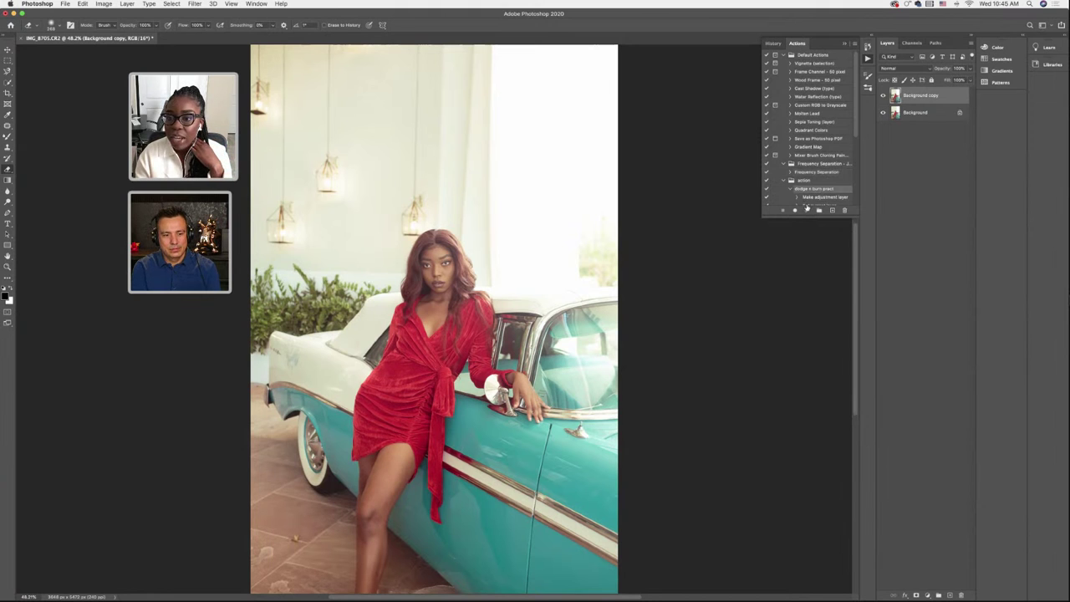
pyautogui.click(807, 210)
pyautogui.press('Return')
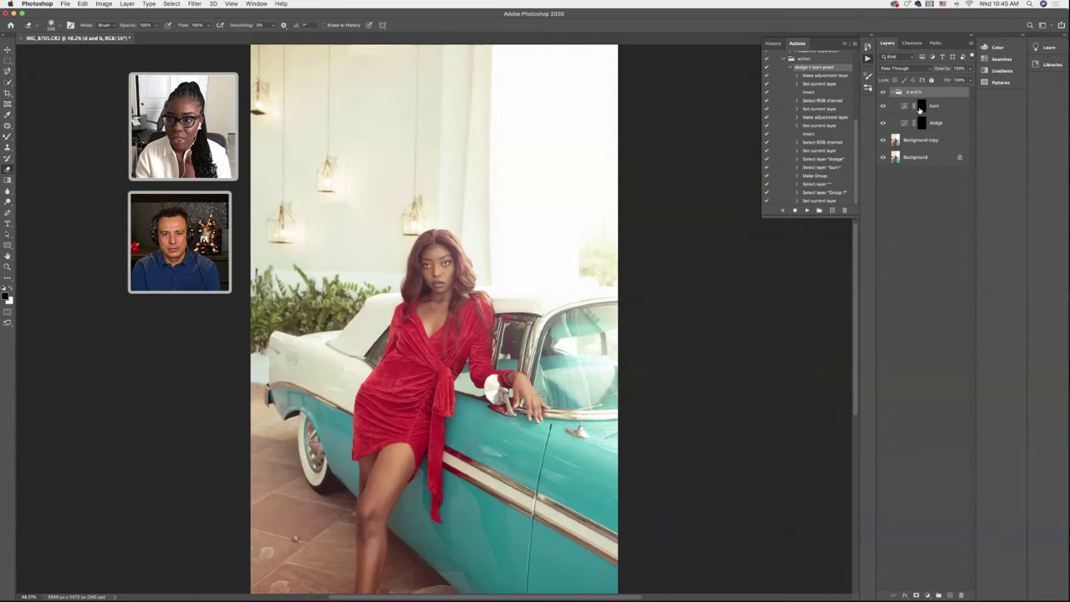
# Select the burn layer's mask, then make the dodge layer's mask the target
pyautogui.click(921, 108)
pyautogui.scroll(5, 501, 209)
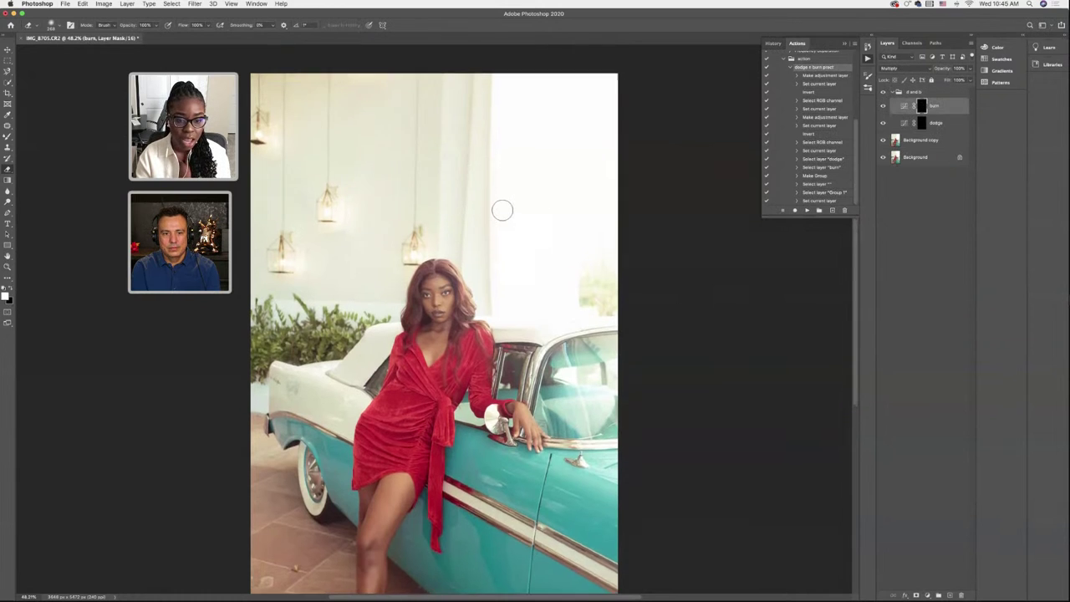
pyautogui.scroll(-5, 500, 209)
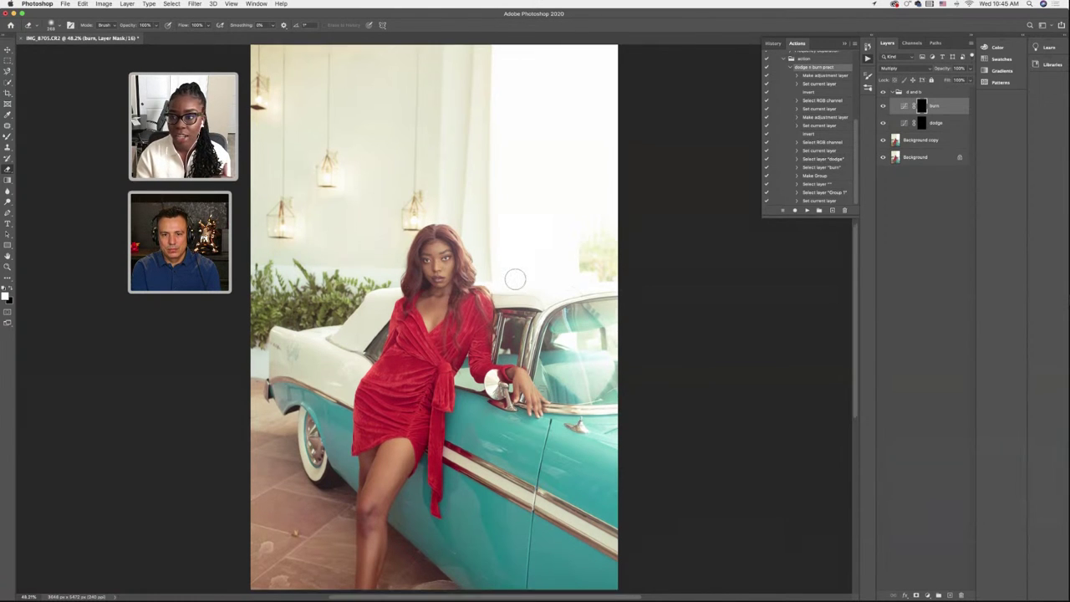
pyautogui.scroll(-1, 513, 210)
pyautogui.scroll(3, 368, 318)
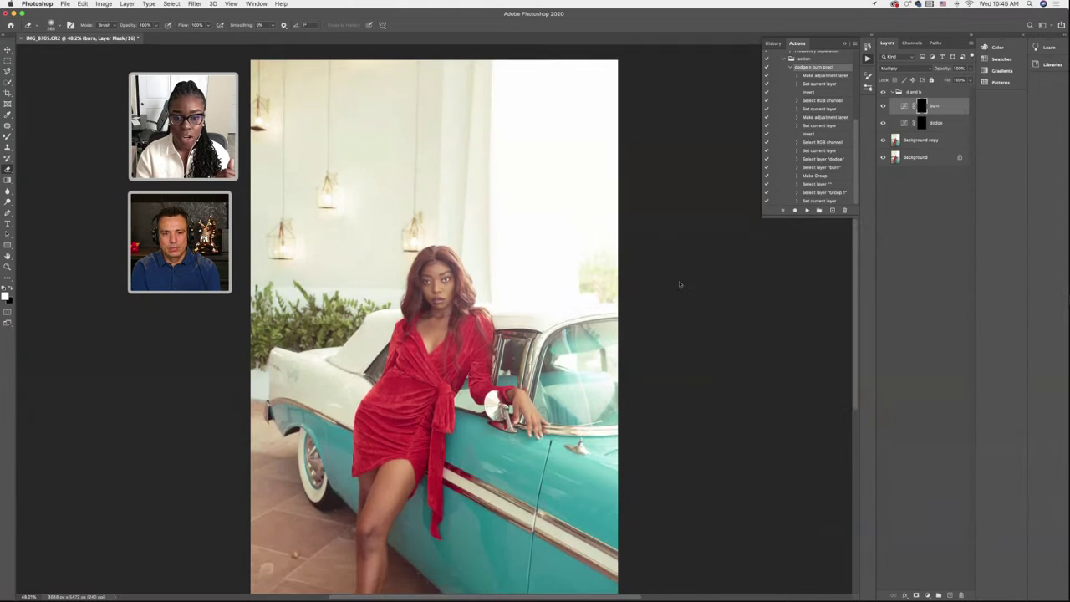
pyautogui.click(921, 123)
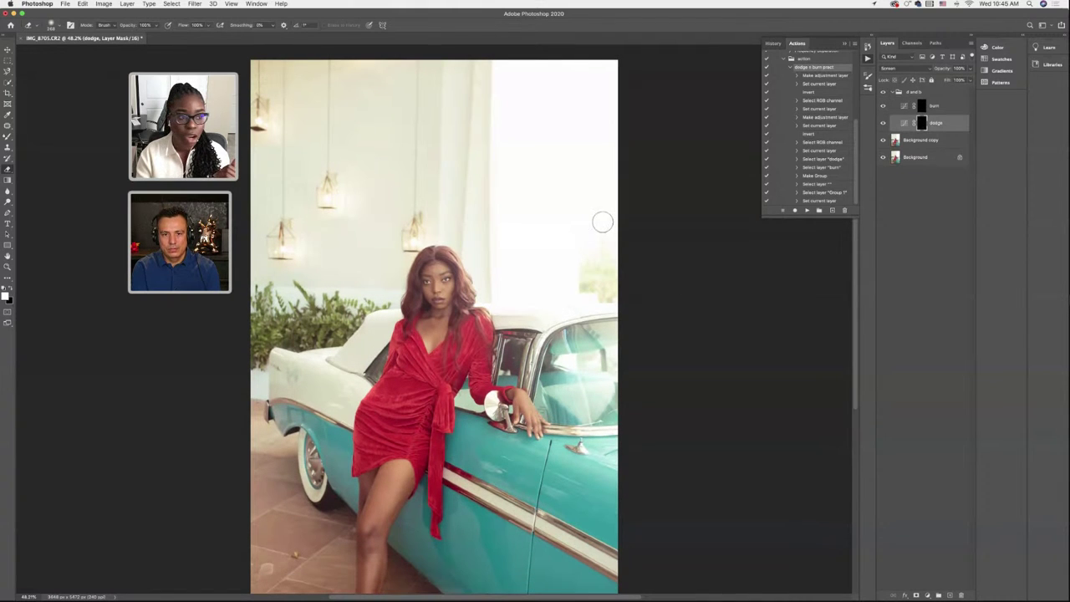
# Switch to the Brush at about 250 px and paint on the dodge layer's mask
pyautogui.click(7, 136)
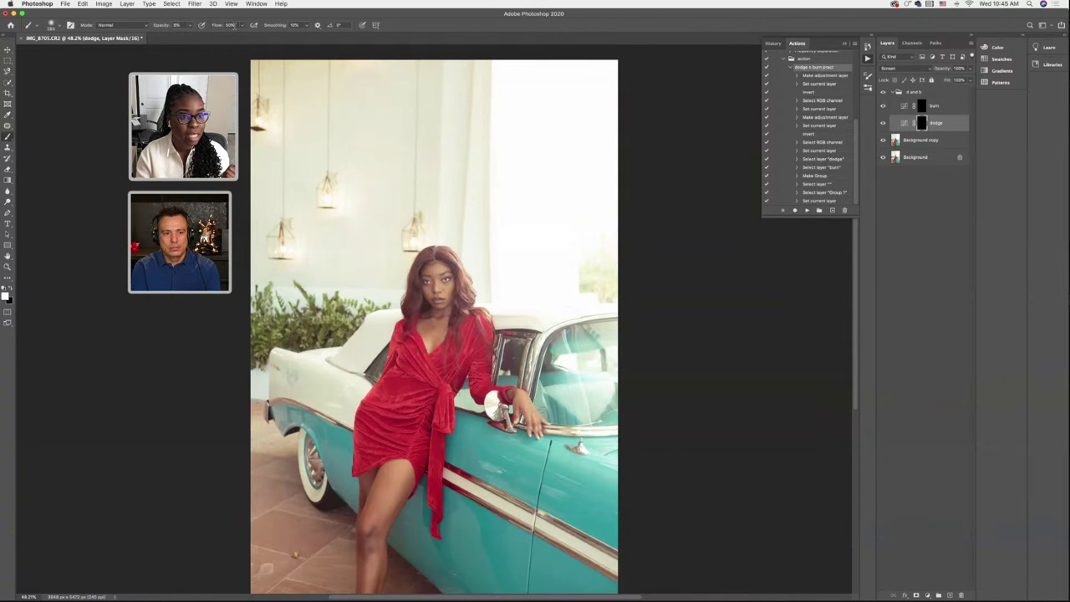
pyautogui.click(59, 28)
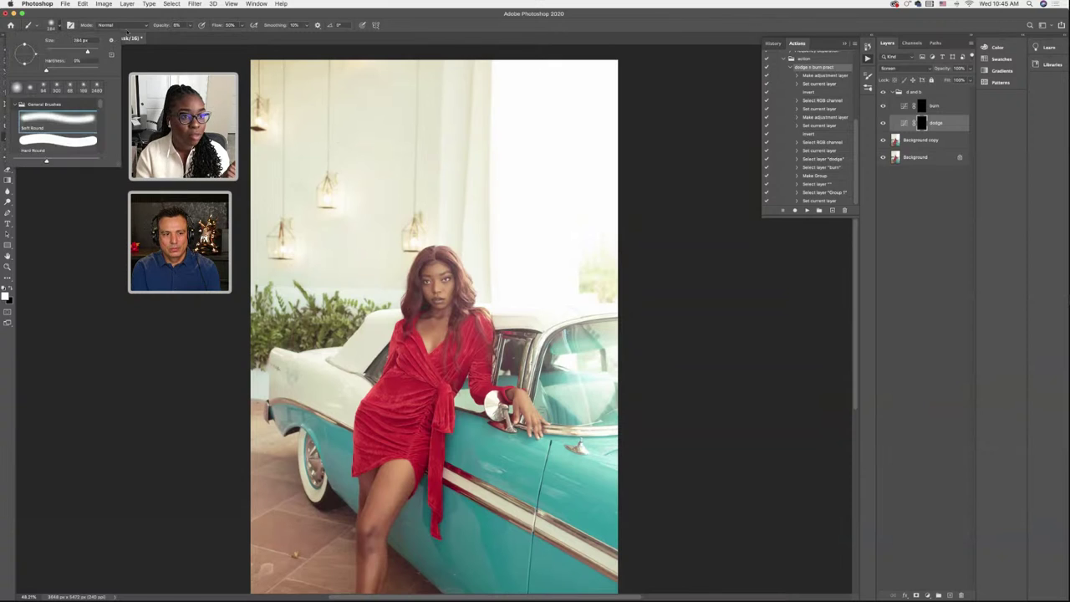
pyautogui.moveTo(88, 52); pyautogui.dragTo(85, 52)
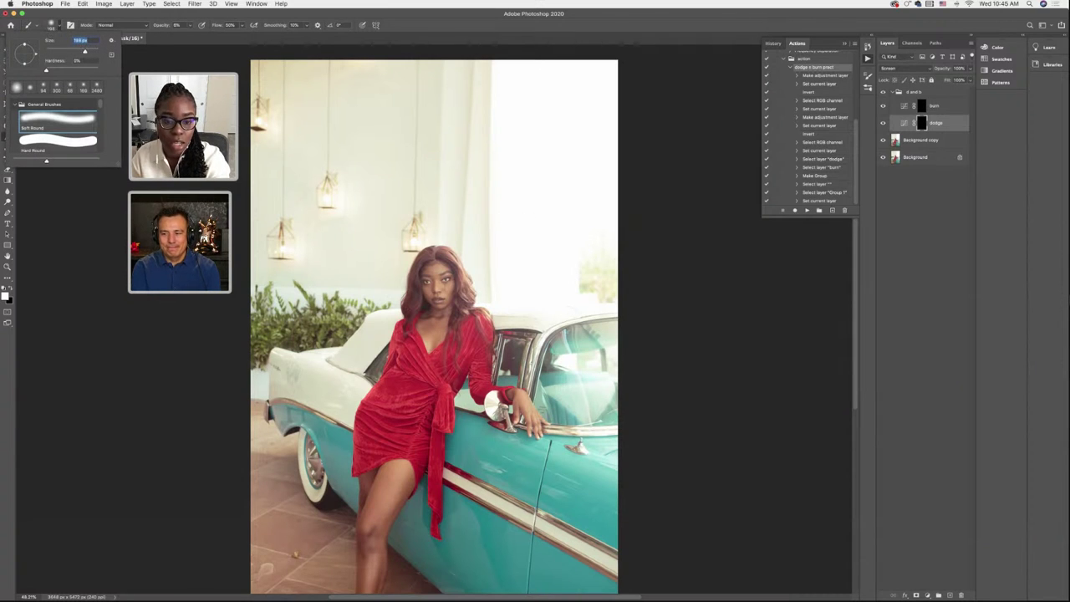
pyautogui.click(478, 292)
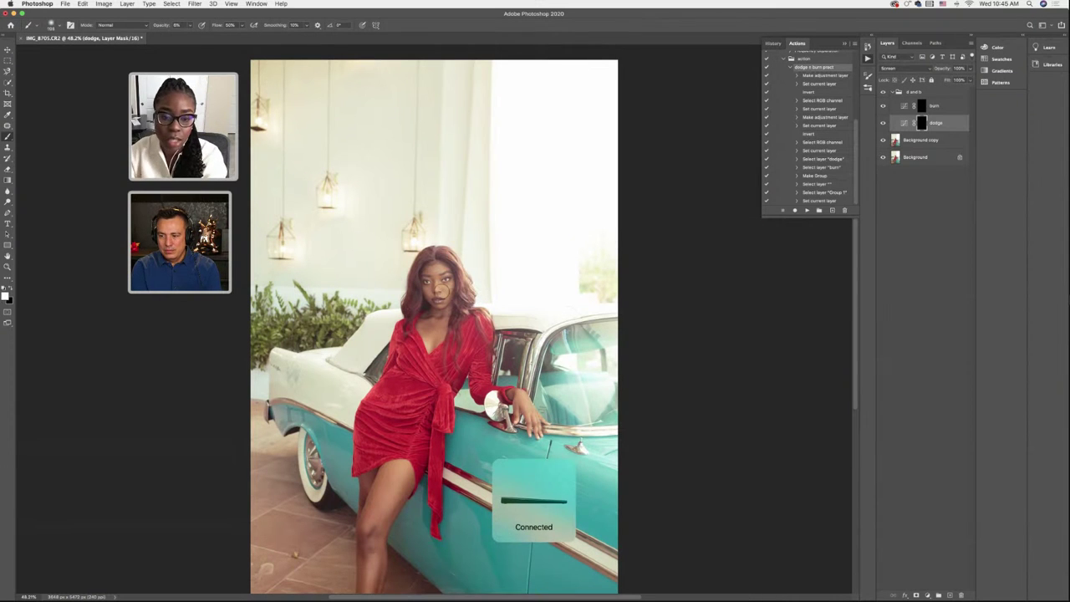
pyautogui.scroll(5, 443, 293)
pyautogui.scroll(-2, 435, 318)
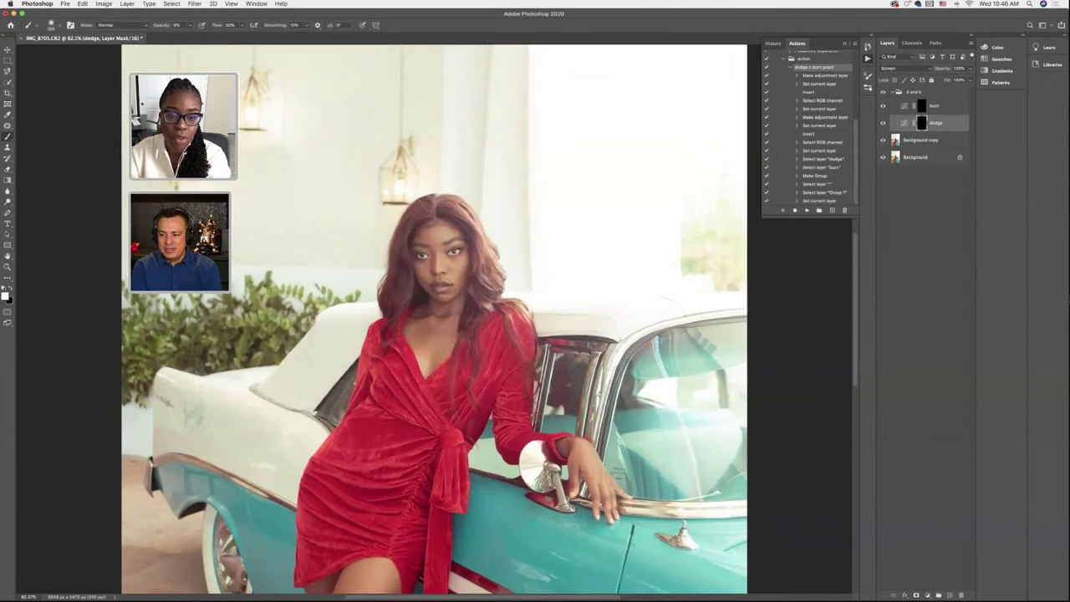
pyautogui.scroll(3, 563, 302)
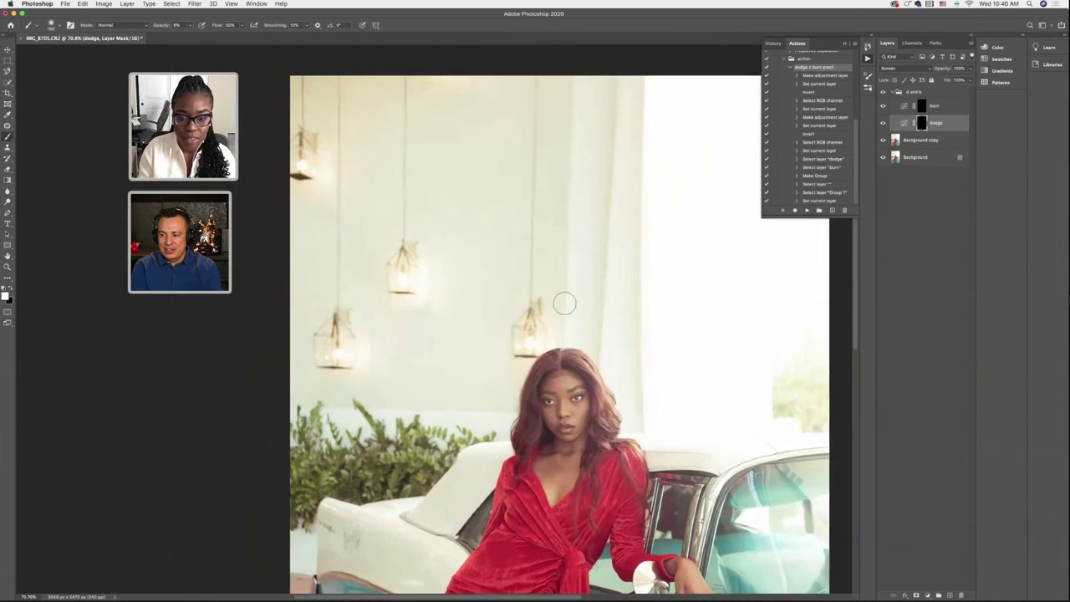
pyautogui.scroll(-3, 563, 302)
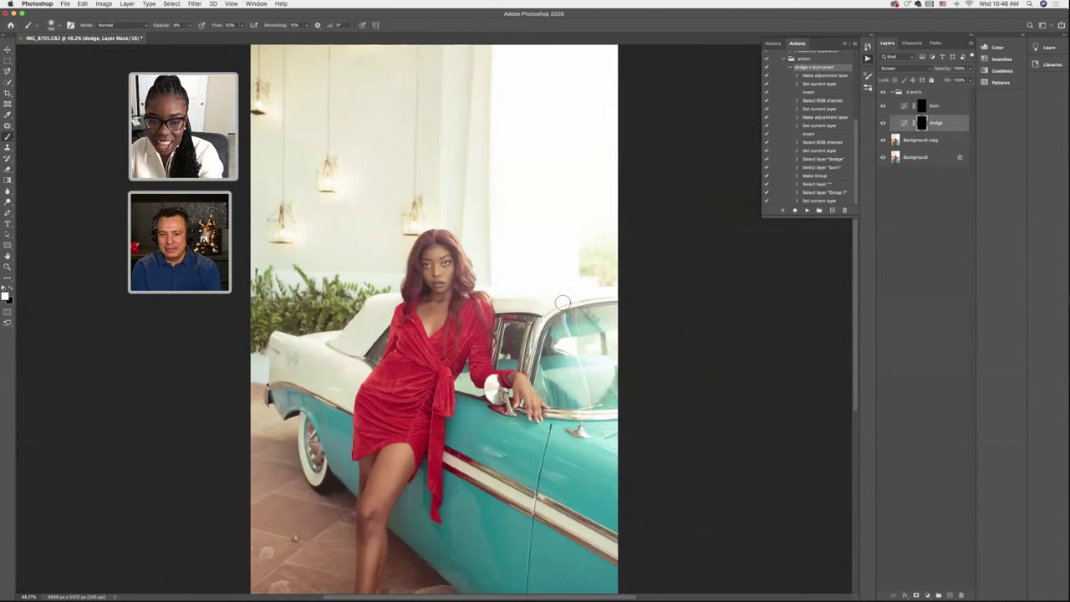
pyautogui.scroll(3, 563, 302)
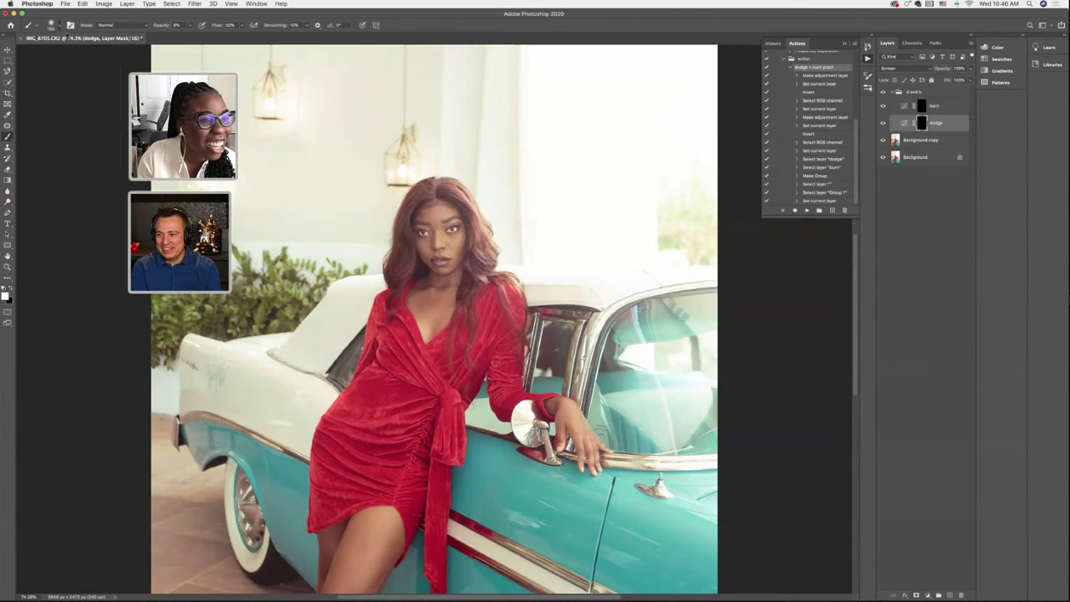
# Shrink the brush to 87 px for the face, then enlarge it to about 160 px
pyautogui.click(57, 25)
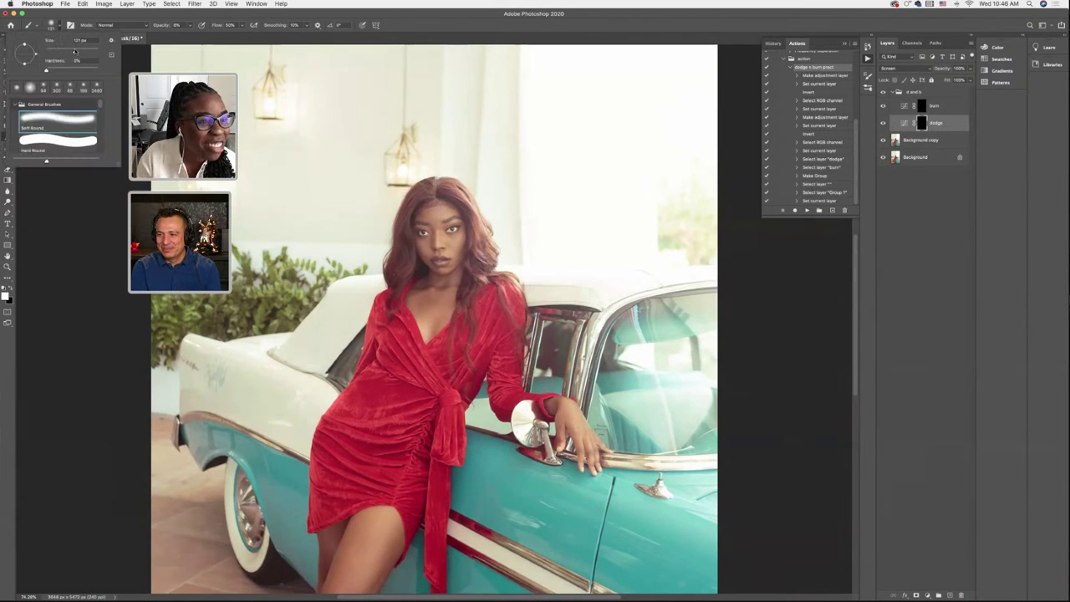
pyautogui.moveTo(73, 51); pyautogui.dragTo(70, 51)
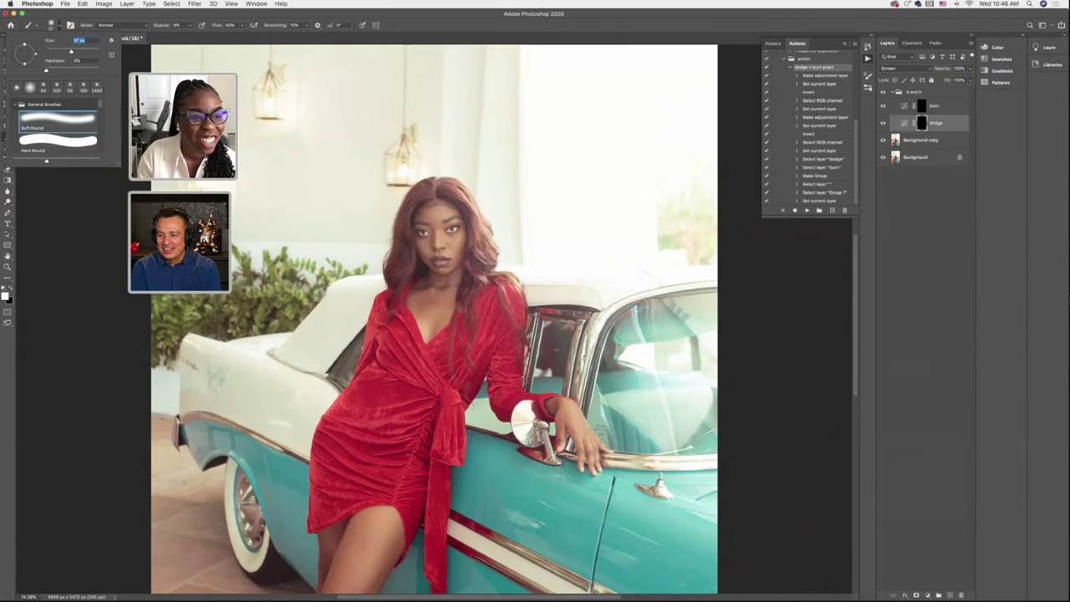
pyautogui.press('Return')
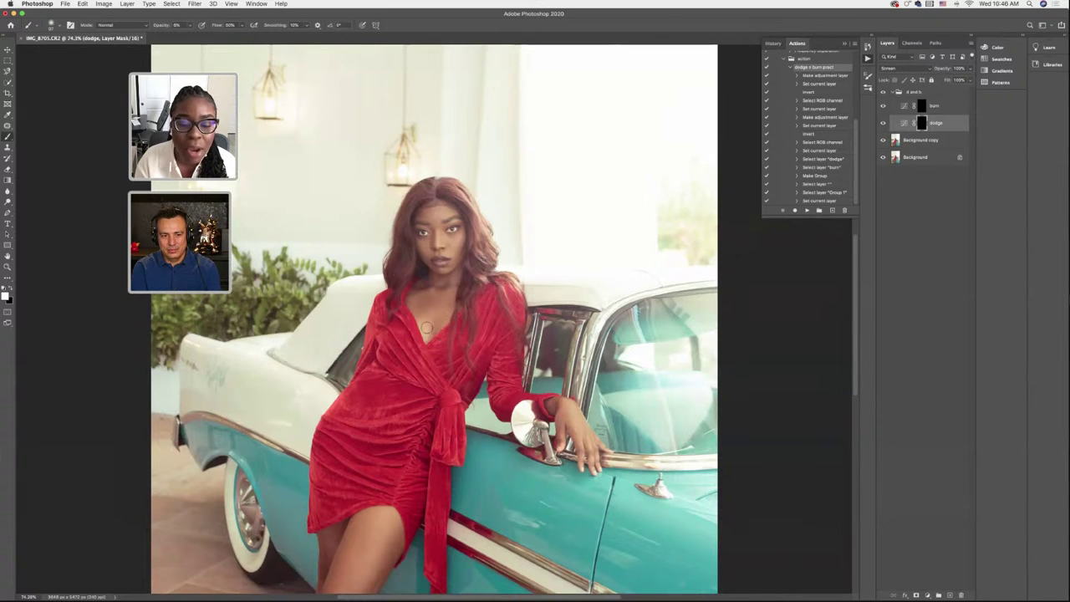
pyautogui.click(53, 26)
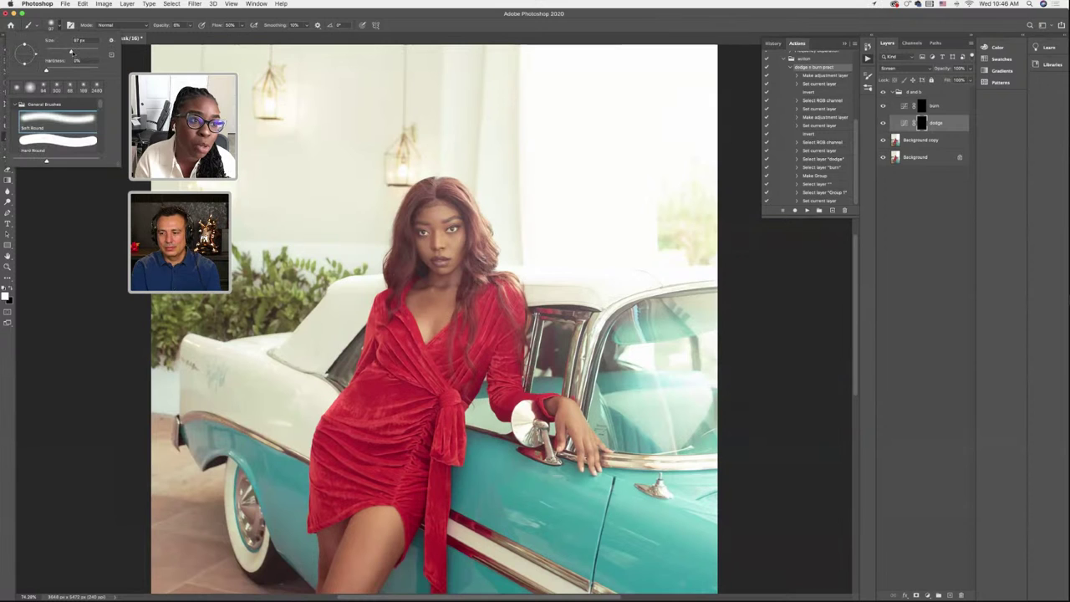
pyautogui.moveTo(71, 52); pyautogui.dragTo(78, 52)
pyautogui.click(864, 577)
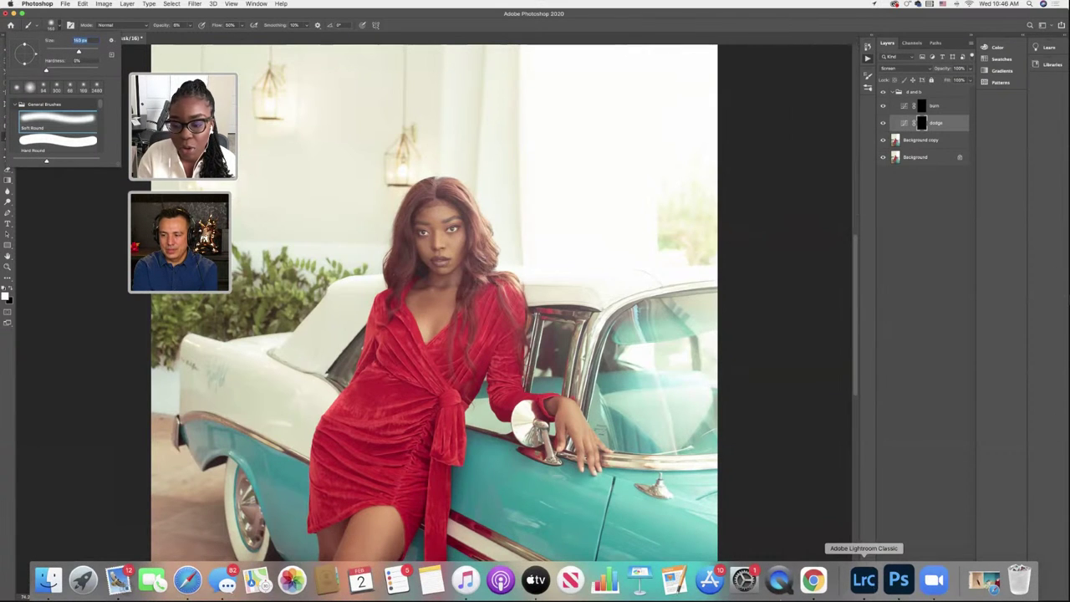
pyautogui.click(79, 564)
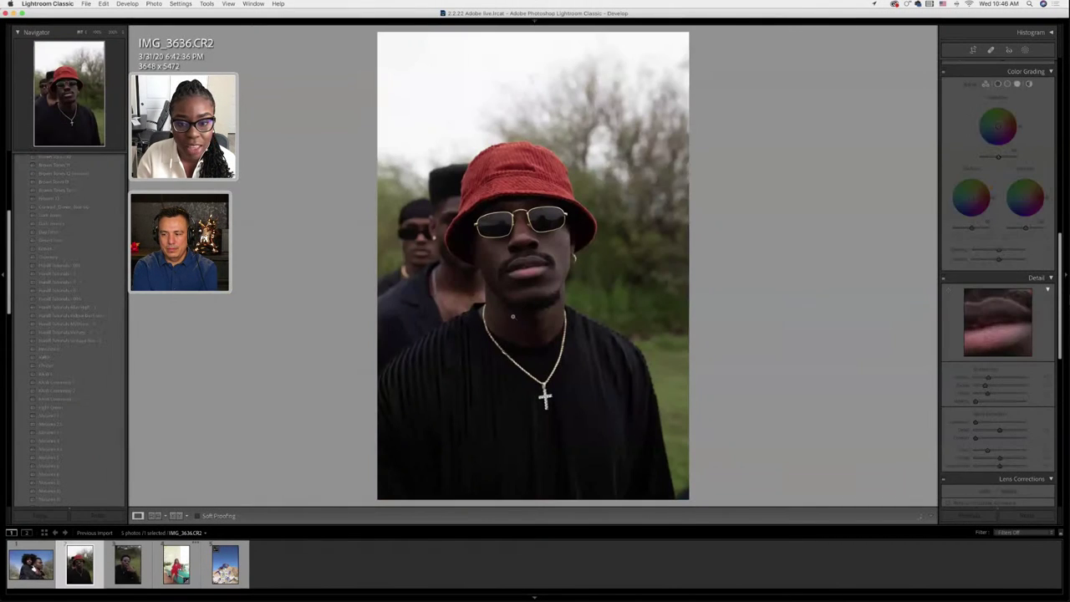
pyautogui.click(521, 173)
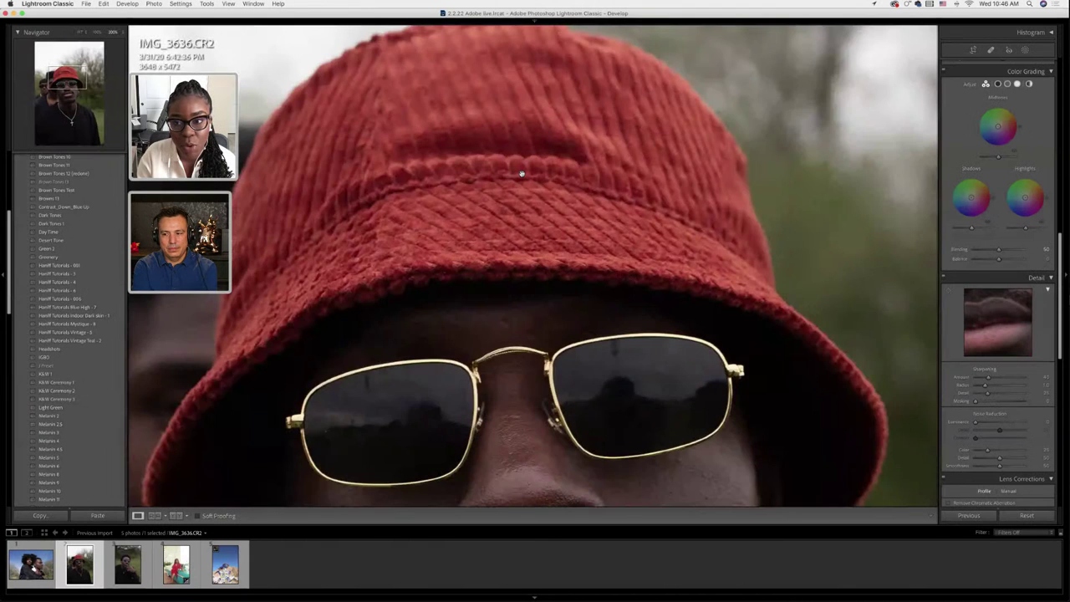
pyautogui.click(624, 207)
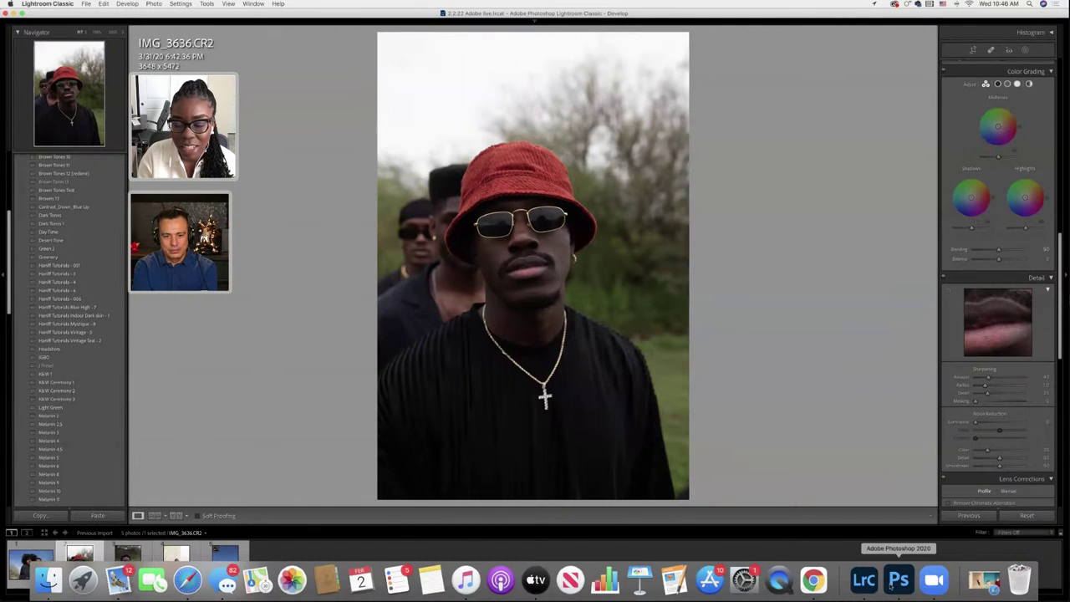
pyautogui.click(899, 579)
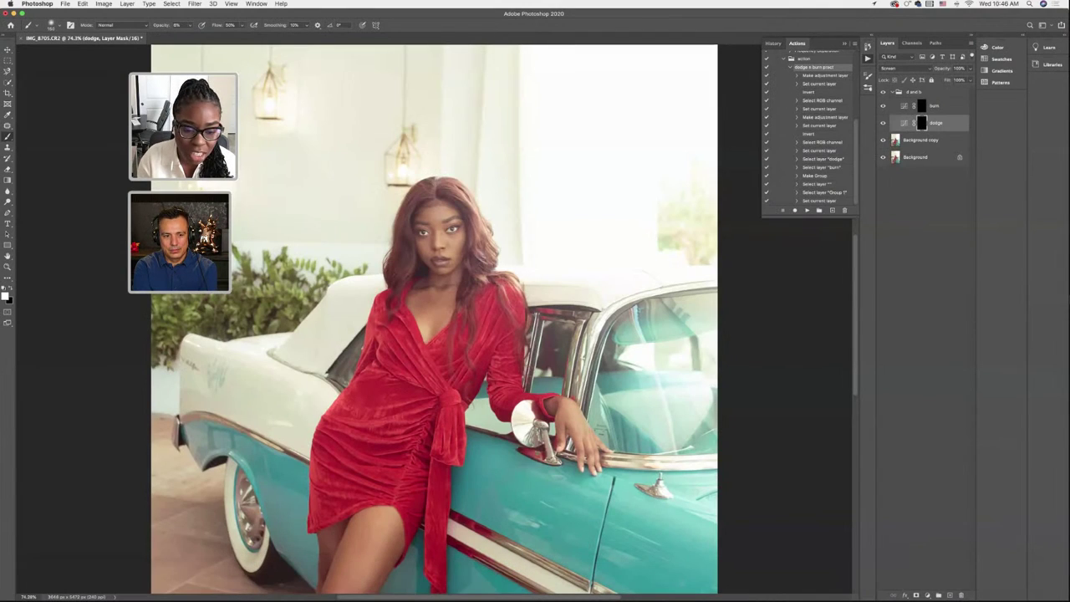
# Lighten the model's leg through the dodge mask with the soft brush
pyautogui.scroll(-3, 291, 295)
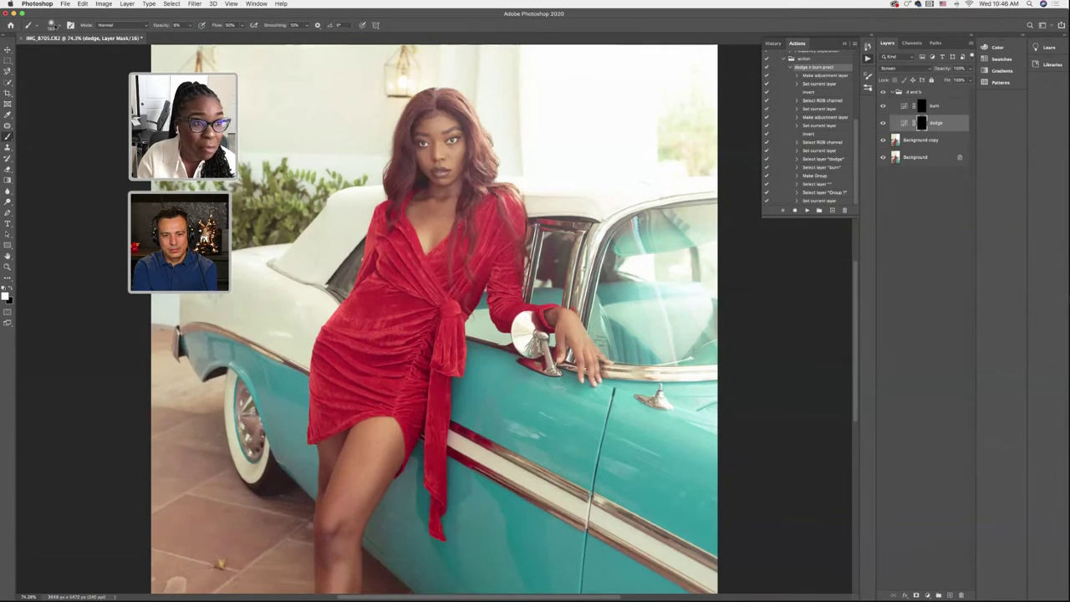
pyautogui.click(52, 25)
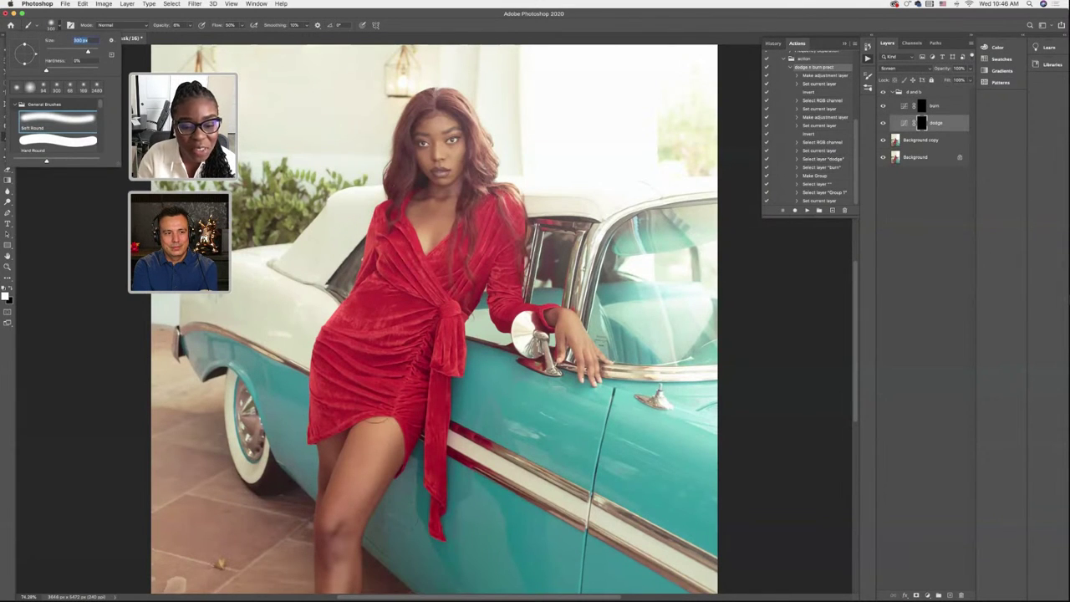
pyautogui.click(364, 467)
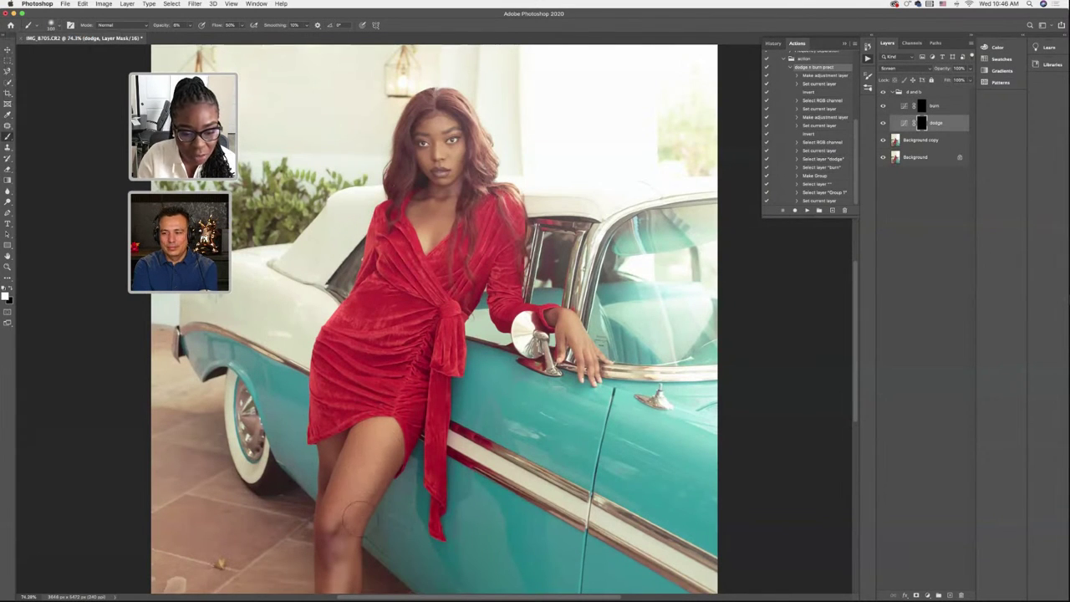
pyautogui.scroll(-3, 292, 503)
pyautogui.hscroll(2, 293, 504)
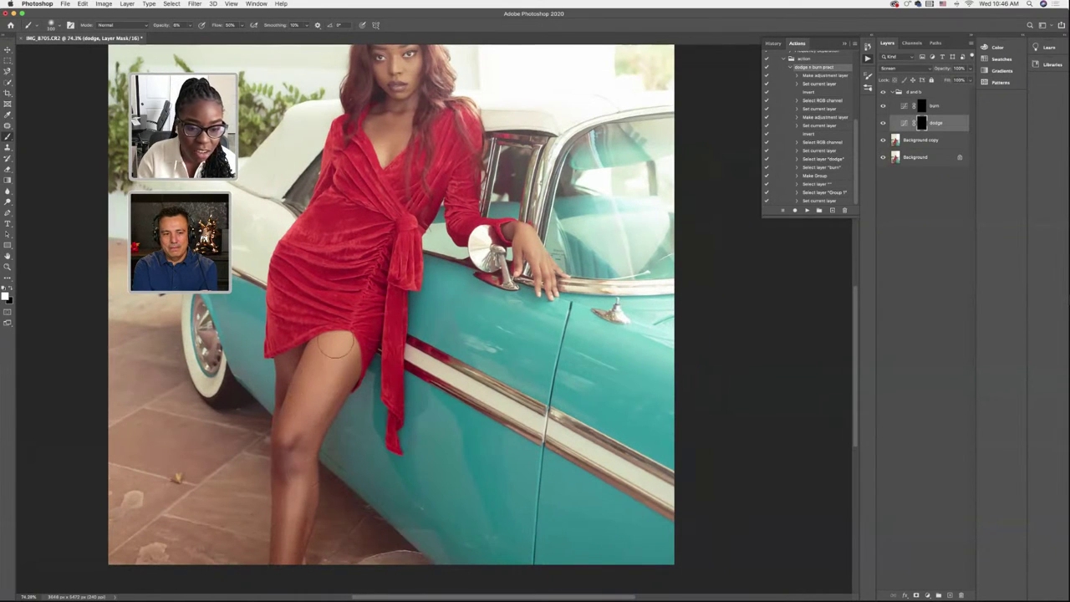
pyautogui.scroll(3, 401, 192)
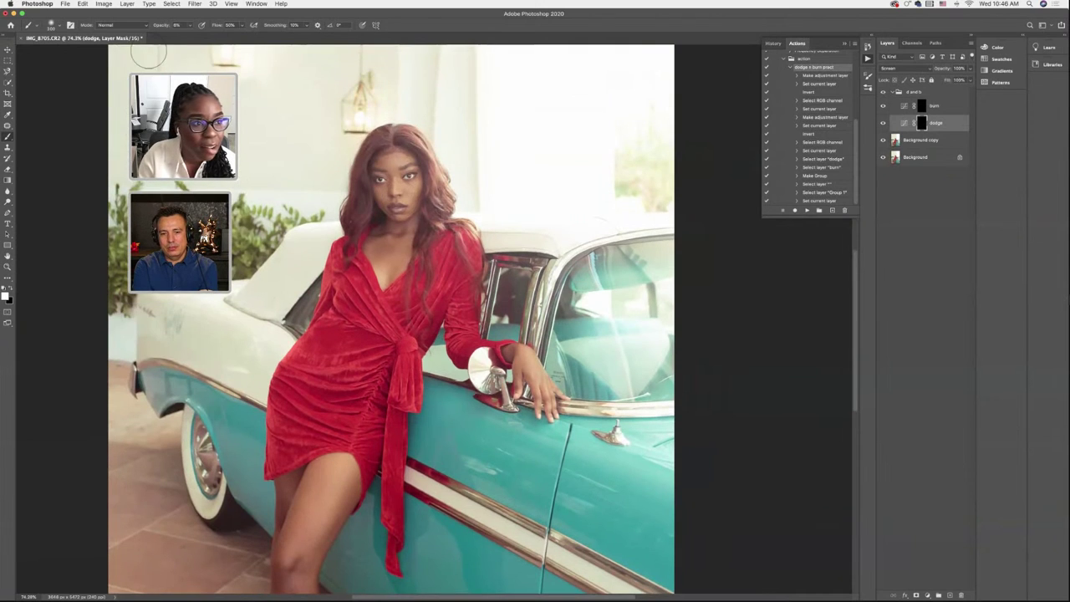
# Set the brush to 150 px to dodge the arm, then target the burn layer's mask
pyautogui.click(51, 25)
pyautogui.moveTo(67, 52); pyautogui.dragTo(75, 51)
pyautogui.doubleClick(81, 40)
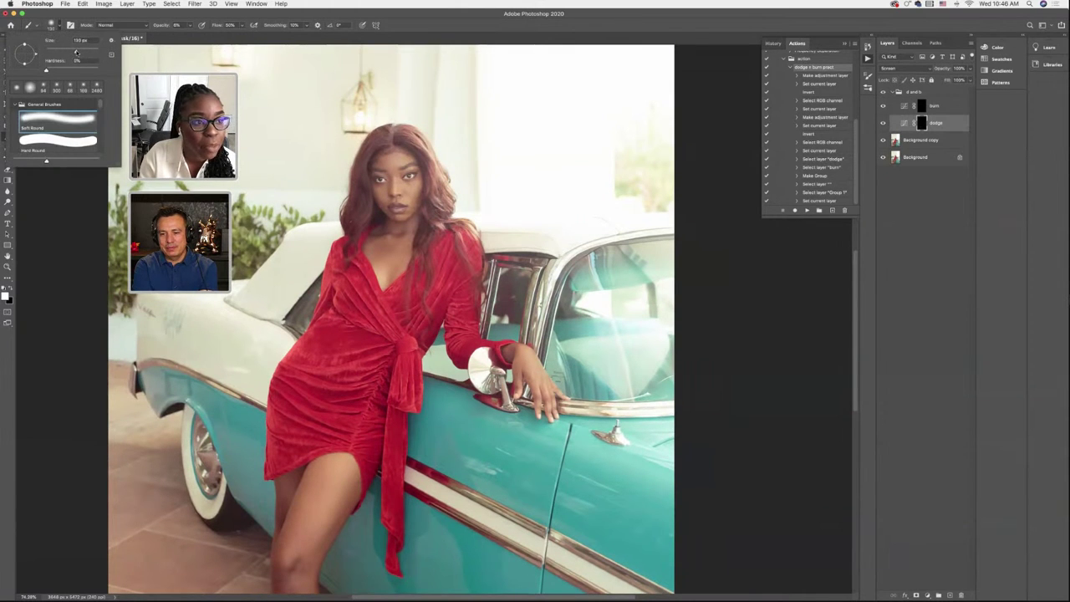
pyautogui.write('150')
pyautogui.press('Return')
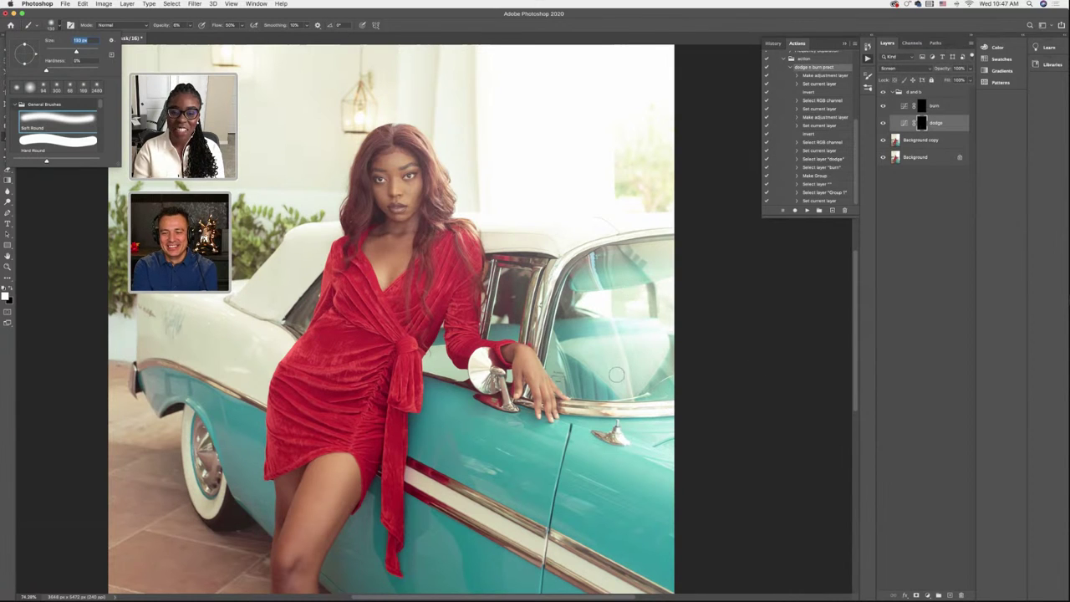
pyautogui.press('Return')
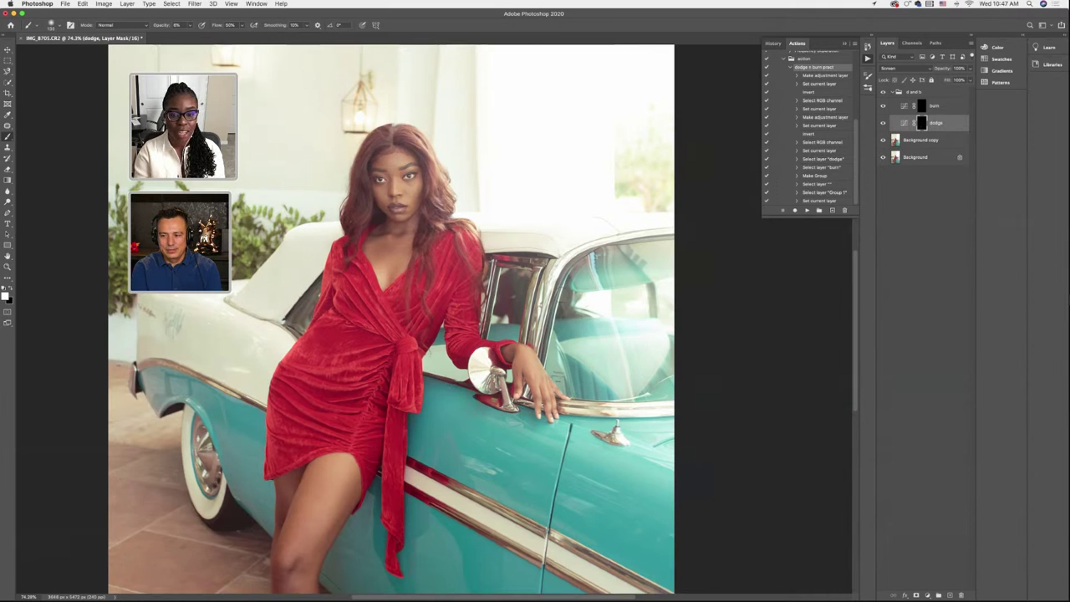
pyautogui.click(921, 110)
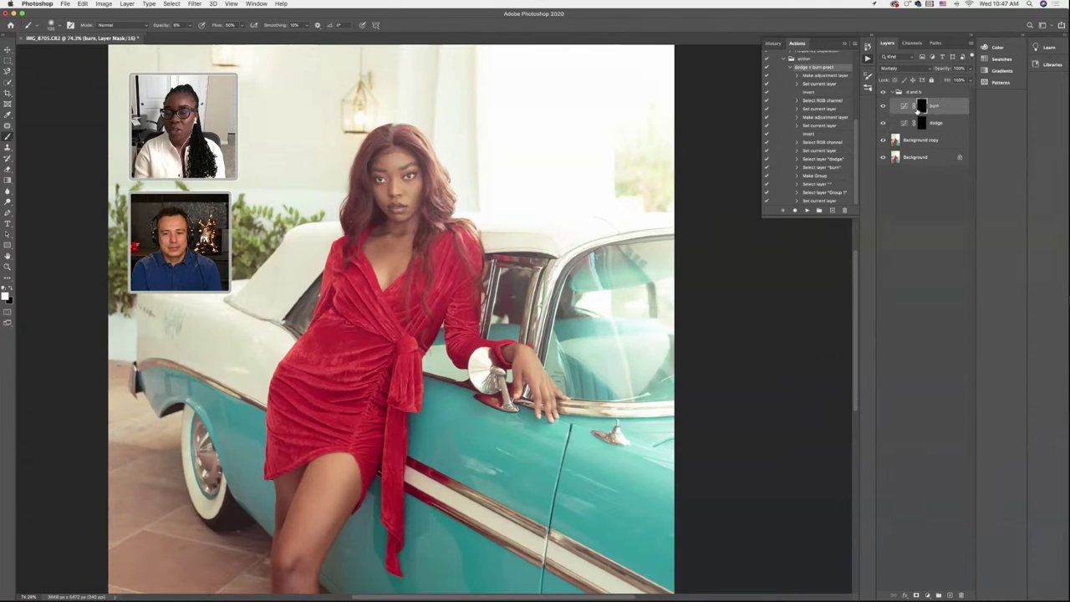
# Make black the foreground colour and enlarge the brush to 164 px for burning
pyautogui.click(10, 287)
pyautogui.click(53, 26)
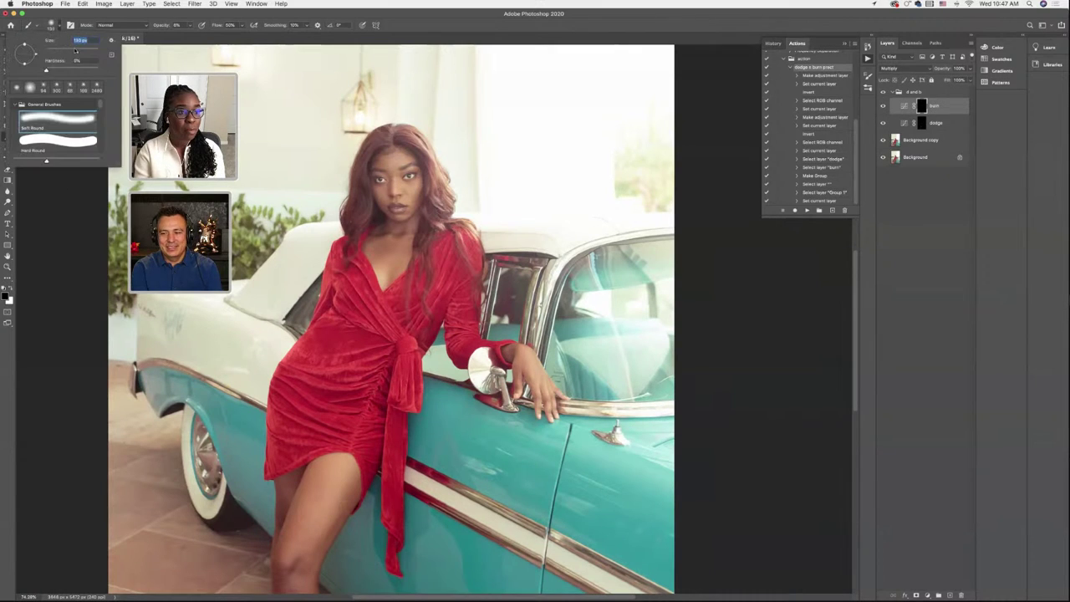
pyautogui.moveTo(75, 51); pyautogui.dragTo(84, 51)
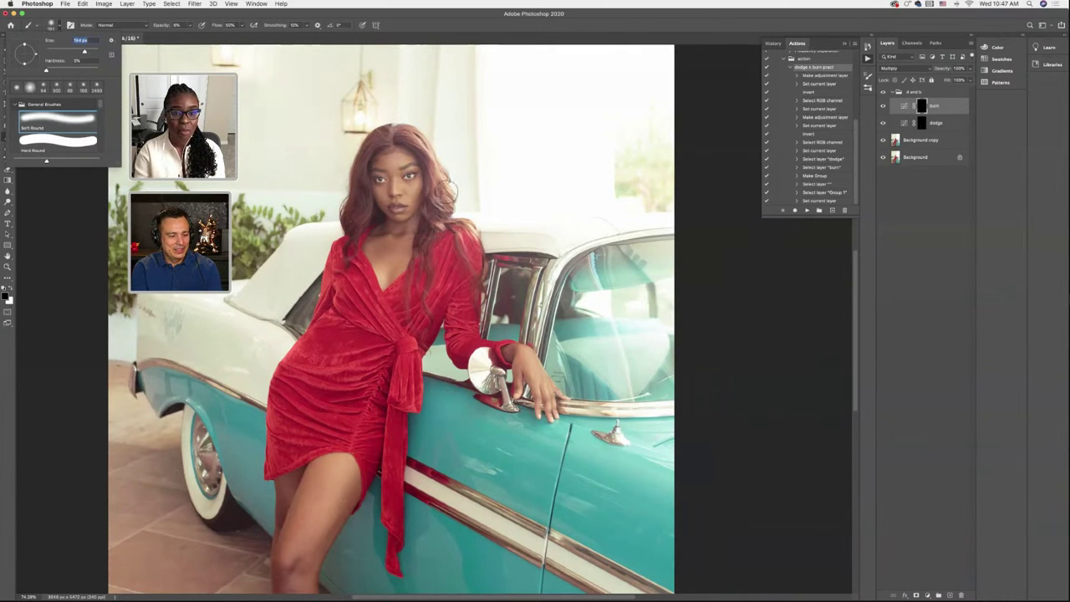
pyautogui.scroll(2, 390, 319)
pyautogui.press('Return')
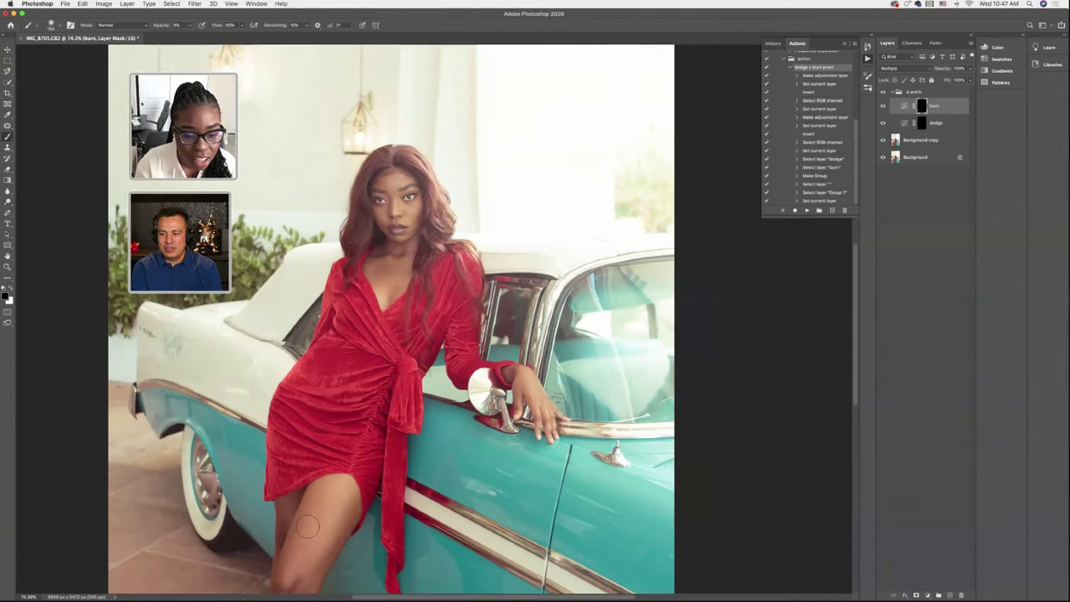
# Enlarge the burning brush to 333 px
pyautogui.scroll(-3, 328, 433)
pyautogui.scroll(-3, 329, 433)
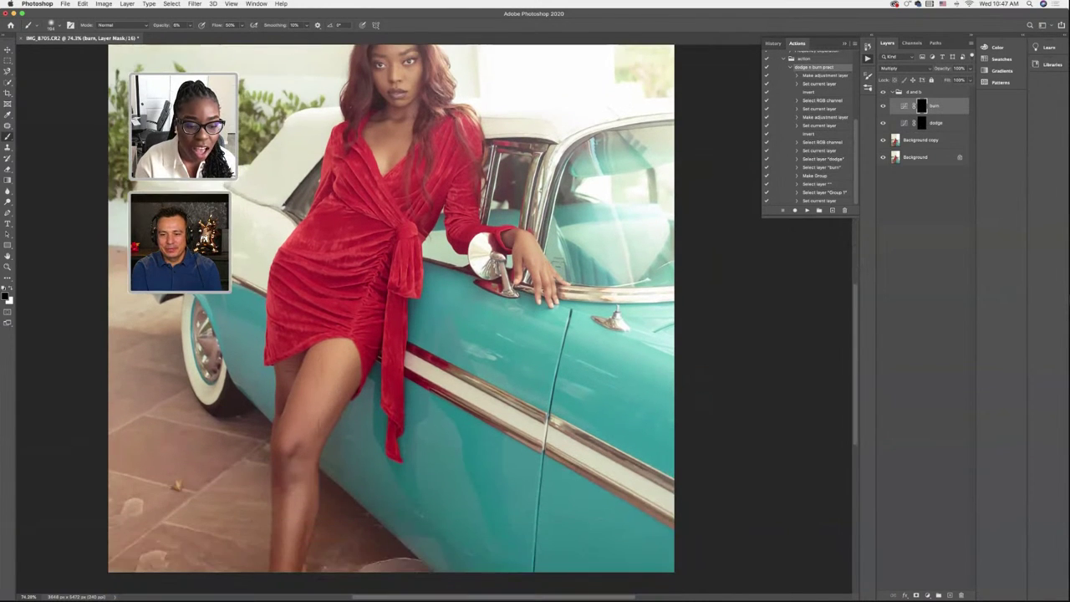
pyautogui.click(52, 25)
pyautogui.moveTo(84, 51); pyautogui.dragTo(88, 51)
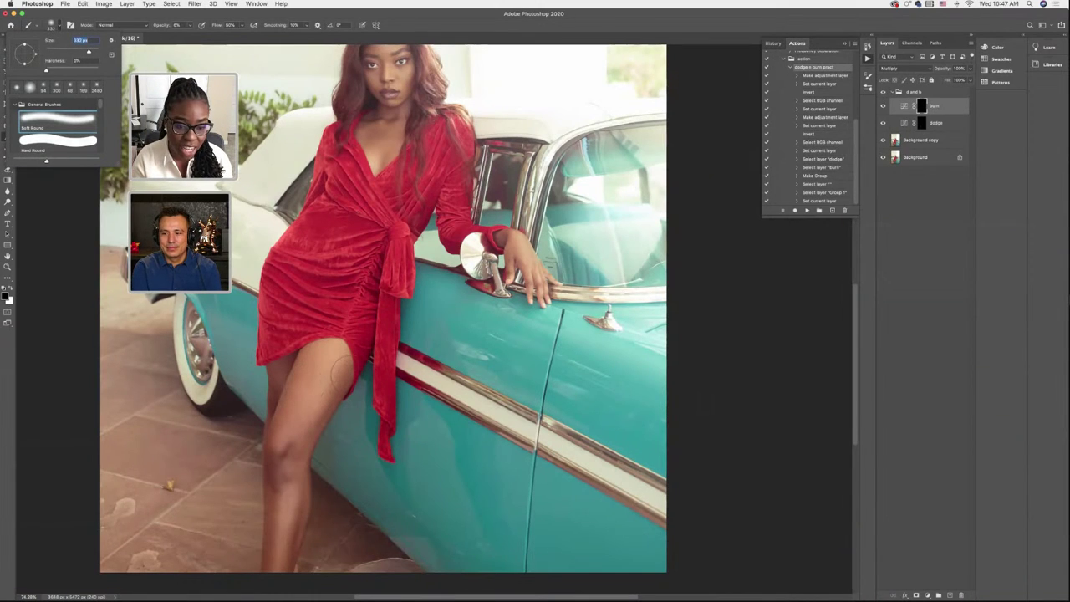
pyautogui.press('Return')
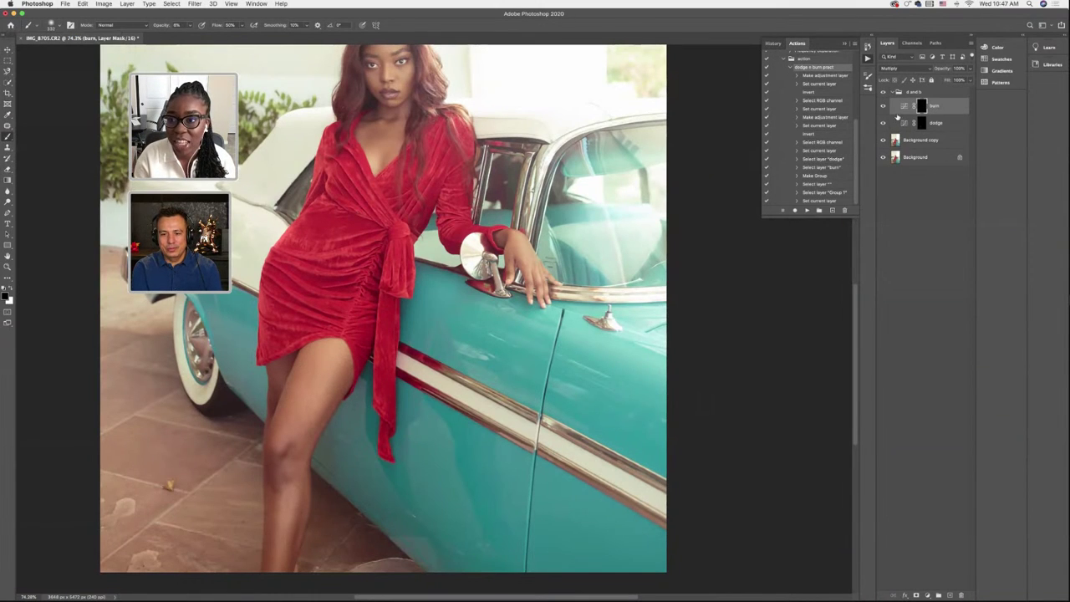
# Toggle the burn layer off and on to compare, then target the dodge layer
pyautogui.click(884, 107)
pyautogui.click(884, 107)
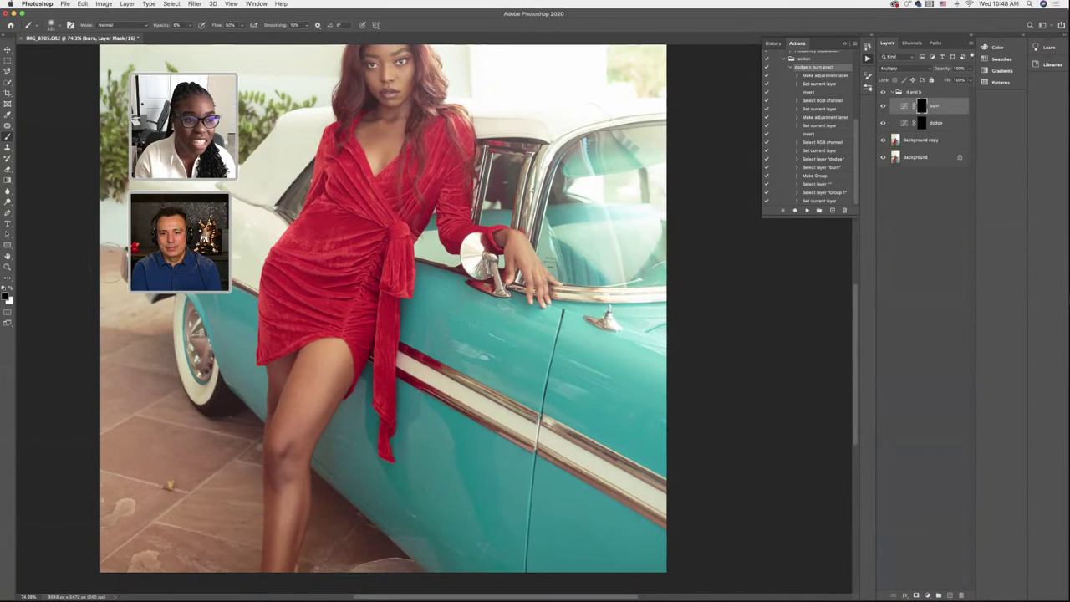
pyautogui.scroll(2, 465, 482)
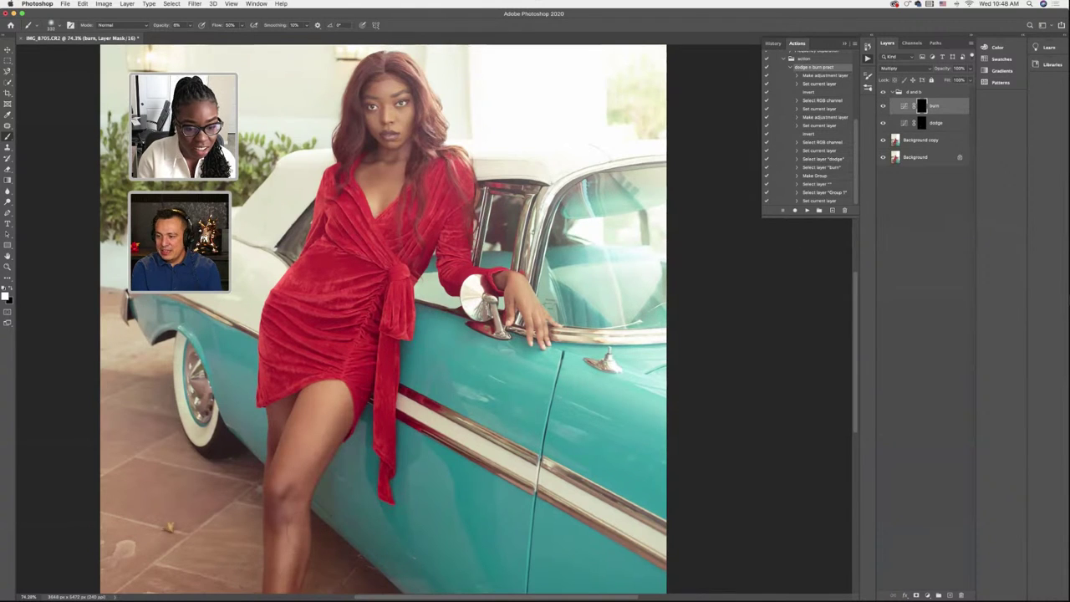
pyautogui.scroll(5, 330, 418)
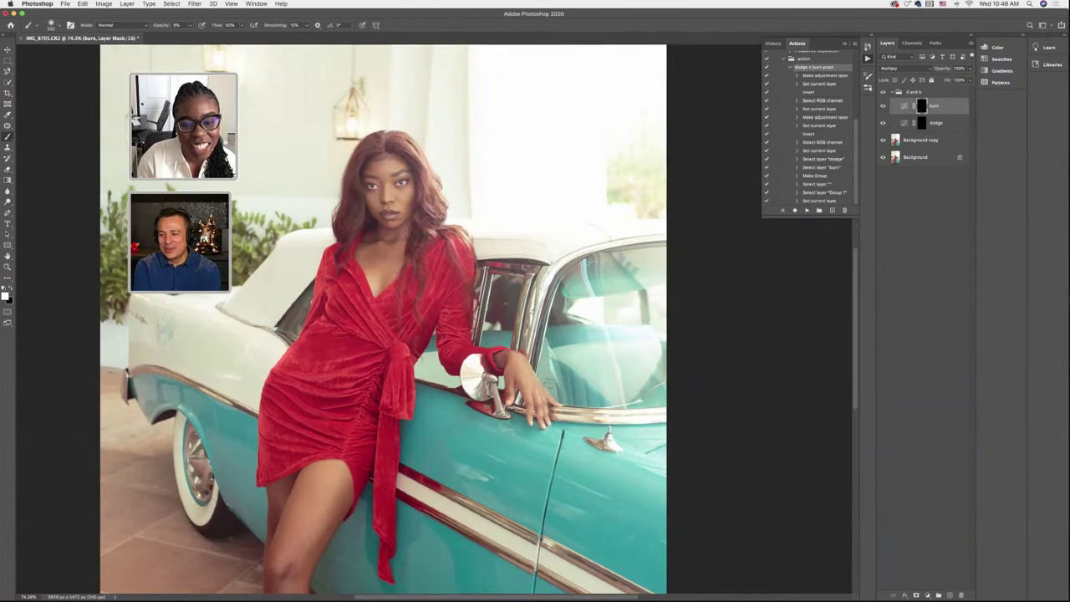
pyautogui.scroll(1, 383, 319)
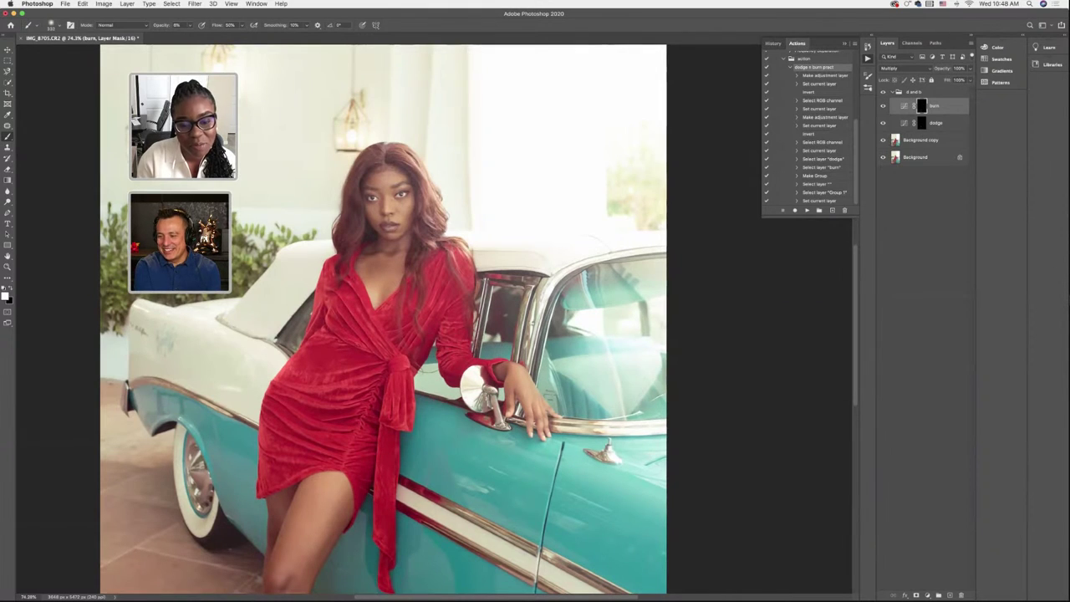
pyautogui.click(928, 125)
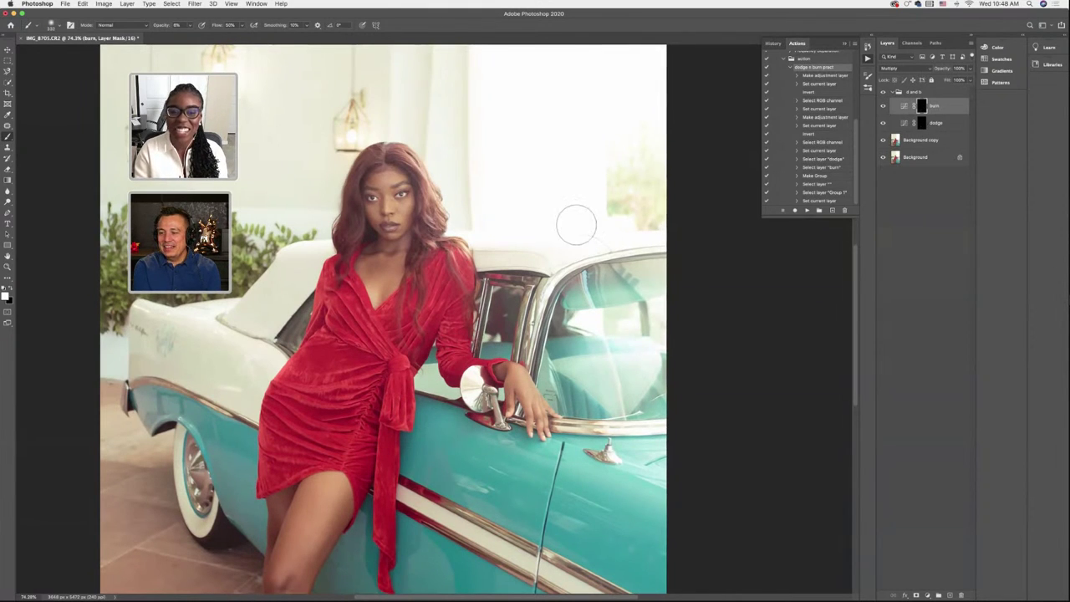
# Reduce the soft brush from 331 px to 176 px and zoom out
pyautogui.click(59, 25)
pyautogui.moveTo(77, 52); pyautogui.dragTo(81, 52)
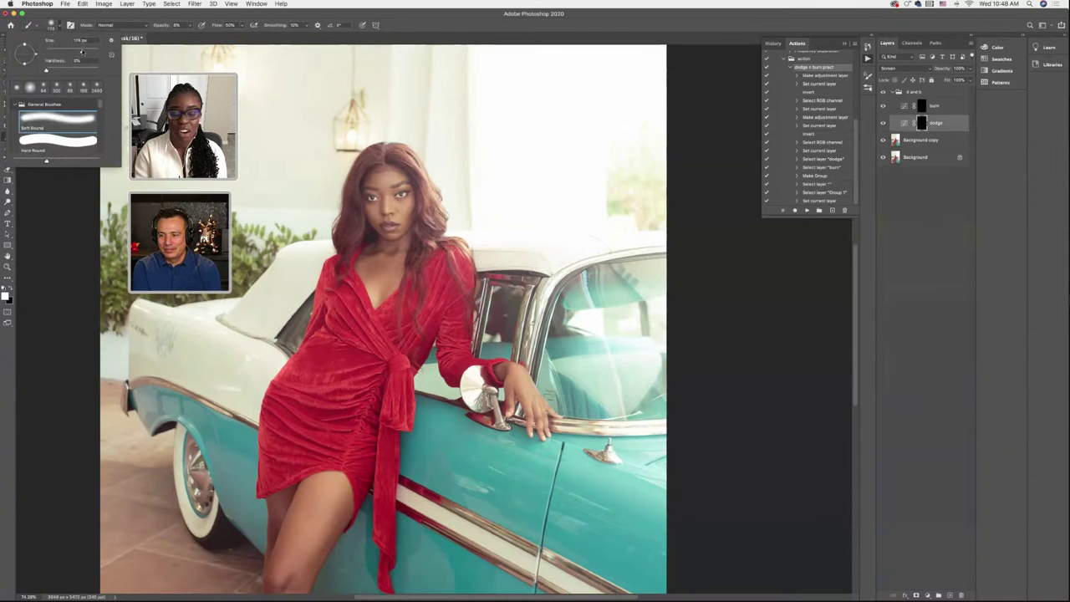
pyautogui.click(81, 40)
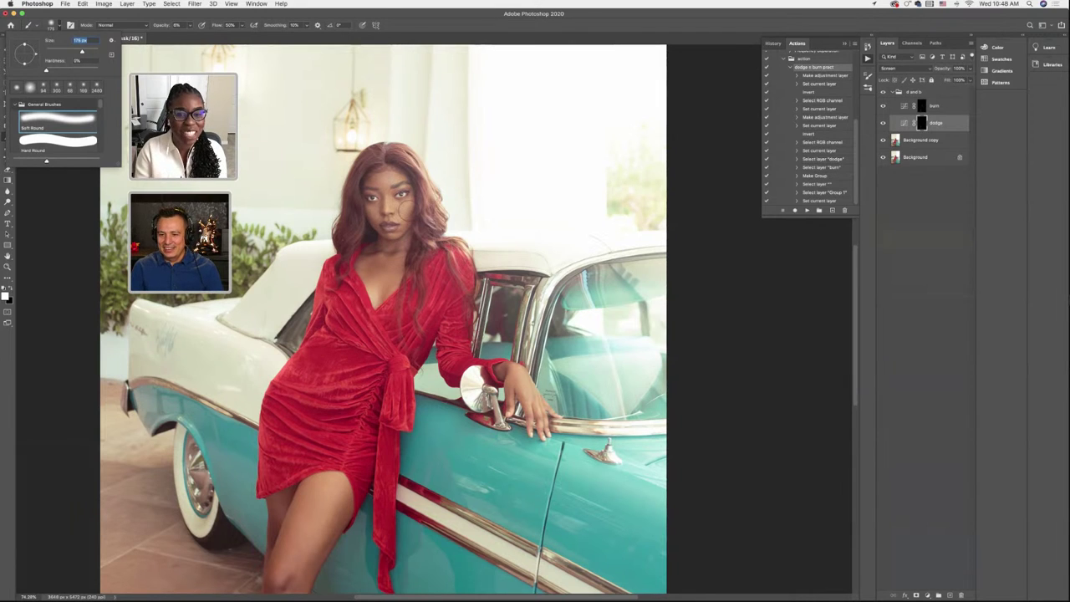
pyautogui.press('Return')
pyautogui.scroll(-4, 528, 318)
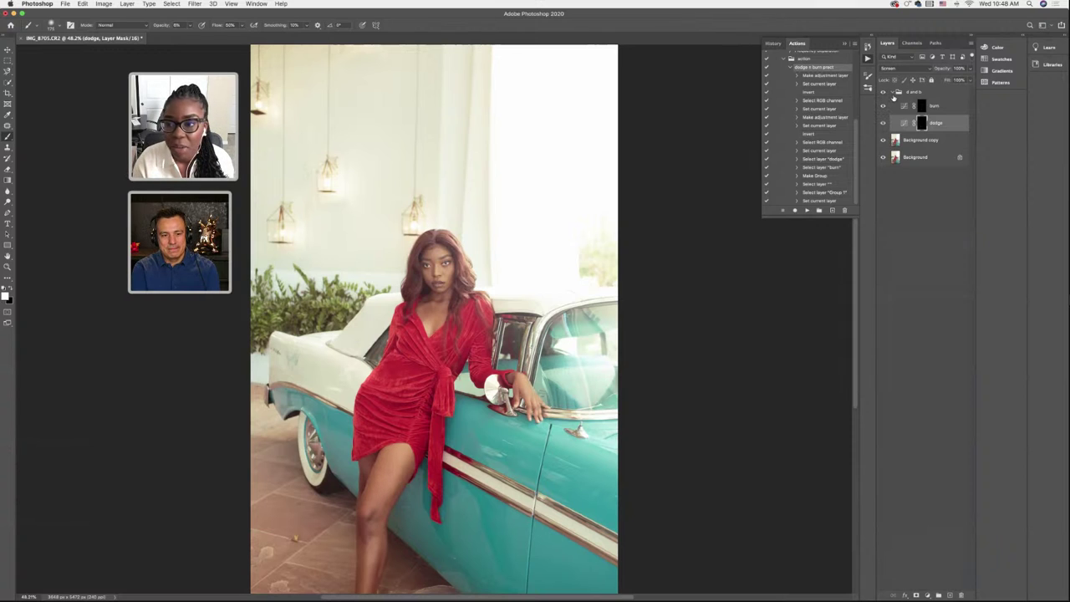
# Collapse the d and b group and pan around the photo to review the result
pyautogui.click(893, 93)
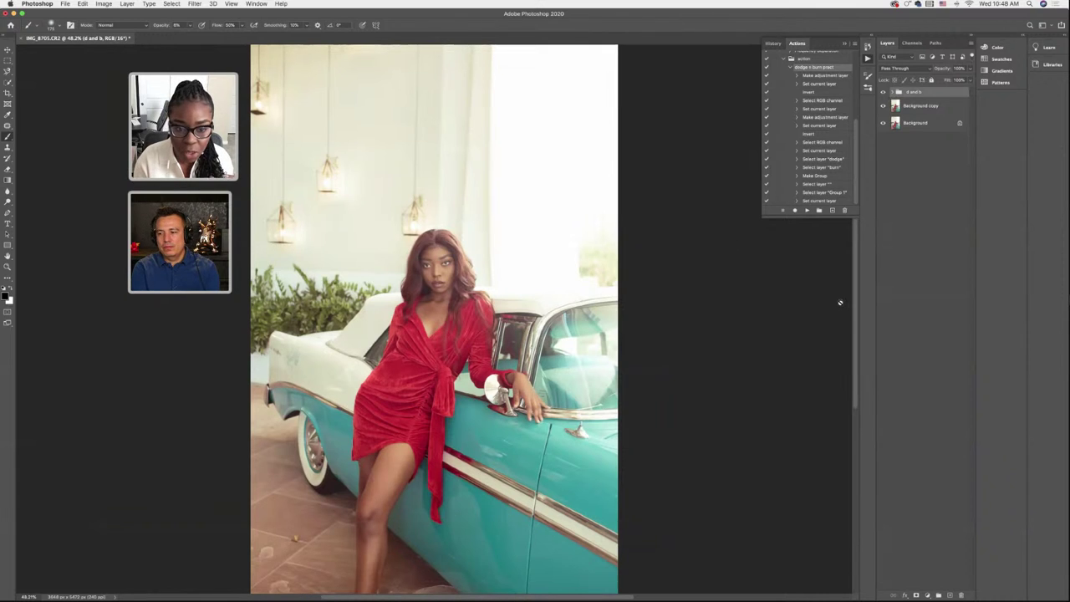
pyautogui.scroll(-2, 836, 294)
pyautogui.hscroll(2, 837, 294)
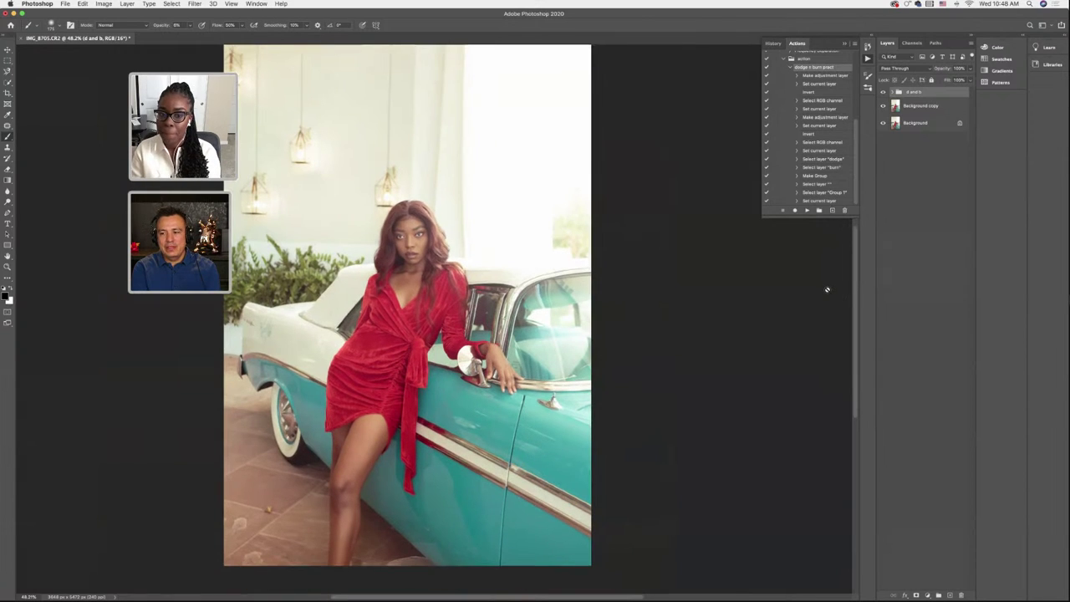
pyautogui.scroll(2, 825, 290)
pyautogui.hscroll(-2, 824, 289)
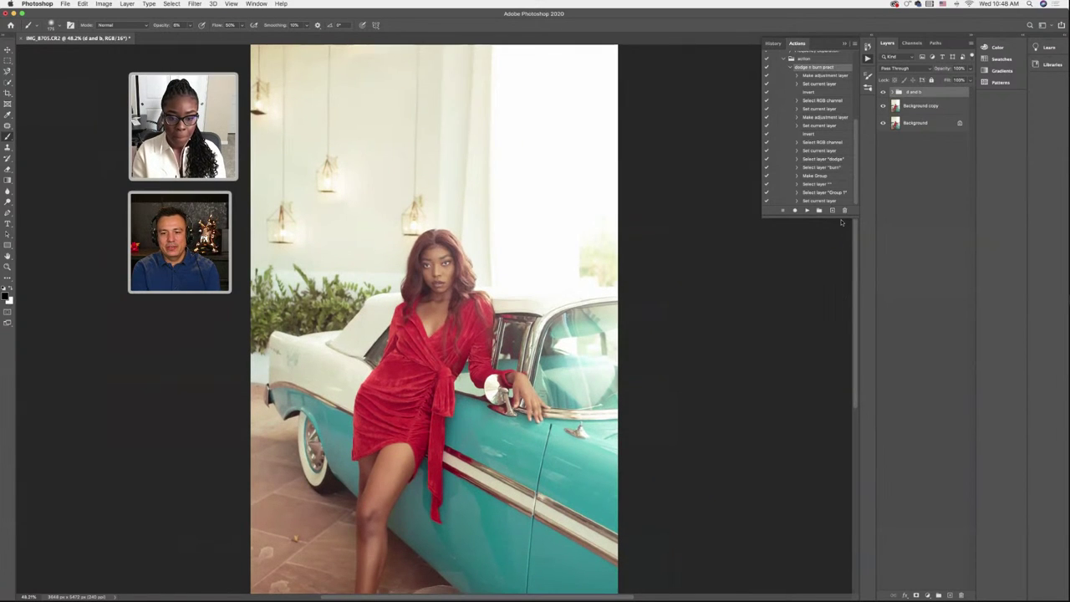
pyautogui.scroll(-1, 842, 222)
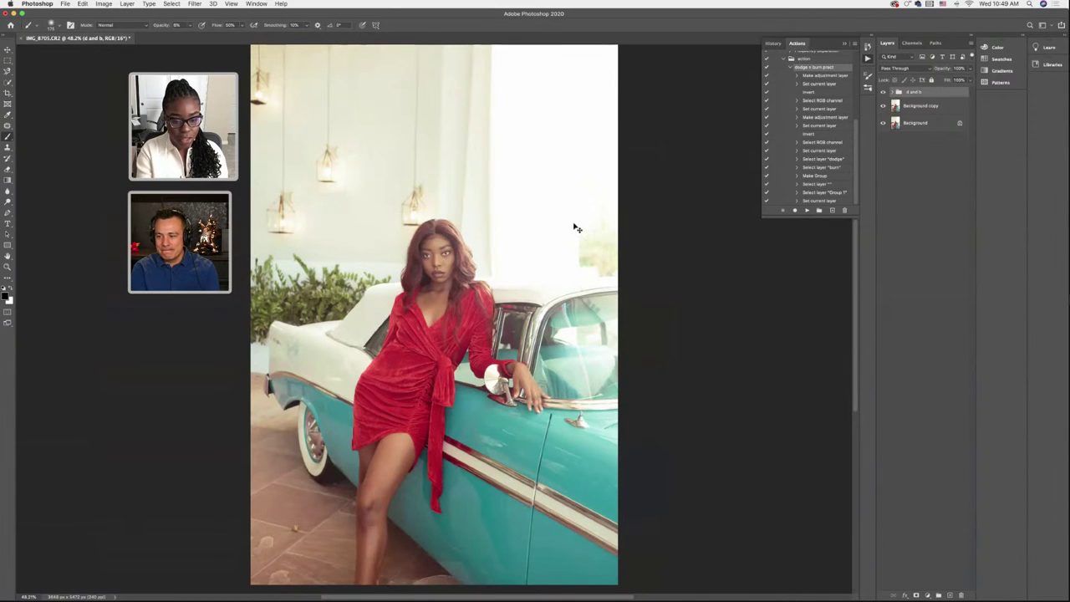
pyautogui.scroll(1, 573, 223)
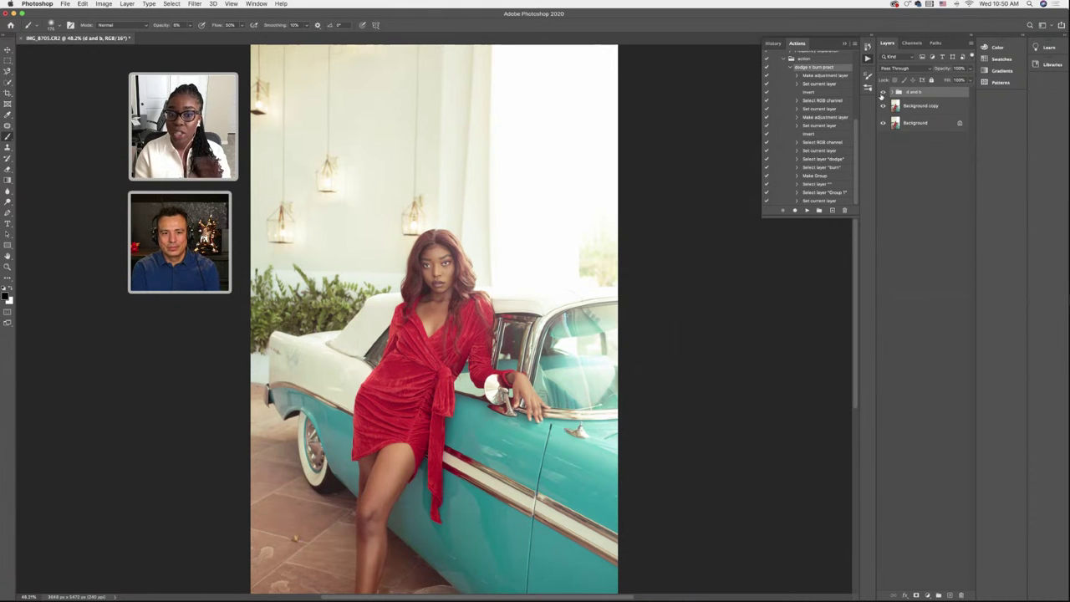
# Compare the d and b group off and on, then add Selective Color targeting Reds
pyautogui.click(886, 93)
pyautogui.click(887, 93)
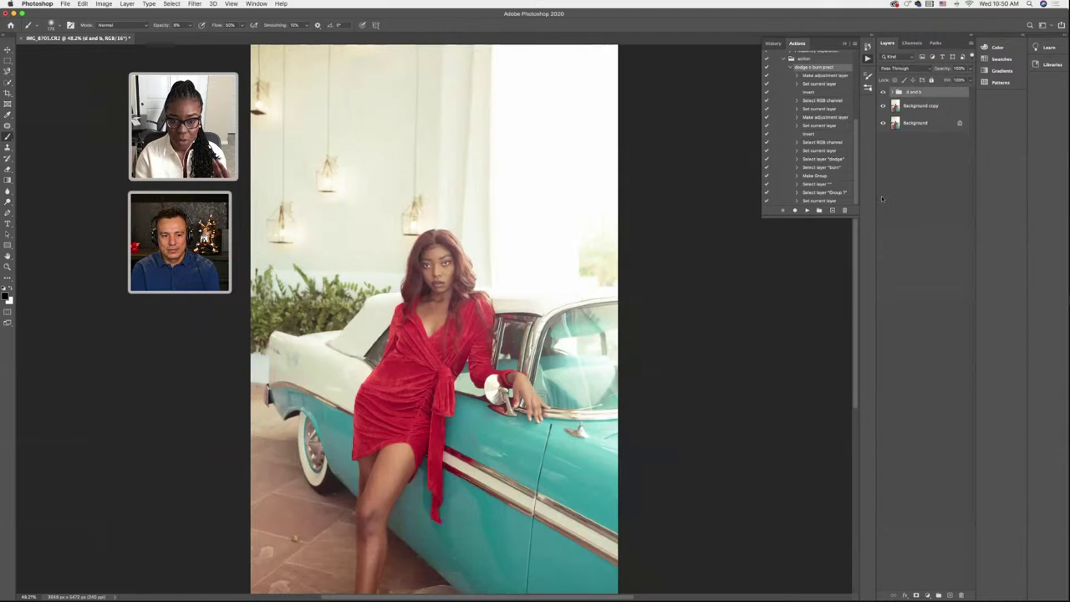
pyautogui.click(927, 596)
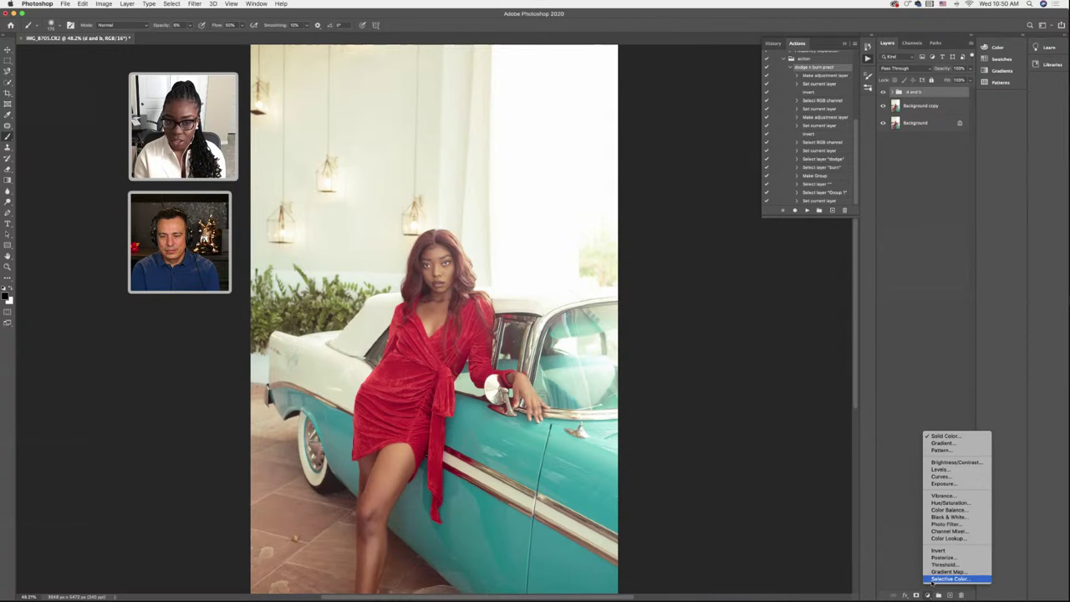
pyautogui.click(933, 580)
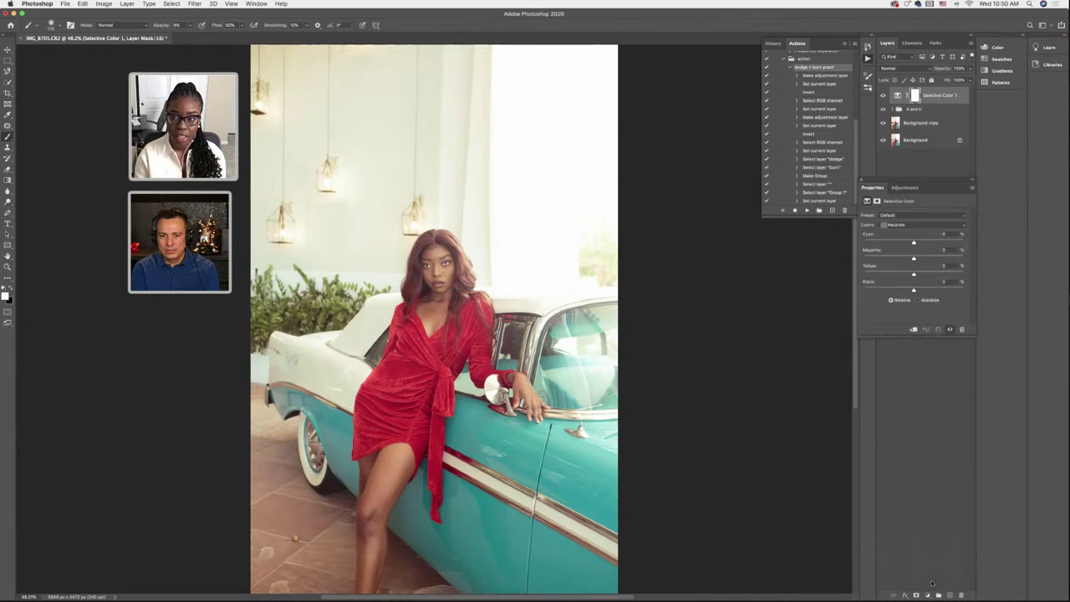
pyautogui.click(894, 225)
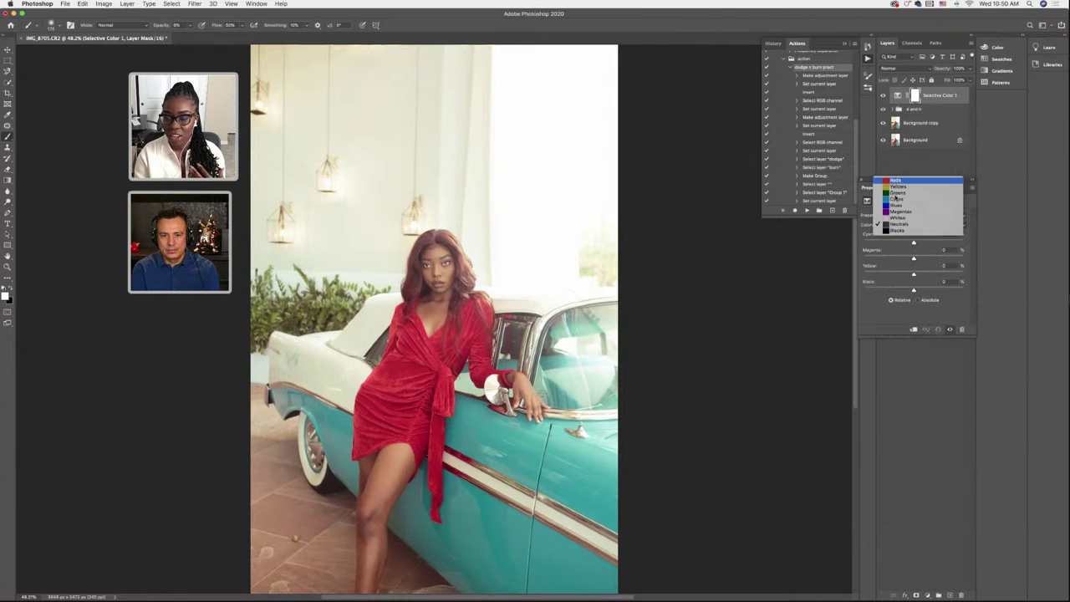
pyautogui.click(899, 181)
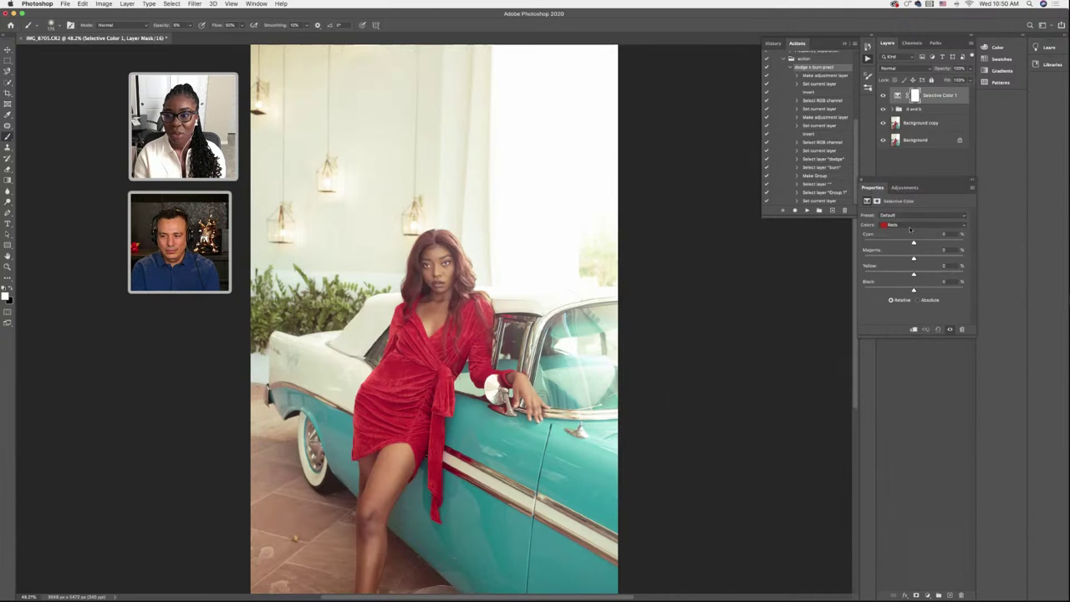
pyautogui.click(910, 229)
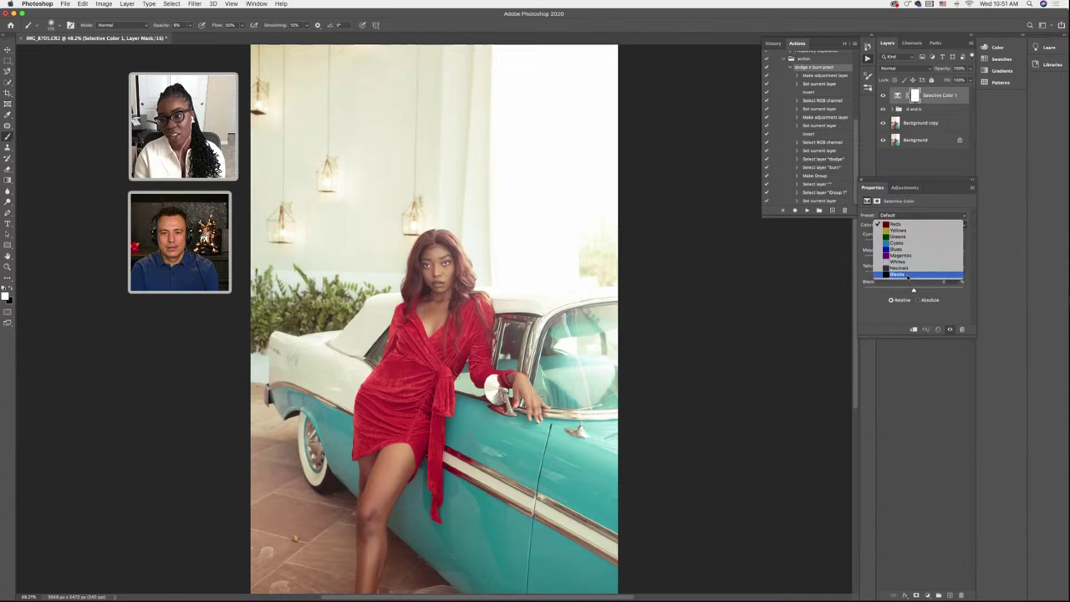
pyautogui.click(899, 224)
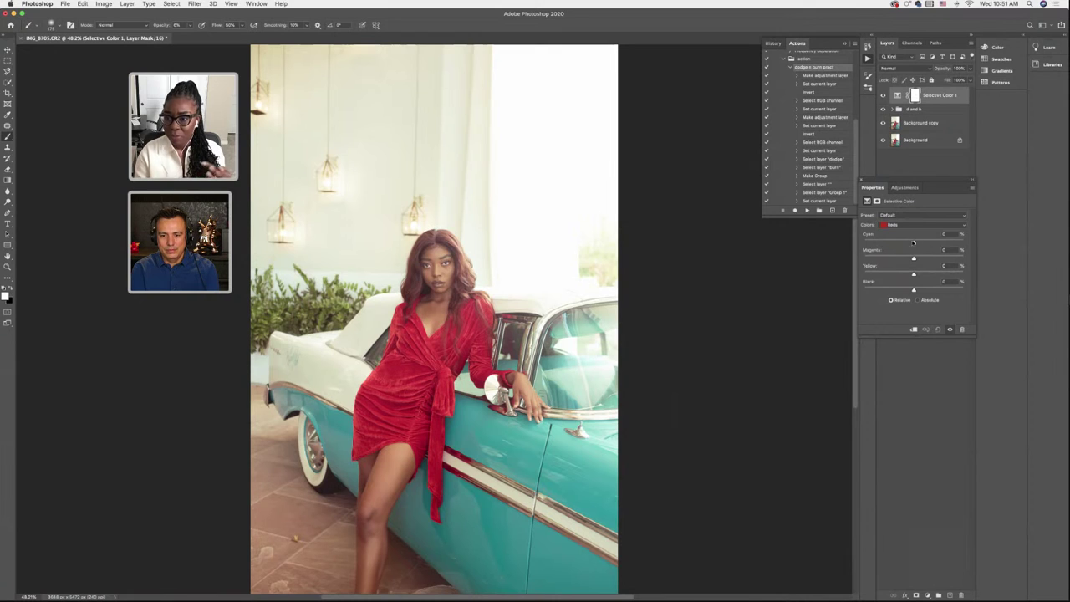
pyautogui.moveTo(913, 243)
pyautogui.mouseDown()
pyautogui.moveTo(925, 243)
pyautogui.moveTo(899, 243)
pyautogui.mouseUp()
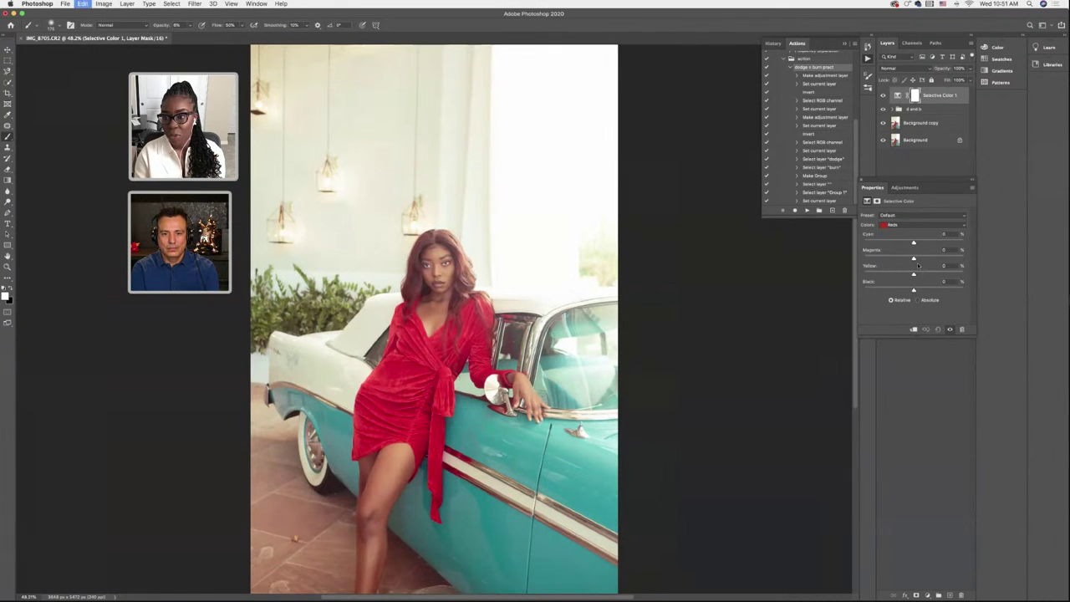
pyautogui.moveTo(914, 258)
pyautogui.mouseDown()
pyautogui.moveTo(932, 259)
pyautogui.moveTo(893, 259)
pyautogui.mouseUp()
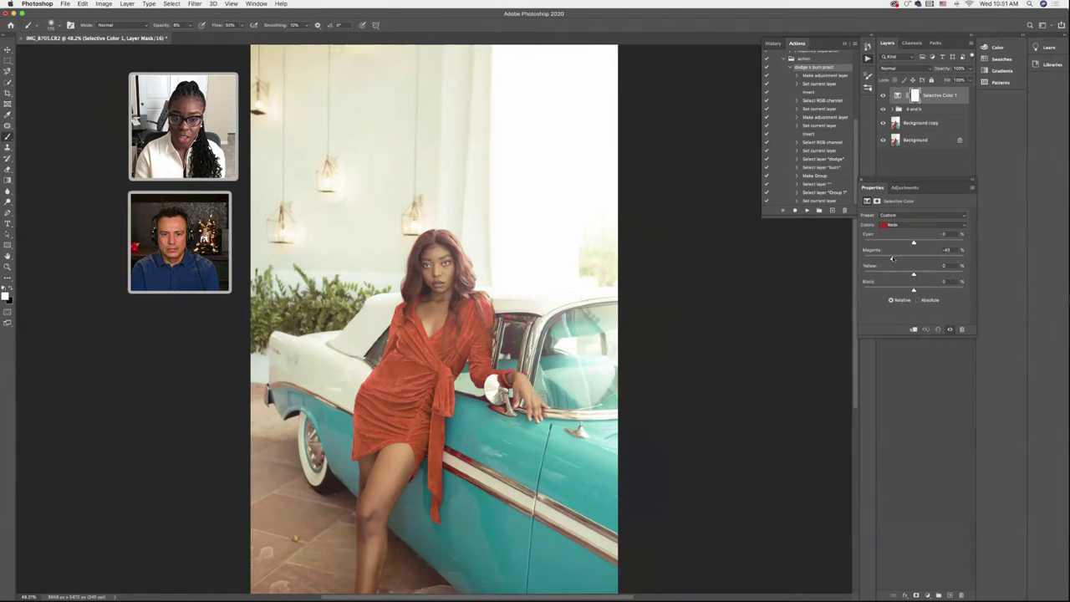
pyautogui.click(913, 260)
pyautogui.moveTo(914, 274); pyautogui.dragTo(935, 275)
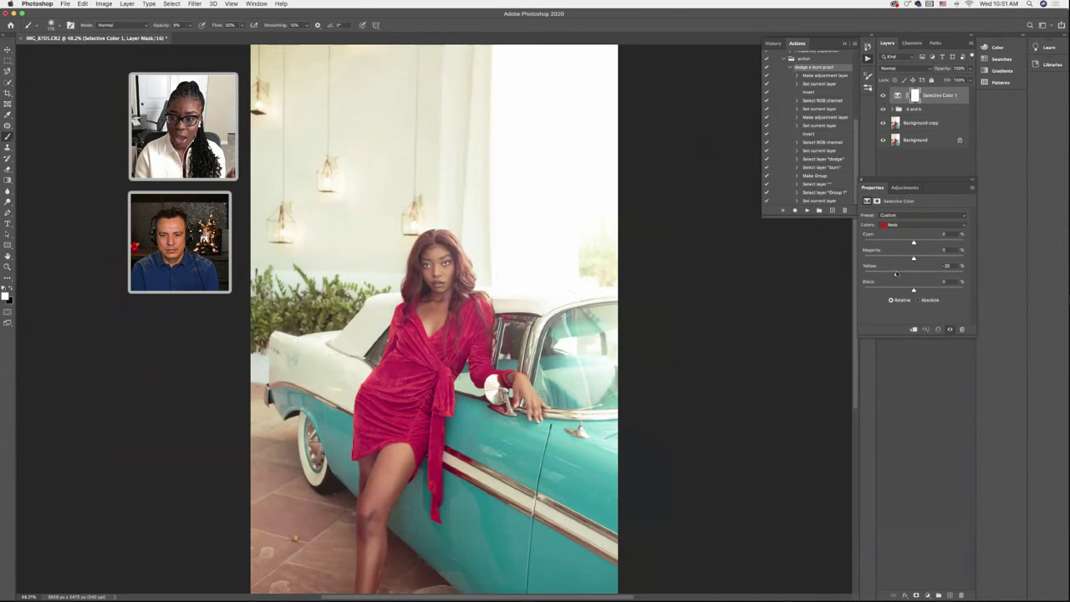
pyautogui.click(897, 273)
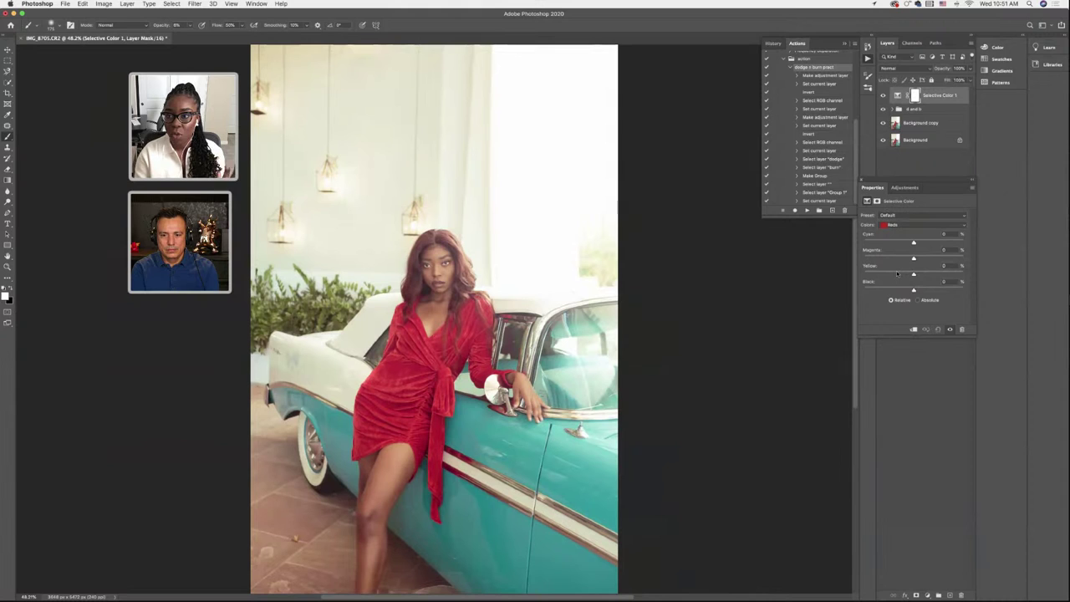
pyautogui.click(917, 227)
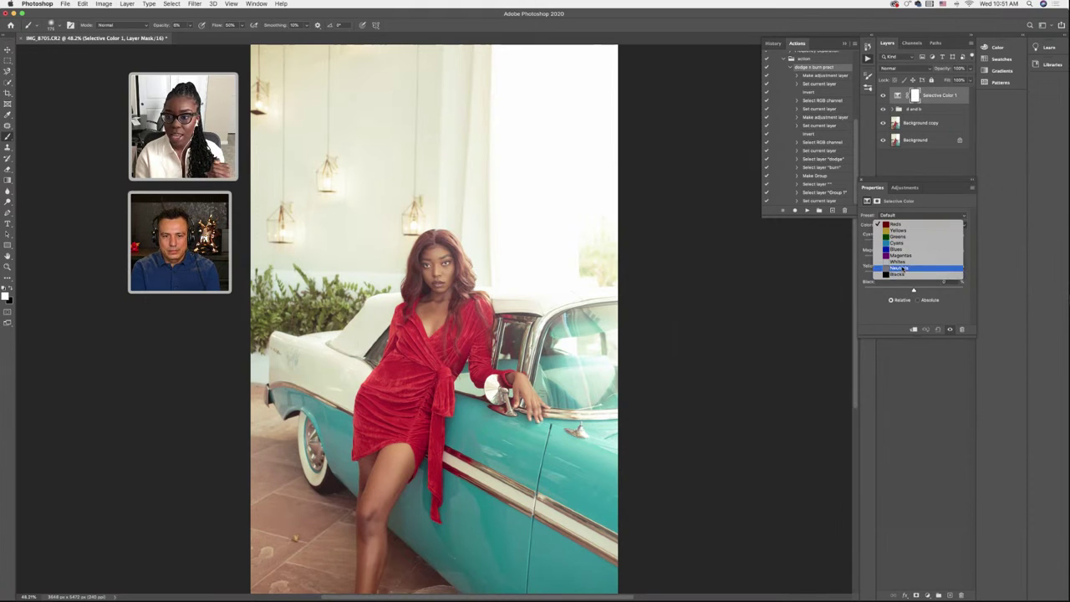
# Lower Cyan in the Reds to about -28 and toggle Selective Color 1 to compare
pyautogui.click(901, 226)
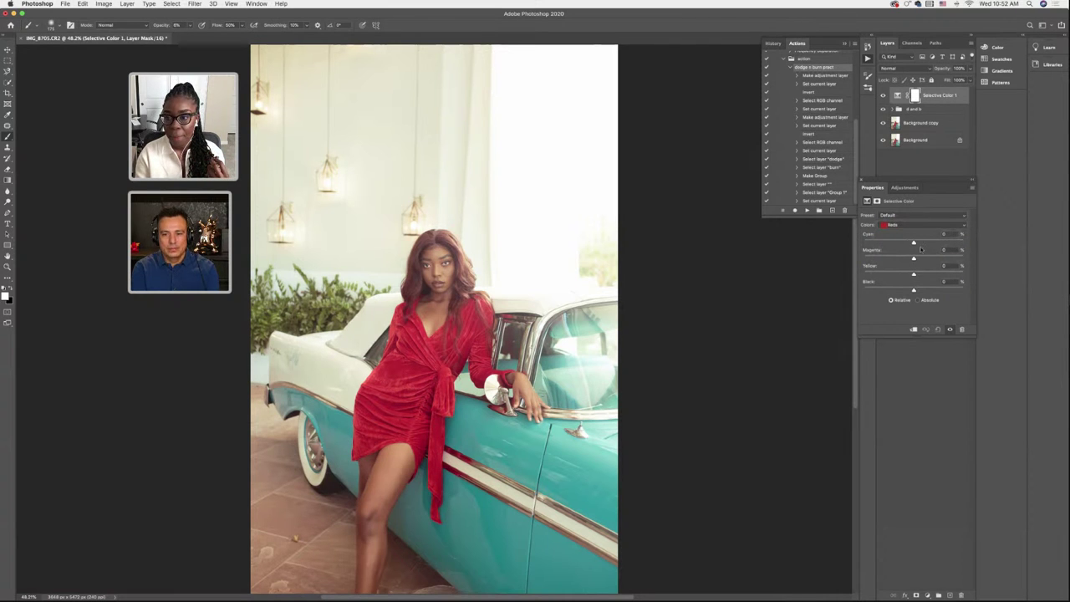
pyautogui.click(914, 243)
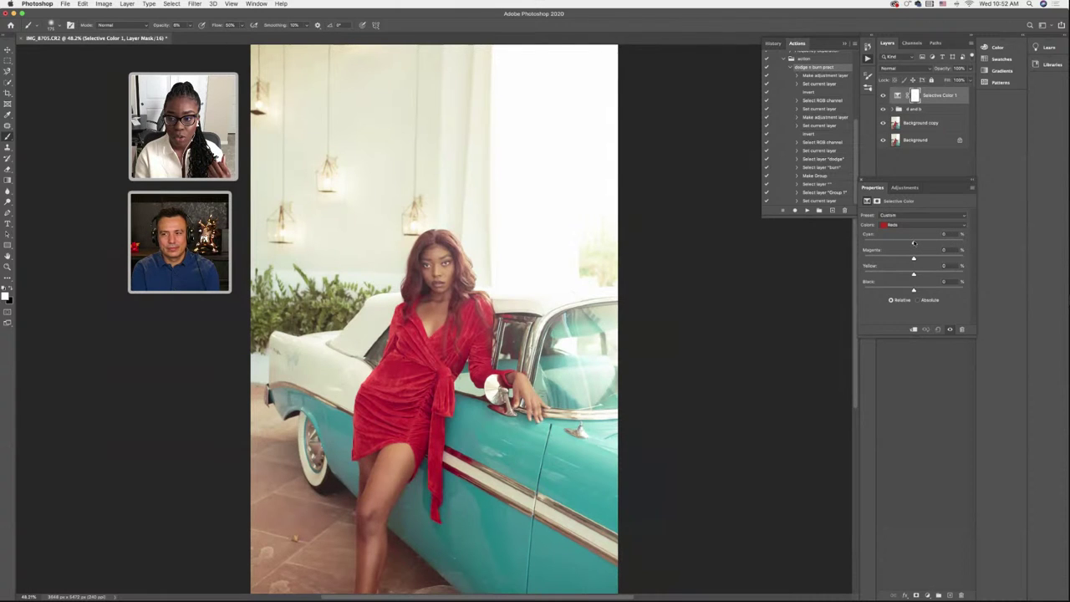
pyautogui.moveTo(914, 243); pyautogui.dragTo(902, 243)
pyautogui.click(883, 96)
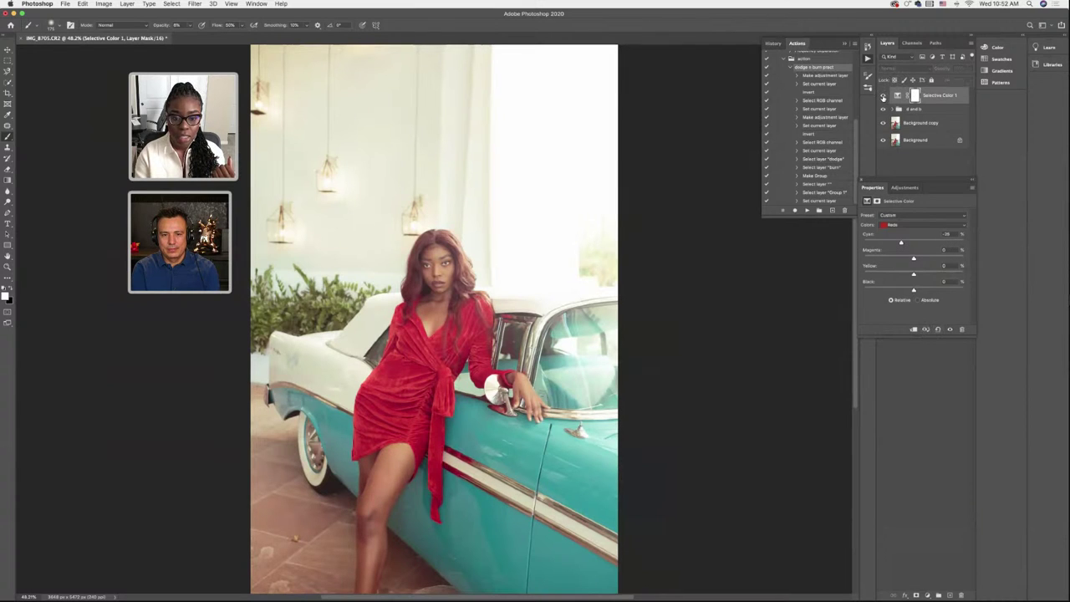
pyautogui.click(882, 96)
pyautogui.click(883, 96)
pyautogui.click(883, 96)
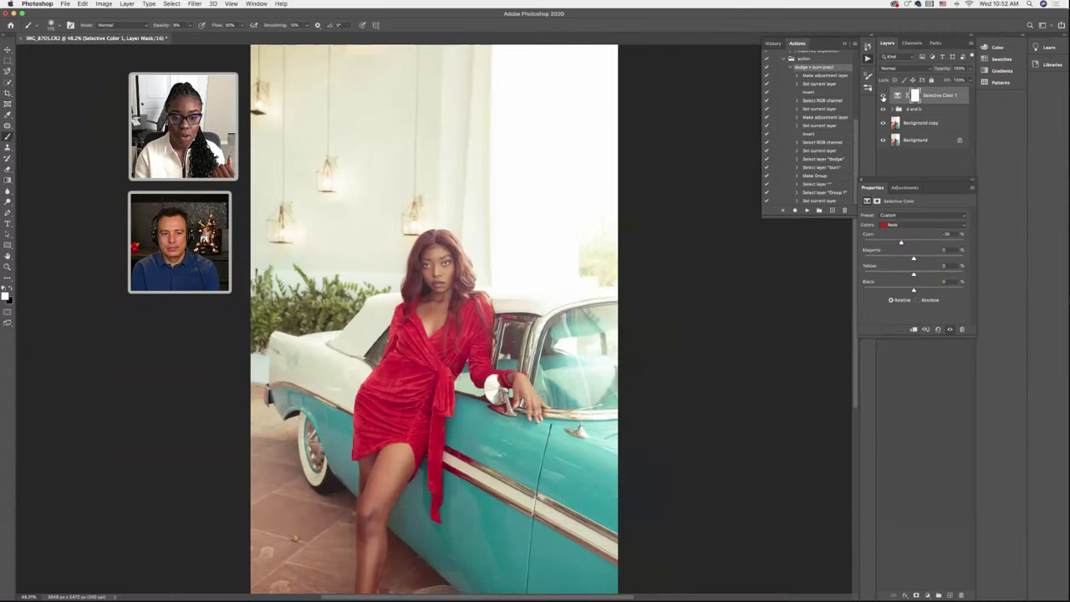
# Raise Magenta and Yellow in the Reds to about +8, comparing the layer on and off
pyautogui.moveTo(914, 259); pyautogui.dragTo(904, 259)
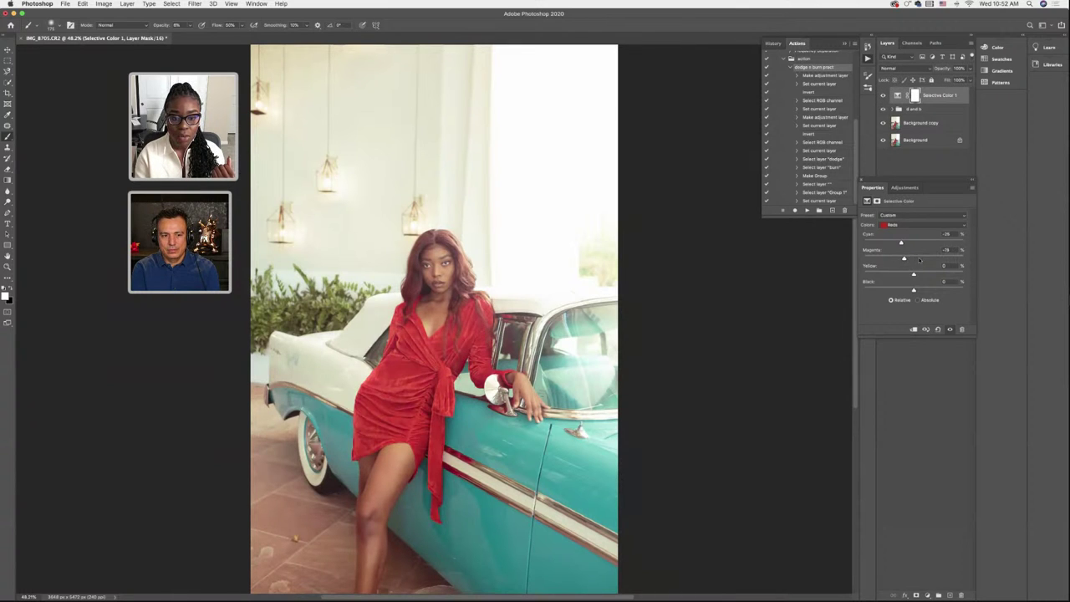
pyautogui.click(917, 259)
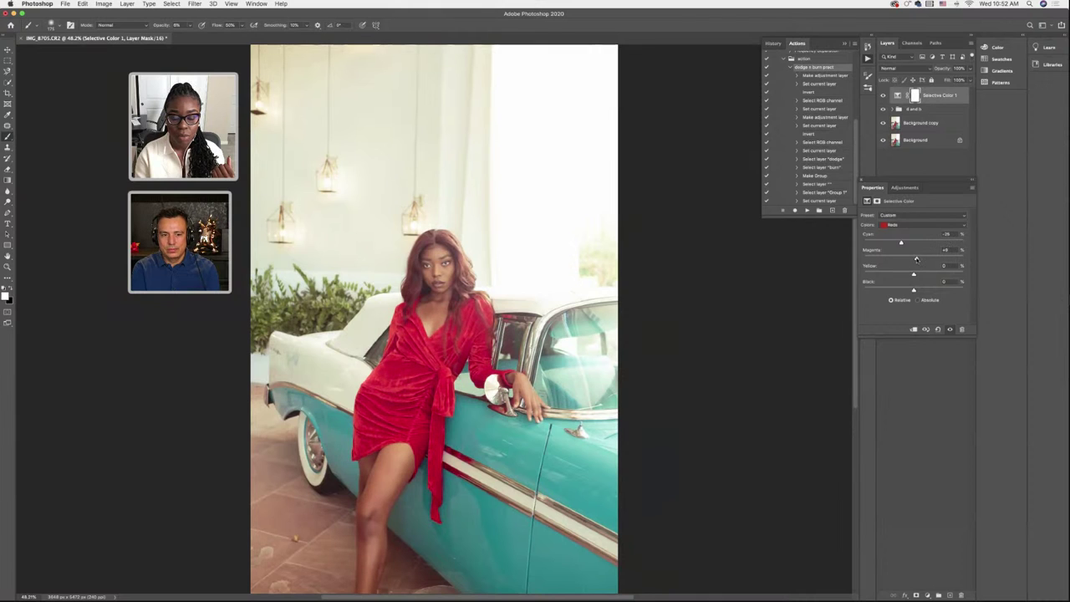
pyautogui.moveTo(913, 274); pyautogui.dragTo(904, 274)
pyautogui.click(917, 274)
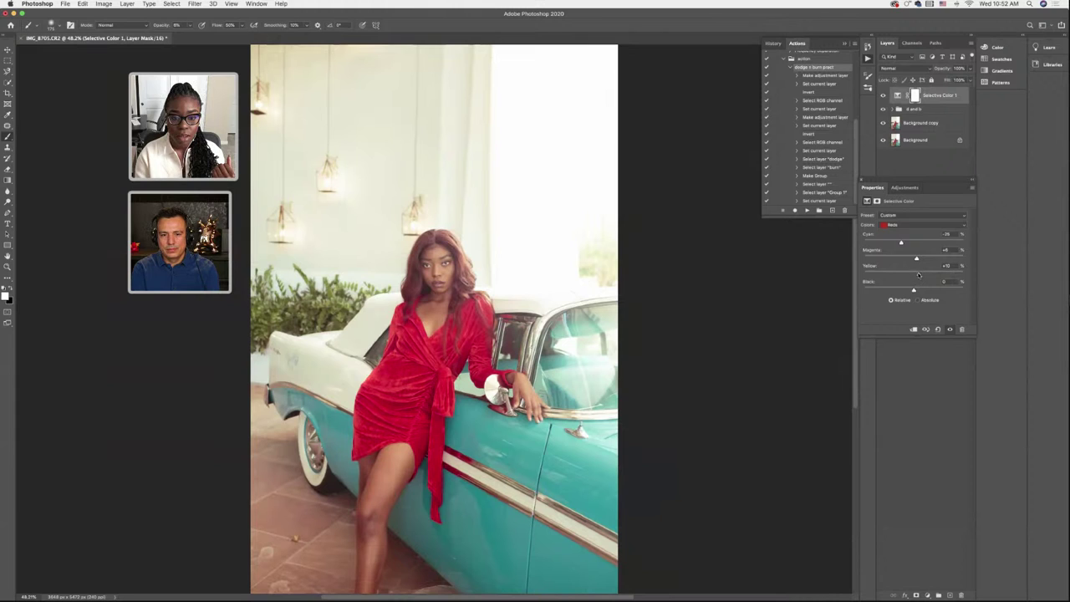
pyautogui.click(883, 95)
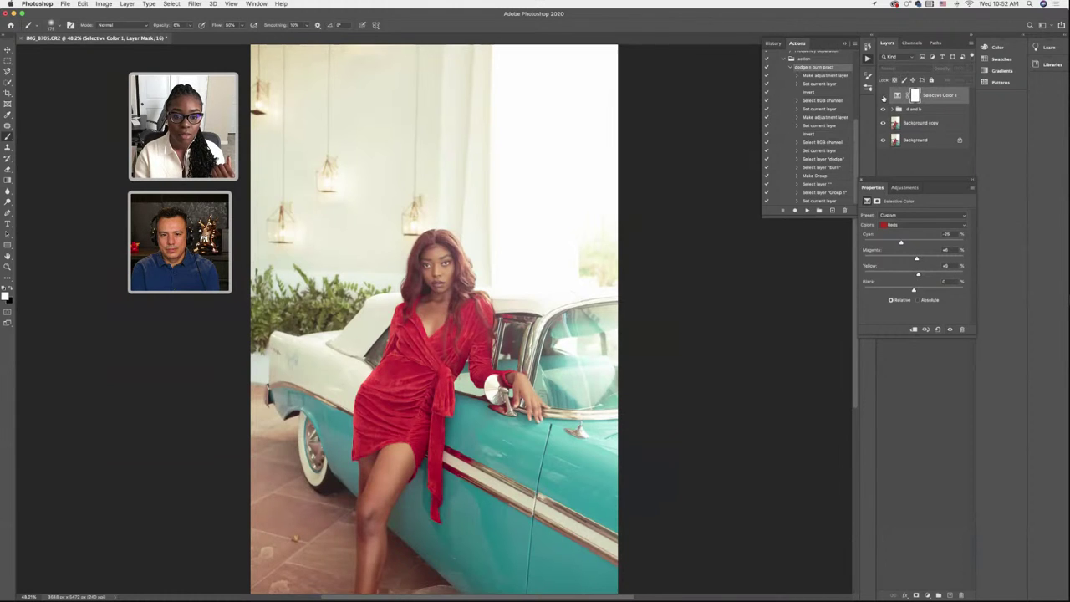
pyautogui.click(883, 95)
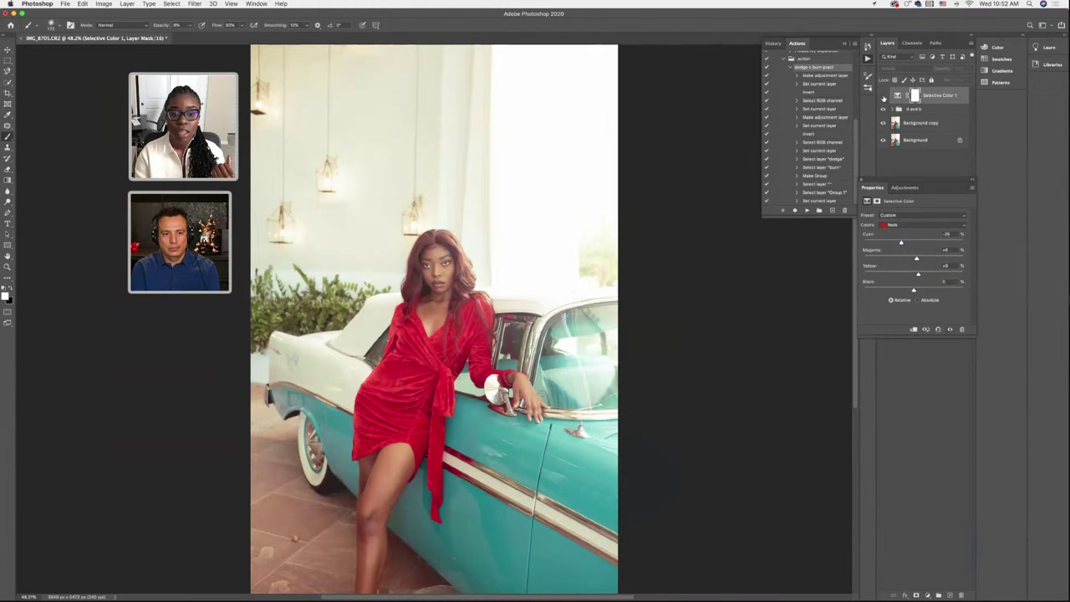
pyautogui.click(883, 96)
pyautogui.click(883, 96)
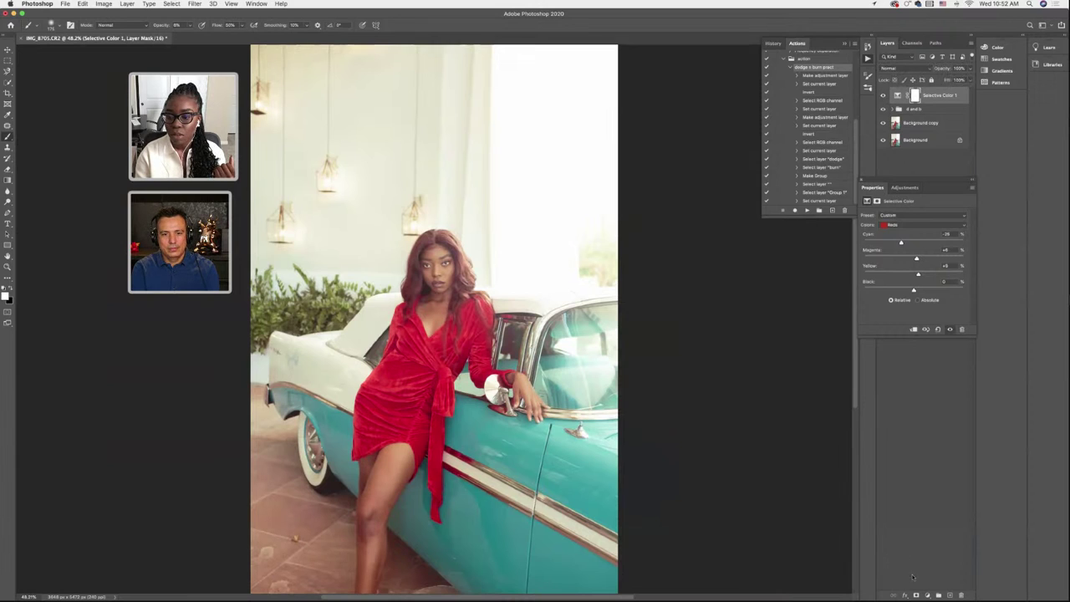
# Pick the Eraser, fit the photo in the window and set the brush to 168 px
pyautogui.click(8, 169)
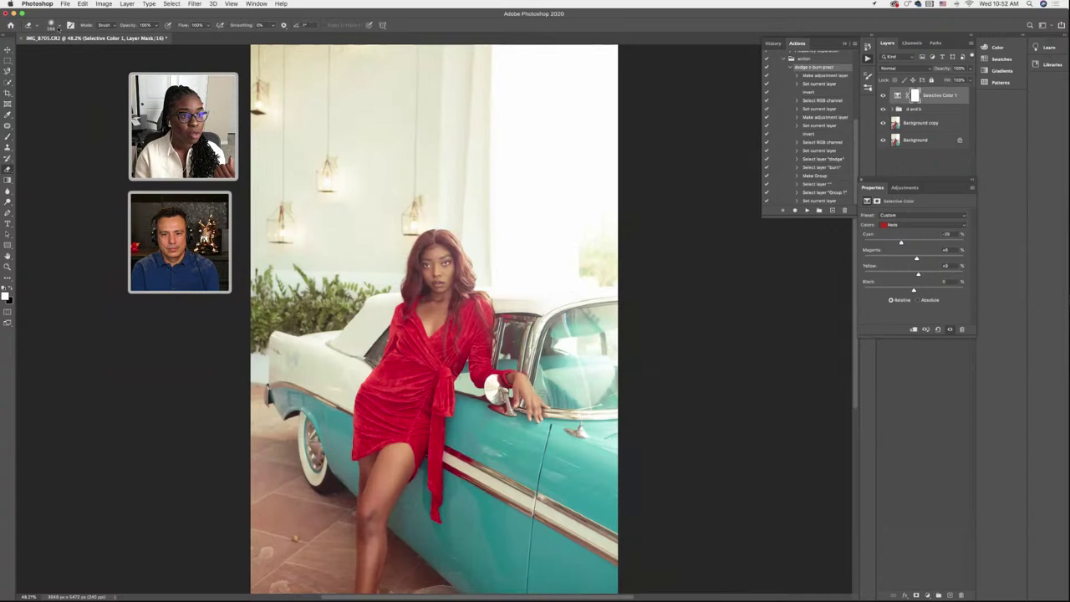
pyautogui.click(31, 25)
pyautogui.moveTo(80, 52); pyautogui.dragTo(76, 52)
pyautogui.doubleClick(80, 41)
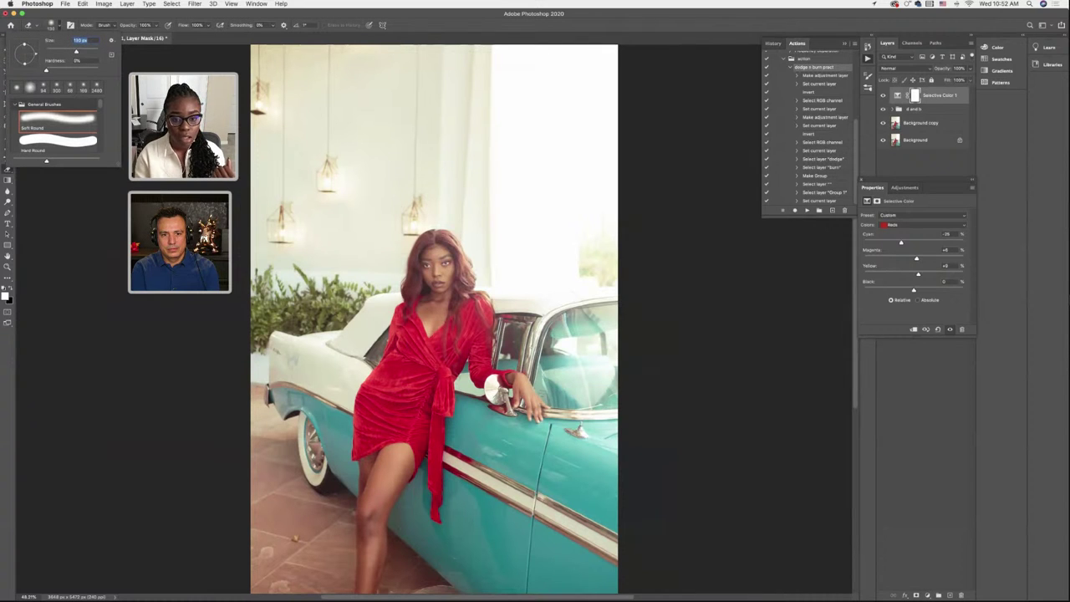
pyautogui.hscroll(-3, 355, 213)
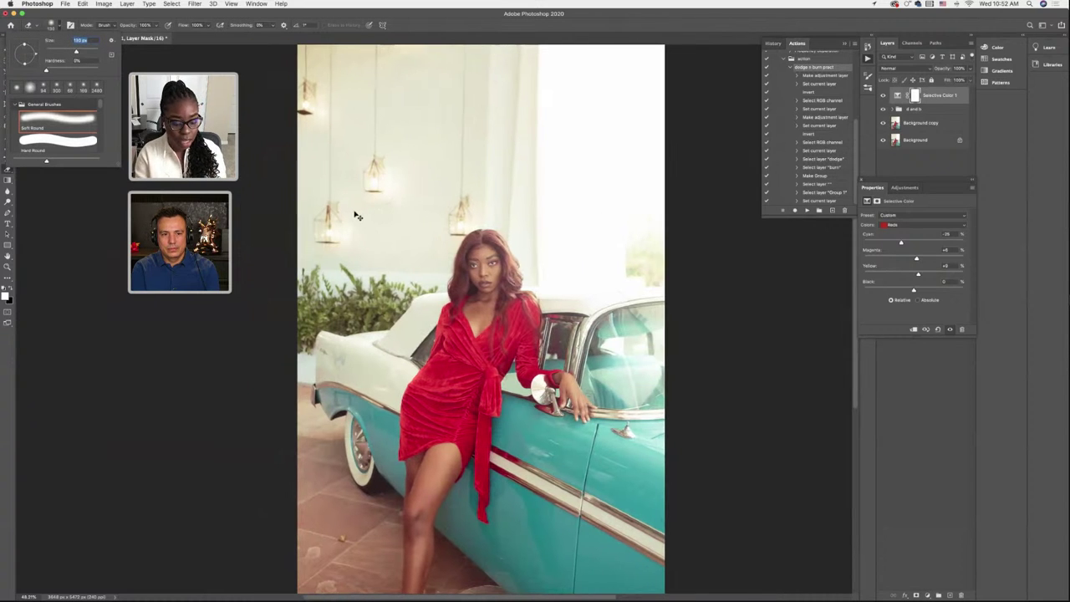
pyautogui.press('super+0')
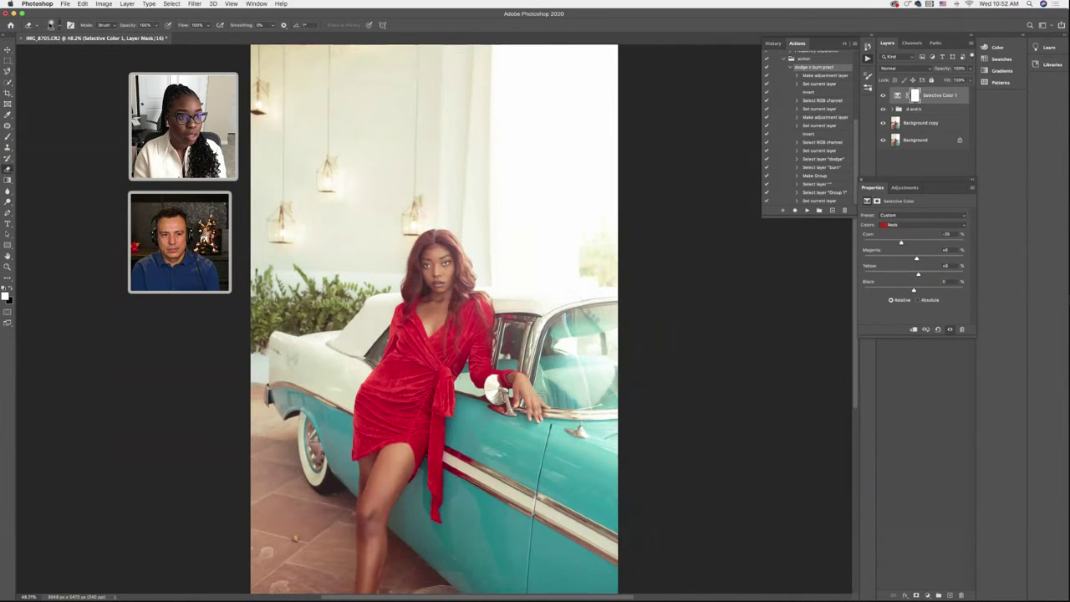
pyautogui.click(31, 25)
pyautogui.moveTo(77, 52); pyautogui.dragTo(85, 52)
pyautogui.scroll(5, 361, 242)
pyautogui.hscroll(-3, 361, 243)
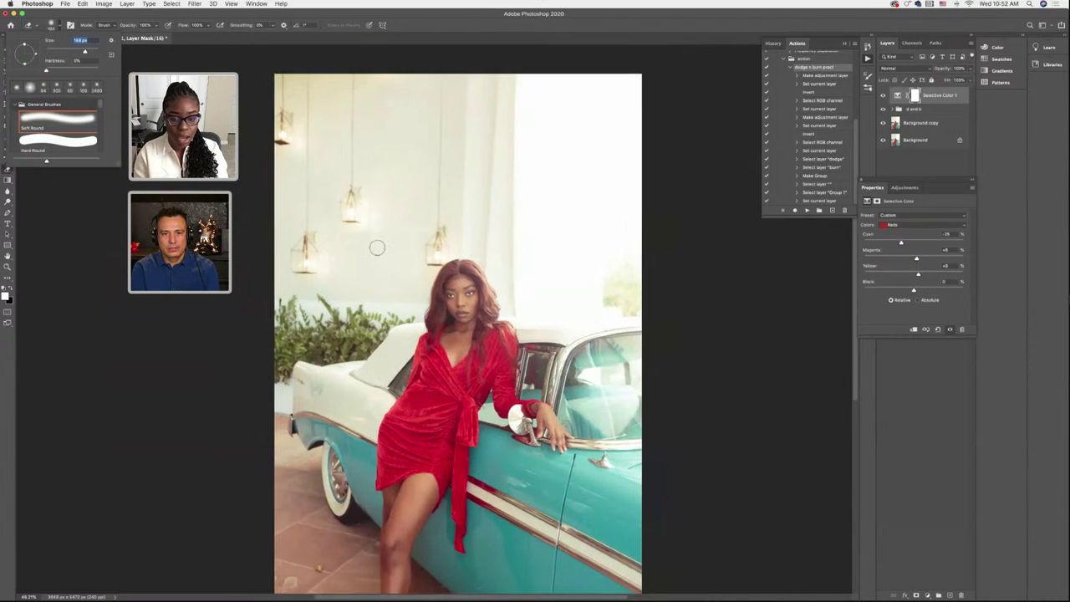
pyautogui.press('Return')
pyautogui.scroll(-5, 362, 241)
pyautogui.hscroll(4, 362, 241)
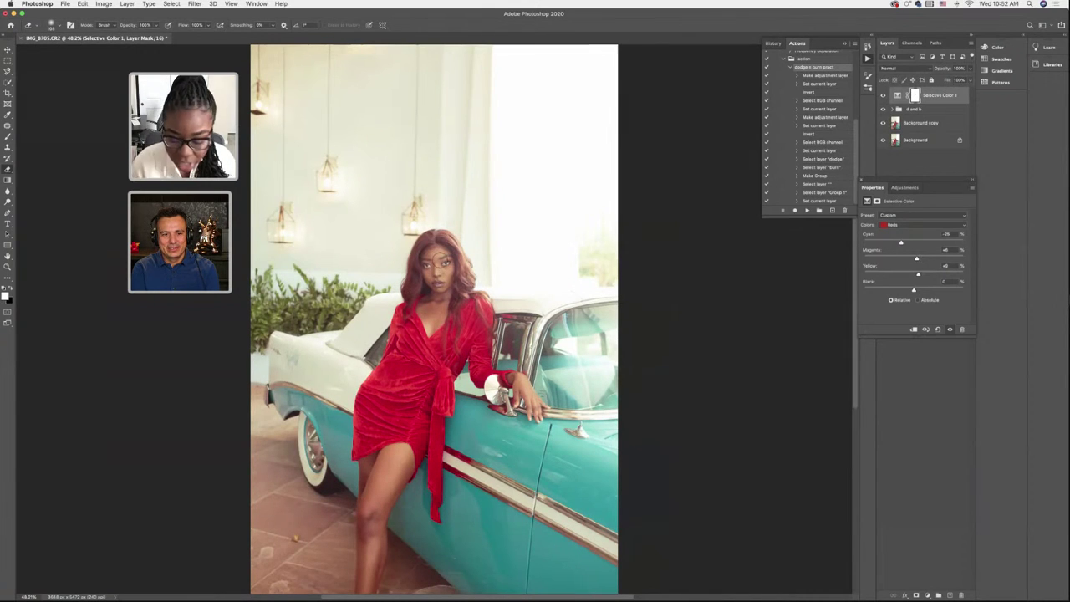
pyautogui.scroll(5, 444, 258)
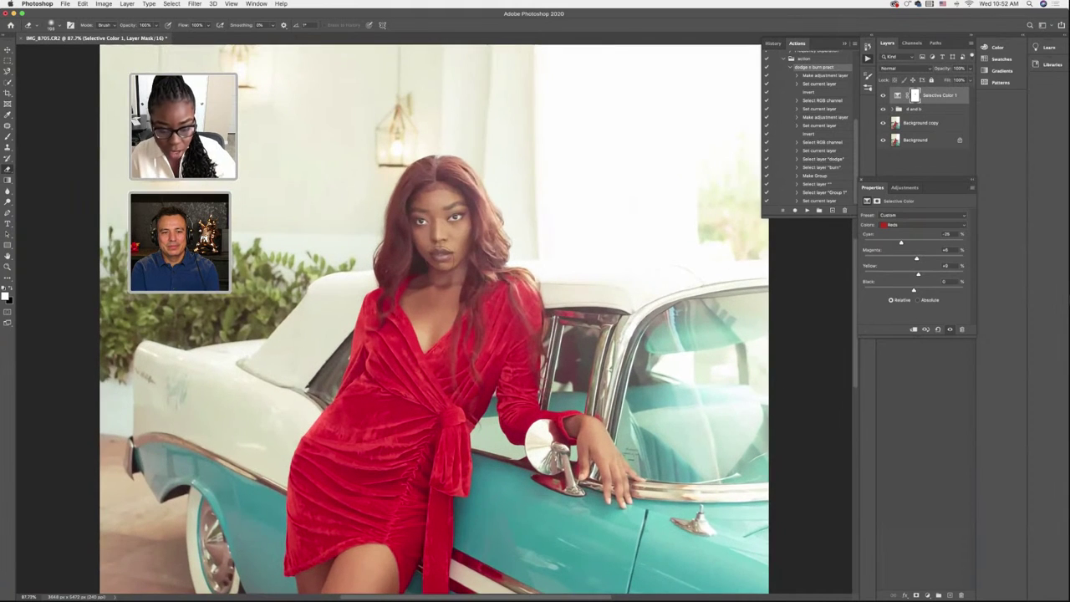
# Show the mask as a red overlay and erase it over the face with a 161 px brush
pyautogui.press('\\')
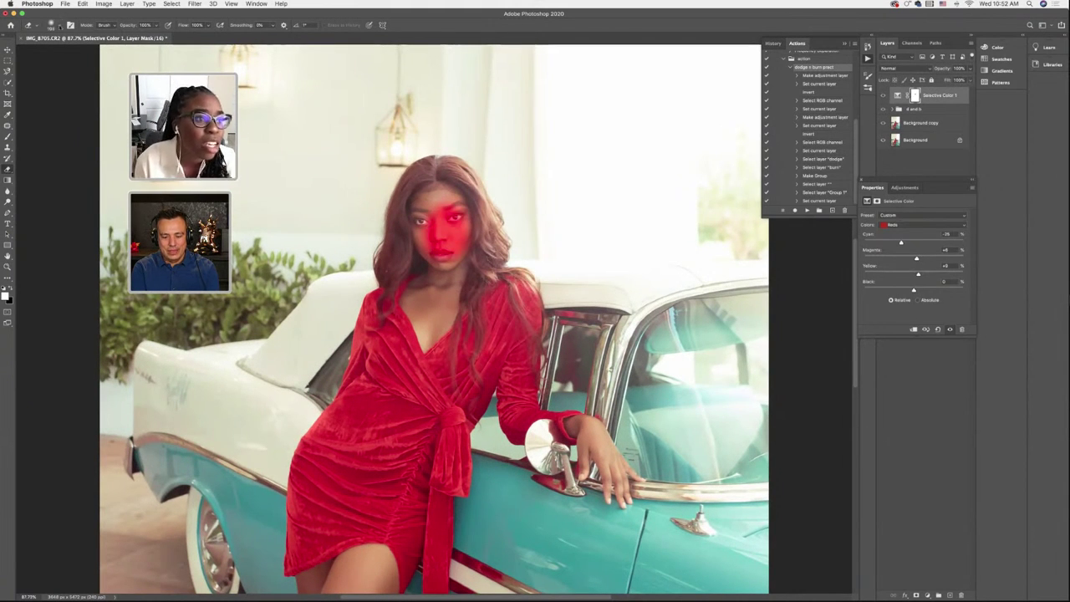
pyautogui.click(60, 26)
pyautogui.moveTo(86, 51); pyautogui.dragTo(77, 51)
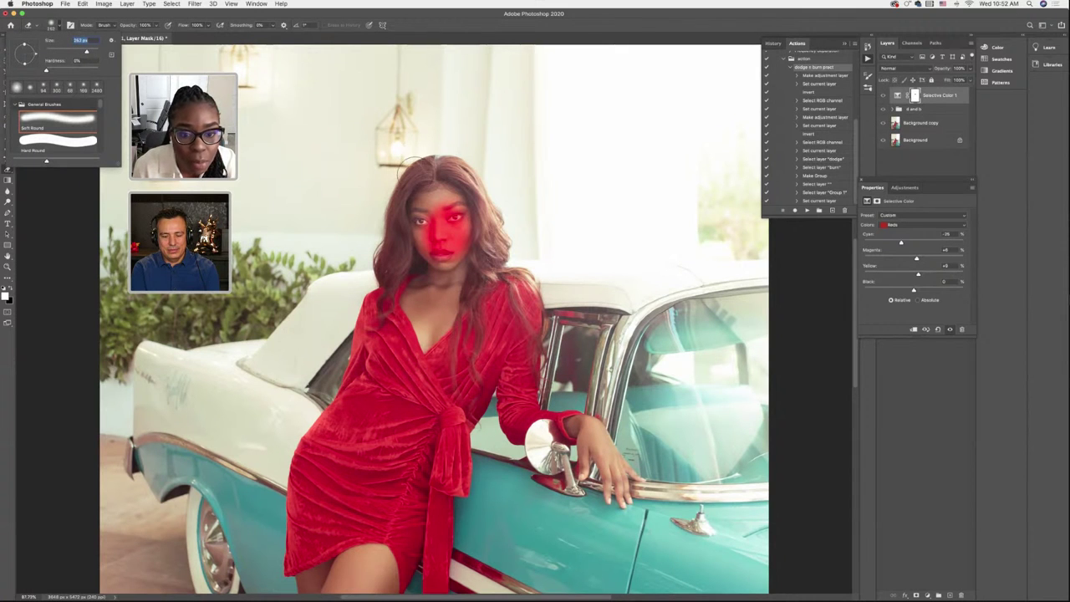
pyautogui.click(443, 205)
pyautogui.moveTo(435, 197)
pyautogui.mouseDown()
pyautogui.moveTo(422, 250)
pyautogui.moveTo(451, 276)
pyautogui.moveTo(435, 305)
pyautogui.moveTo(422, 301)
pyautogui.mouseUp()
pyautogui.click(50, 25)
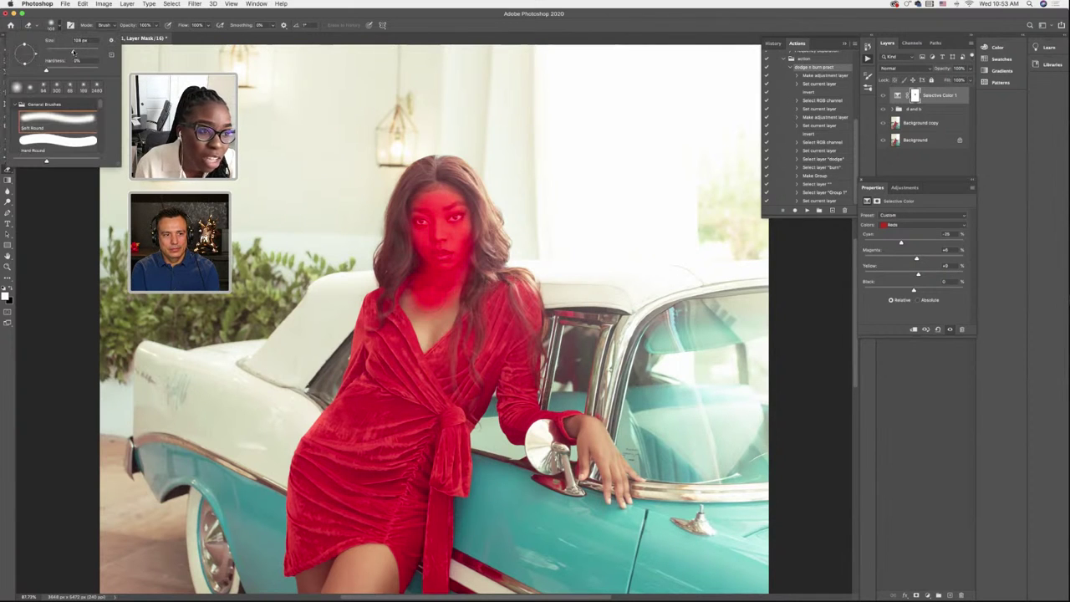
pyautogui.hscroll(-3, 450, 322)
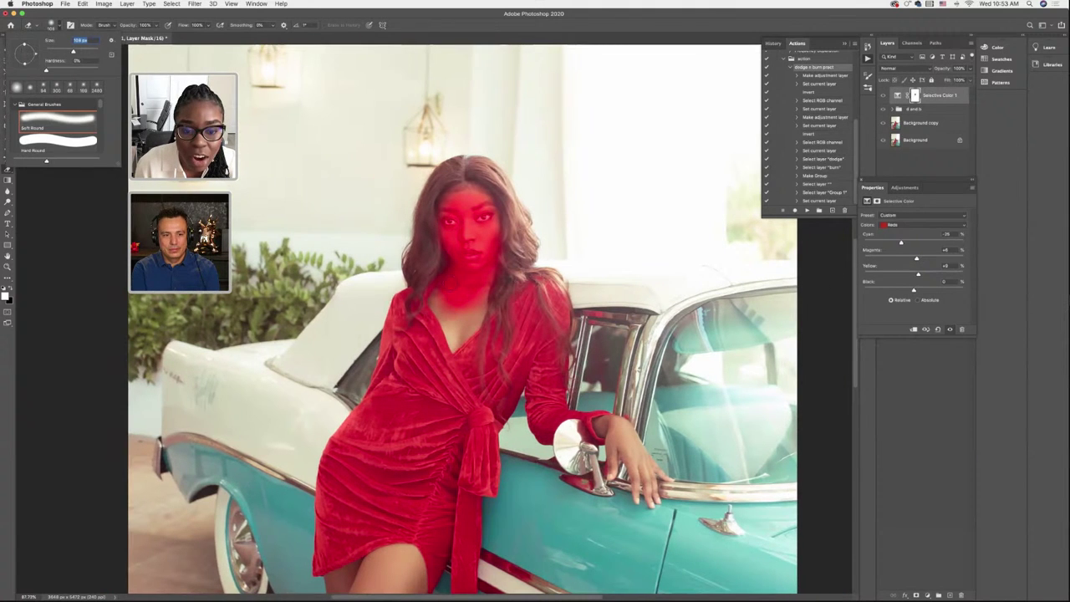
pyautogui.click(440, 296)
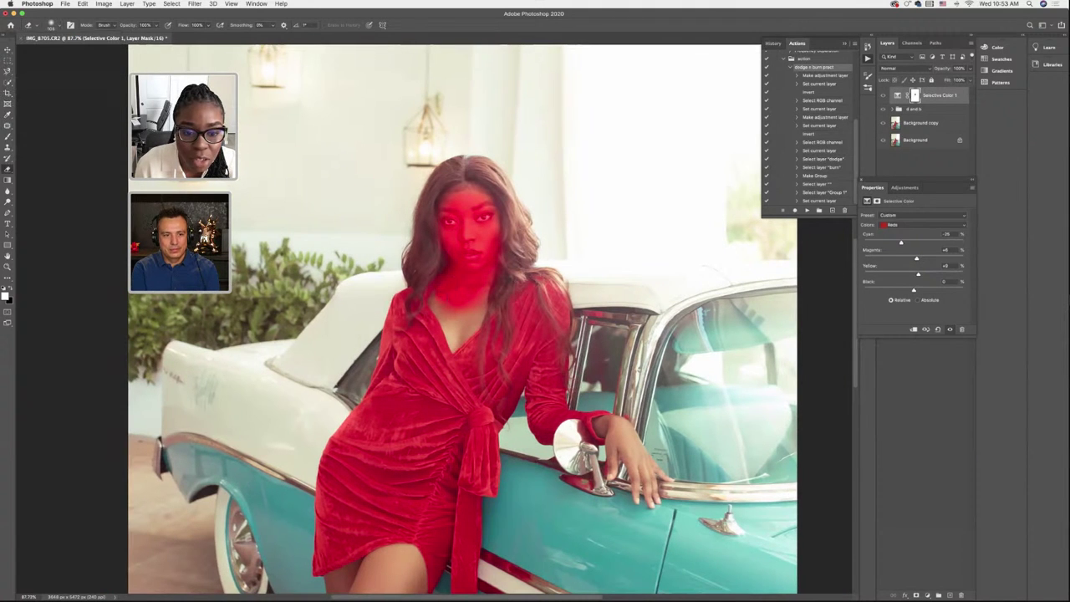
# Erase the mask over the chest, hairline, wrist and fingers
pyautogui.moveTo(451, 331)
pyautogui.mouseDown()
pyautogui.moveTo(455, 347)
pyautogui.moveTo(481, 300)
pyautogui.moveTo(455, 318)
pyautogui.mouseUp()
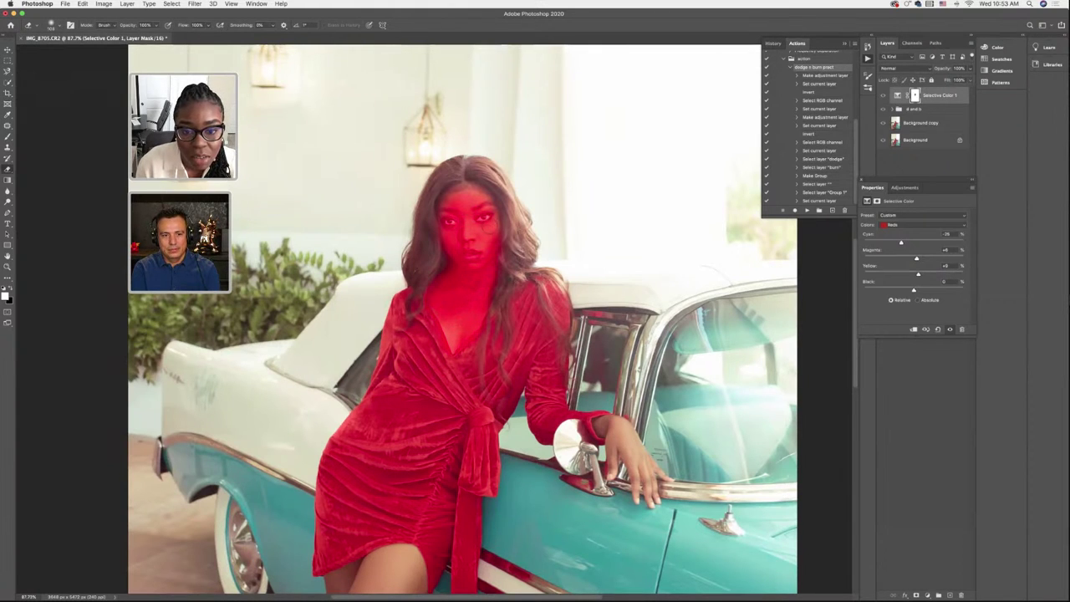
pyautogui.moveTo(495, 224)
pyautogui.mouseDown()
pyautogui.moveTo(470, 196)
pyautogui.moveTo(447, 205)
pyautogui.mouseUp()
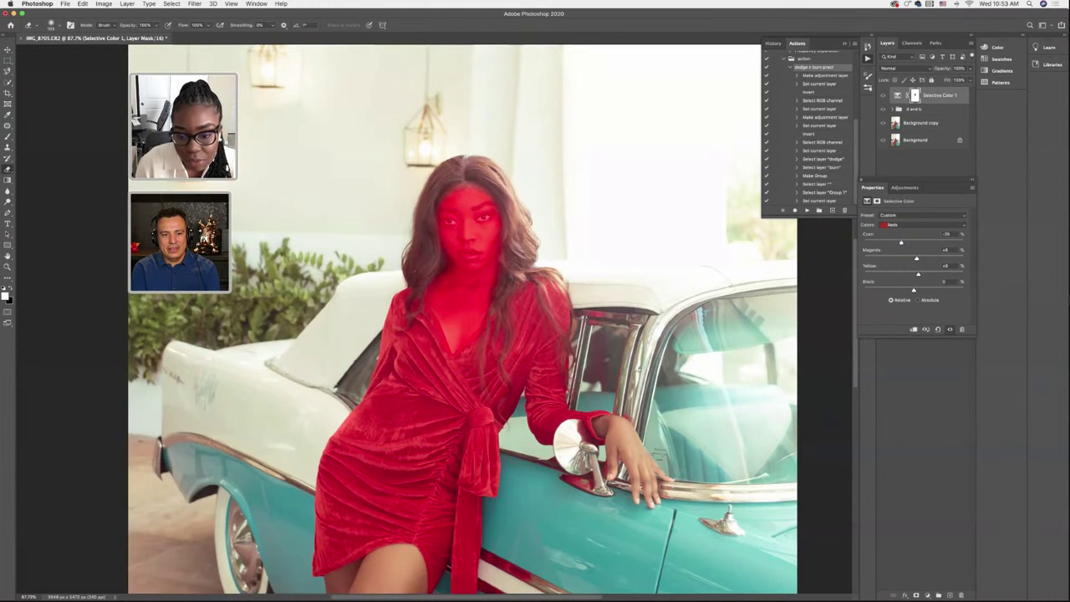
pyautogui.moveTo(599, 426)
pyautogui.mouseDown()
pyautogui.moveTo(625, 429)
pyautogui.moveTo(635, 453)
pyautogui.moveTo(619, 448)
pyautogui.mouseUp()
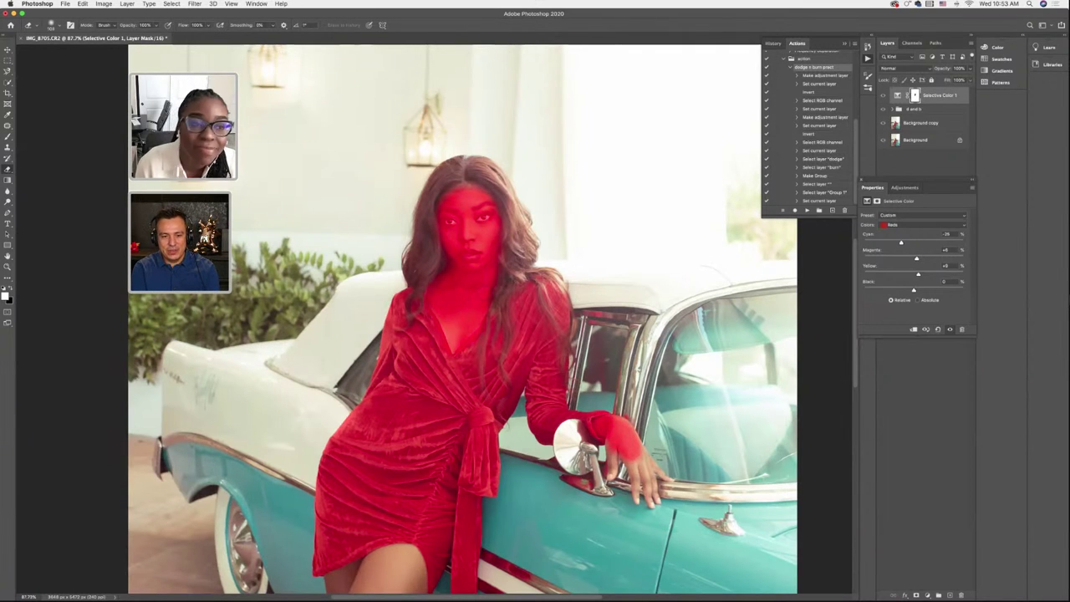
pyautogui.click(55, 26)
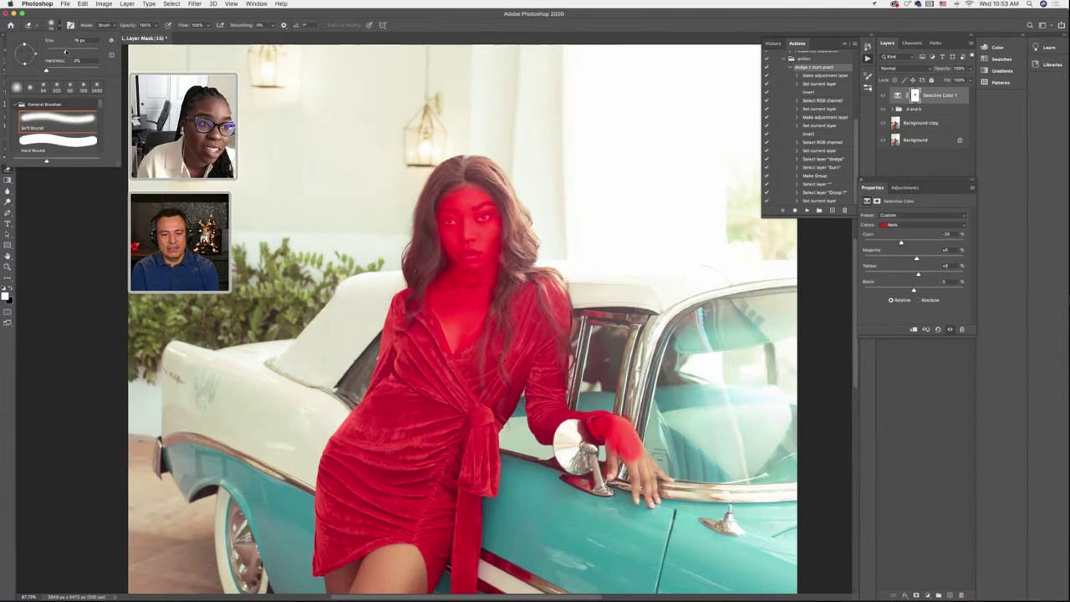
pyautogui.press('Return')
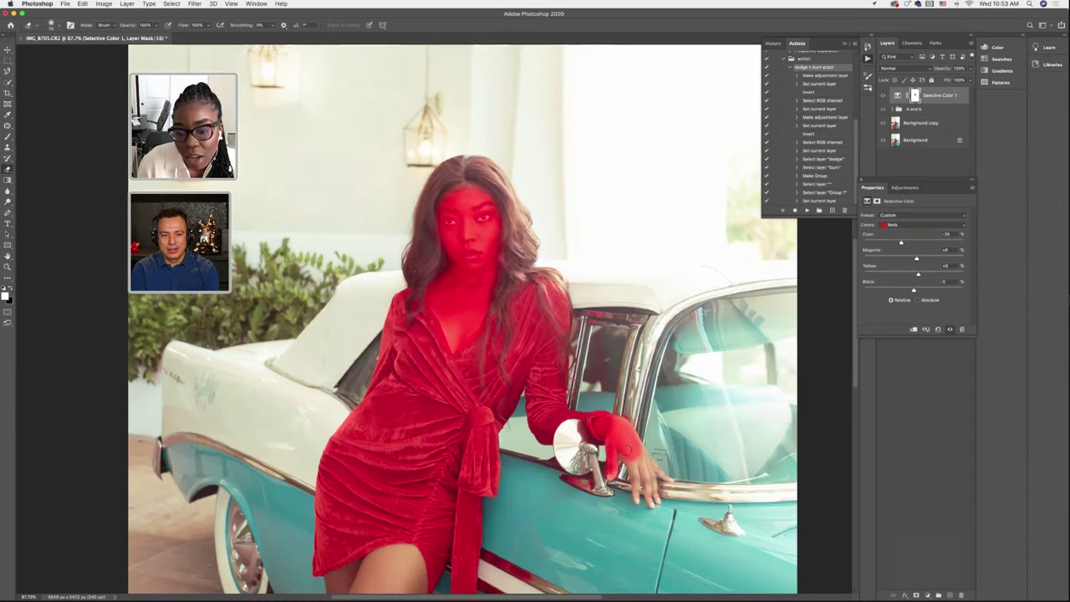
pyautogui.moveTo(629, 458)
pyautogui.mouseDown()
pyautogui.moveTo(638, 489)
pyautogui.moveTo(641, 456)
pyautogui.moveTo(655, 493)
pyautogui.moveTo(634, 444)
pyautogui.moveTo(663, 477)
pyautogui.moveTo(628, 435)
pyautogui.mouseUp()
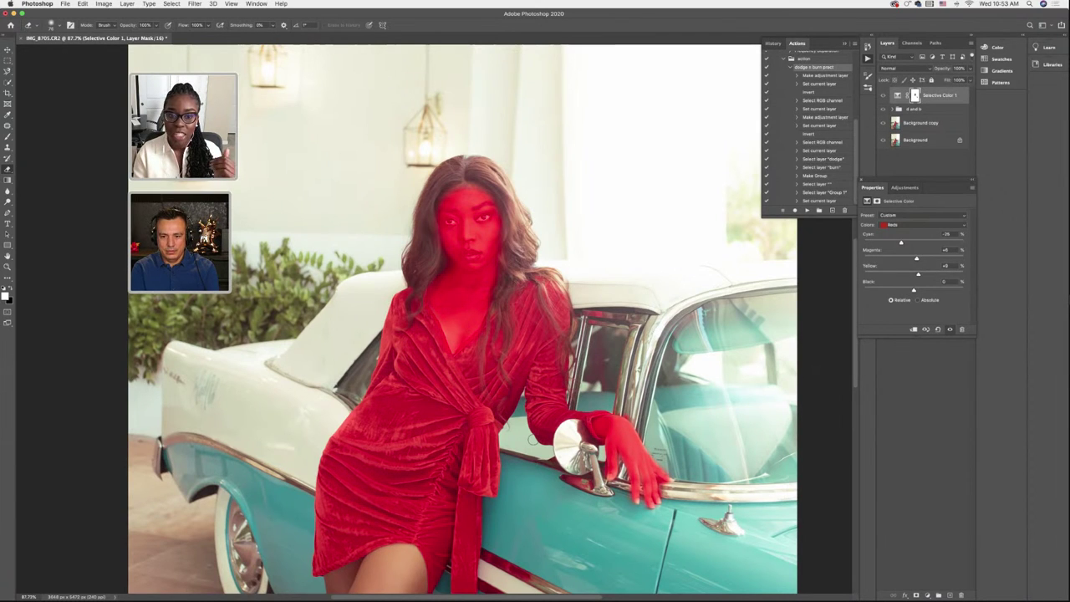
# Set the brush to 163 px and mask the adjustment off the model's leg up to the thigh
pyautogui.scroll(-5, 532, 438)
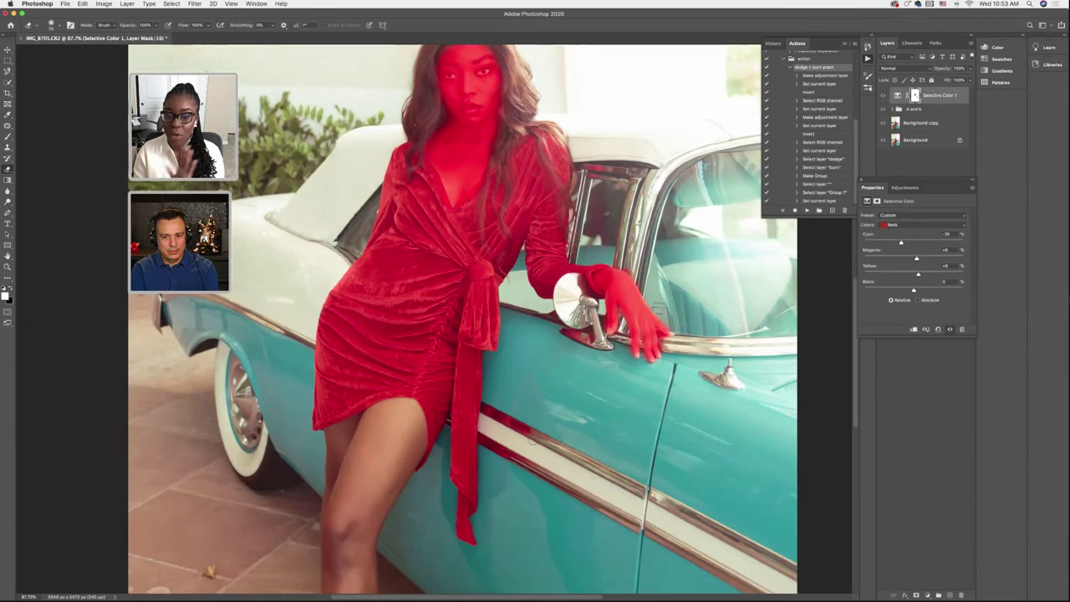
pyautogui.scroll(-3, 532, 438)
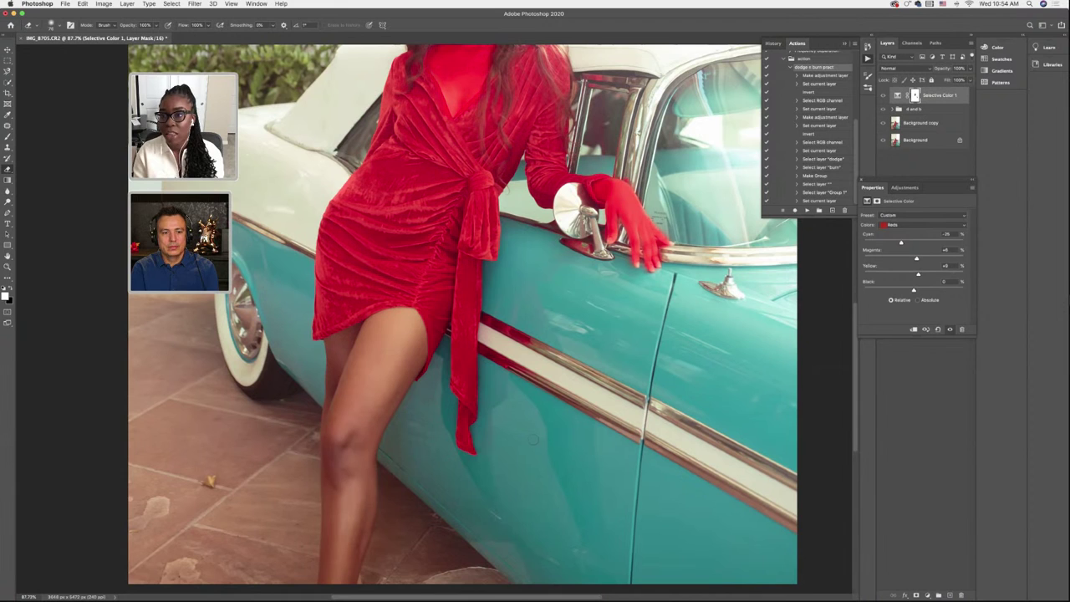
pyautogui.scroll(-2, 462, 314)
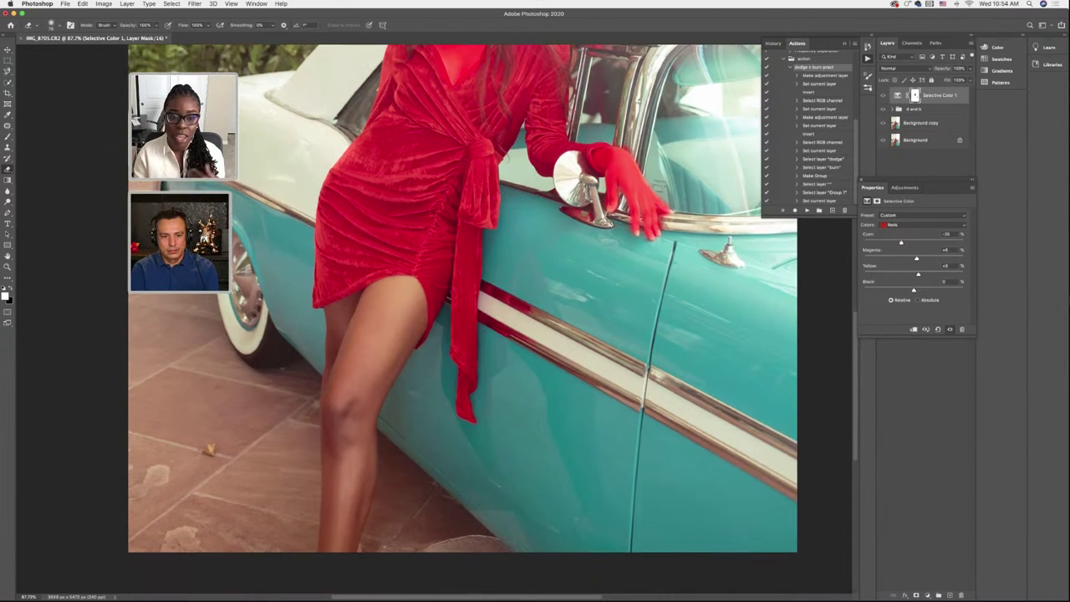
pyautogui.scroll(-4, 453, 298)
pyautogui.scroll(3, 453, 297)
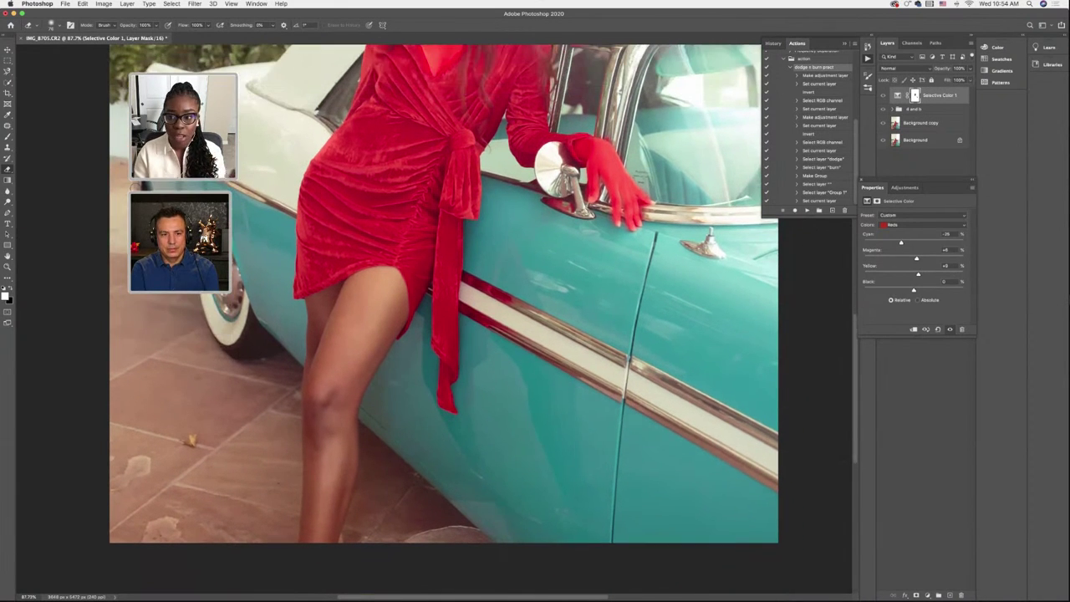
pyautogui.click(55, 25)
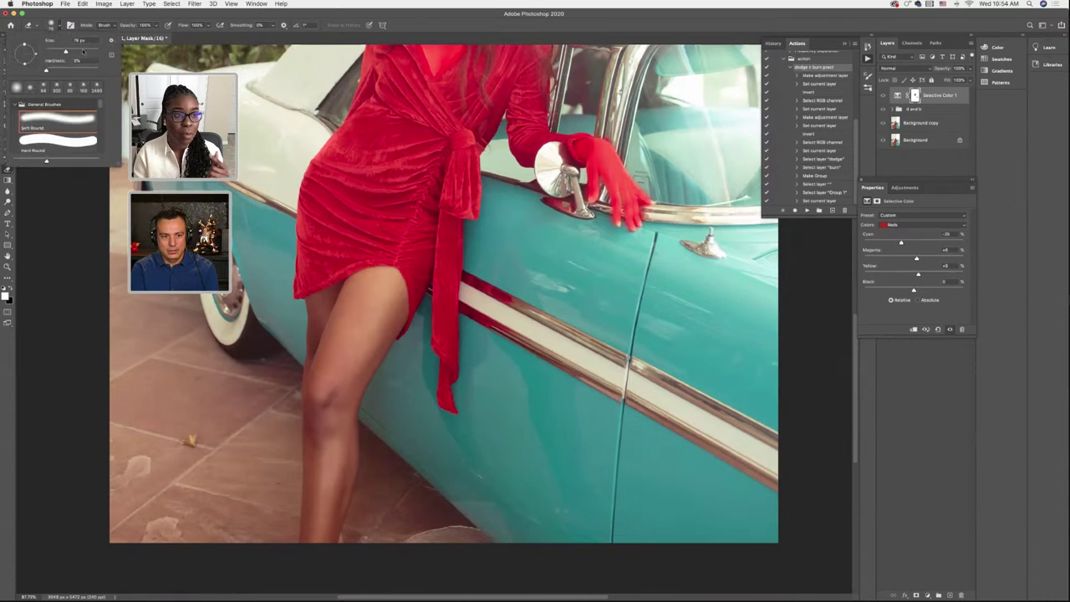
pyautogui.click(78, 52)
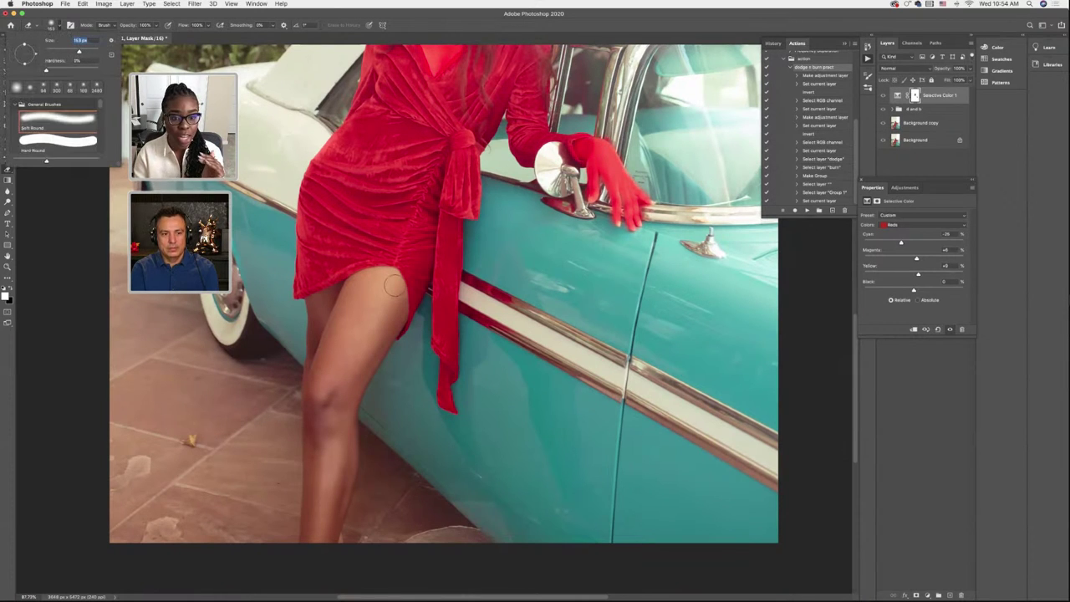
pyautogui.moveTo(393, 318)
pyautogui.mouseDown()
pyautogui.moveTo(386, 276)
pyautogui.moveTo(319, 305)
pyautogui.moveTo(314, 542)
pyautogui.moveTo(326, 515)
pyautogui.moveTo(333, 537)
pyautogui.moveTo(353, 431)
pyautogui.mouseUp()
pyautogui.moveTo(343, 391)
pyautogui.mouseDown()
pyautogui.moveTo(355, 389)
pyautogui.moveTo(387, 330)
pyautogui.moveTo(368, 326)
pyautogui.moveTo(335, 372)
pyautogui.moveTo(338, 318)
pyautogui.moveTo(392, 283)
pyautogui.mouseUp()
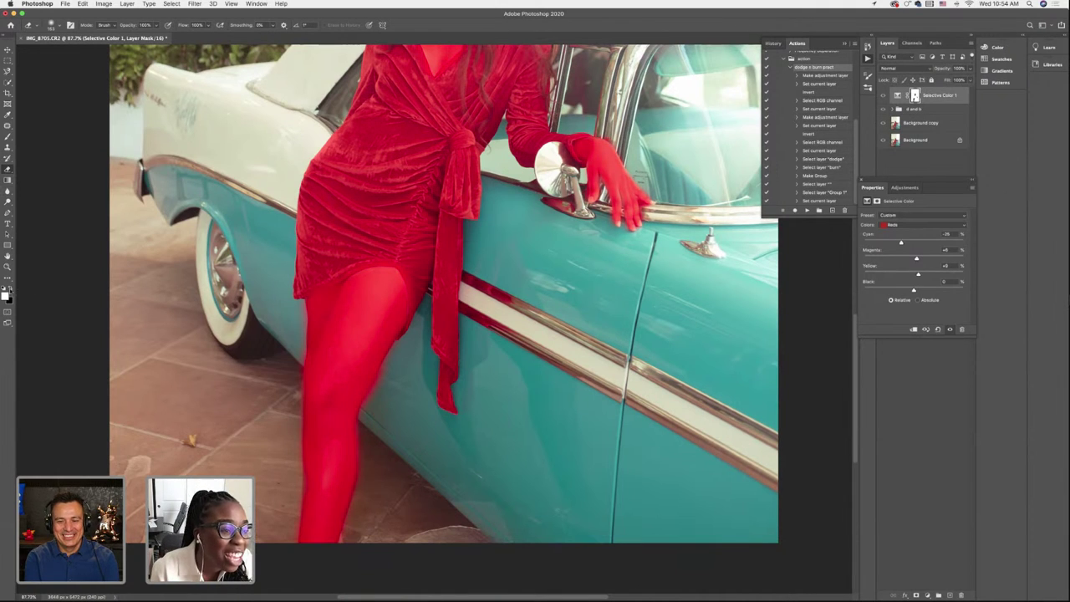
# Switch to a smaller brush size for masking the hand
pyautogui.scroll(-2, 434, 293)
pyautogui.click(52, 25)
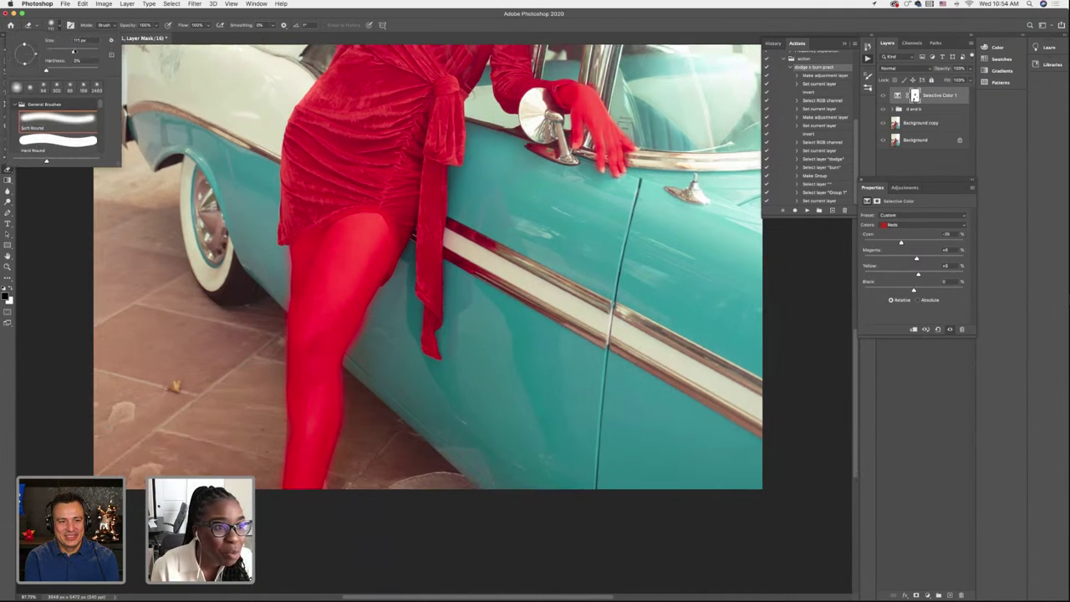
pyautogui.scroll(1, 222, 116)
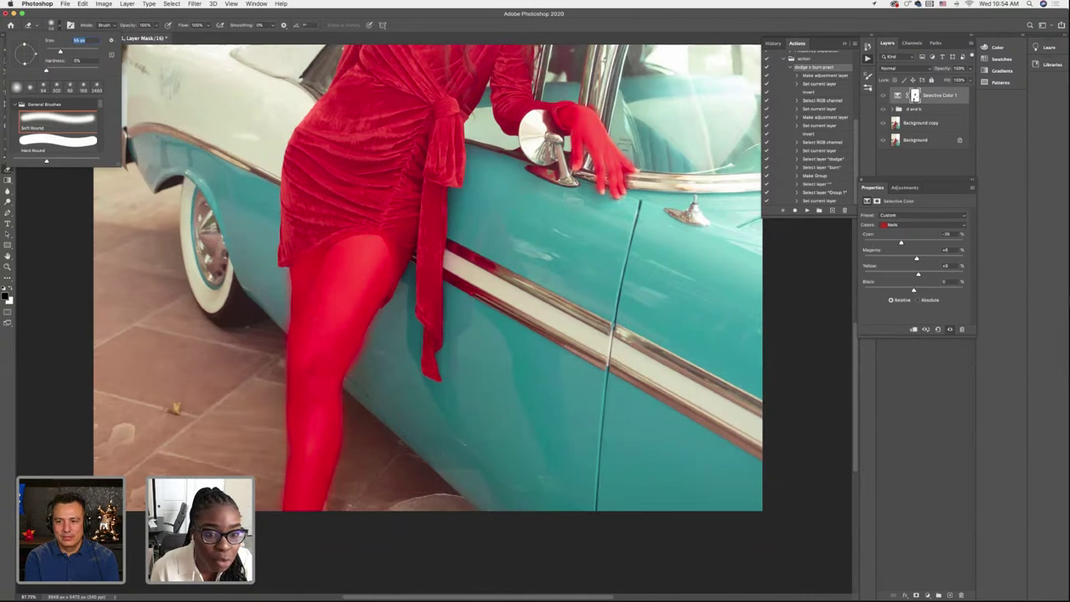
pyautogui.press('Return')
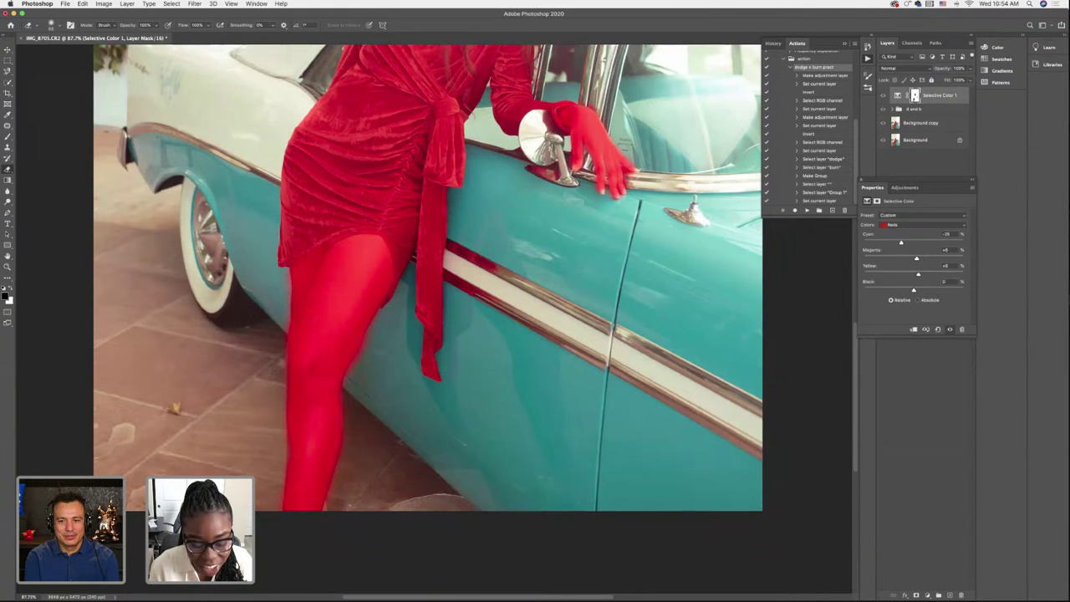
# Hide the red mask overlay, fit the photo, and toggle Selective Color 1 to compare the dress
pyautogui.press('\\')
pyautogui.press('h')
pyautogui.click(415, 216)
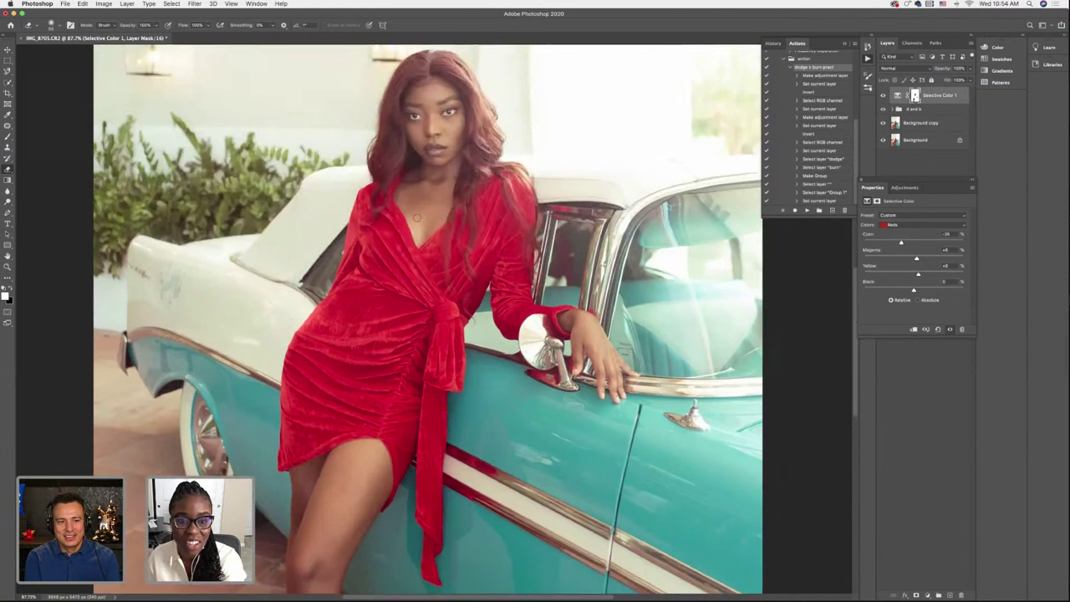
pyautogui.scroll(-5, 439, 330)
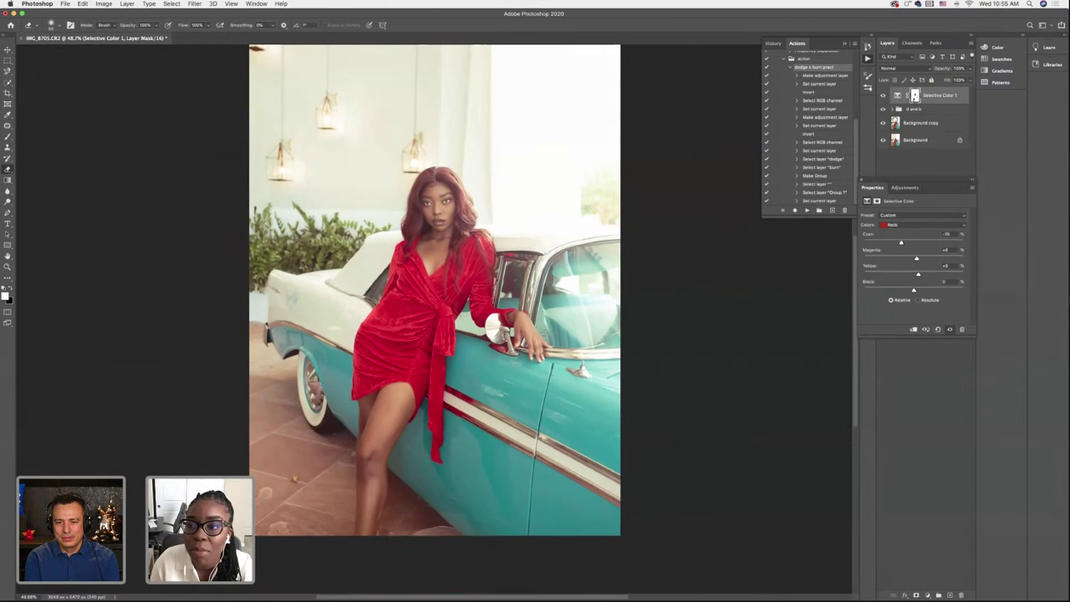
pyautogui.click(882, 96)
pyautogui.click(882, 96)
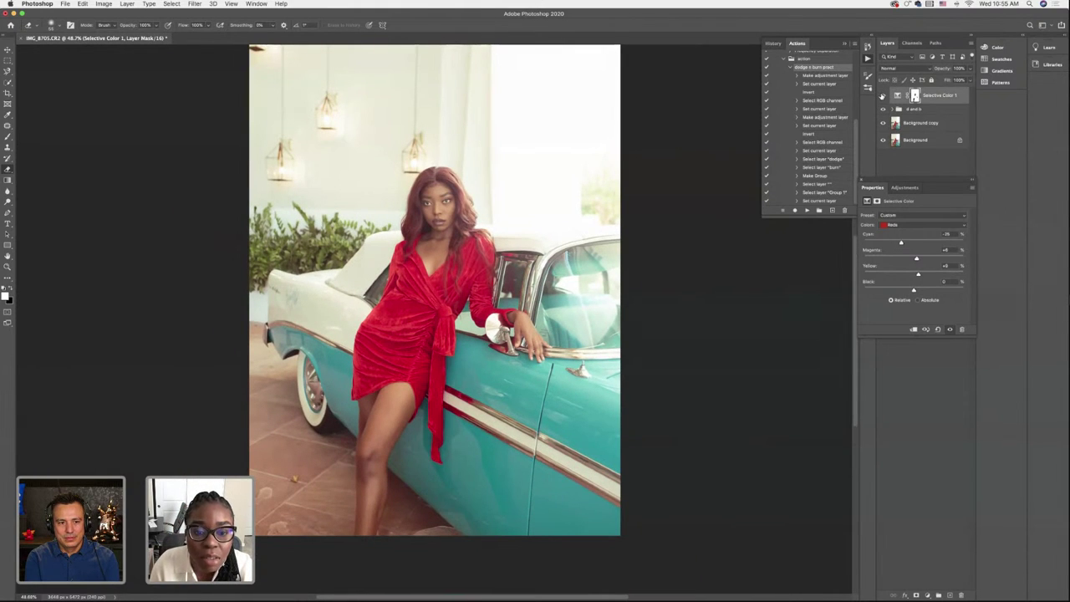
pyautogui.click(882, 96)
pyautogui.click(882, 96)
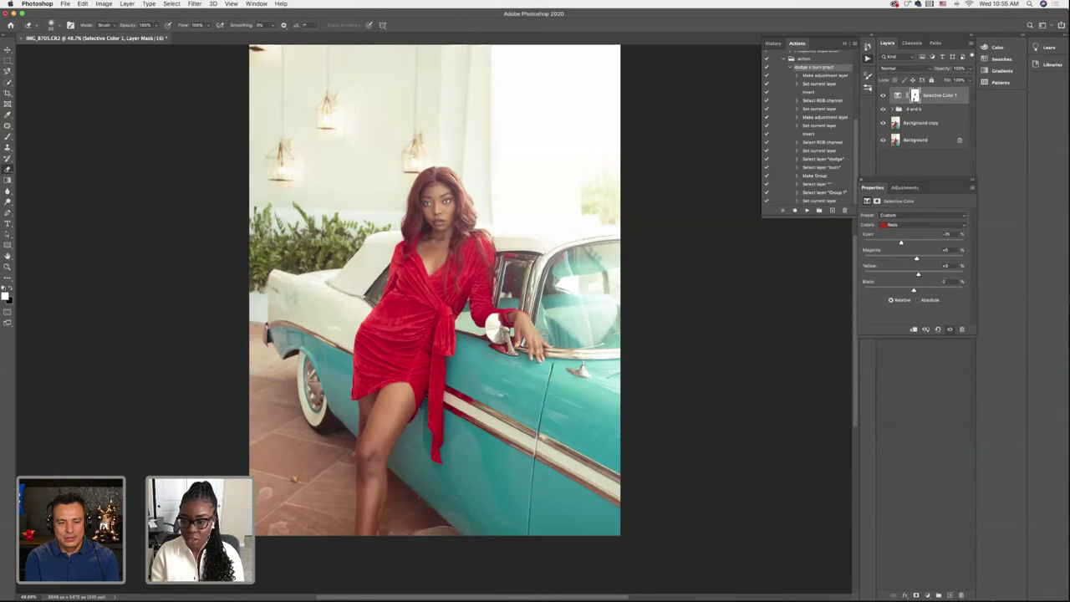
pyautogui.hotkey('ctrl', 'z')
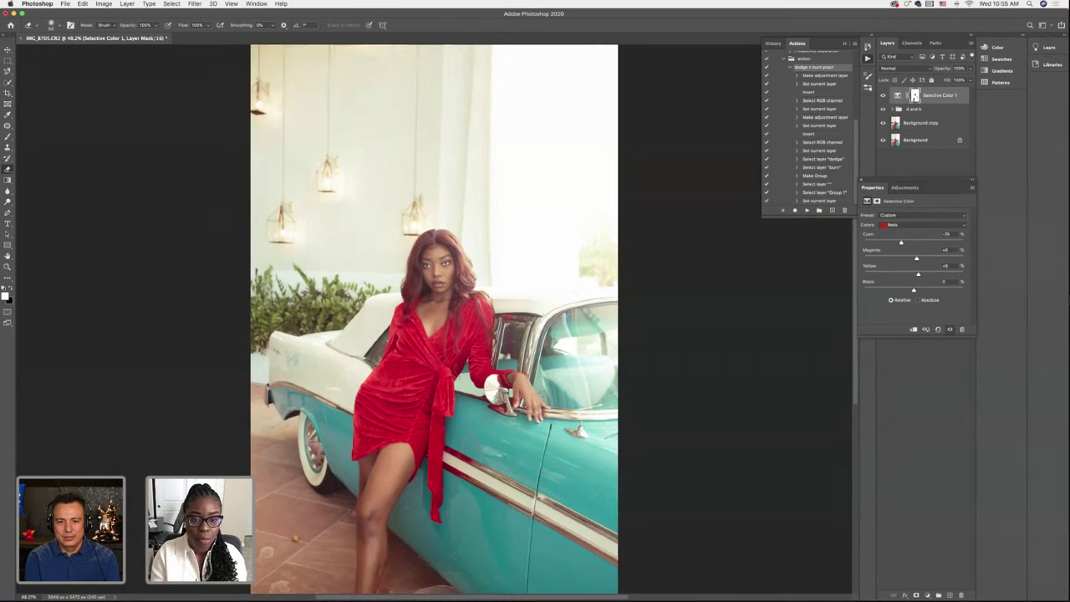
# Add a Selective Color 2 layer targeting Yellows and adjust its Cyan and Yellow amounts
pyautogui.click(926, 595)
pyautogui.click(938, 580)
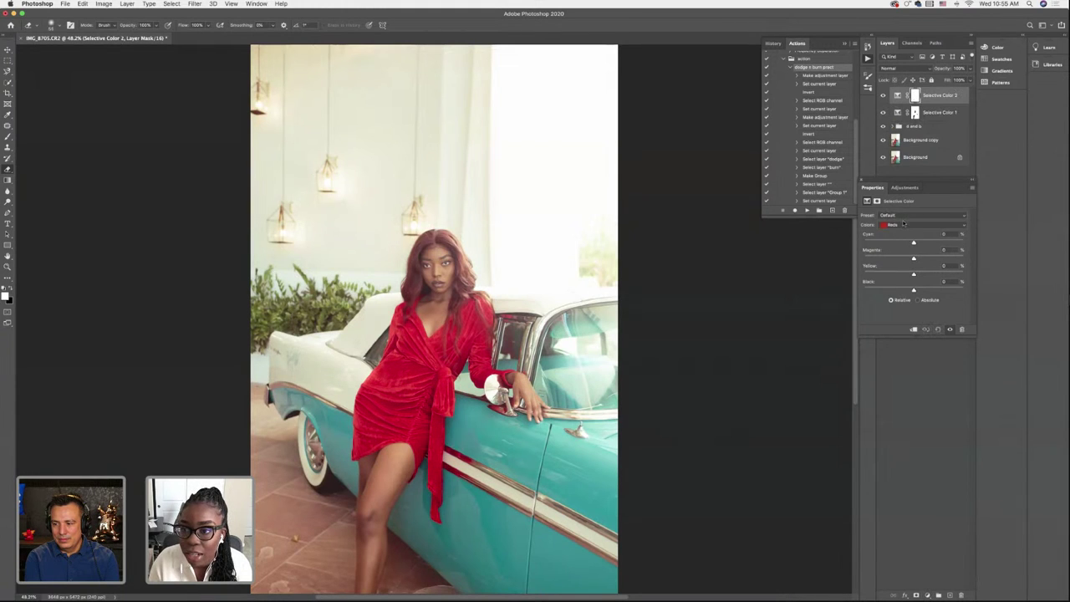
pyautogui.click(902, 226)
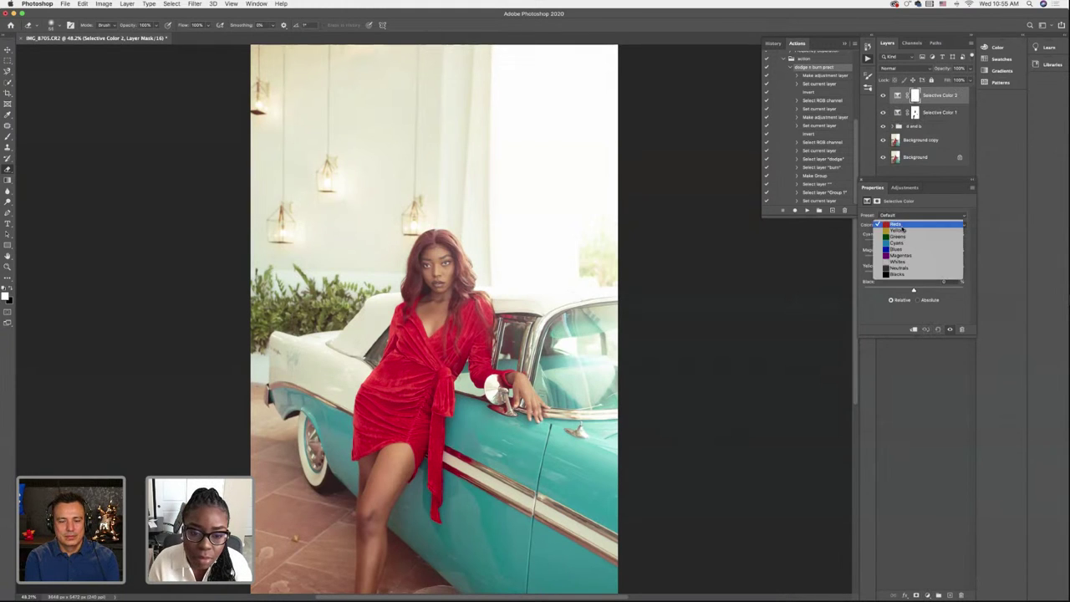
pyautogui.click(910, 225)
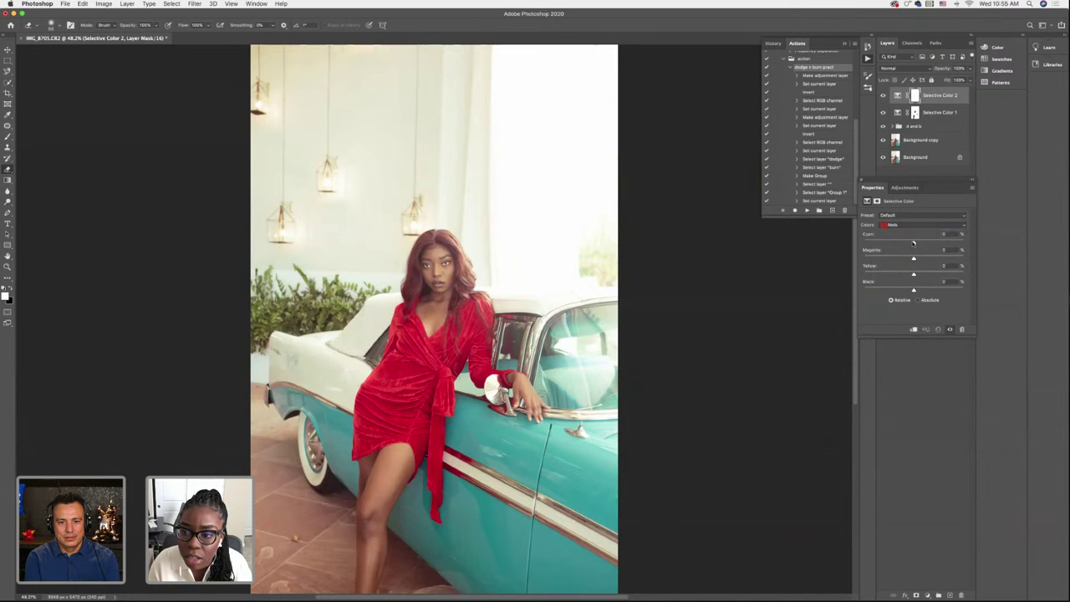
pyautogui.click(902, 226)
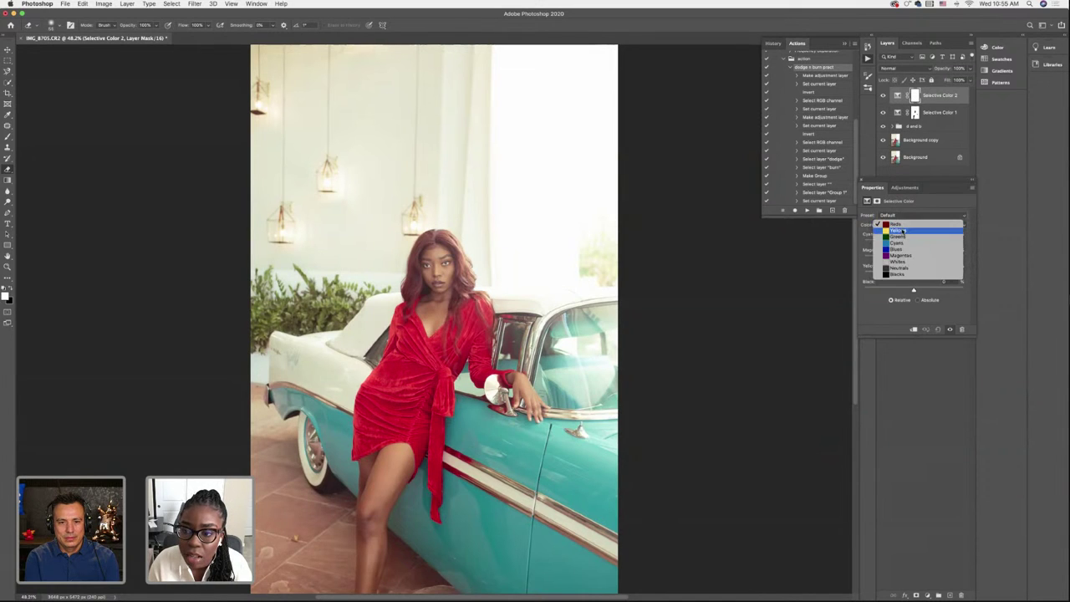
pyautogui.click(905, 232)
pyautogui.moveTo(913, 243); pyautogui.dragTo(917, 274)
pyautogui.click(916, 275)
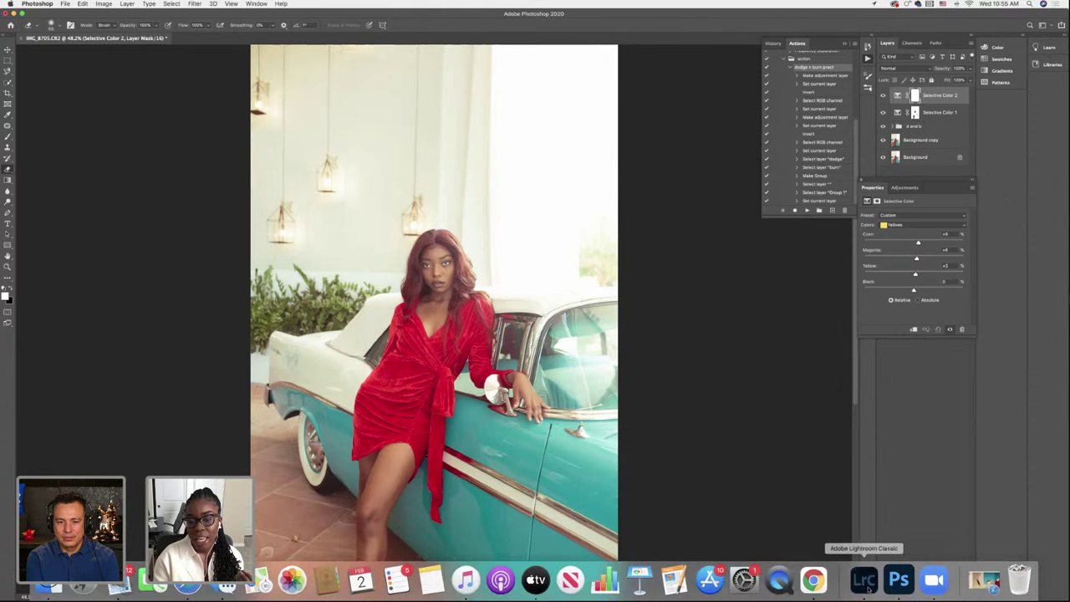
pyautogui.click(860, 576)
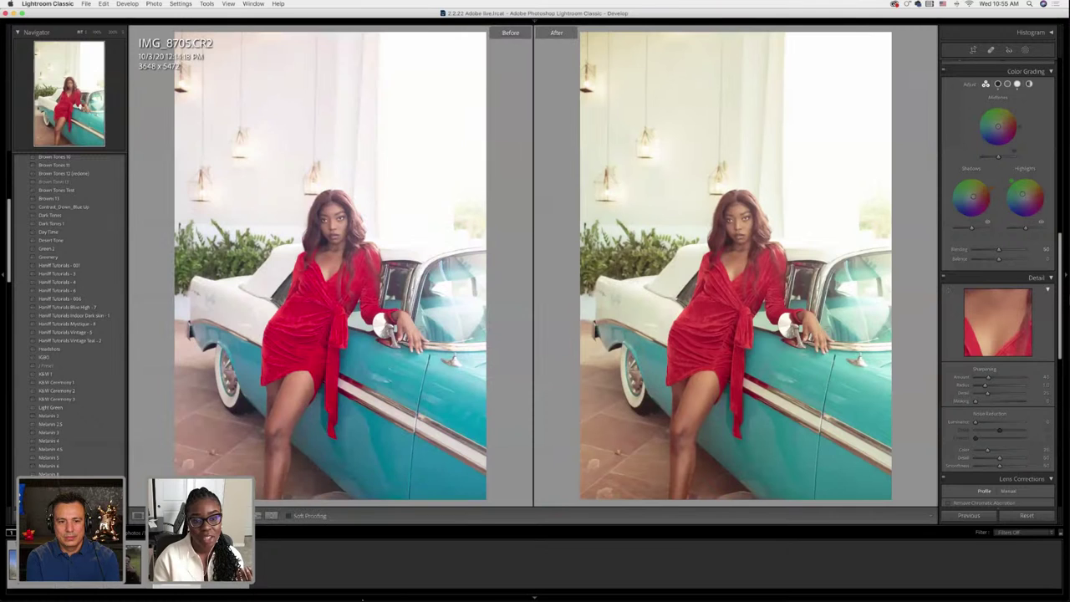
pyautogui.moveTo(293, 595)
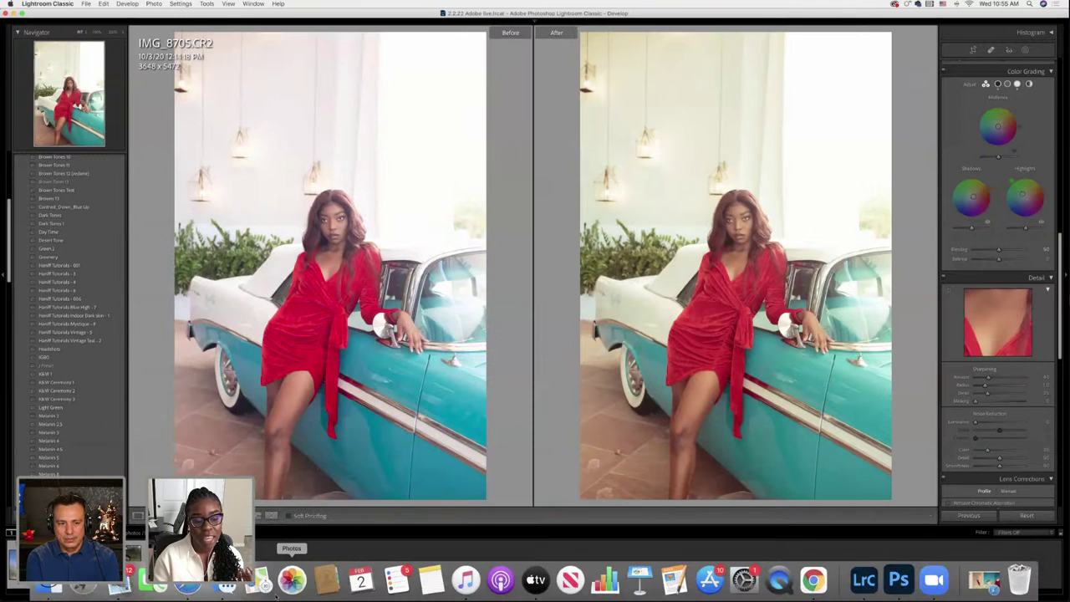
pyautogui.click(896, 585)
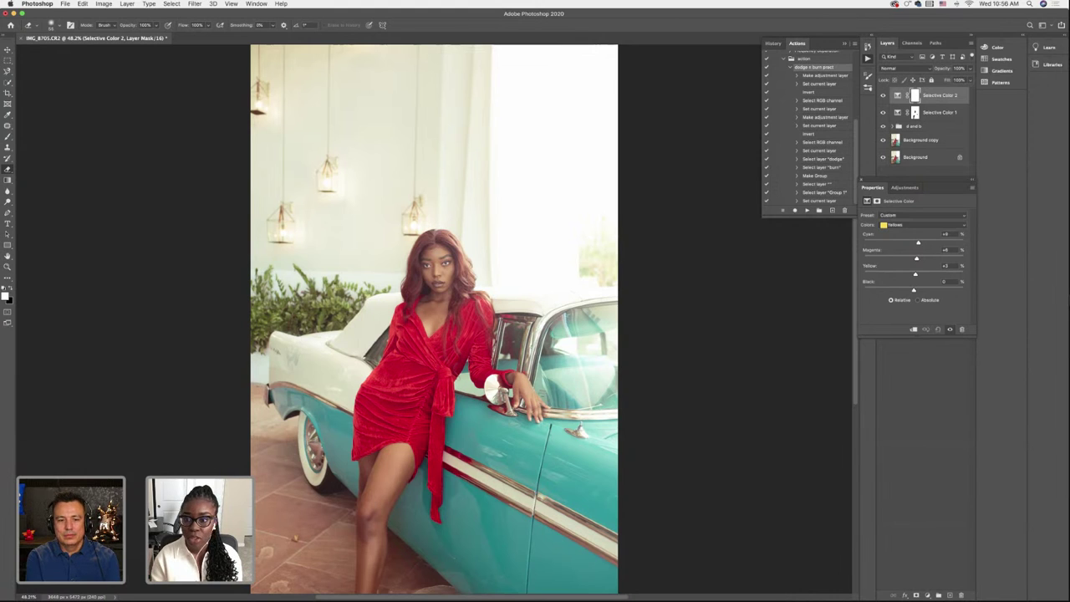
# Lower Selective Color 2's Yellows Yellow slightly, add Black, and toggle the layer to compare
pyautogui.moveTo(921, 271); pyautogui.dragTo(916, 274)
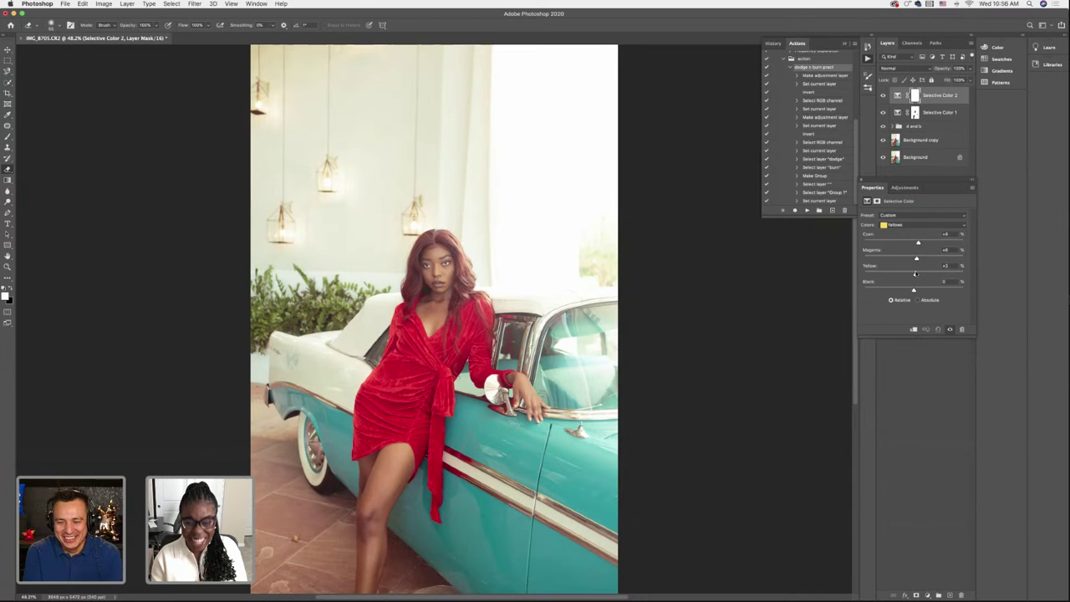
pyautogui.moveTo(915, 290); pyautogui.dragTo(919, 290)
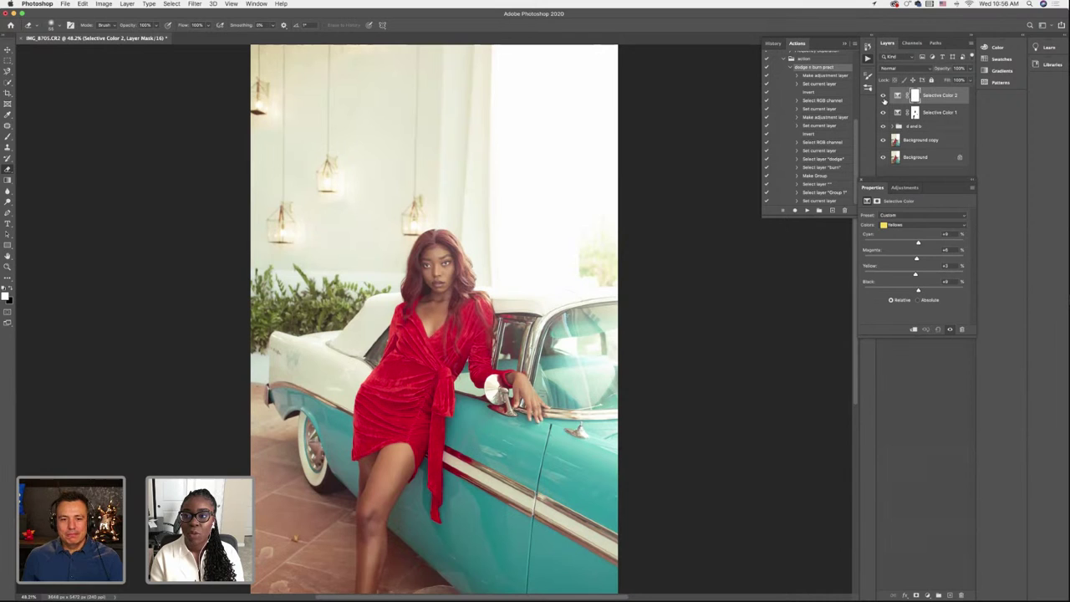
pyautogui.click(884, 96)
pyautogui.click(884, 96)
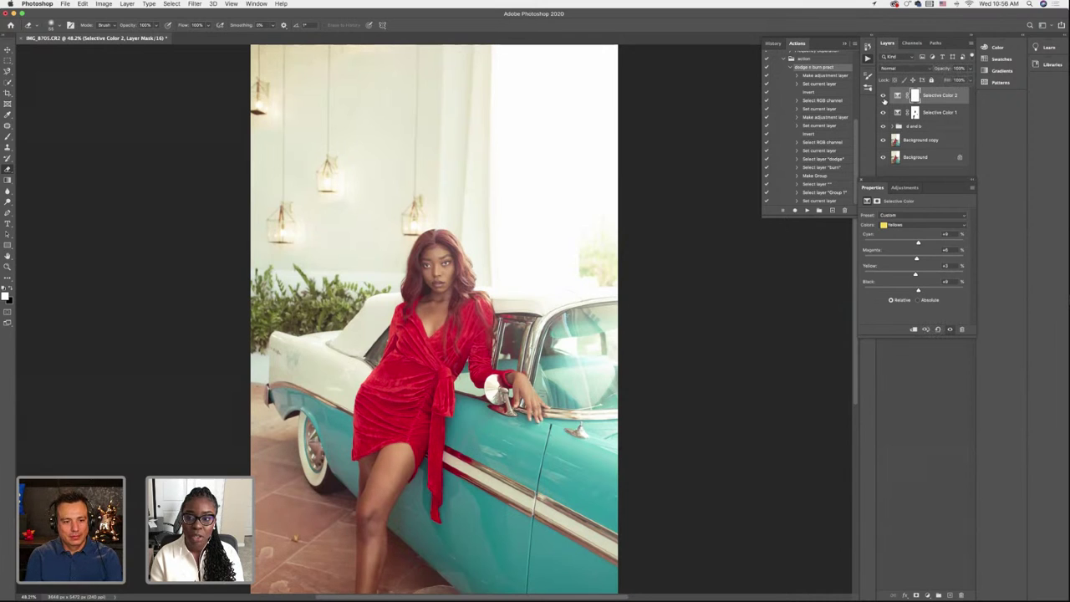
pyautogui.click(927, 593)
# Add Selective Color 3 on Reds, raising Cyan and Yellow about +4% and slightly lowering Magenta
pyautogui.click(929, 374)
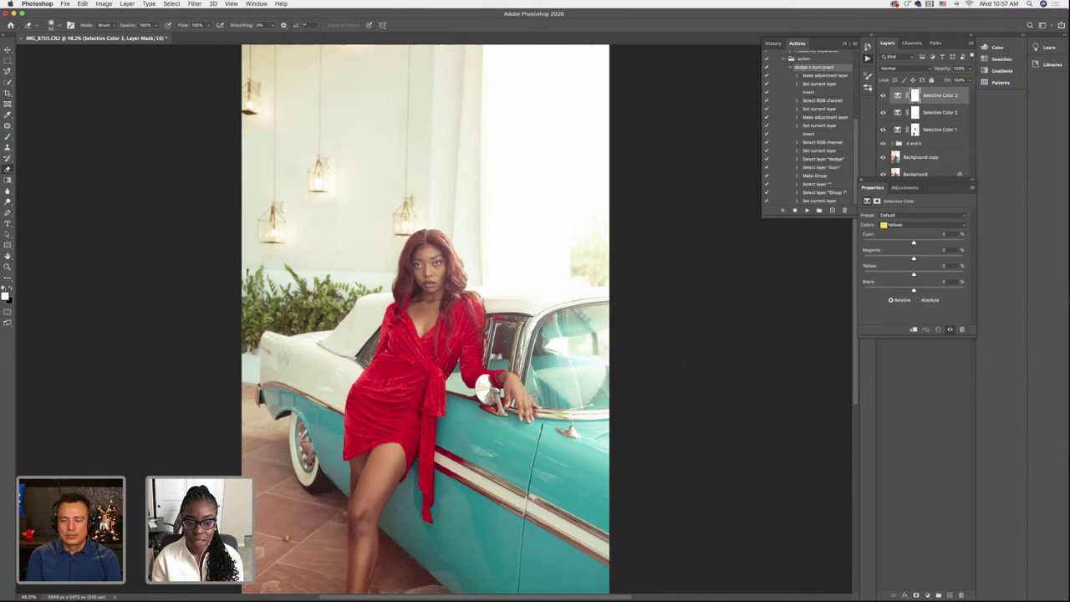
pyautogui.scroll(-1, 584, 395)
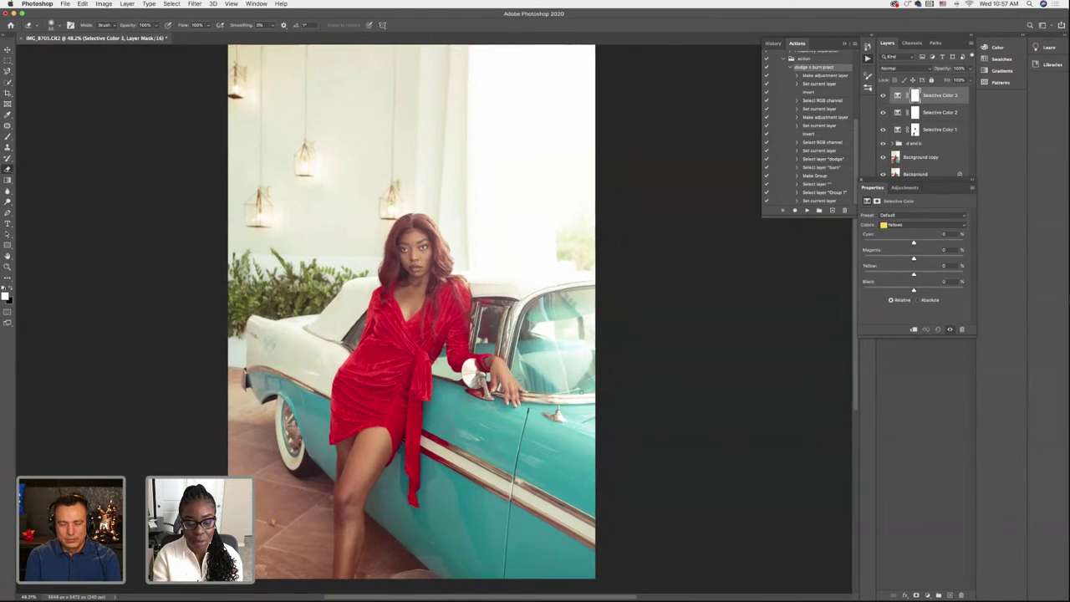
pyautogui.scroll(1, 581, 391)
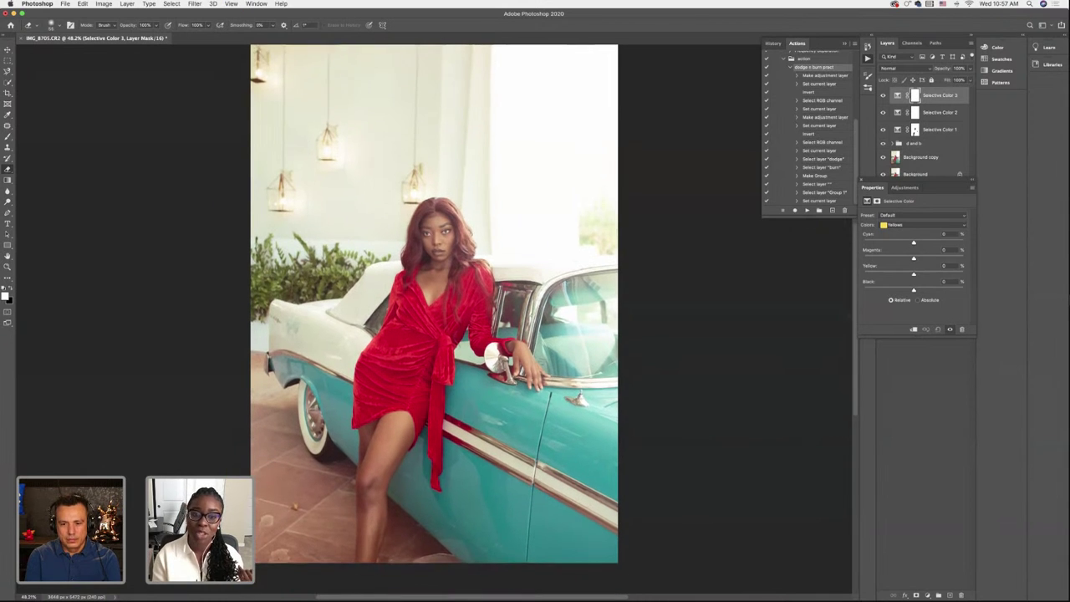
pyautogui.scroll(-3, 581, 391)
pyautogui.scroll(3, 581, 391)
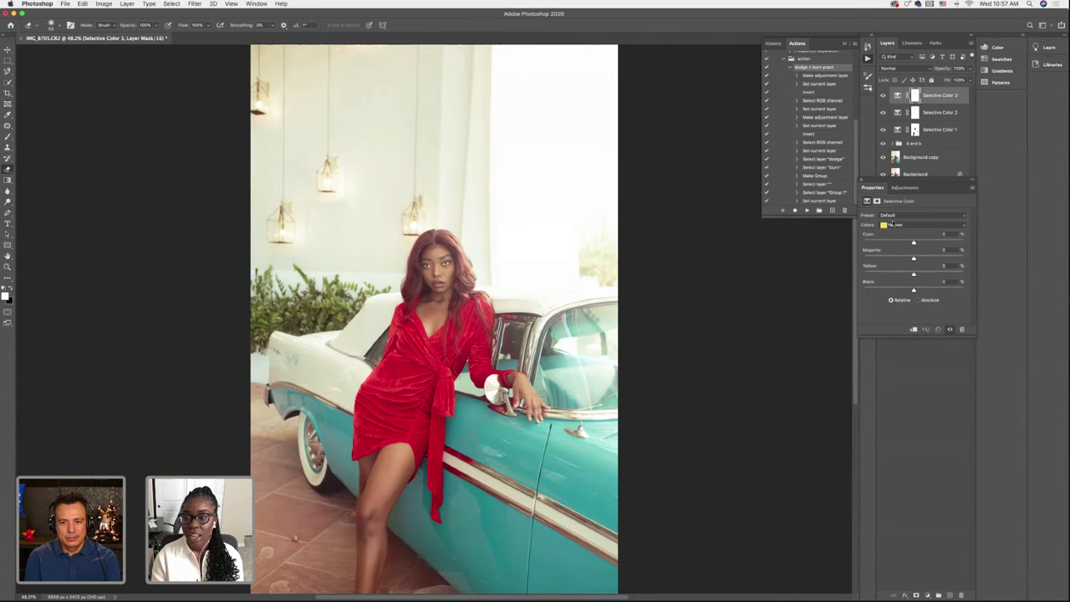
pyautogui.click(893, 224)
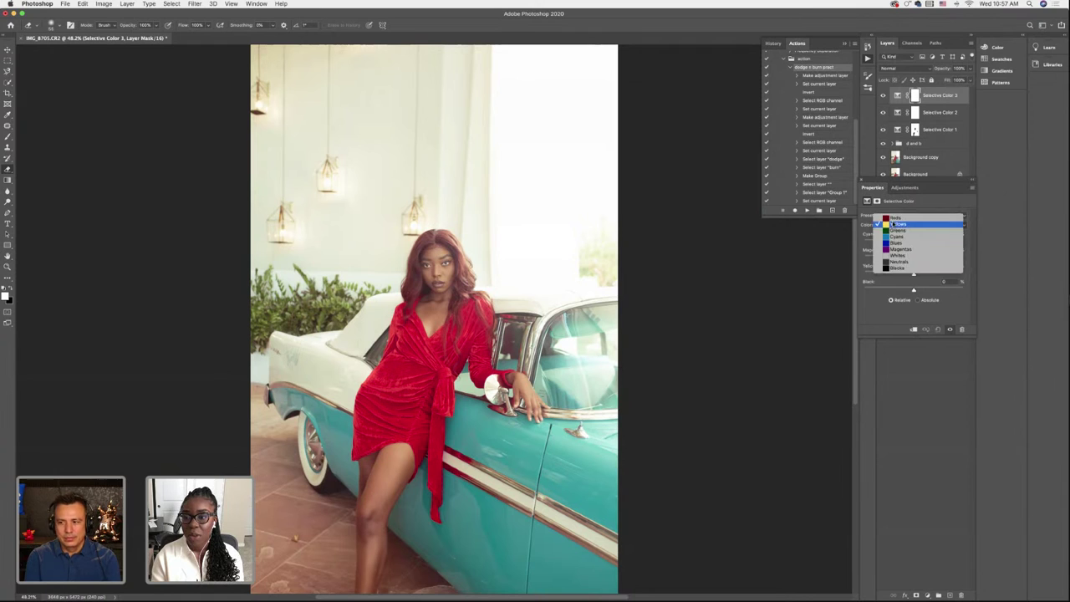
pyautogui.click(894, 219)
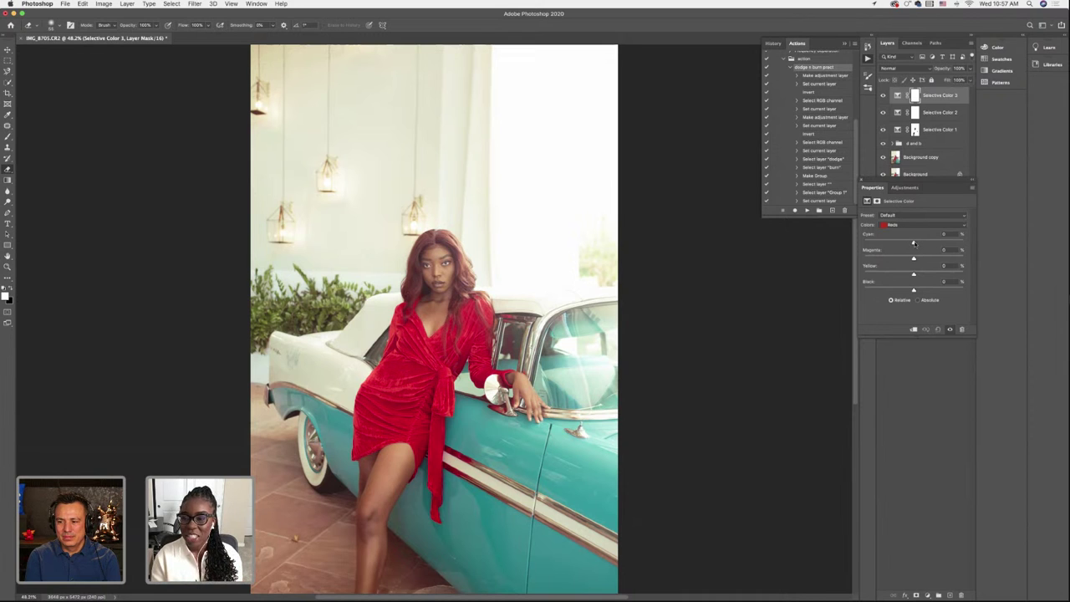
pyautogui.moveTo(914, 243); pyautogui.dragTo(918, 244)
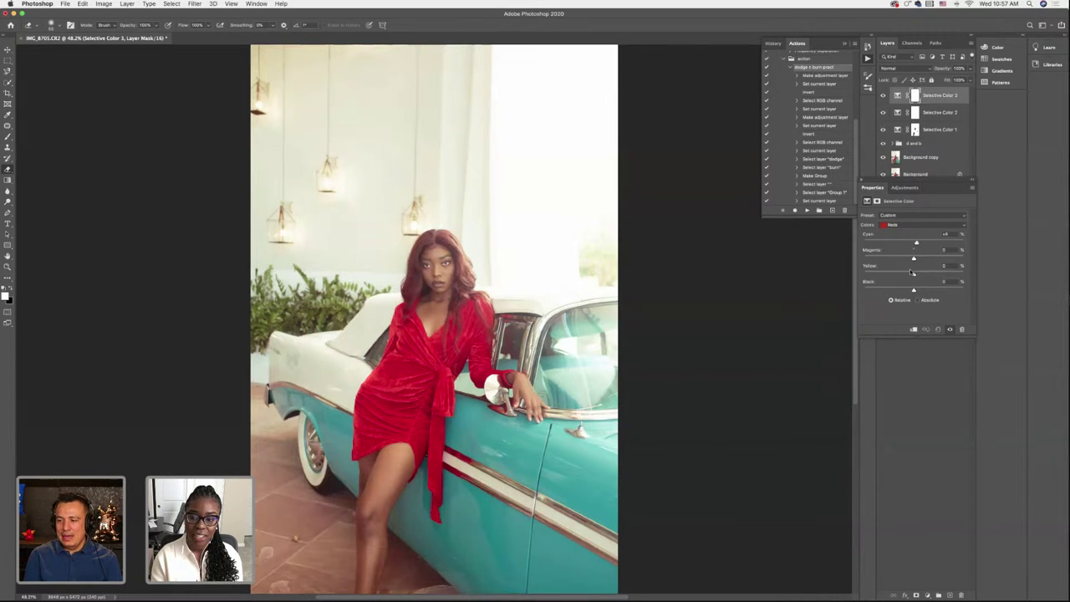
pyautogui.moveTo(914, 259); pyautogui.dragTo(911, 259)
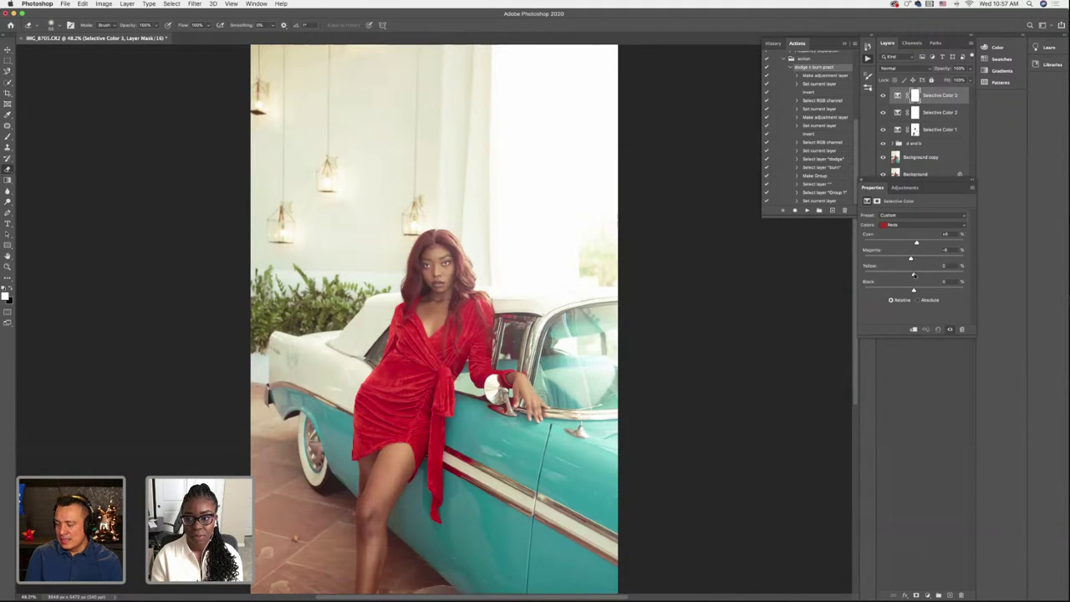
pyautogui.moveTo(914, 275); pyautogui.dragTo(916, 275)
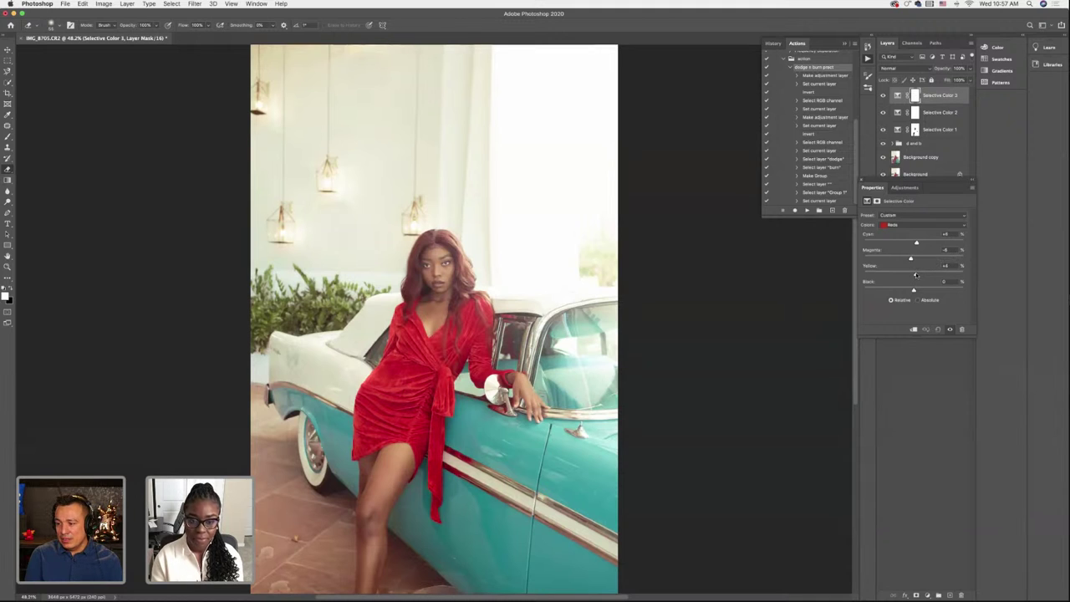
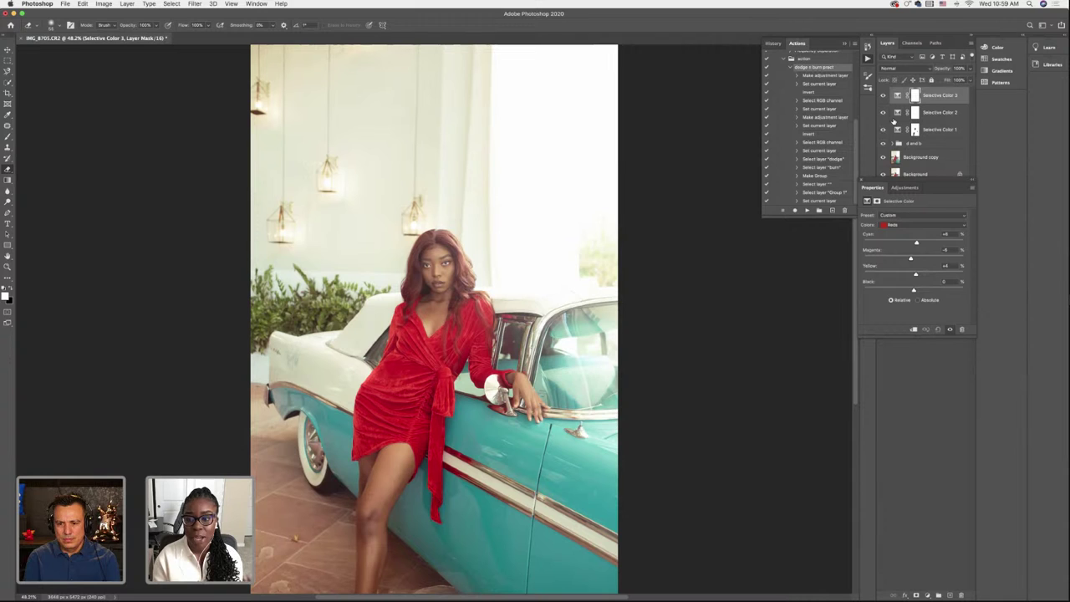
# Give Selective Color 3's Yellows range Black +10%, leaving Cyan, Magenta and Yellow at 0
pyautogui.click(895, 226)
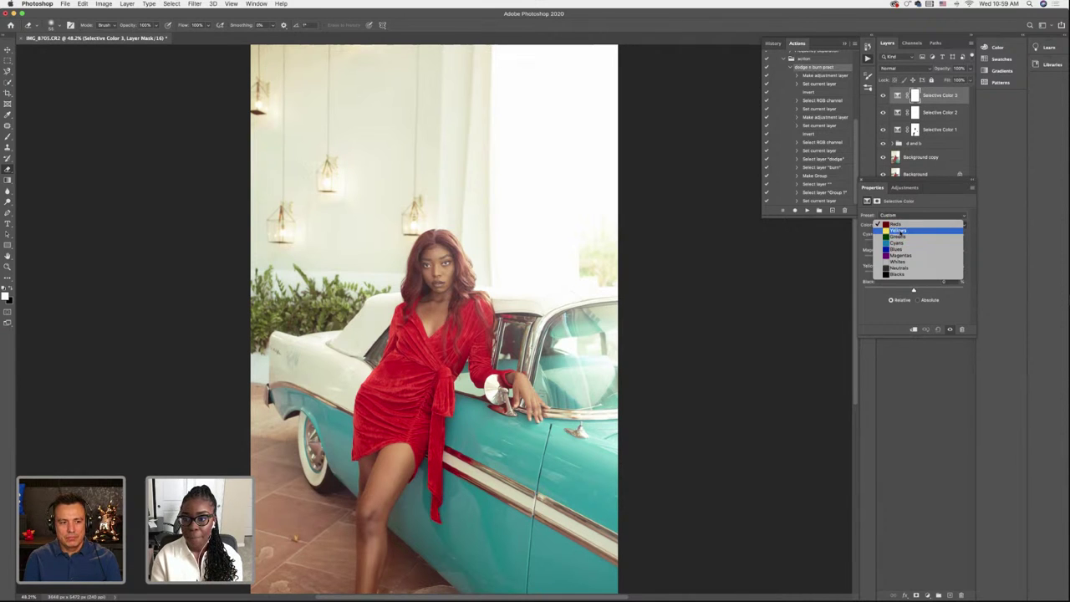
pyautogui.click(898, 230)
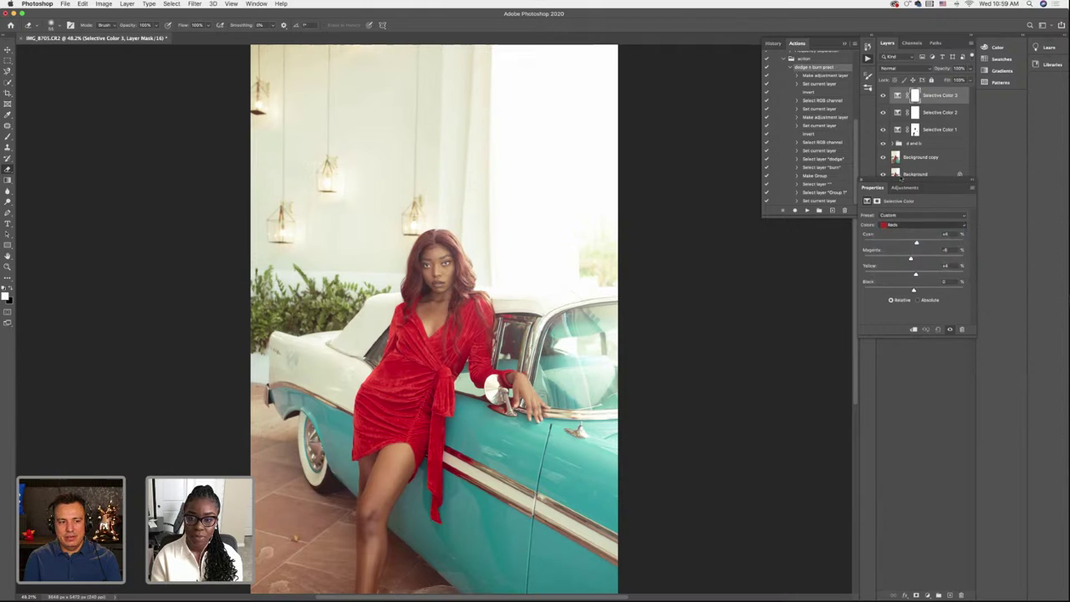
pyautogui.click(883, 96)
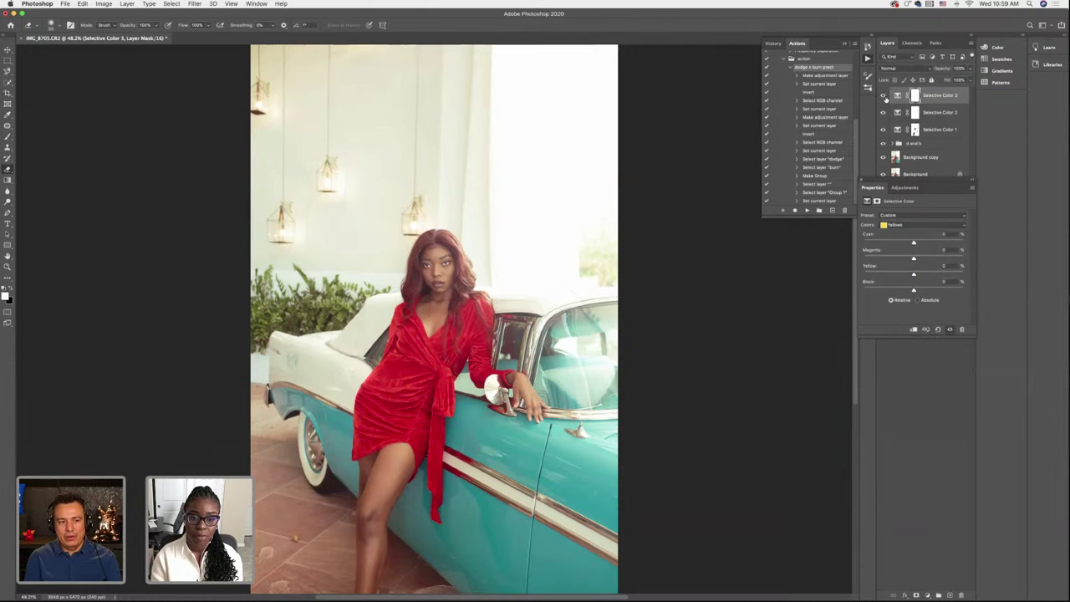
pyautogui.moveTo(914, 290); pyautogui.dragTo(910, 290)
pyautogui.click(923, 289)
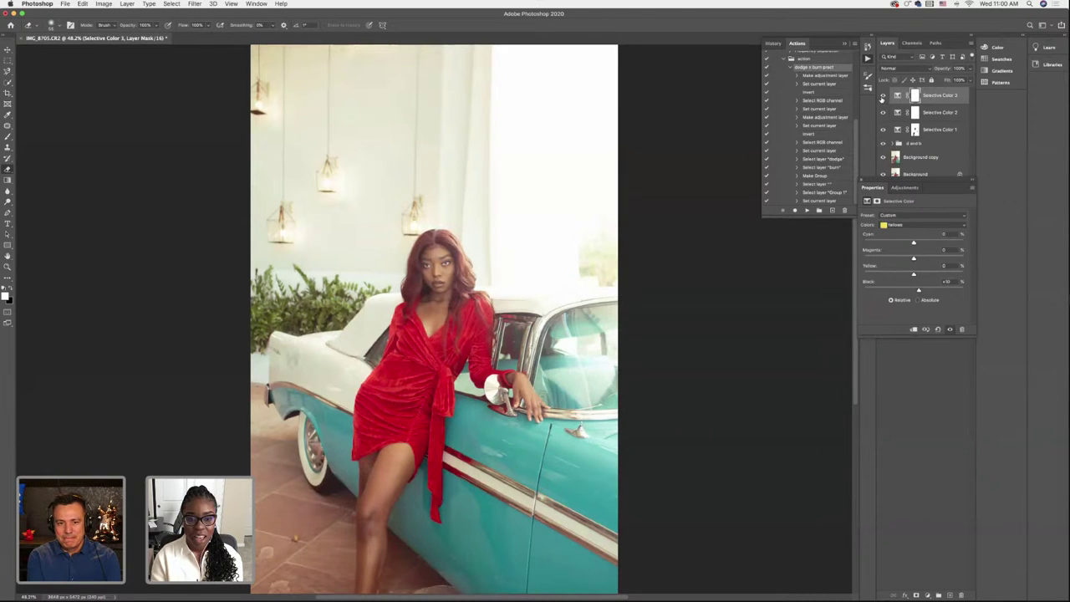
pyautogui.click(892, 225)
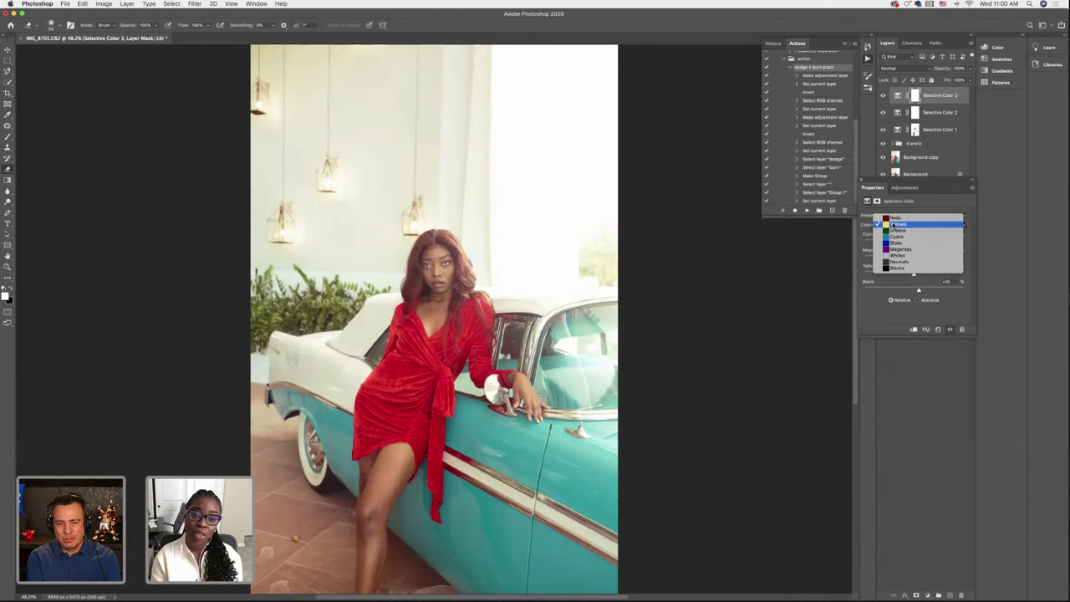
pyautogui.click(893, 225)
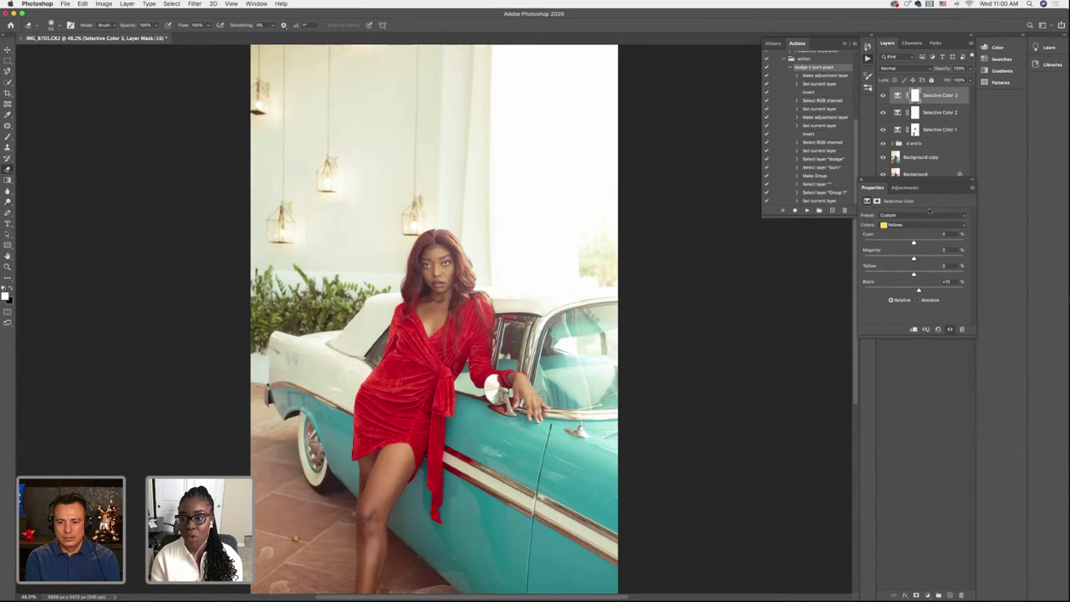
# Add a Selective Color 4 layer targeting Cyans, and compare the image with the adjustments hidden and shown
pyautogui.click(927, 594)
pyautogui.click(953, 578)
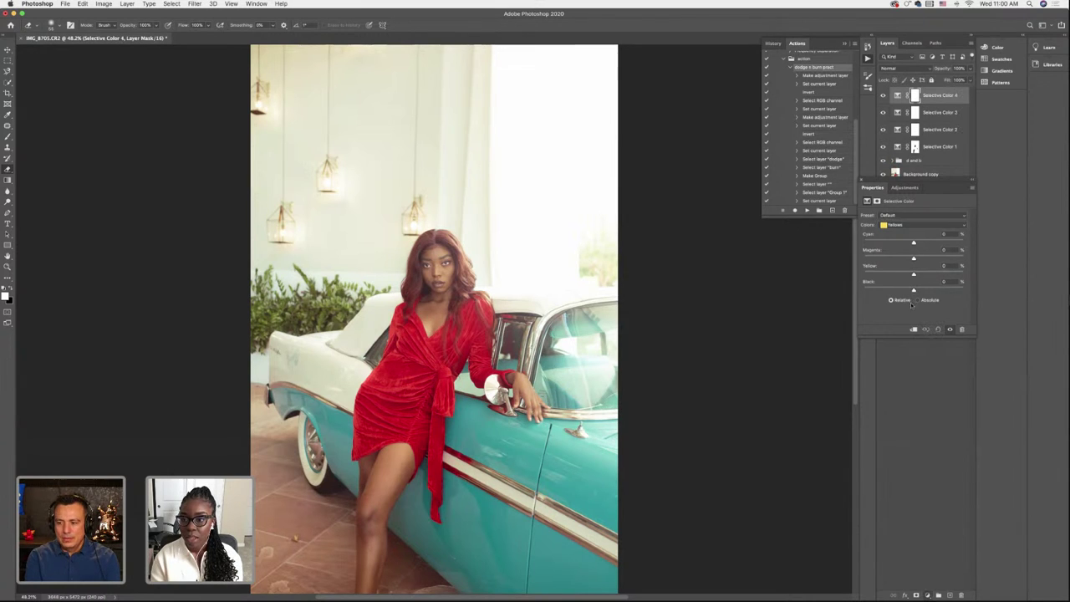
pyautogui.click(893, 225)
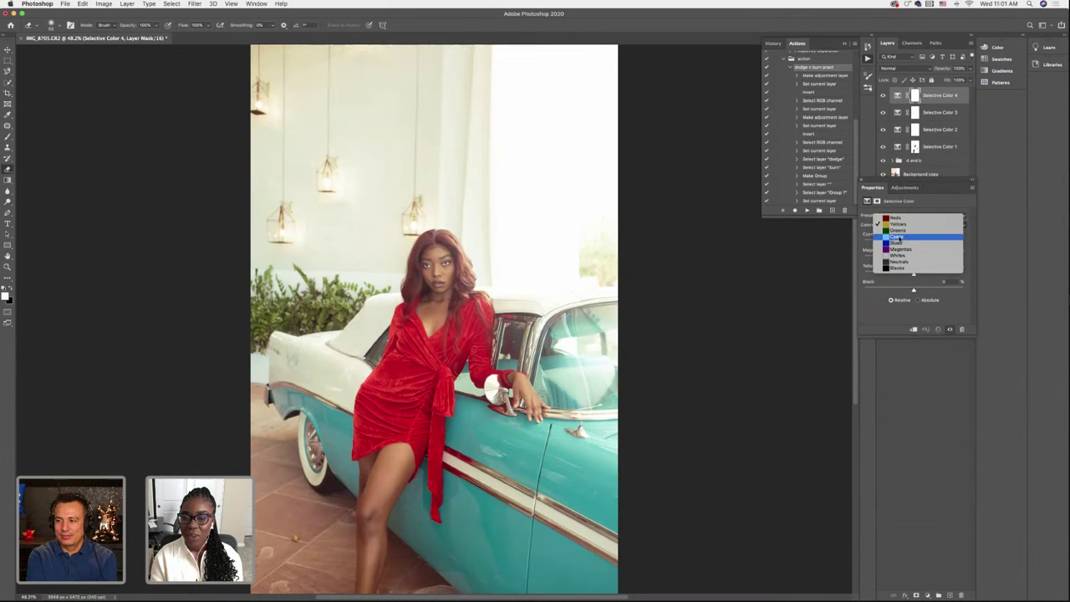
pyautogui.click(899, 238)
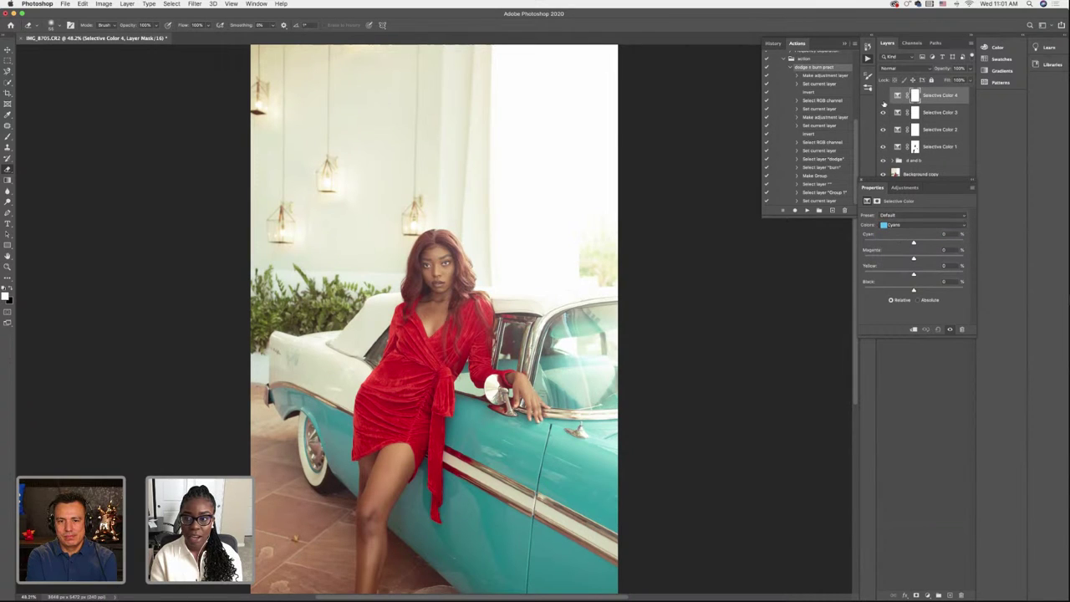
pyautogui.moveTo(884, 102); pyautogui.dragTo(884, 151)
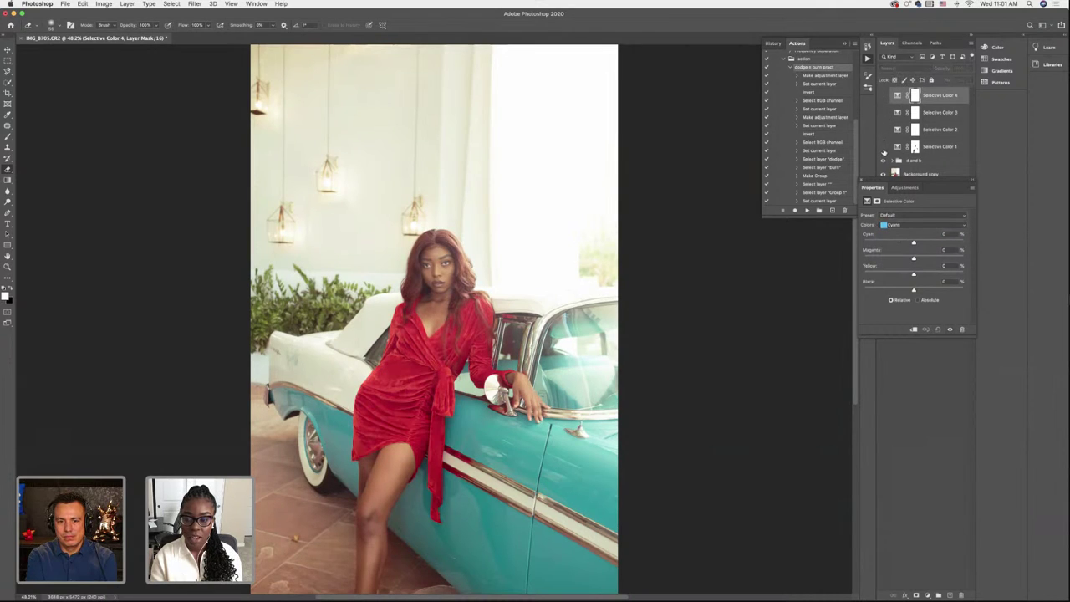
pyautogui.click(882, 148)
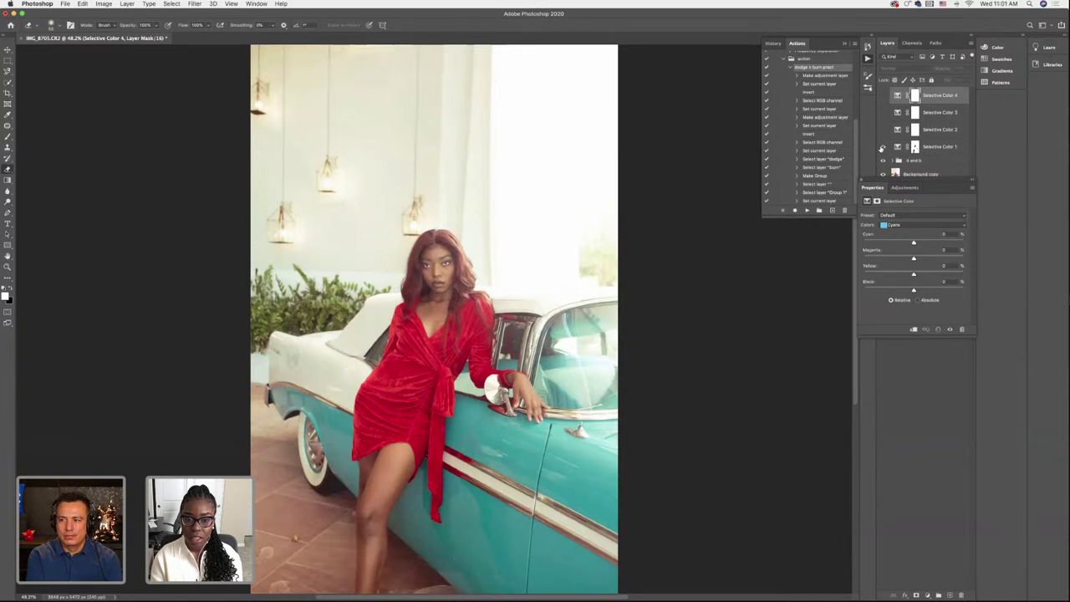
pyautogui.click(882, 148)
pyautogui.click(882, 148)
pyautogui.click(883, 148)
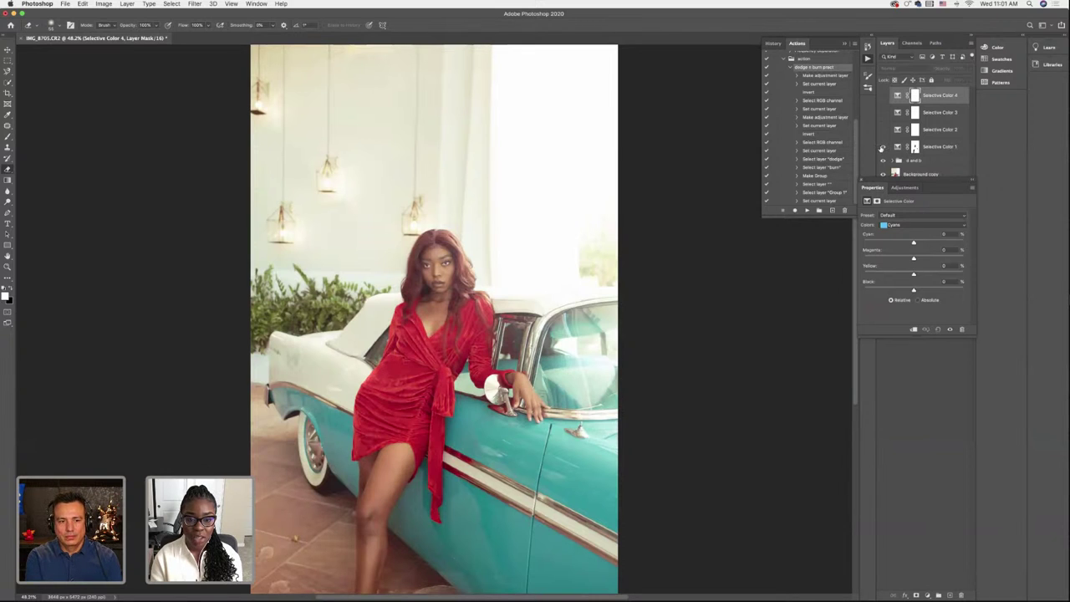
pyautogui.click(882, 148)
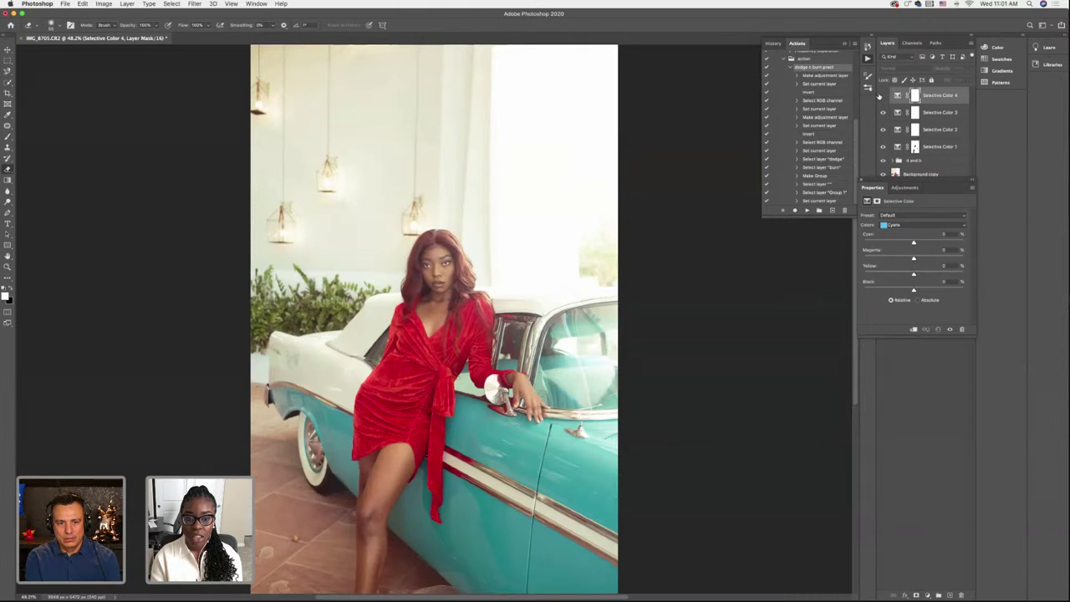
pyautogui.click(882, 96)
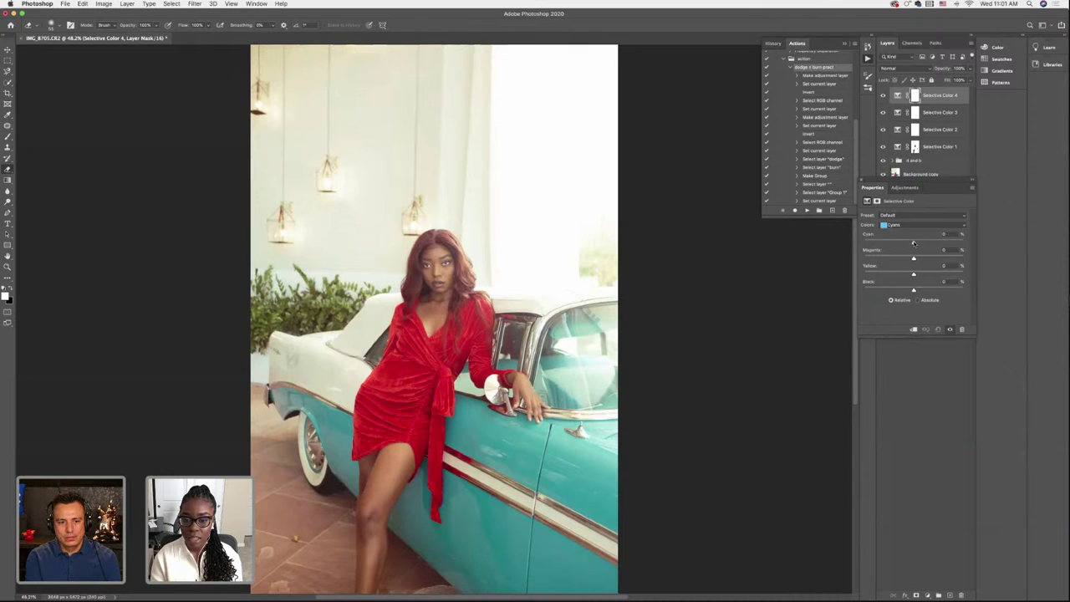
# Set the Cyans to roughly Cyan +34, Magenta −32, Yellow +12, Black +16
pyautogui.moveTo(914, 243); pyautogui.dragTo(924, 291)
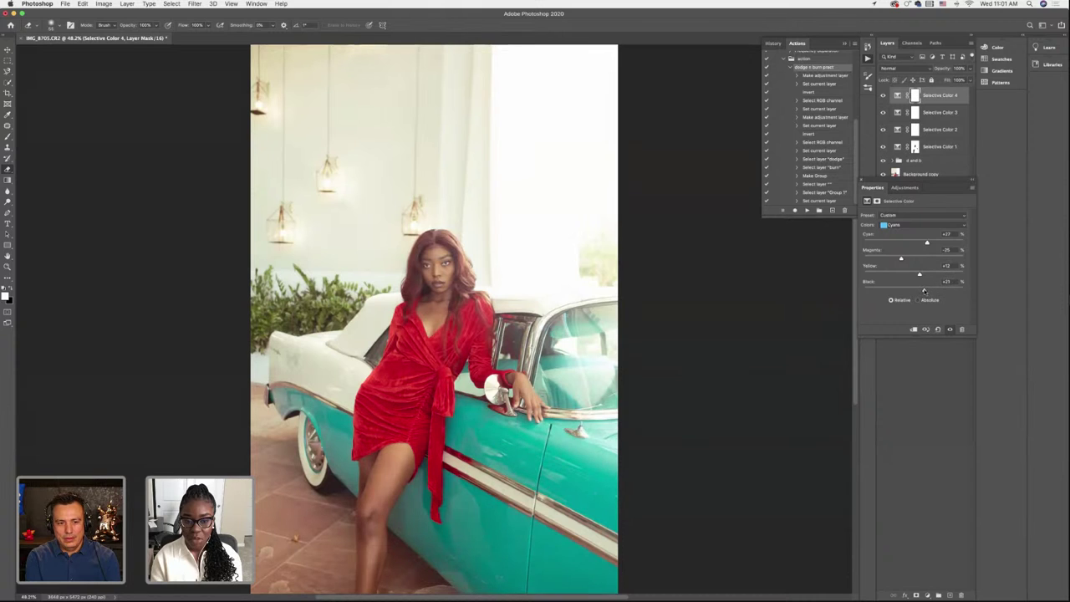
pyautogui.moveTo(926, 243); pyautogui.dragTo(925, 244)
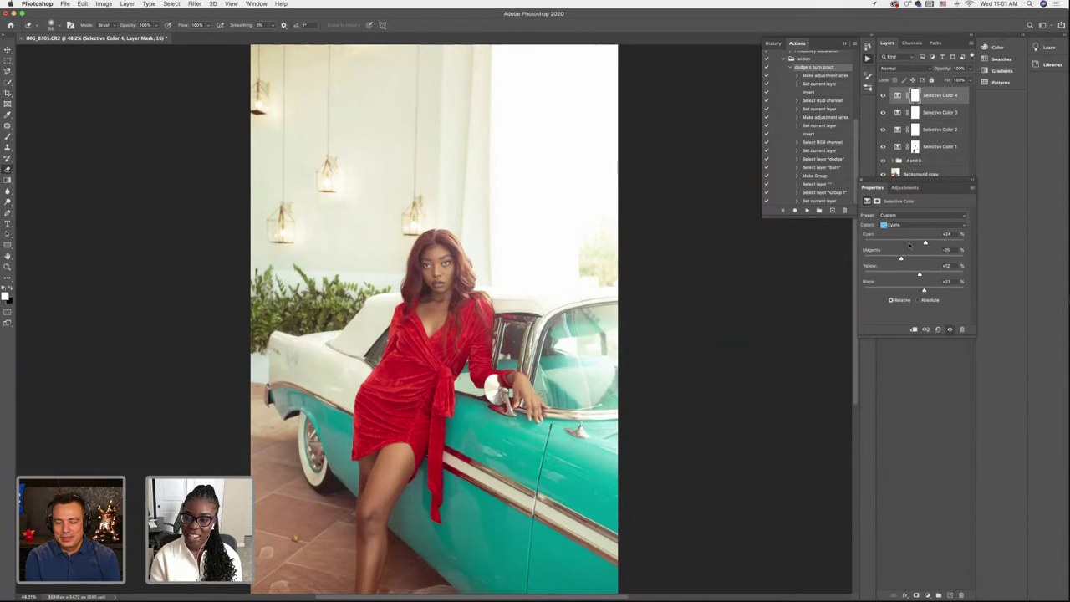
pyautogui.moveTo(903, 260); pyautogui.dragTo(898, 259)
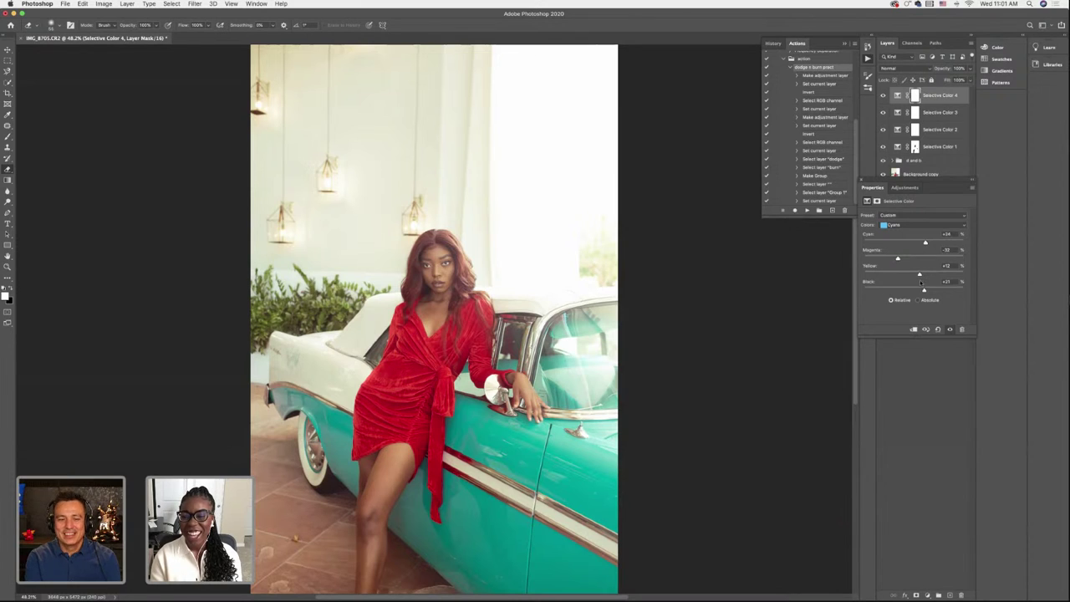
pyautogui.moveTo(925, 290); pyautogui.dragTo(921, 290)
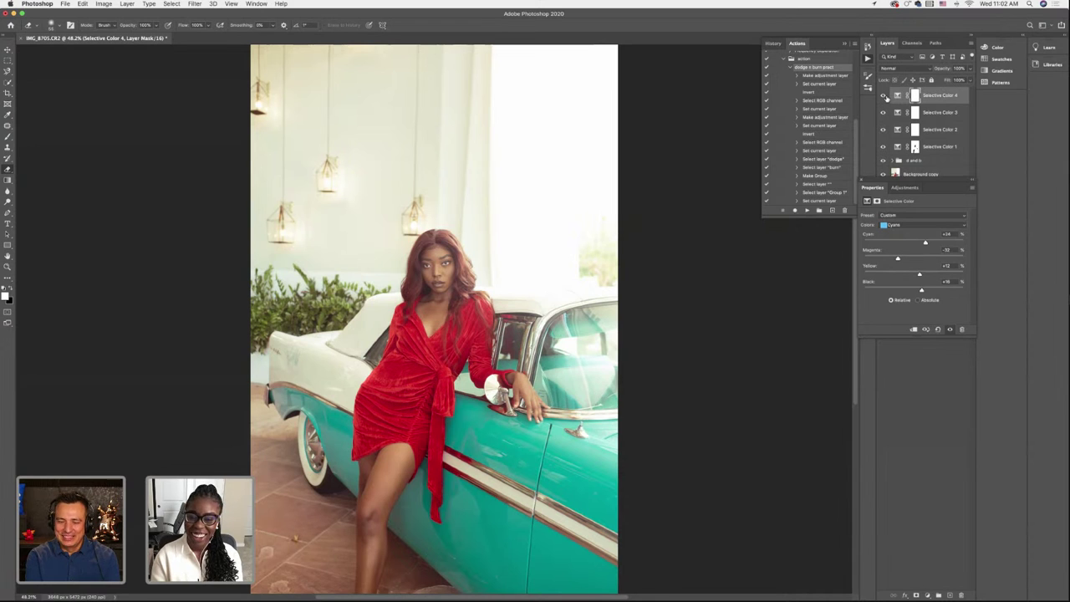
# Compare Selective Color 4 on and off, then retune Cyans to Magenta about −29, Yellow and Black near +13
pyautogui.click(883, 96)
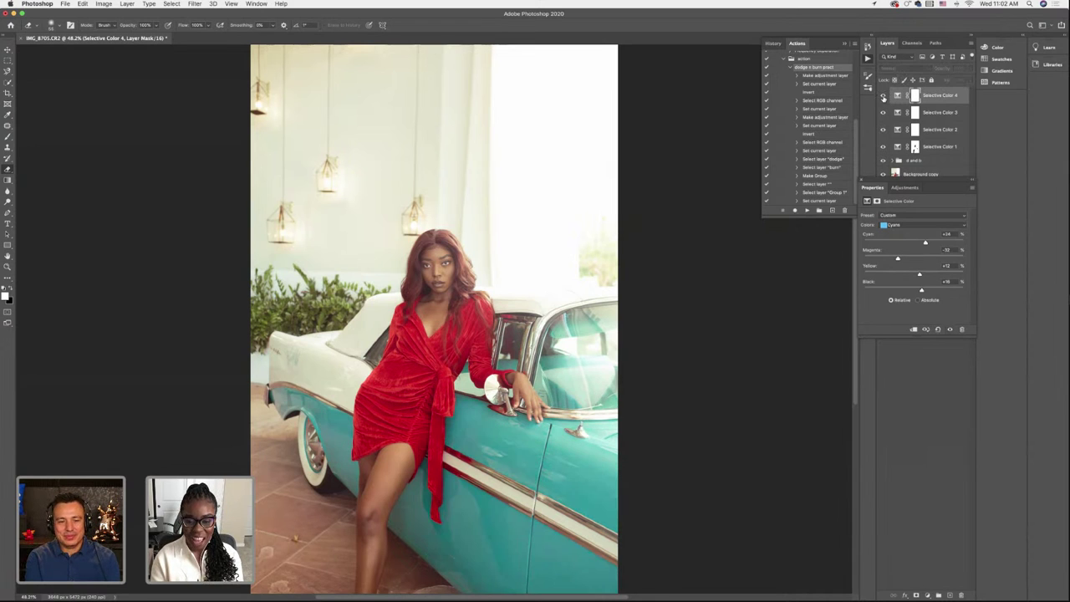
pyautogui.click(883, 97)
pyautogui.click(883, 96)
pyautogui.click(882, 96)
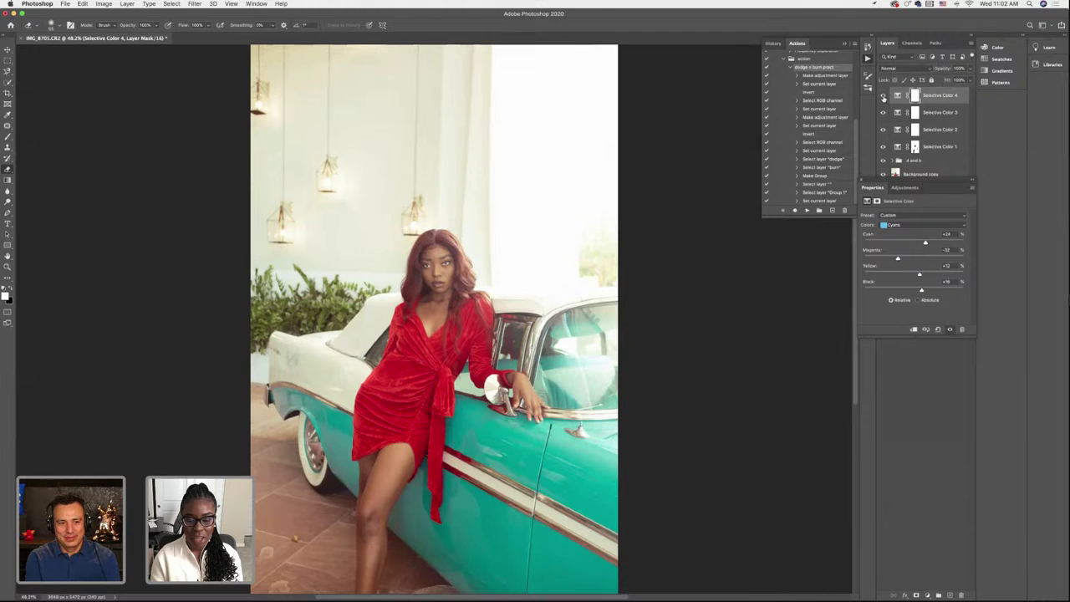
pyautogui.click(882, 96)
pyautogui.click(883, 96)
pyautogui.click(883, 96)
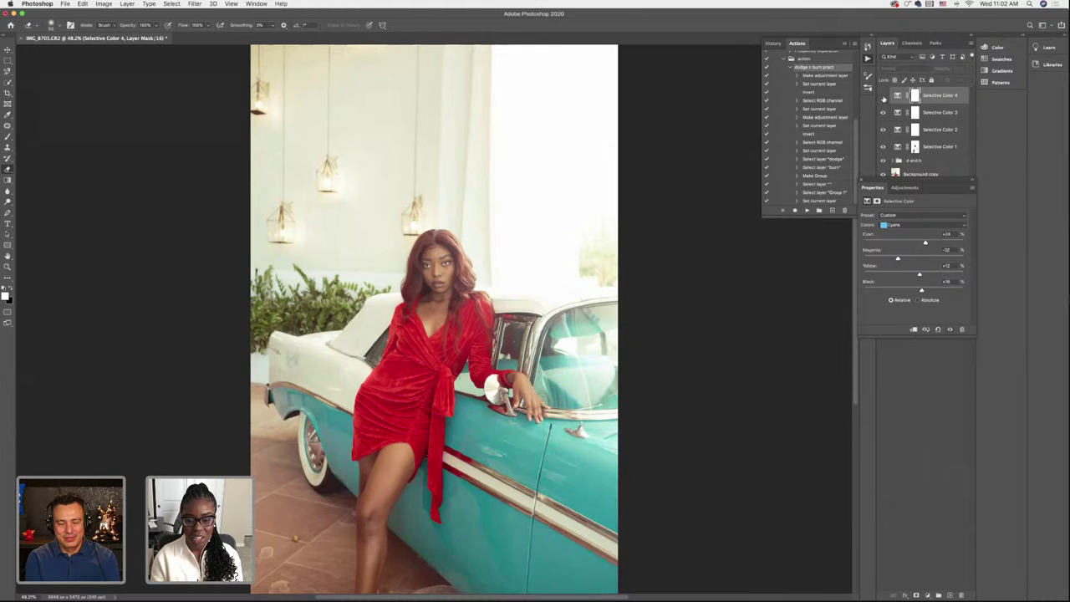
pyautogui.click(883, 96)
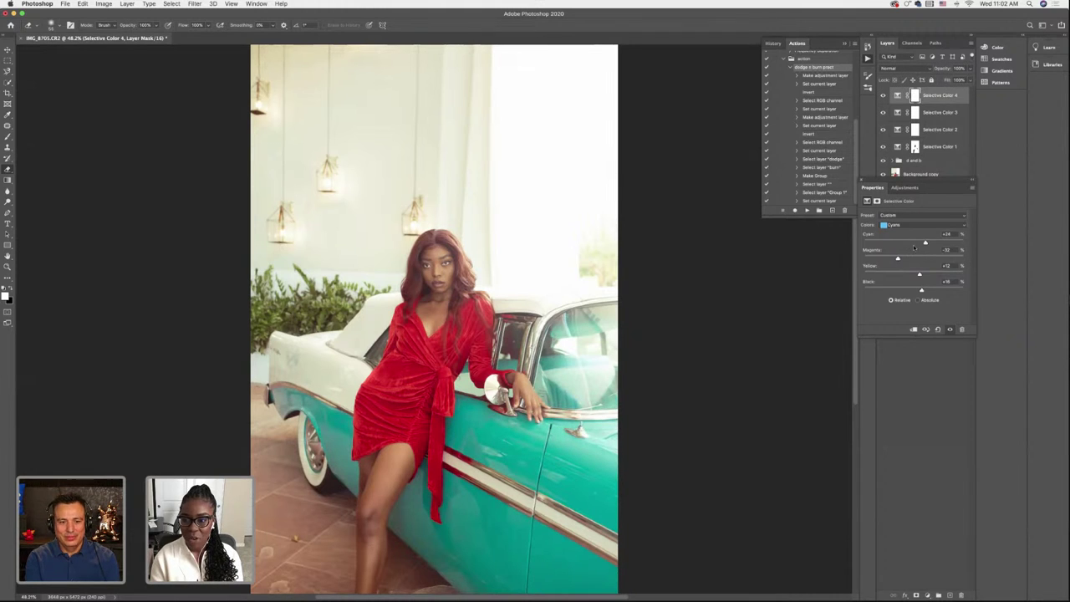
pyautogui.moveTo(926, 244); pyautogui.dragTo(917, 290)
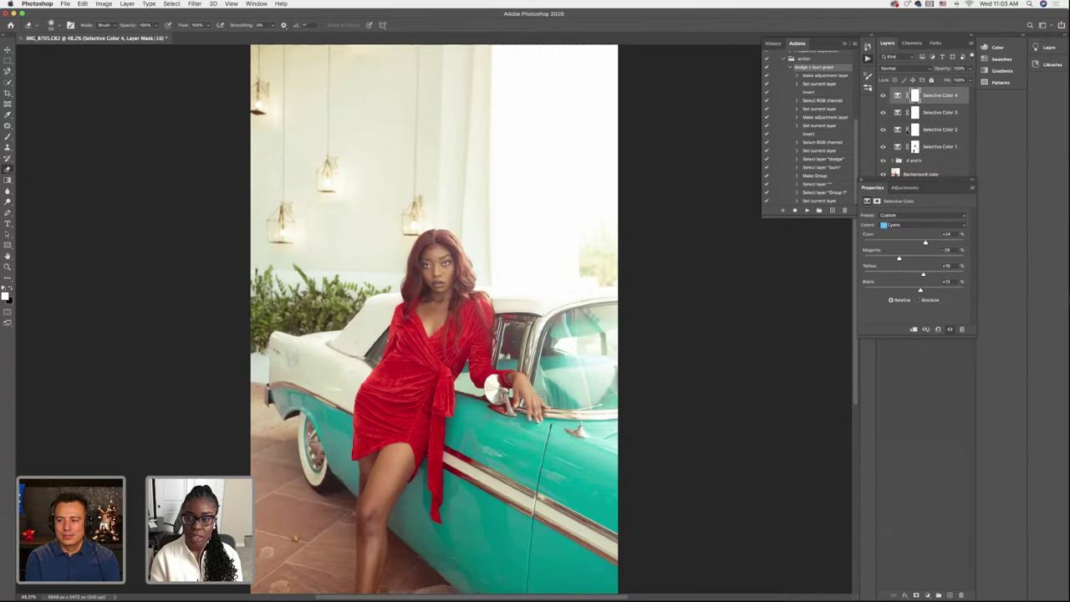
# Add Selective Color 5 on Whites with roughly Cyan +4, Magenta −29, Yellow −22
pyautogui.click(926, 595)
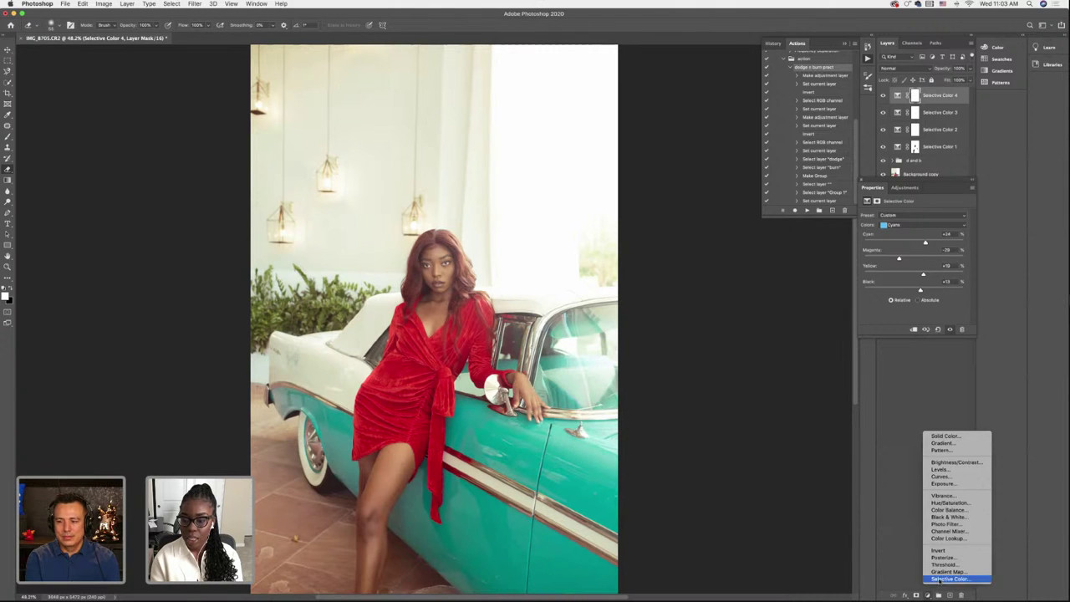
pyautogui.click(953, 576)
pyautogui.click(890, 225)
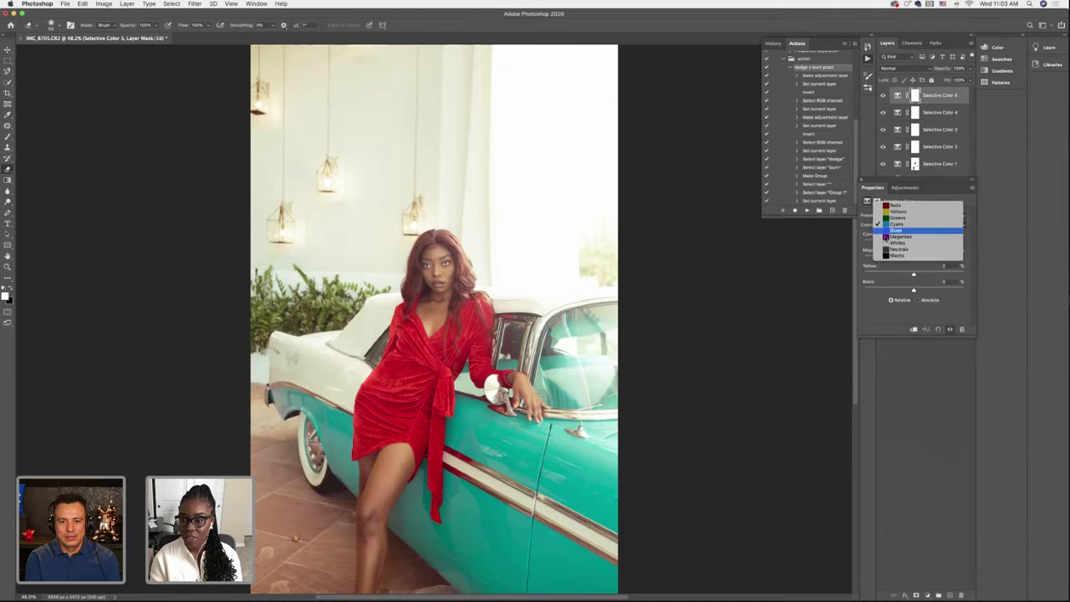
pyautogui.click(888, 246)
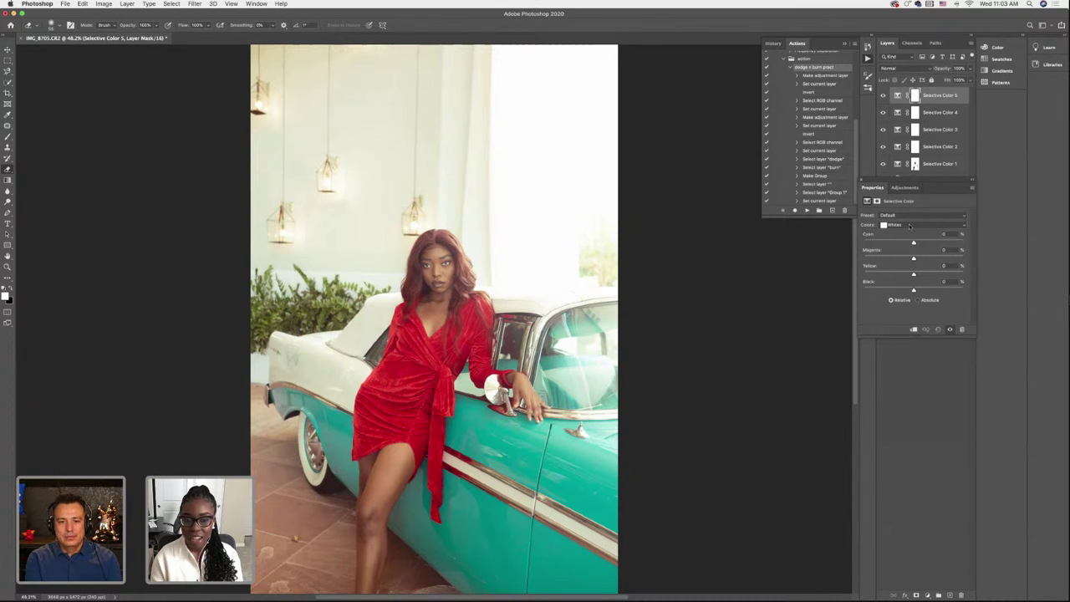
pyautogui.click(910, 225)
pyautogui.click(910, 226)
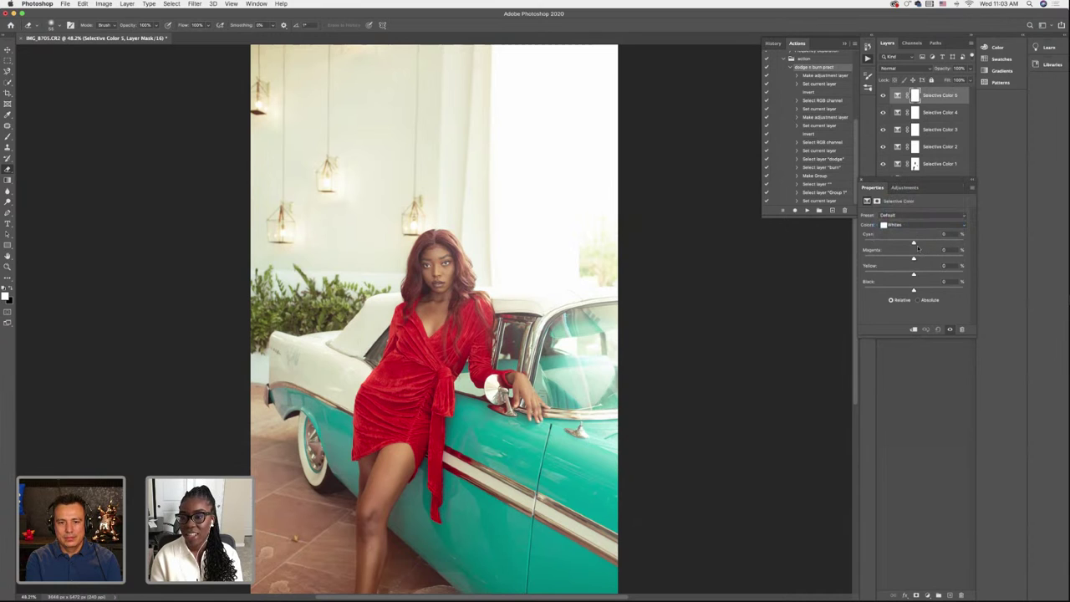
pyautogui.moveTo(914, 243); pyautogui.dragTo(903, 276)
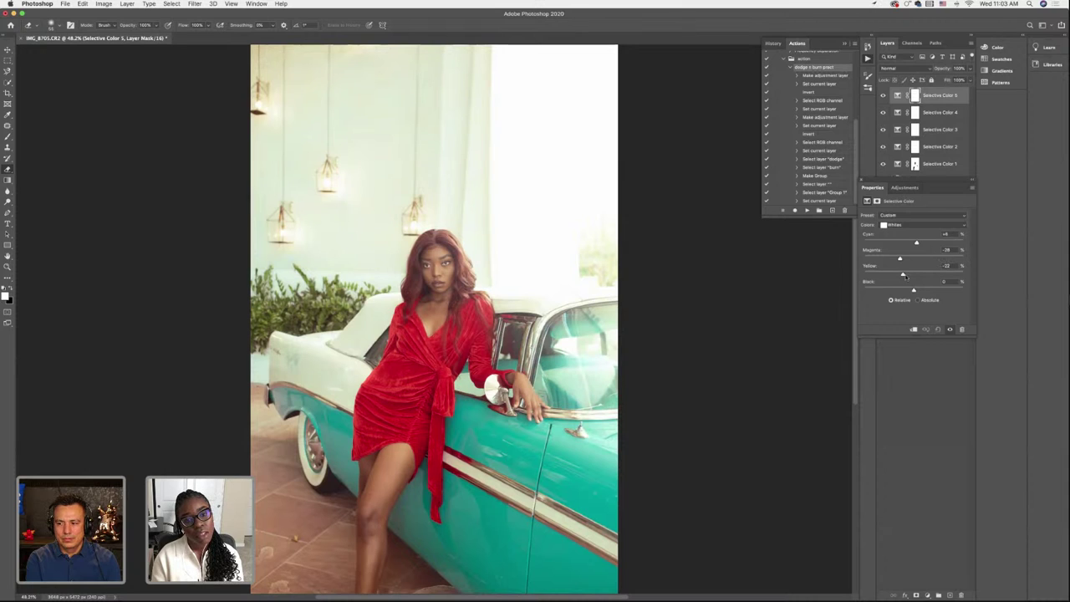
pyautogui.moveTo(928, 275); pyautogui.dragTo(902, 276)
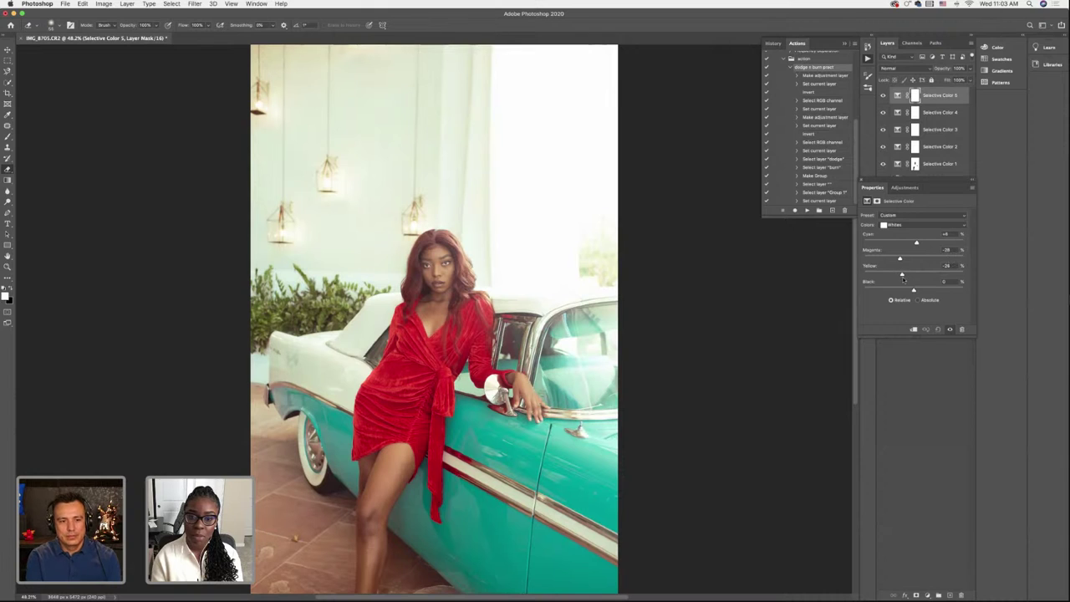
pyautogui.moveTo(900, 281); pyautogui.dragTo(904, 280)
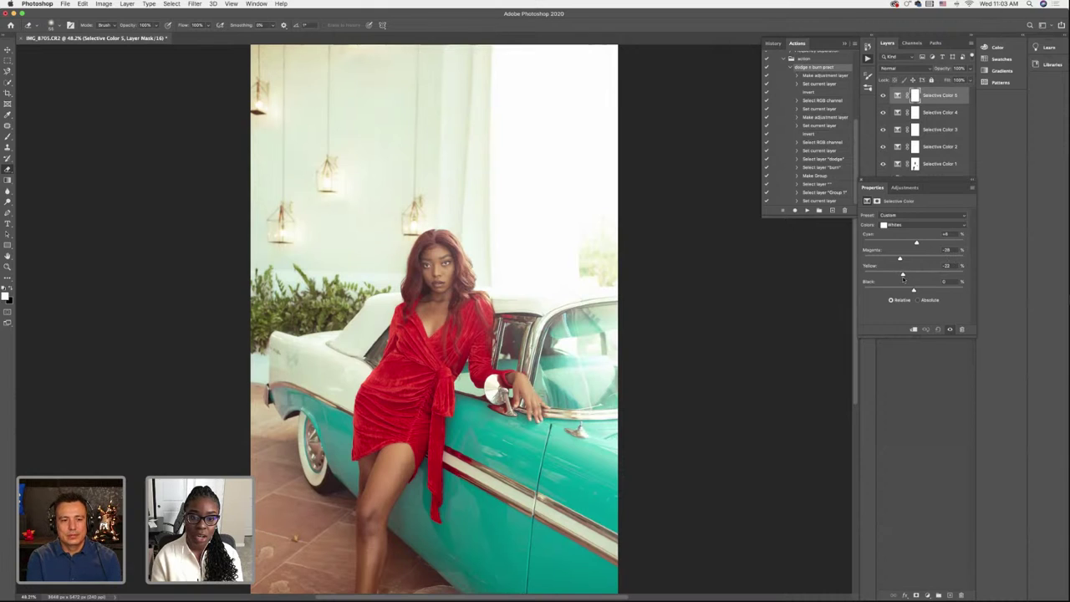
# Toggle Selective Color 5's visibility to compare the highlights before and after
pyautogui.click(884, 96)
pyautogui.click(884, 96)
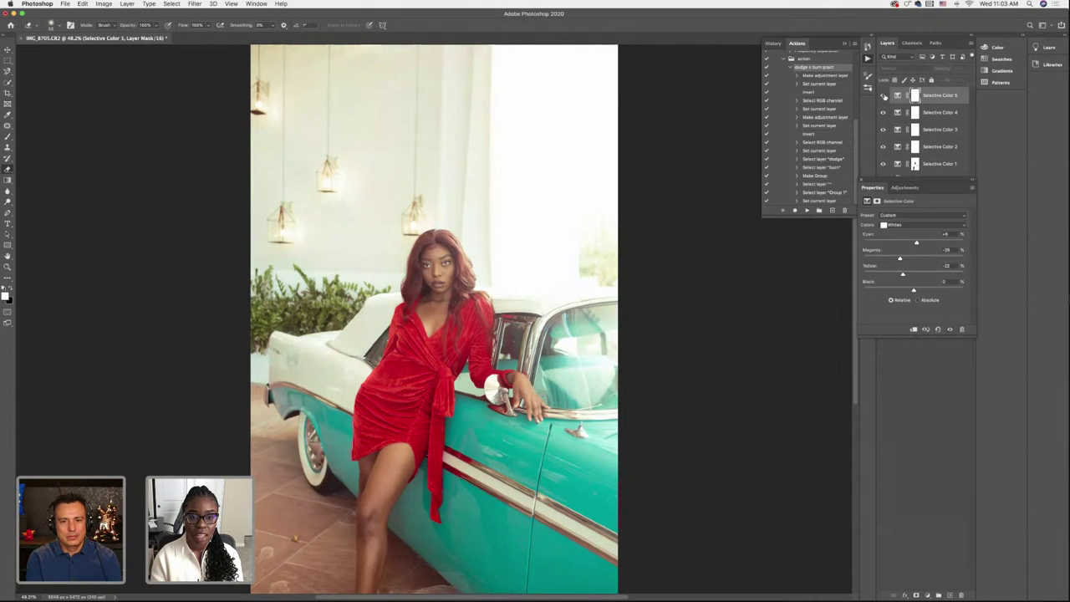
pyautogui.click(884, 96)
pyautogui.click(884, 96)
pyautogui.click(884, 96)
pyautogui.click(884, 96)
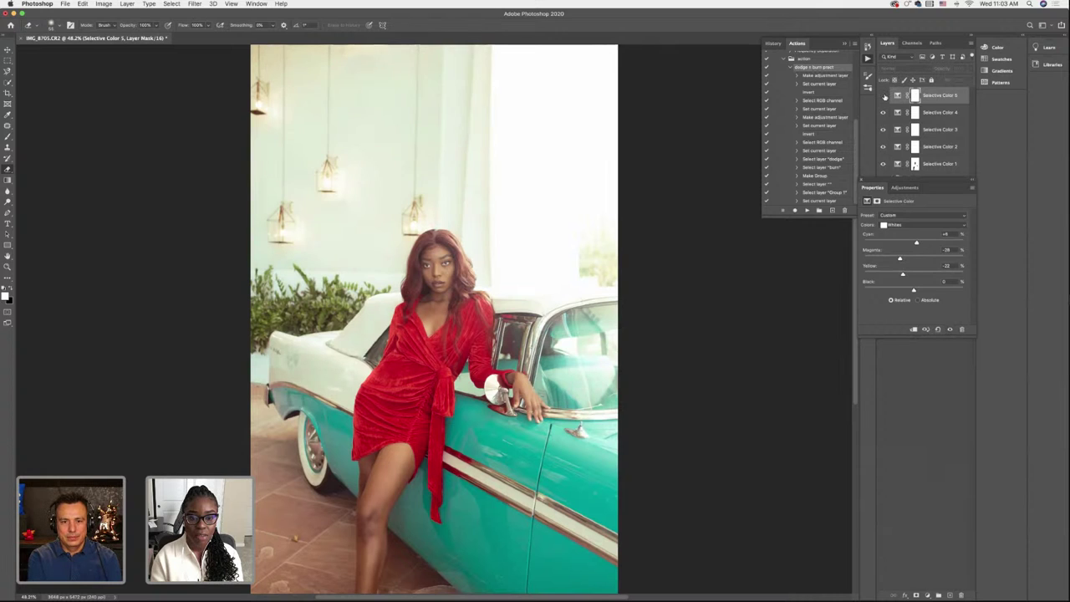
pyautogui.click(883, 96)
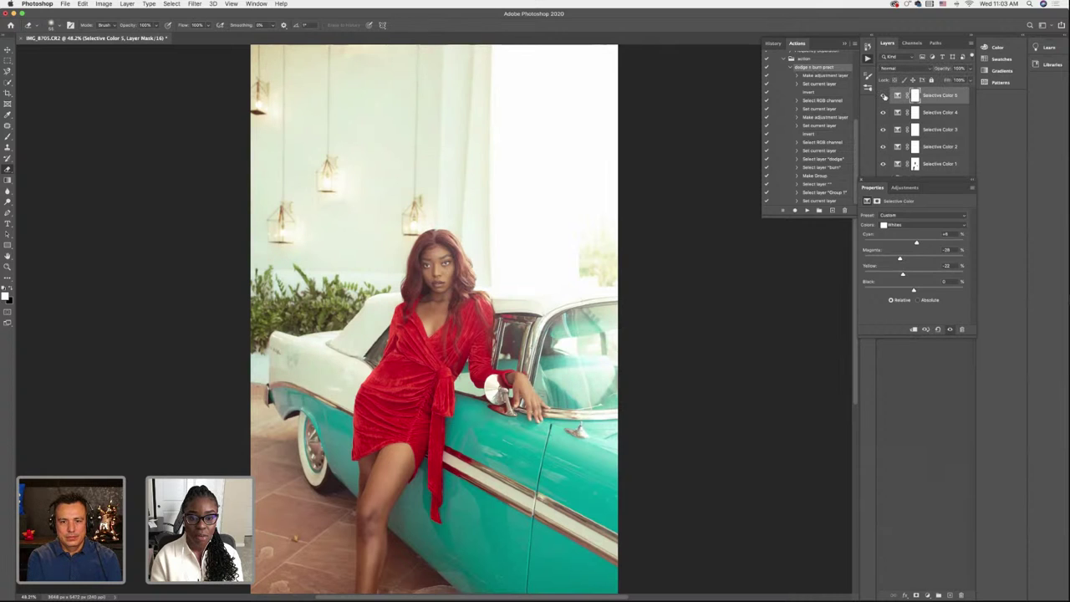
# Add Selective Color 6 targeting Blacks, about Cyan +1, Magenta +8, Yellow −10
pyautogui.click(928, 596)
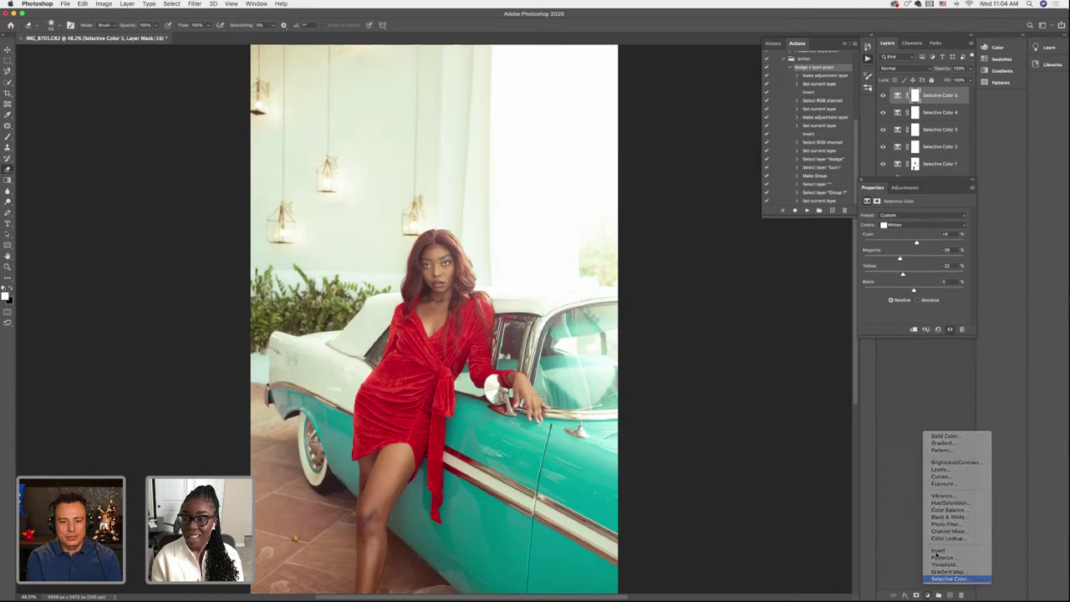
pyautogui.click(953, 578)
pyautogui.click(899, 225)
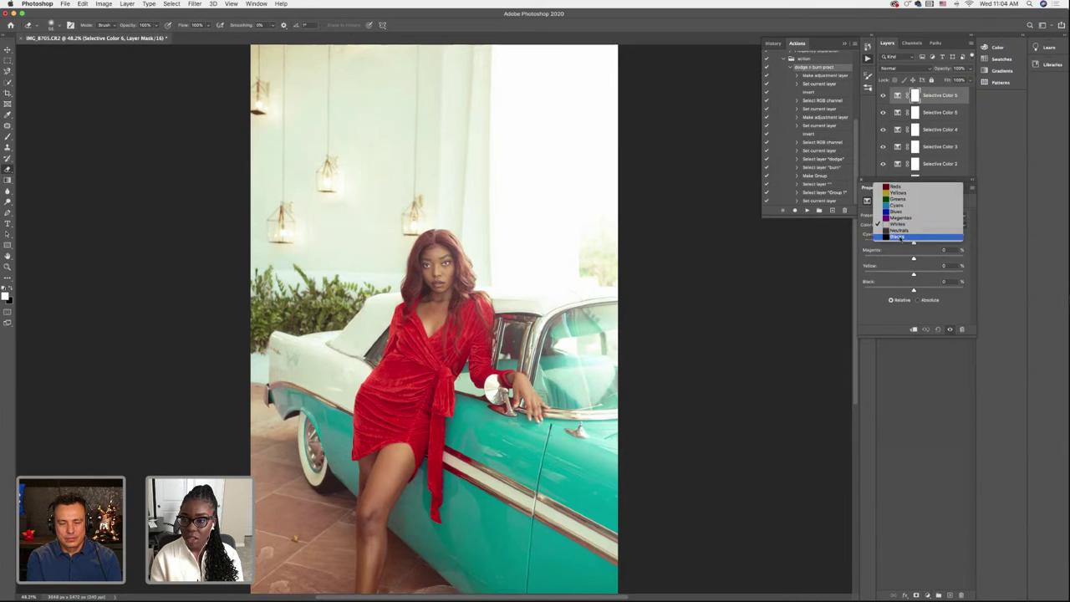
pyautogui.click(912, 240)
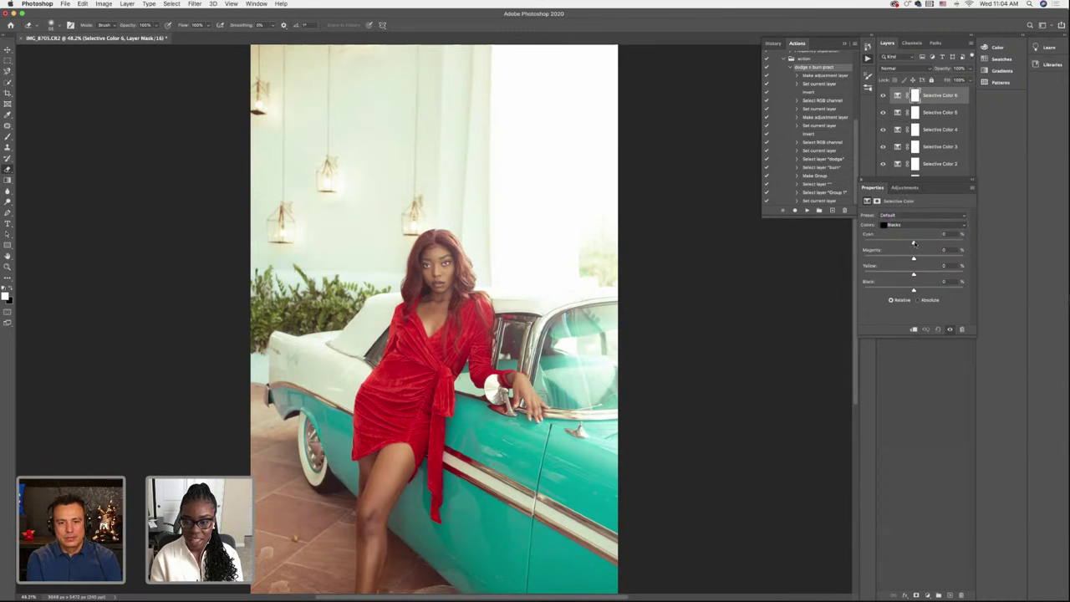
pyautogui.moveTo(913, 243); pyautogui.dragTo(909, 276)
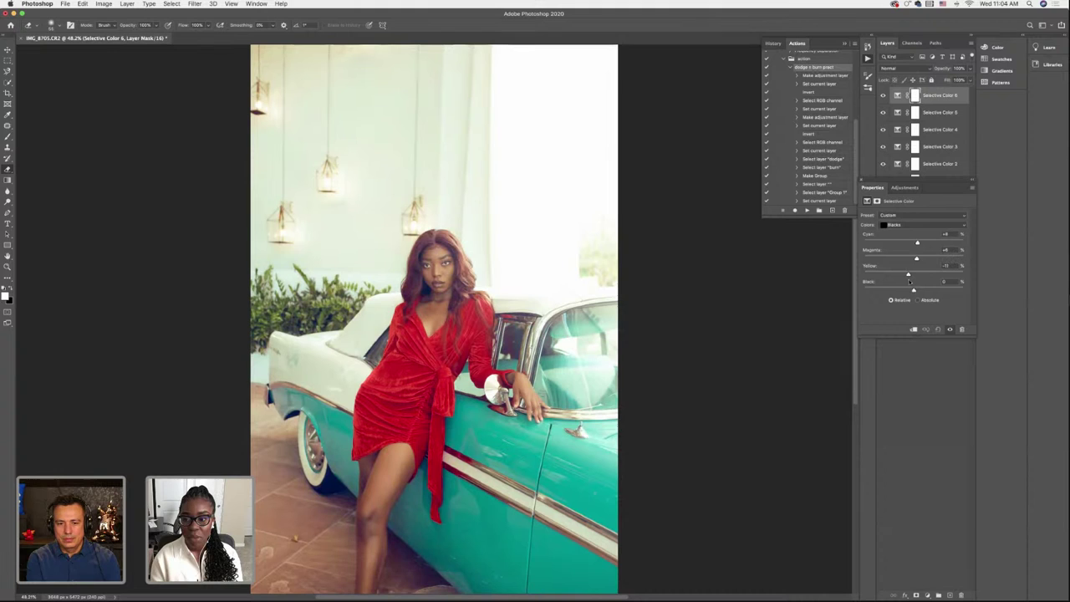
# Lower Selective Color 6 to about 64%, trim the Blacks' cyan, and select Selective Color 1–6
pyautogui.click(967, 77)
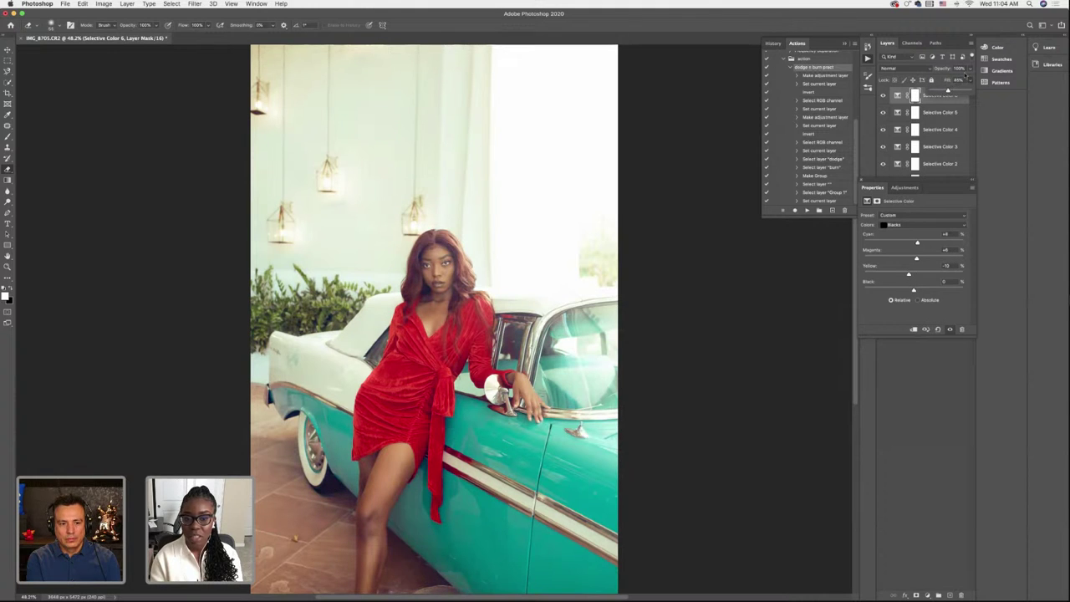
pyautogui.click(954, 78)
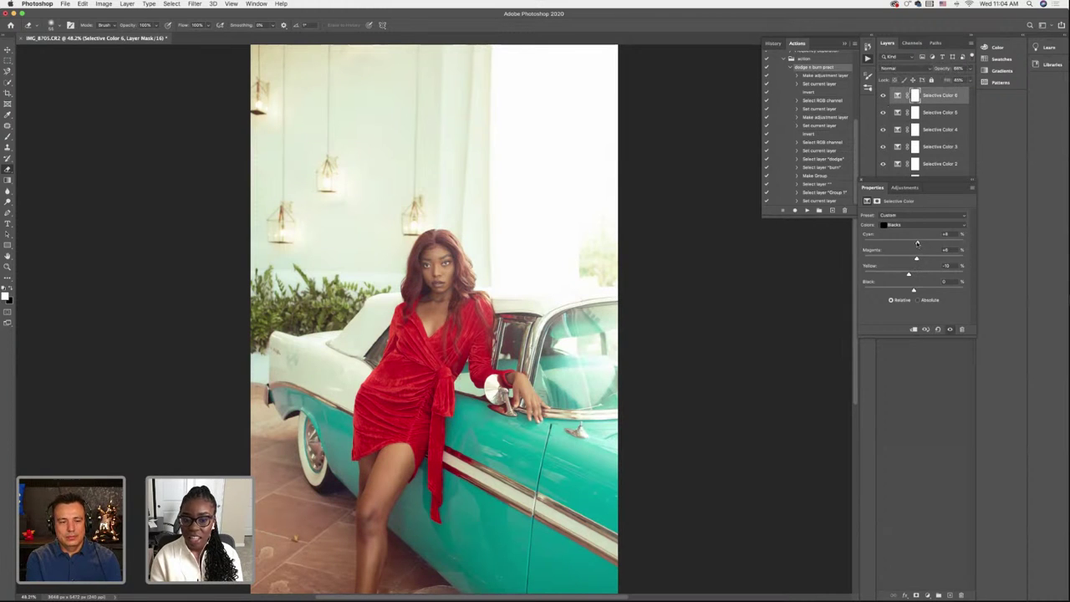
pyautogui.moveTo(917, 243); pyautogui.dragTo(914, 243)
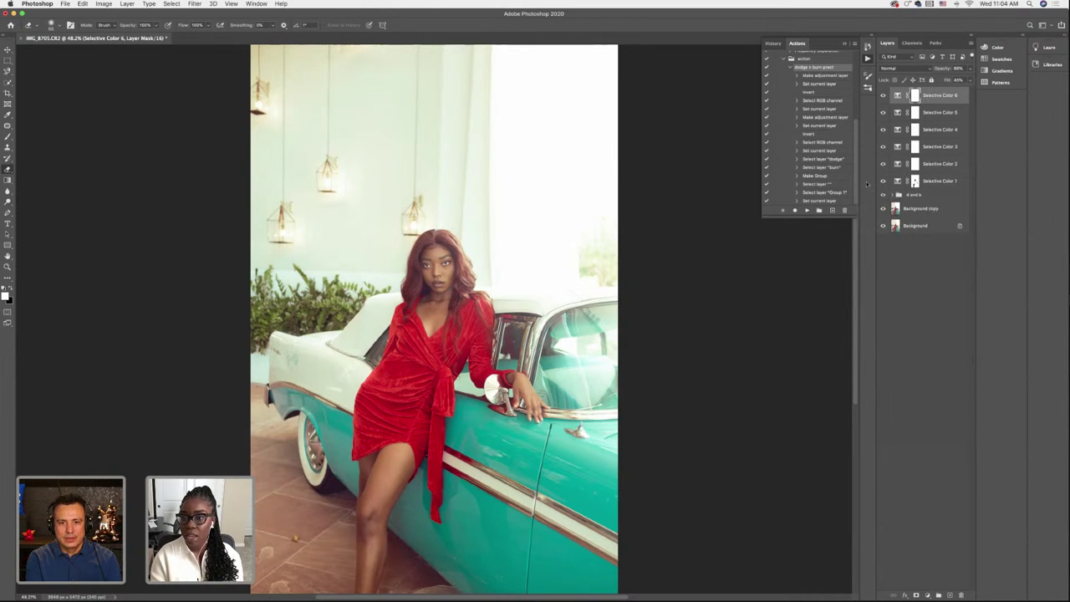
pyautogui.keyDown('shift'); pyautogui.click(936, 181); pyautogui.keyUp('shift')
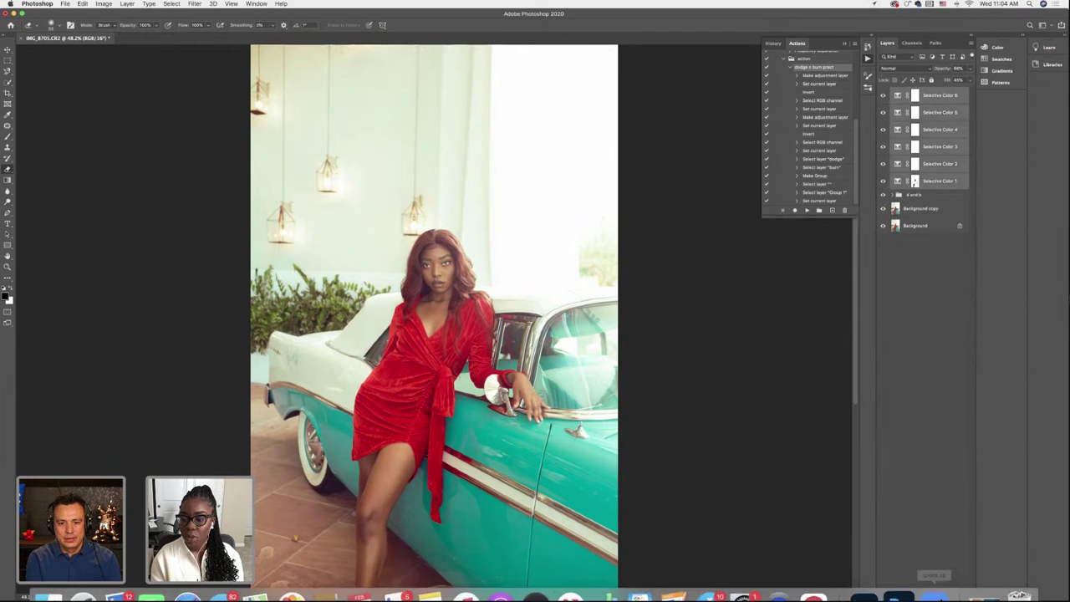
# Group the six Selective Color layers into Group 1 and compare the graded and ungraded image
pyautogui.click(938, 595)
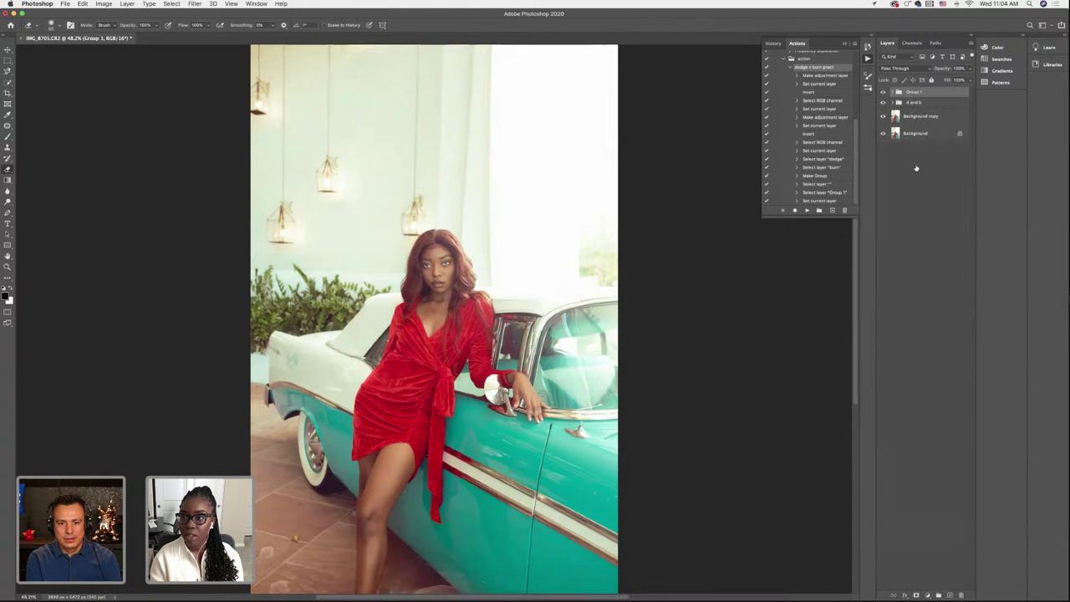
pyautogui.click(884, 92)
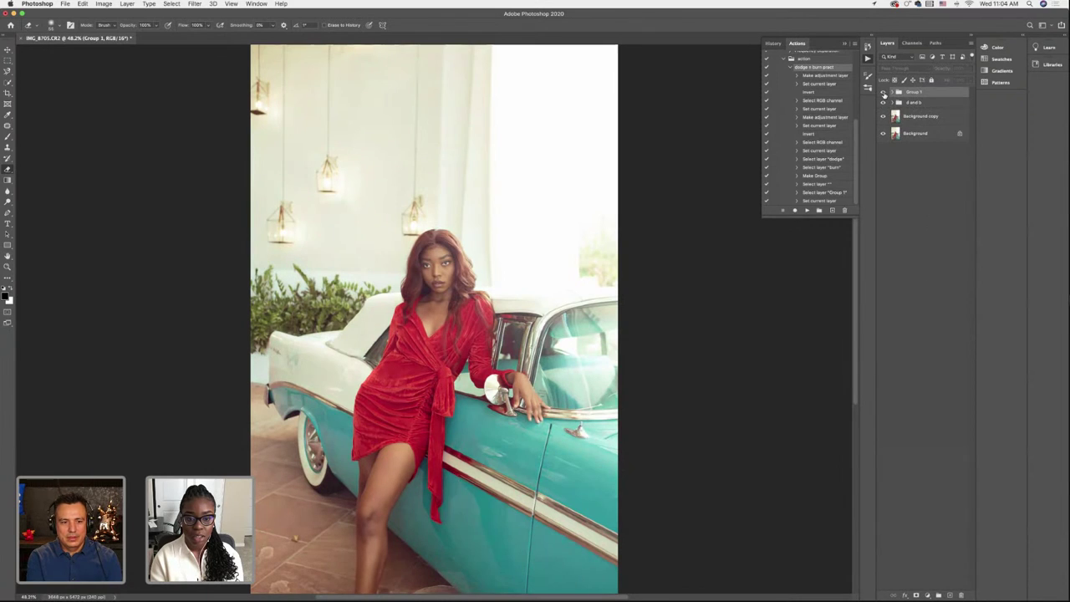
pyautogui.click(883, 92)
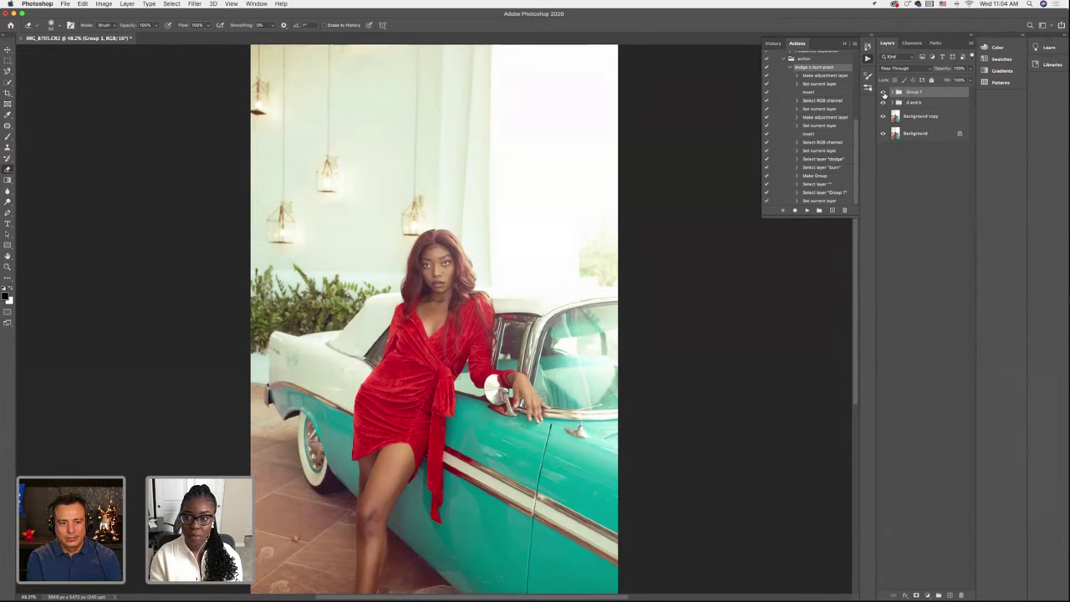
pyautogui.click(884, 92)
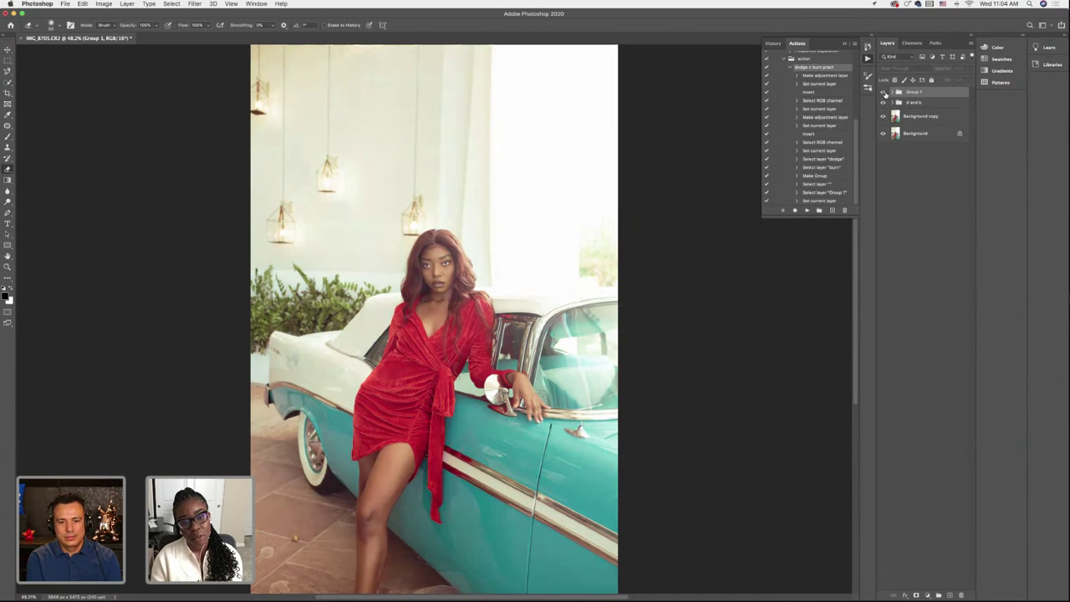
pyautogui.click(884, 92)
pyautogui.click(884, 92)
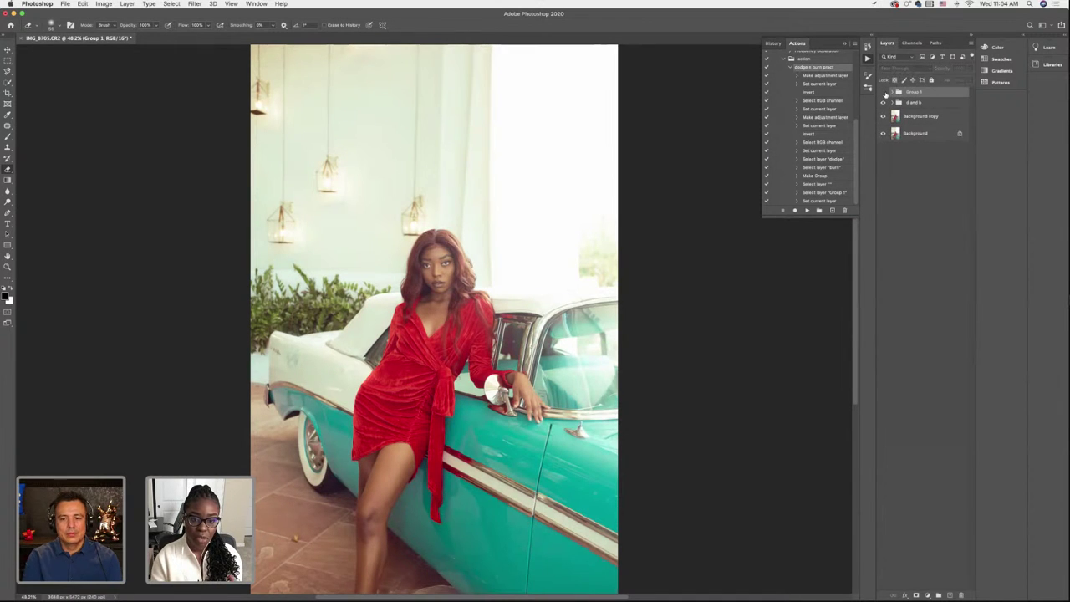
pyautogui.click(884, 92)
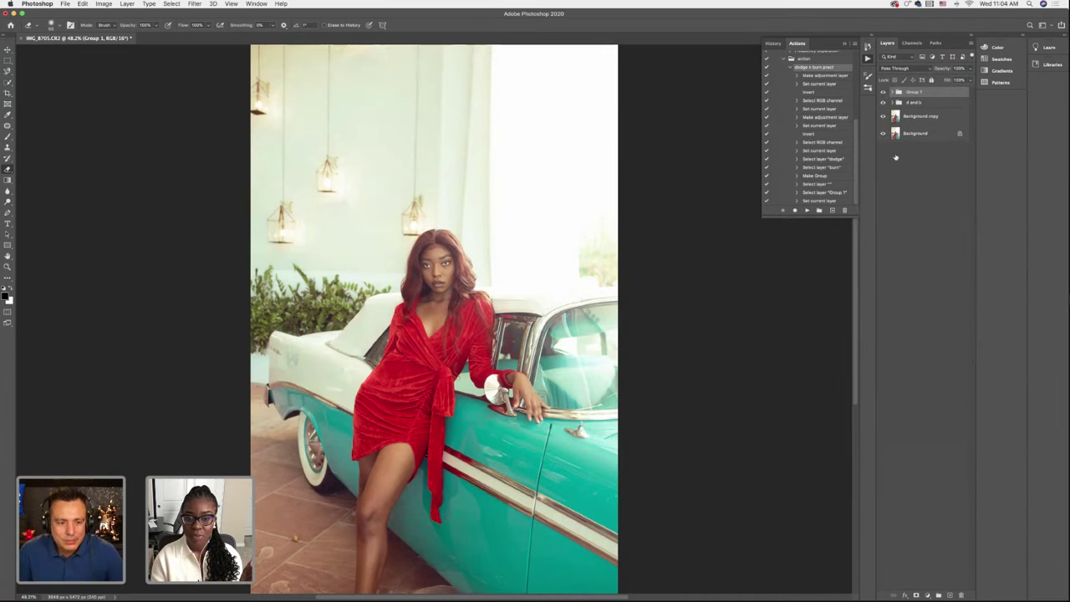
pyautogui.click(927, 594)
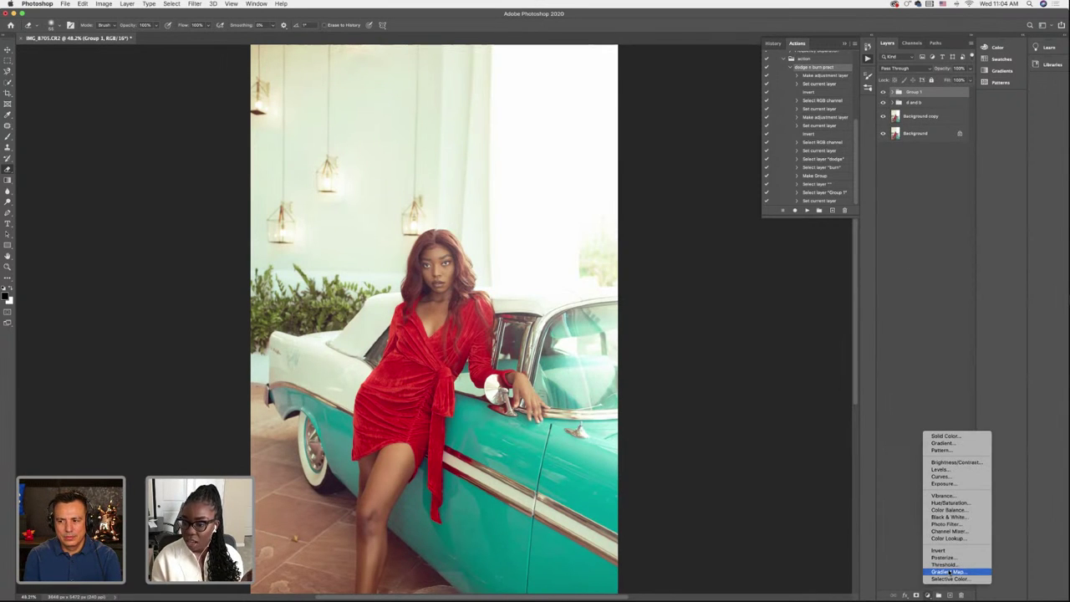
# Add Hue/Saturation 1 on the Reds with Hue about −3 and Saturation +11
pyautogui.click(954, 503)
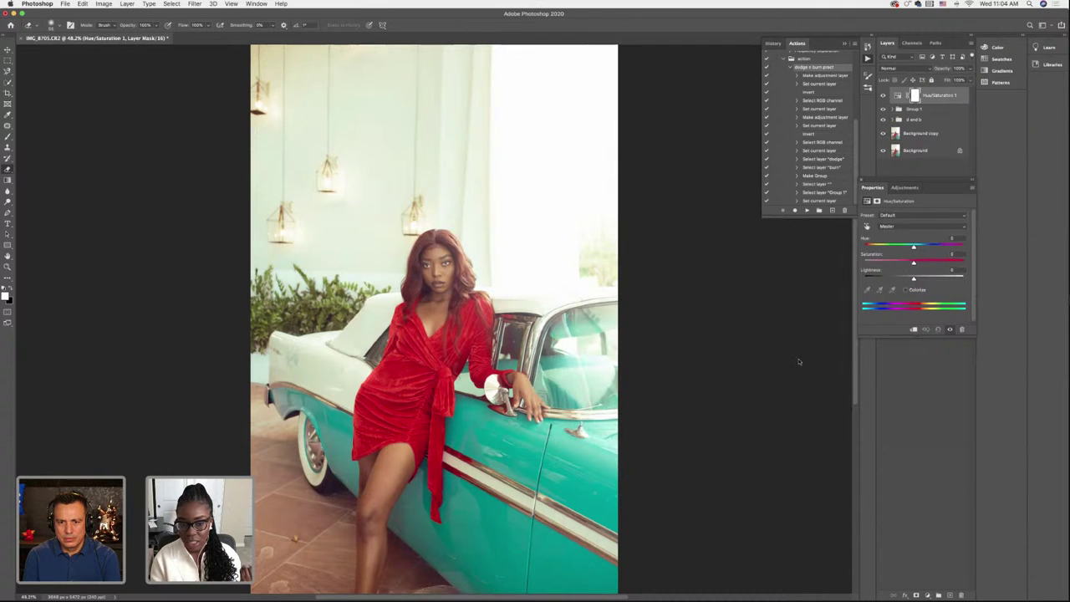
pyautogui.click(893, 227)
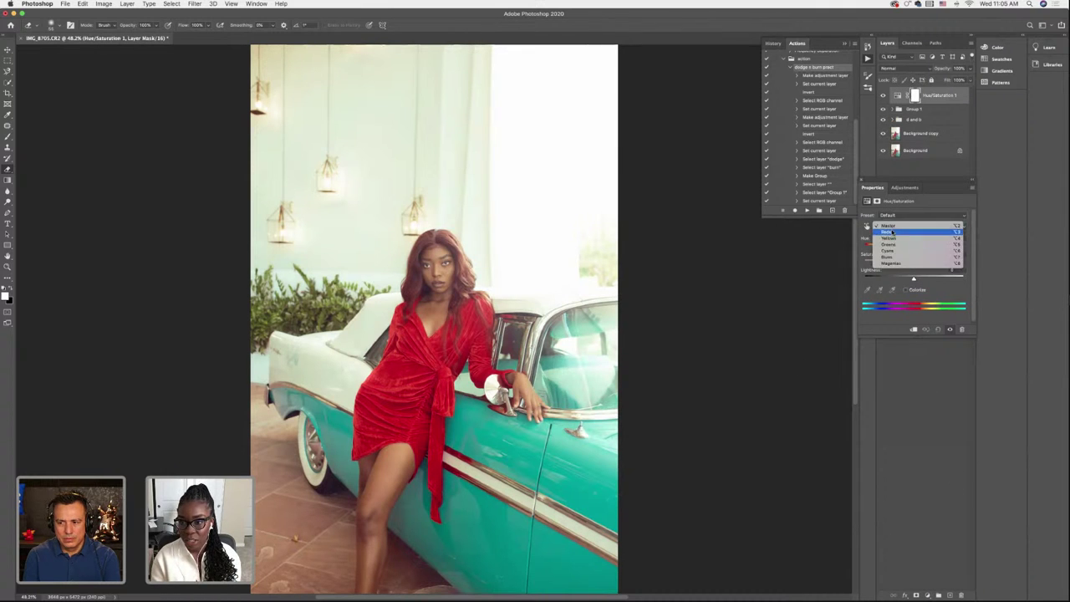
pyautogui.click(895, 236)
pyautogui.moveTo(914, 248); pyautogui.dragTo(878, 248)
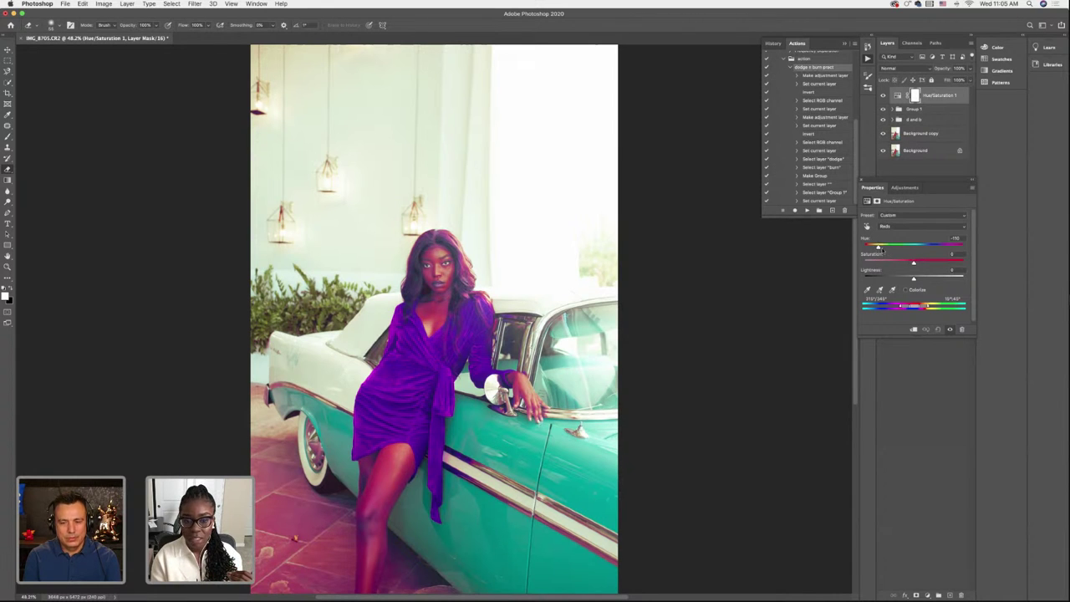
pyautogui.moveTo(879, 248); pyautogui.dragTo(920, 264)
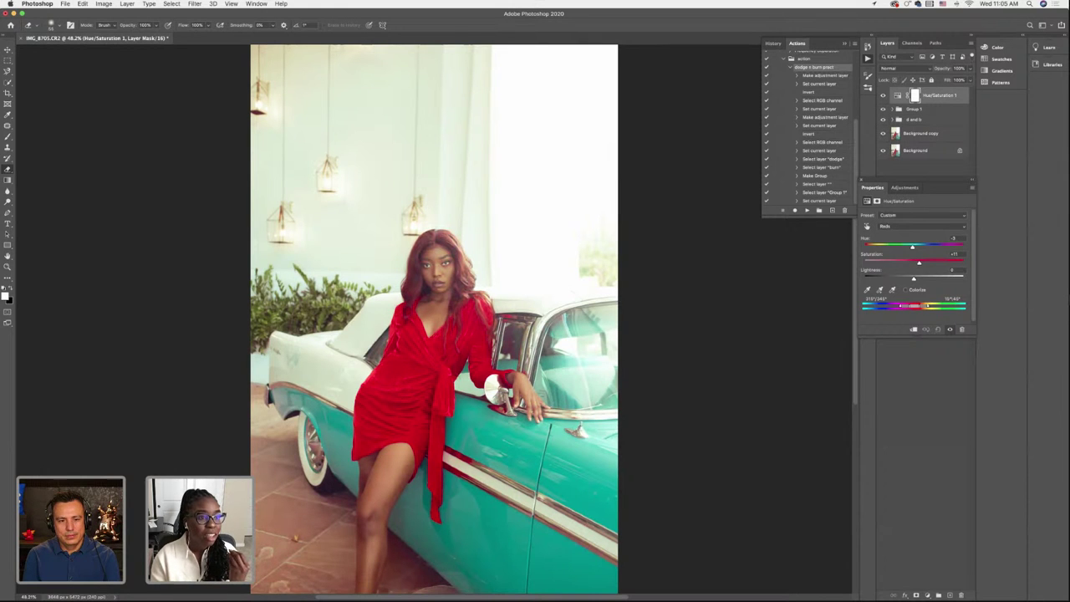
# Show the Hue/Saturation 1 mask as a red overlay and paint it over her hair and face
pyautogui.click(52, 25)
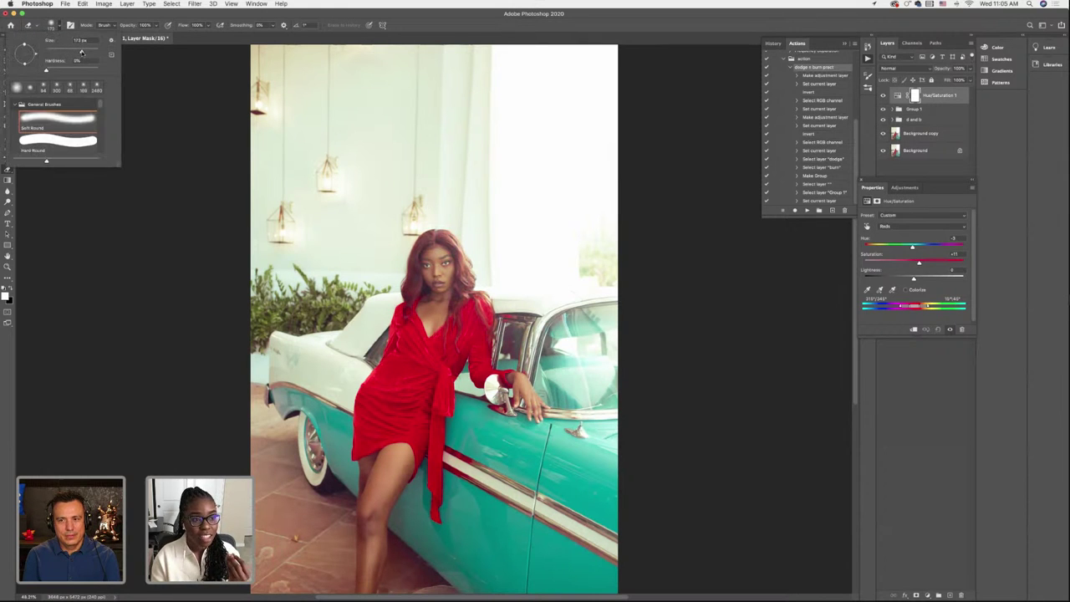
pyautogui.press('Return')
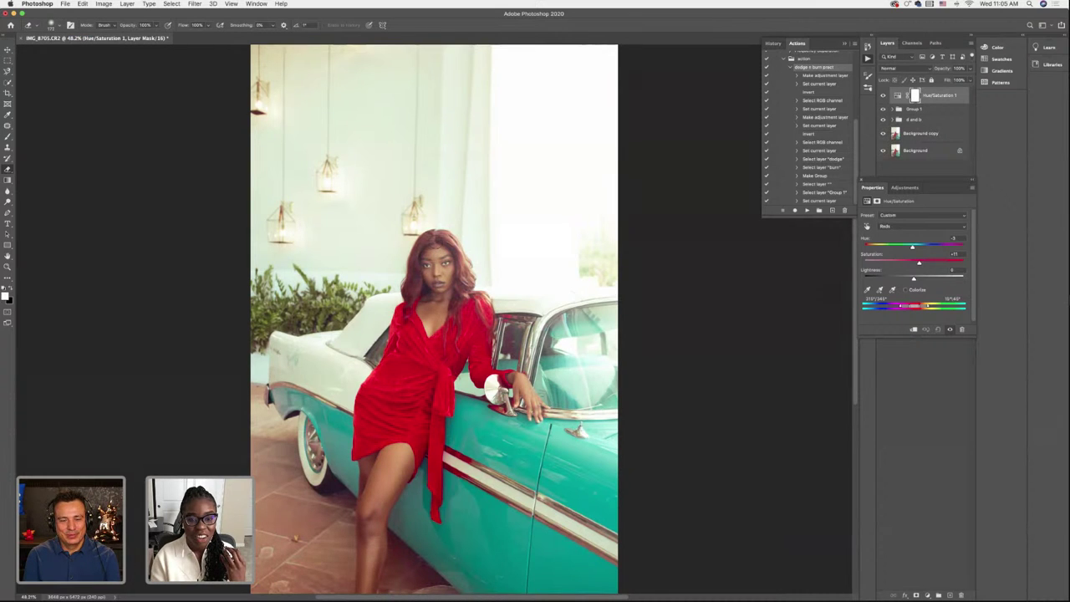
pyautogui.press('\\')
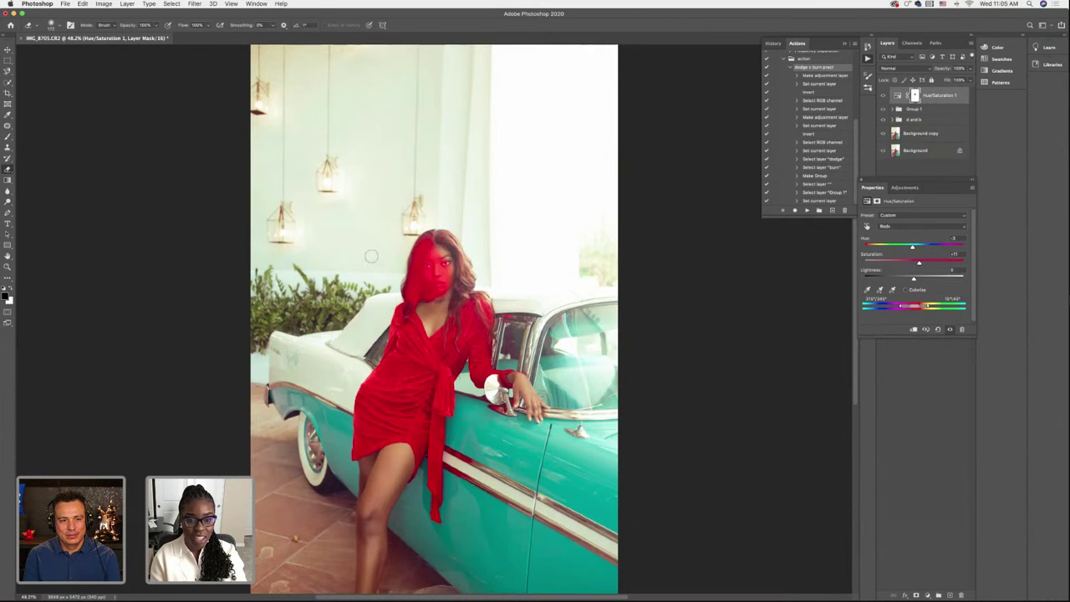
pyautogui.press('x')
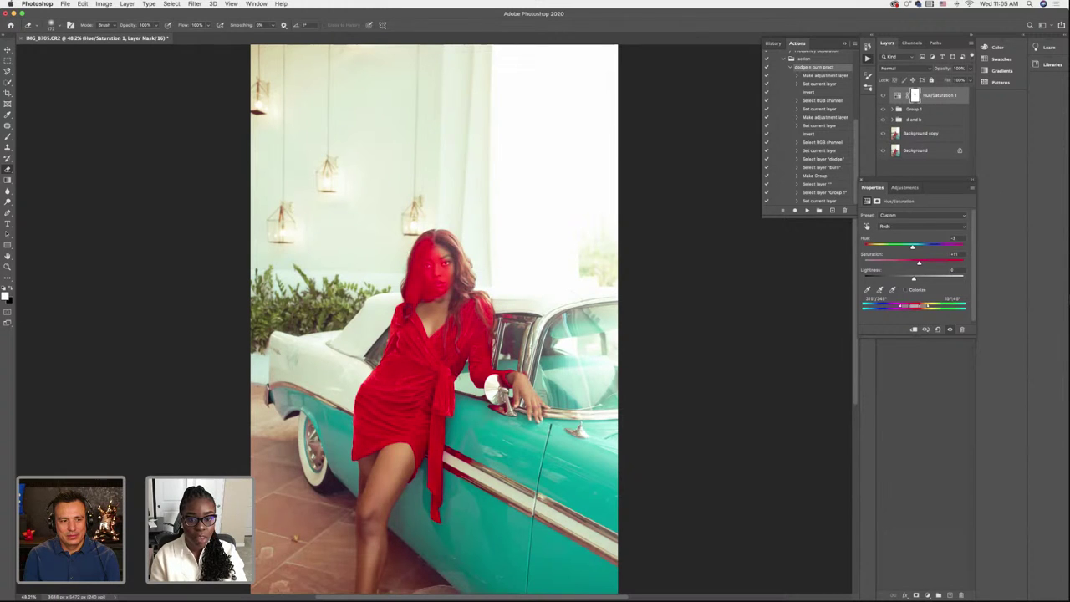
pyautogui.moveTo(444, 253)
pyautogui.mouseDown()
pyautogui.moveTo(452, 241)
pyautogui.moveTo(430, 233)
pyautogui.moveTo(464, 263)
pyautogui.moveTo(423, 322)
pyautogui.moveTo(433, 333)
pyautogui.moveTo(445, 320)
pyautogui.mouseUp()
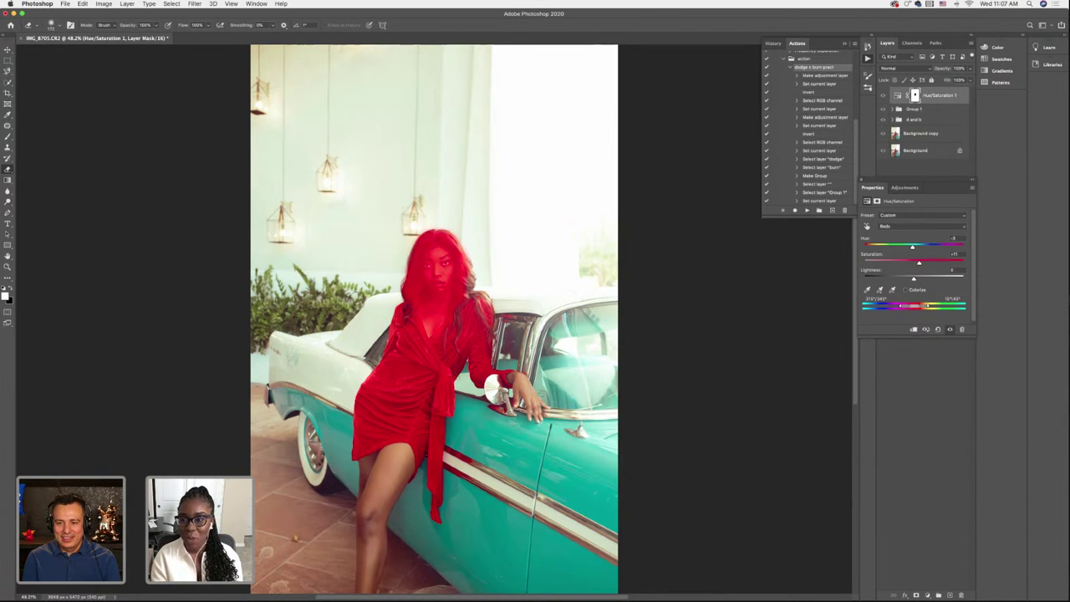
pyautogui.click(381, 279)
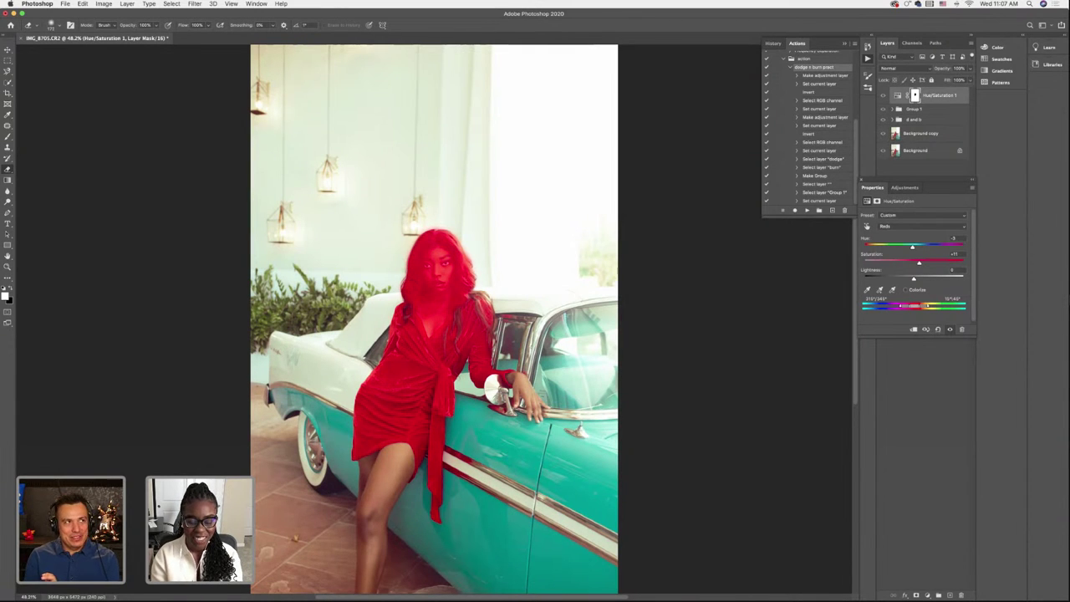
# Shrink the brush to about 53 px and extend the mask over the hair strands on the right
pyautogui.scroll(2, 437, 333)
pyautogui.scroll(3, 438, 333)
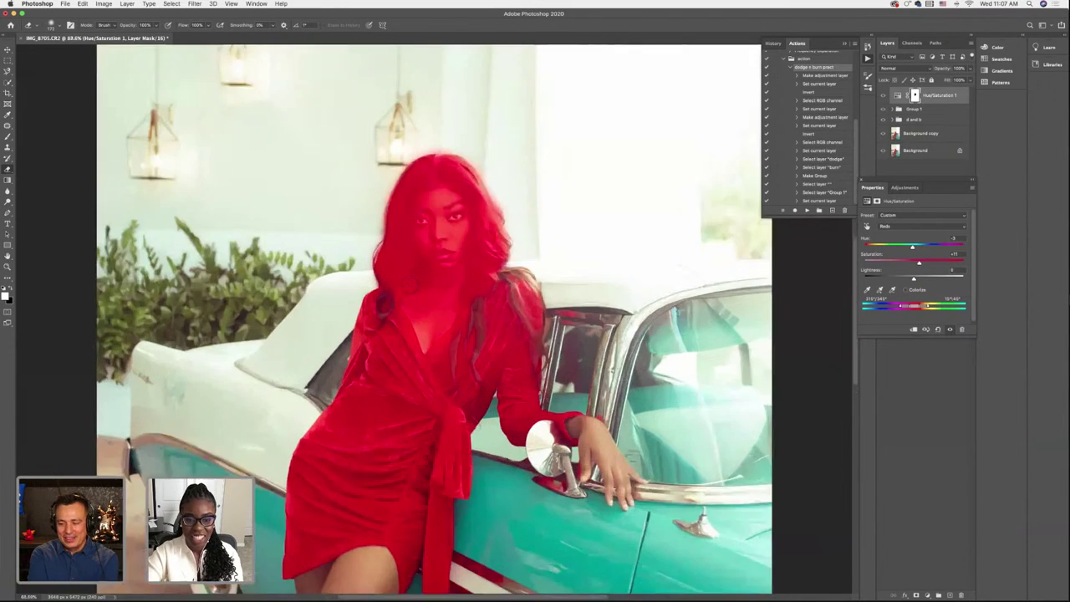
pyautogui.click(51, 26)
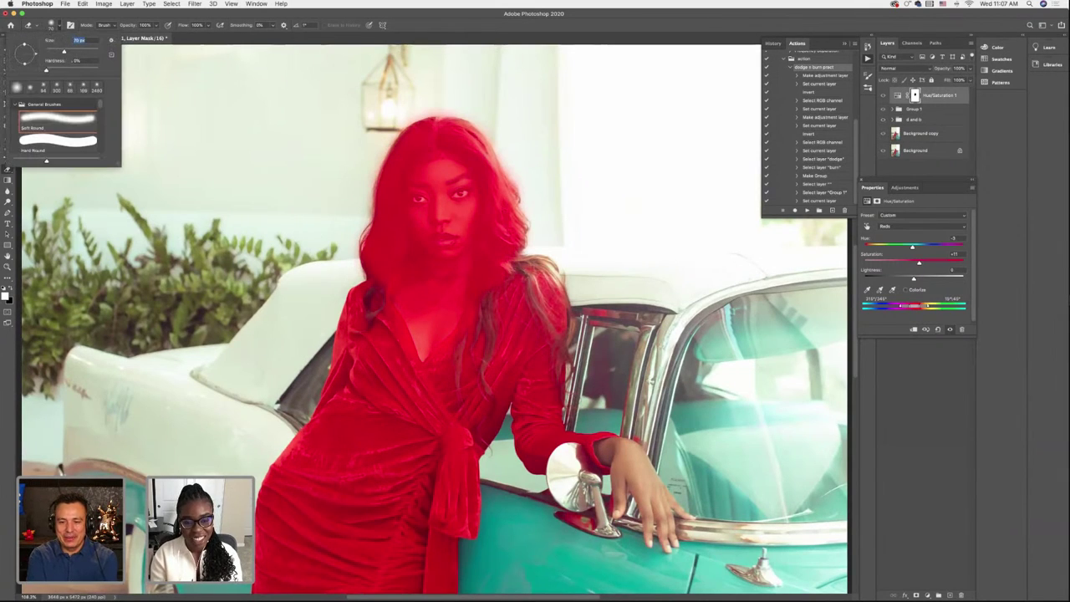
pyautogui.moveTo(64, 51)
pyautogui.mouseDown()
pyautogui.moveTo(55, 52)
pyautogui.moveTo(74, 52)
pyautogui.mouseUp()
pyautogui.hscroll(1, 431, 318)
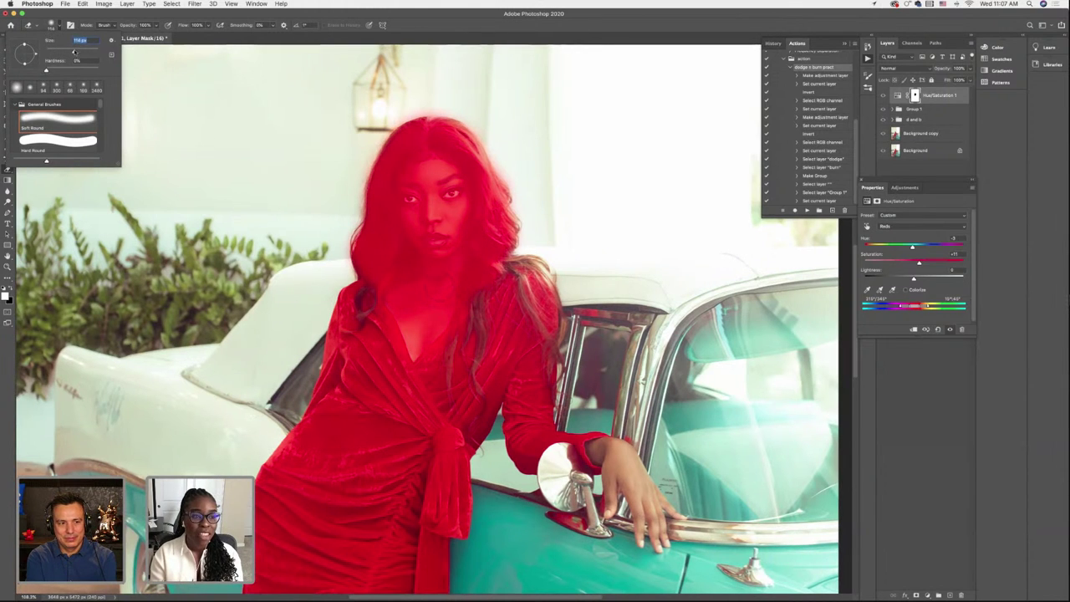
pyautogui.scroll(1, 427, 318)
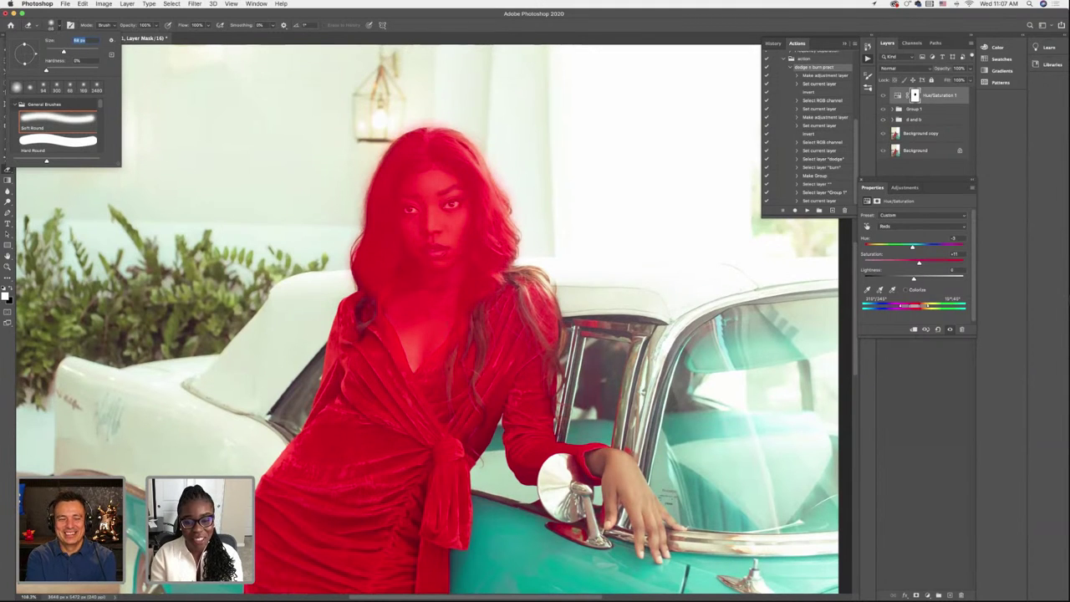
pyautogui.press('Return')
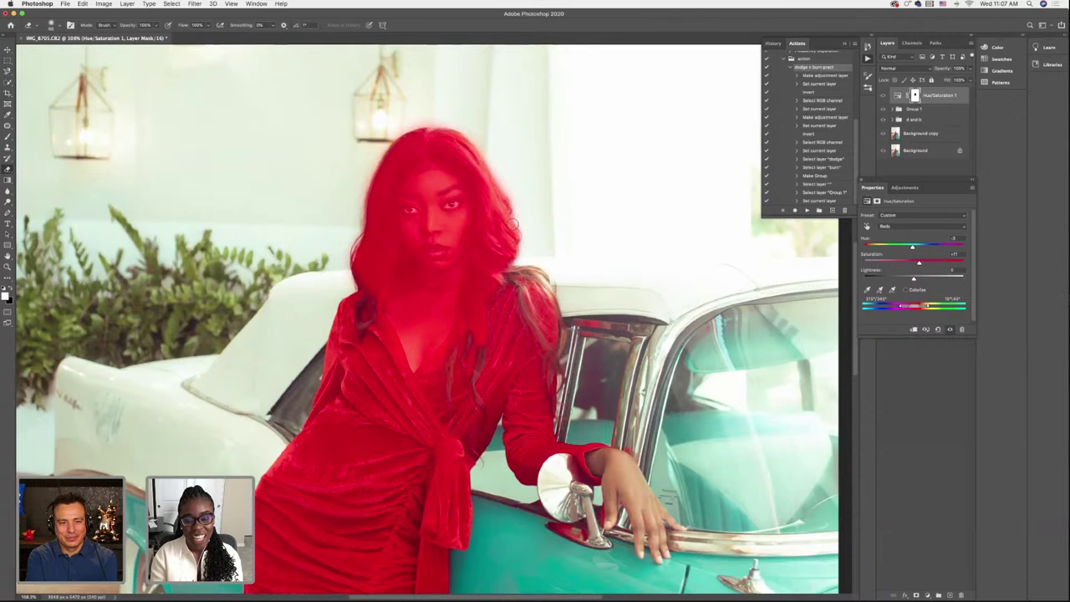
pyautogui.moveTo(501, 274)
pyautogui.mouseDown()
pyautogui.moveTo(552, 278)
pyautogui.moveTo(526, 281)
pyautogui.mouseUp()
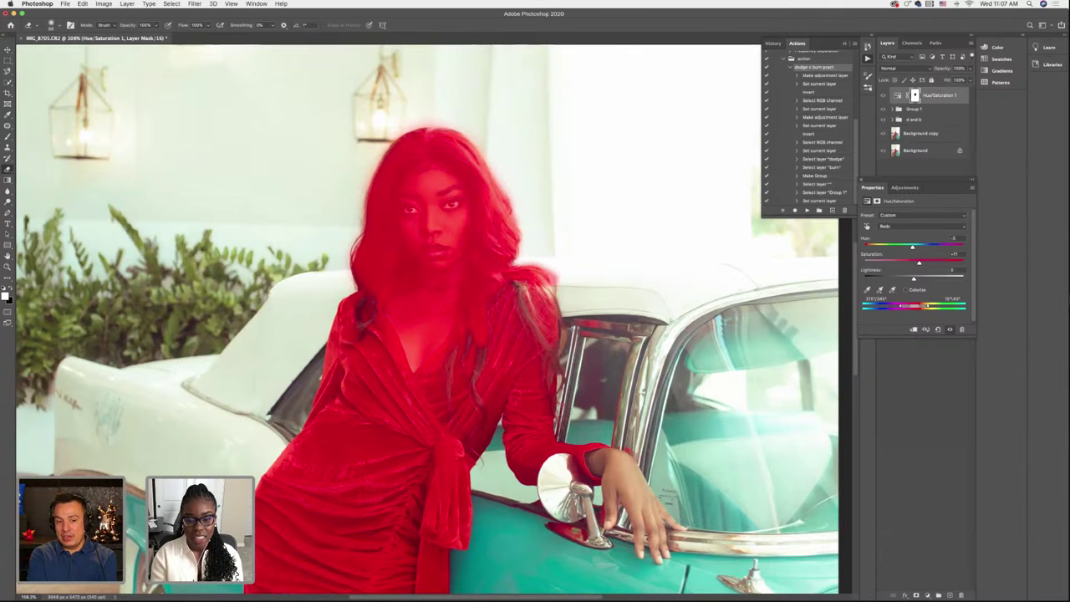
# Resize the brush and paint the mask down the thigh and shin to the bottom of the leg
pyautogui.scroll(1, 337, 210)
pyautogui.scroll(-5, 337, 210)
pyautogui.hscroll(4, 337, 210)
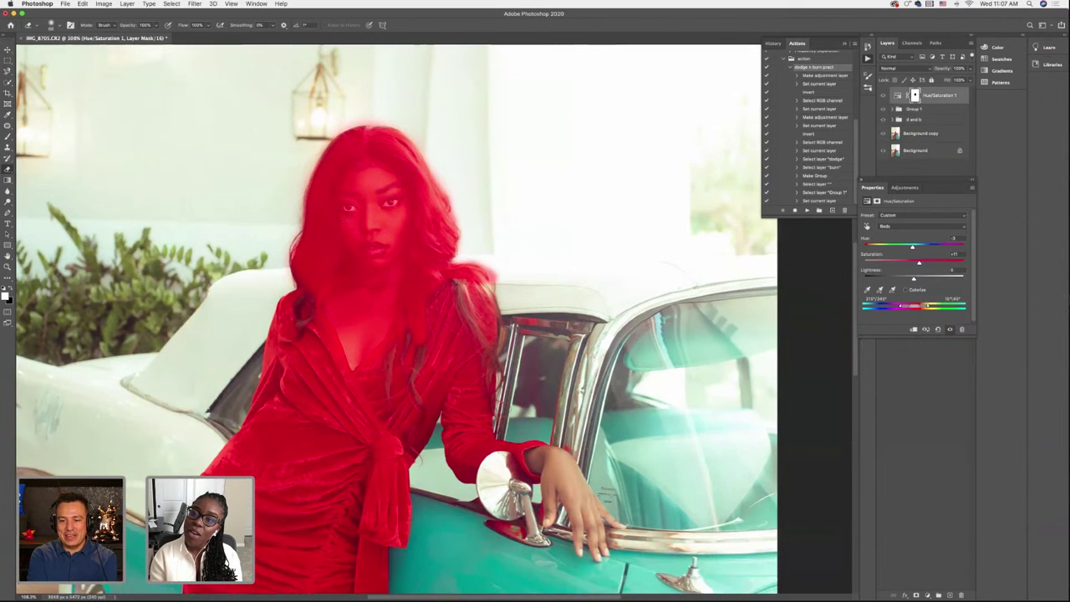
pyautogui.scroll(-8, 398, 318)
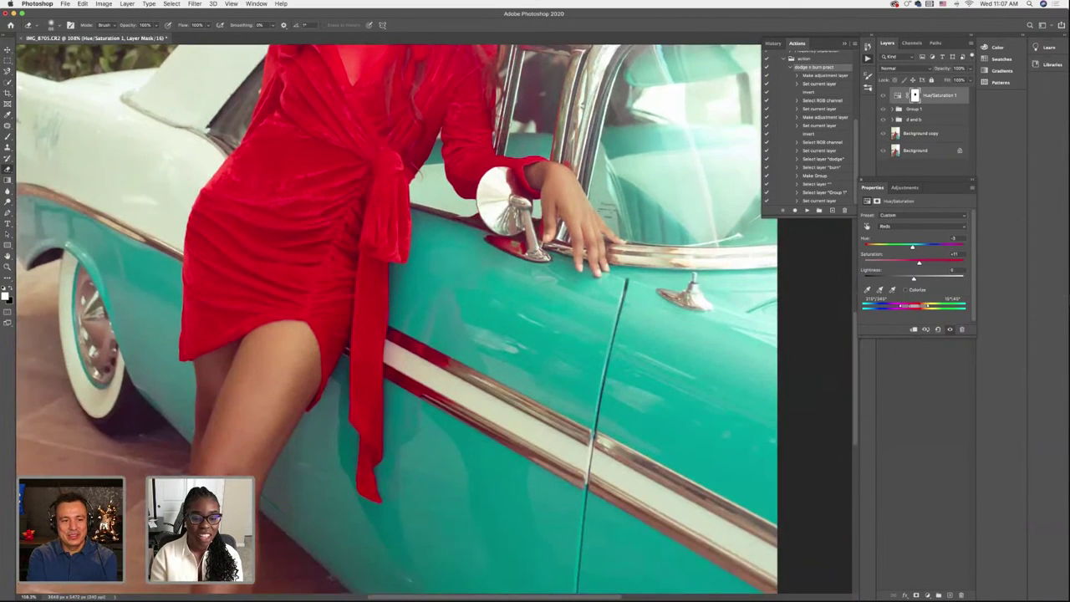
pyautogui.hscroll(-3, 397, 318)
pyautogui.scroll(-2, 397, 318)
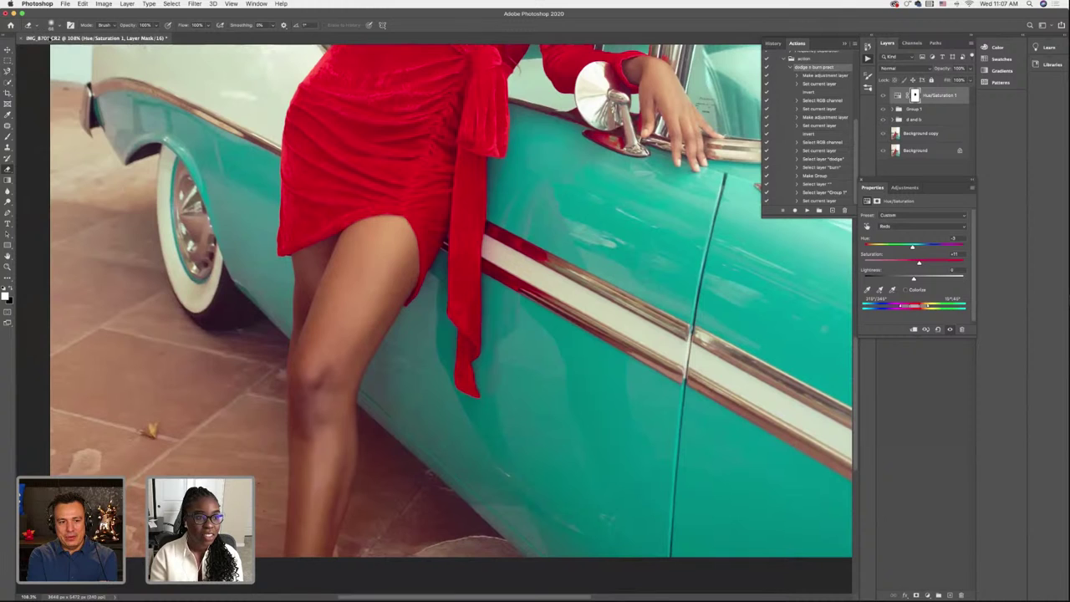
pyautogui.click(55, 25)
pyautogui.moveTo(63, 53); pyautogui.dragTo(79, 52)
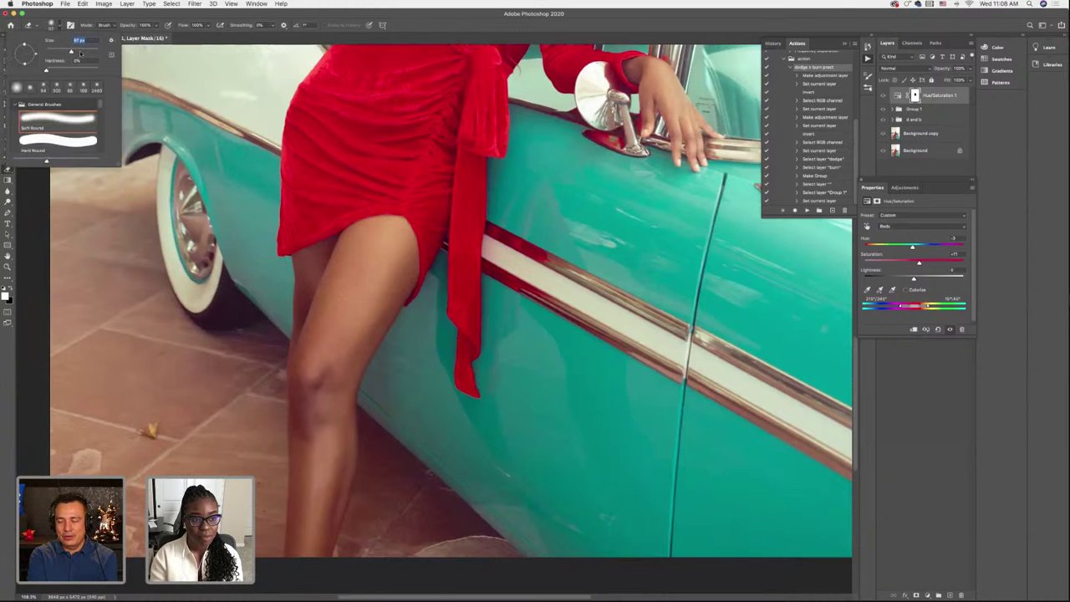
pyautogui.moveTo(373, 275); pyautogui.dragTo(315, 422)
pyautogui.moveTo(311, 351)
pyautogui.mouseDown()
pyautogui.moveTo(299, 393)
pyautogui.moveTo(309, 501)
pyautogui.moveTo(322, 447)
pyautogui.mouseUp()
pyautogui.moveTo(310, 502)
pyautogui.mouseDown()
pyautogui.moveTo(309, 544)
pyautogui.moveTo(326, 538)
pyautogui.moveTo(345, 381)
pyautogui.moveTo(378, 316)
pyautogui.moveTo(409, 284)
pyautogui.moveTo(403, 247)
pyautogui.moveTo(411, 259)
pyautogui.moveTo(385, 220)
pyautogui.moveTo(345, 261)
pyautogui.moveTo(322, 330)
pyautogui.moveTo(314, 251)
pyautogui.moveTo(306, 294)
pyautogui.mouseUp()
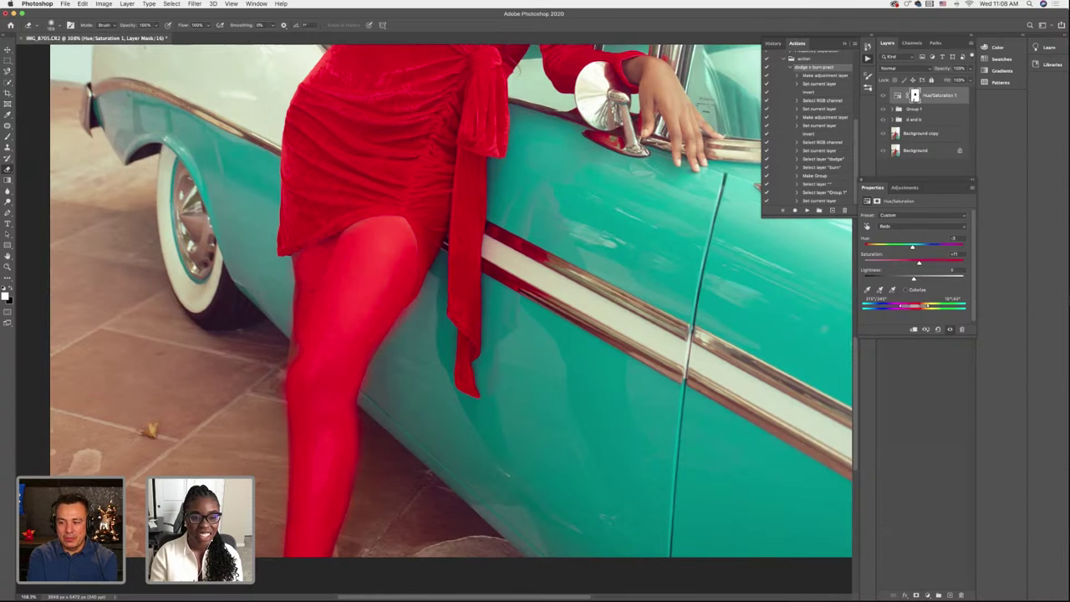
pyautogui.moveTo(289, 343); pyautogui.dragTo(290, 367)
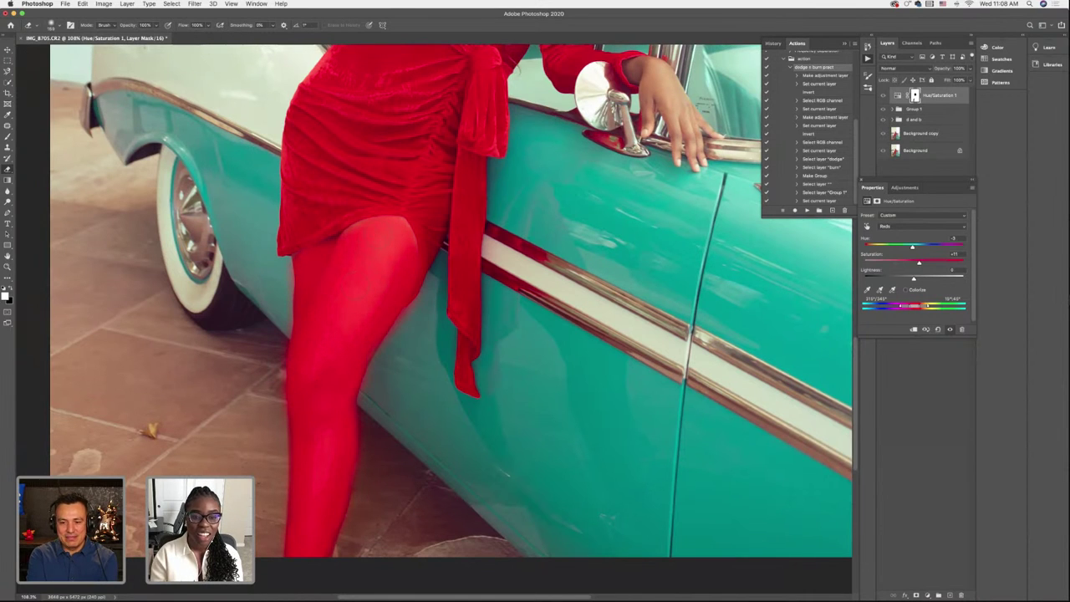
# Add her hand and wrist to the mask, then hide the overlay and fit the photo on screen
pyautogui.press('super+minus')
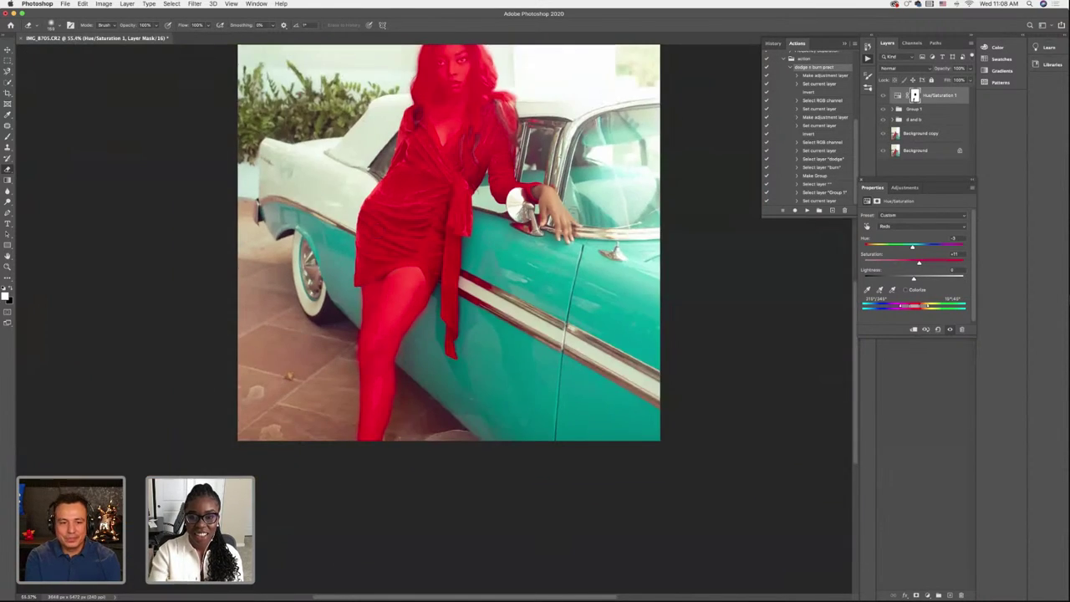
pyautogui.scroll(3, 449, 251)
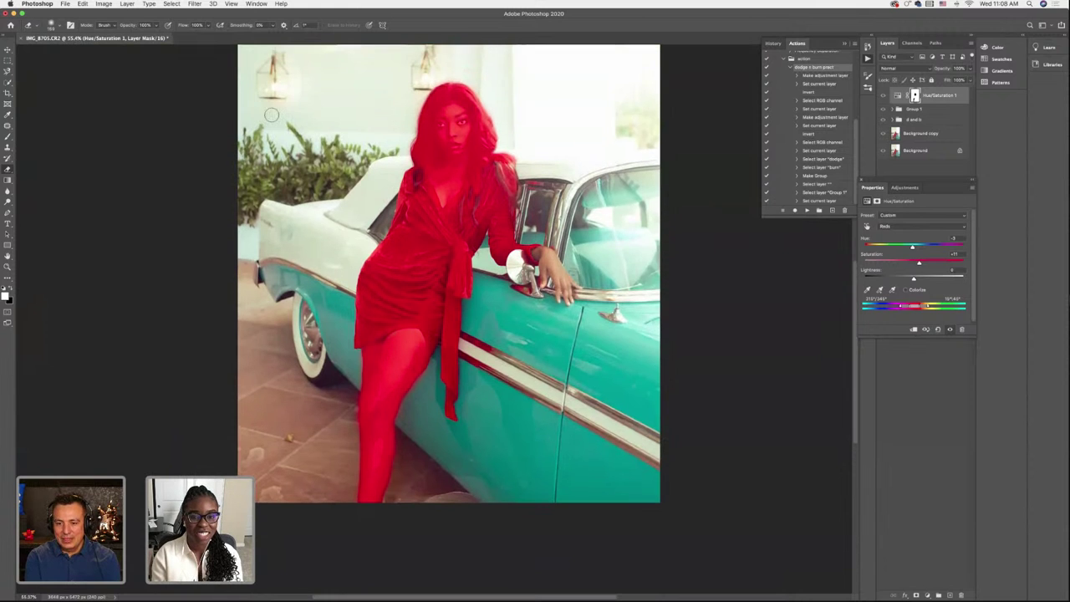
pyautogui.click(55, 24)
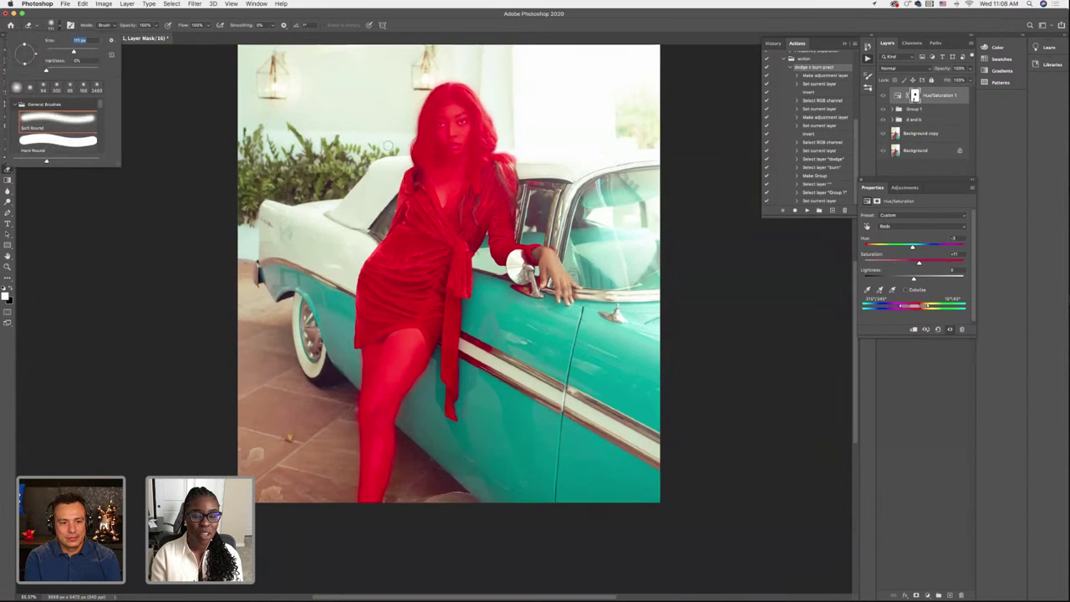
pyautogui.press('super+plus')
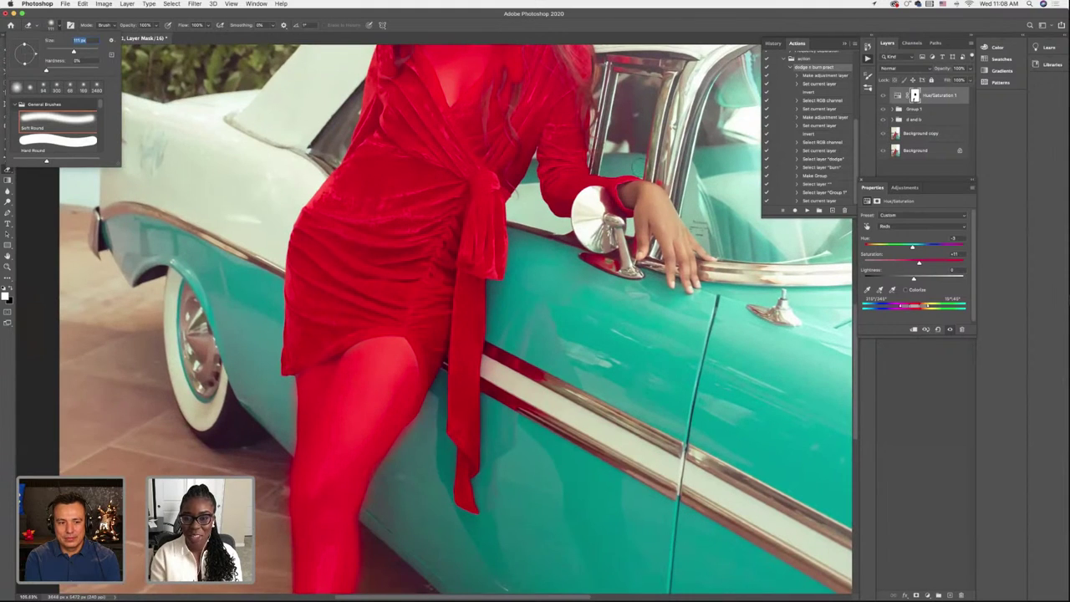
pyautogui.press('Escape')
pyautogui.moveTo(632, 198)
pyautogui.mouseDown()
pyautogui.moveTo(657, 207)
pyautogui.moveTo(655, 192)
pyautogui.moveTo(668, 219)
pyautogui.moveTo(667, 235)
pyautogui.moveTo(642, 222)
pyautogui.moveTo(640, 253)
pyautogui.moveTo(637, 212)
pyautogui.moveTo(675, 278)
pyautogui.moveTo(691, 284)
pyautogui.moveTo(686, 243)
pyautogui.moveTo(708, 251)
pyautogui.moveTo(681, 219)
pyautogui.moveTo(721, 266)
pyautogui.moveTo(687, 292)
pyautogui.moveTo(642, 258)
pyautogui.mouseUp()
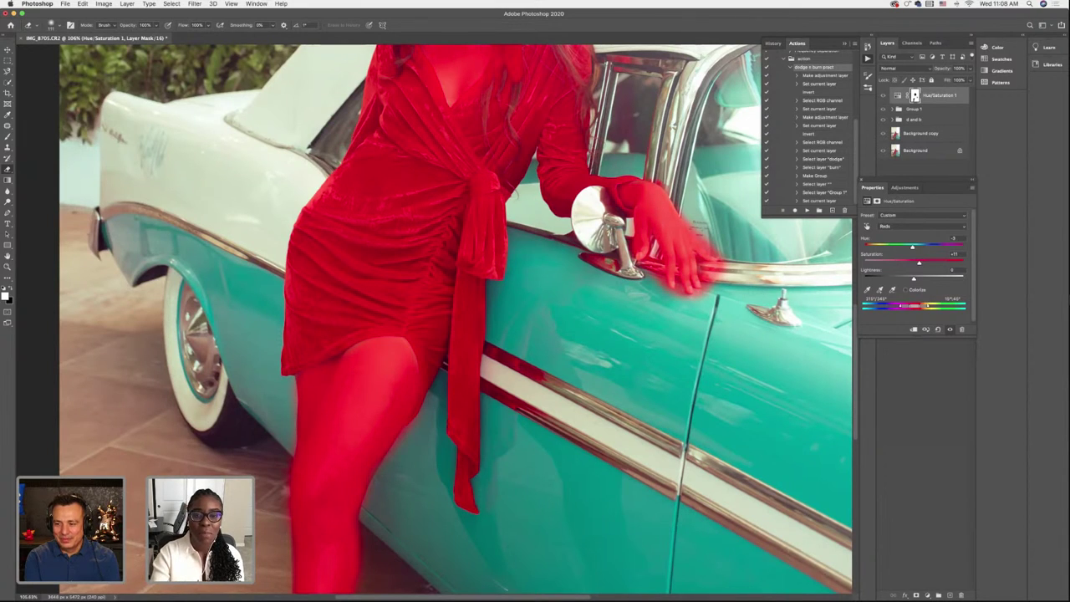
pyautogui.press('\\')
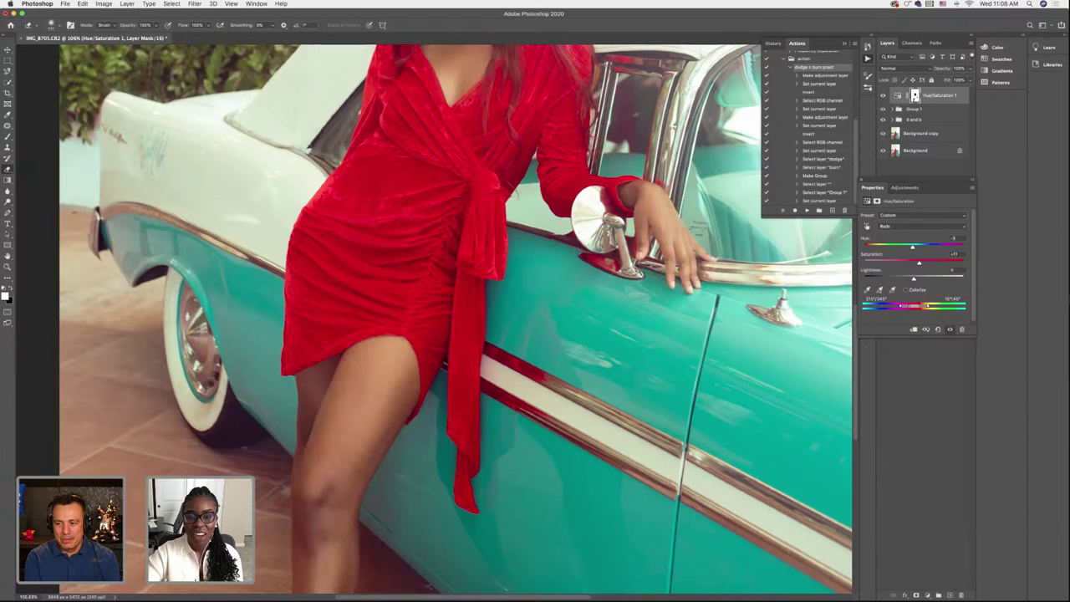
pyautogui.press('super+0')
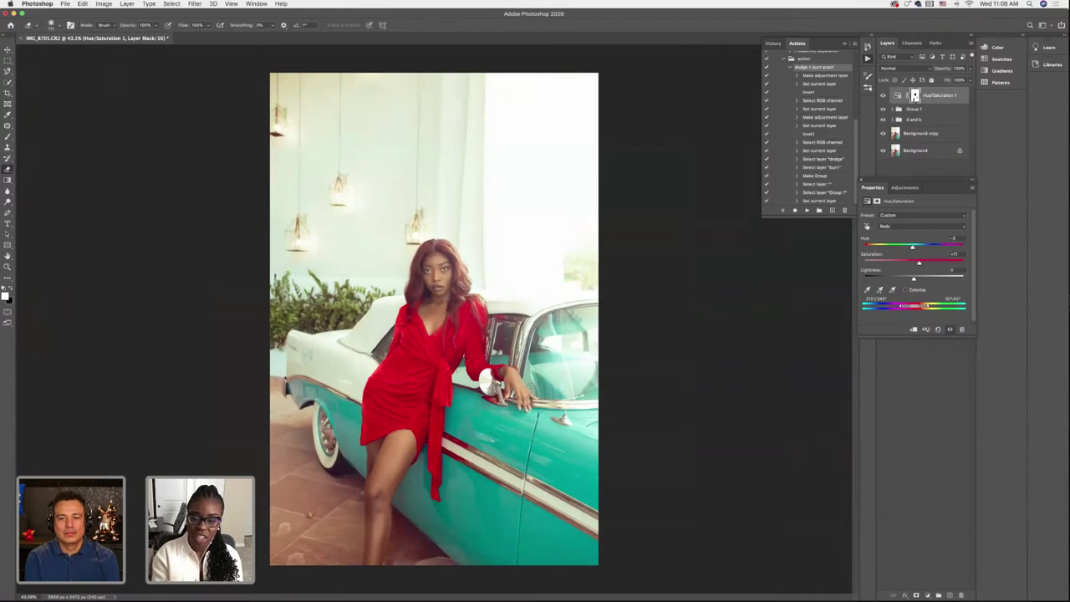
# Lower the Hue/Saturation Reds saturation to -4, comparing the dress with and without it
pyautogui.click(883, 95)
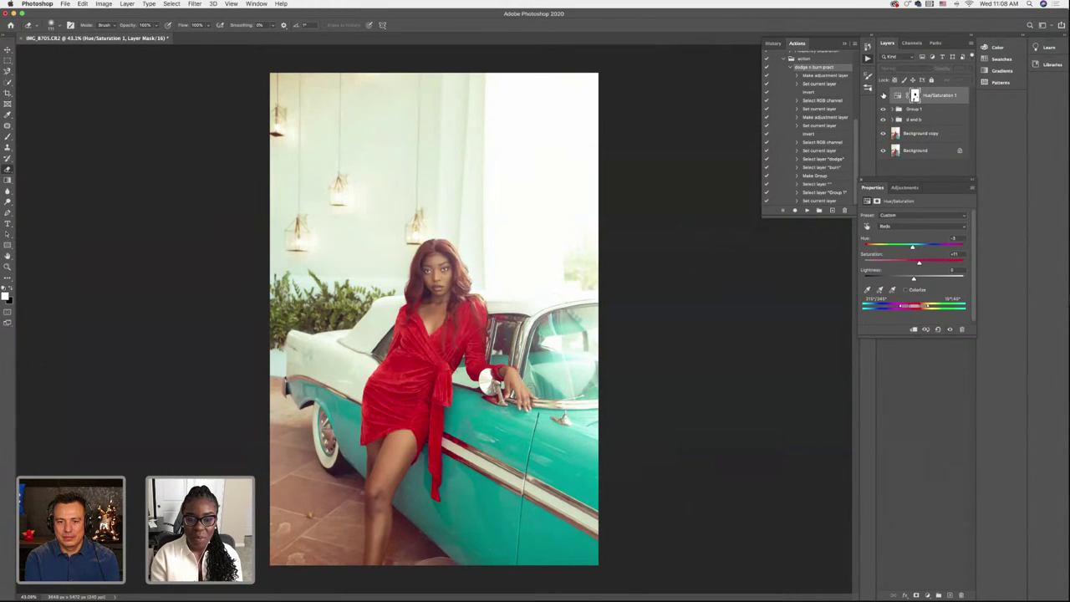
pyautogui.click(883, 94)
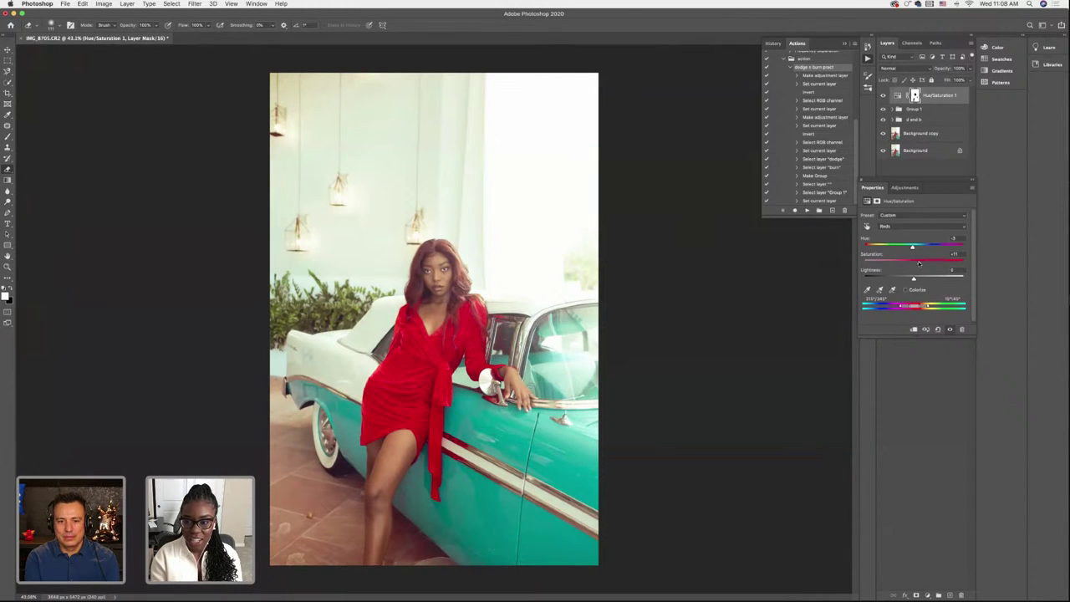
pyautogui.moveTo(919, 262); pyautogui.dragTo(912, 264)
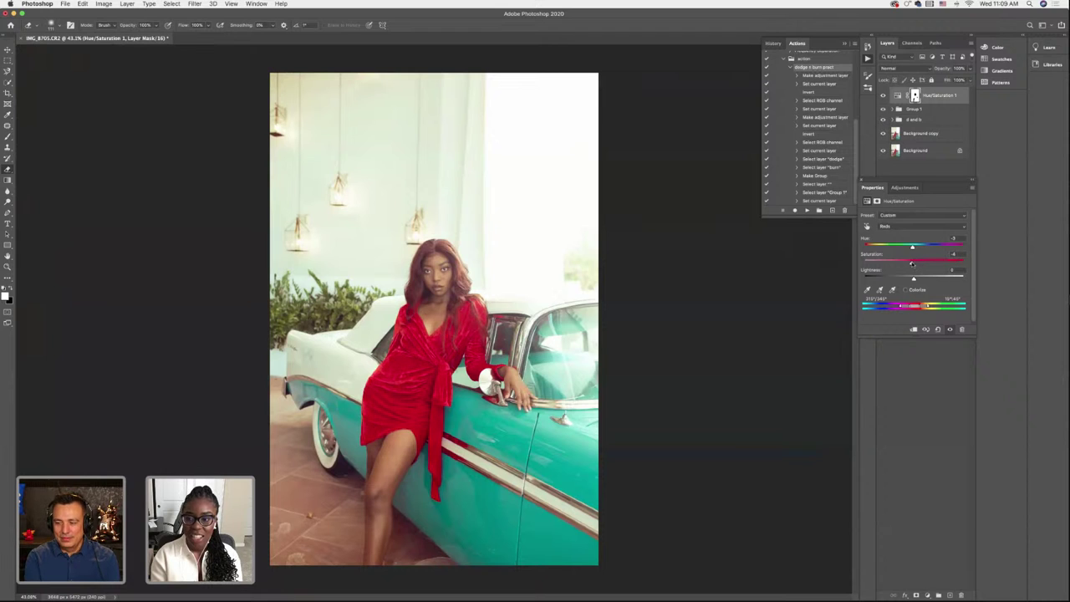
pyautogui.click(883, 94)
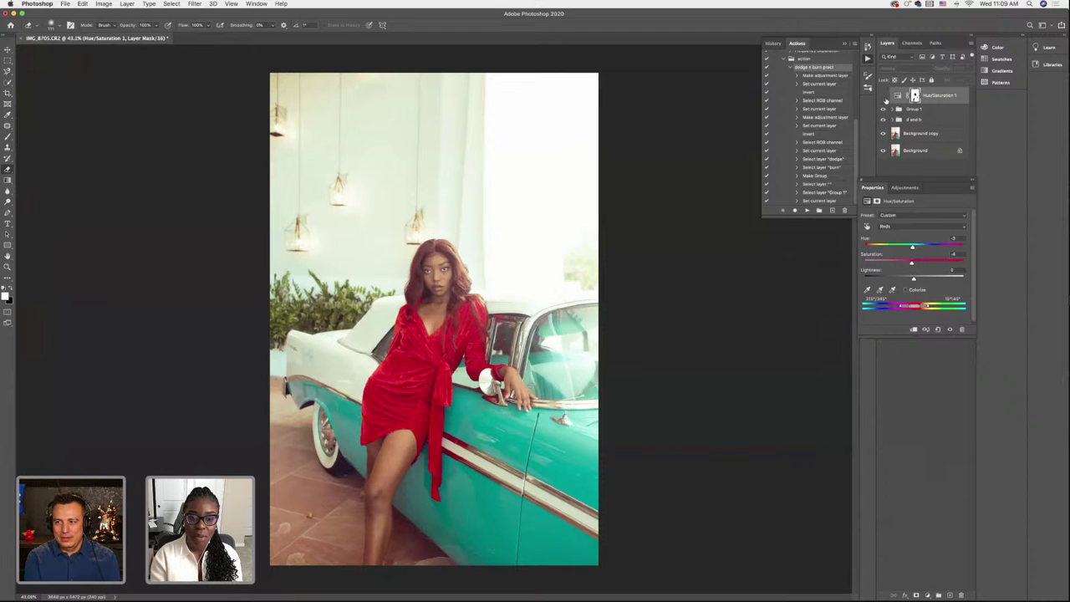
pyautogui.click(882, 95)
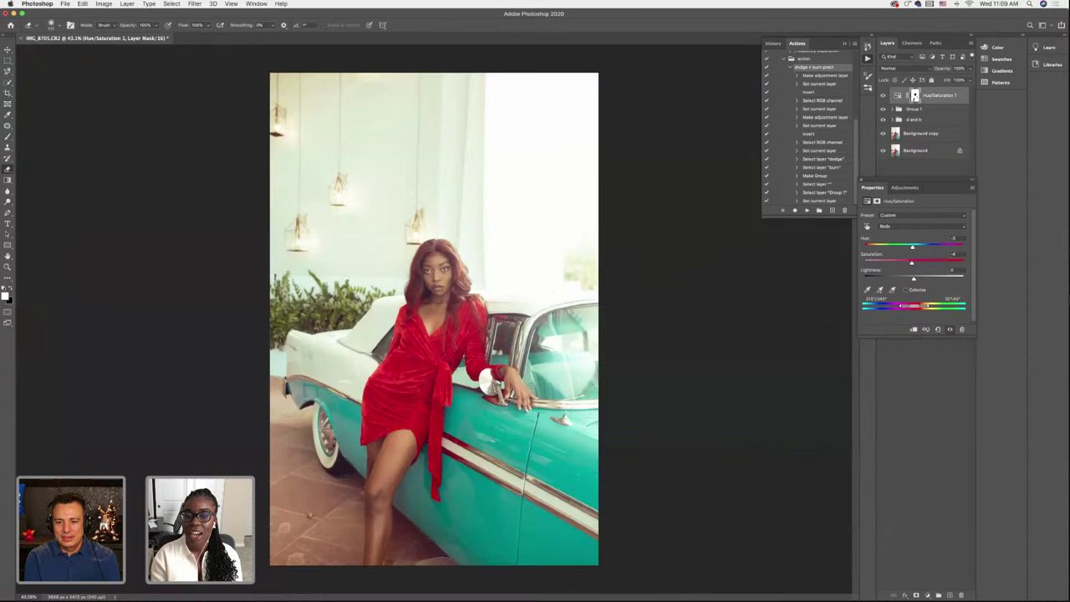
# Move the Hue/Saturation layer into Group 1 and compare the group hidden and shown
pyautogui.moveTo(922, 98); pyautogui.dragTo(923, 102)
pyautogui.click(883, 92)
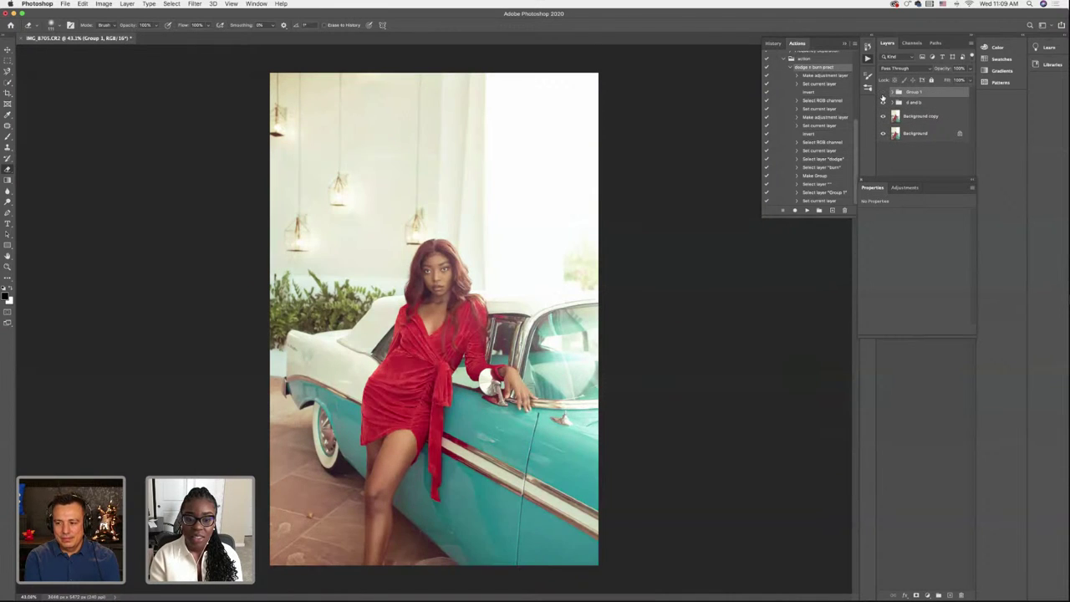
pyautogui.click(883, 93)
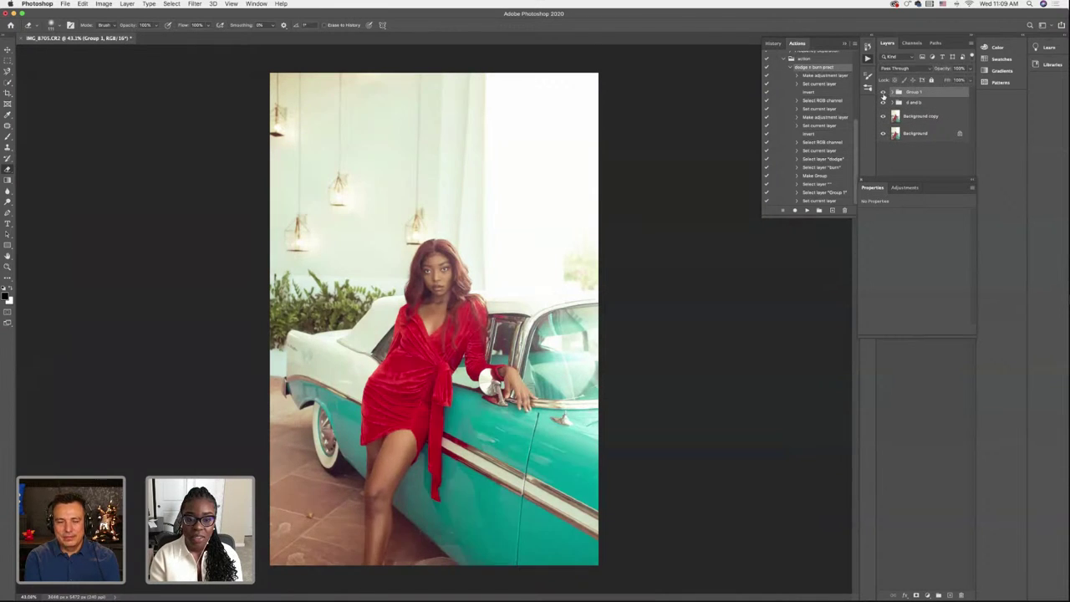
# Add a Solid Color fill layer, Color Fill 1, in a slightly darker warm orange
pyautogui.click(927, 596)
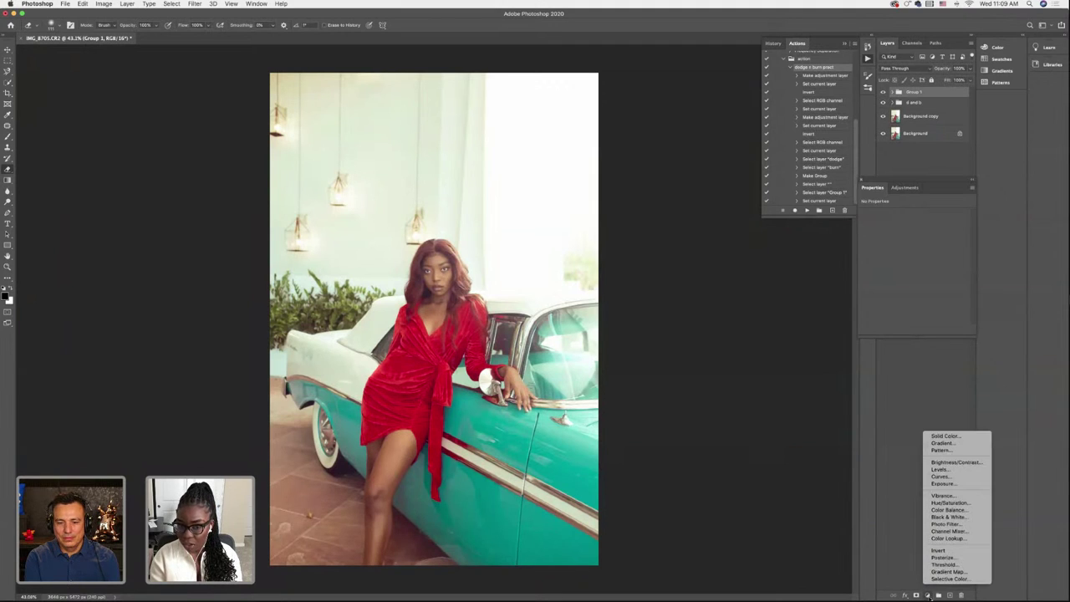
pyautogui.click(945, 435)
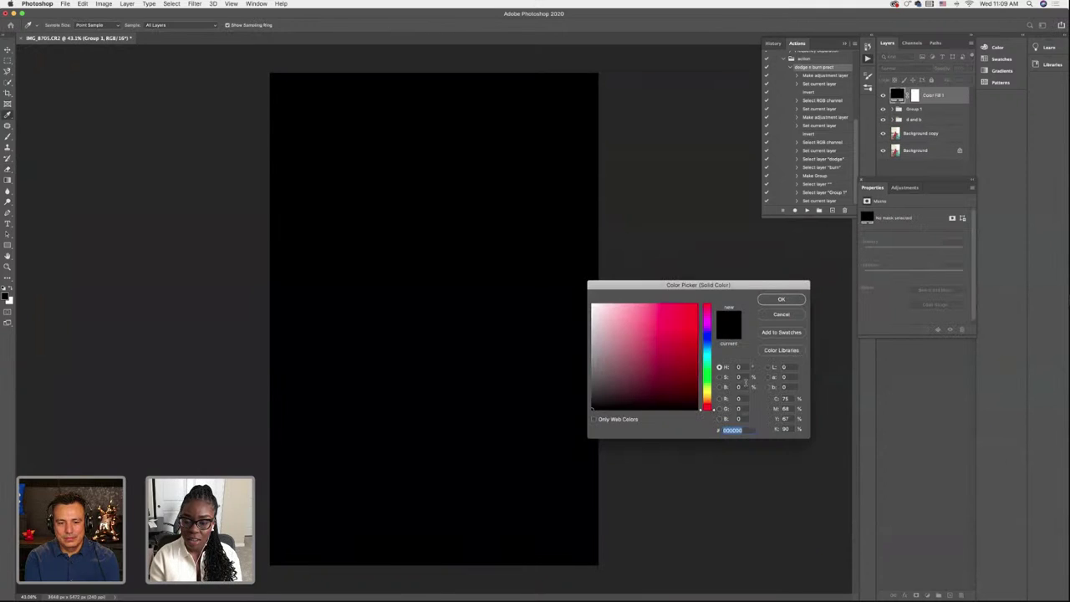
pyautogui.click(707, 394)
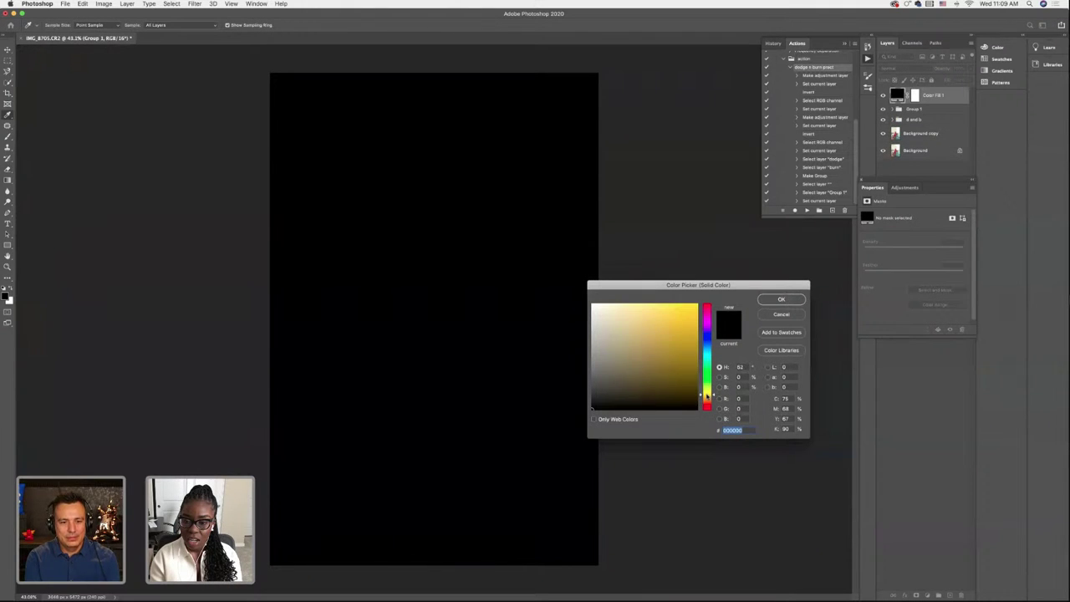
pyautogui.moveTo(708, 395); pyautogui.dragTo(707, 397)
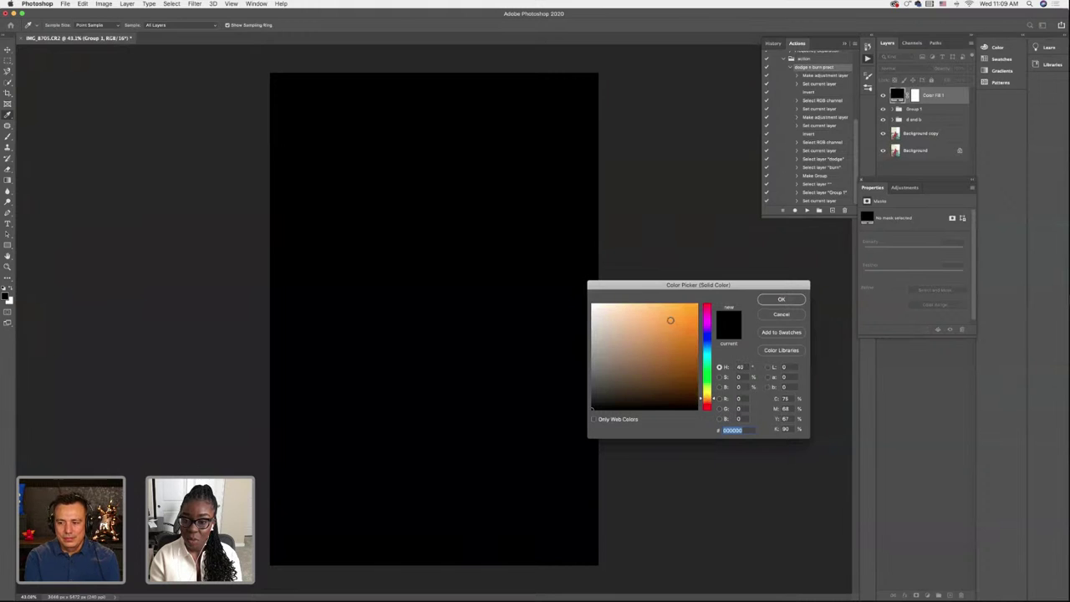
pyautogui.moveTo(669, 320); pyautogui.dragTo(657, 316)
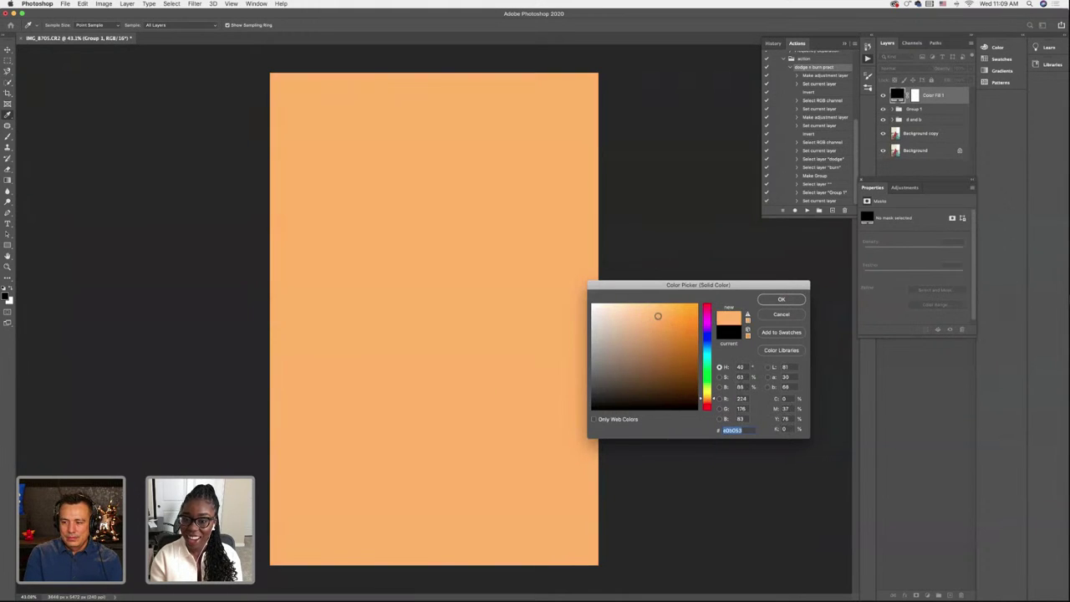
pyautogui.click(706, 389)
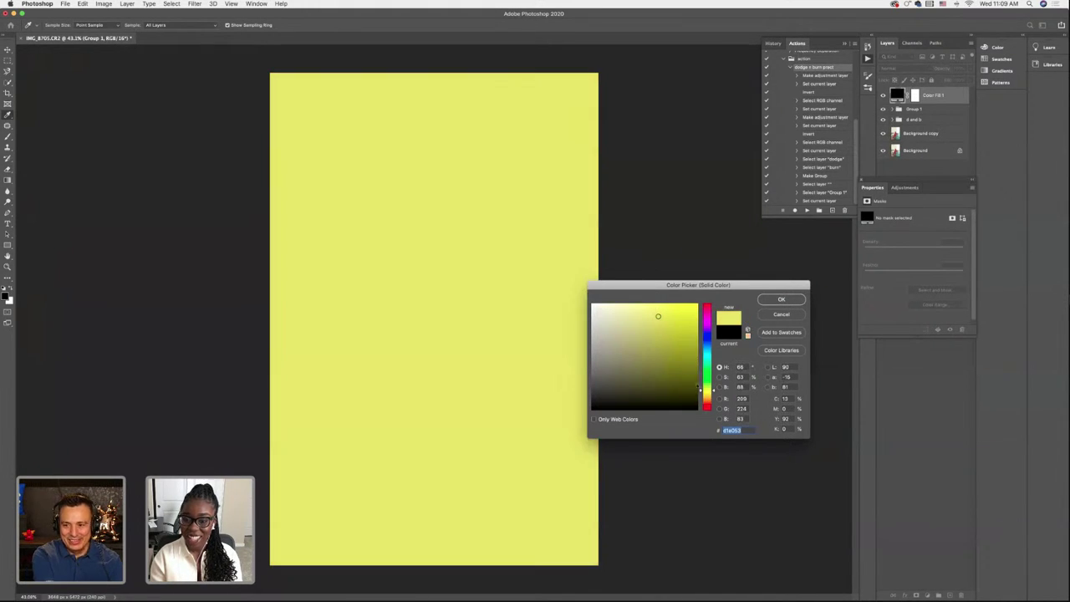
pyautogui.click(707, 396)
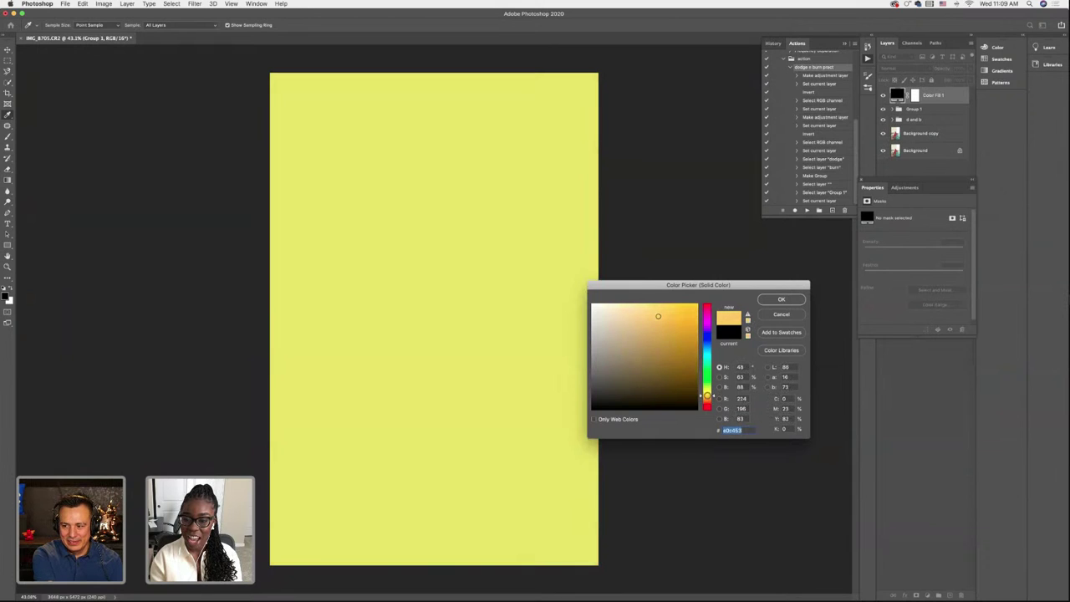
pyautogui.moveTo(662, 323); pyautogui.dragTo(664, 316)
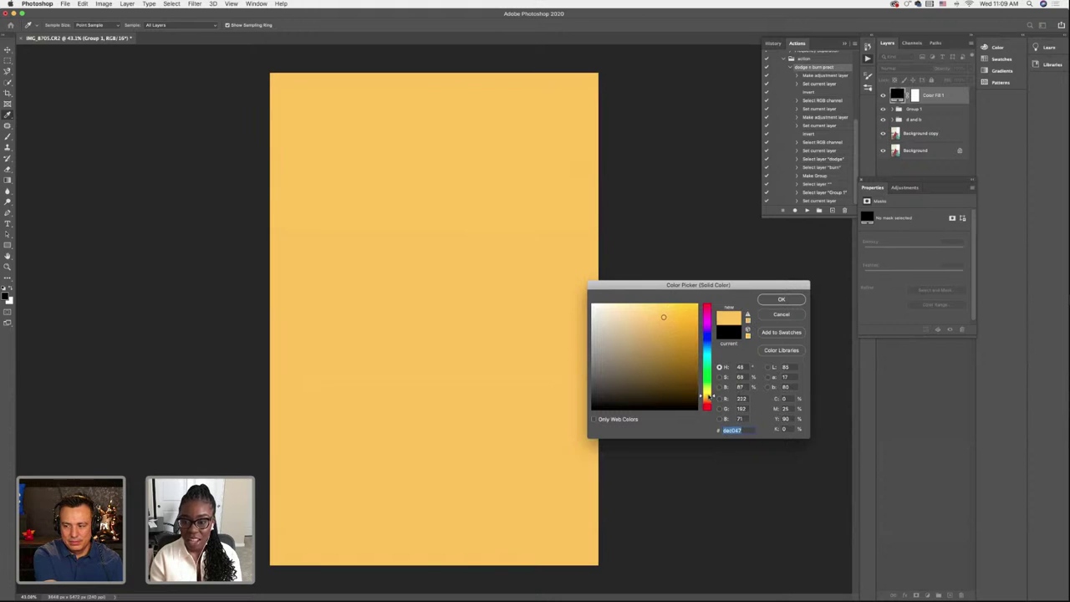
pyautogui.click(708, 397)
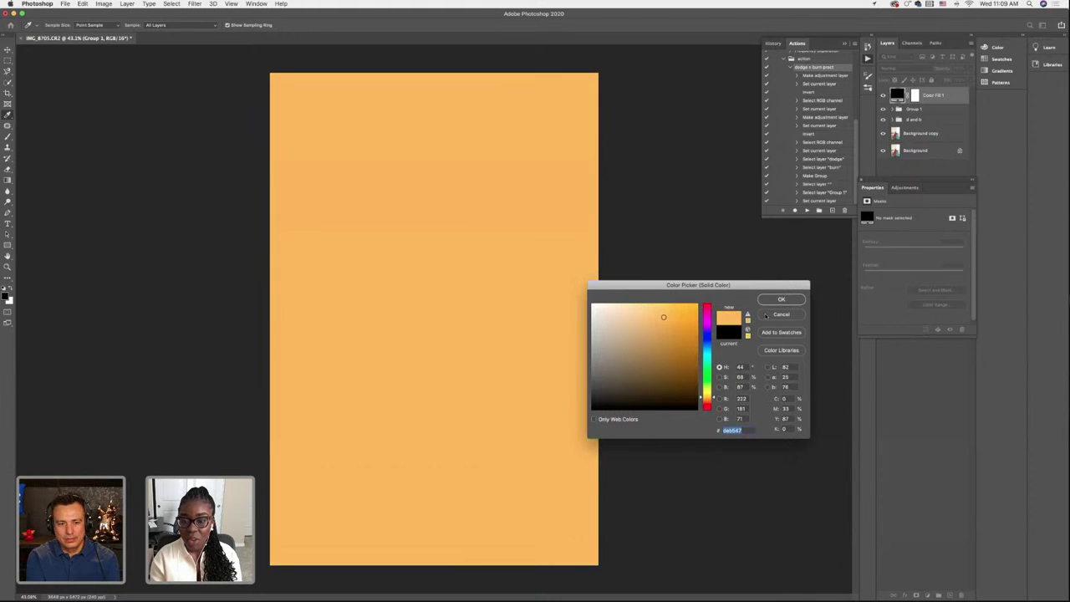
pyautogui.moveTo(664, 317); pyautogui.dragTo(669, 322)
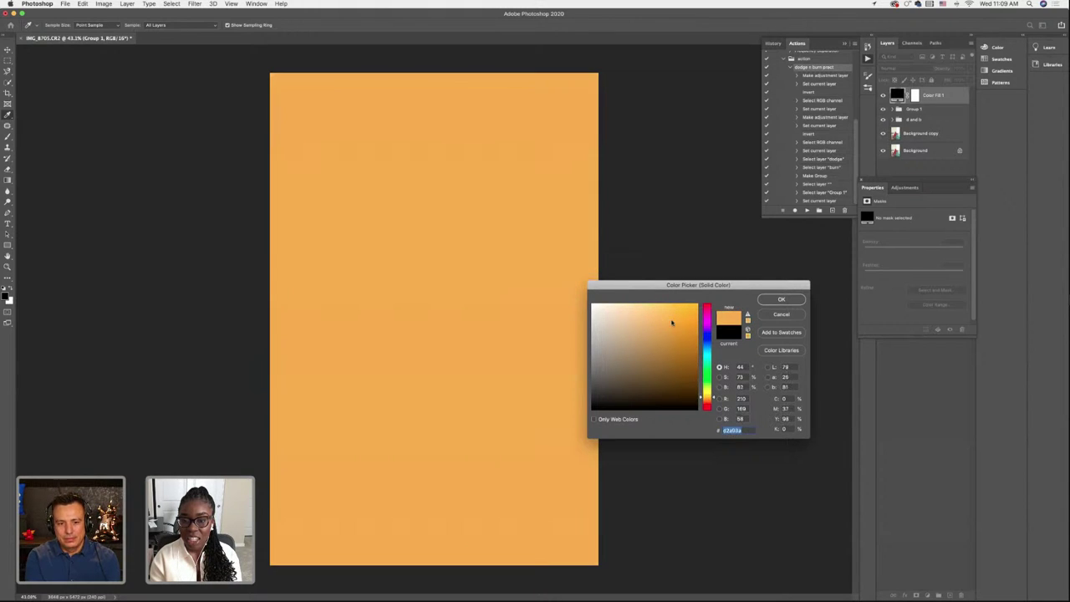
pyautogui.click(782, 299)
pyautogui.click(909, 68)
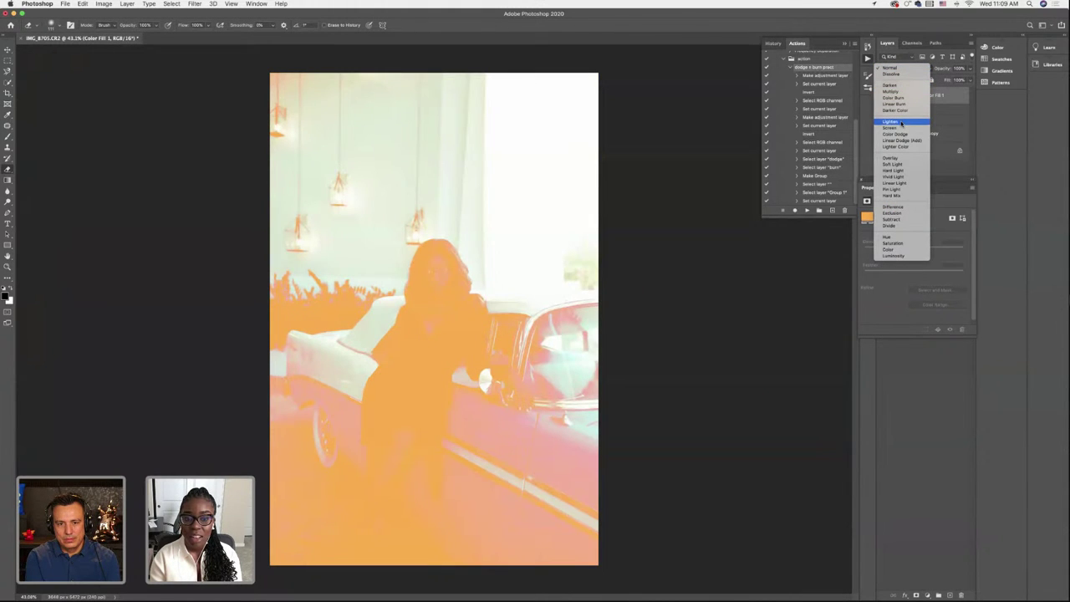
# Set Color Fill 1 to Screen blend mode and lower its opacity to about 16%
pyautogui.click(900, 128)
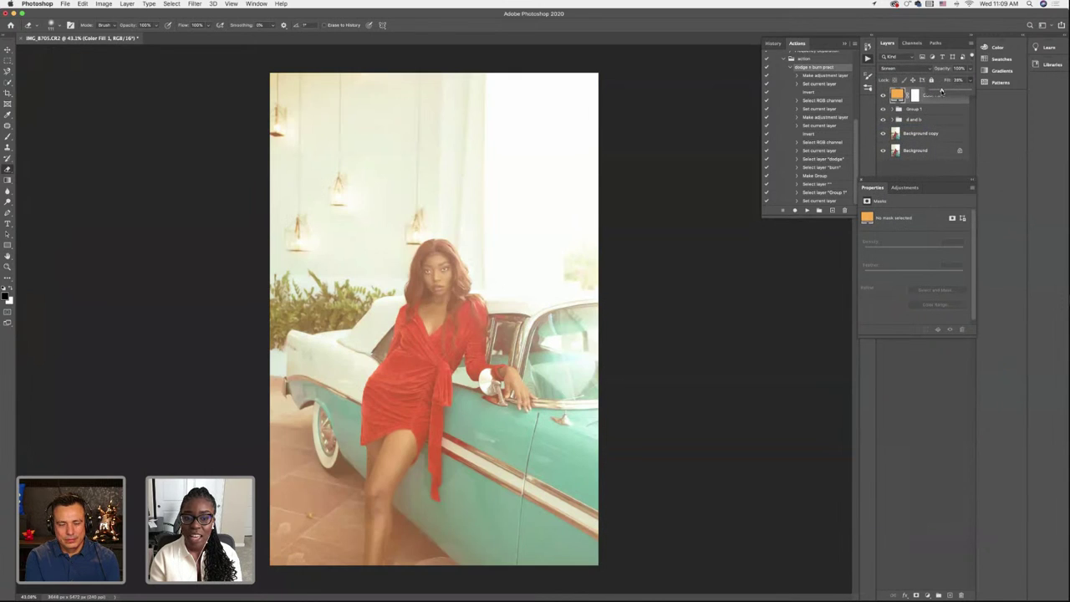
pyautogui.click(969, 68)
pyautogui.moveTo(970, 79); pyautogui.dragTo(930, 81)
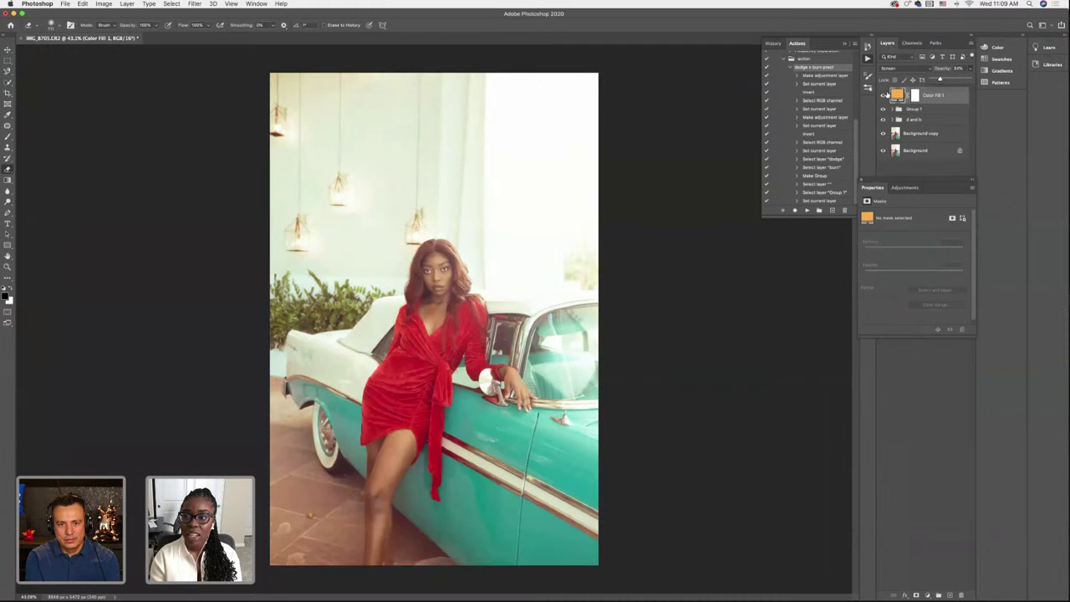
pyautogui.click(883, 96)
pyautogui.click(883, 95)
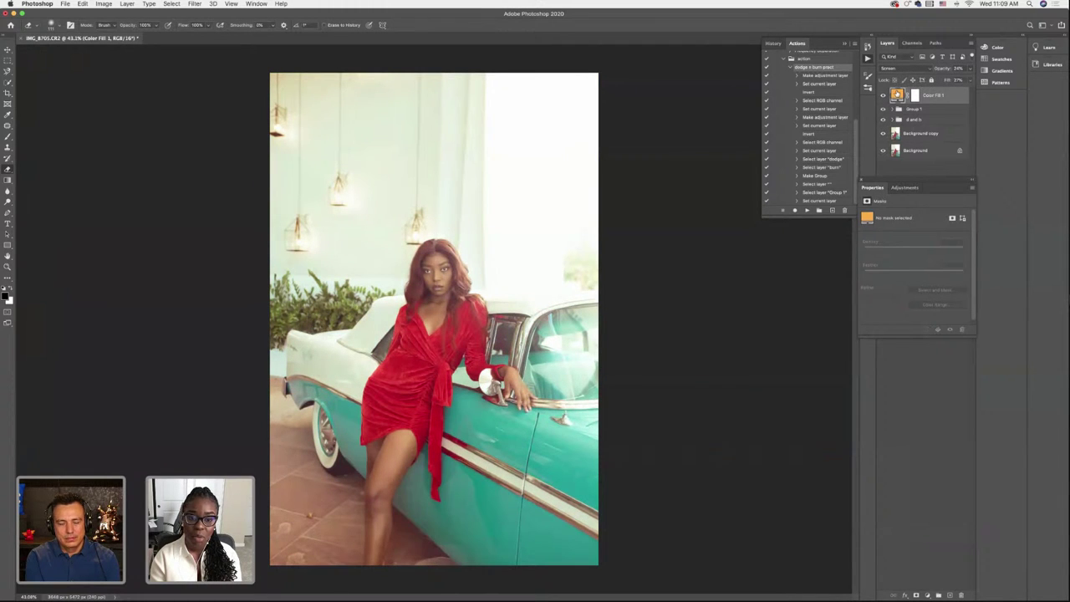
pyautogui.click(970, 69)
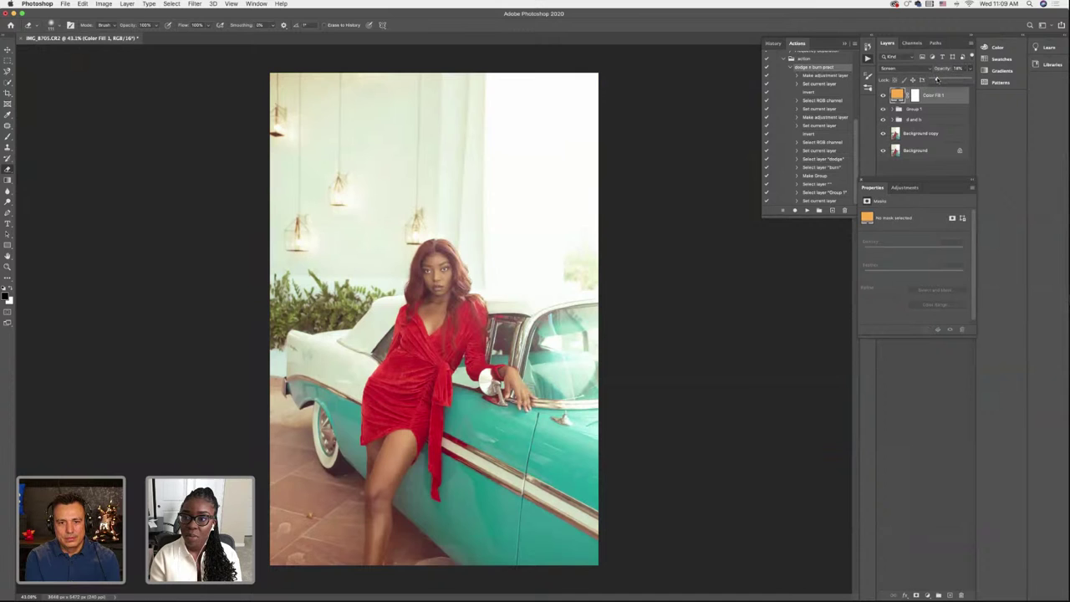
pyautogui.click(987, 116)
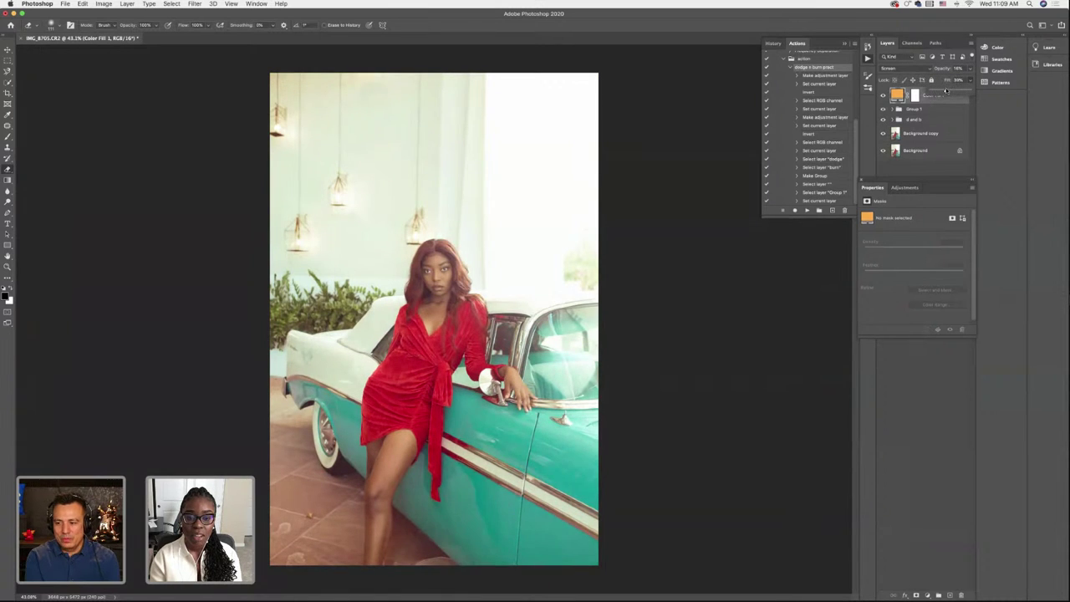
pyautogui.click(1008, 130)
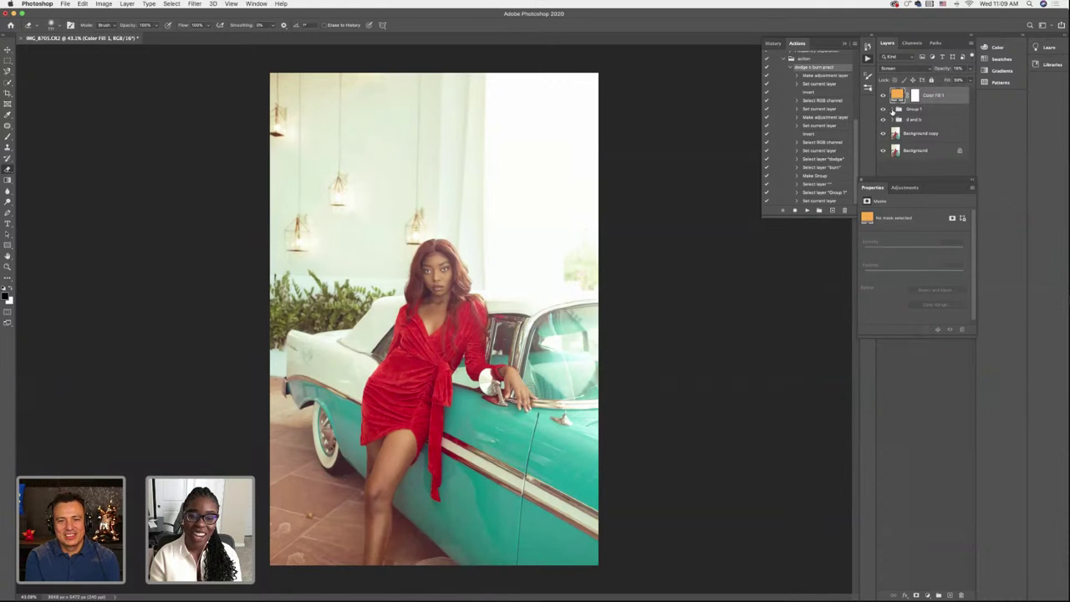
# Delete Color Fill 1, compare Group 1 on and off, and select Background copy
pyautogui.press('BackSpace')
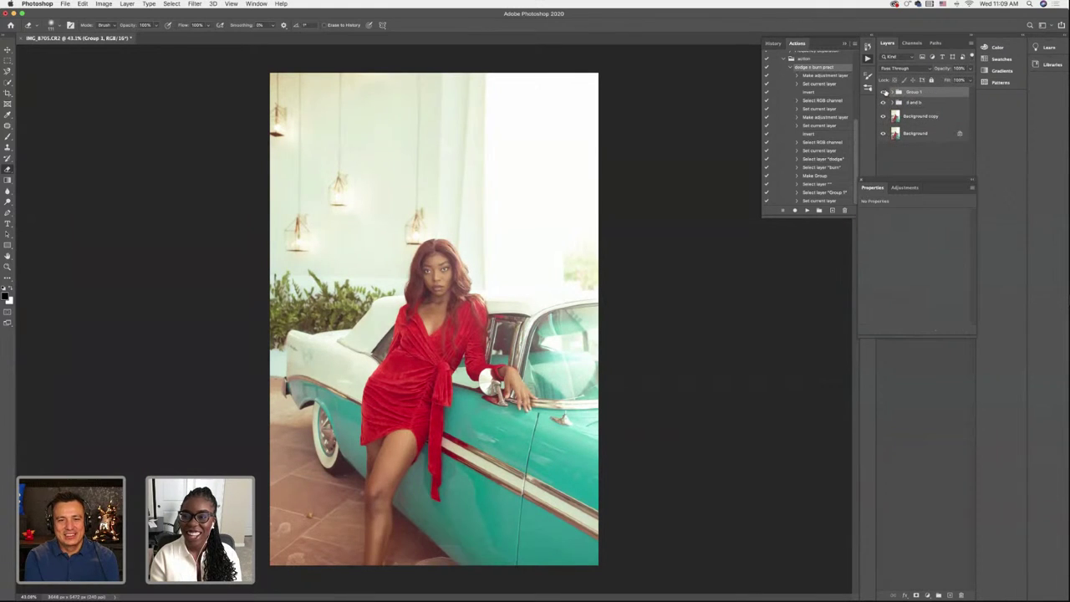
pyautogui.click(884, 92)
pyautogui.click(884, 92)
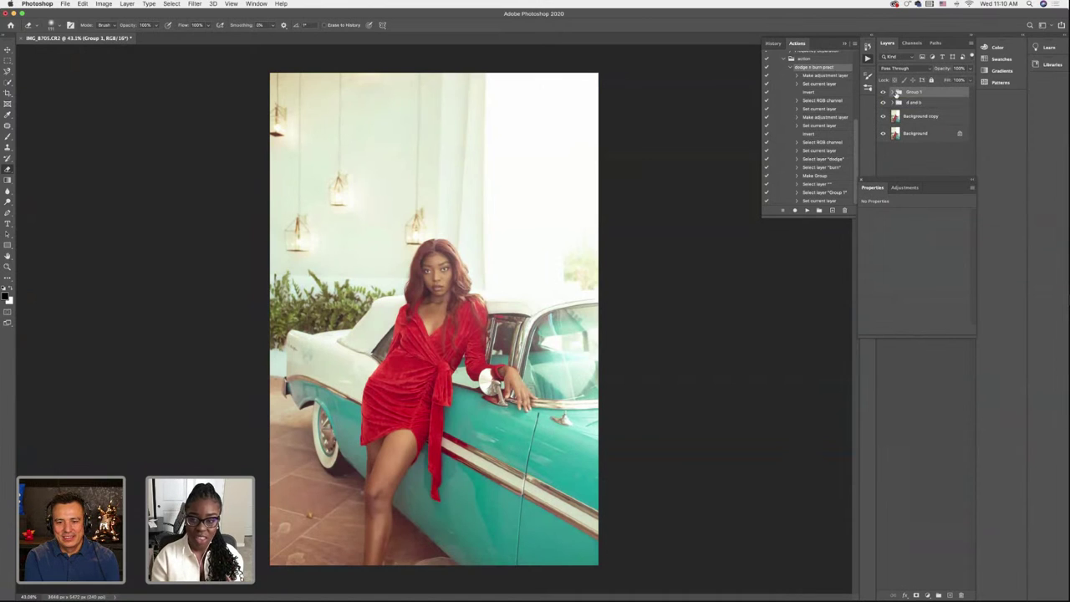
pyautogui.click(918, 117)
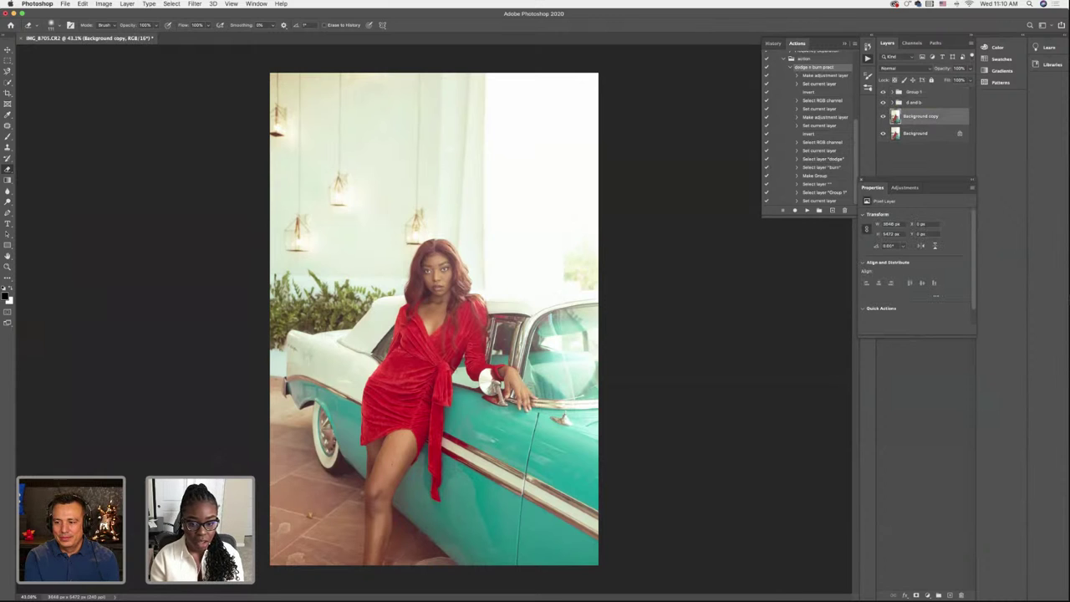
# Pick the Clone Stamp with a ~118 px brush and clone away the yellow floor leaf
pyautogui.click(7, 147)
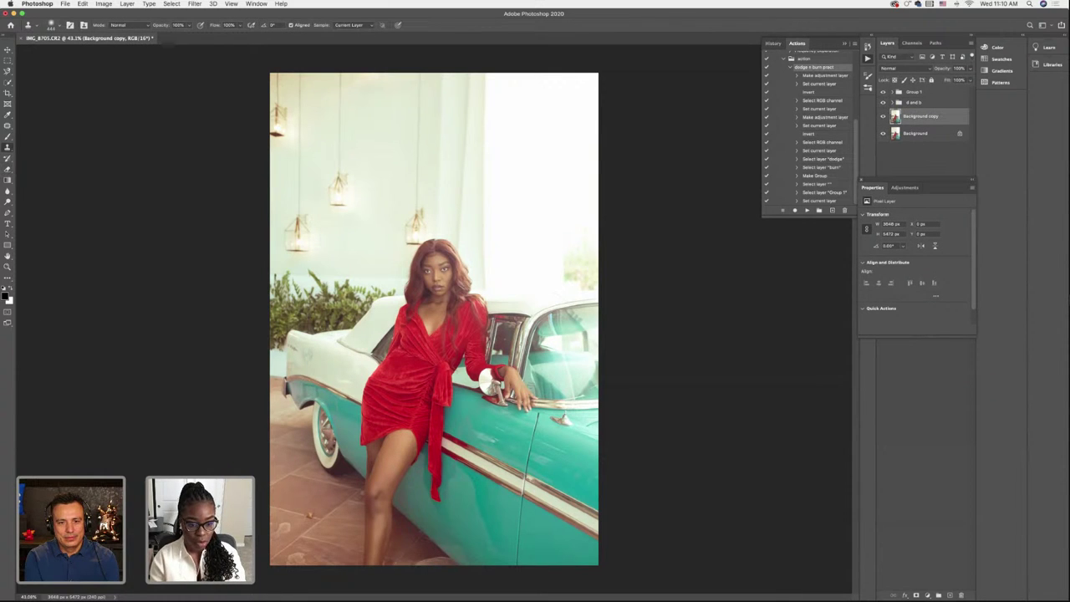
pyautogui.scroll(5, 425, 325)
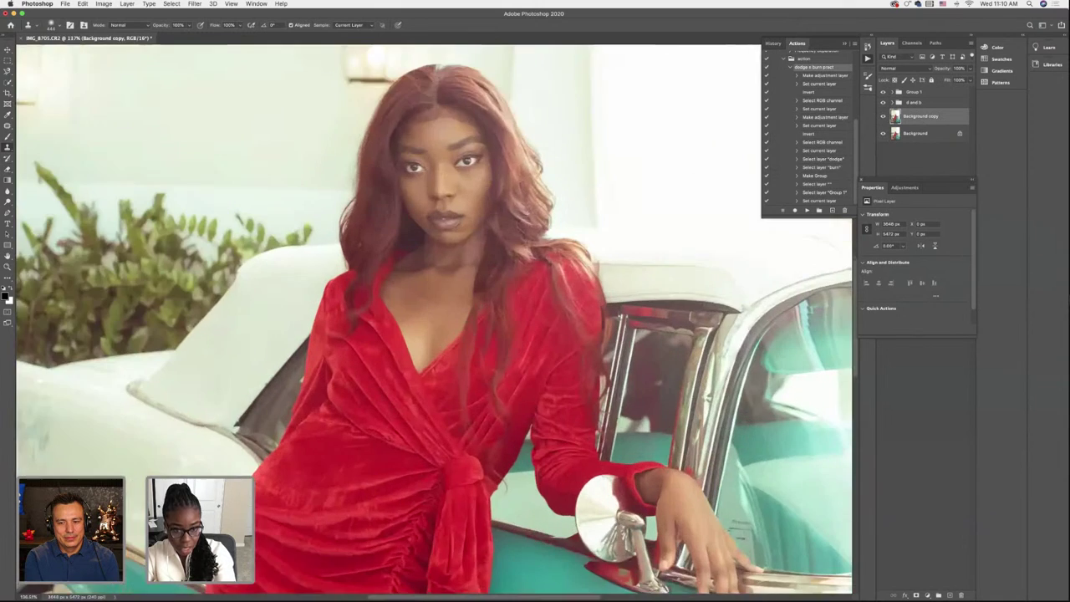
pyautogui.scroll(-3, 425, 325)
pyautogui.scroll(-10, 251, 535)
pyautogui.hscroll(-5, 251, 535)
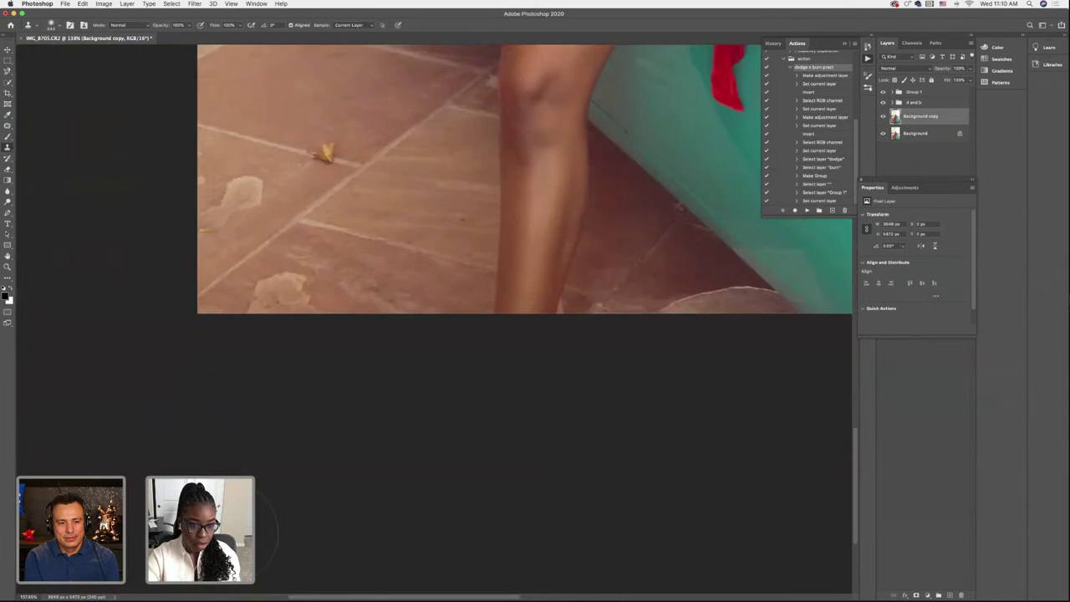
pyautogui.scroll(3, 251, 535)
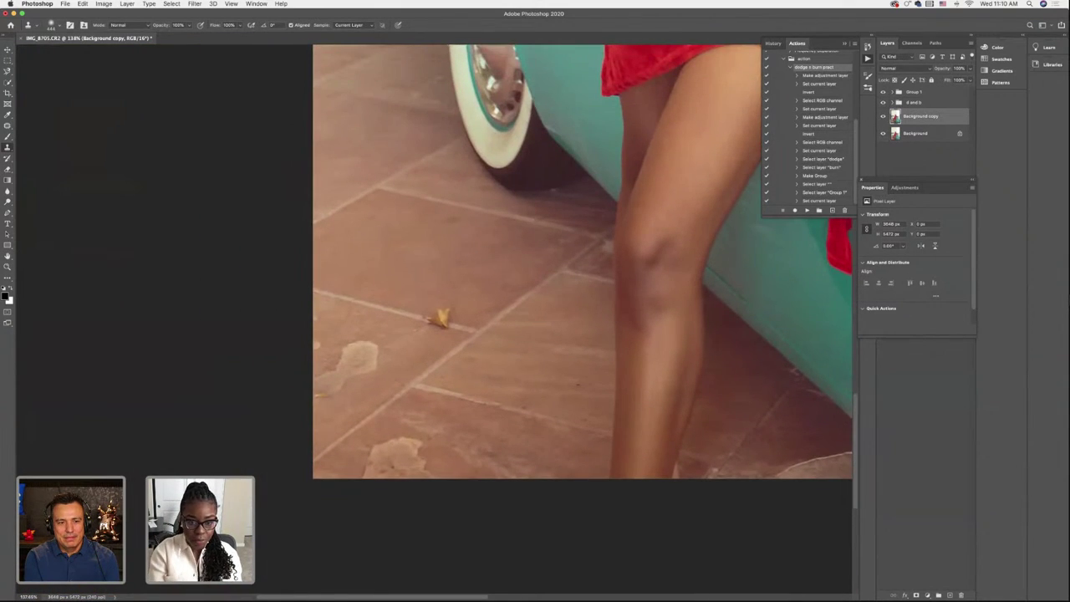
pyautogui.click(60, 27)
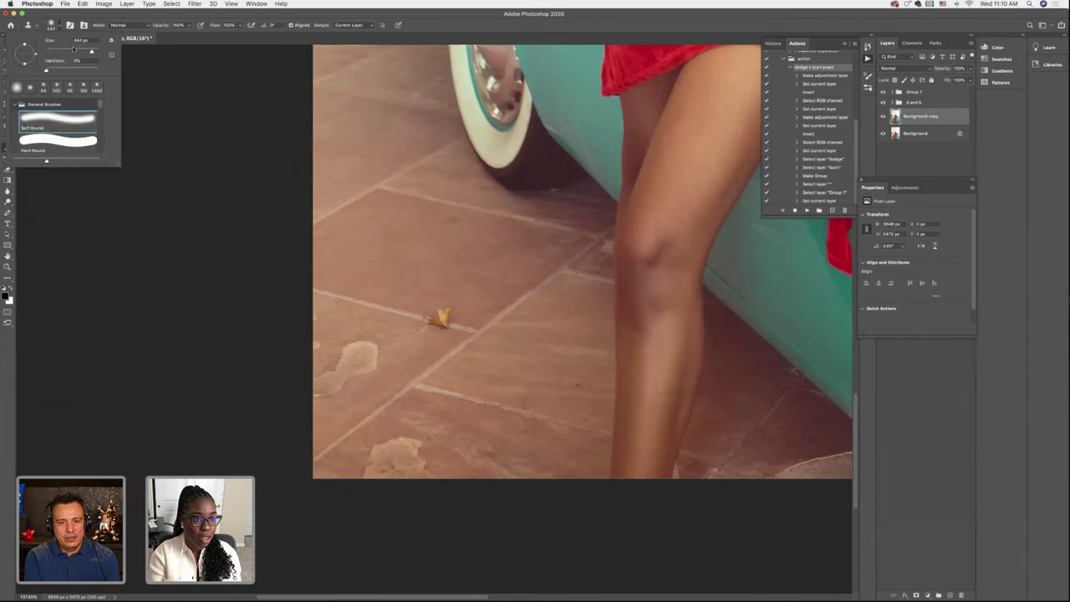
pyautogui.moveTo(74, 51); pyautogui.dragTo(74, 51)
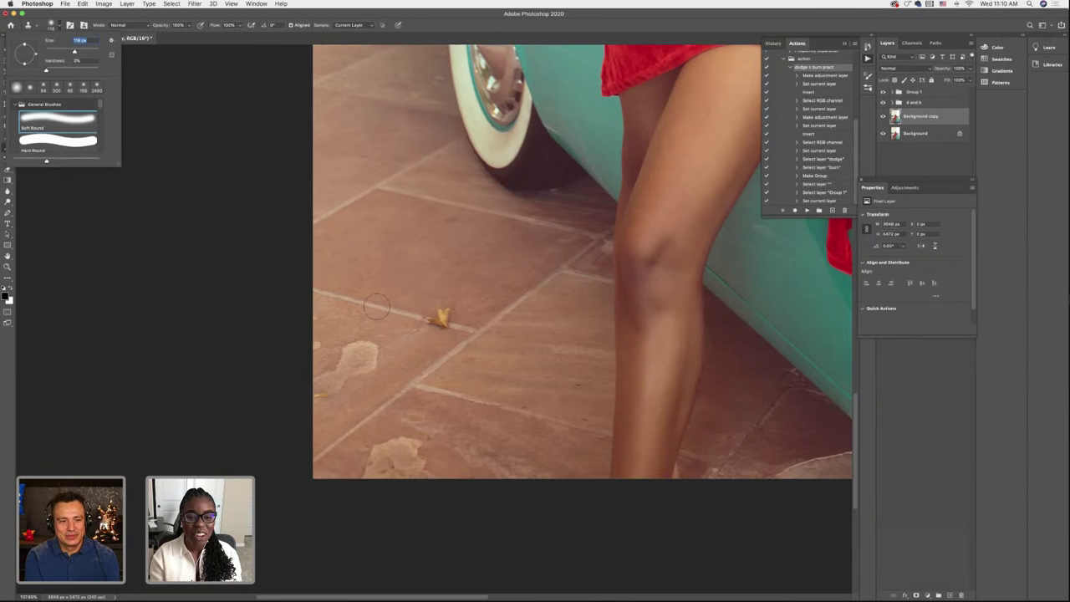
pyautogui.click(427, 320)
pyautogui.moveTo(435, 320); pyautogui.dragTo(445, 315)
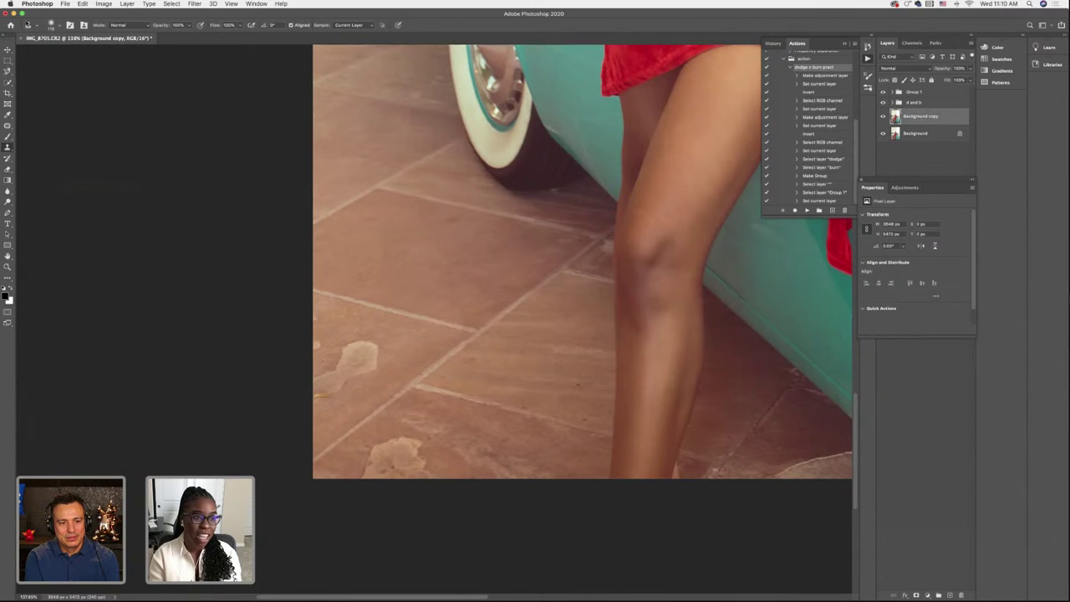
# Shrink the brush to 81 px and clone clean floor over a blemish and the tyre shadow
pyautogui.click(52, 25)
pyautogui.moveTo(75, 51); pyautogui.dragTo(67, 51)
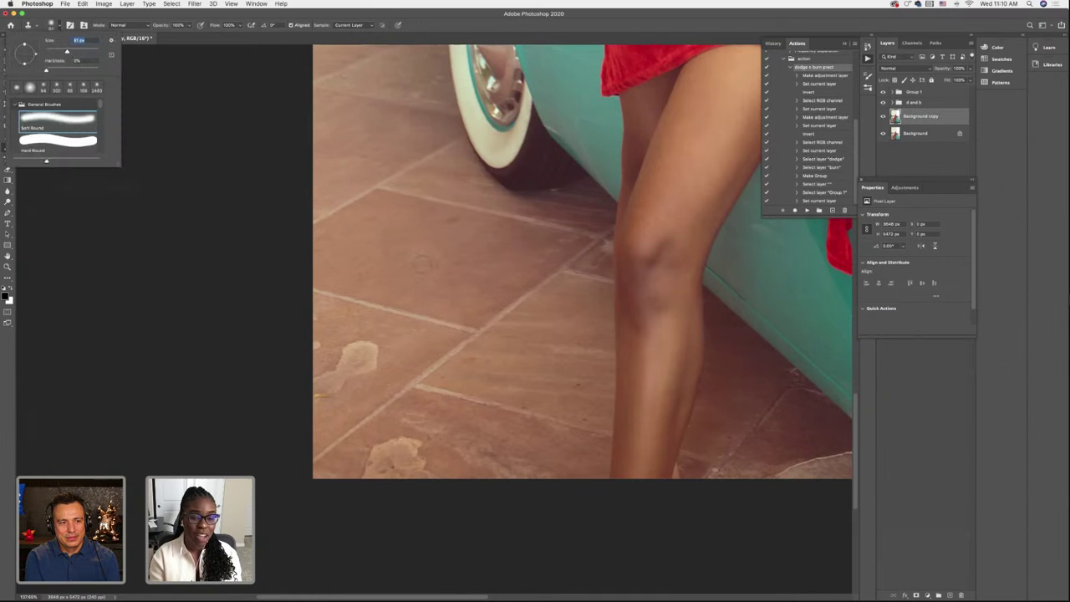
pyautogui.click(473, 359)
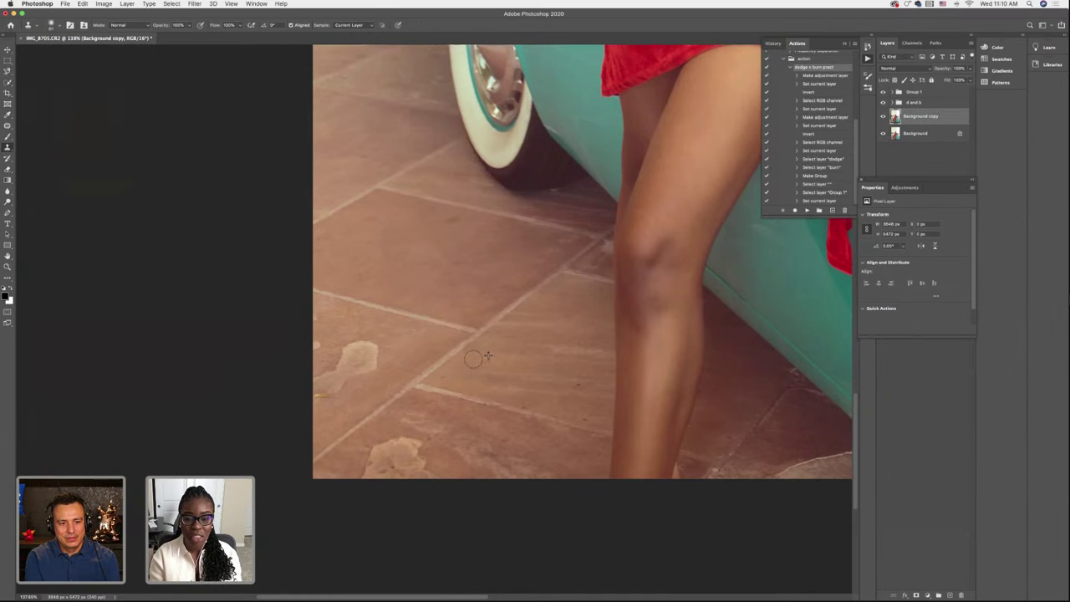
pyautogui.keyDown('alt'); pyautogui.click(403, 326); pyautogui.keyUp('alt')
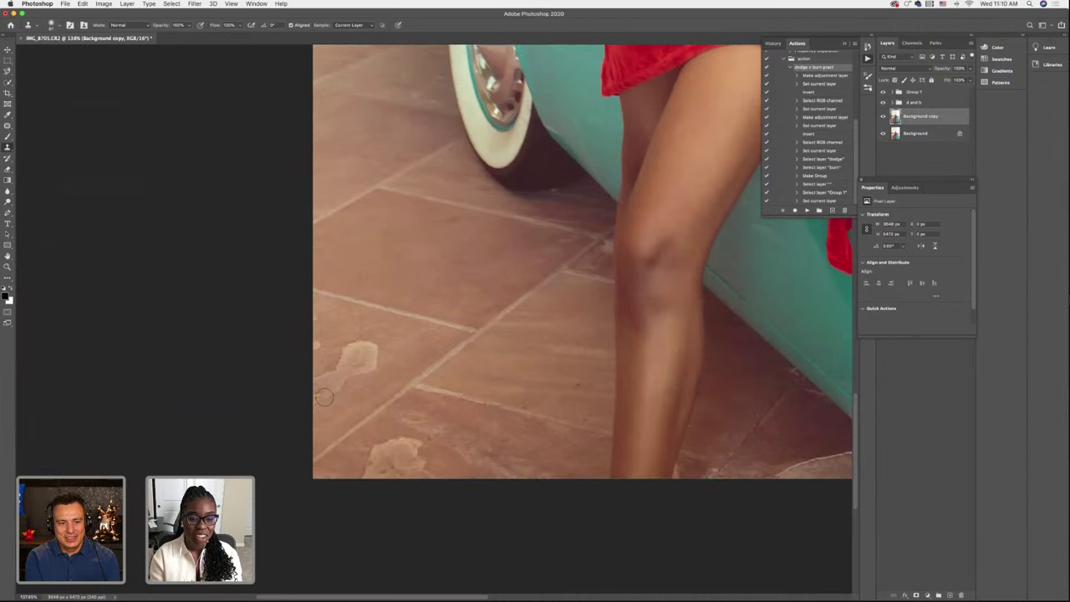
pyautogui.moveTo(324, 397); pyautogui.dragTo(318, 390)
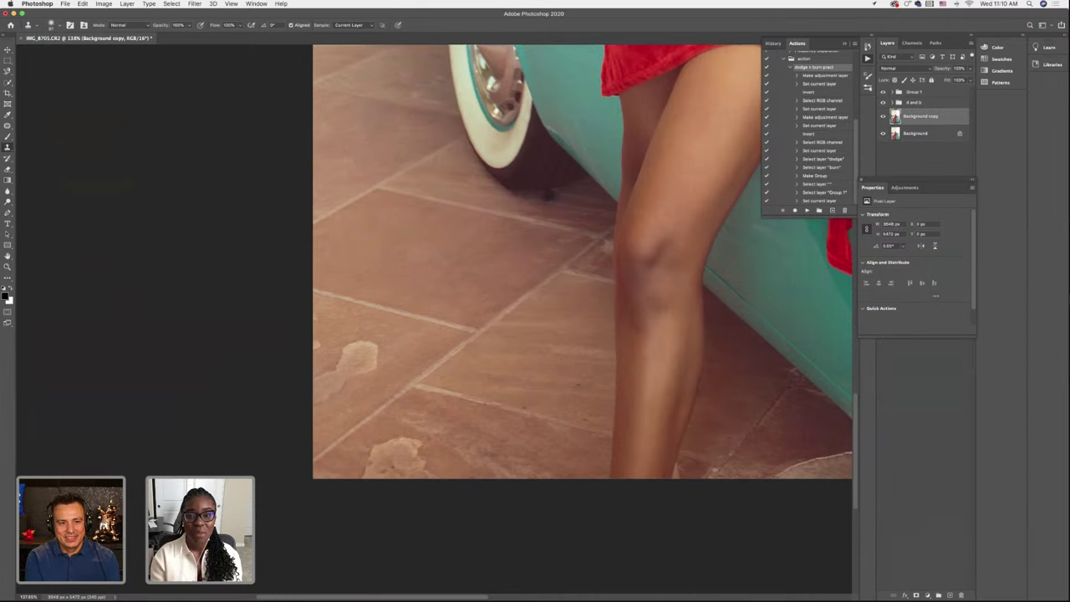
pyautogui.moveTo(548, 196); pyautogui.dragTo(530, 194)
pyautogui.scroll(-5, 431, 304)
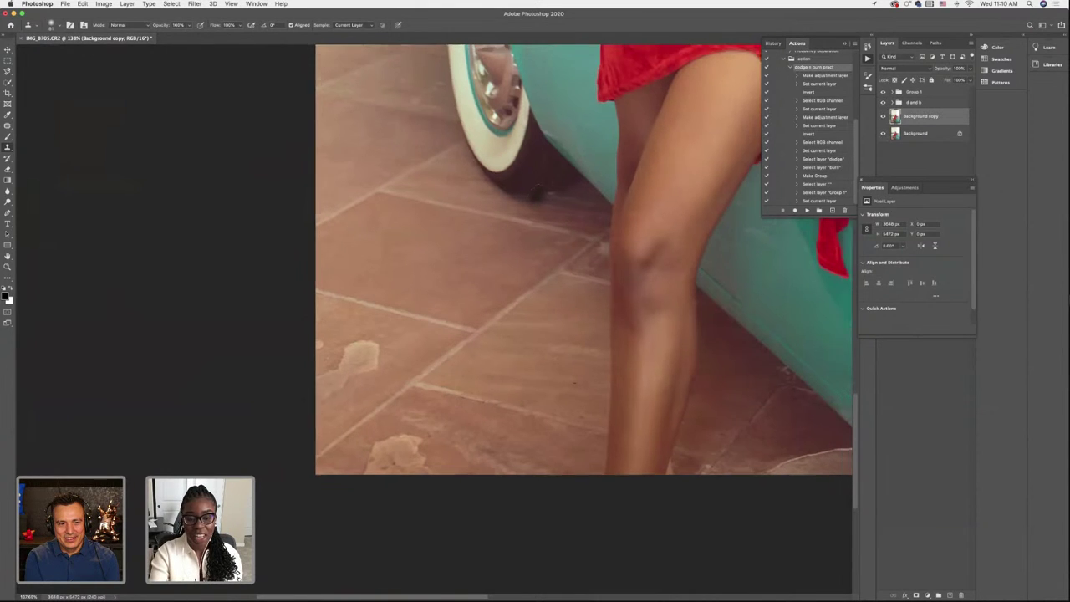
pyautogui.scroll(-1, 540, 195)
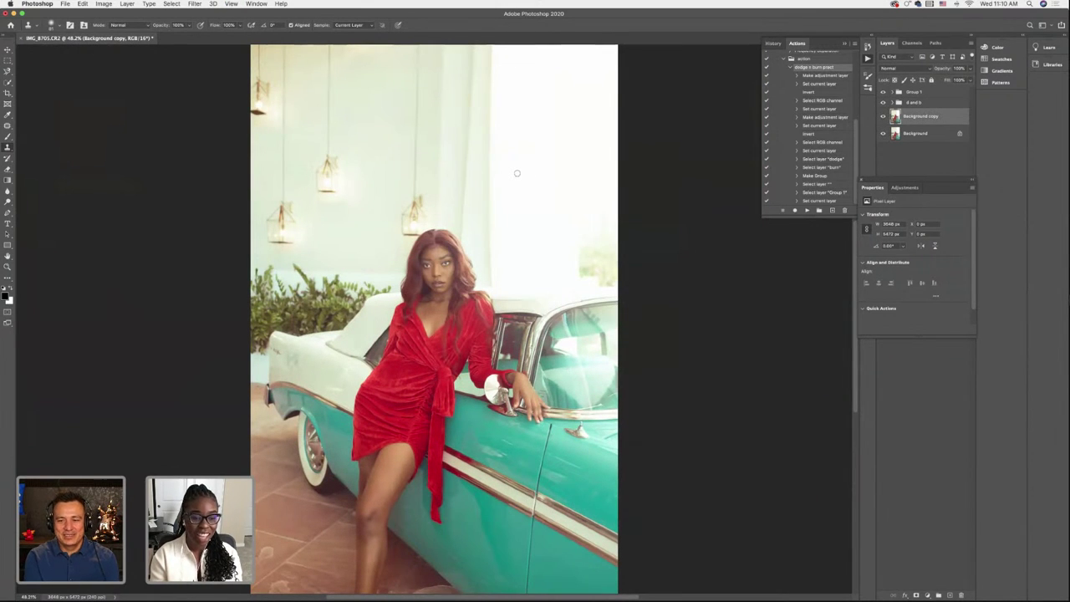
# Zoom out to check the whole photo, then select Group 1 and open the adjustment layer list
pyautogui.scroll(1, 516, 173)
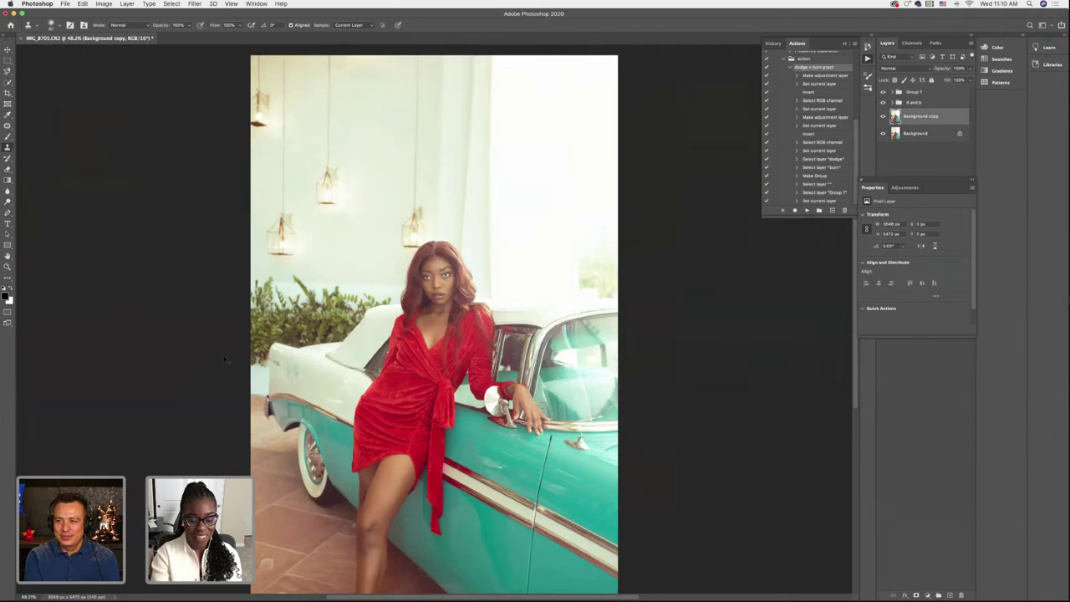
pyautogui.scroll(-1, 224, 359)
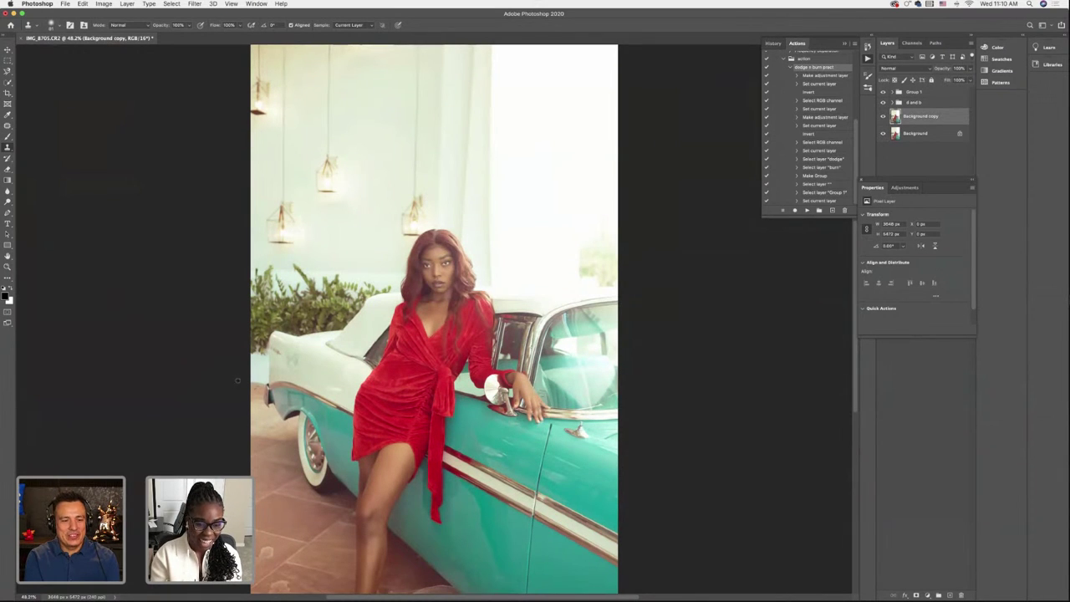
pyautogui.press('super+minus')
pyautogui.press('super+plus')
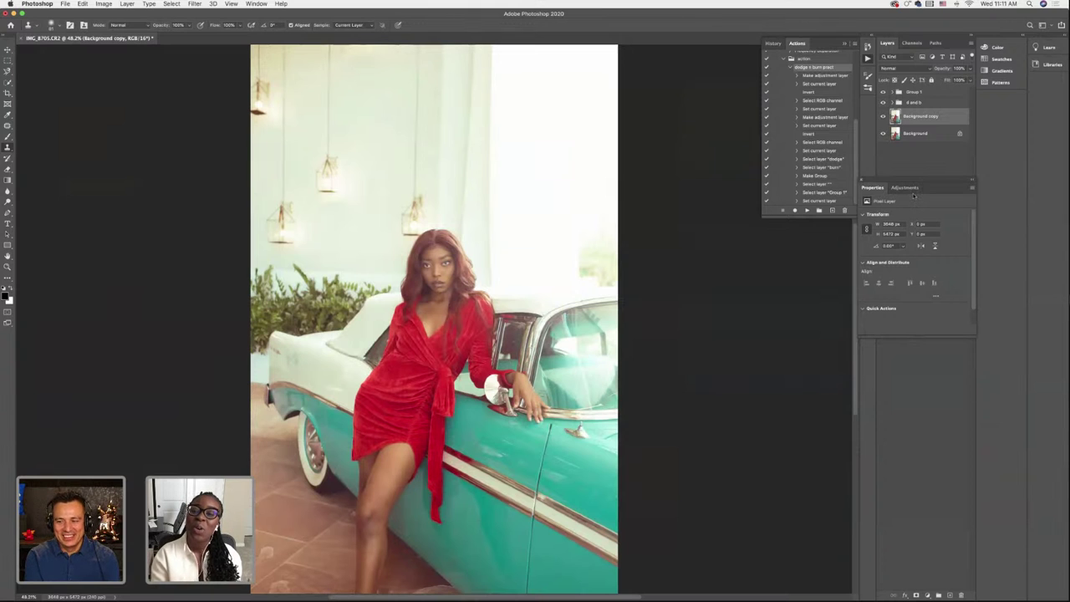
pyautogui.click(913, 92)
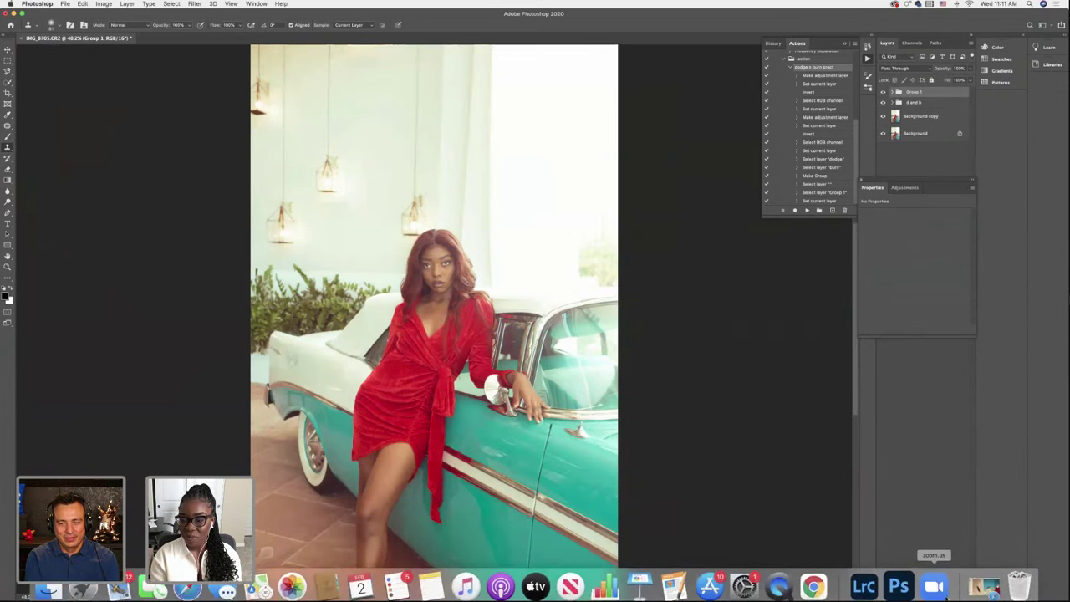
pyautogui.click(928, 595)
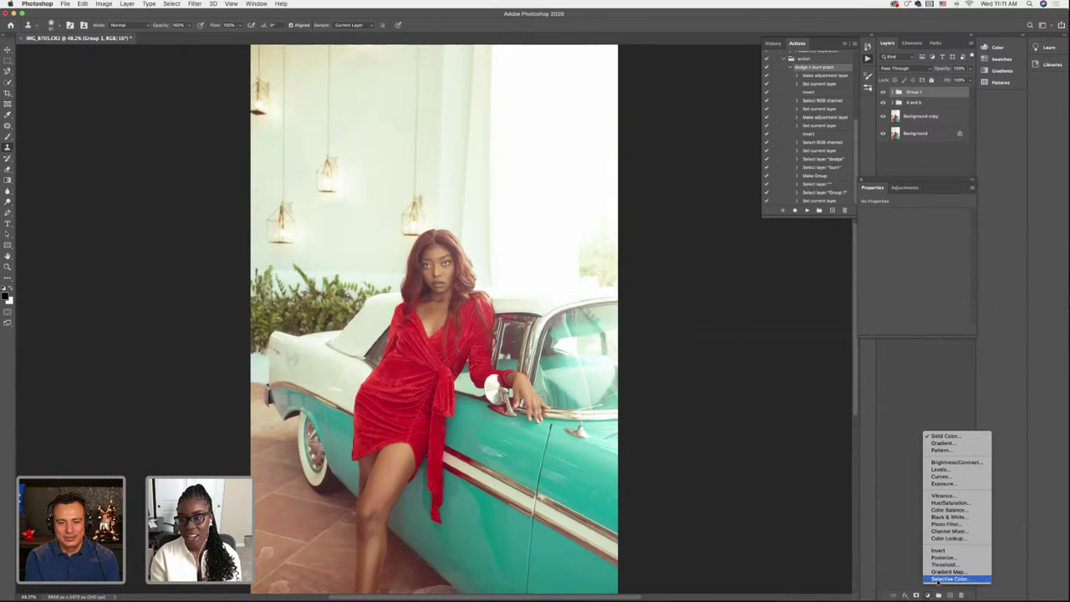
# Add a Selective Color layer shifting the Greens to about Cyan +16 and Magenta −80
pyautogui.click(940, 580)
pyautogui.click(896, 225)
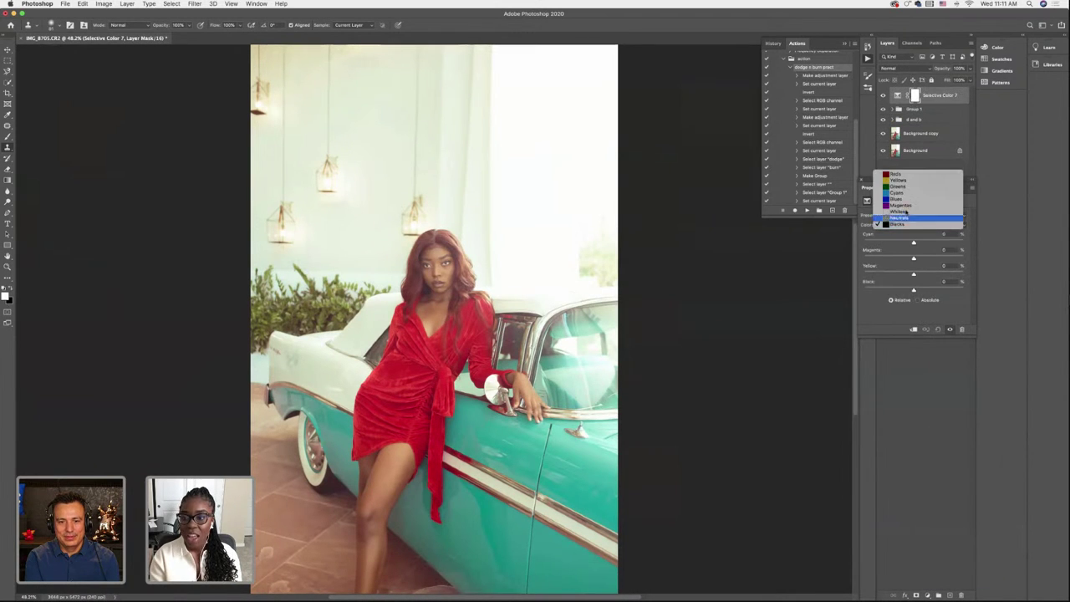
pyautogui.click(913, 226)
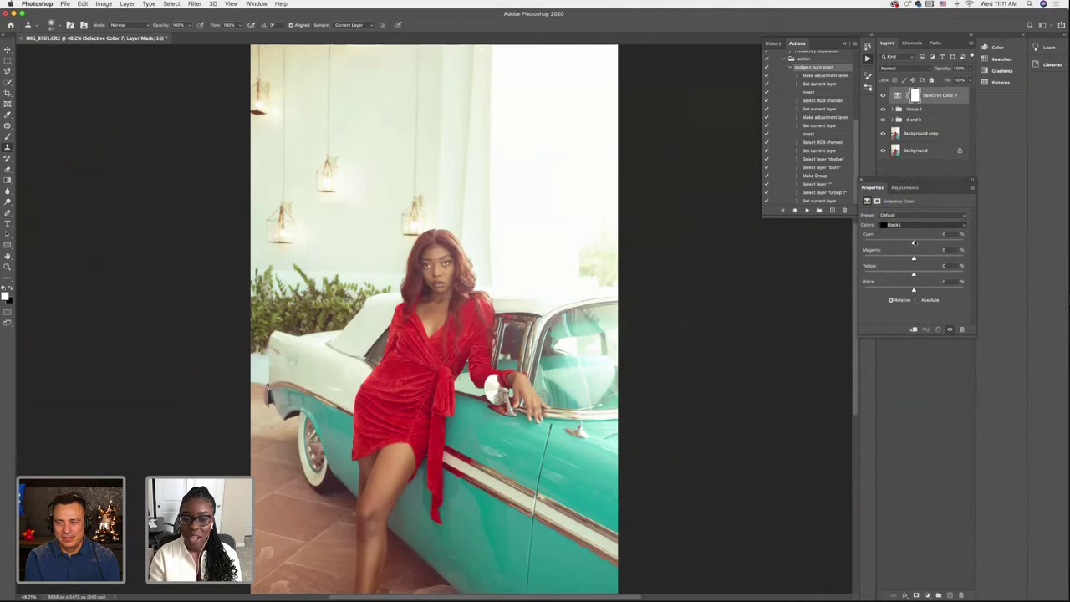
pyautogui.moveTo(914, 242); pyautogui.dragTo(898, 242)
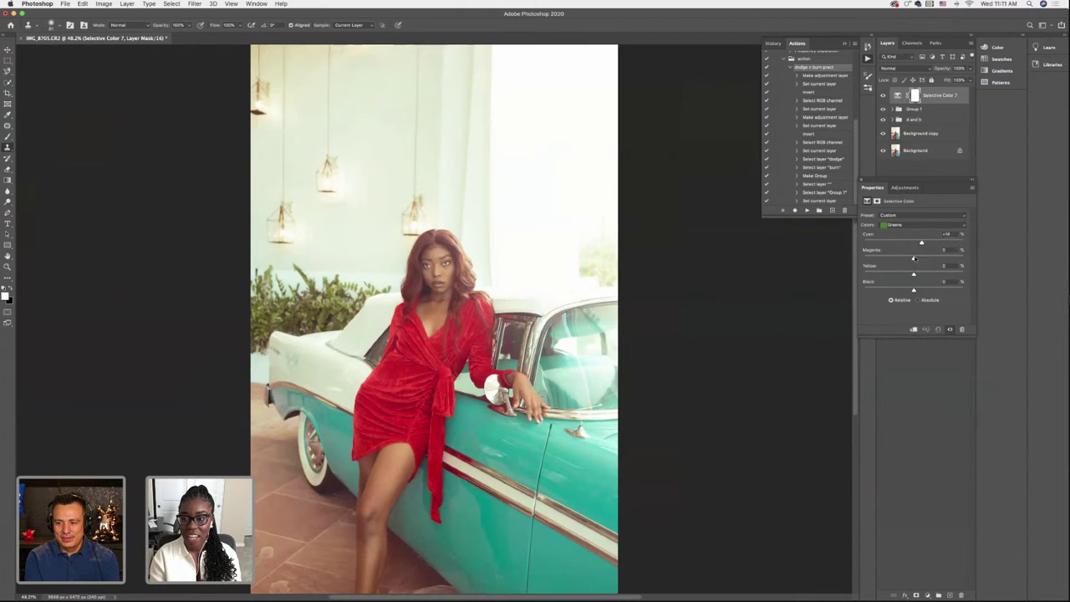
pyautogui.moveTo(892, 260); pyautogui.dragTo(932, 290)
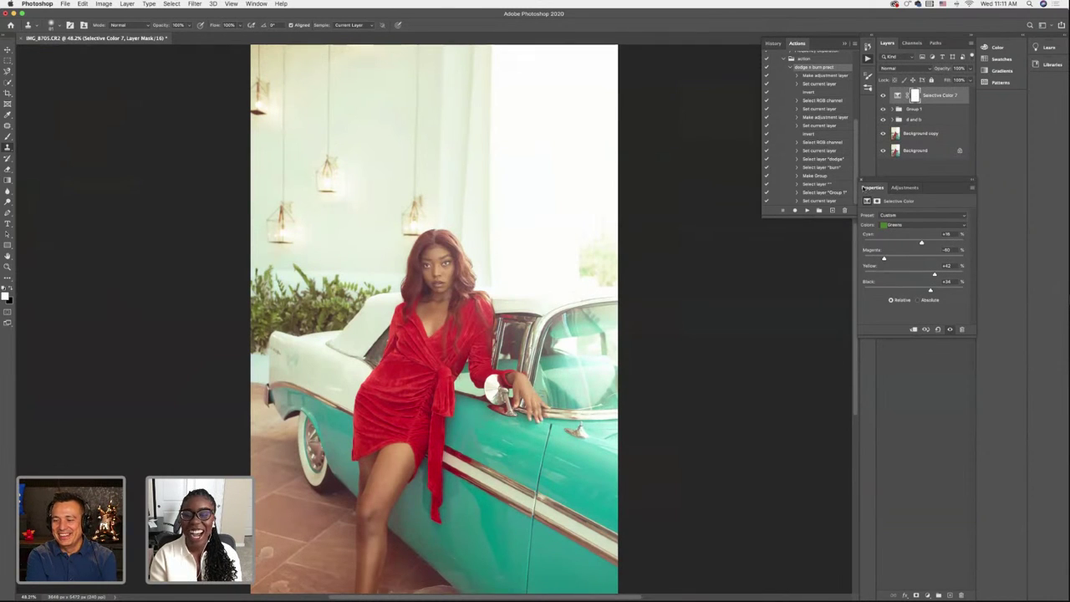
pyautogui.click(866, 187)
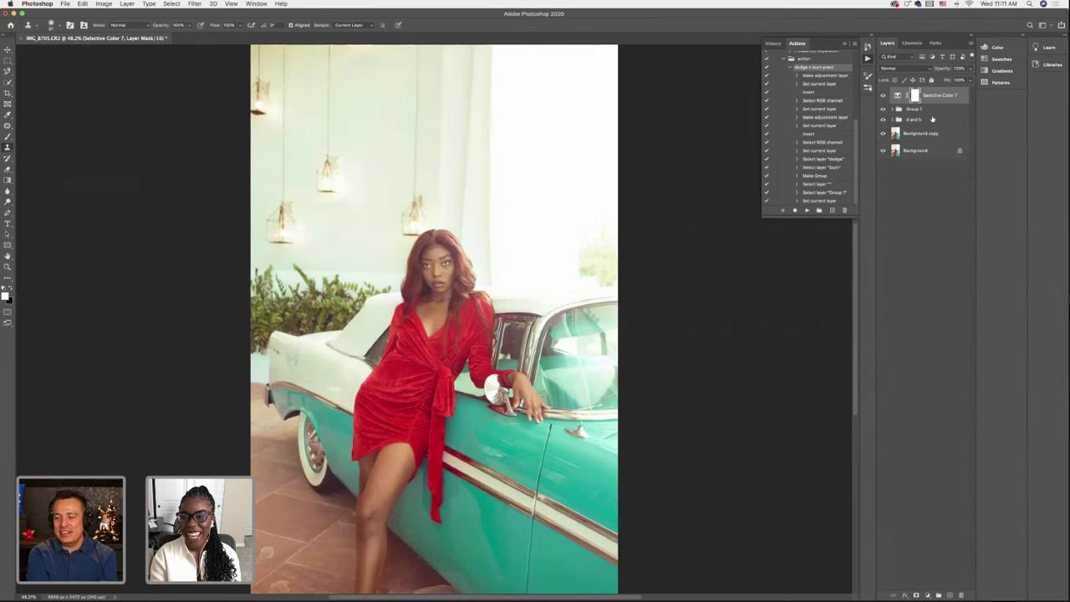
# Gather the colour adjustment layers into Group 1 and compare the group on and off
pyautogui.click(936, 97)
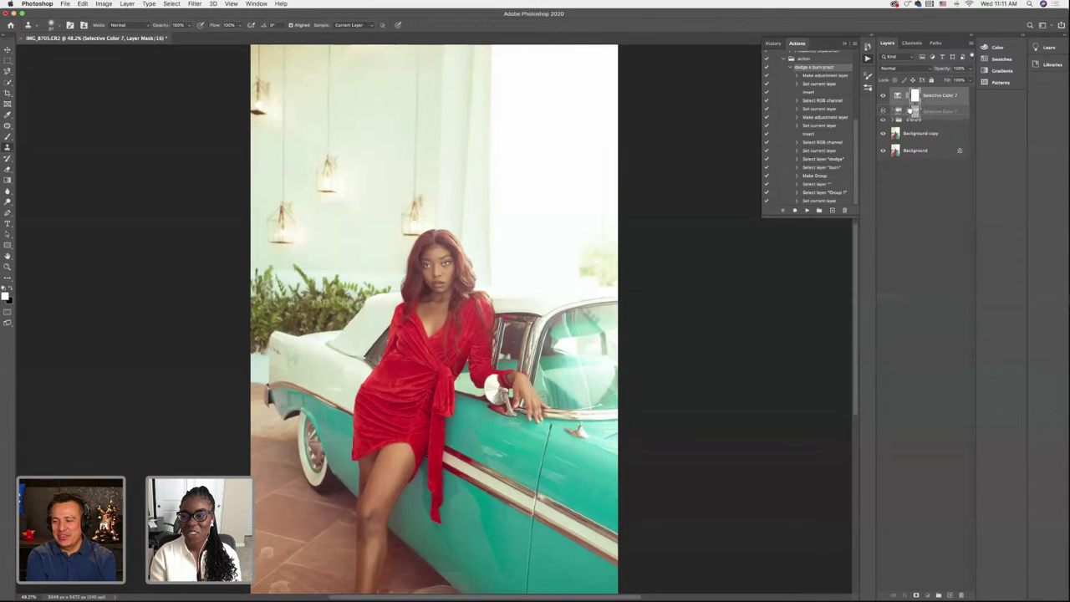
pyautogui.press('BackSpace')
pyautogui.click(884, 94)
pyautogui.click(884, 93)
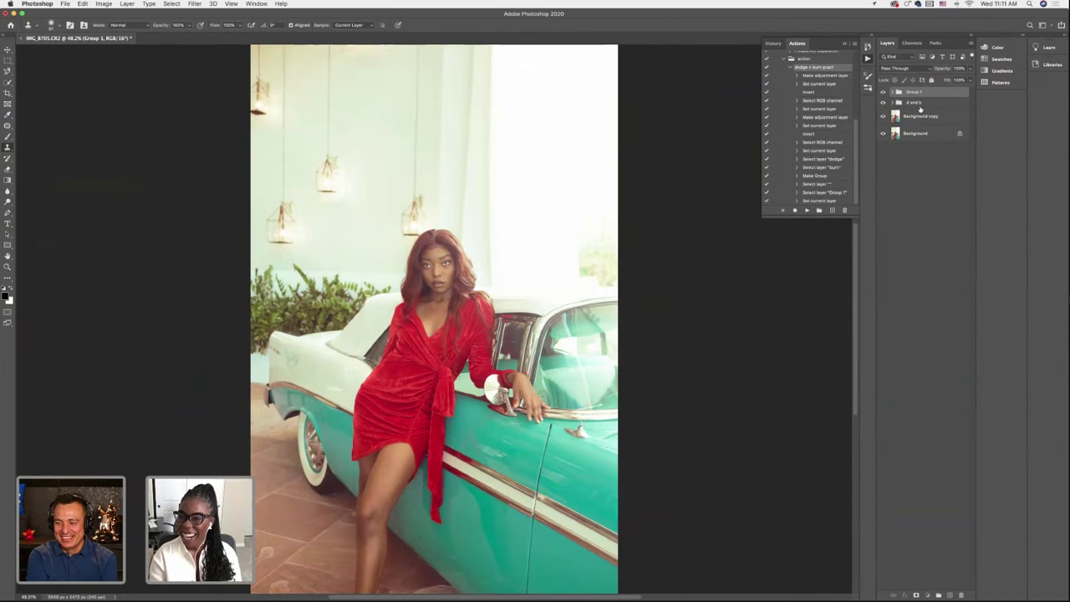
pyautogui.click(920, 114)
pyautogui.click(909, 92)
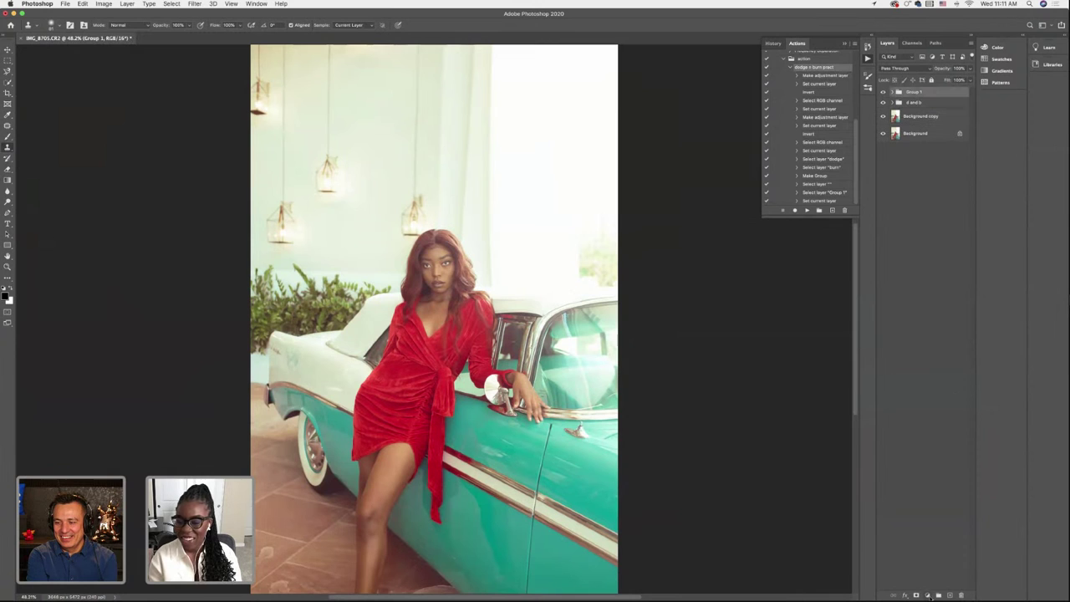
pyautogui.click(929, 595)
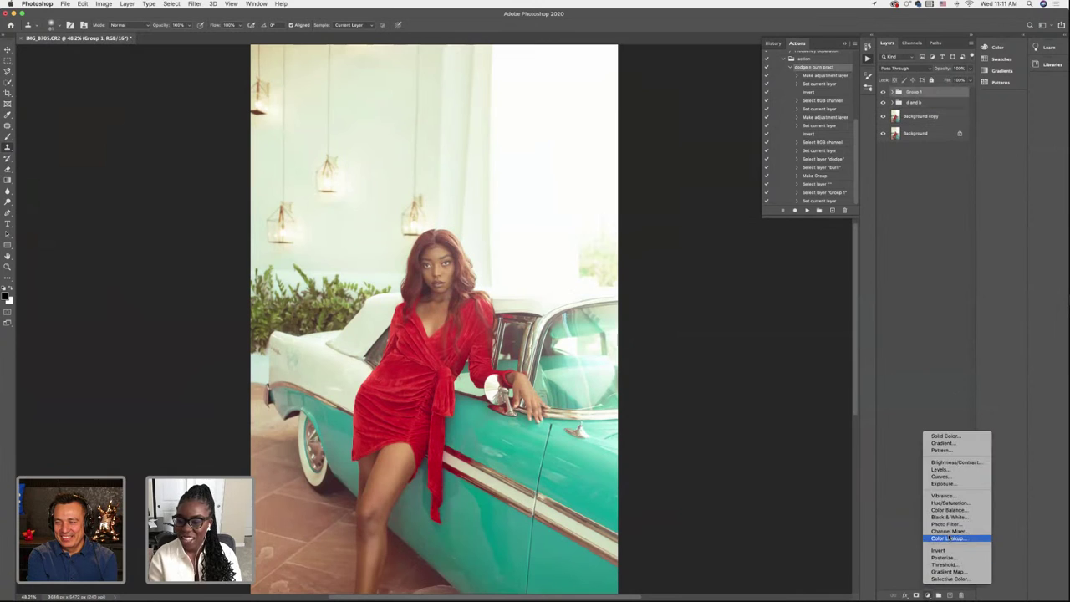
pyautogui.click(966, 470)
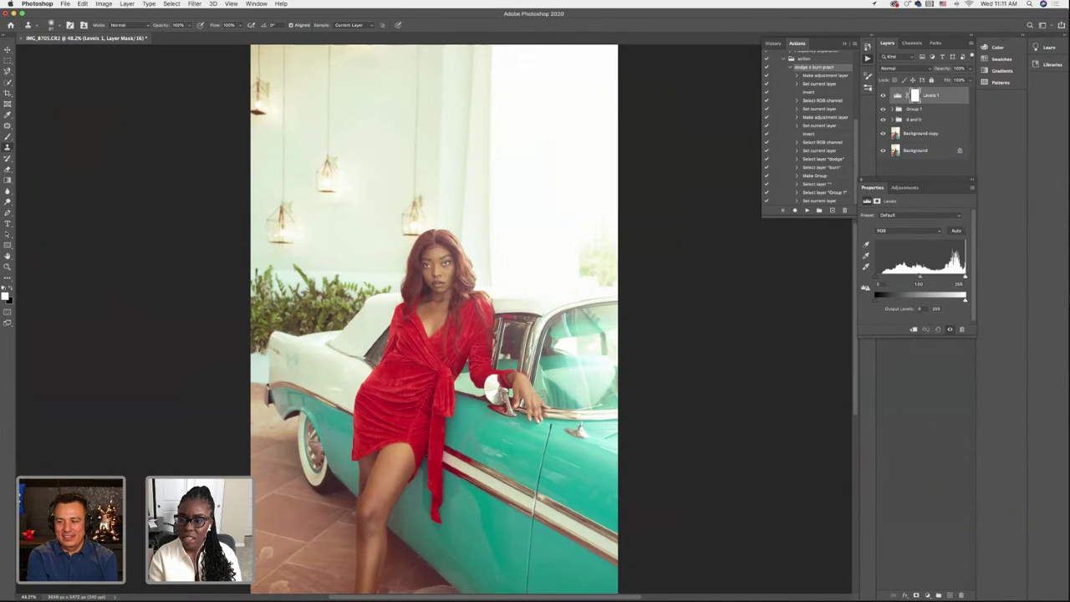
pyautogui.moveTo(965, 277); pyautogui.dragTo(960, 277)
pyautogui.moveTo(877, 274); pyautogui.dragTo(869, 278)
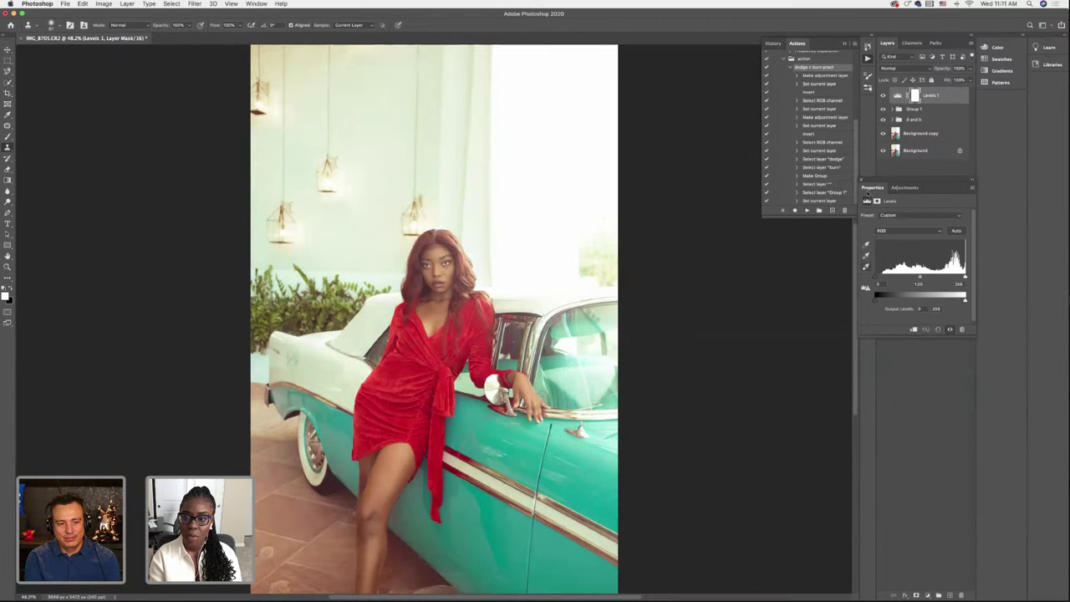
pyautogui.click(864, 187)
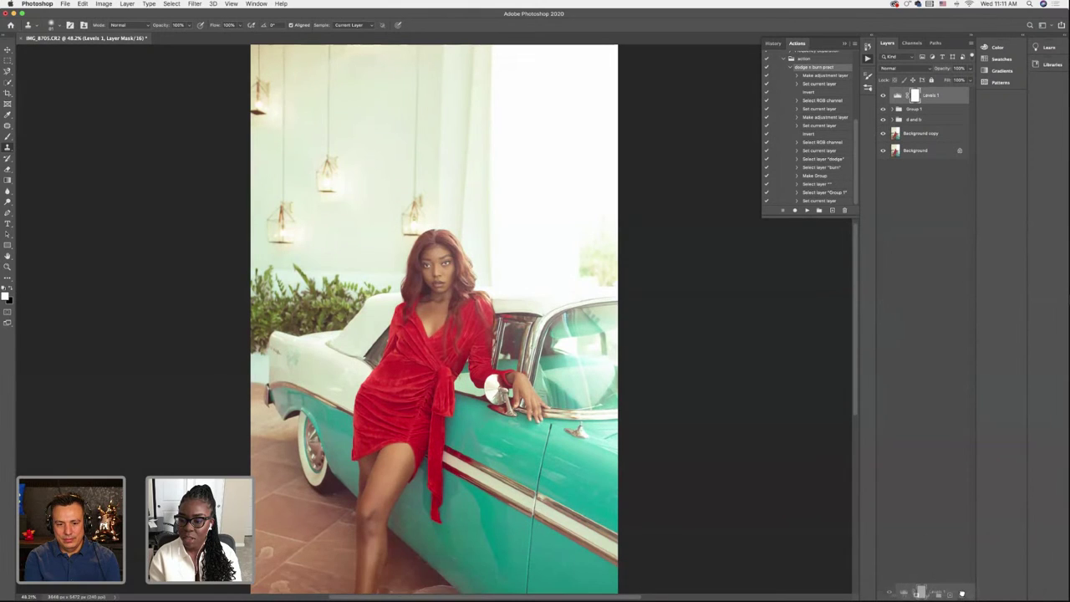
pyautogui.click(961, 594)
pyautogui.click(891, 118)
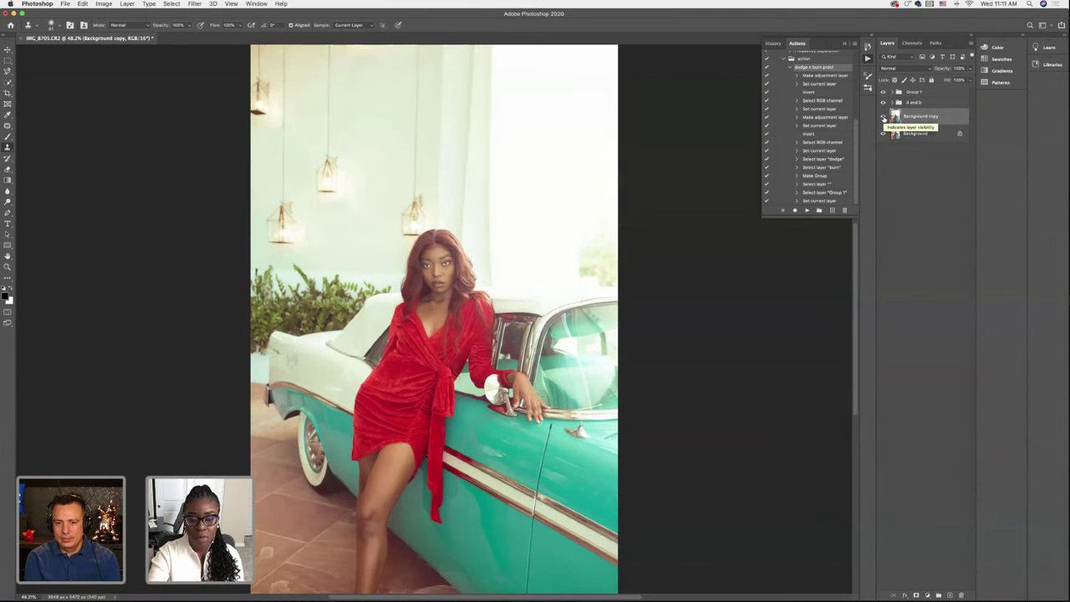
# Duplicate Background copy and apply a Motion Blur to the new copy
pyautogui.press('super+0')
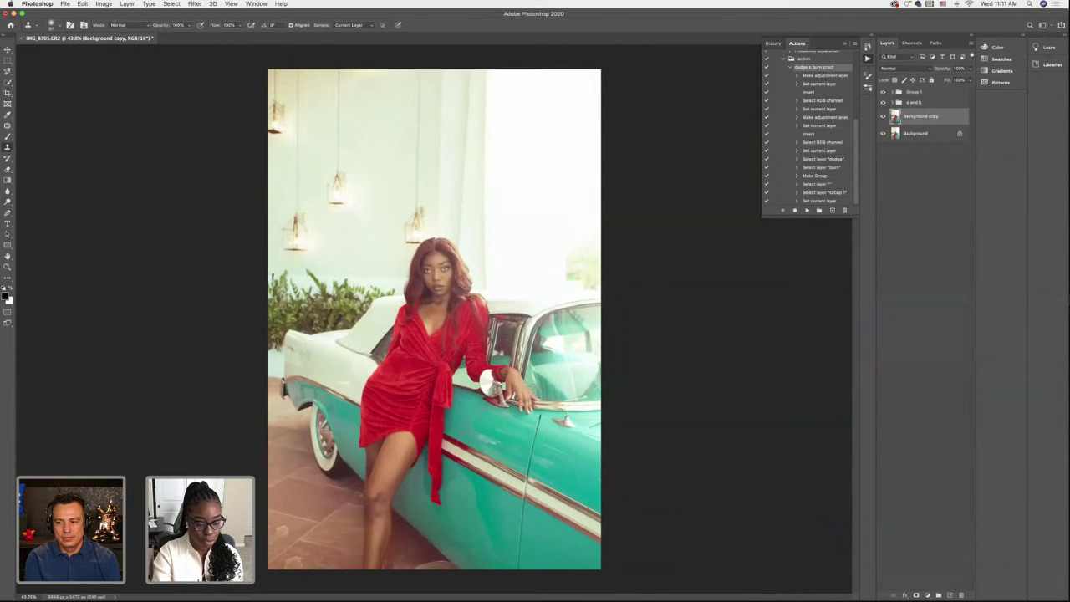
pyautogui.press('super+j')
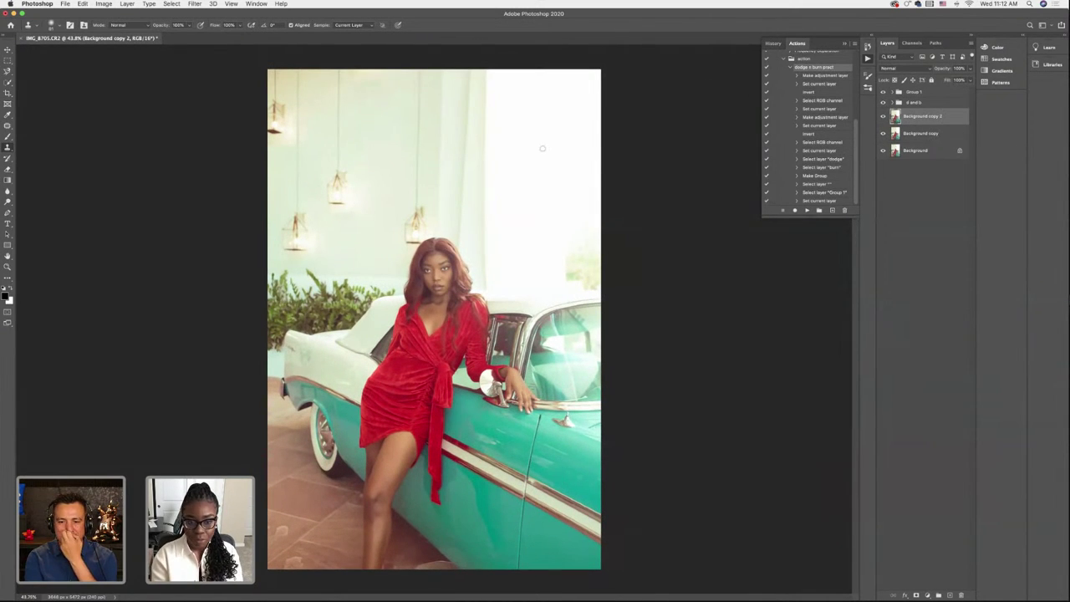
pyautogui.click(195, 4)
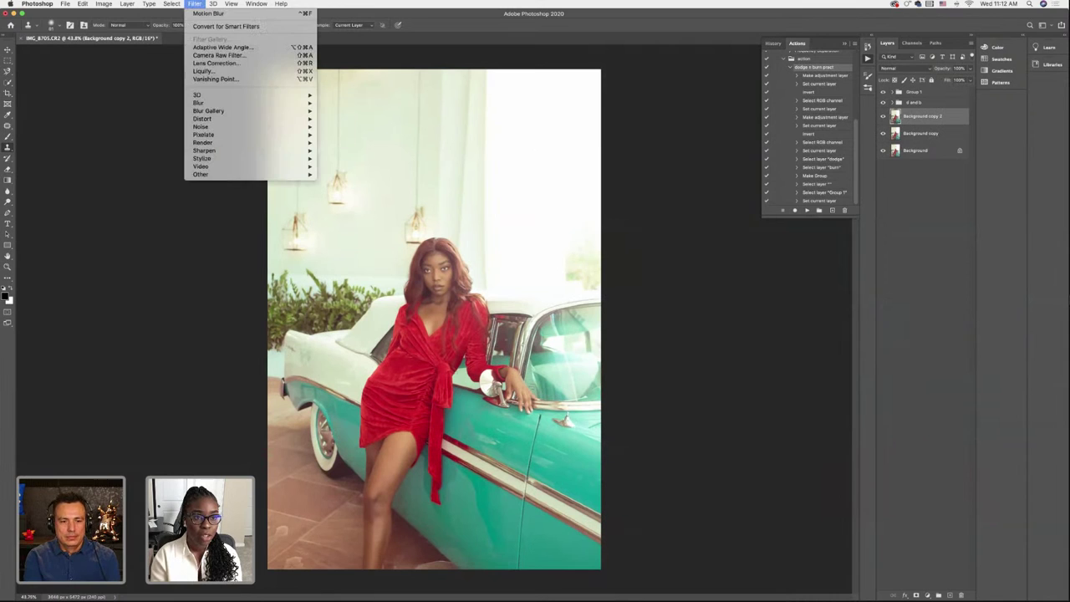
pyautogui.moveTo(204, 102)
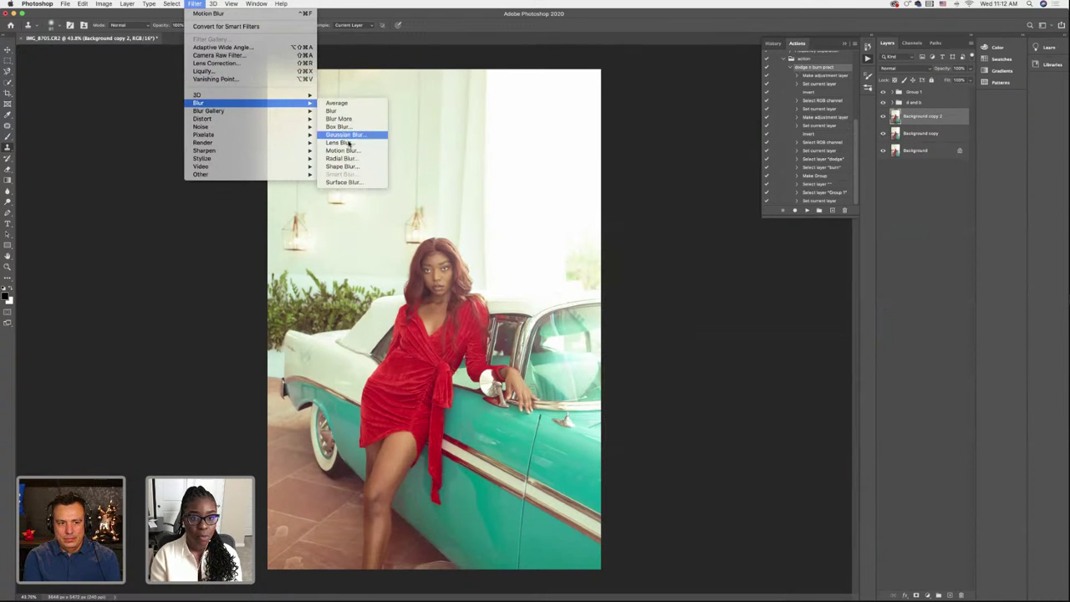
pyautogui.click(348, 153)
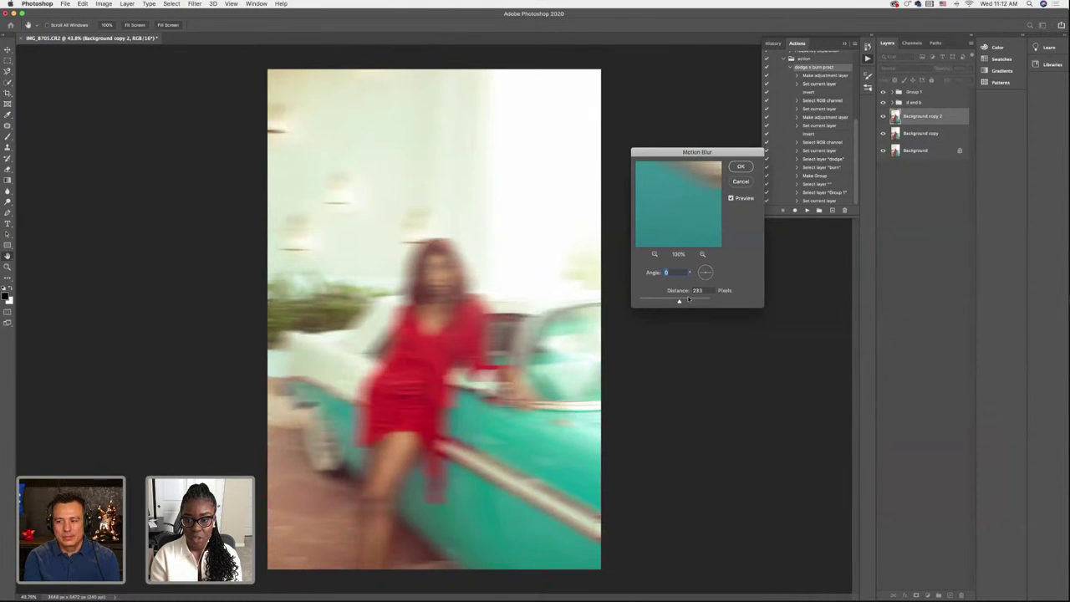
pyautogui.moveTo(679, 302); pyautogui.dragTo(682, 303)
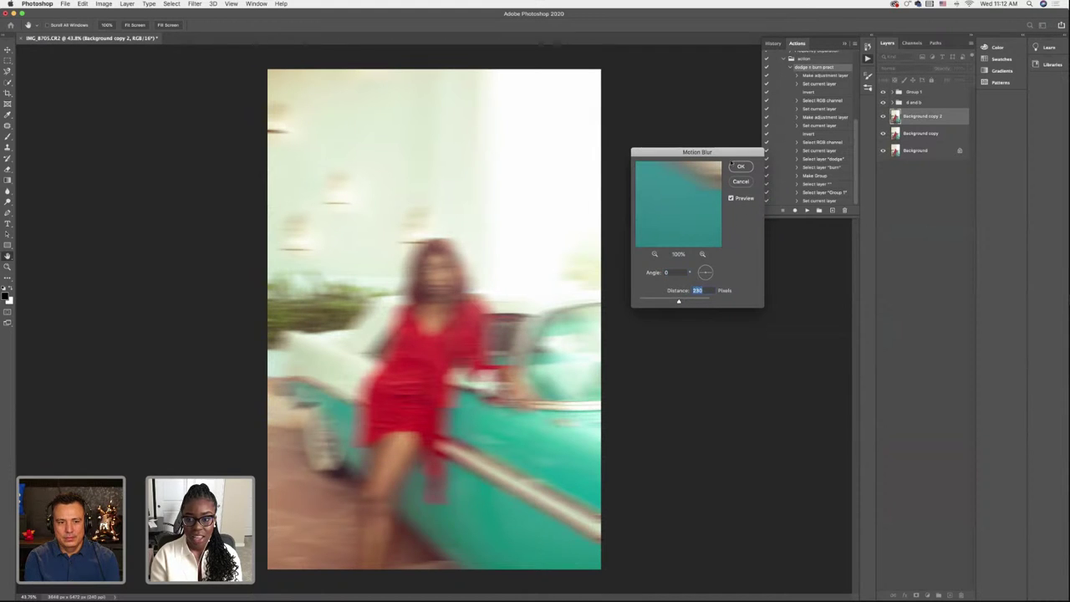
pyautogui.click(739, 166)
# Blend Background copy 2 in Screen mode at about 43% opacity and compare it on and off
pyautogui.click(897, 67)
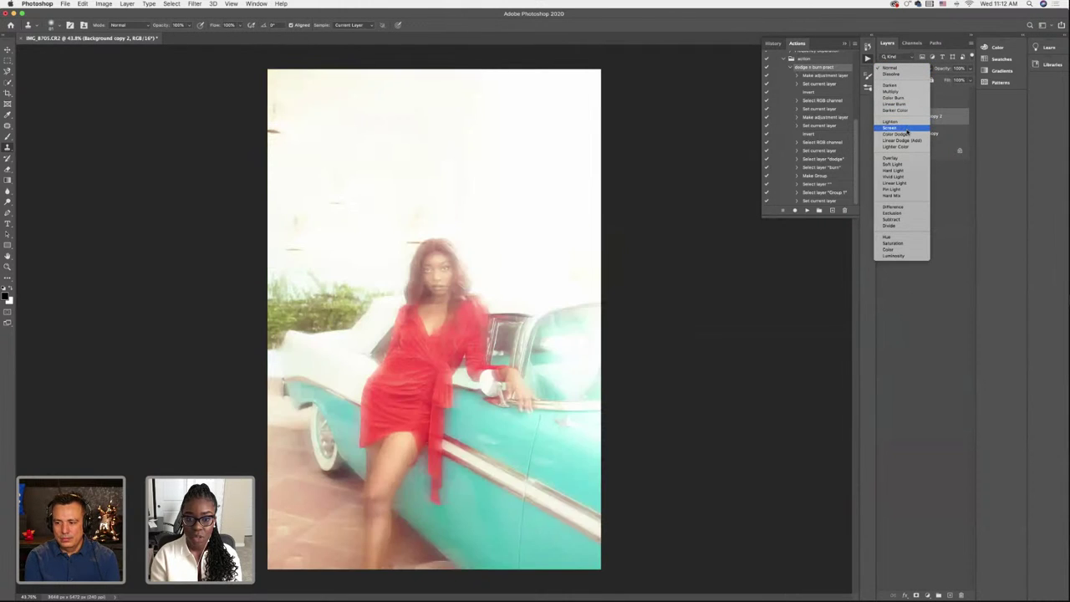
pyautogui.click(889, 128)
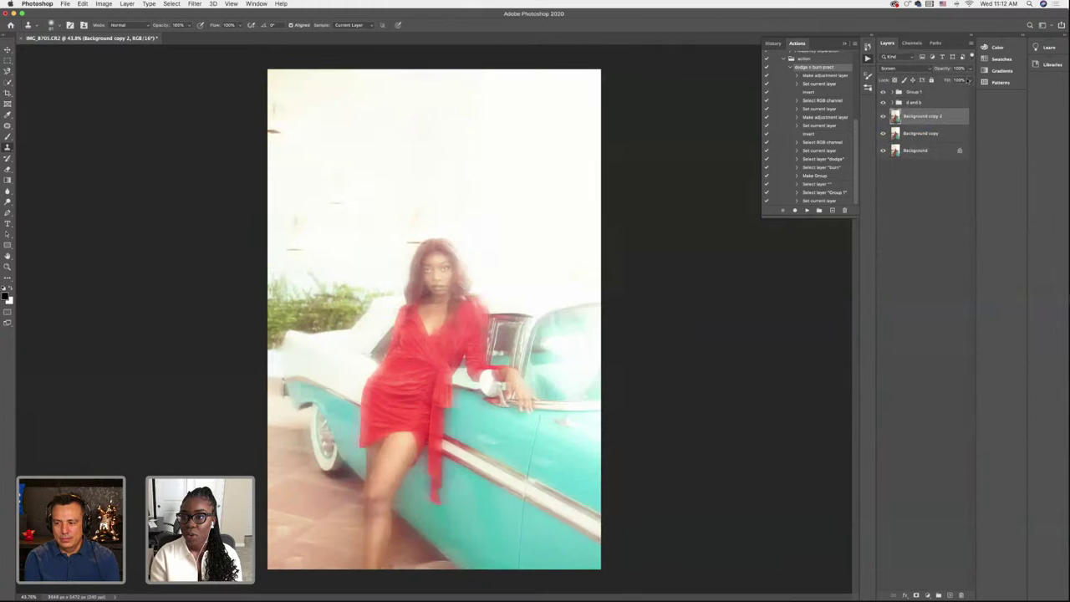
pyautogui.click(968, 81)
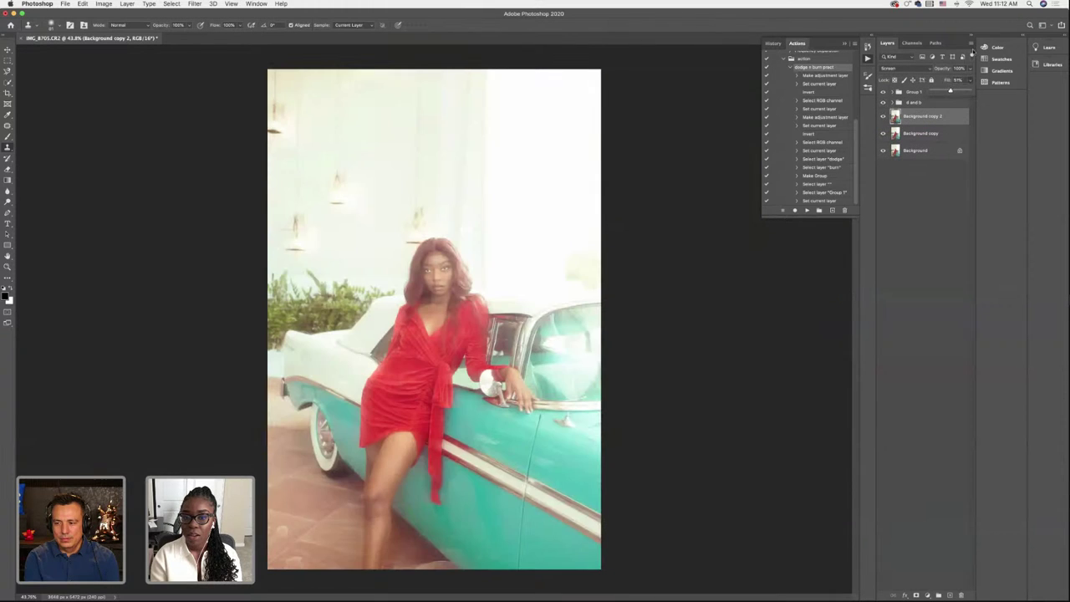
pyautogui.click(971, 68)
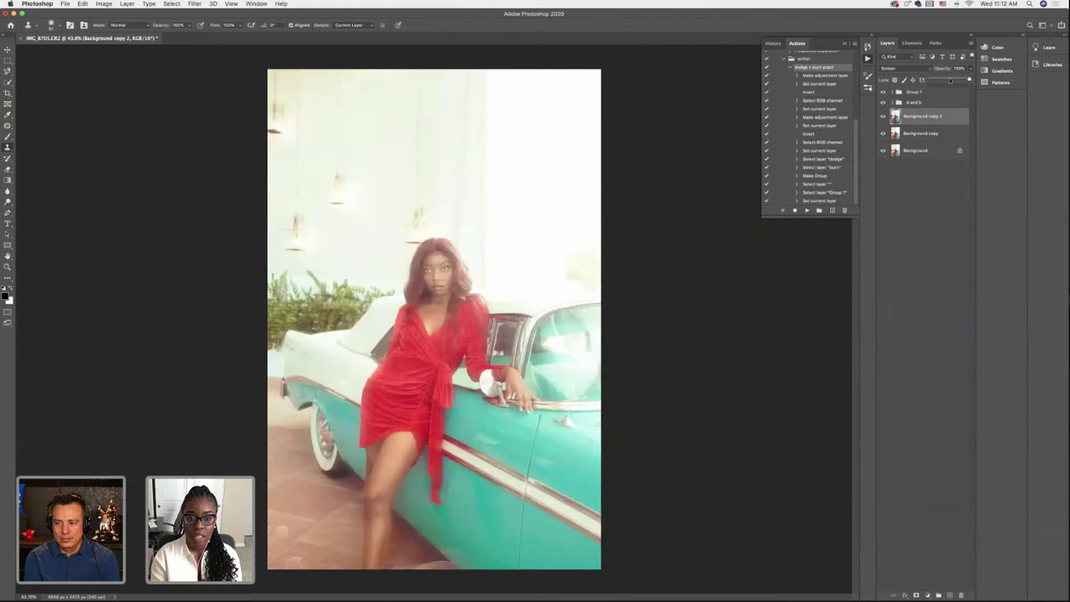
pyautogui.moveTo(950, 79); pyautogui.dragTo(944, 80)
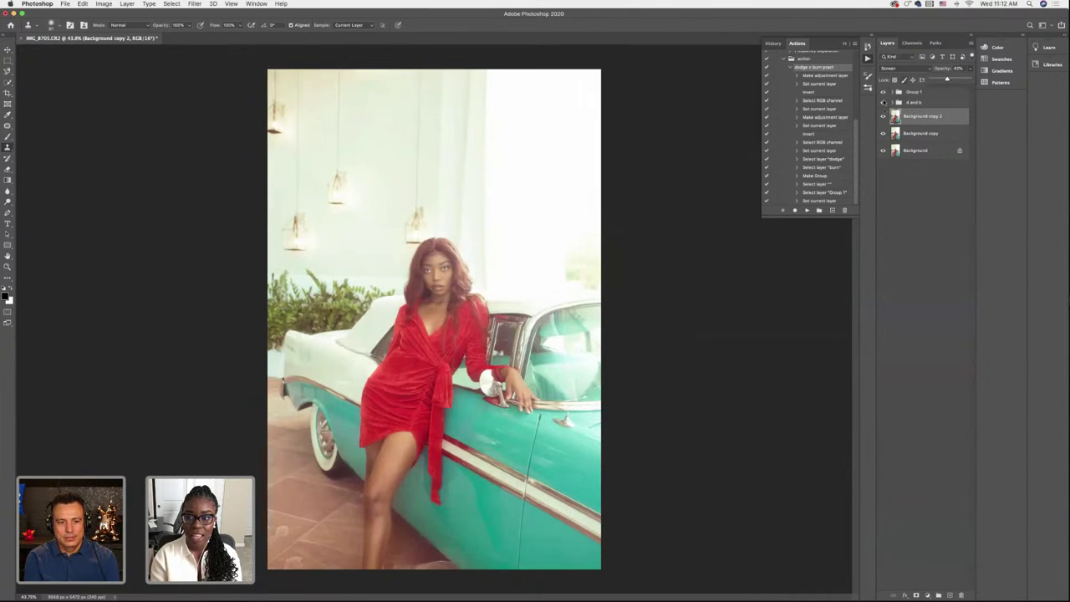
pyautogui.click(882, 117)
pyautogui.click(883, 117)
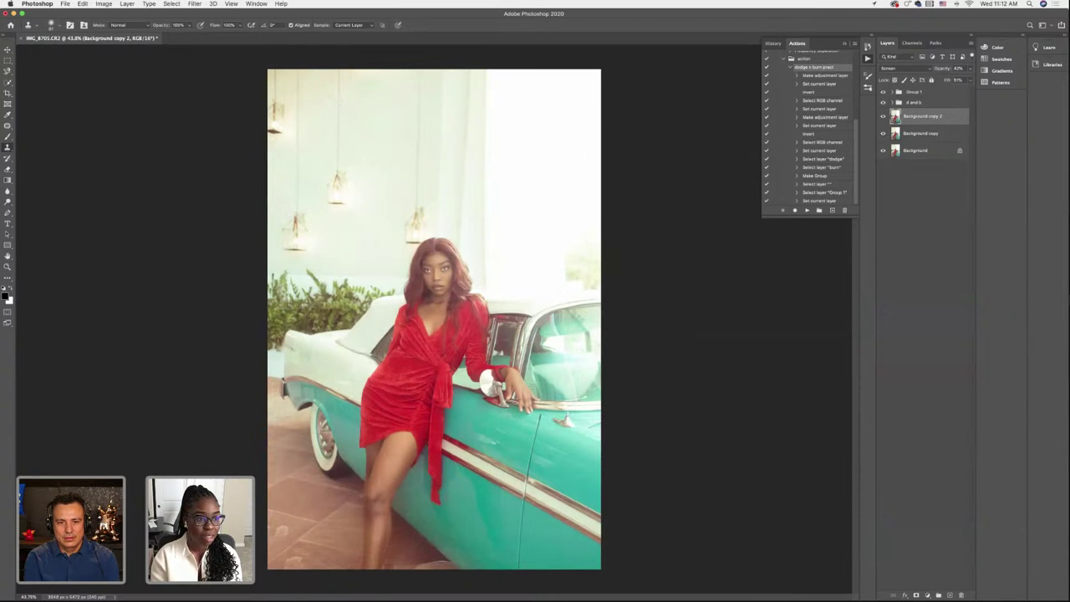
# Select the Eraser tool, check its brush, and compare the glow layer on and off
pyautogui.click(8, 168)
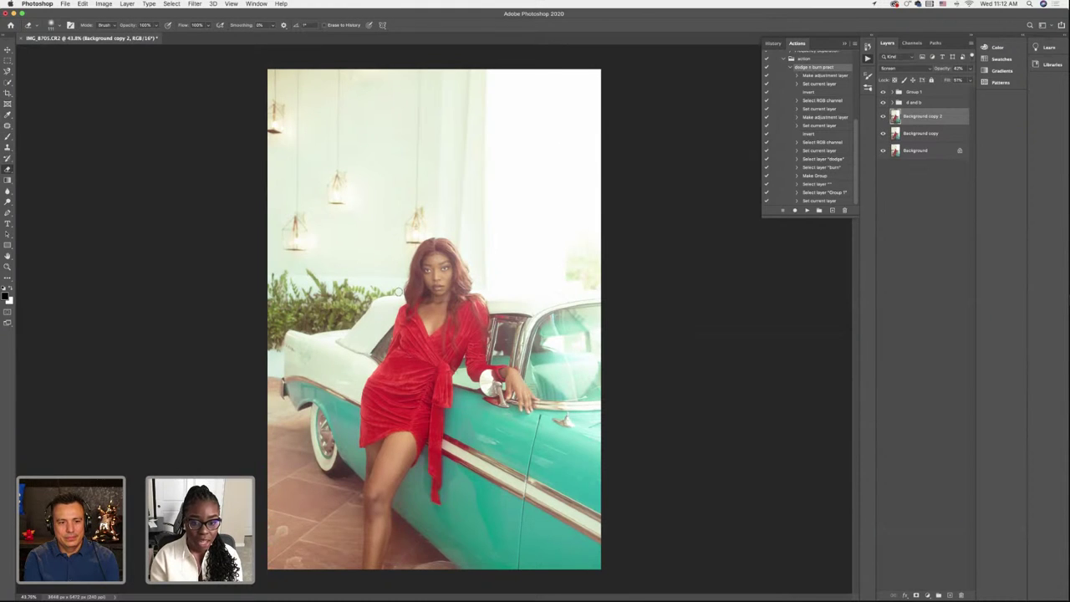
pyautogui.click(60, 27)
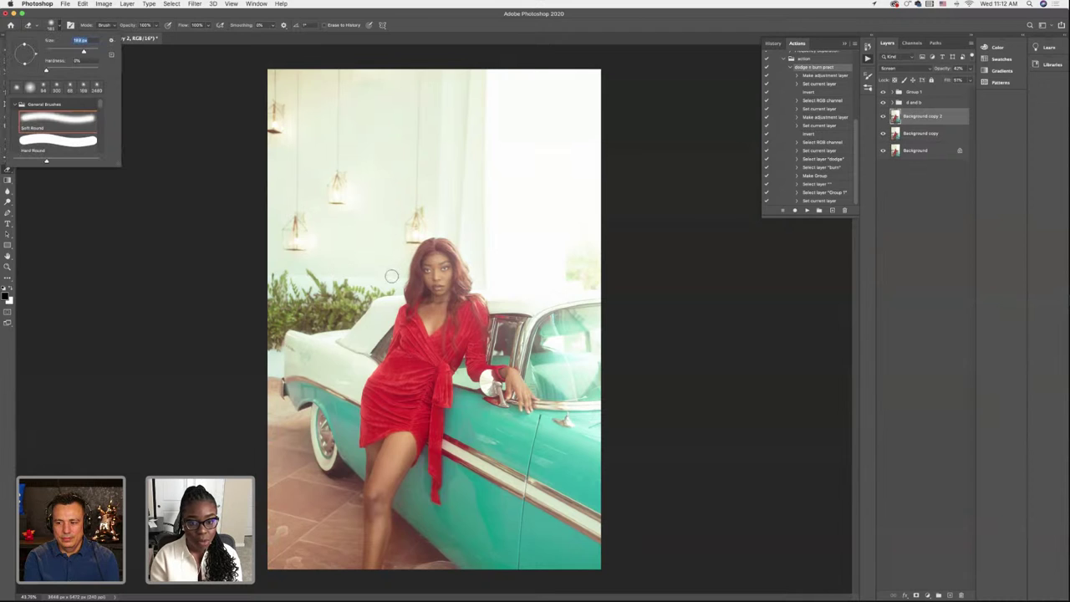
pyautogui.click(430, 274)
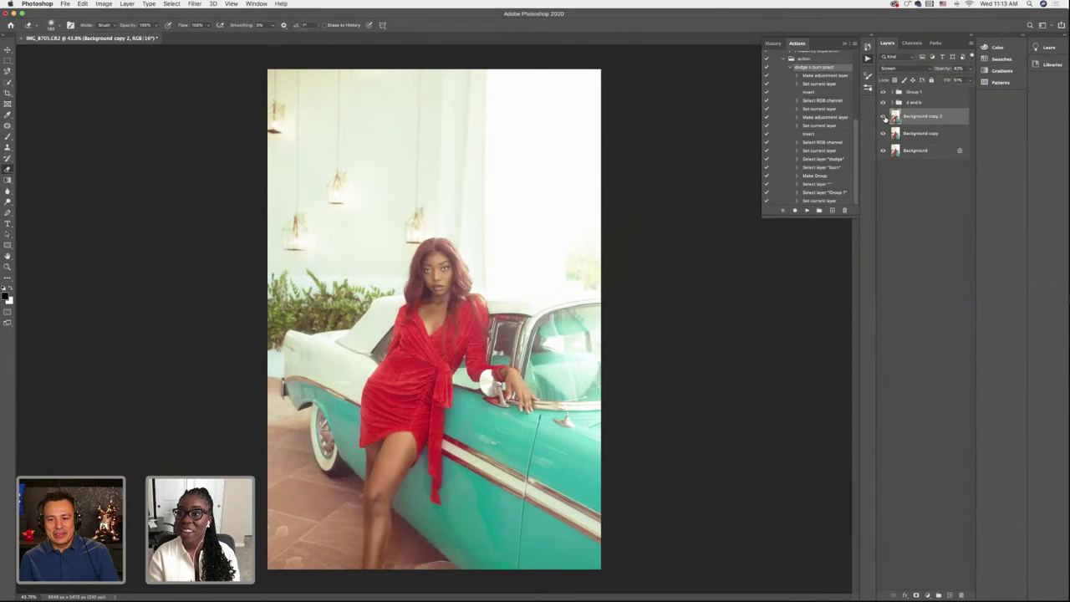
pyautogui.click(884, 117)
pyautogui.click(884, 117)
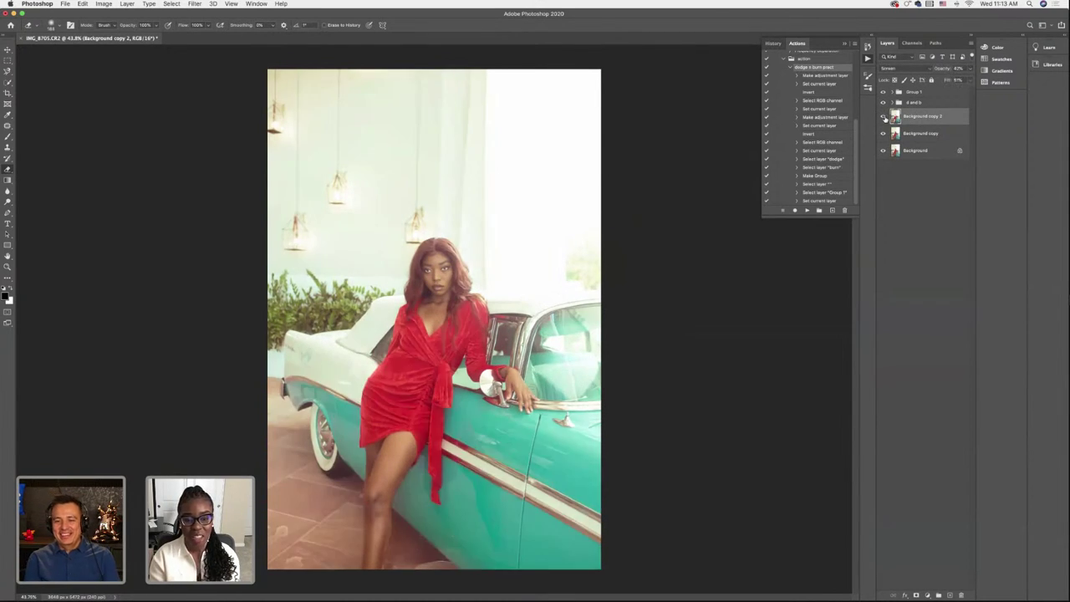
pyautogui.click(884, 117)
pyautogui.click(883, 117)
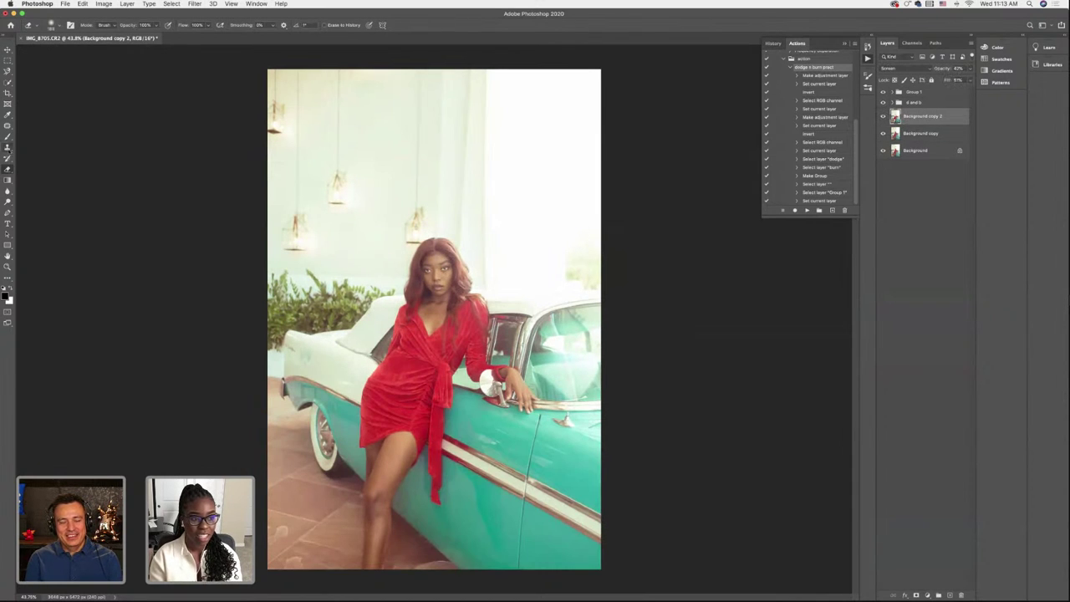
# Set up the Clone Stamp with a 284 px, 0% hardness brush
pyautogui.click(8, 147)
pyautogui.click(52, 25)
pyautogui.moveTo(80, 53); pyautogui.dragTo(87, 53)
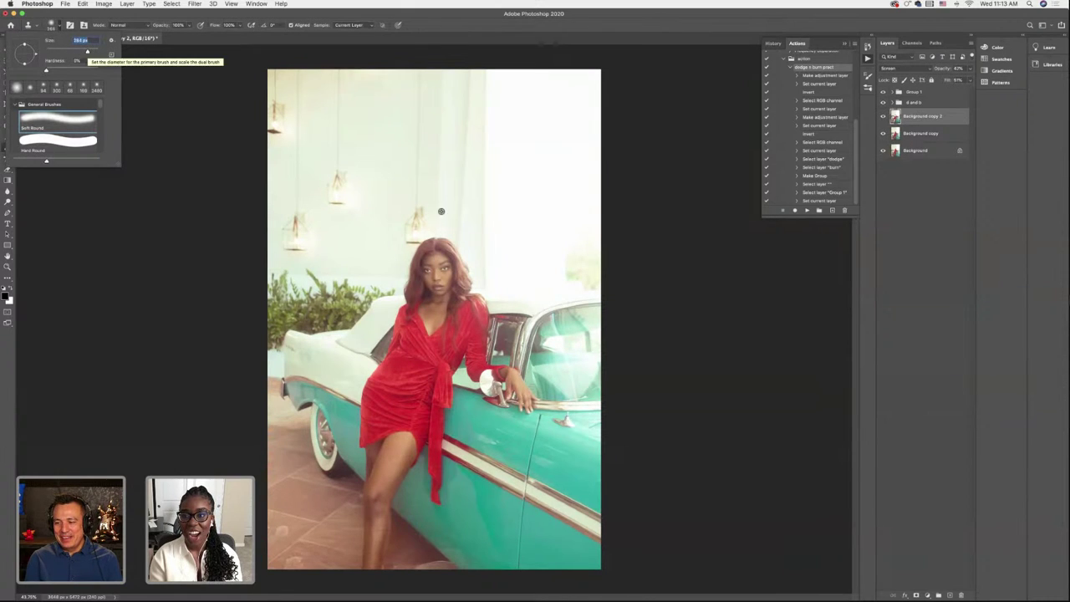
pyautogui.press('Return')
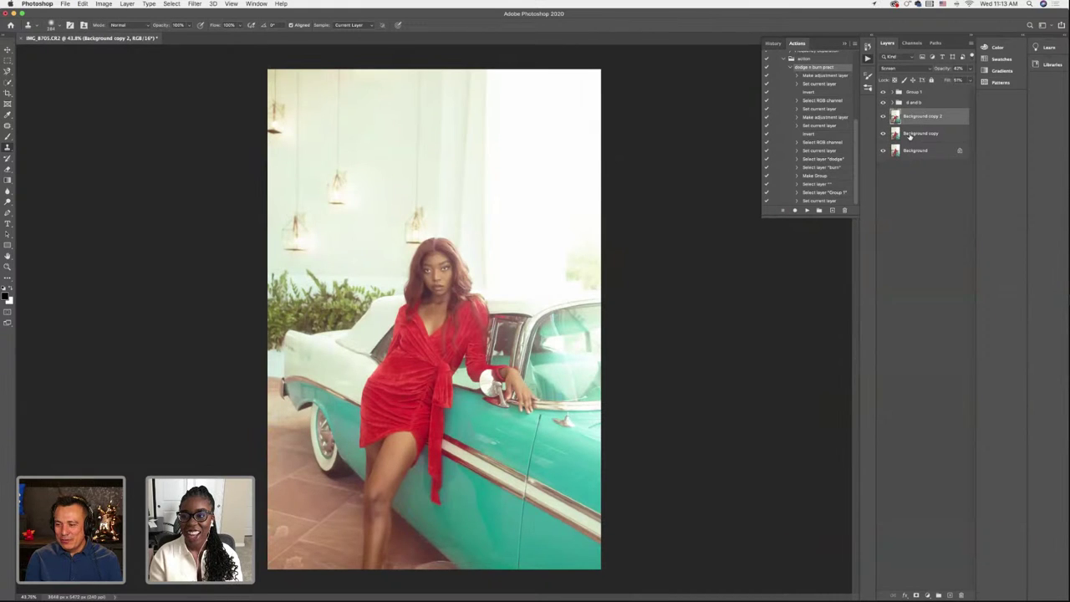
# Try merging Background copy 2 with Background copy, then undo the merge
pyautogui.click(882, 117)
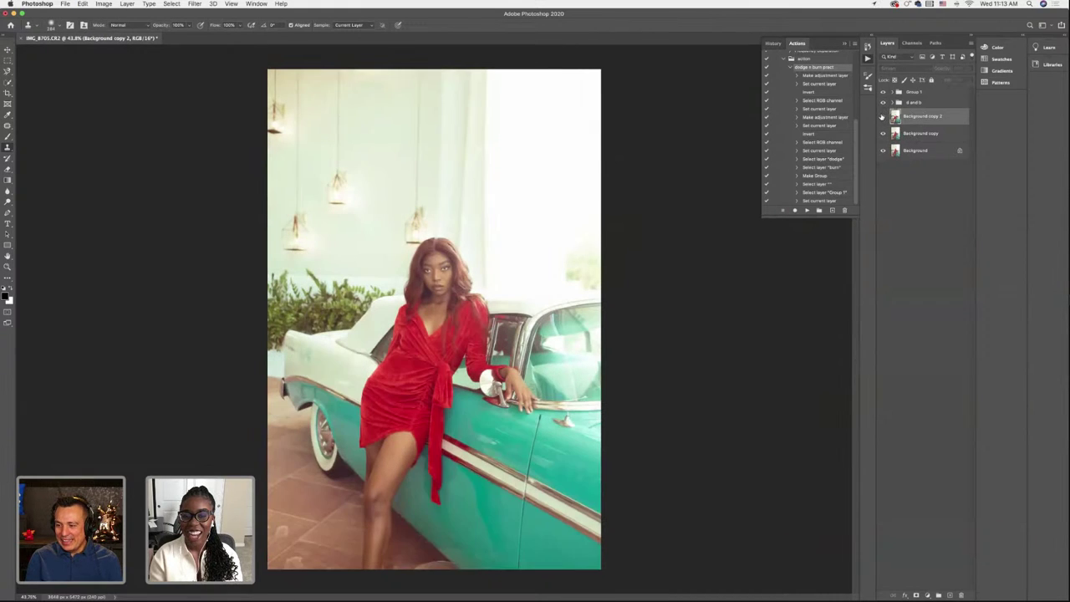
pyautogui.click(882, 117)
pyautogui.keyDown('shift'); pyautogui.click(926, 134); pyautogui.keyUp('shift')
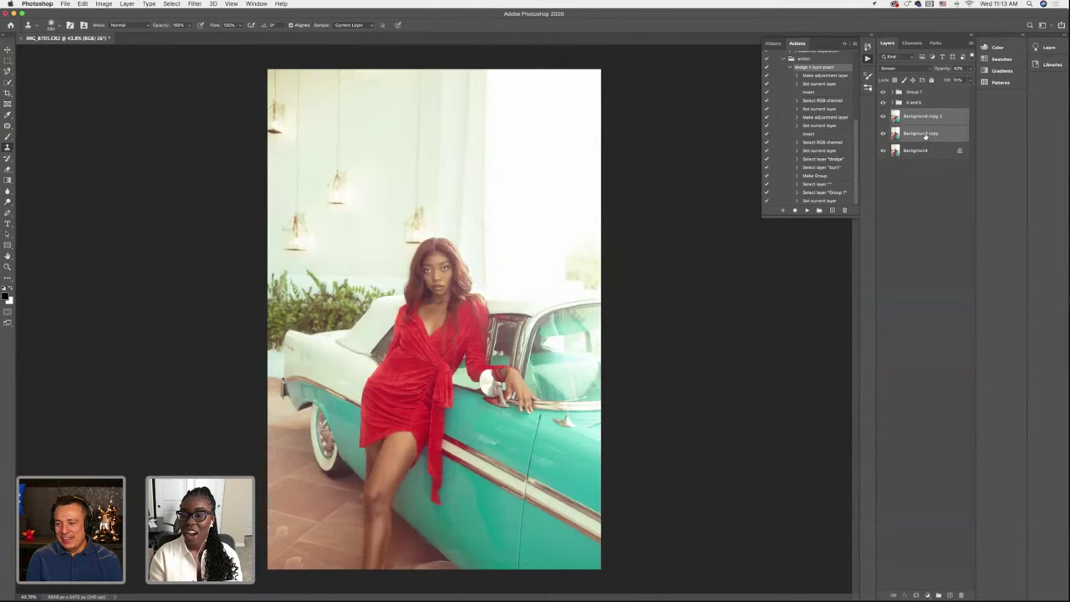
pyautogui.rightClick(926, 136)
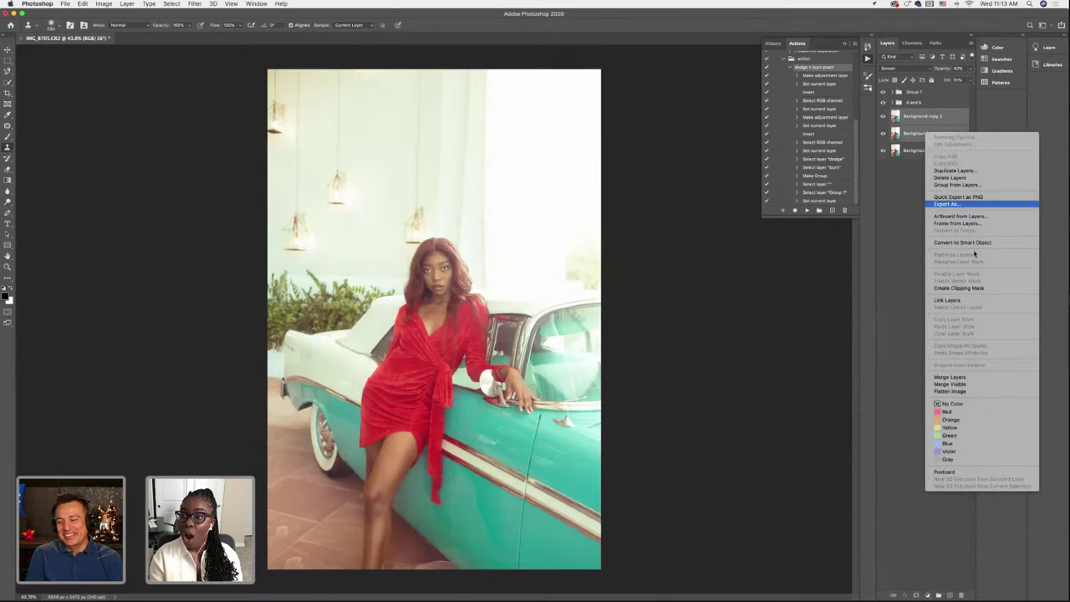
pyautogui.click(962, 378)
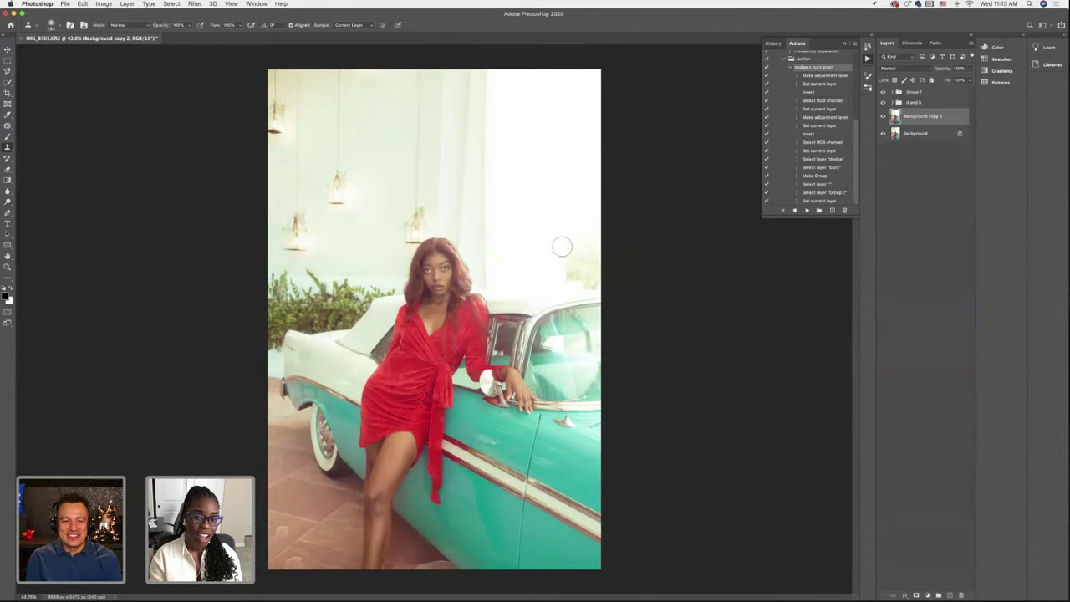
pyautogui.hotkey('ctrl', 'z')
# Lower Background copy 2's fill and opacity to about 37%
pyautogui.click(884, 118)
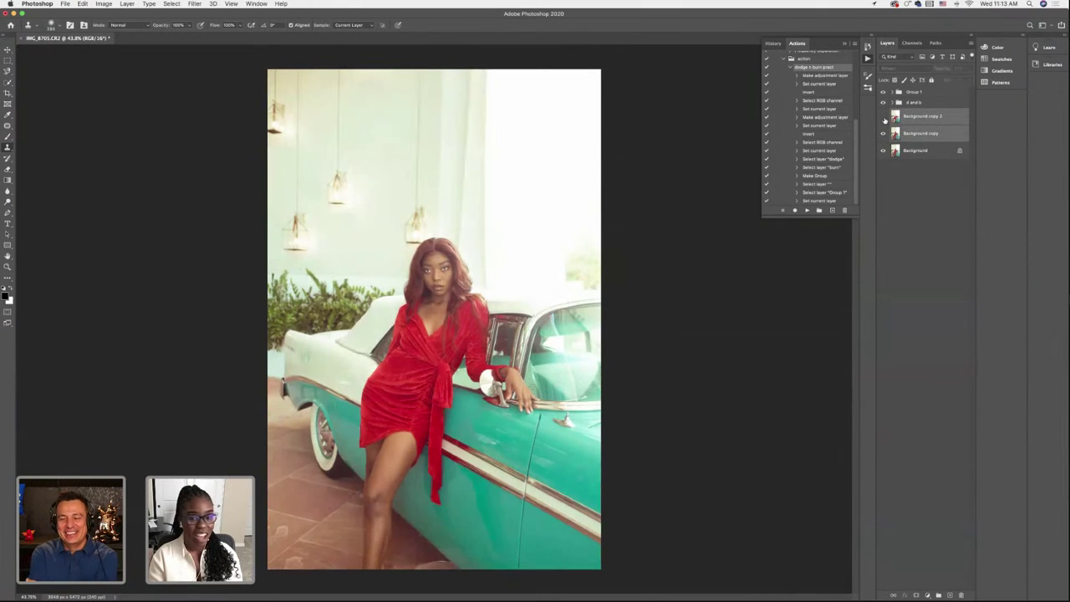
pyautogui.click(884, 118)
pyautogui.click(908, 121)
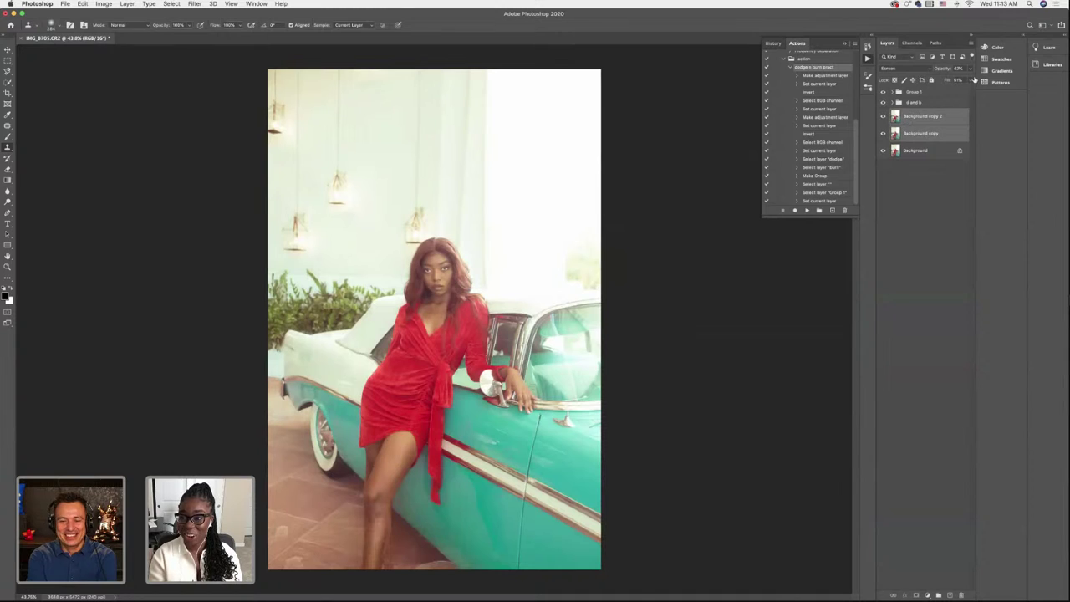
pyautogui.click(970, 79)
pyautogui.moveTo(949, 91); pyautogui.dragTo(944, 92)
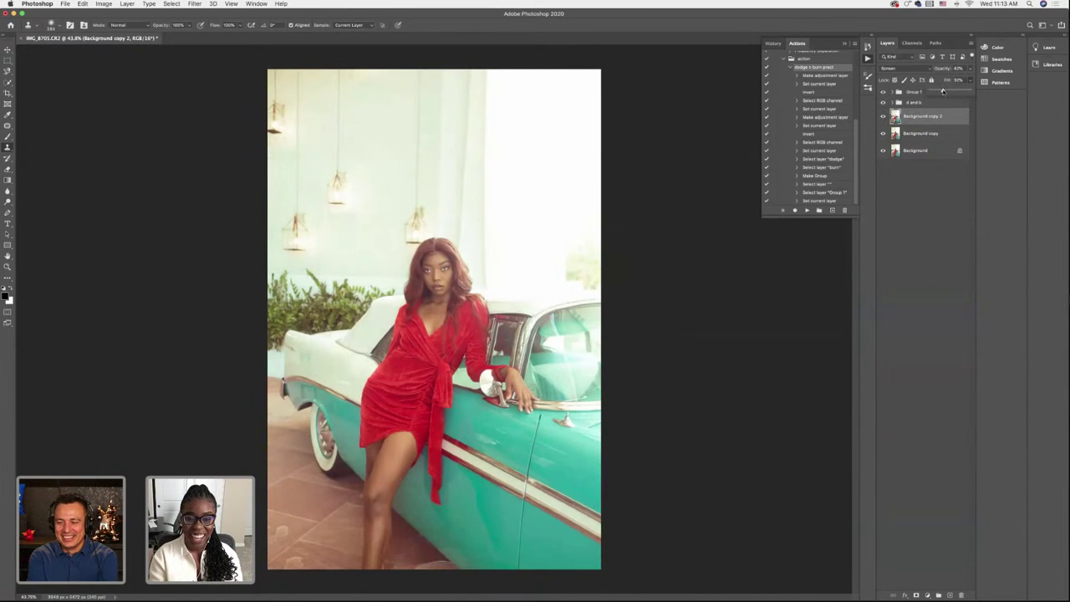
pyautogui.click(968, 70)
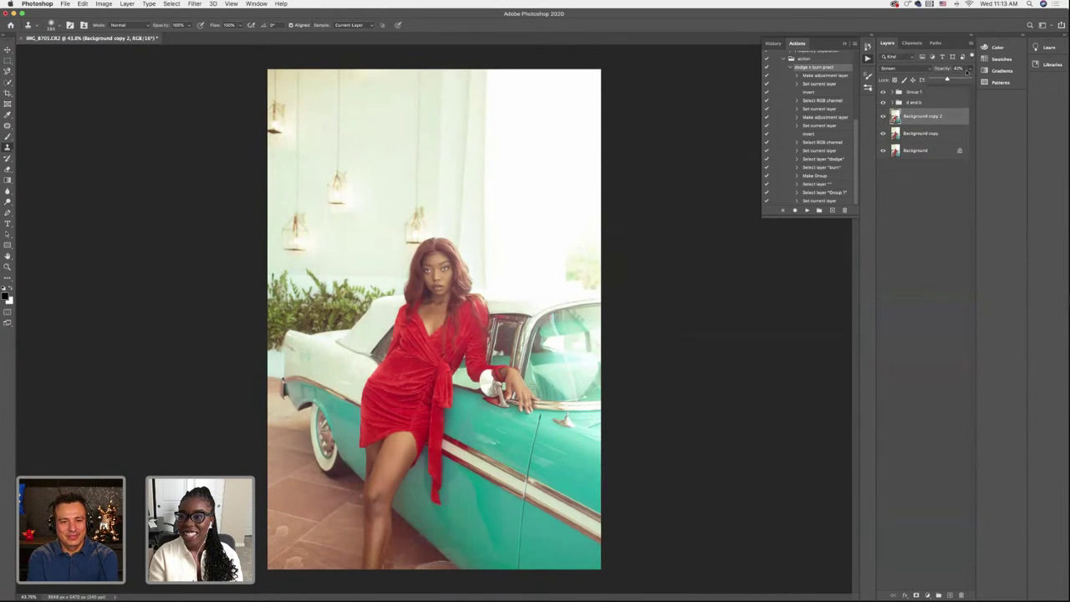
pyautogui.moveTo(948, 79); pyautogui.dragTo(943, 79)
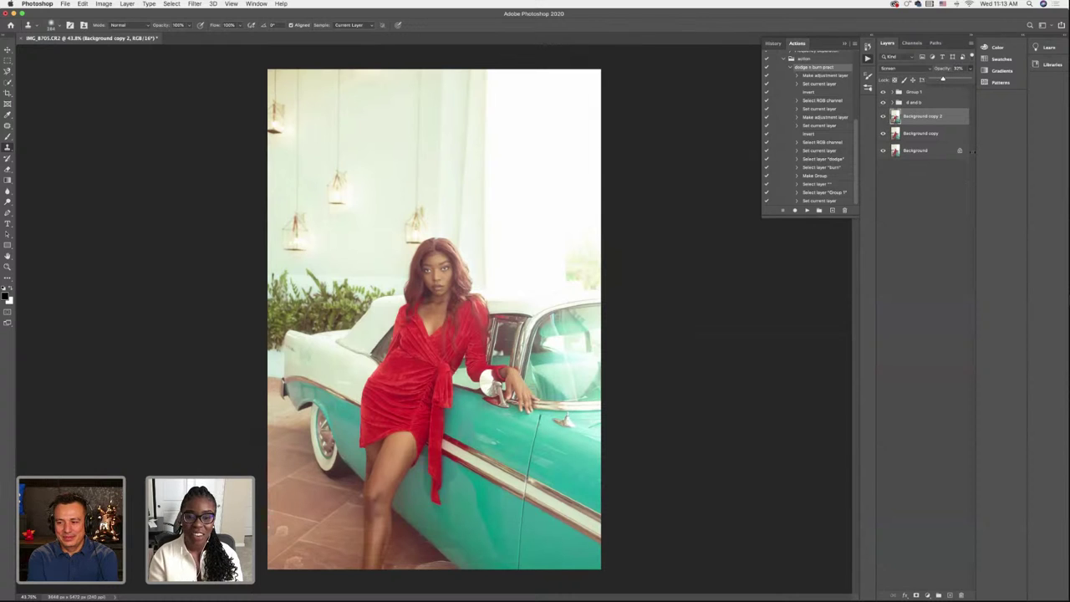
pyautogui.click(951, 221)
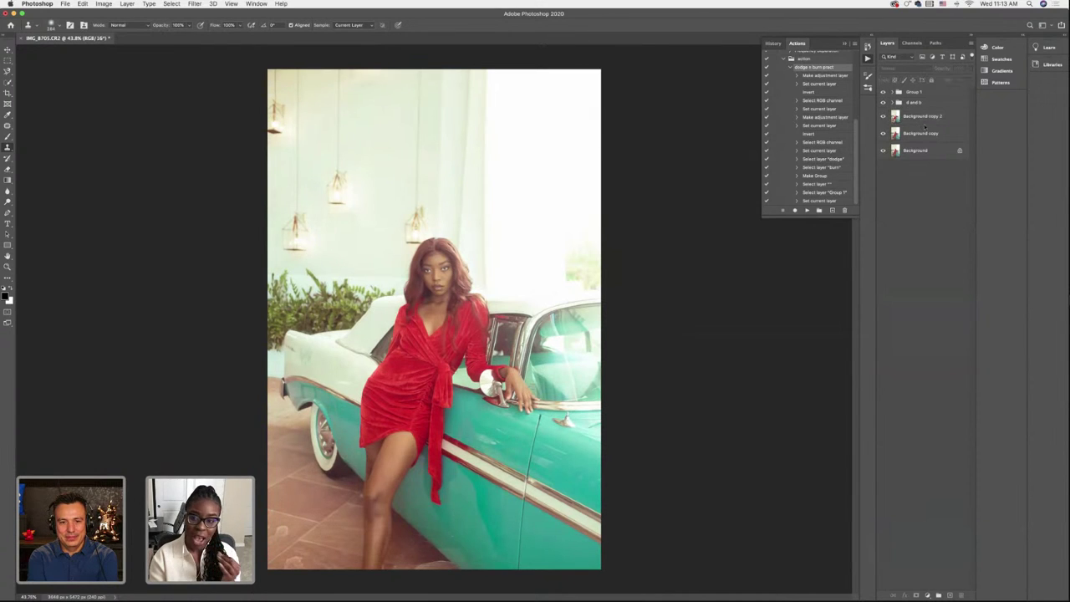
# Merge the two brightening layers and clone wall over the right-edge greenery, then undo both
pyautogui.keyDown('shift'); pyautogui.click(913, 135); pyautogui.keyUp('shift')
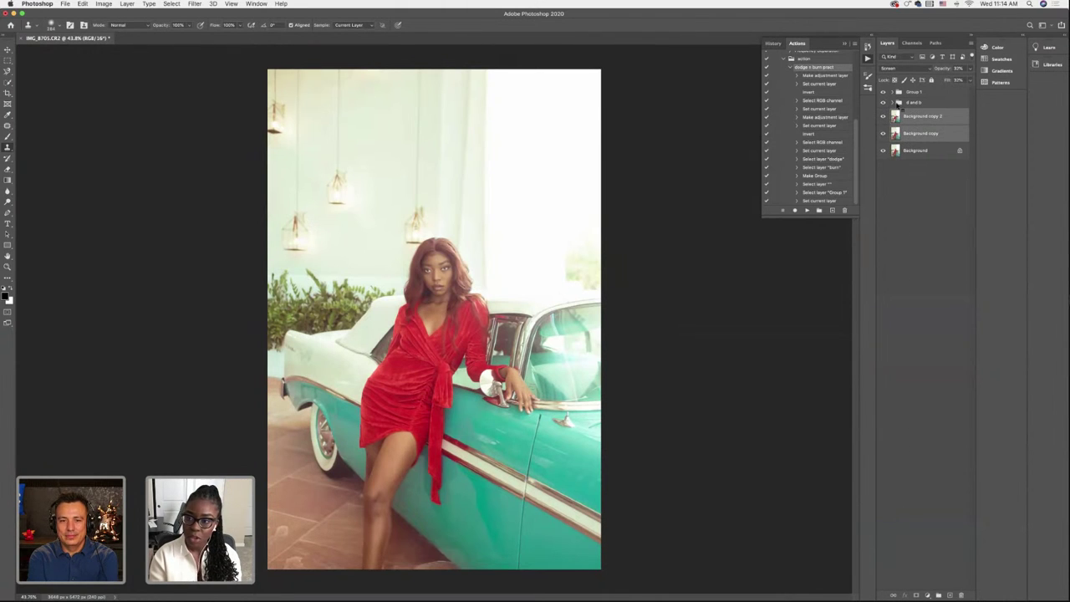
pyautogui.rightClick(917, 117)
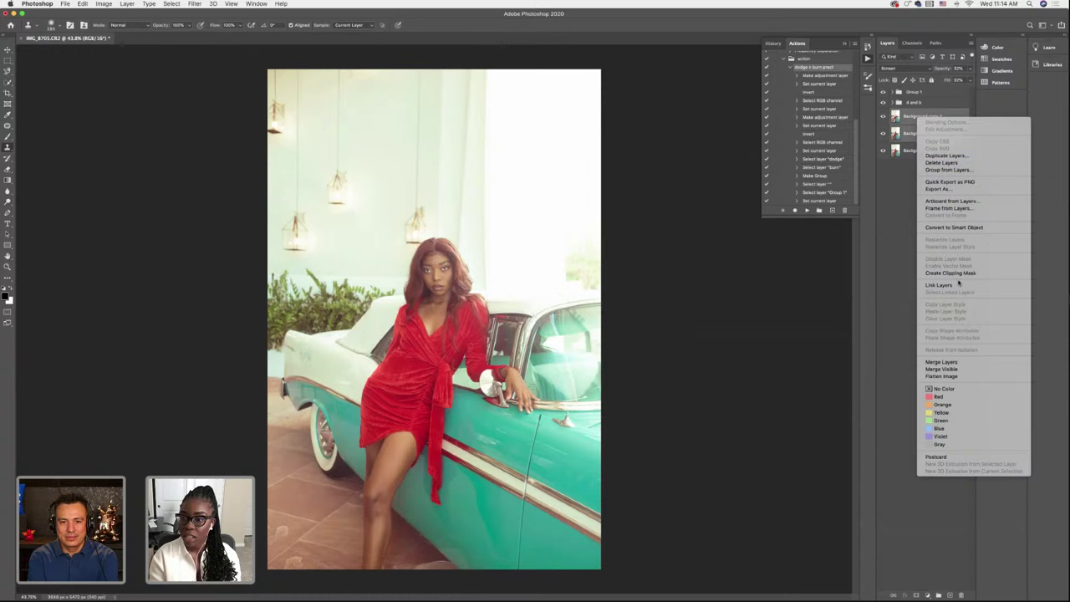
pyautogui.click(943, 362)
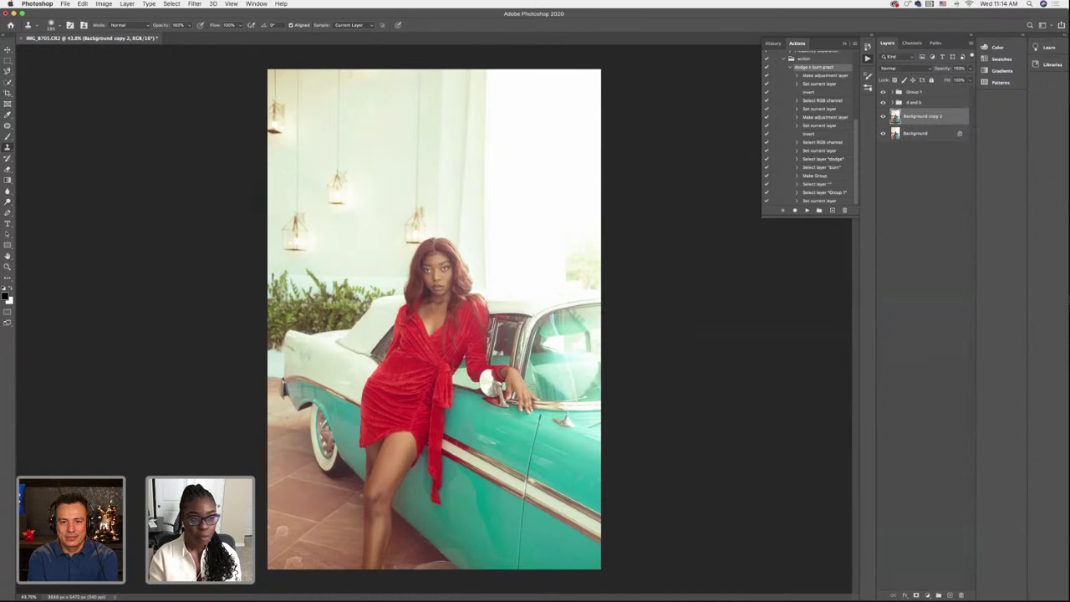
pyautogui.keyDown('alt'); pyautogui.click(538, 240); pyautogui.keyUp('alt')
pyautogui.moveTo(560, 267)
pyautogui.mouseDown()
pyautogui.moveTo(589, 253)
pyautogui.moveTo(595, 279)
pyautogui.moveTo(567, 271)
pyautogui.moveTo(594, 281)
pyautogui.moveTo(588, 247)
pyautogui.mouseUp()
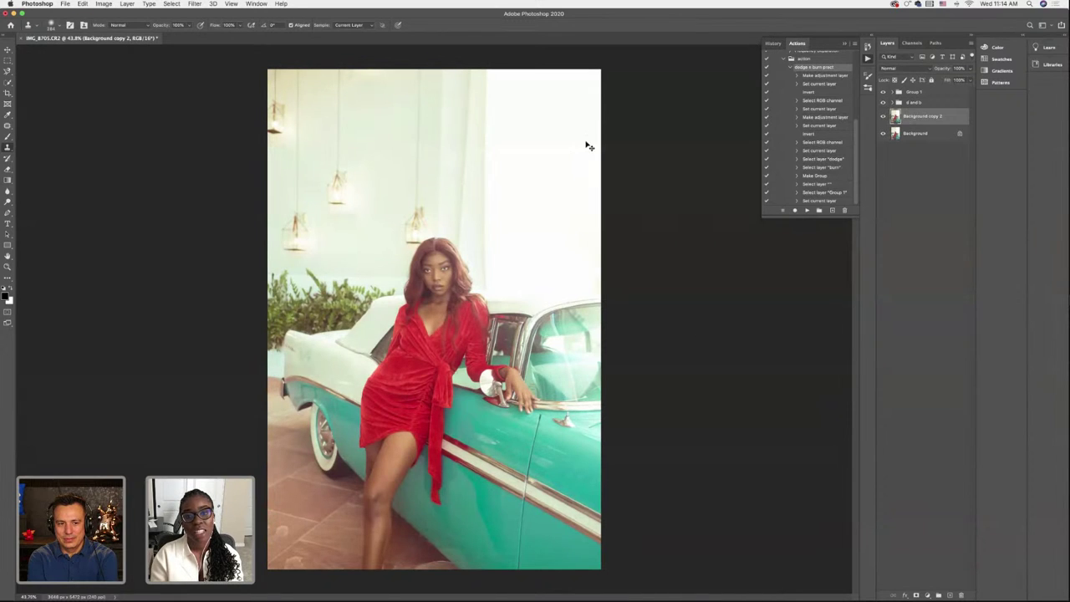
pyautogui.press('super+z')
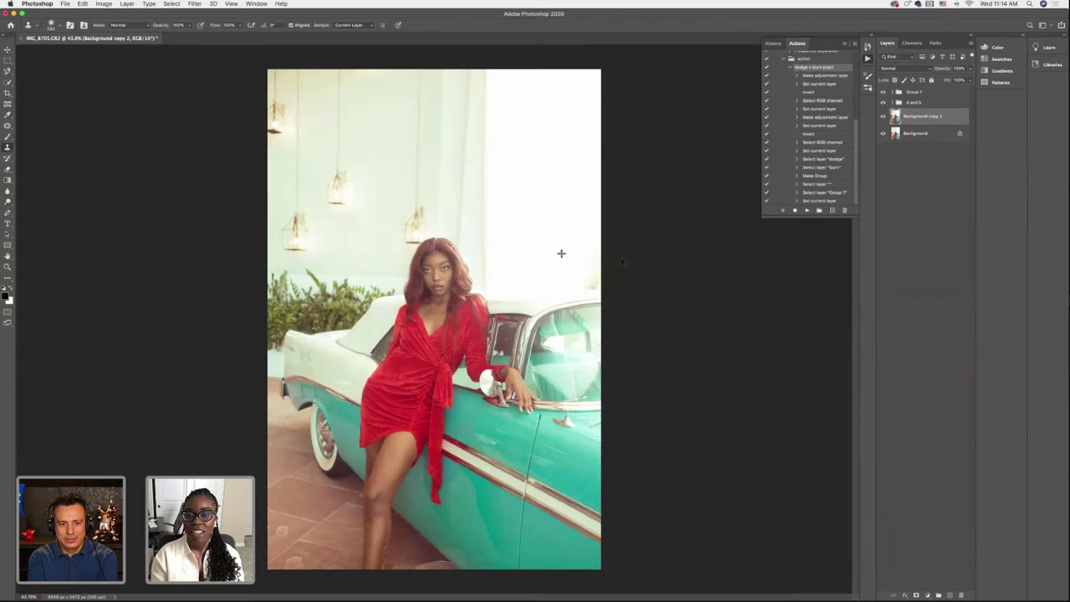
pyautogui.press('super+z')
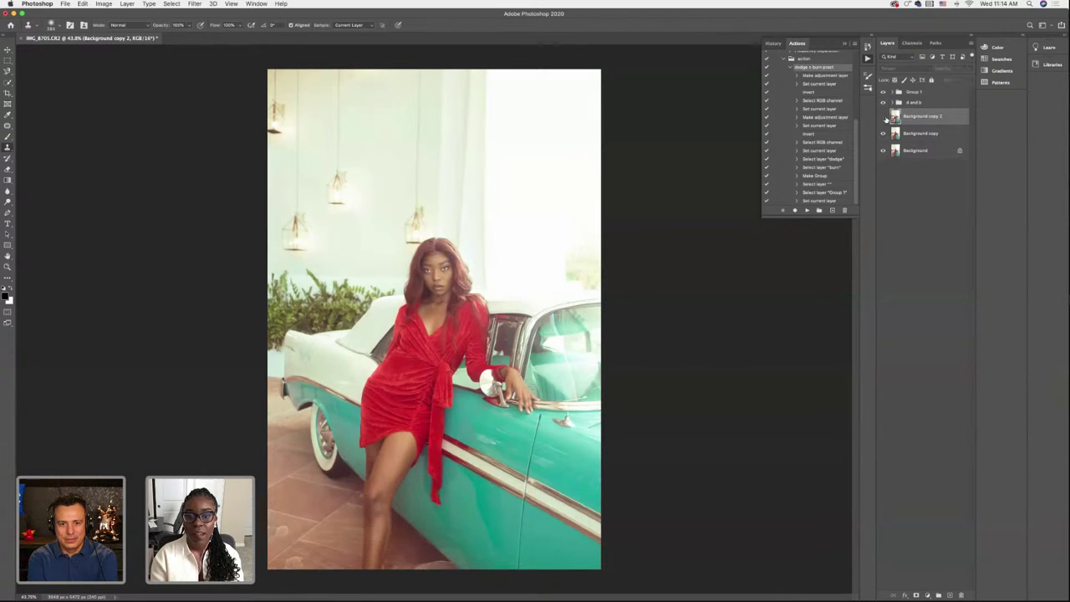
# Compare Background copy 2 on and off and fit the whole photo on screen
pyautogui.click(883, 117)
pyautogui.click(883, 117)
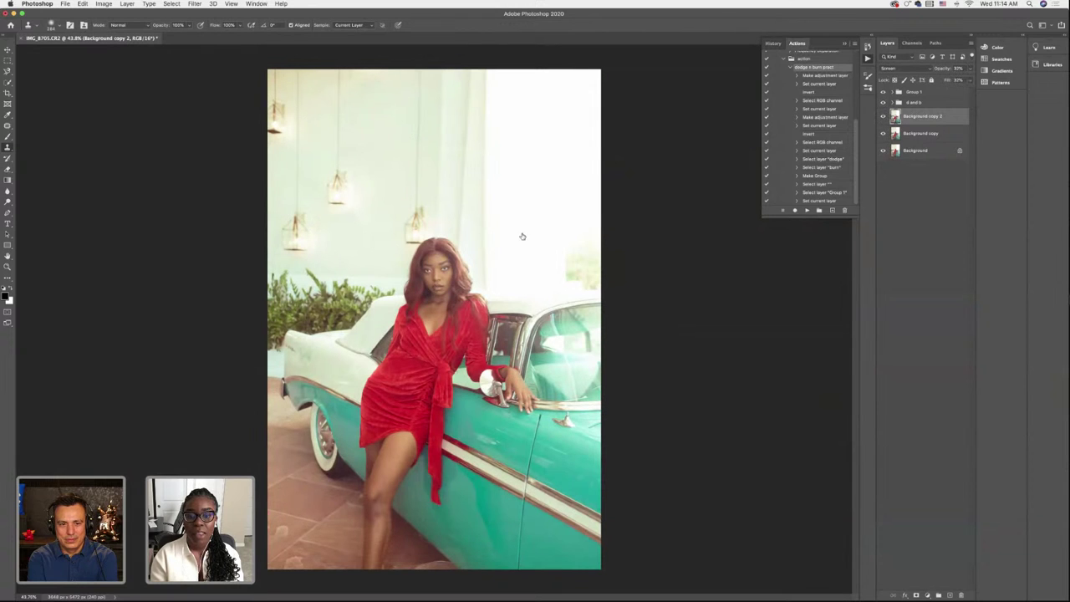
pyautogui.press('super+equal')
pyautogui.press('super+equal')
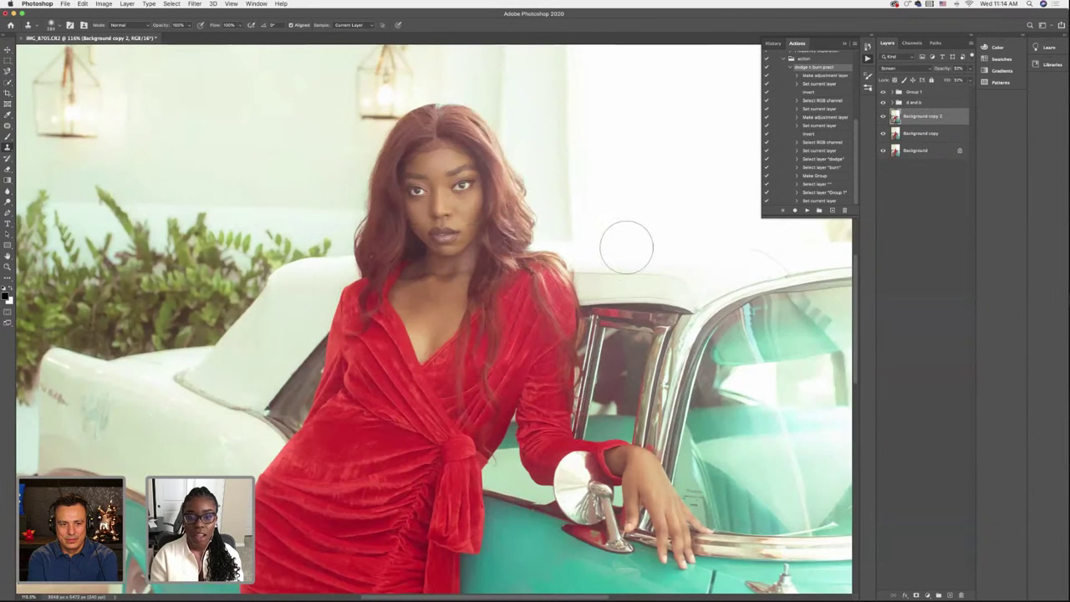
pyautogui.press('super+0')
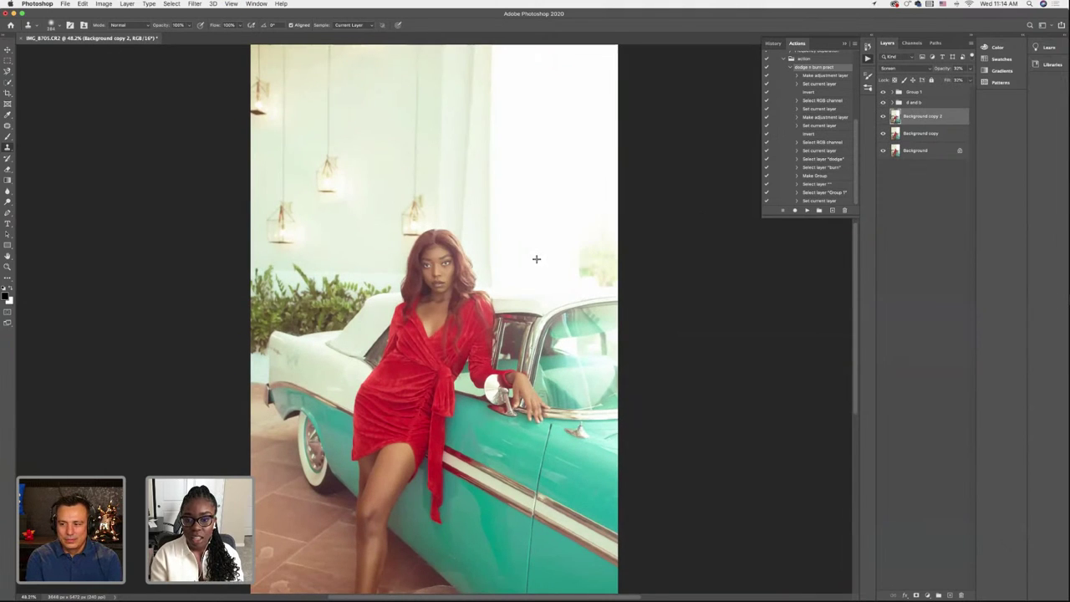
# Merge the brightening layers into Background copy 2 and duplicate it as Background copy 3
pyautogui.press('super+z')
pyautogui.rightClick(918, 134)
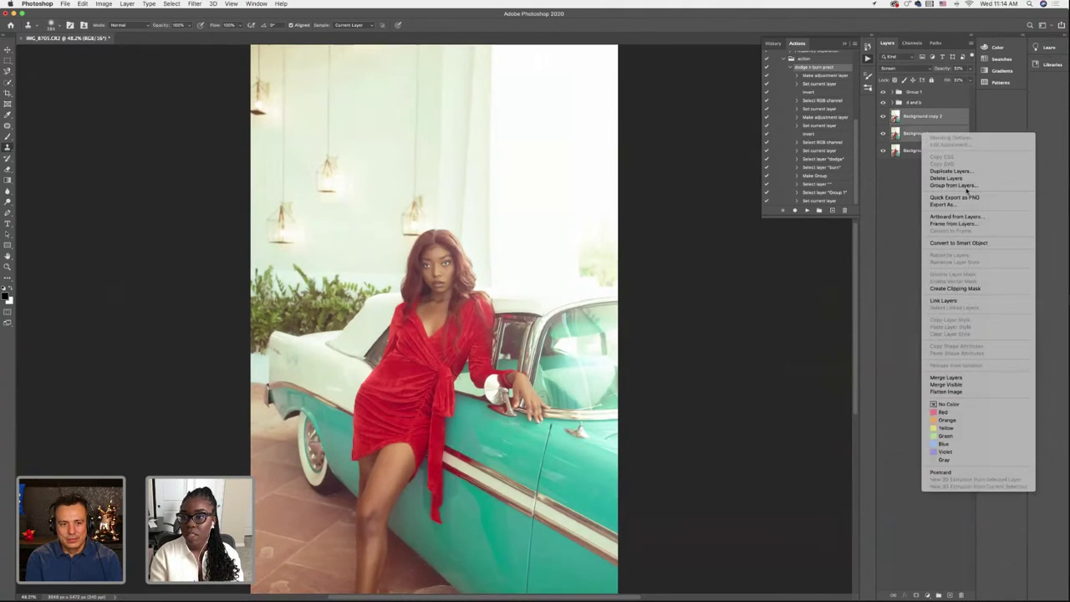
pyautogui.click(958, 377)
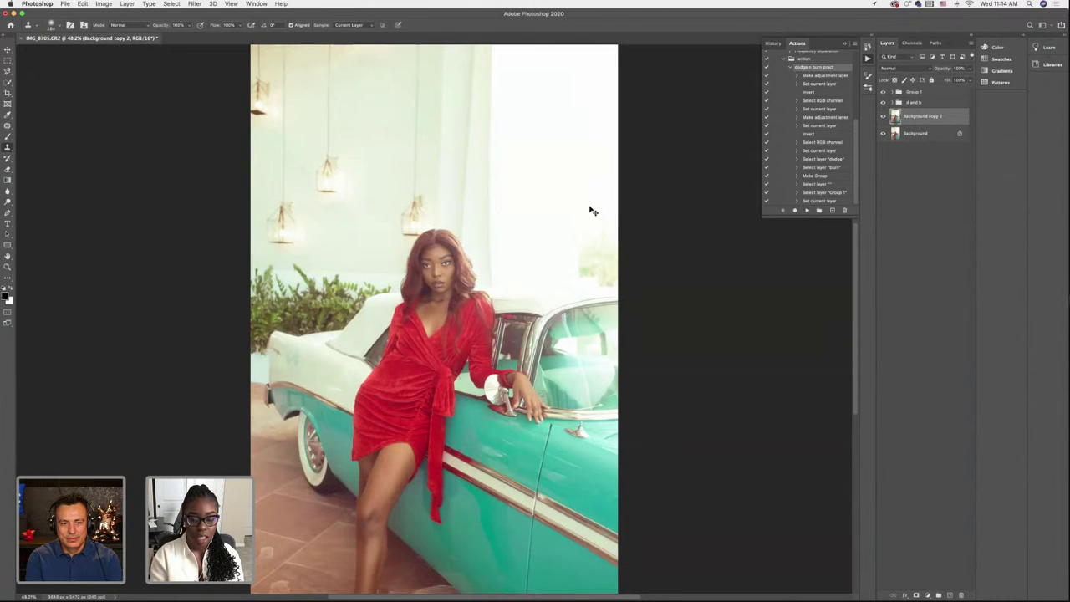
pyautogui.press('super+j')
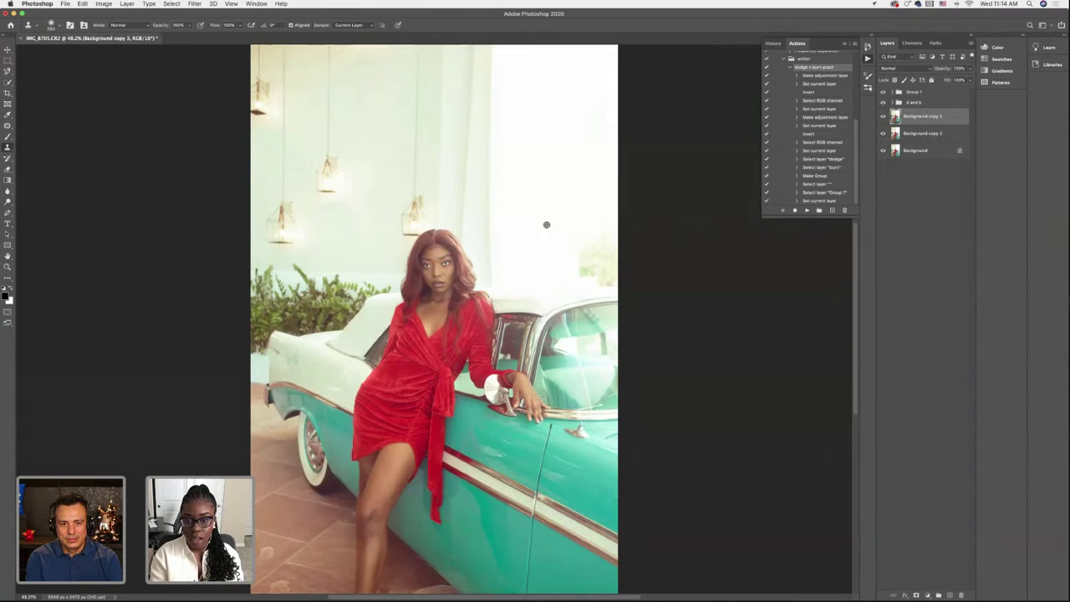
# Clone-stamp wall over the photo's right edge on Background copy 3
pyautogui.keyDown('alt'); pyautogui.click(581, 271); pyautogui.keyUp('alt')
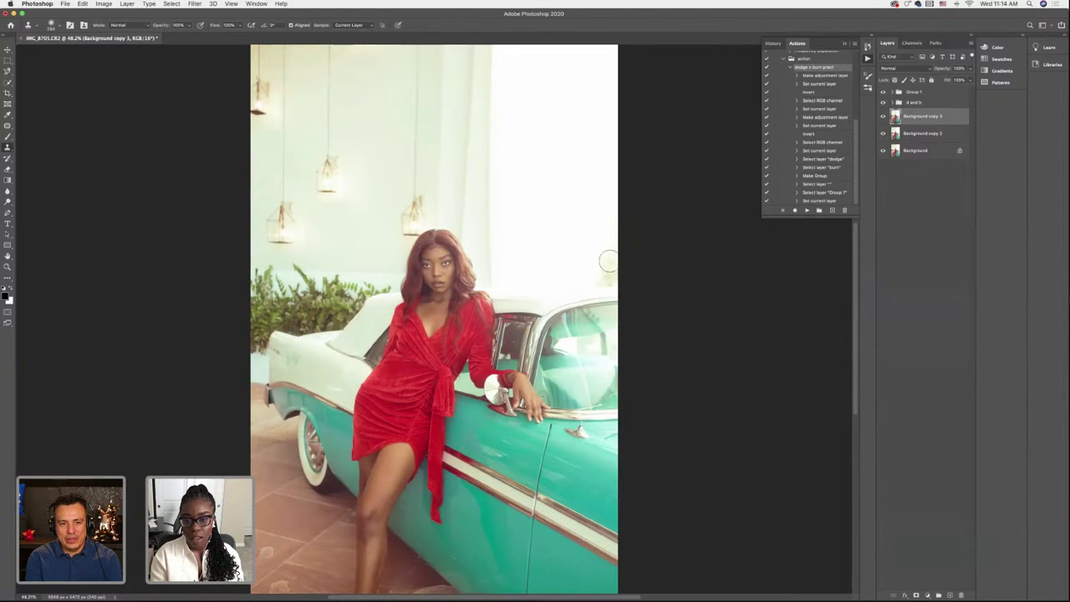
pyautogui.moveTo(609, 268); pyautogui.dragTo(597, 276)
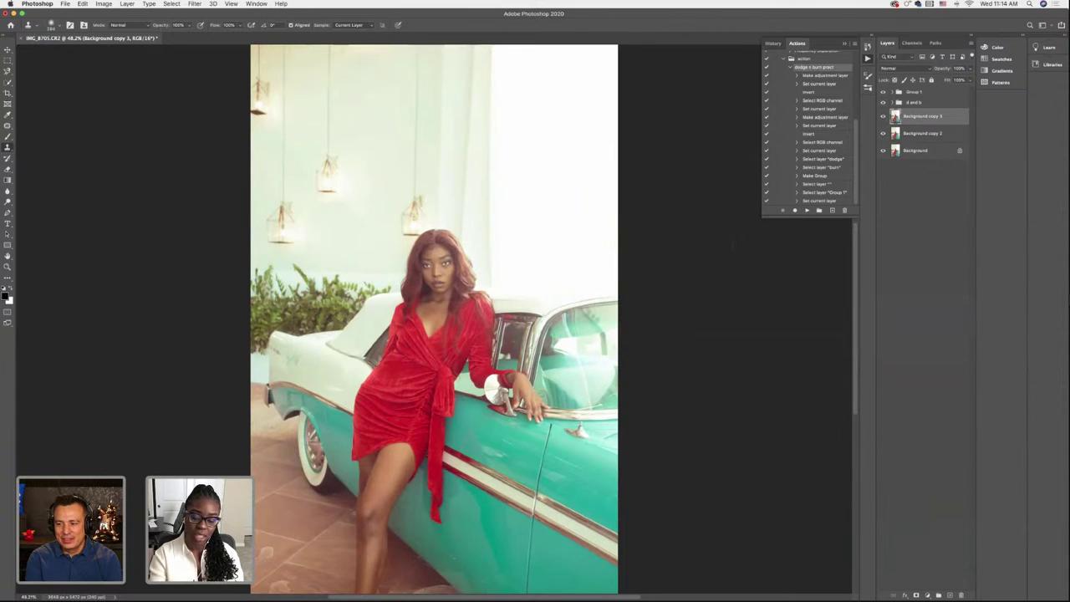
pyautogui.scroll(-3, 742, 242)
pyautogui.scroll(1, 742, 242)
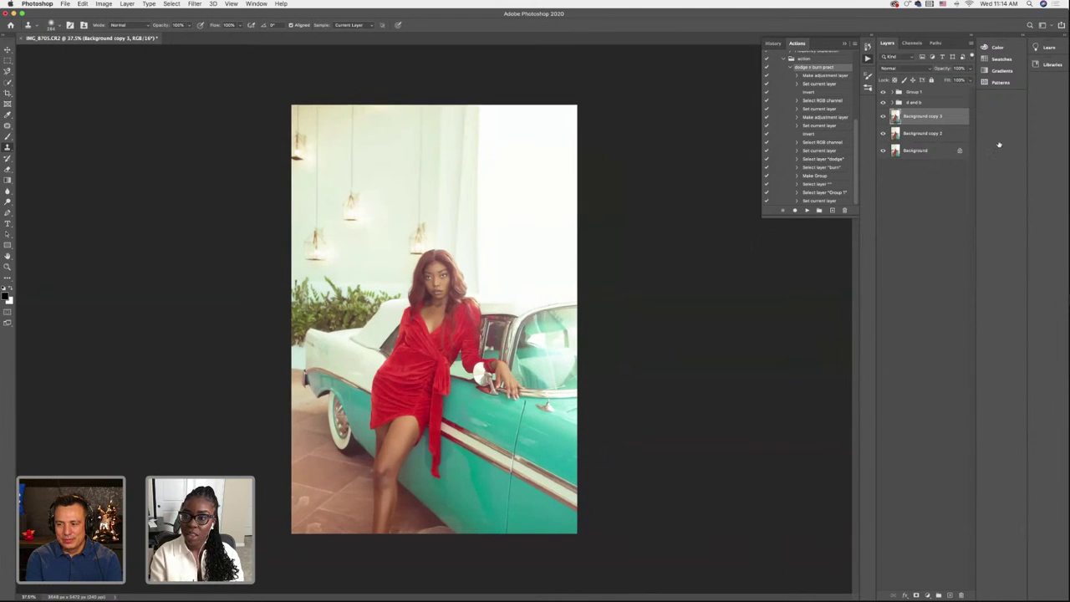
# Toggle Background copy 3 off and on repeatedly to compare the wall retouch
pyautogui.click(884, 116)
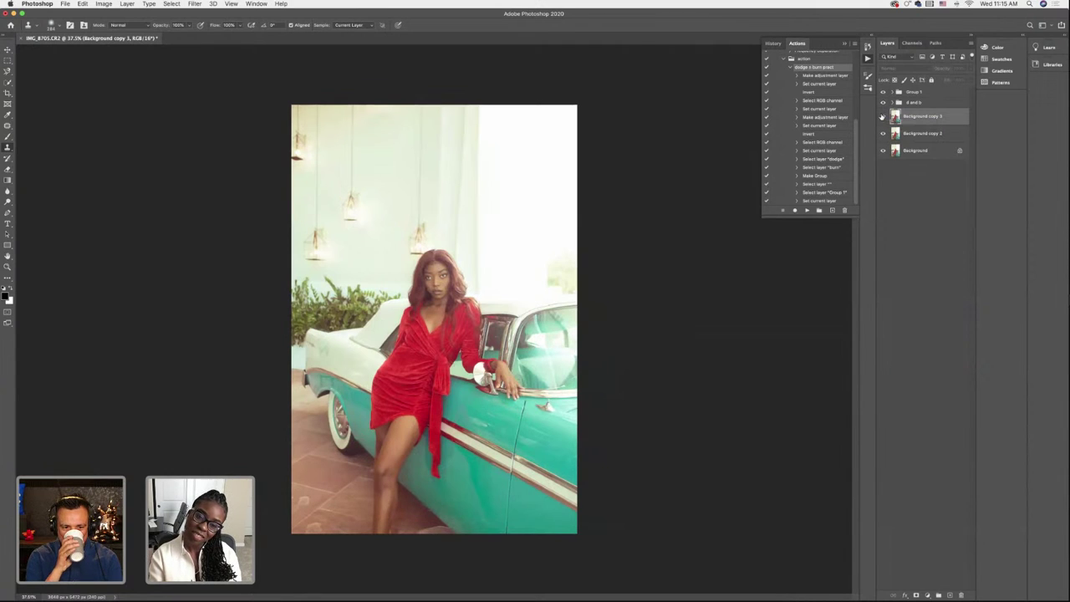
pyautogui.click(883, 115)
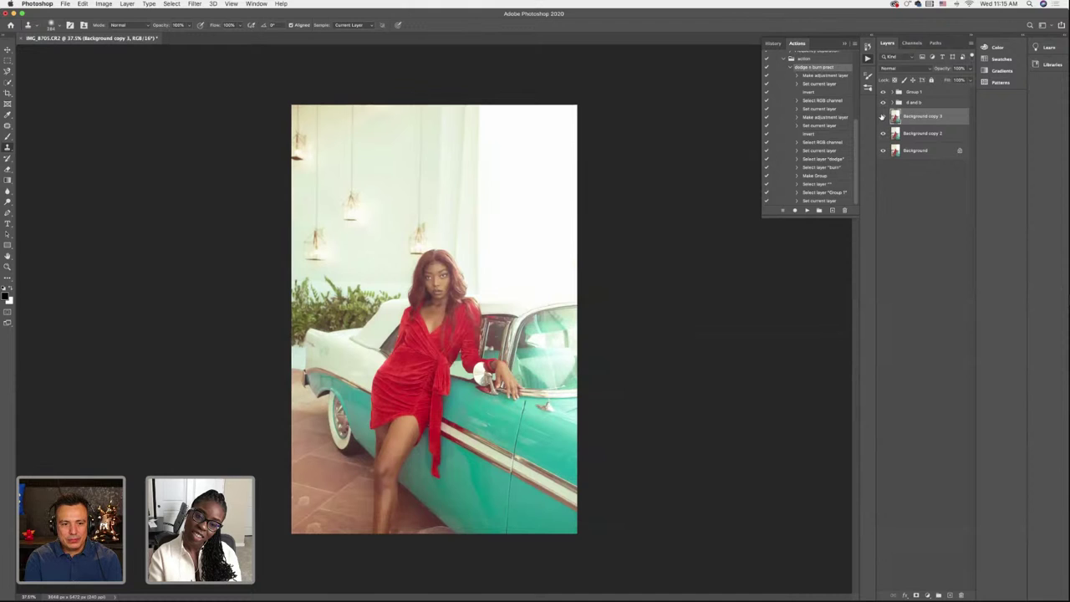
pyautogui.click(883, 115)
pyautogui.click(883, 115)
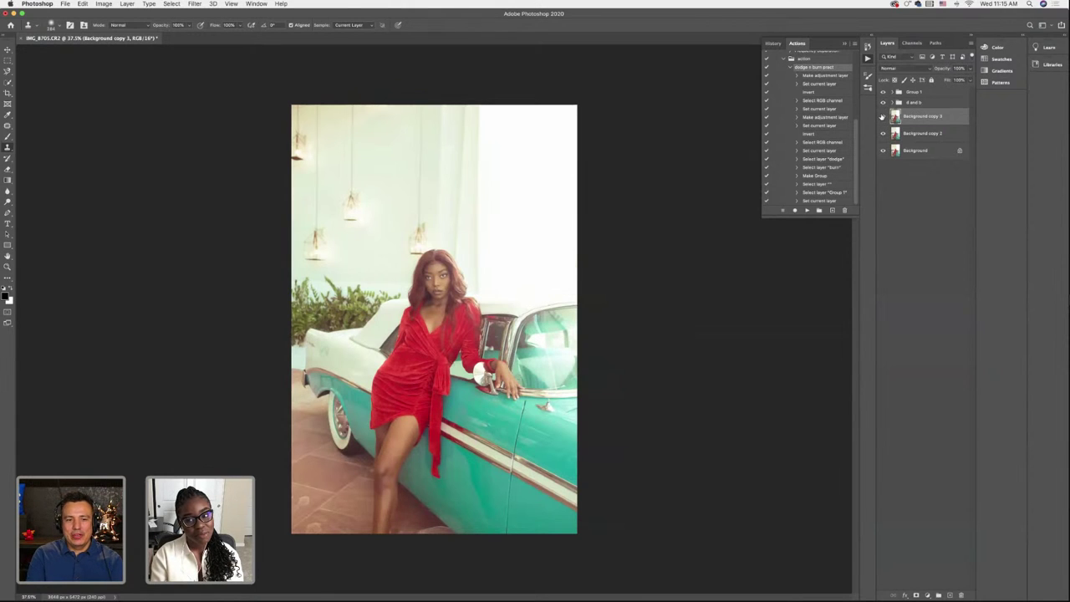
pyautogui.click(883, 115)
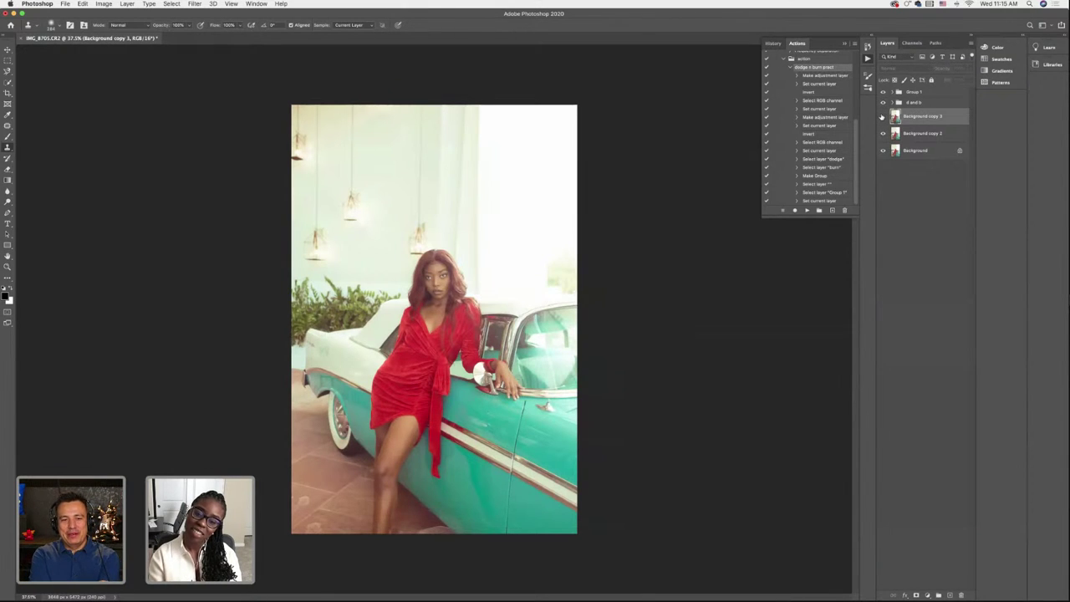
pyautogui.click(883, 116)
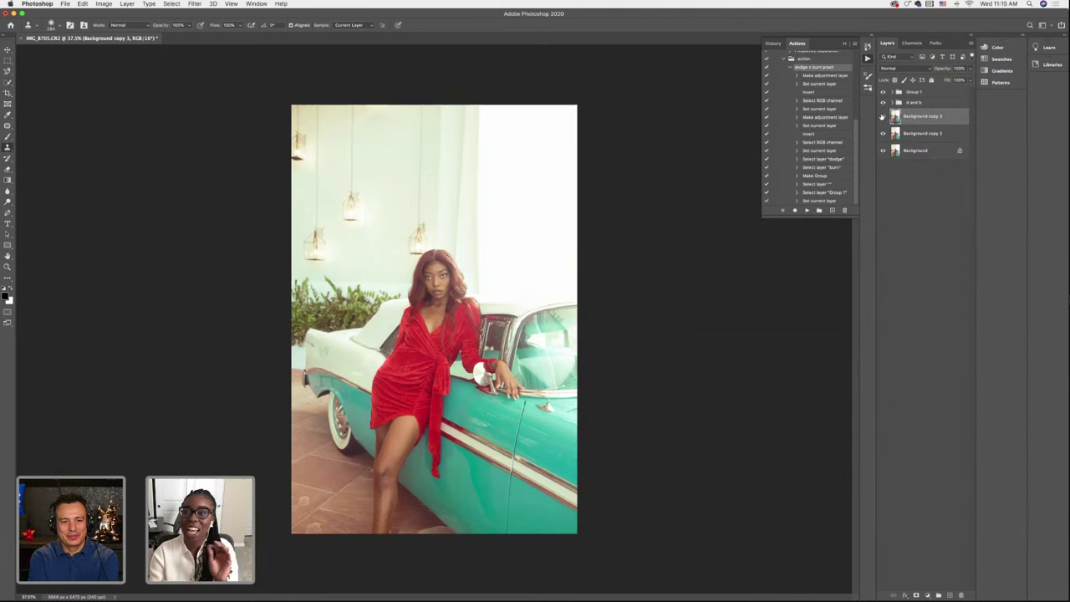
pyautogui.click(883, 116)
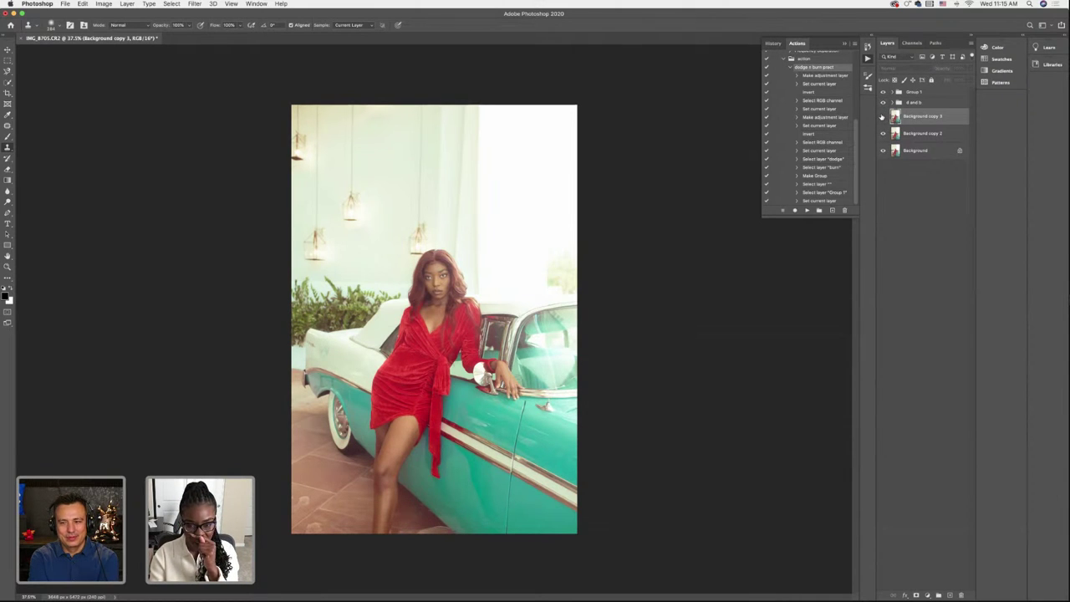
pyautogui.click(883, 116)
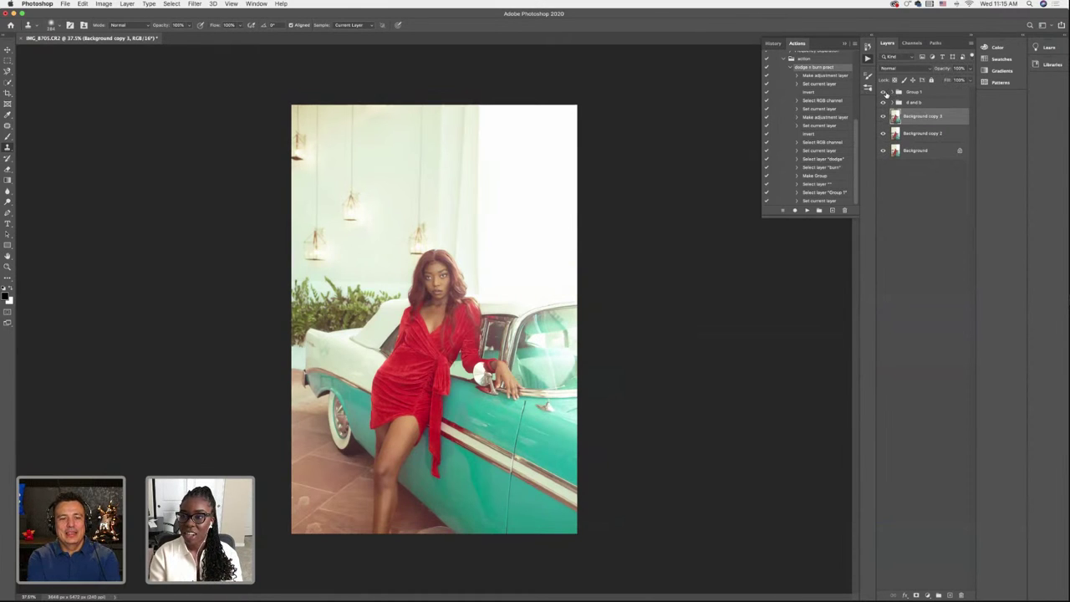
# Compare Group 1's colour grade and the Background copy 3 retouch before and after by toggling their visibility
pyautogui.click(884, 91)
pyautogui.click(884, 92)
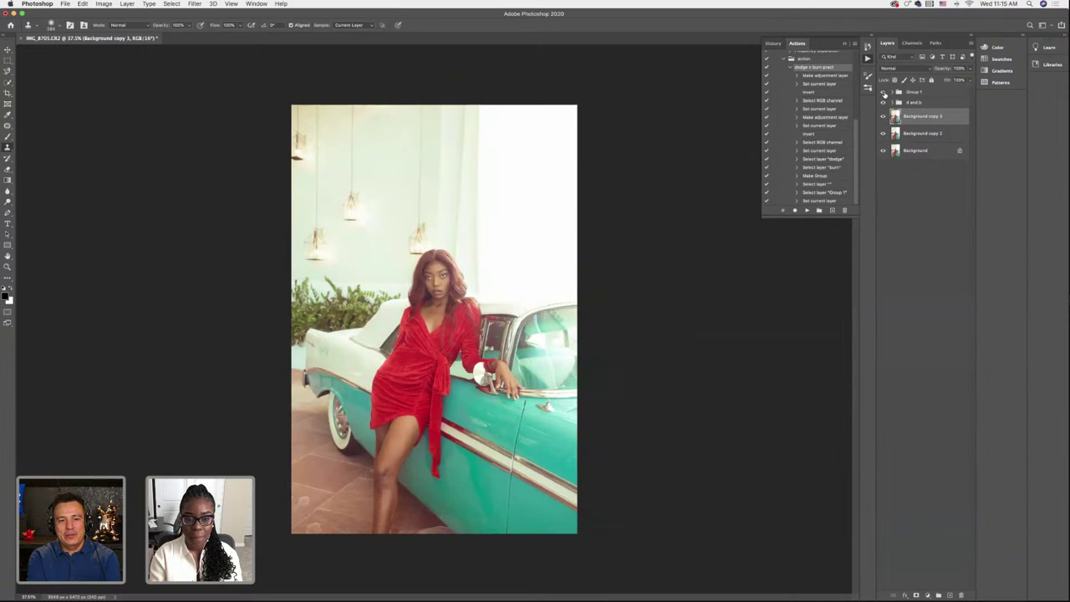
pyautogui.click(906, 94)
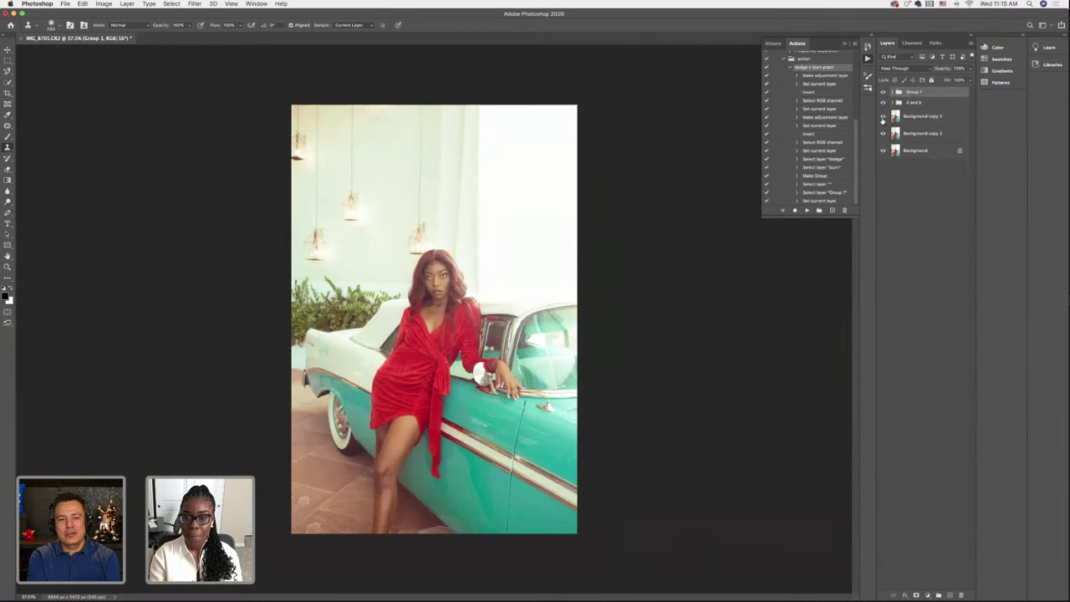
pyautogui.click(883, 117)
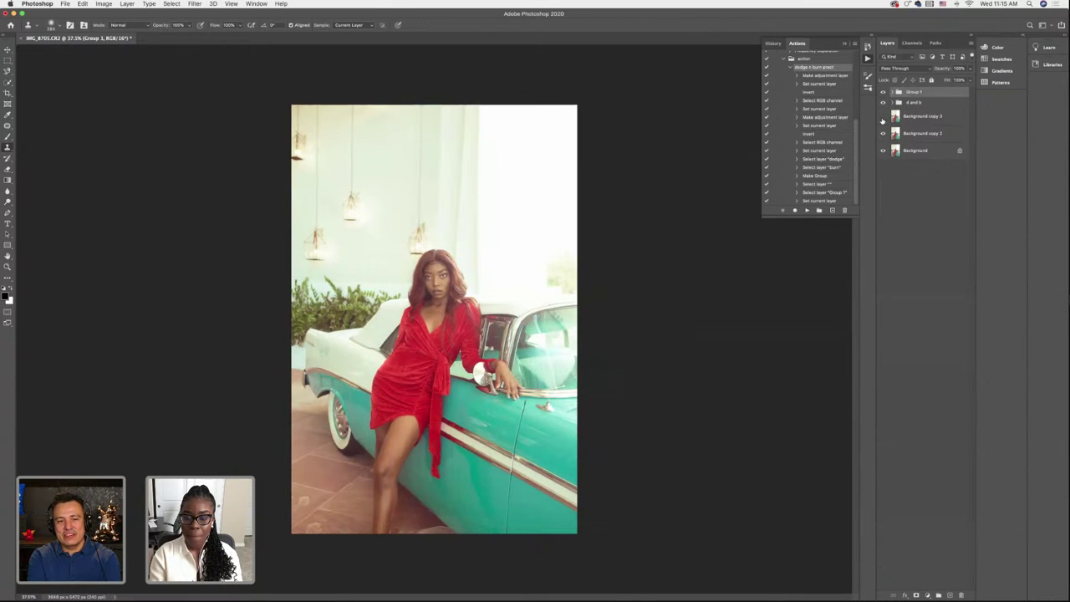
pyautogui.click(882, 118)
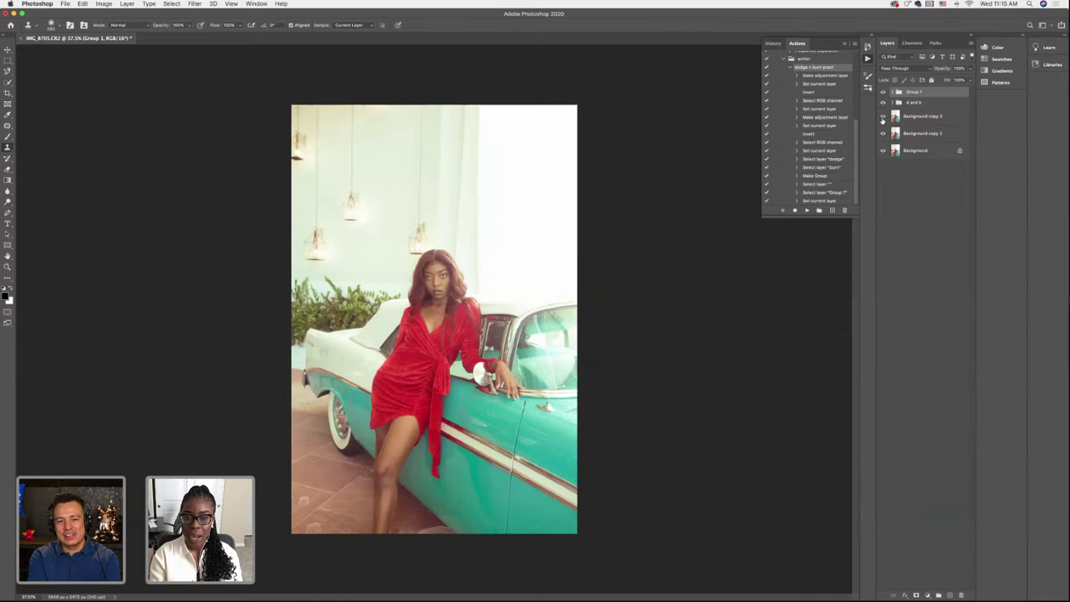
pyautogui.click(882, 118)
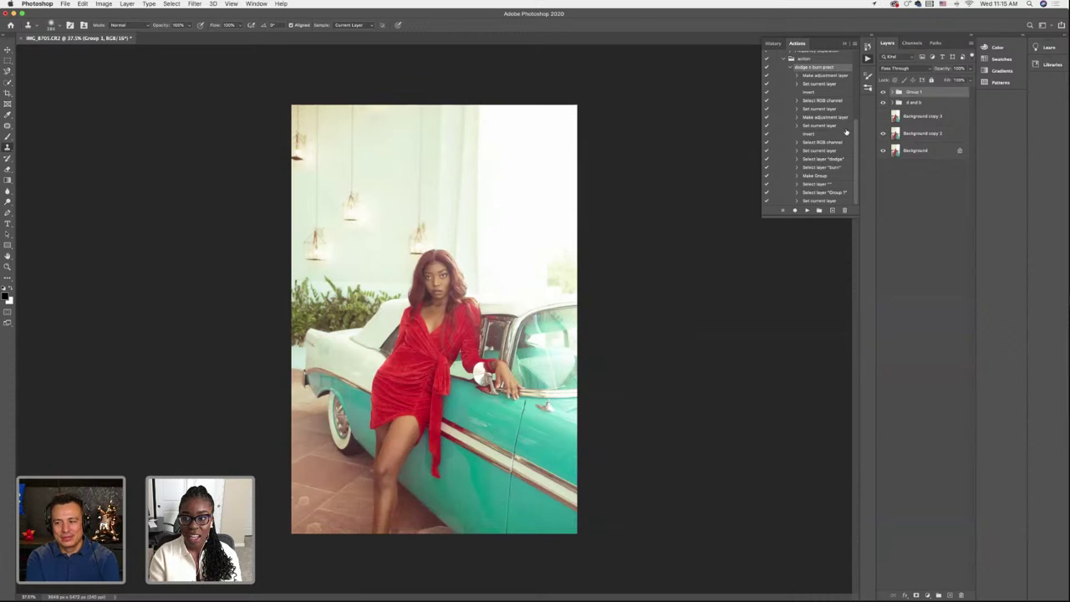
pyautogui.click(883, 117)
pyautogui.click(884, 117)
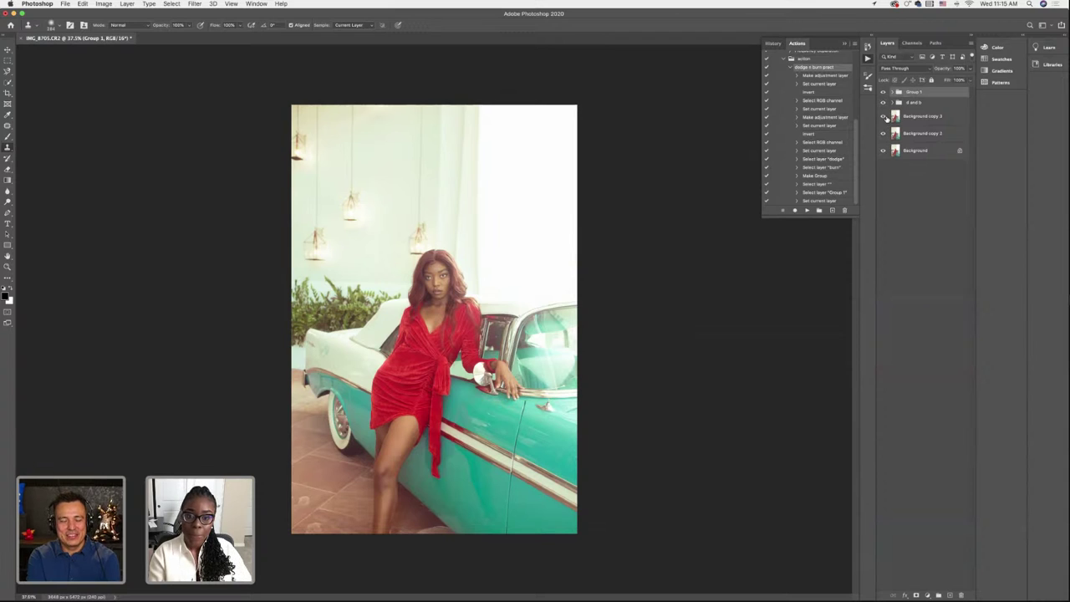
pyautogui.click(884, 117)
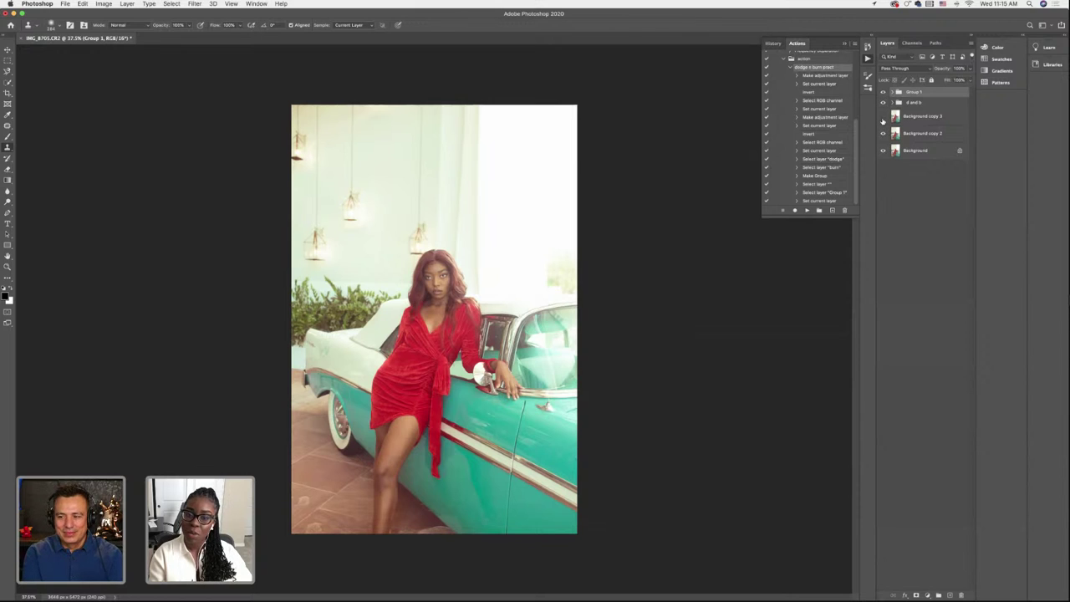
pyautogui.click(883, 118)
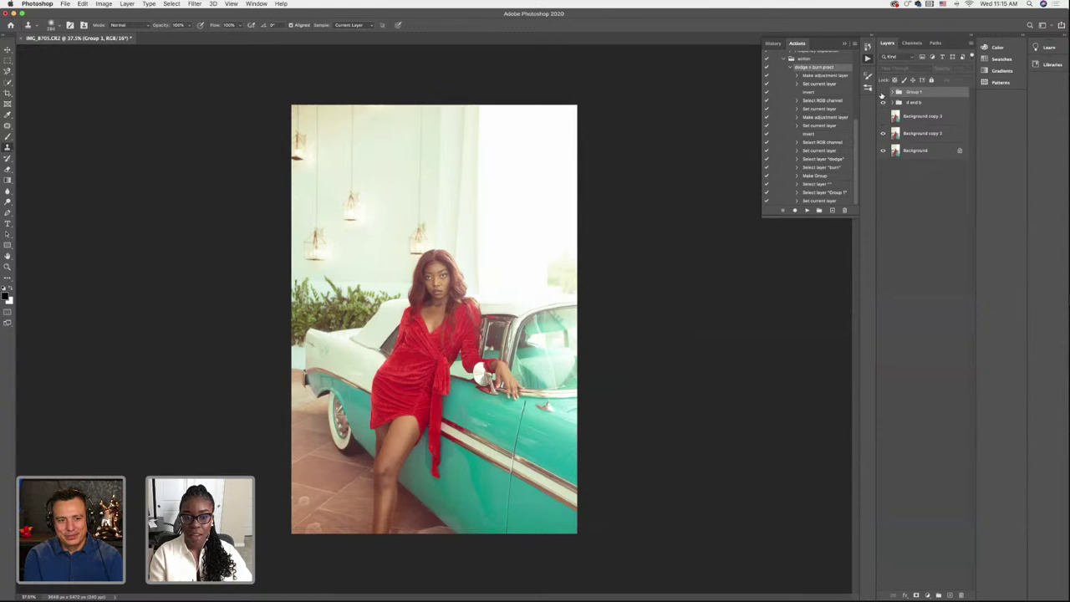
pyautogui.click(883, 92)
pyautogui.click(883, 93)
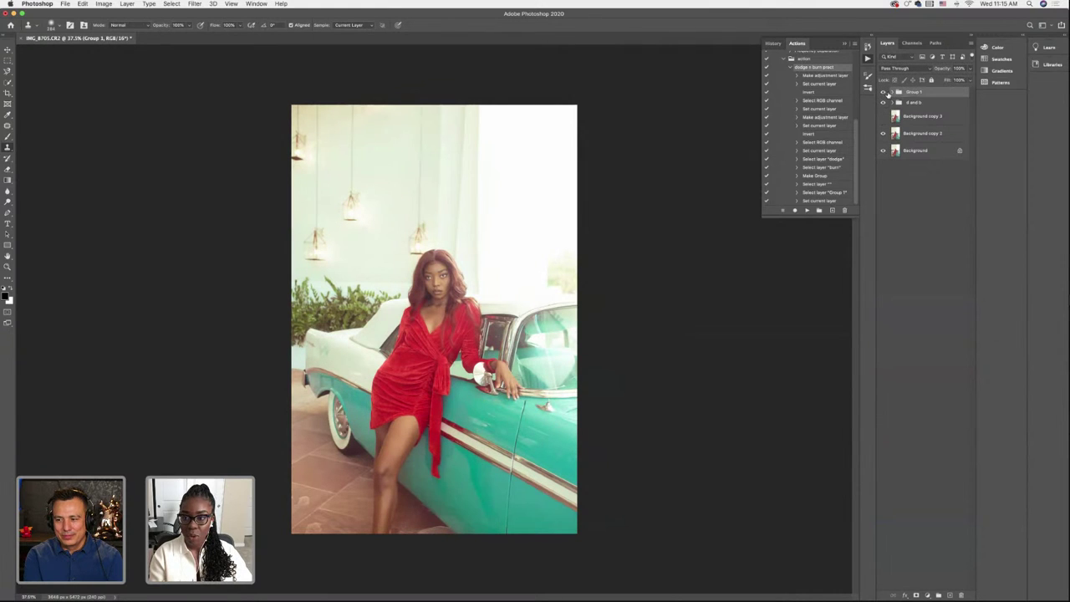
# Expand Group 1, compare its adjustments off and on, then collapse the group
pyautogui.click(891, 92)
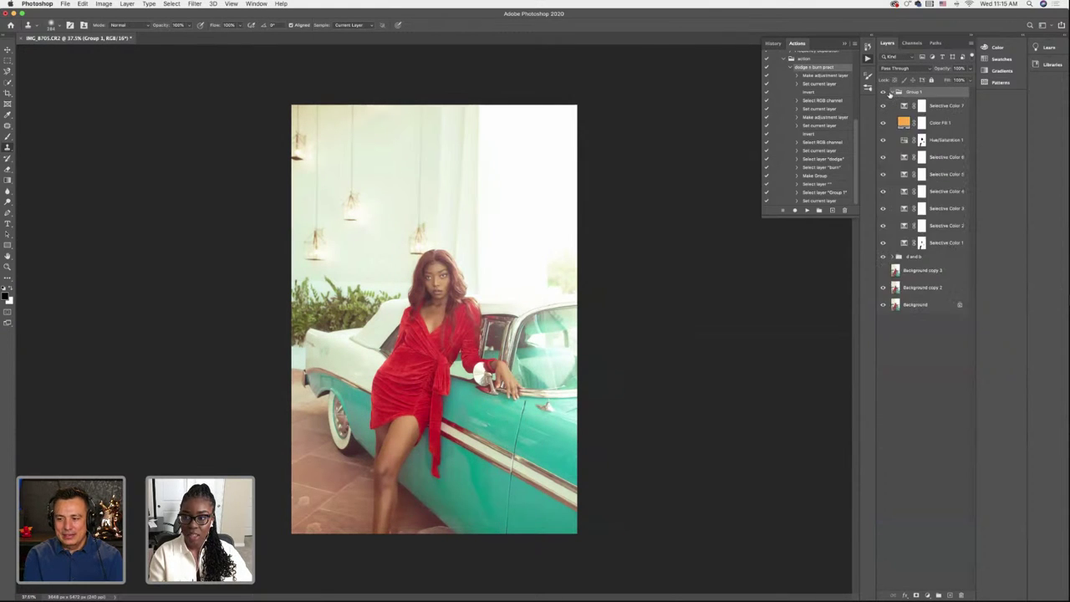
pyautogui.click(883, 93)
pyautogui.click(883, 92)
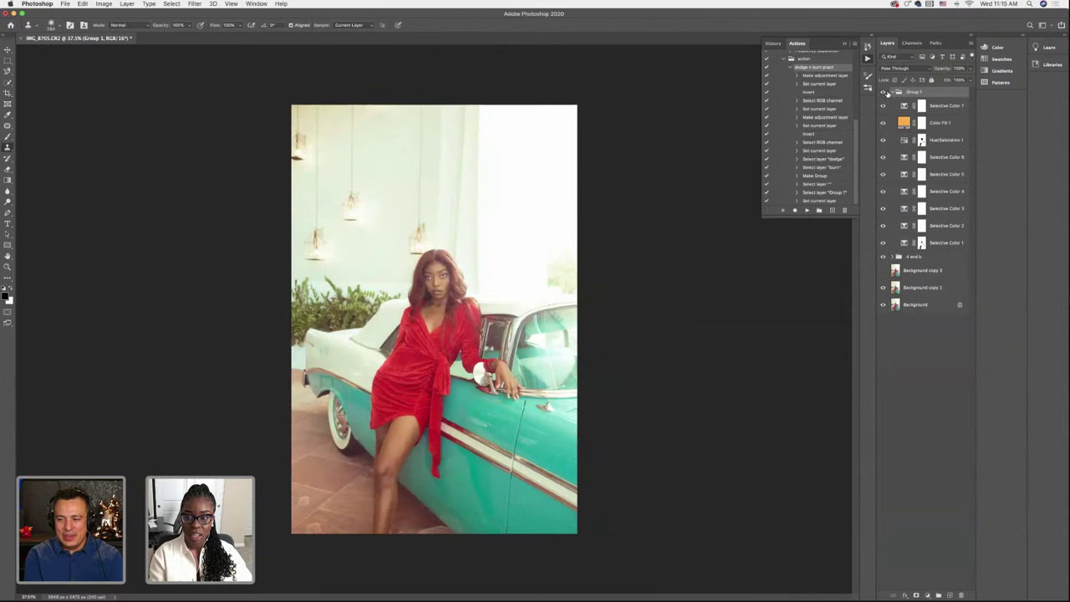
pyautogui.click(883, 93)
pyautogui.click(883, 92)
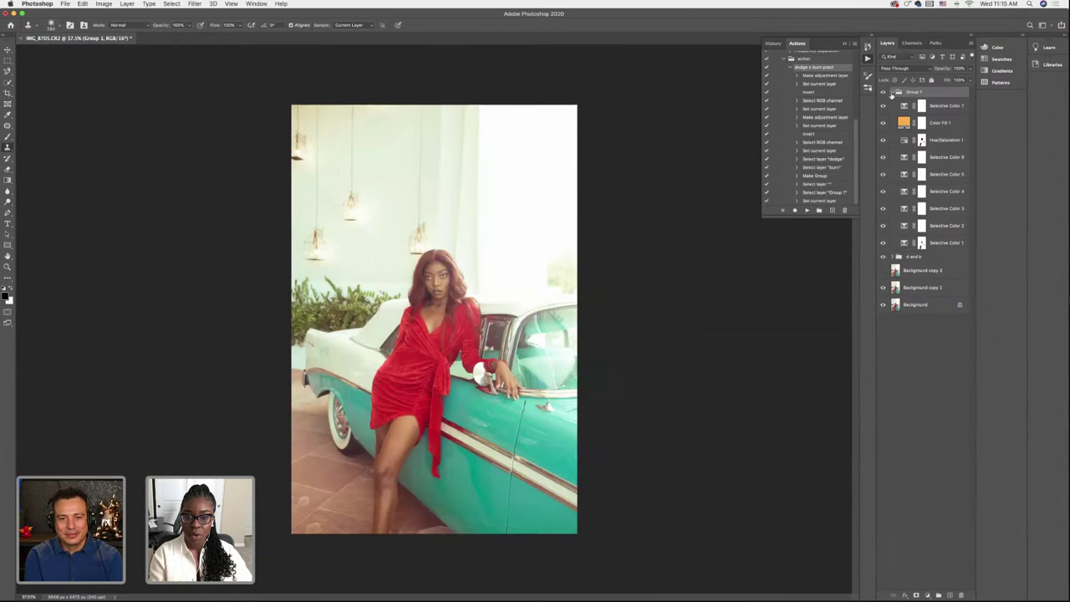
pyautogui.click(892, 92)
# Check the Background copy 3 retouch off and on and make it the working layer
pyautogui.click(882, 117)
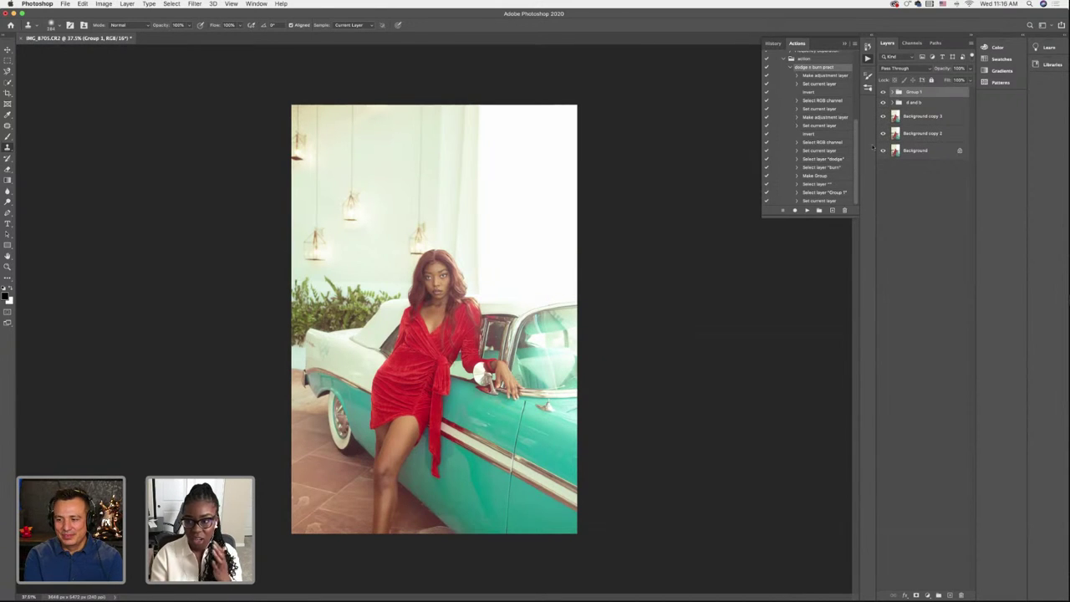
pyautogui.click(883, 122)
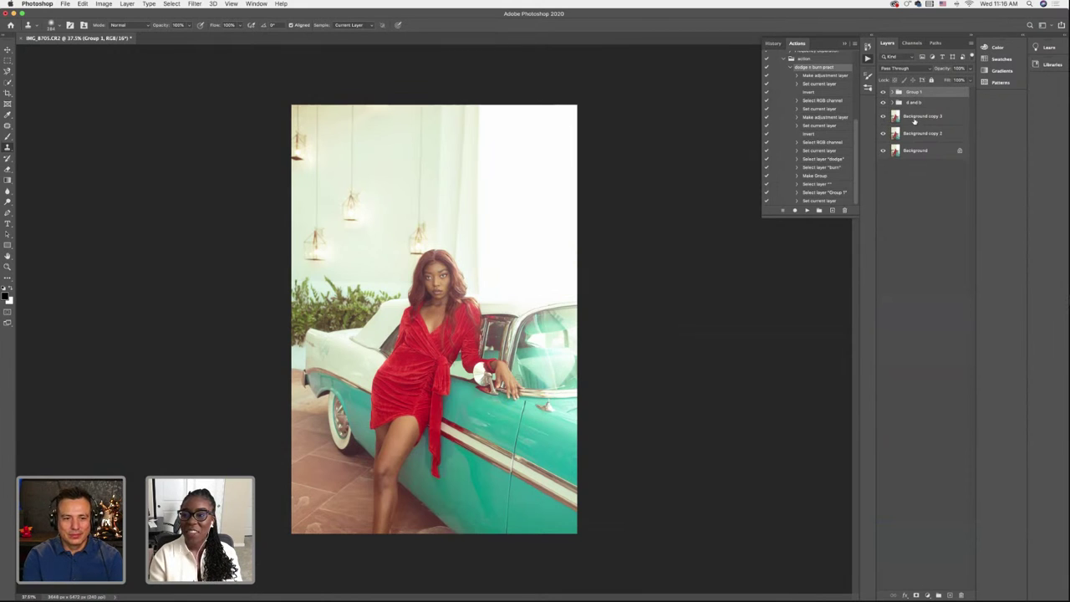
pyautogui.click(915, 119)
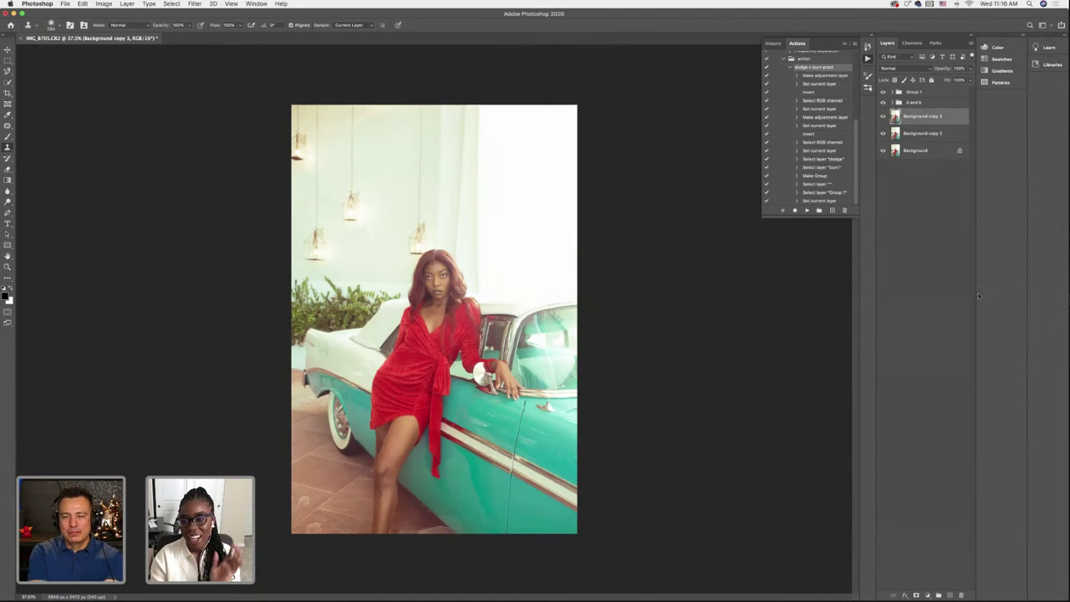
# Add a new empty layer above Background copy 3, set white as foreground and enlarge the brush
pyautogui.click(951, 595)
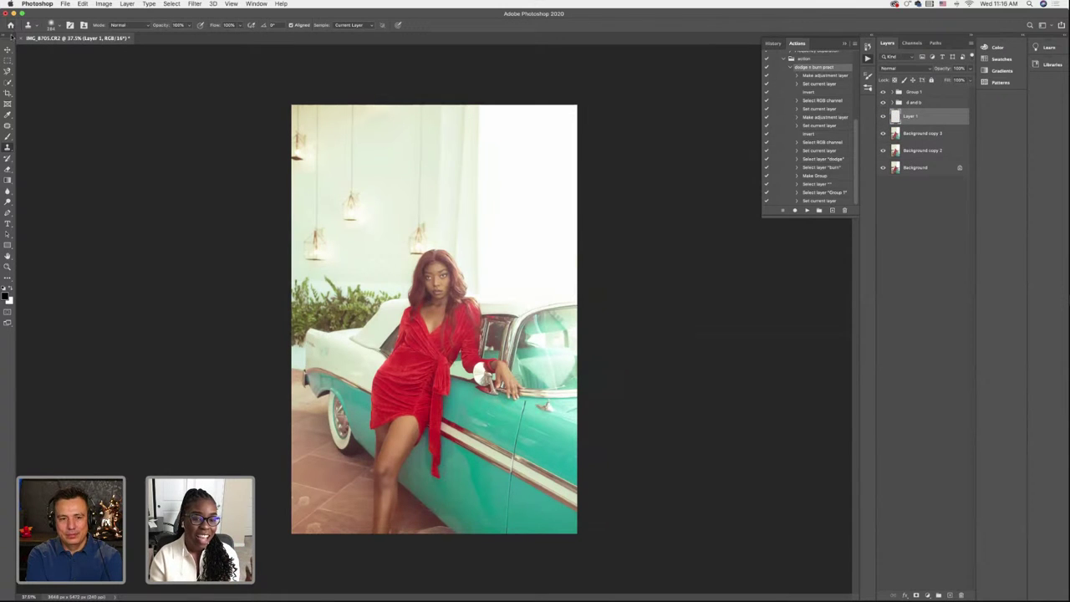
pyautogui.click(52, 26)
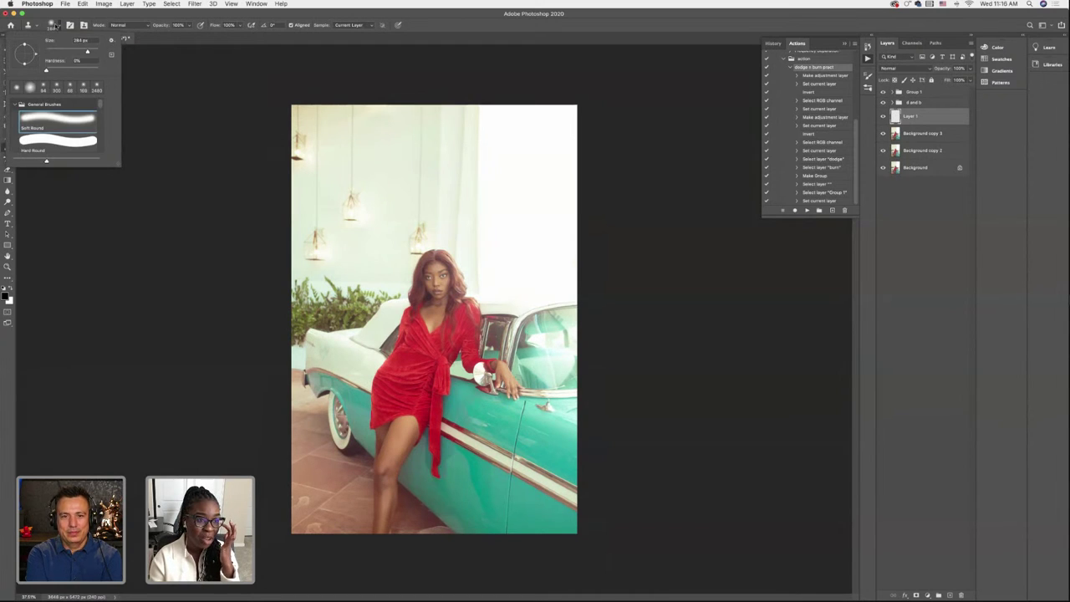
pyautogui.click(44, 87)
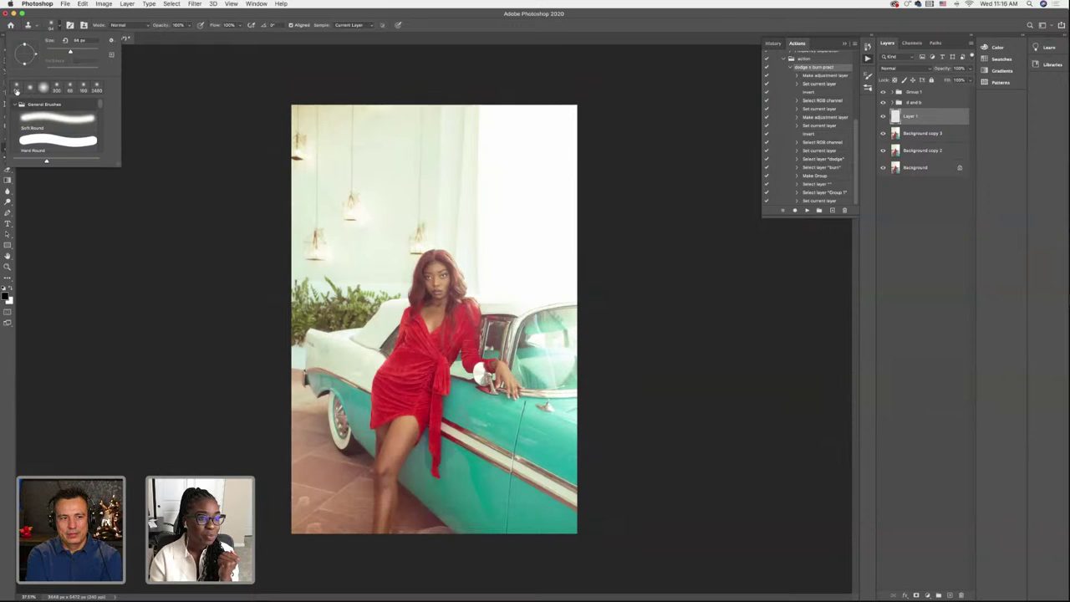
pyautogui.click(16, 89)
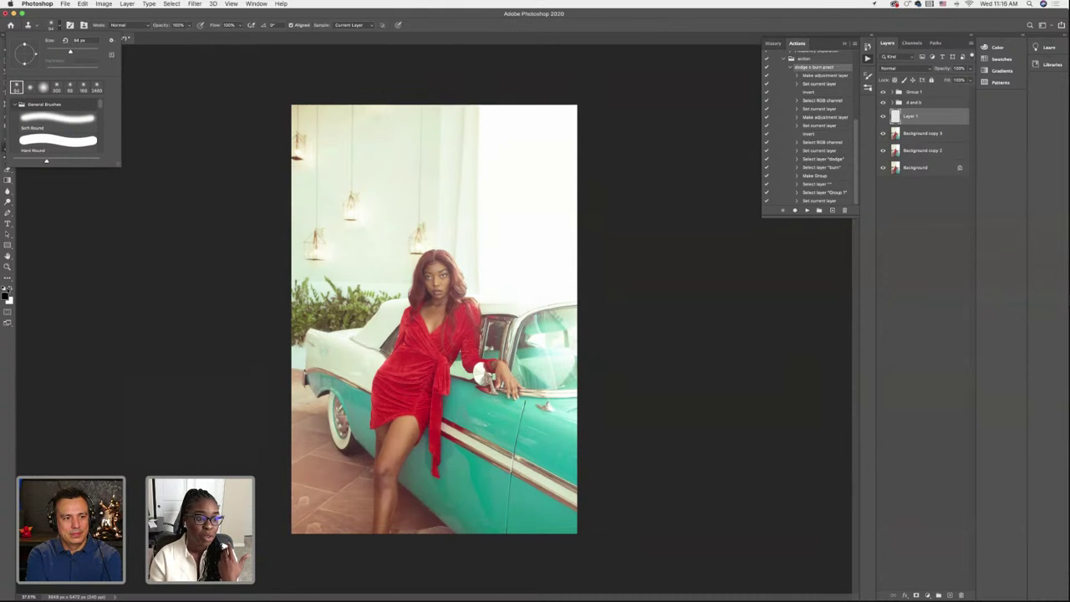
pyautogui.click(134, 53)
pyautogui.press('x')
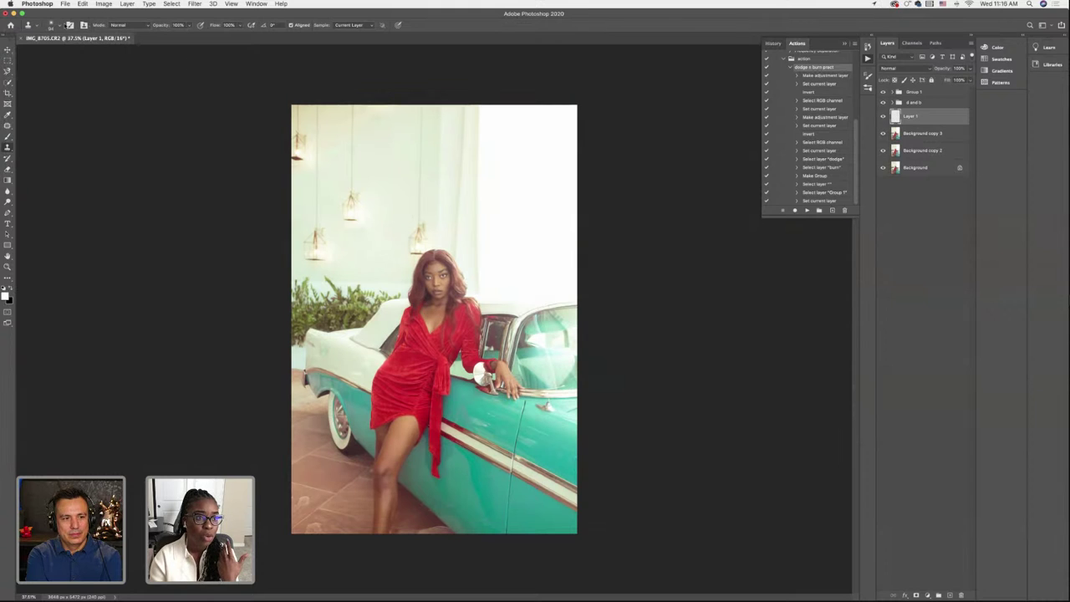
pyautogui.click(60, 26)
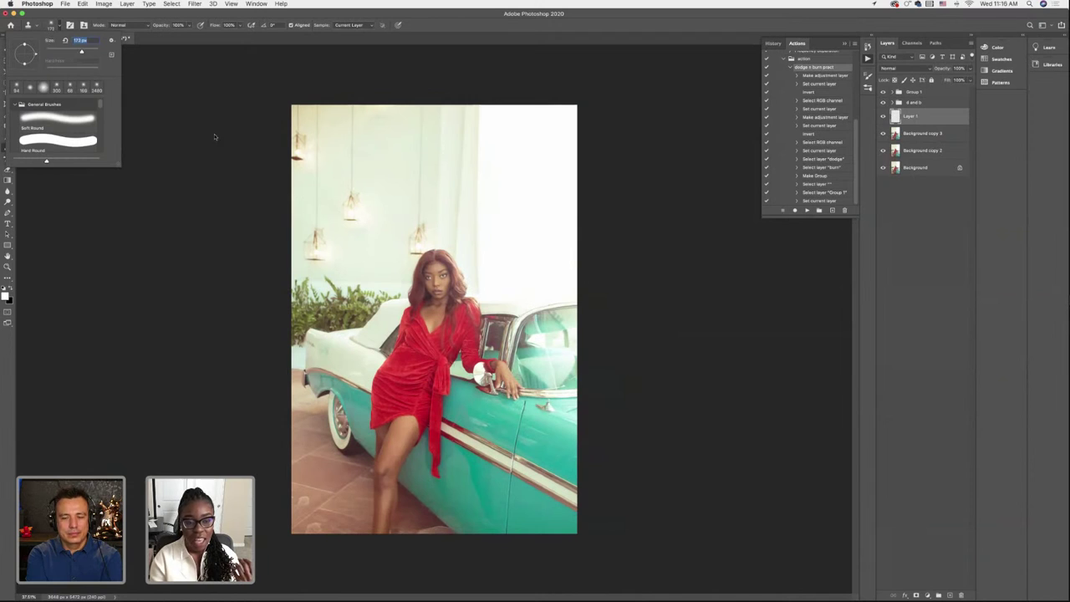
pyautogui.moveTo(82, 52); pyautogui.dragTo(85, 52)
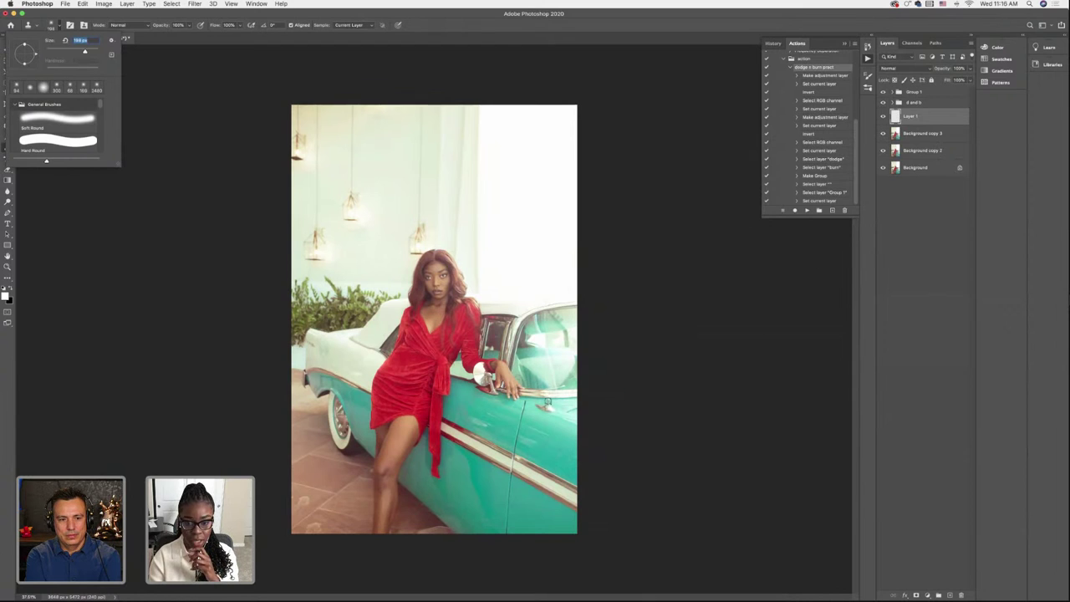
pyautogui.press('Return')
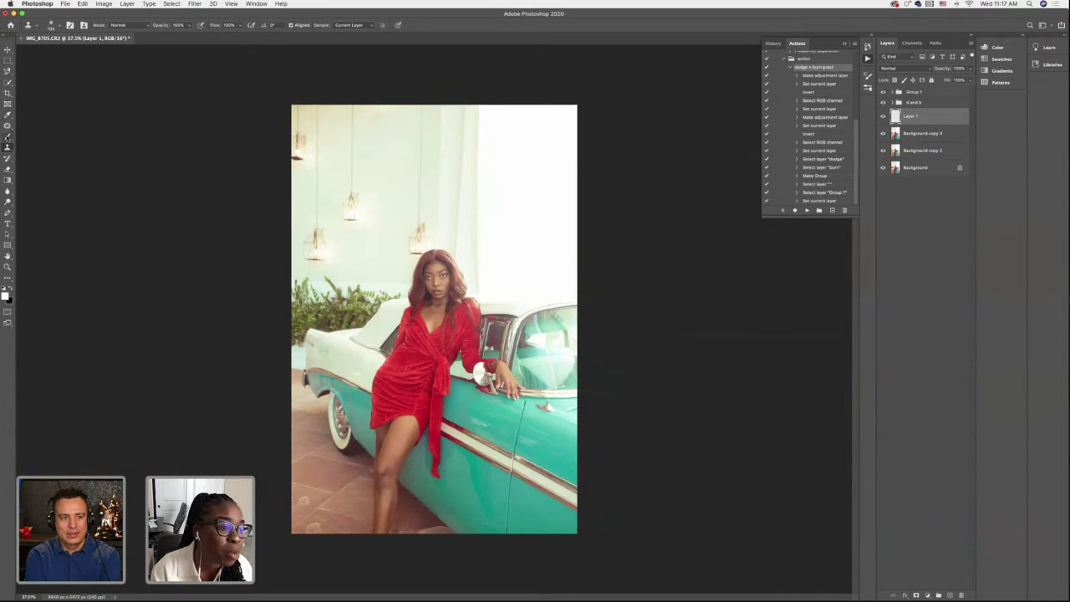
# Switch to the Brush tool with a soft round brush tip
pyautogui.click(7, 136)
pyautogui.click(34, 135)
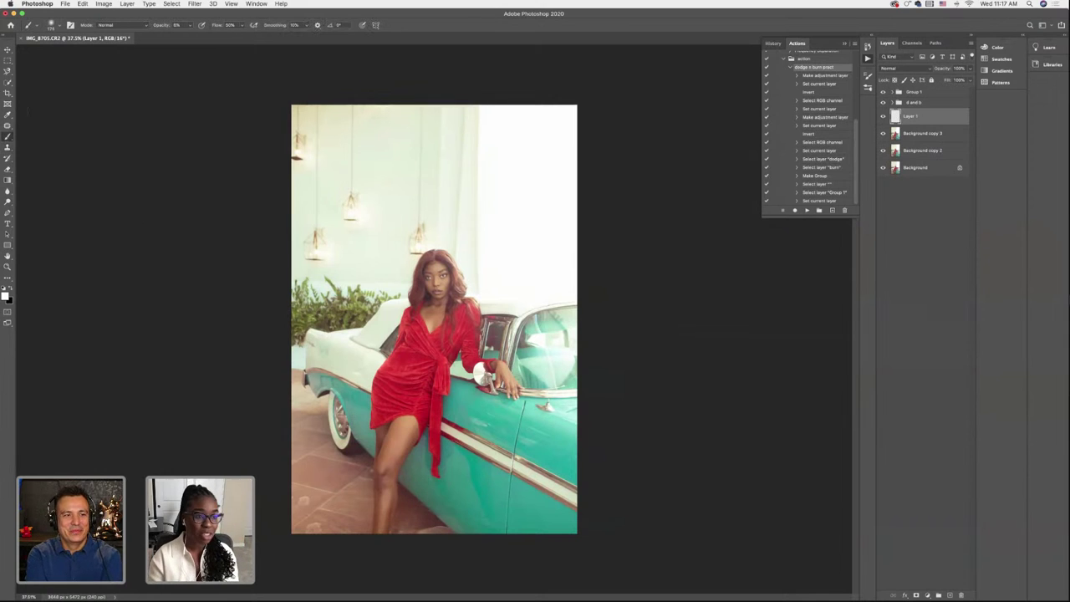
pyautogui.press('s')
pyautogui.click(53, 25)
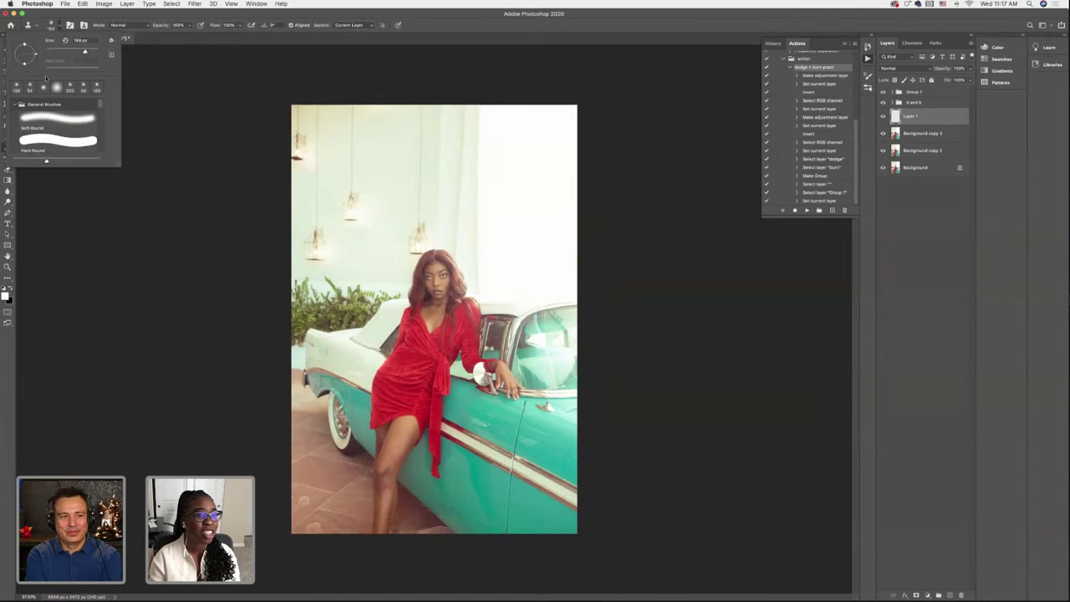
pyautogui.click(17, 88)
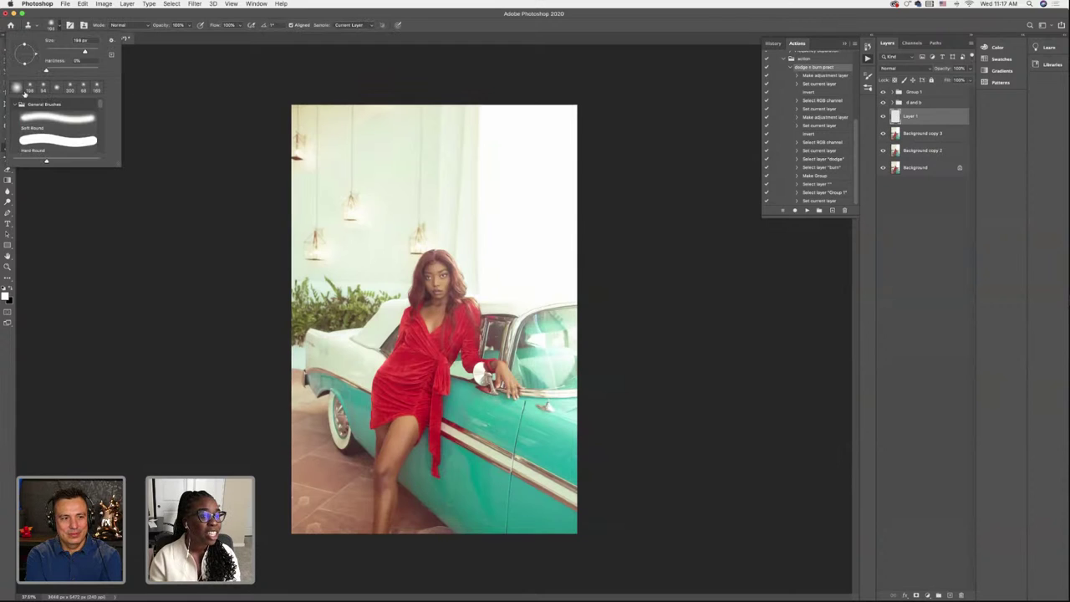
pyautogui.press('Return')
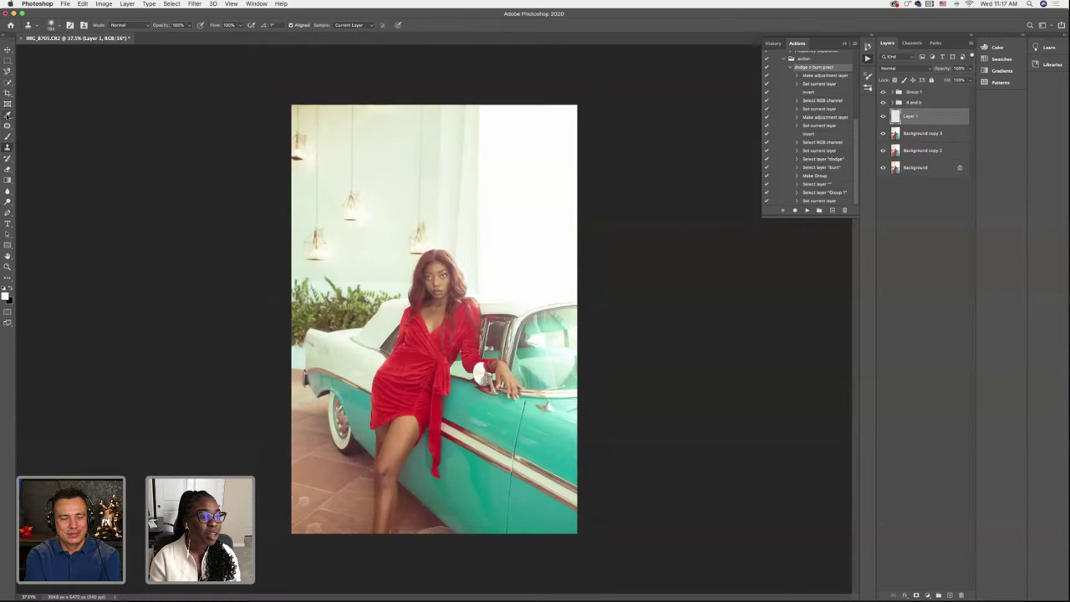
pyautogui.press('b')
pyautogui.click(51, 26)
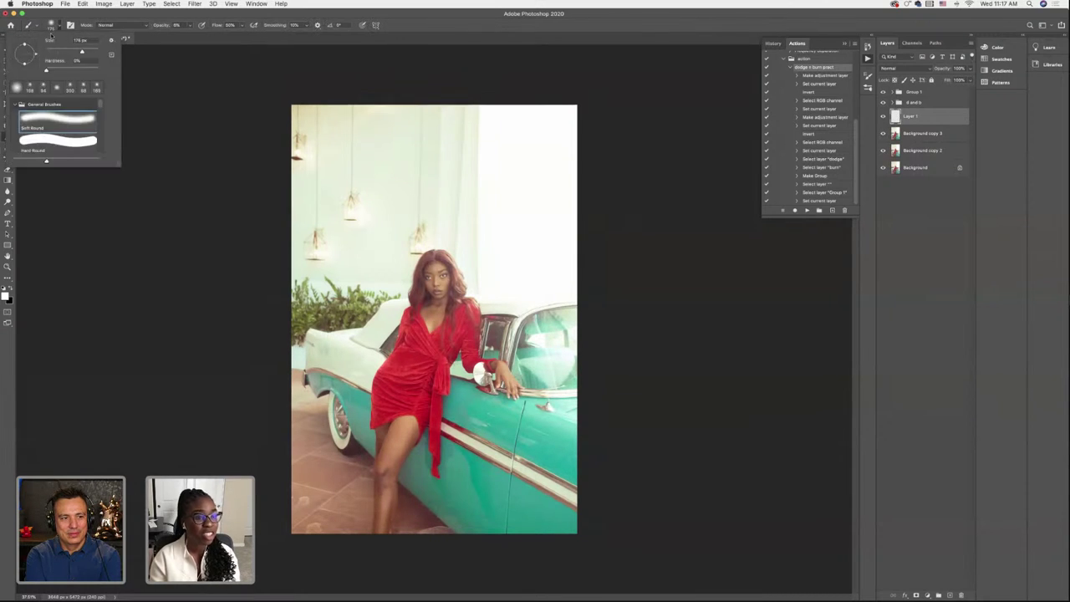
pyautogui.click(29, 87)
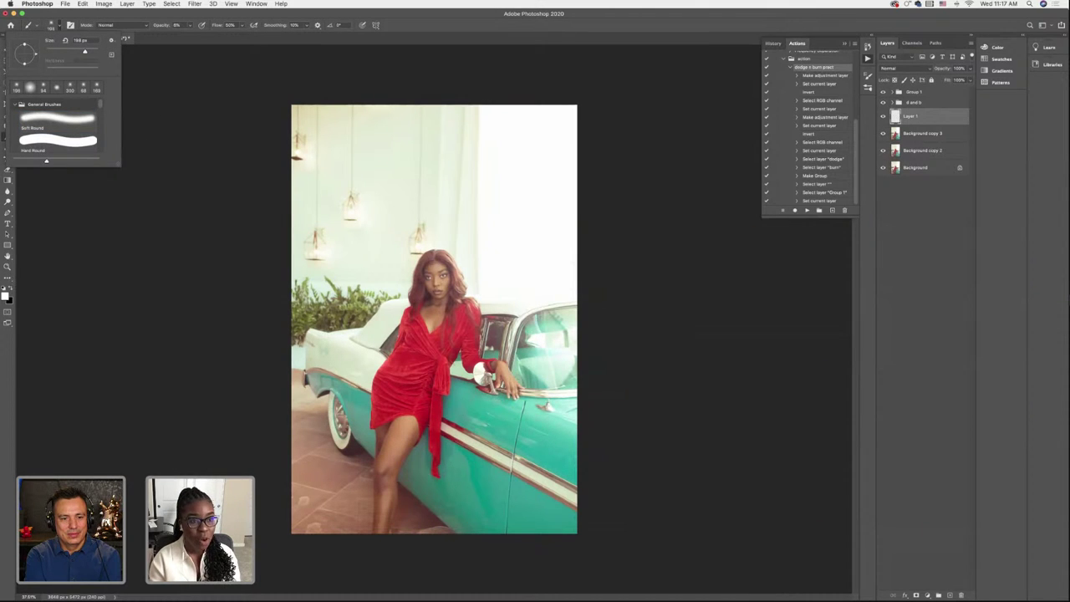
# Set the brush opacity to 100% and make the brush much larger
pyautogui.click(191, 26)
pyautogui.moveTo(189, 35)
pyautogui.mouseDown()
pyautogui.moveTo(209, 38)
pyautogui.moveTo(157, 25)
pyautogui.mouseUp()
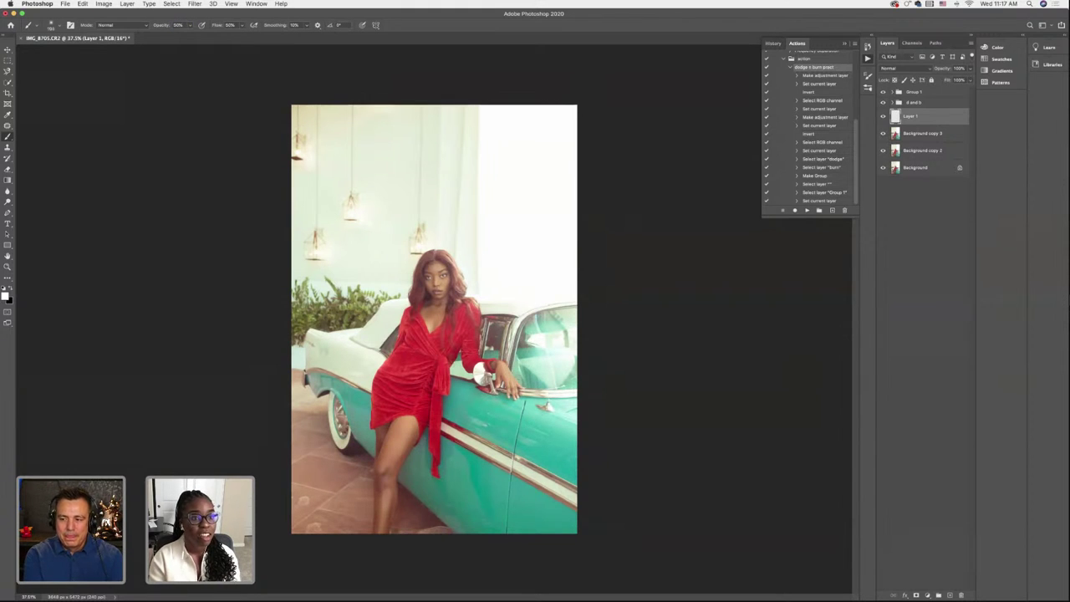
pyautogui.click(147, 28)
pyautogui.write('100')
pyautogui.press('Return')
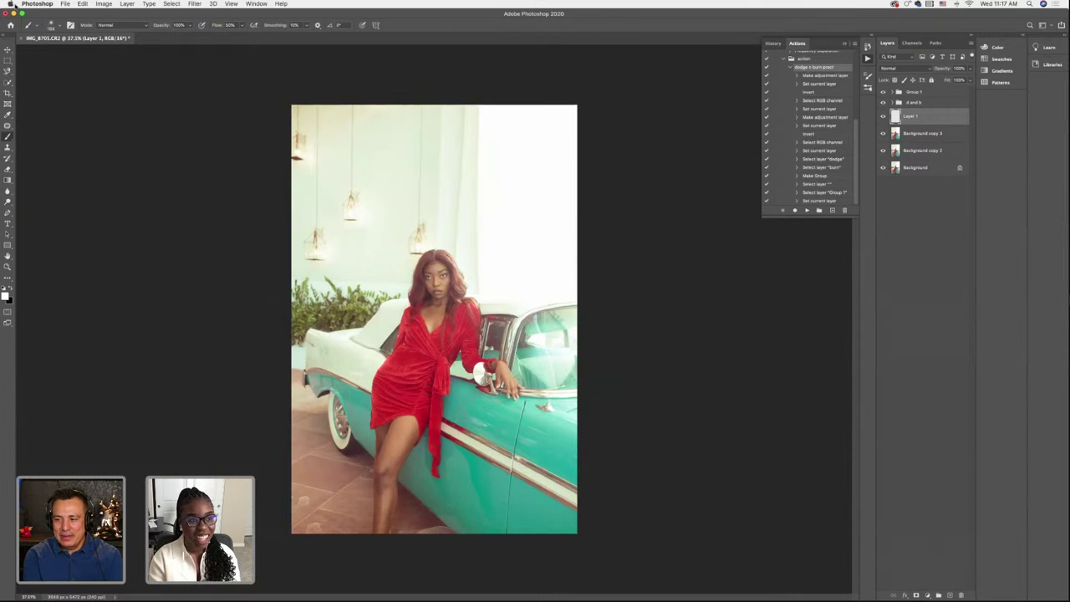
pyautogui.click(53, 26)
pyautogui.moveTo(85, 52); pyautogui.dragTo(90, 52)
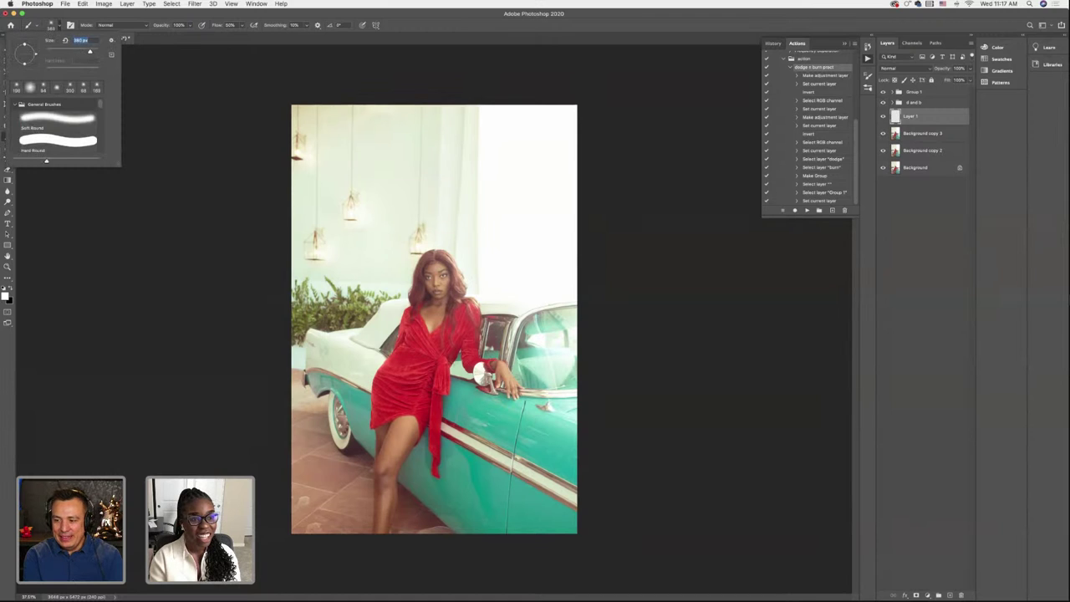
pyautogui.click(491, 377)
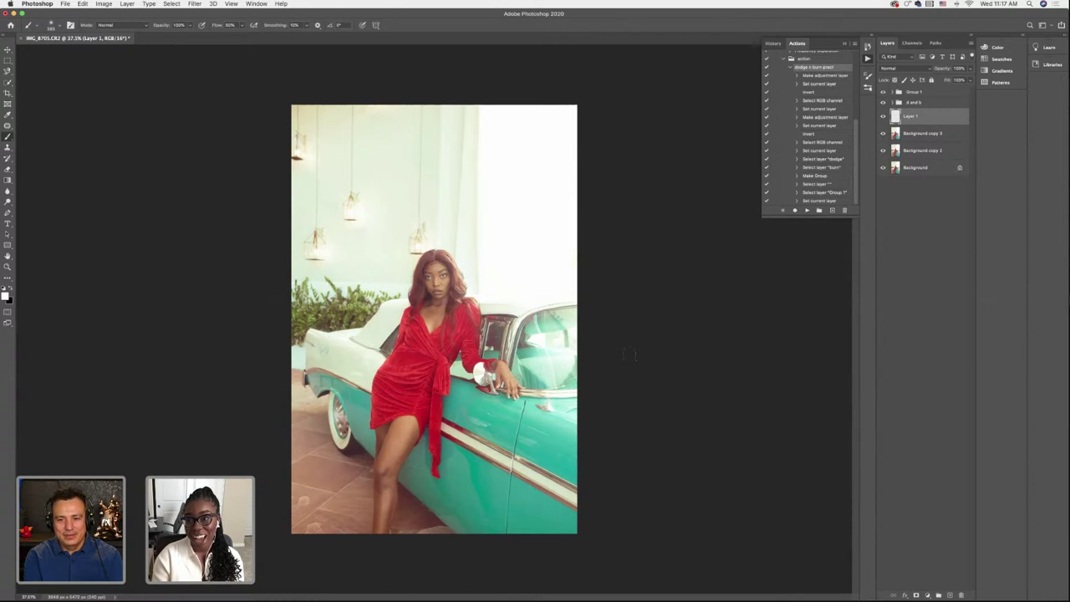
# Check Layer 1's white brushwork off and on, keep its name, and select Group 1
pyautogui.click(883, 116)
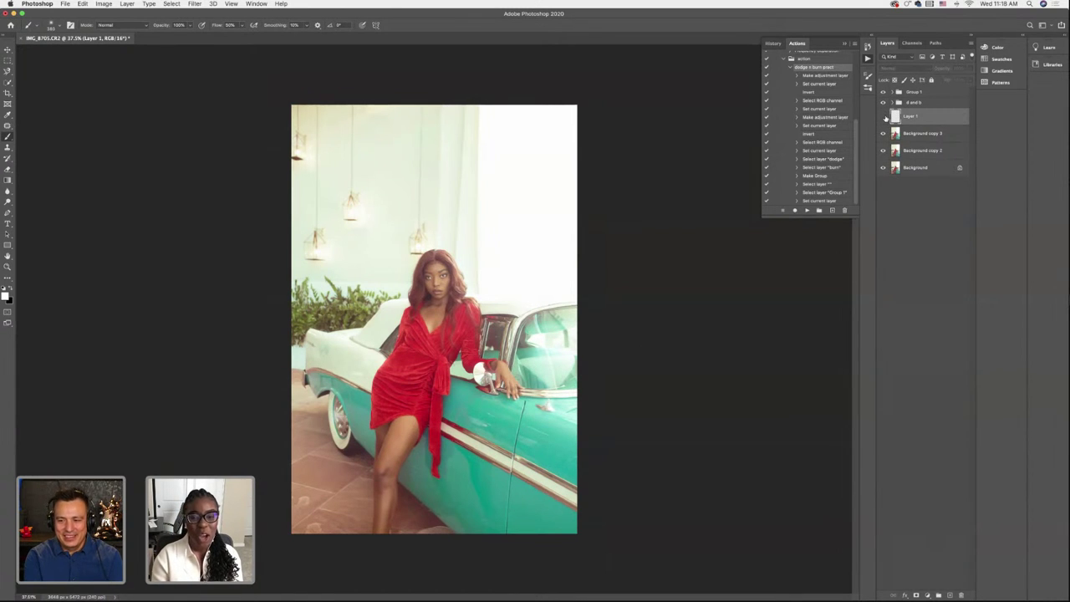
pyautogui.click(884, 116)
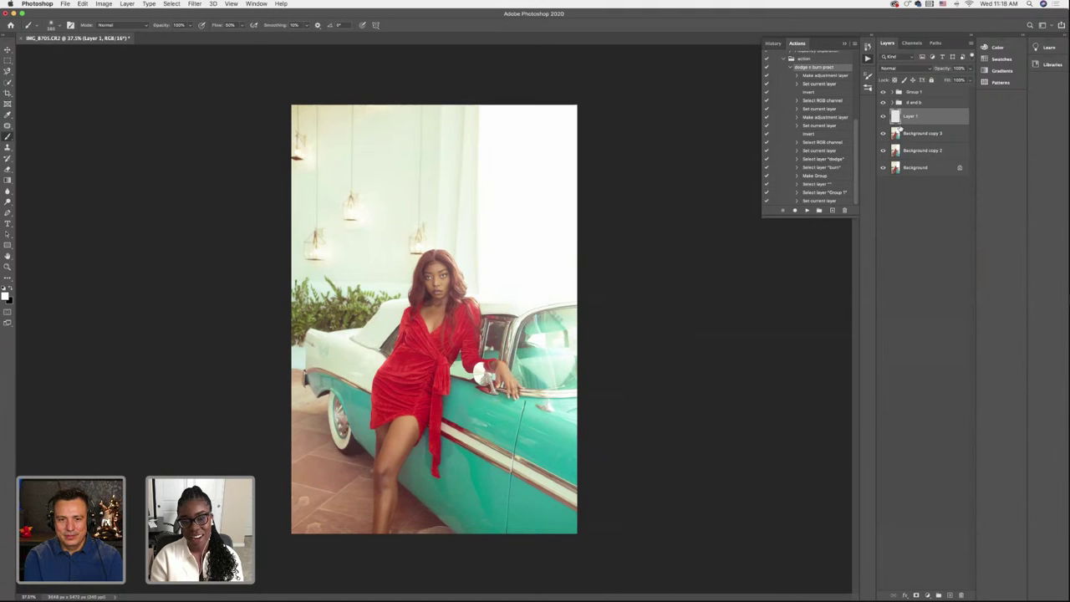
pyautogui.click(921, 137)
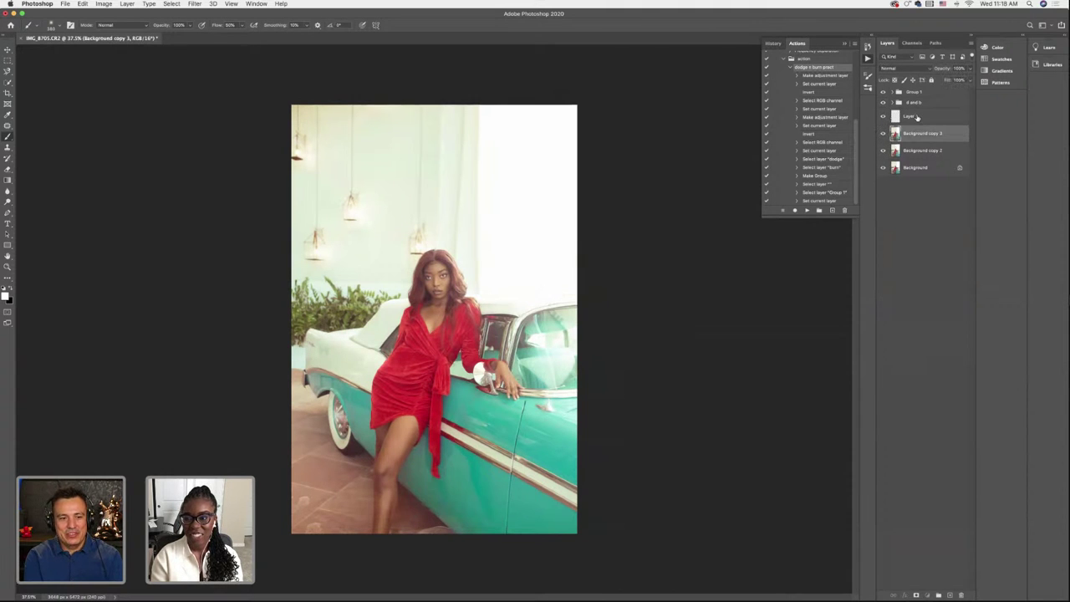
pyautogui.doubleClick(917, 117)
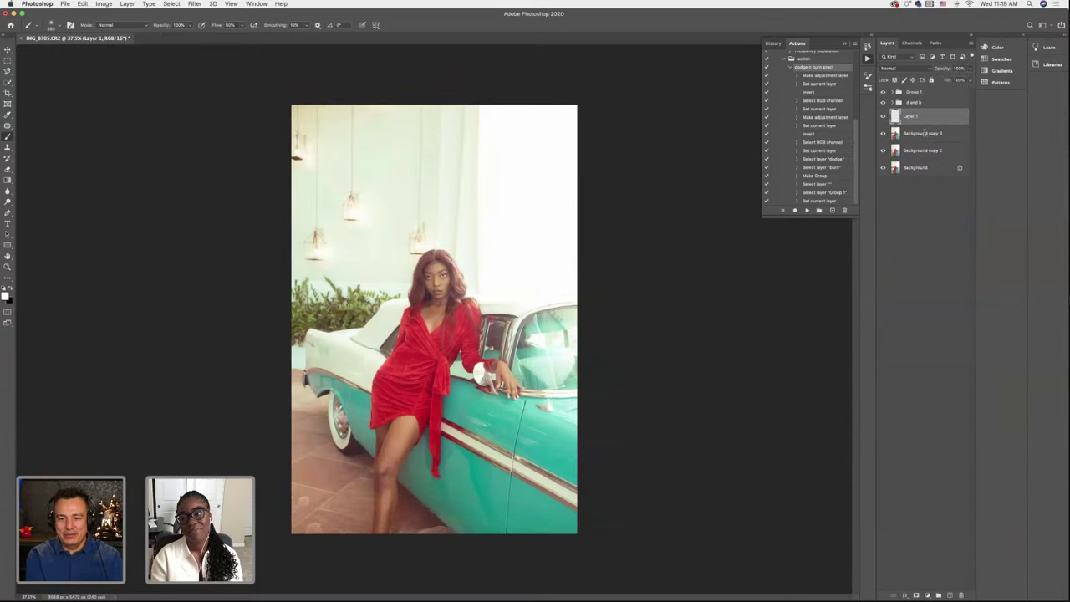
pyautogui.press('Tab')
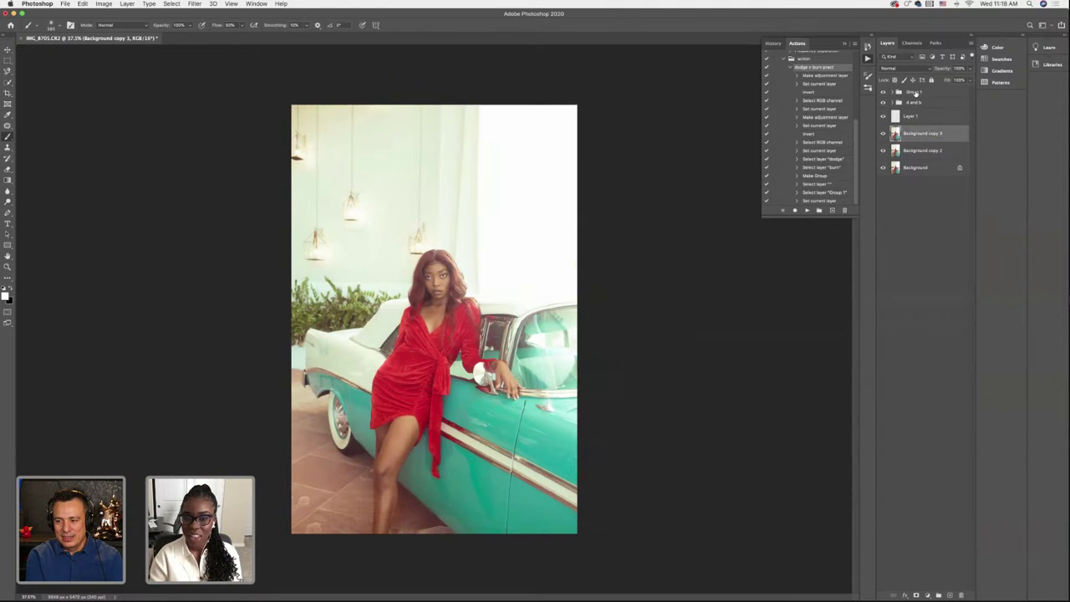
pyautogui.click(917, 92)
# Add a Selective Color layer adjusting Reds' cyan and magenta, then move it into Group 1
pyautogui.click(927, 594)
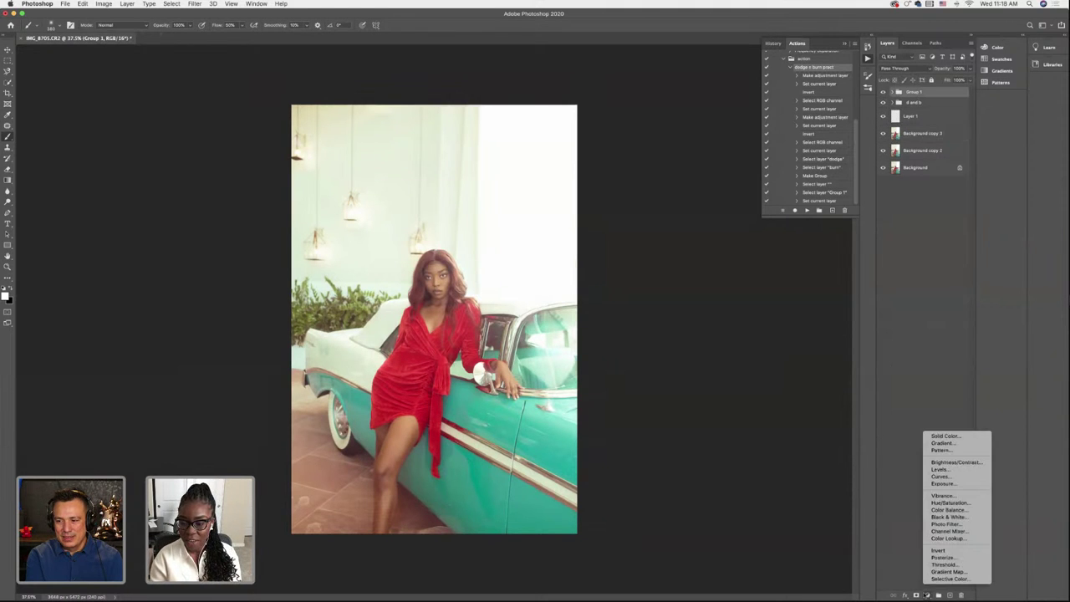
pyautogui.press('Escape')
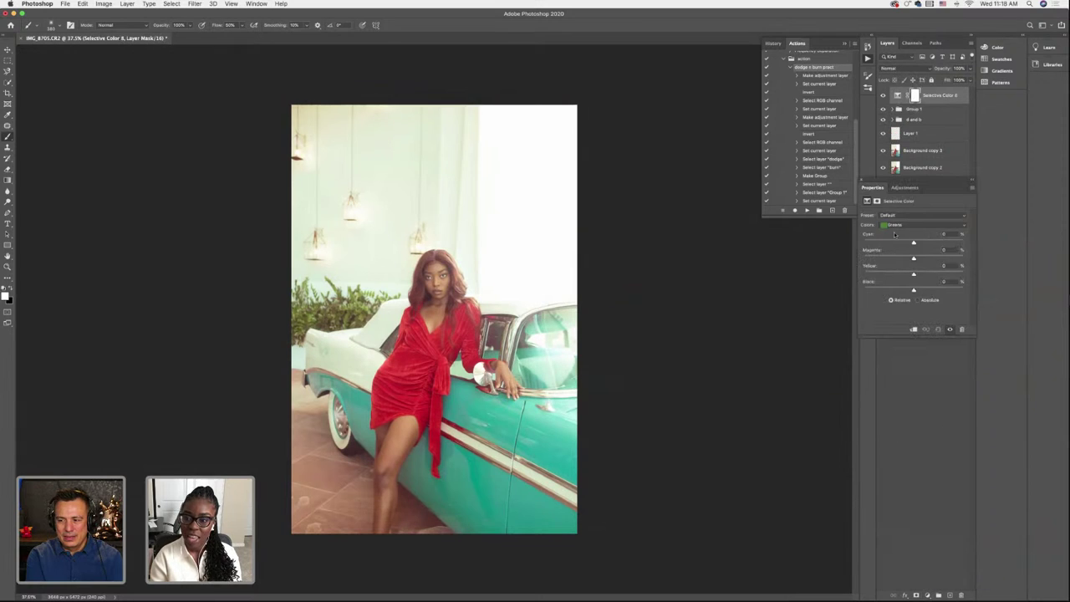
pyautogui.click(897, 224)
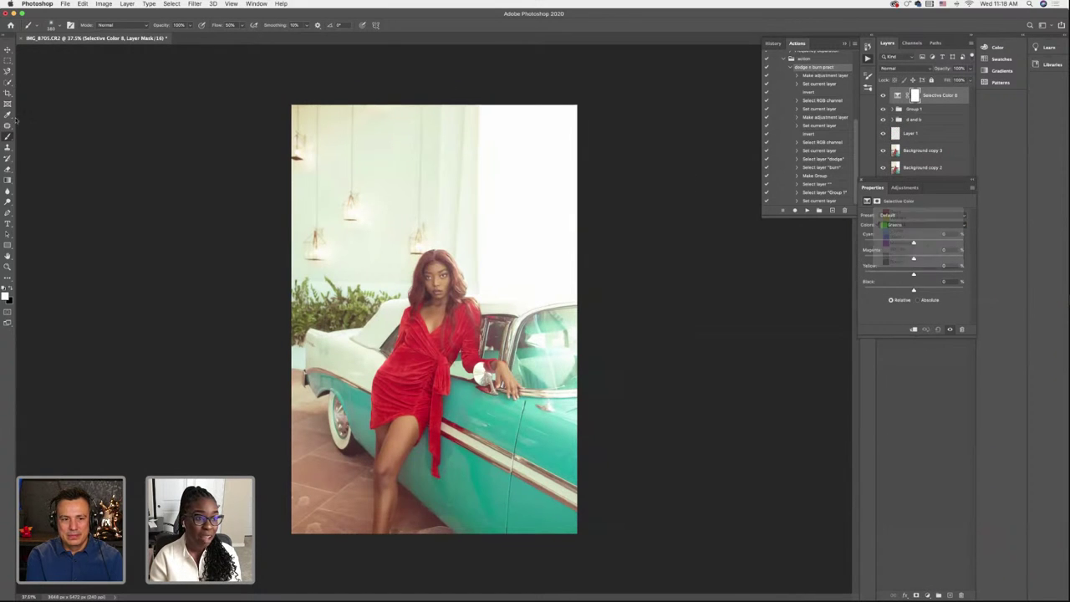
pyautogui.click(51, 27)
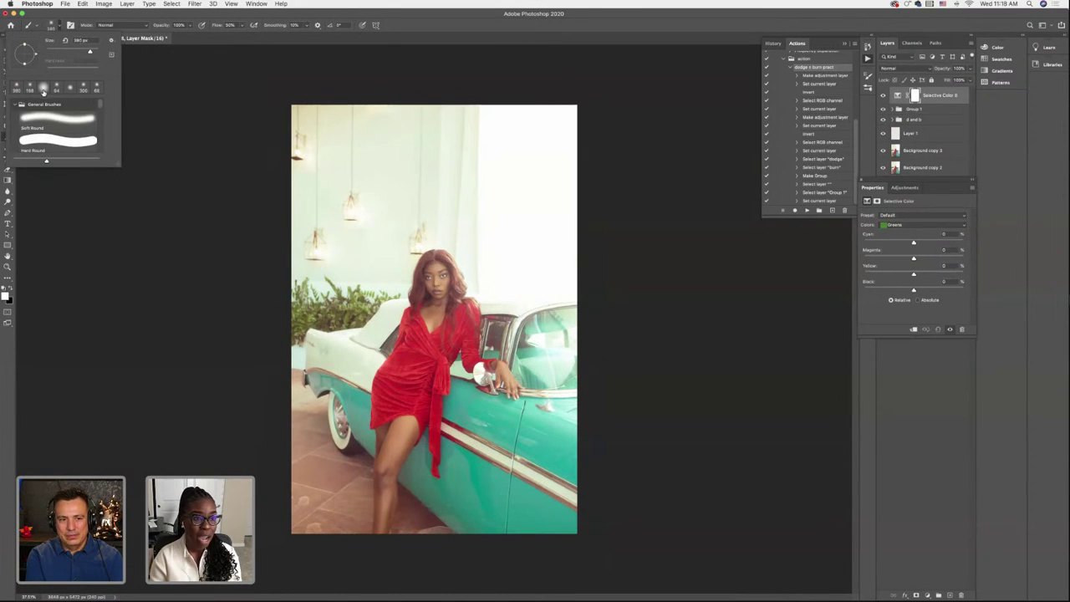
pyautogui.press('Escape')
pyautogui.click(896, 225)
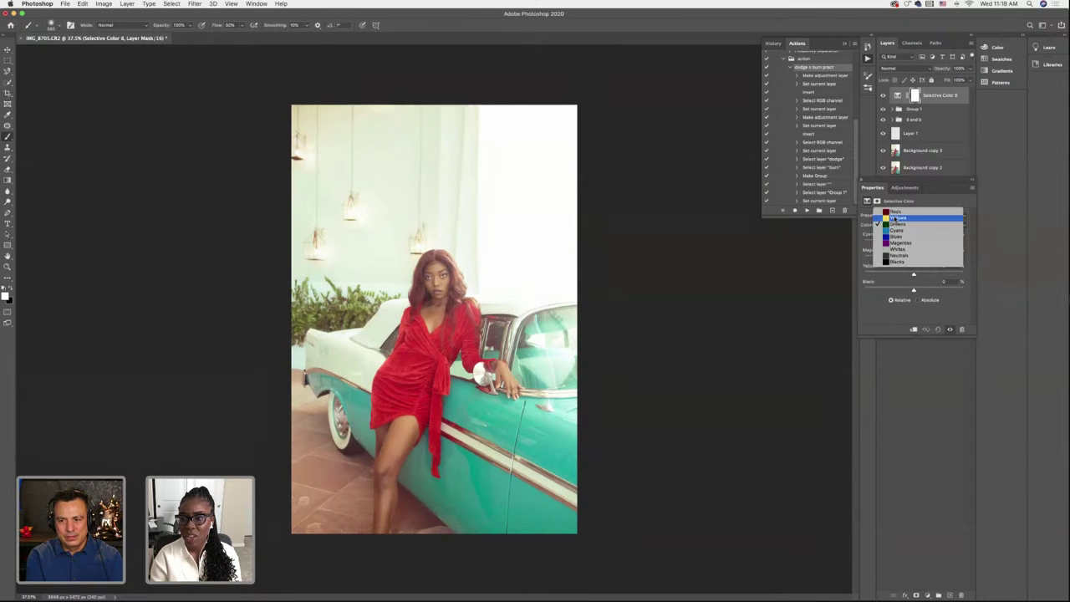
pyautogui.click(895, 212)
pyautogui.moveTo(914, 243); pyautogui.dragTo(902, 243)
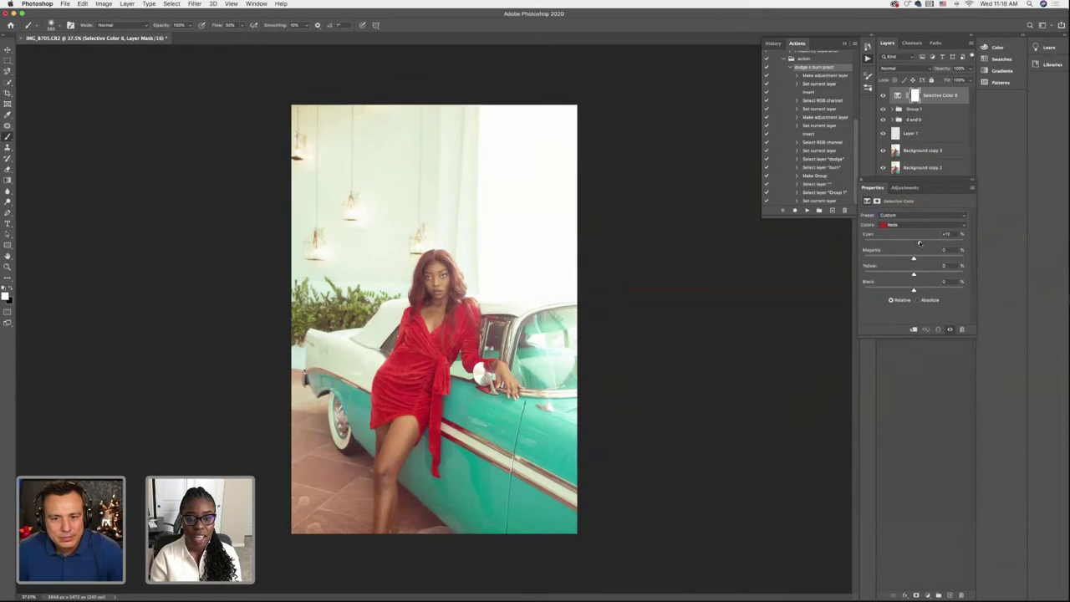
pyautogui.moveTo(920, 243); pyautogui.dragTo(917, 291)
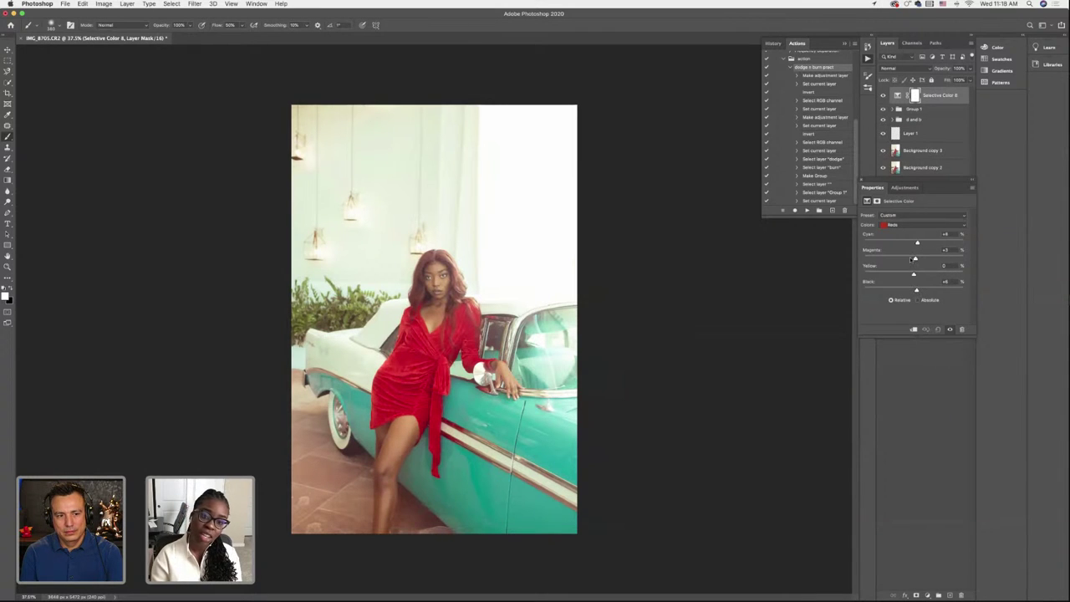
pyautogui.click(861, 182)
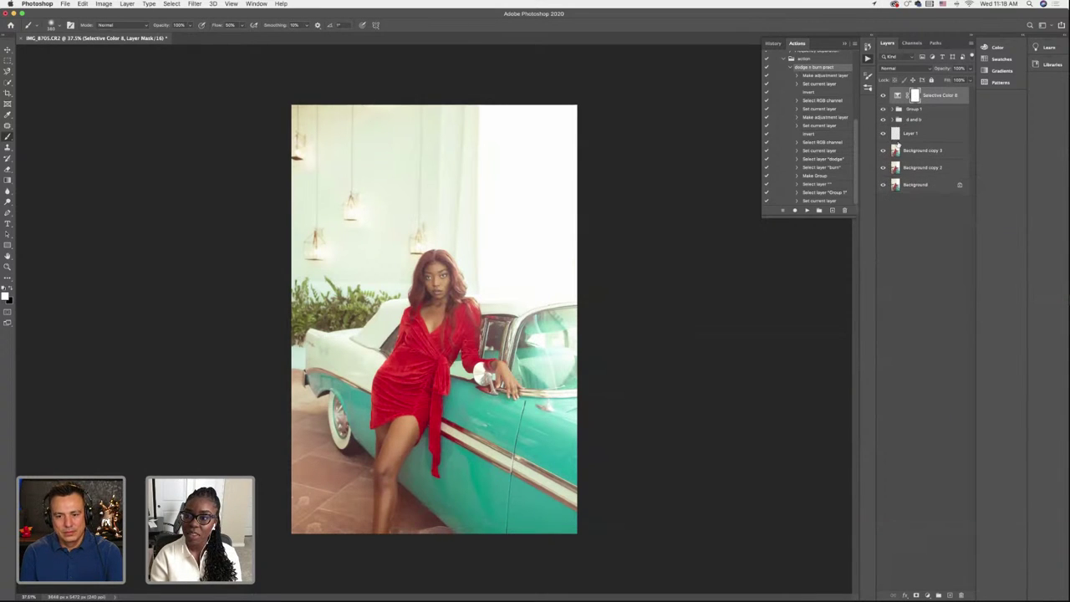
pyautogui.moveTo(926, 94); pyautogui.dragTo(918, 111)
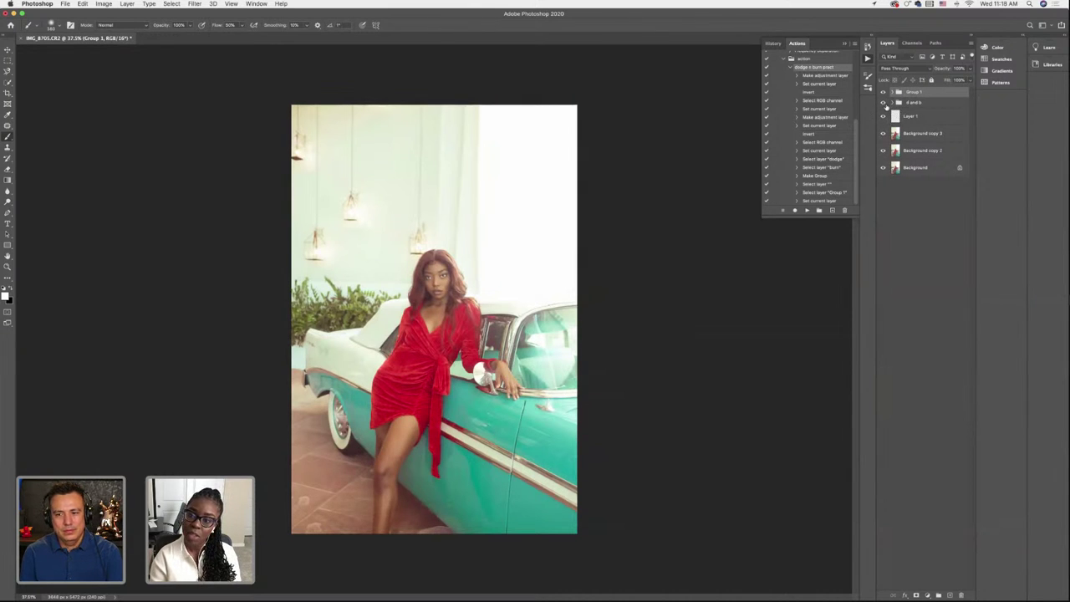
# Hide Group 1 and the background copies to compare, then restore Background copy 3 and Layer 1
pyautogui.click(883, 92)
pyautogui.click(883, 133)
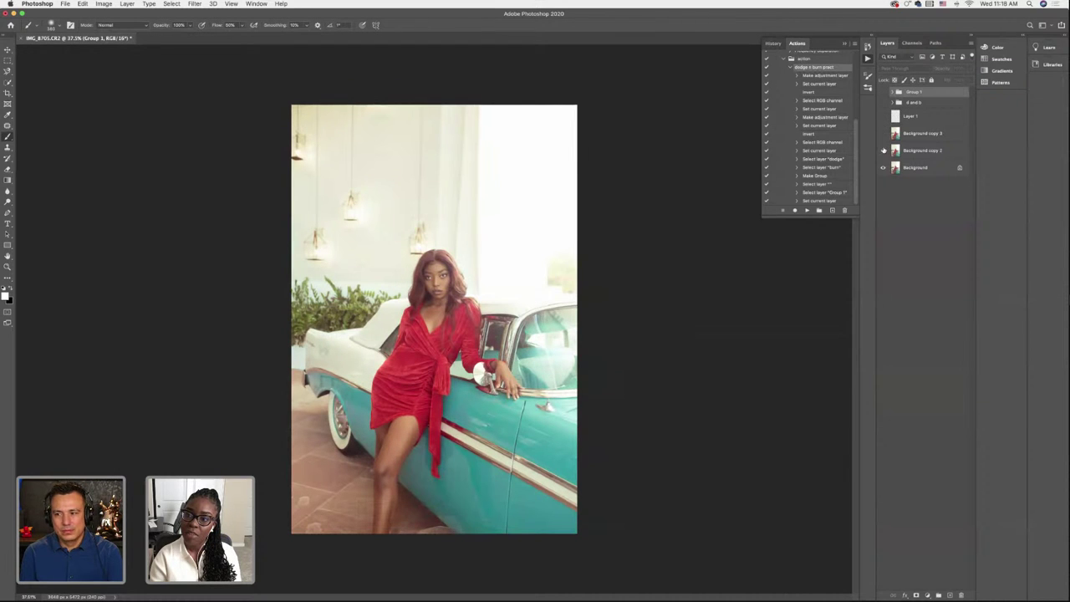
pyautogui.click(883, 151)
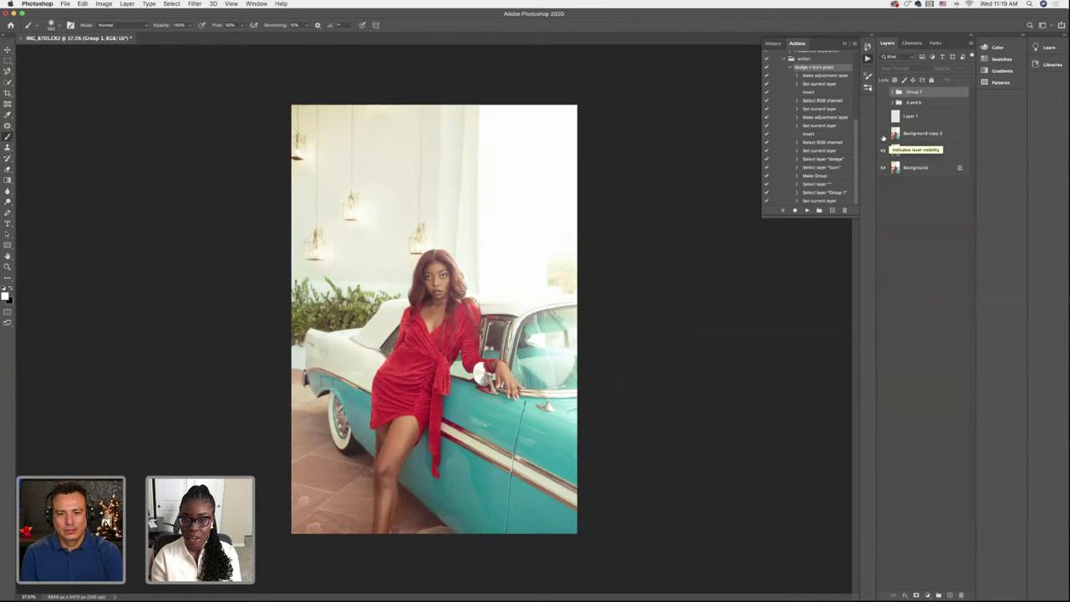
pyautogui.click(884, 135)
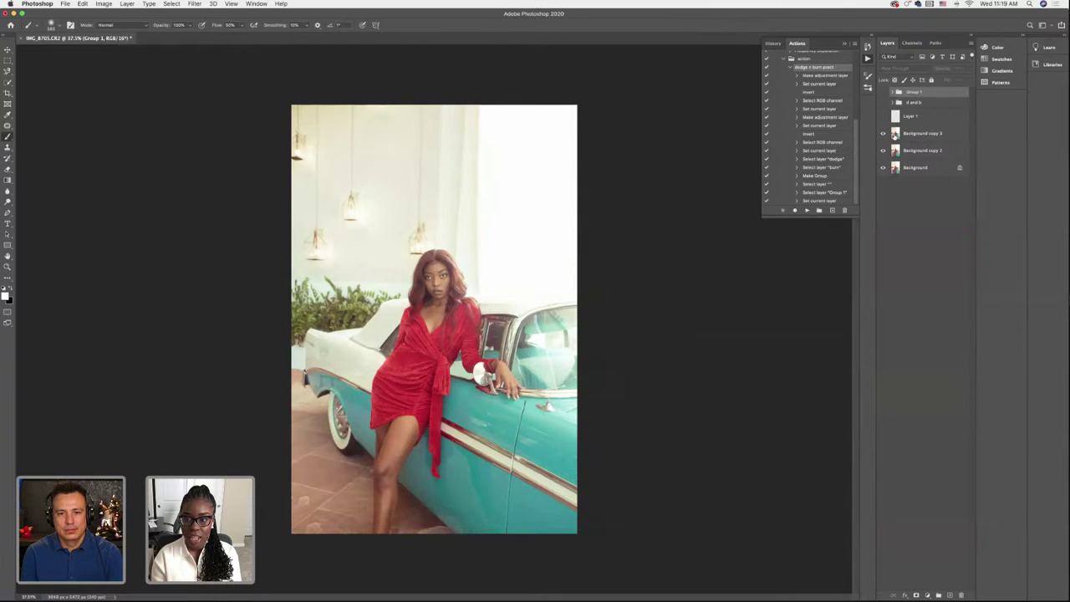
pyautogui.click(883, 117)
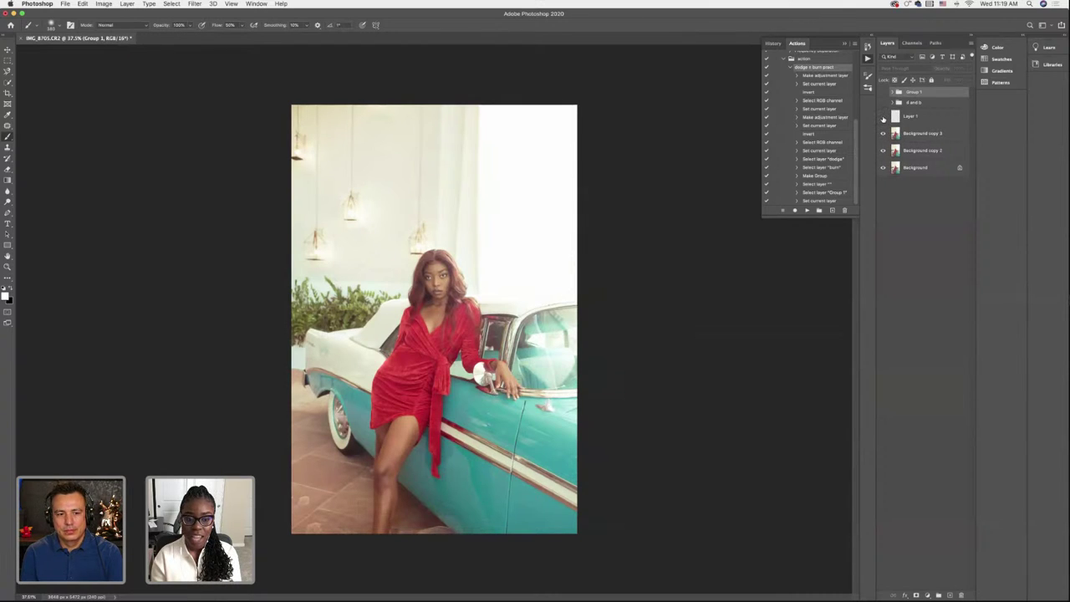
pyautogui.click(883, 117)
pyautogui.click(883, 117)
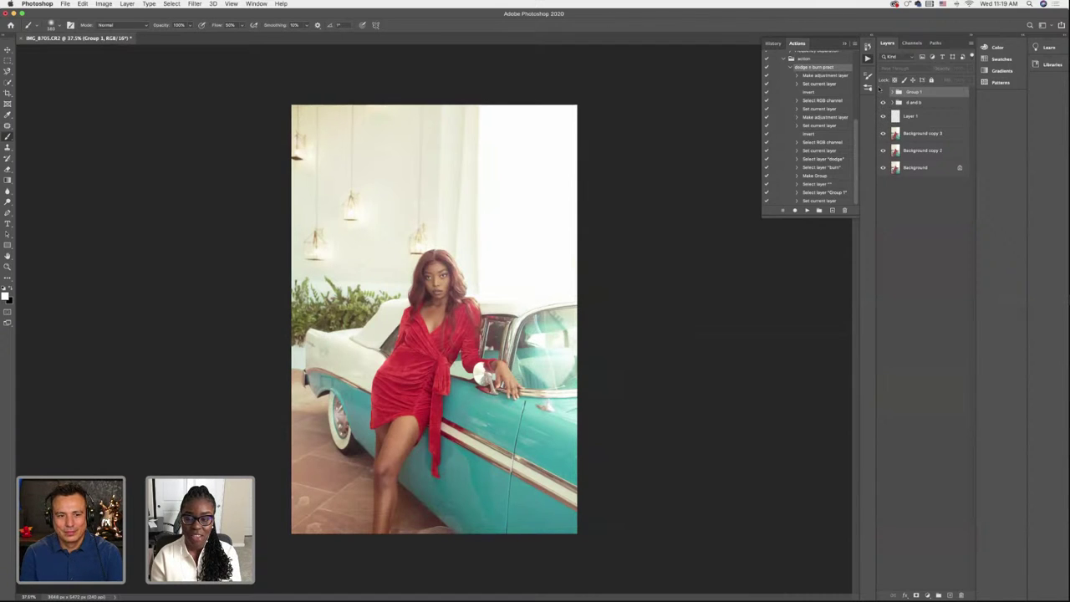
# Turn Group 1's colour grading back on after a final before/after check, then close the photo
pyautogui.click(883, 92)
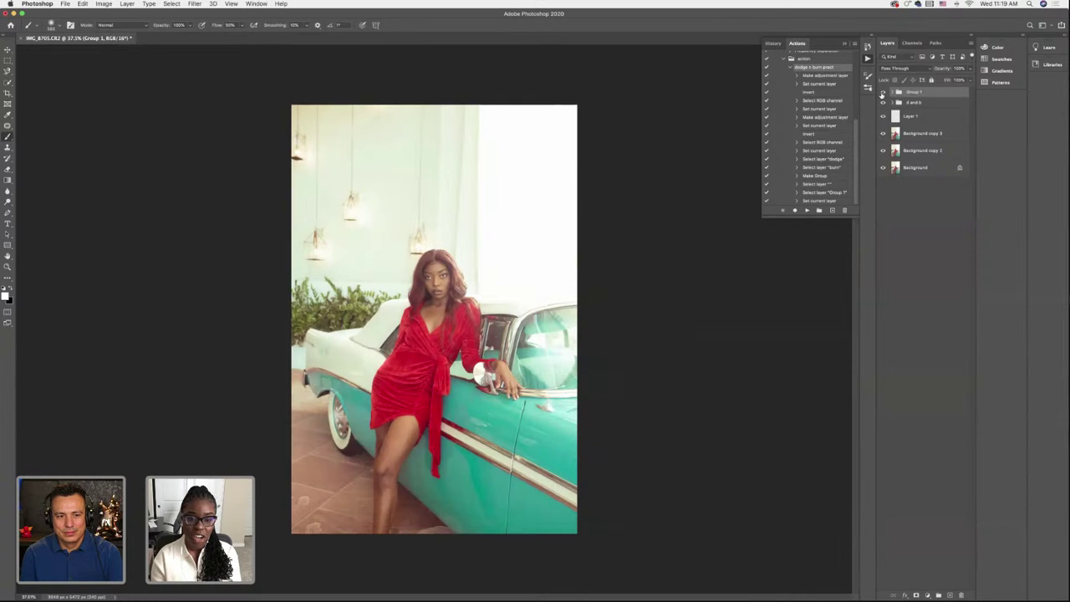
pyautogui.click(883, 92)
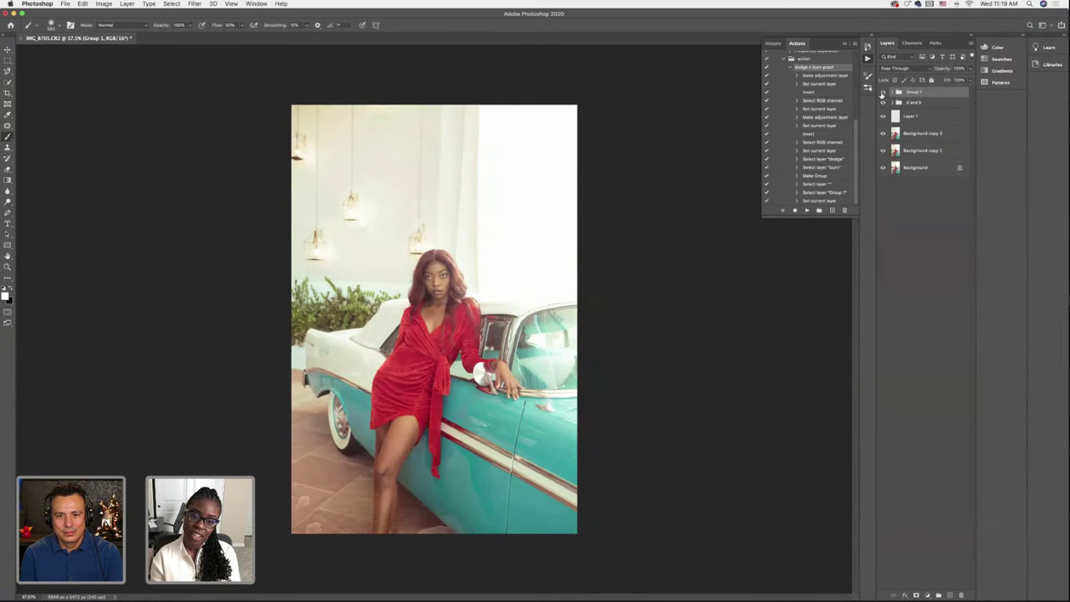
pyautogui.click(883, 92)
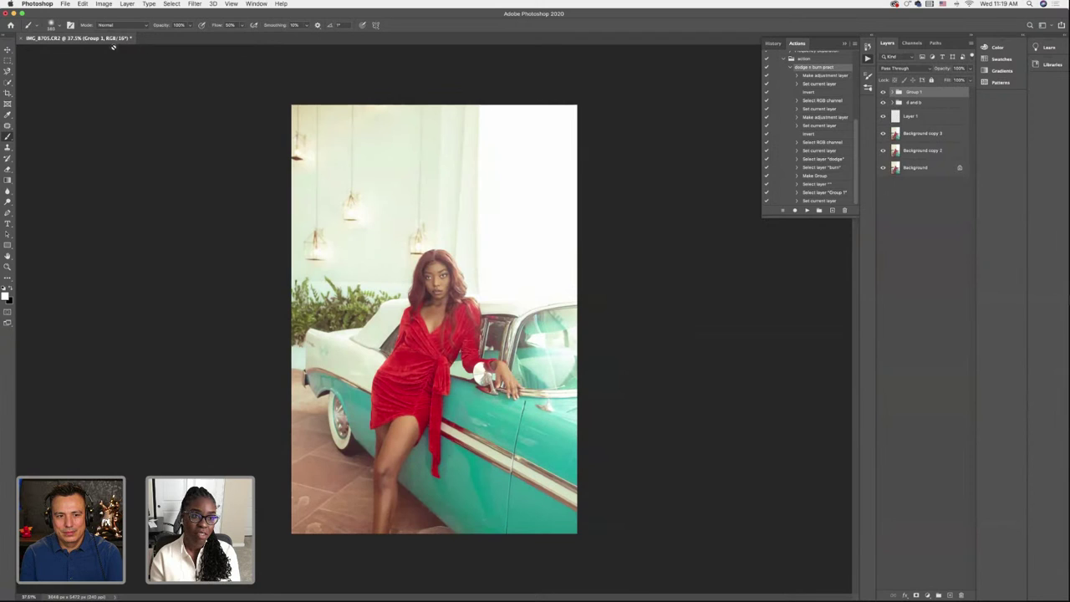
pyautogui.click(20, 38)
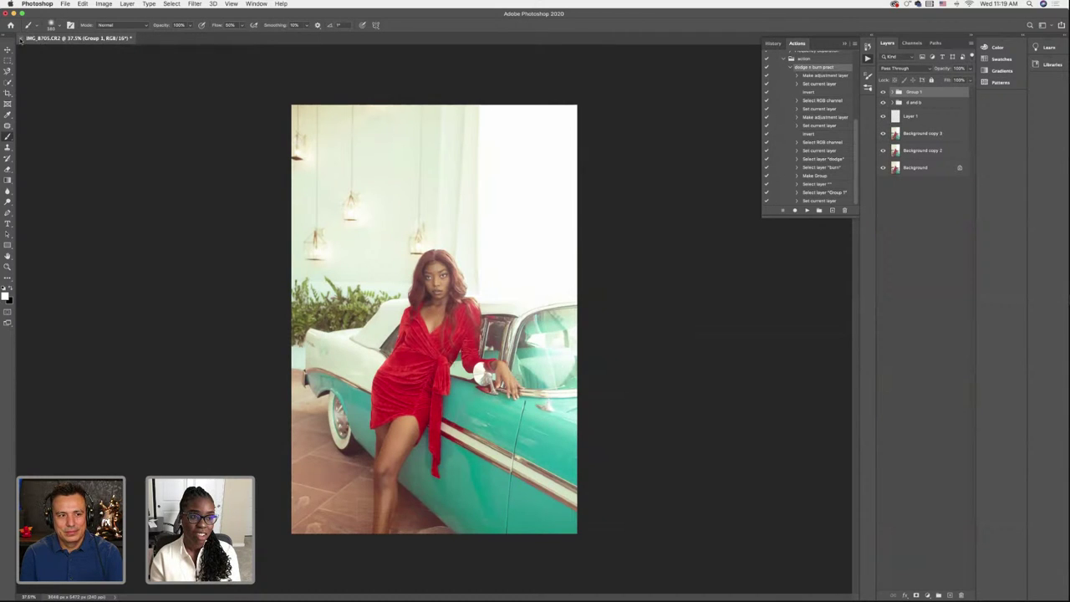
# Save the changes to IMG_8705-Edit.tif and close the document
pyautogui.click(603, 193)
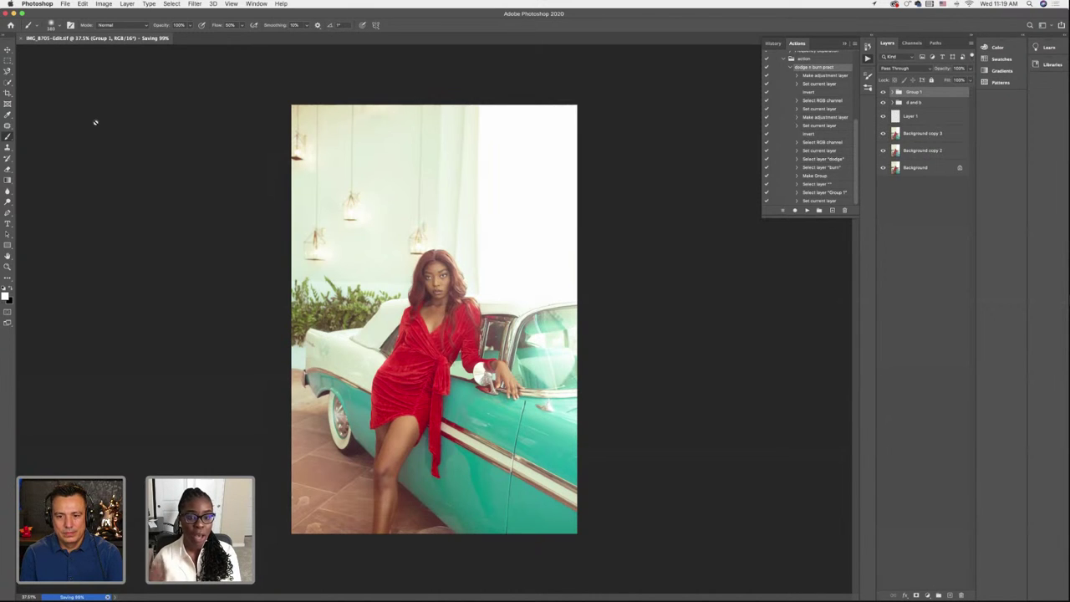
pyautogui.press('super+w')
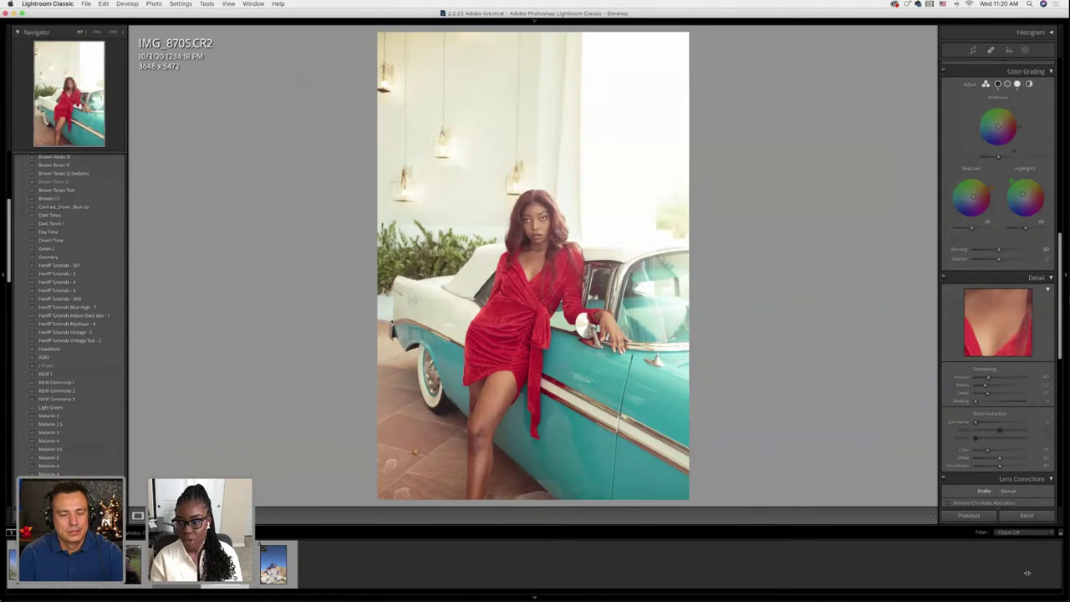
# In Reference View, set IMG_8705.CR2 as the reference and IMG_8705-Edit.tif as the active photo
pyautogui.click(1024, 516)
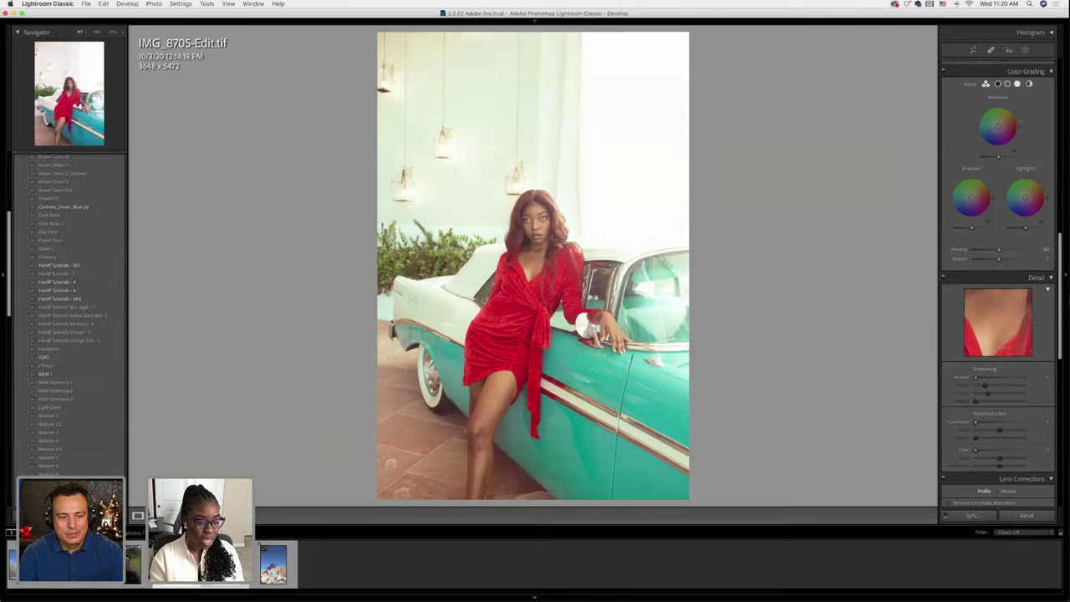
pyautogui.press('y')
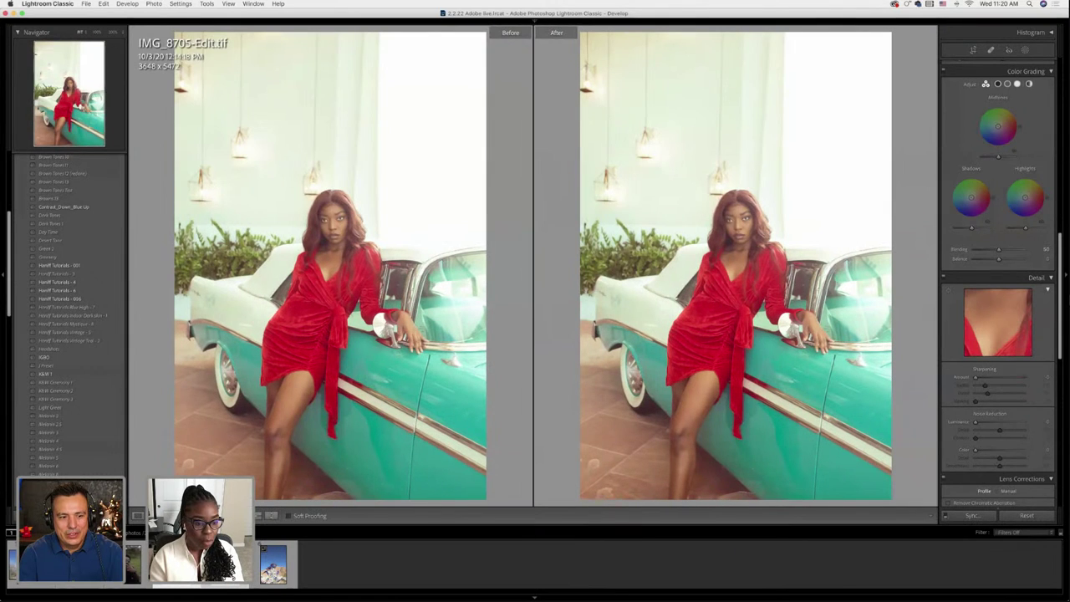
pyautogui.hotkey('shift', 'r')
pyautogui.hotkey('shift', 'r')
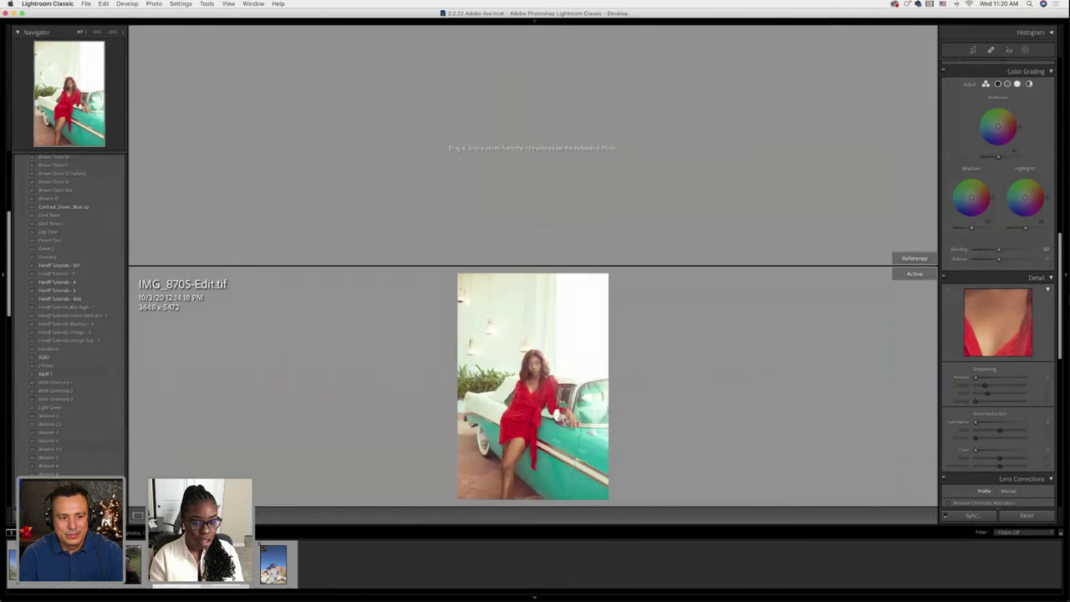
pyautogui.press('Left')
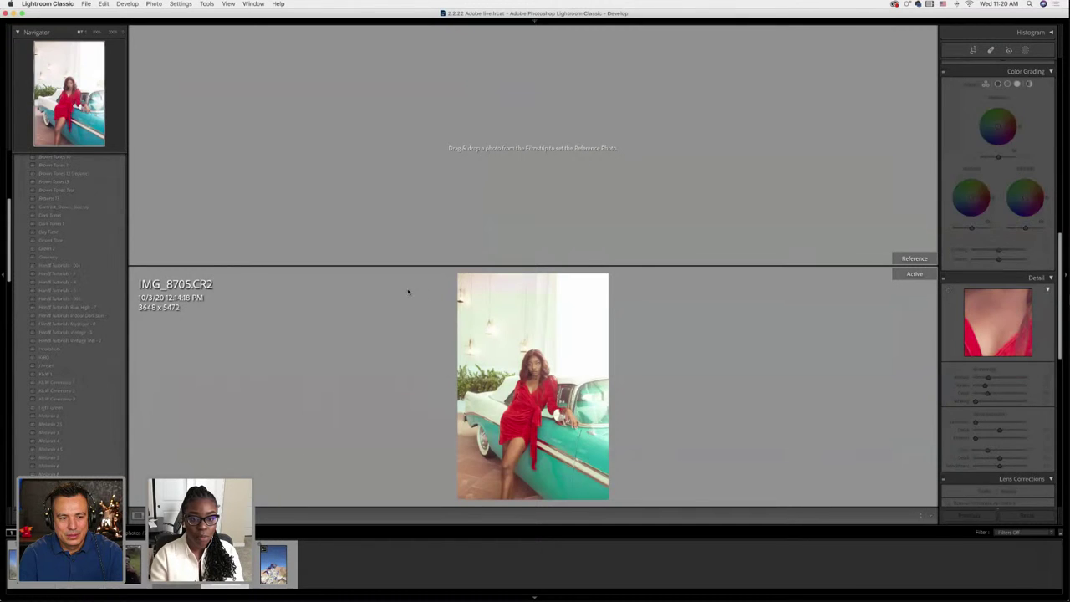
pyautogui.moveTo(451, 333); pyautogui.dragTo(516, 180)
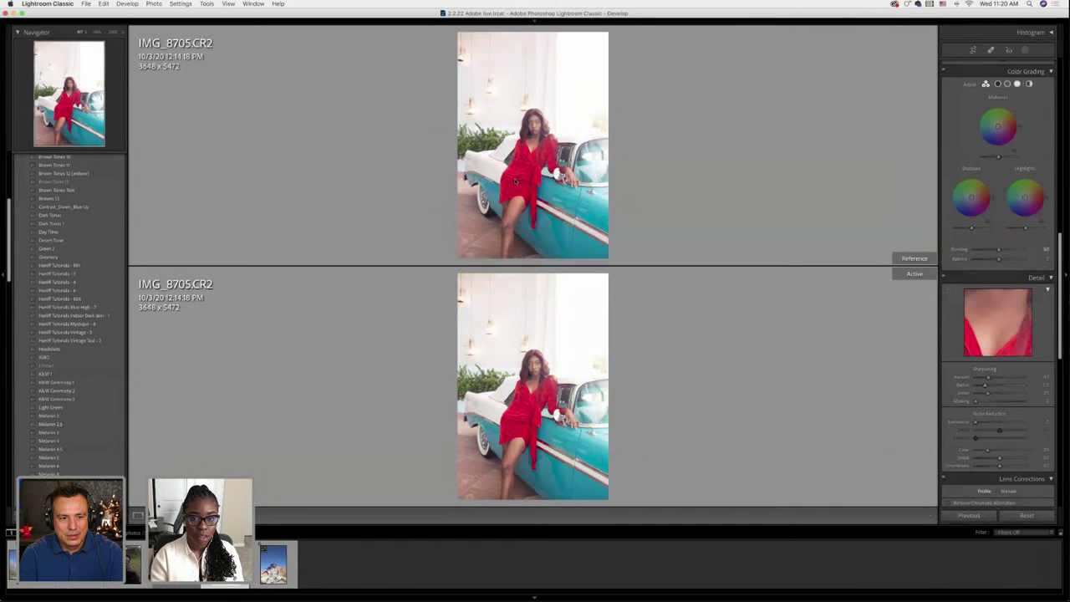
pyautogui.press('y')
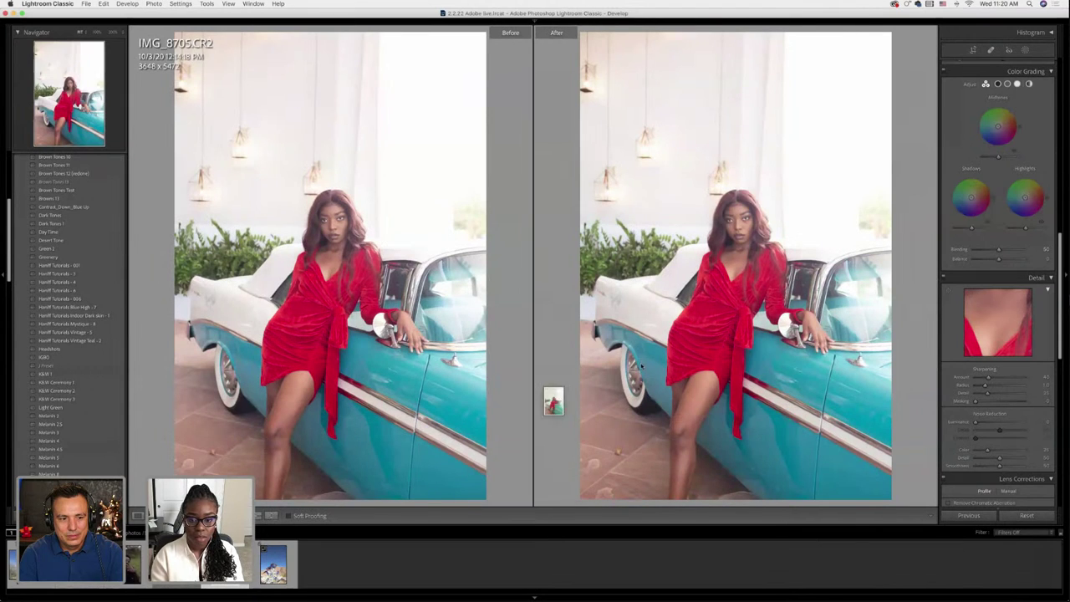
pyautogui.hotkey('shift', 'r')
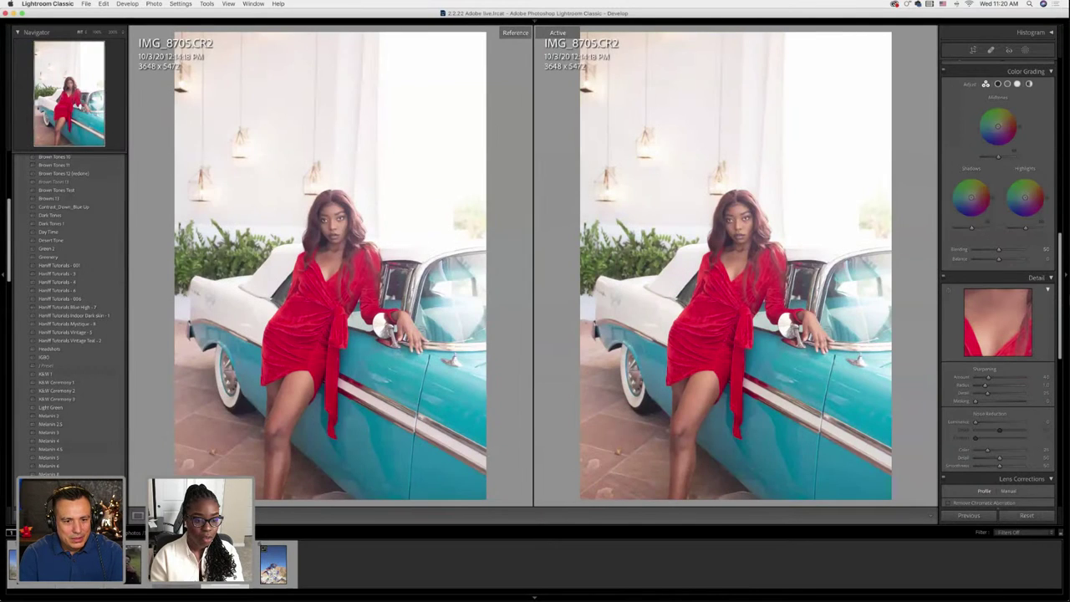
pyautogui.moveTo(251, 535); pyautogui.dragTo(715, 379)
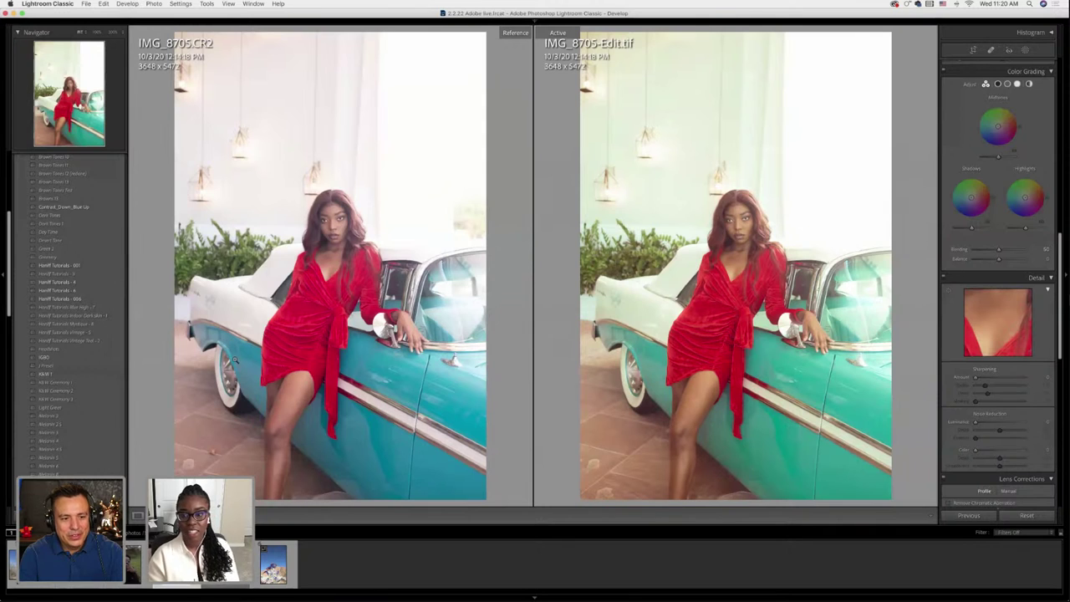
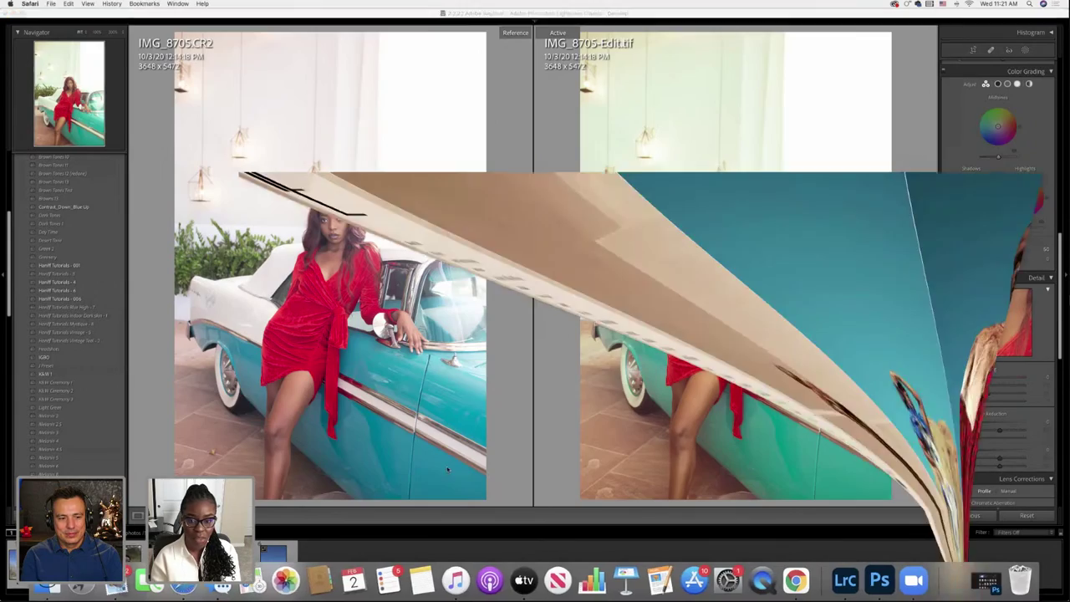
# Scroll left and right through the Safari portfolio gallery, then minimize the window to the Dock
pyautogui.hscroll(-2, 512, 438)
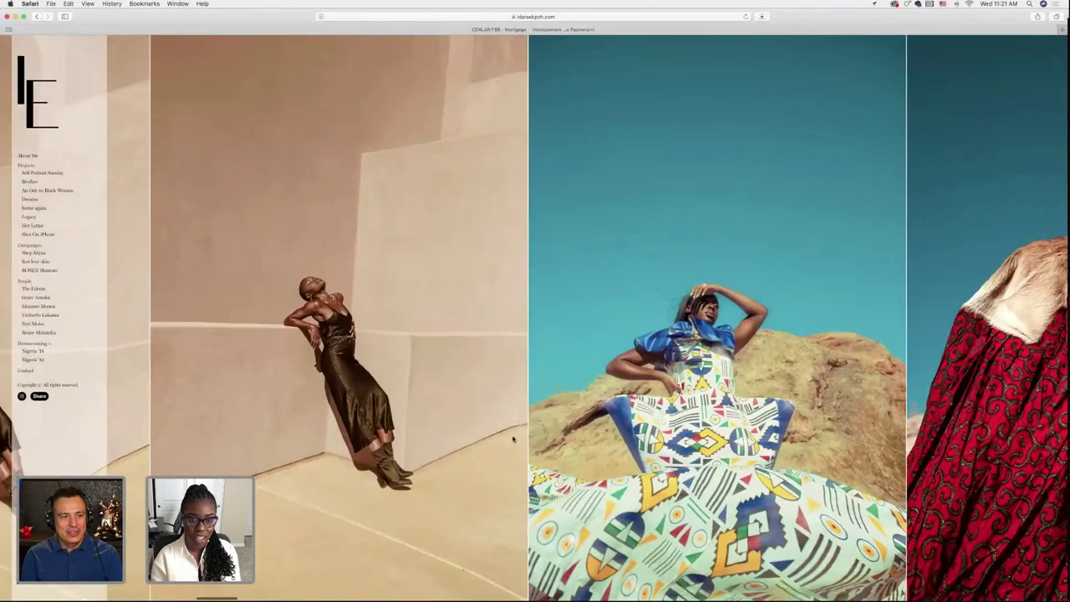
pyautogui.hscroll(-10, 513, 438)
pyautogui.hscroll(-15, 512, 435)
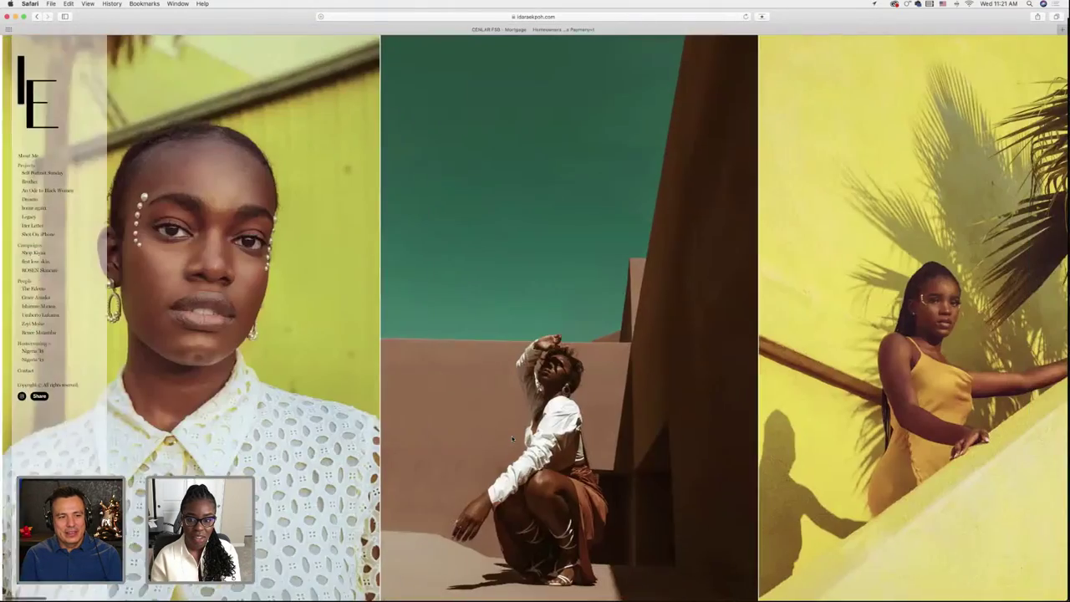
pyautogui.hscroll(20, 512, 438)
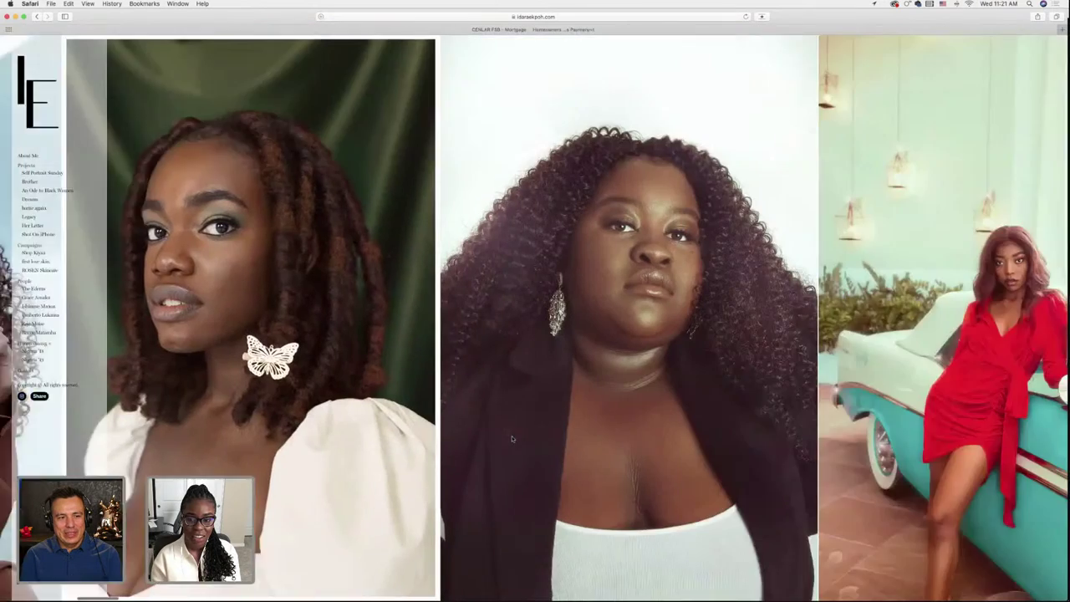
pyautogui.hscroll(1, 512, 438)
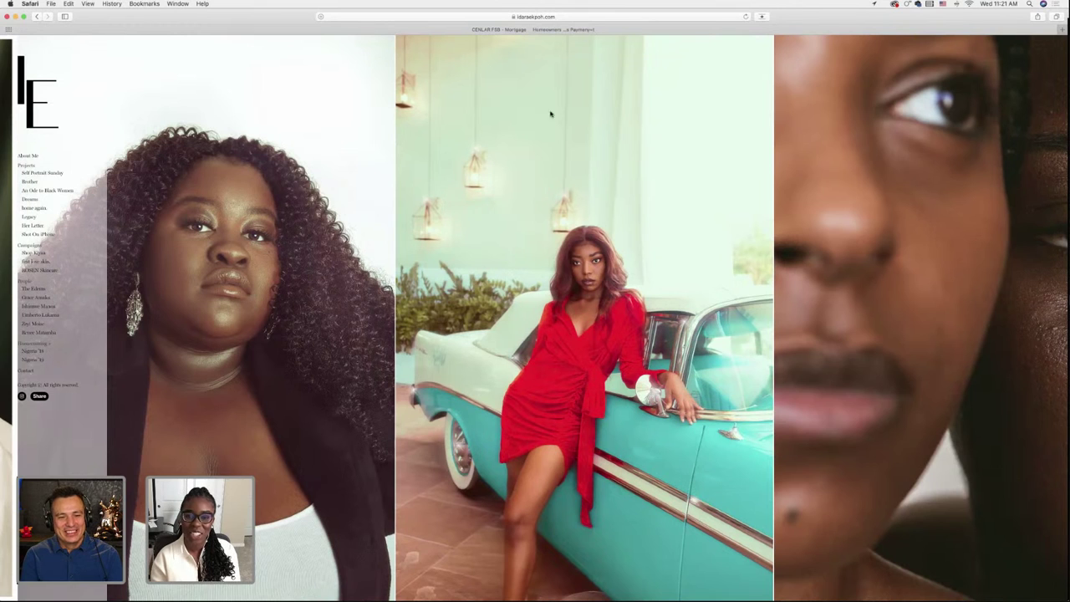
pyautogui.hscroll(5, 592, 277)
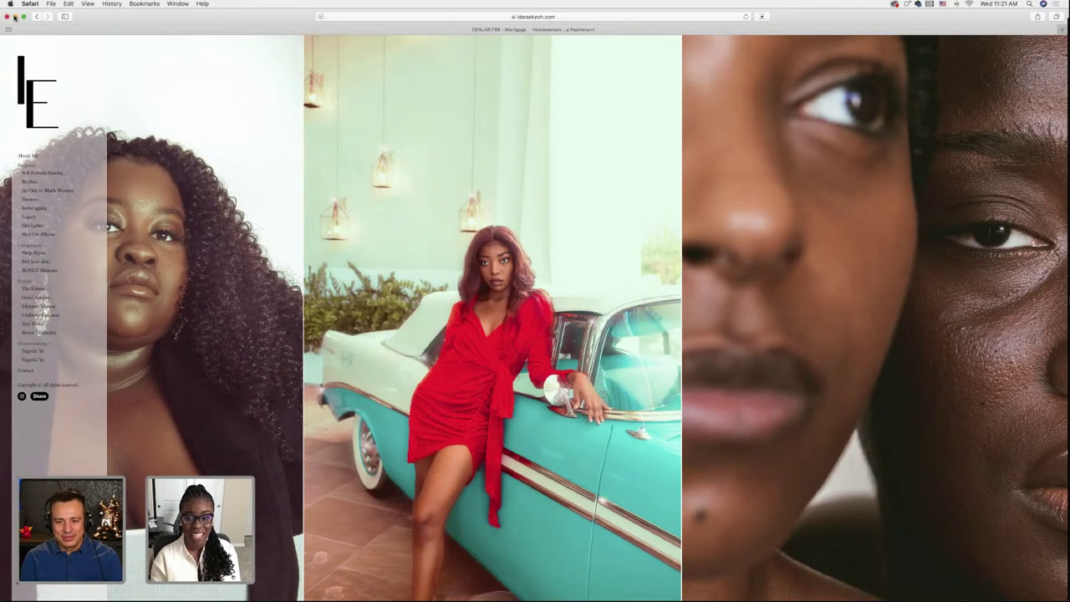
pyautogui.click(14, 16)
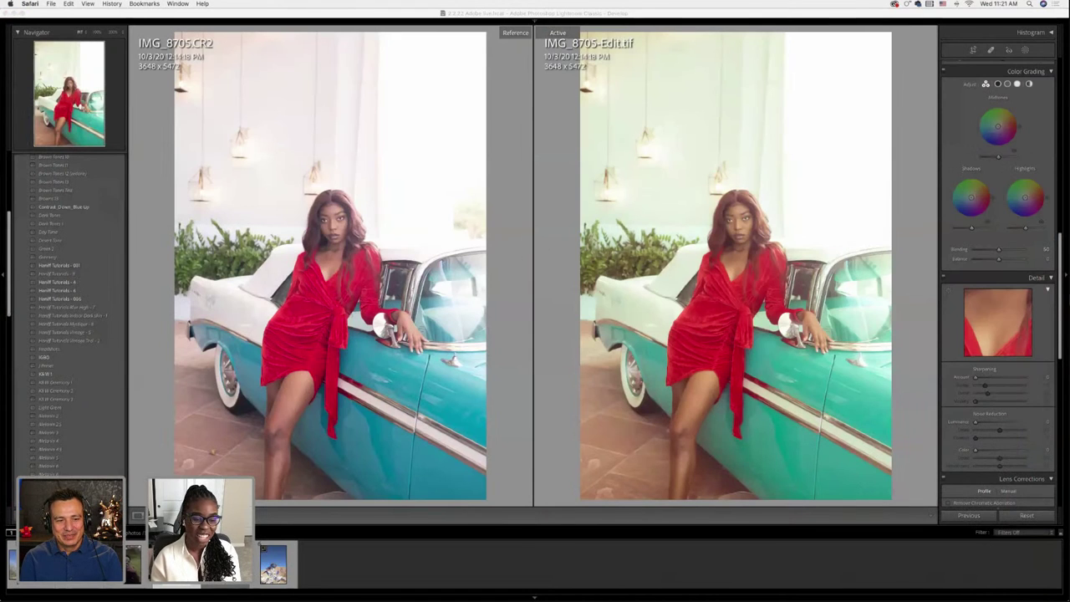
# Show IMG_8705-Edit.tif alone in Loupe view, re-minimize Safari, and scroll the Develop panel up
pyautogui.hotkey('shift', 'r')
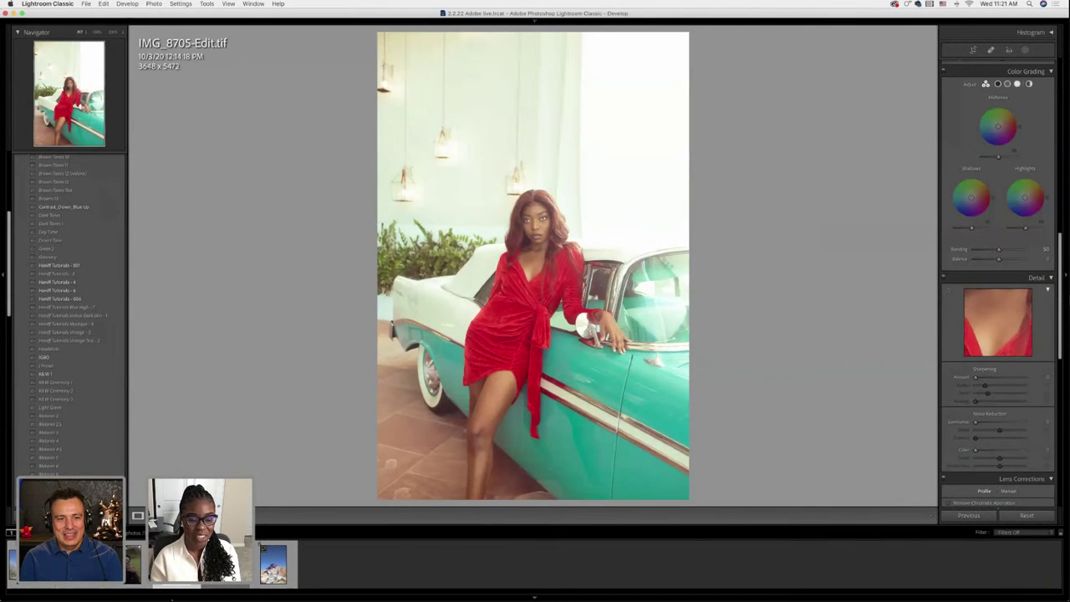
pyautogui.click(987, 588)
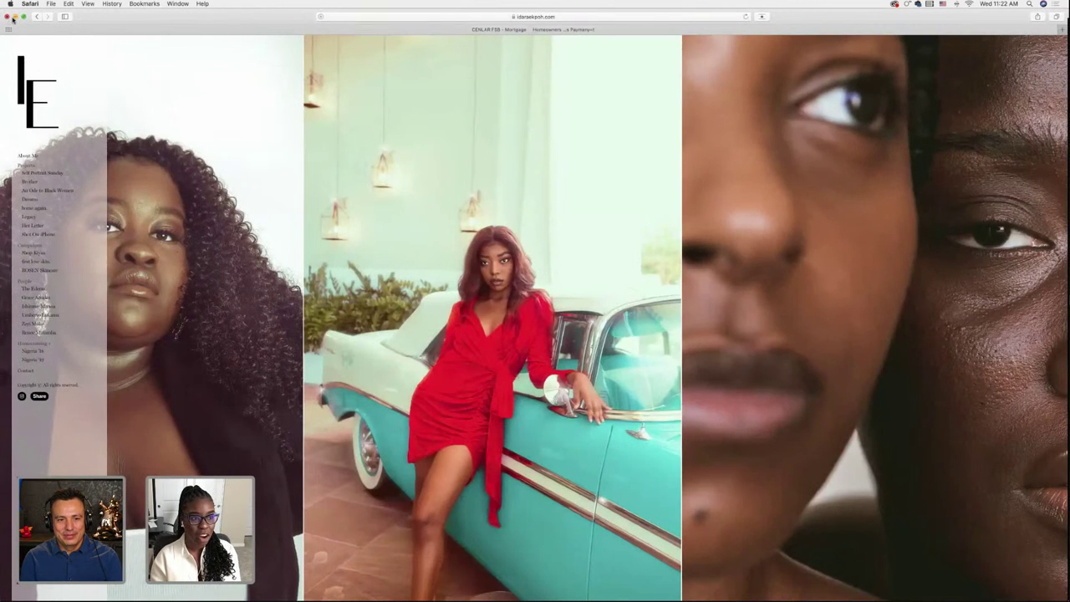
pyautogui.click(14, 17)
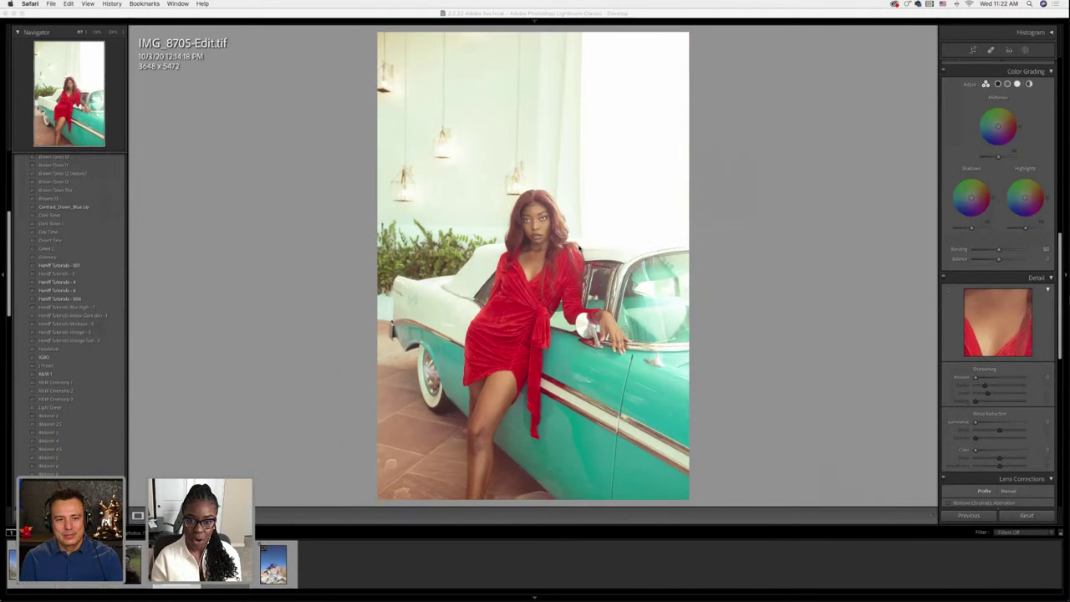
pyautogui.moveTo(535, 600)
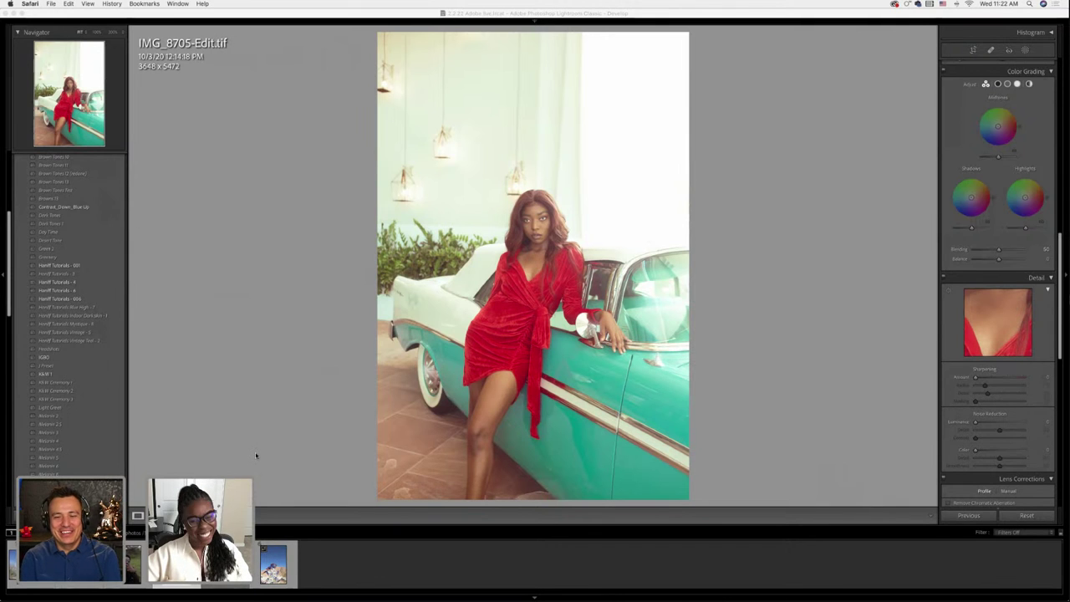
pyautogui.scroll(10, 985, 302)
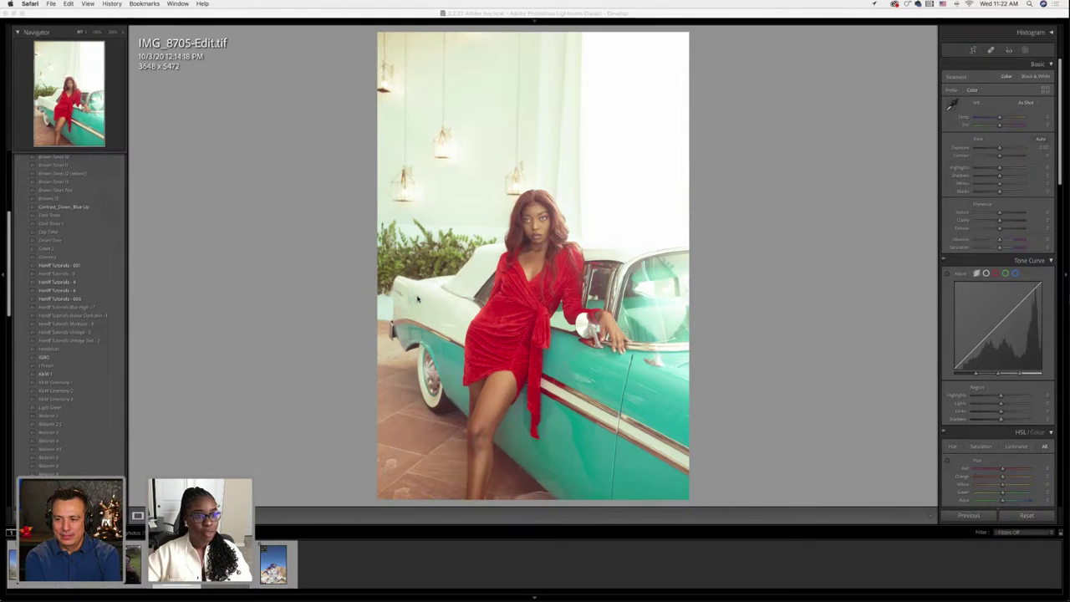
# Switch to Photoshop, fit the photo to window height, and add a Channel Mixer layer
pyautogui.moveTo(741, 593)
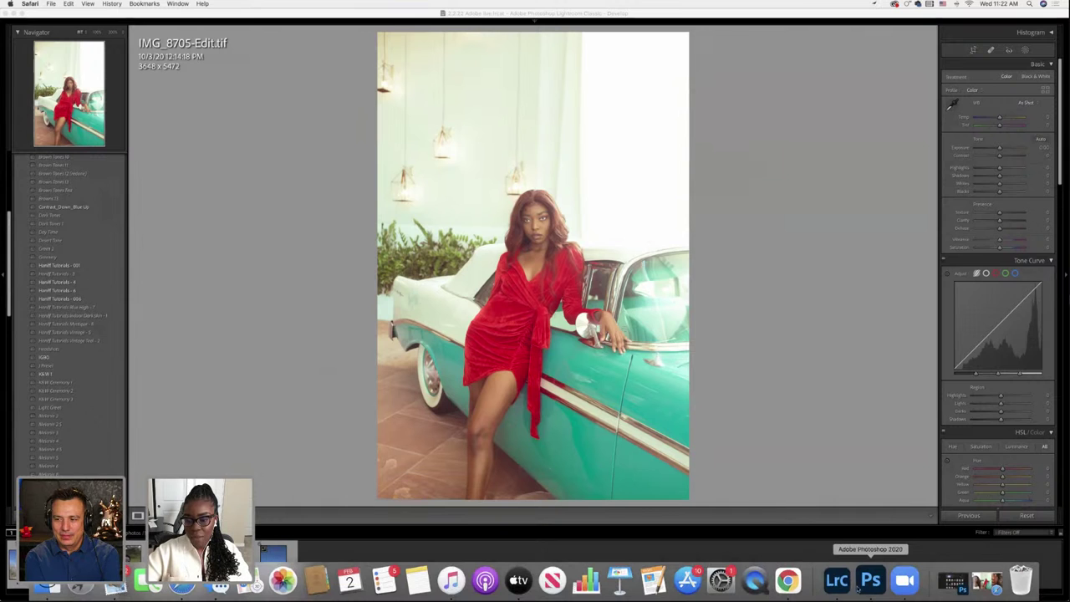
pyautogui.click(870, 581)
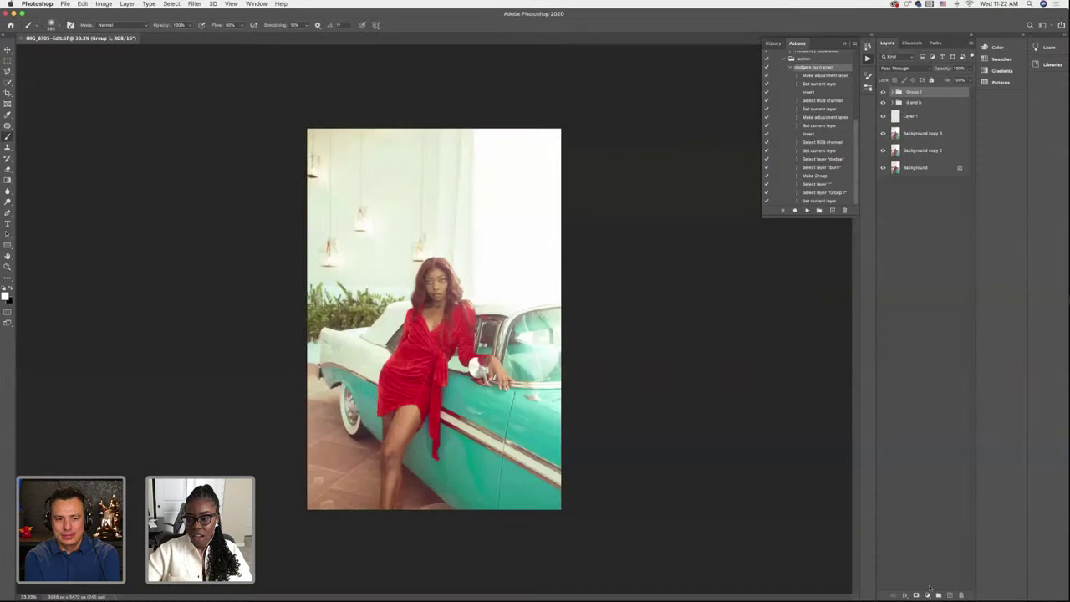
pyautogui.click(928, 594)
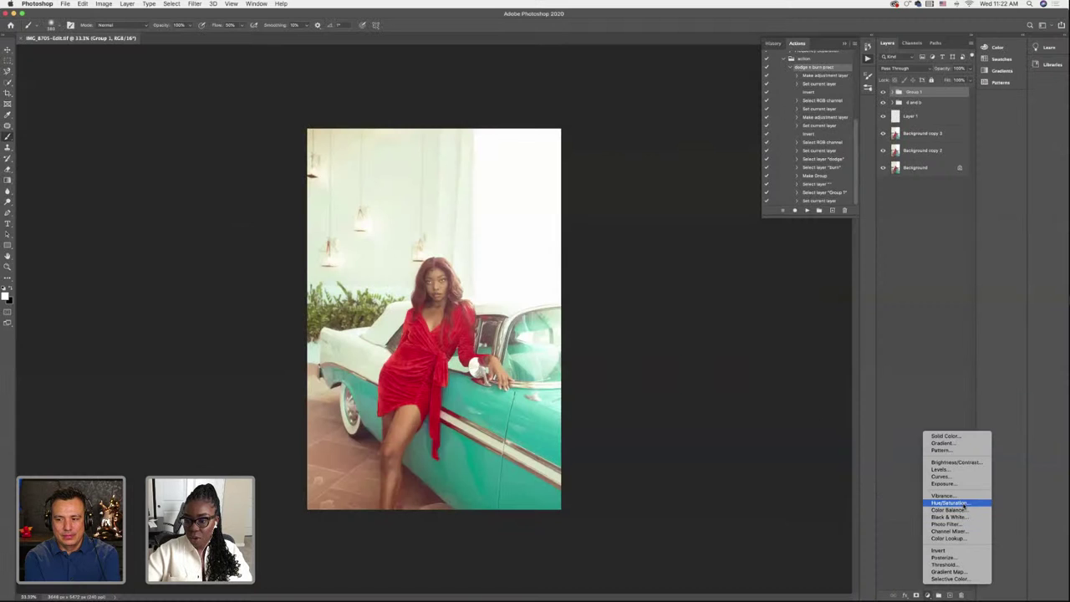
pyautogui.press('Escape')
pyautogui.press('super+0')
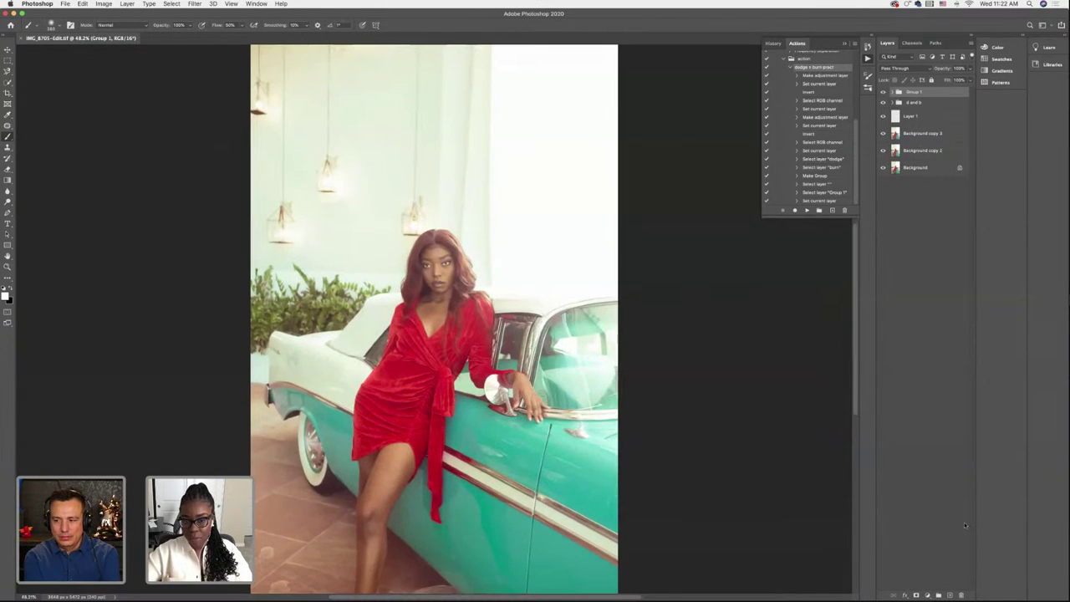
pyautogui.click(928, 595)
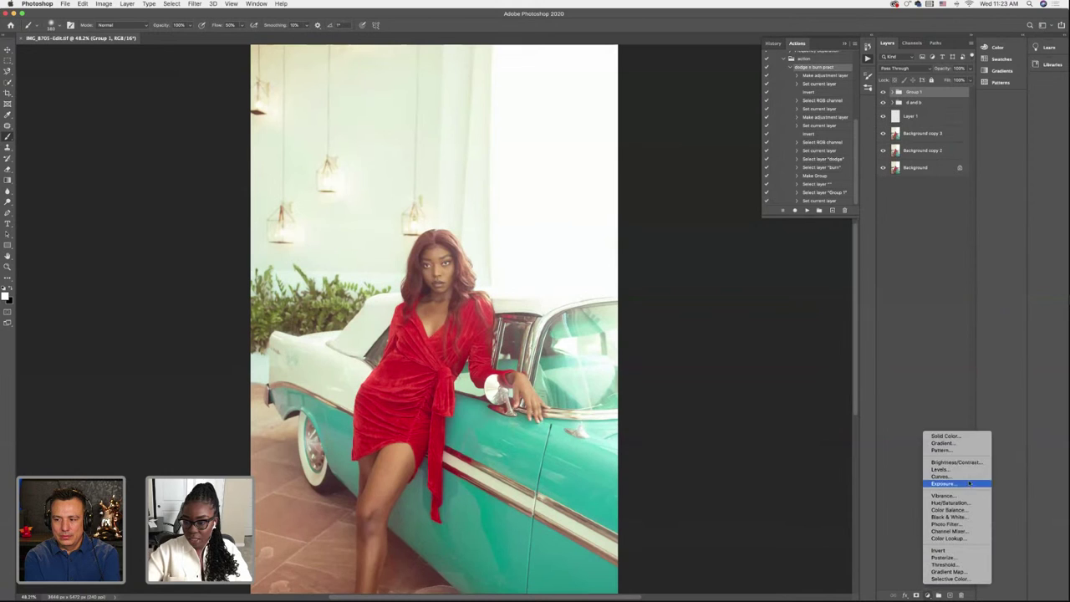
pyautogui.press('Escape')
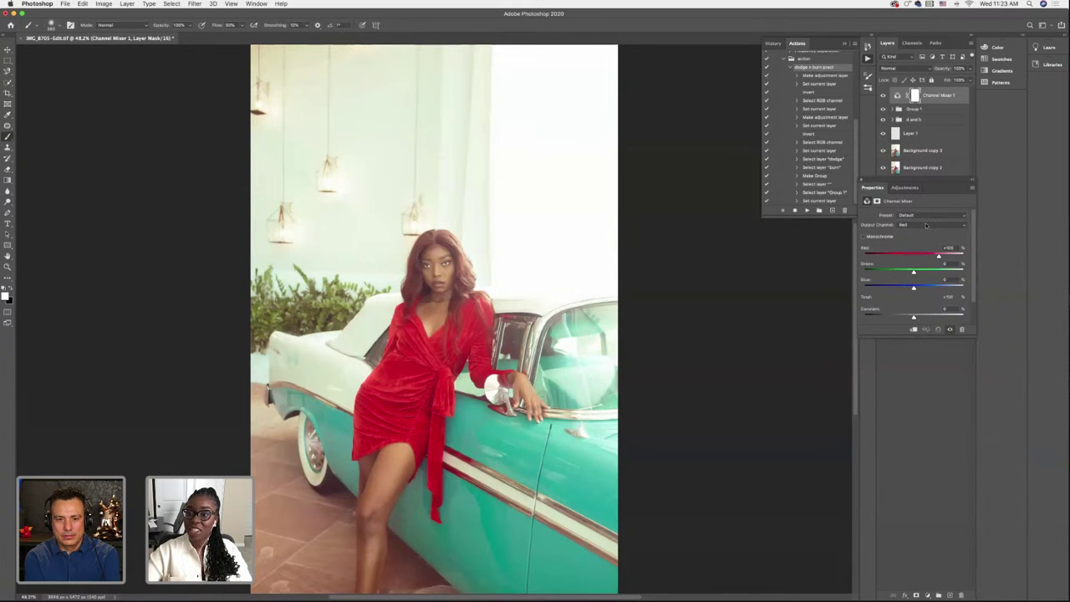
# Set the Channel Mixer output to Blue, with Blue about +59 and Green about +49
pyautogui.click(923, 225)
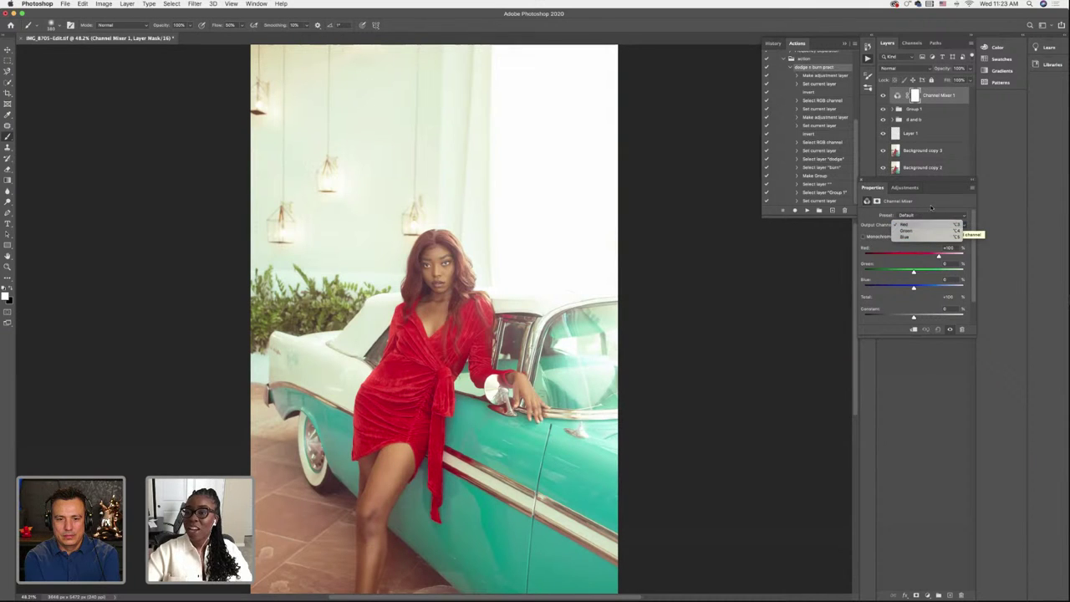
pyautogui.click(927, 224)
pyautogui.click(921, 226)
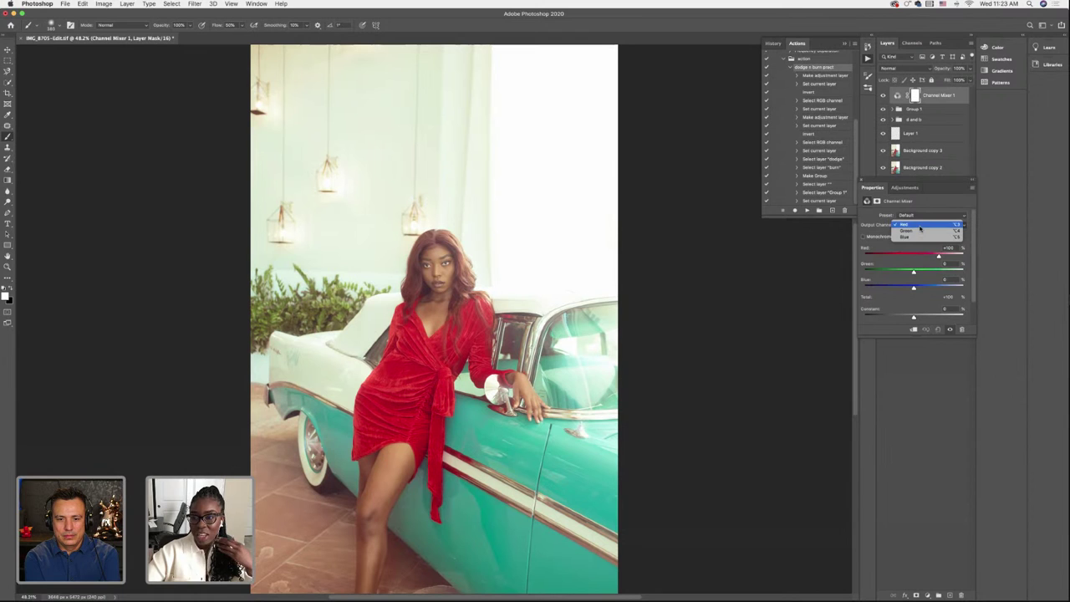
pyautogui.click(913, 238)
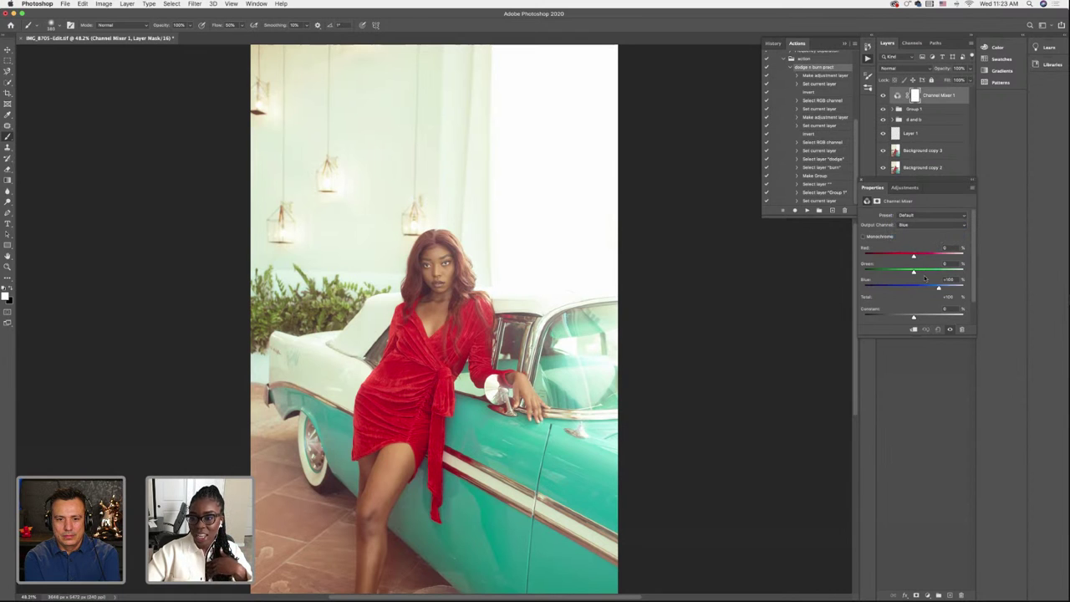
pyautogui.moveTo(938, 288); pyautogui.dragTo(923, 288)
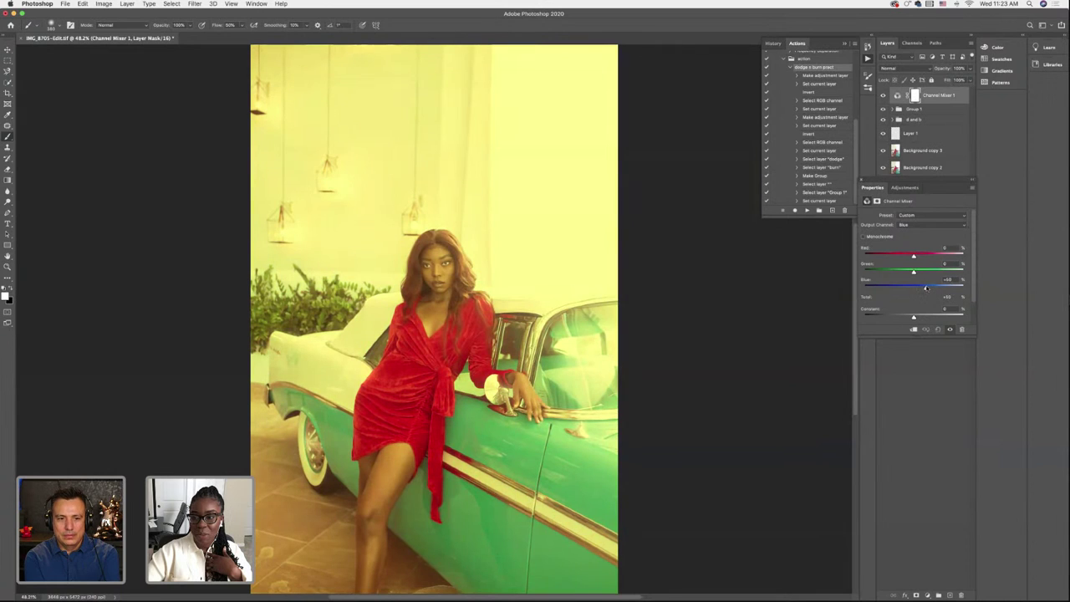
pyautogui.moveTo(923, 272); pyautogui.dragTo(924, 272)
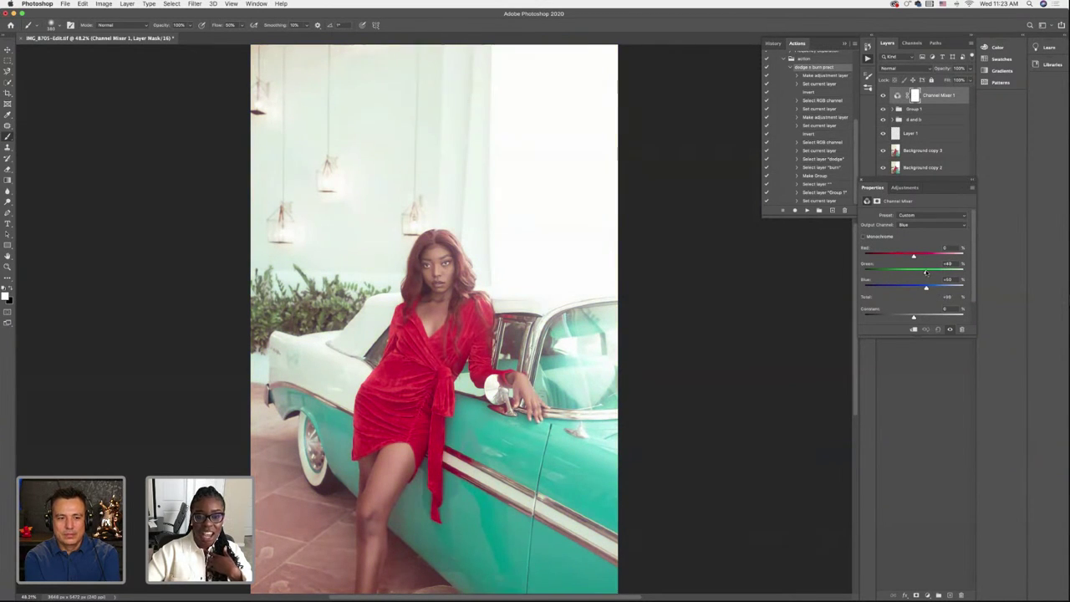
pyautogui.moveTo(926, 273); pyautogui.dragTo(925, 272)
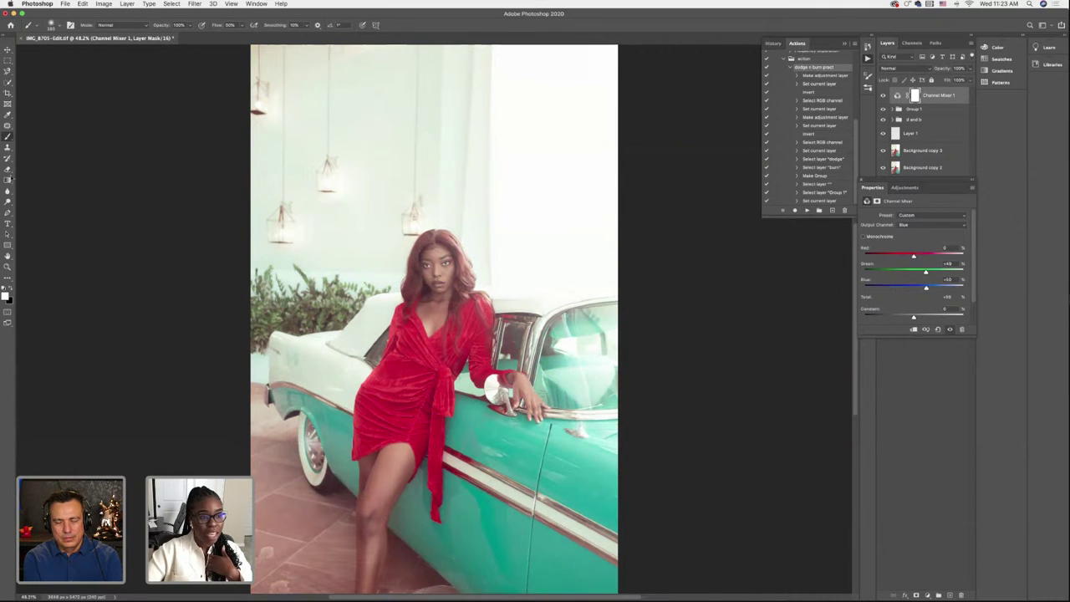
# Undo the mixer changes and drag the Channel Mixer 1 layer to the trash
pyautogui.click(8, 169)
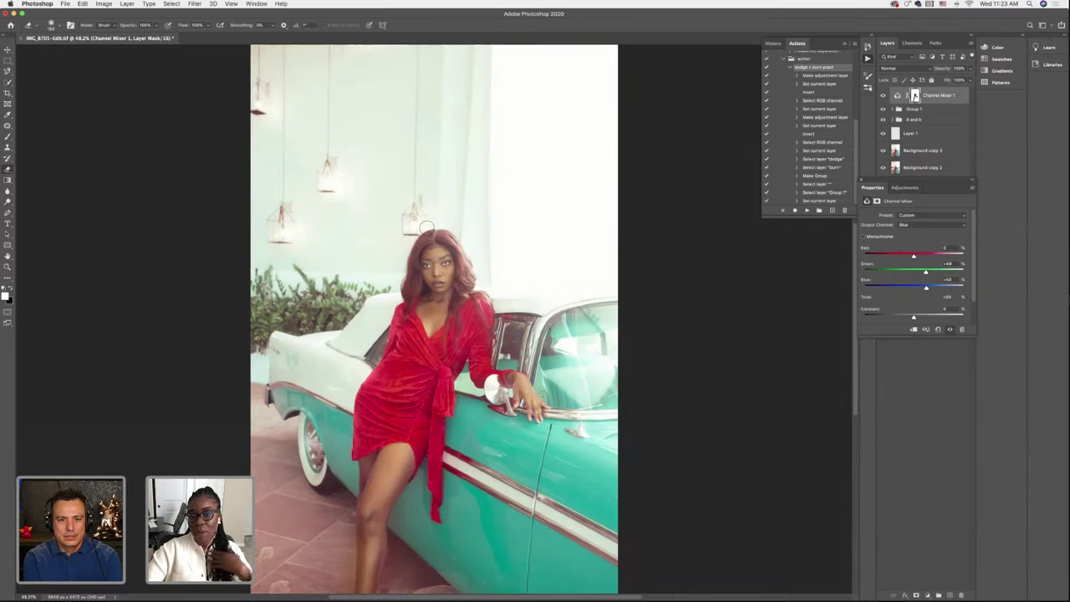
pyautogui.press('super+z')
pyautogui.press('super+z')
pyautogui.press('super+z')
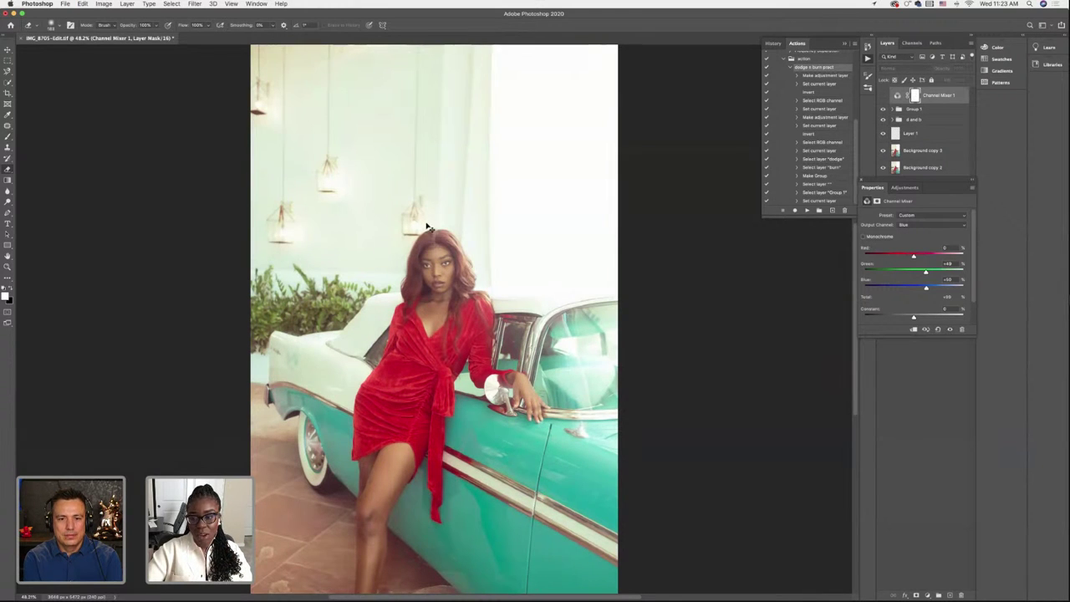
pyautogui.press('super+z')
pyautogui.press('super+z')
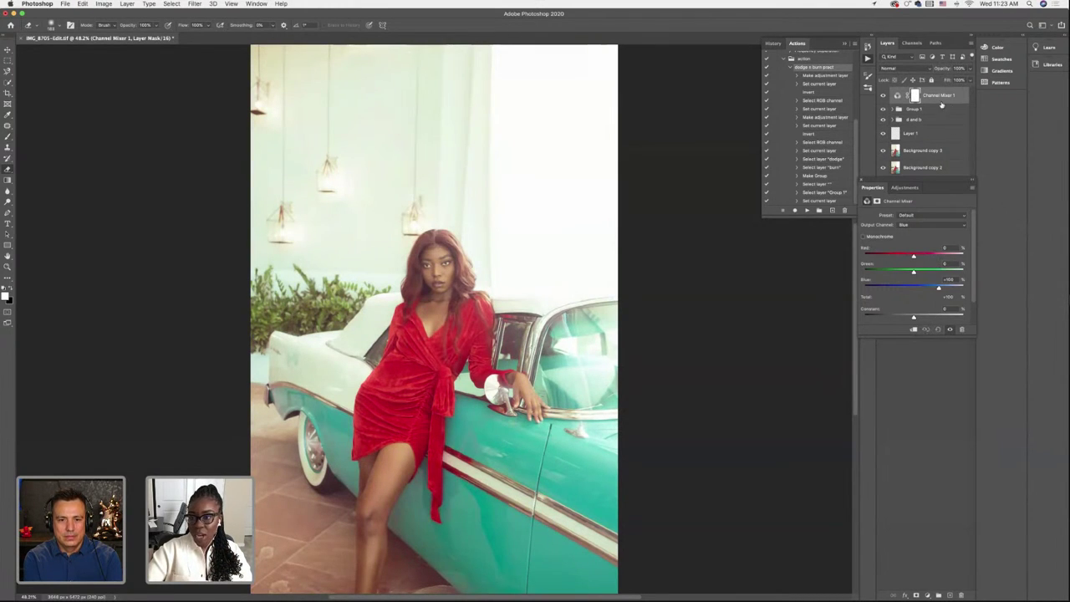
pyautogui.moveTo(937, 94); pyautogui.dragTo(961, 595)
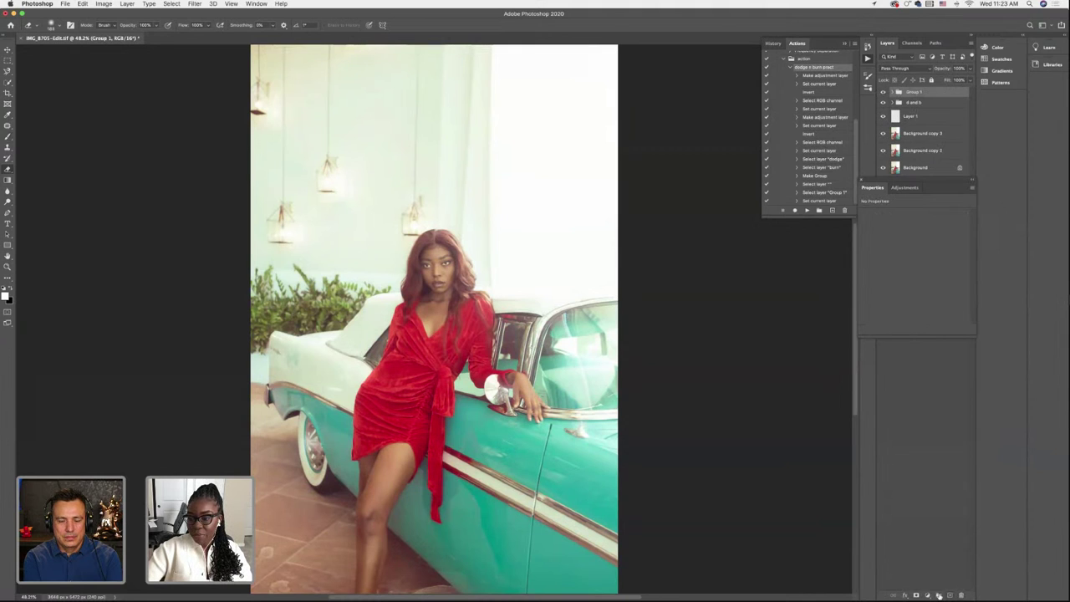
# Add a Color Lookup layer, try Moonlight.3DL, then apply the Candlelight.CUBE look instead
pyautogui.click(932, 595)
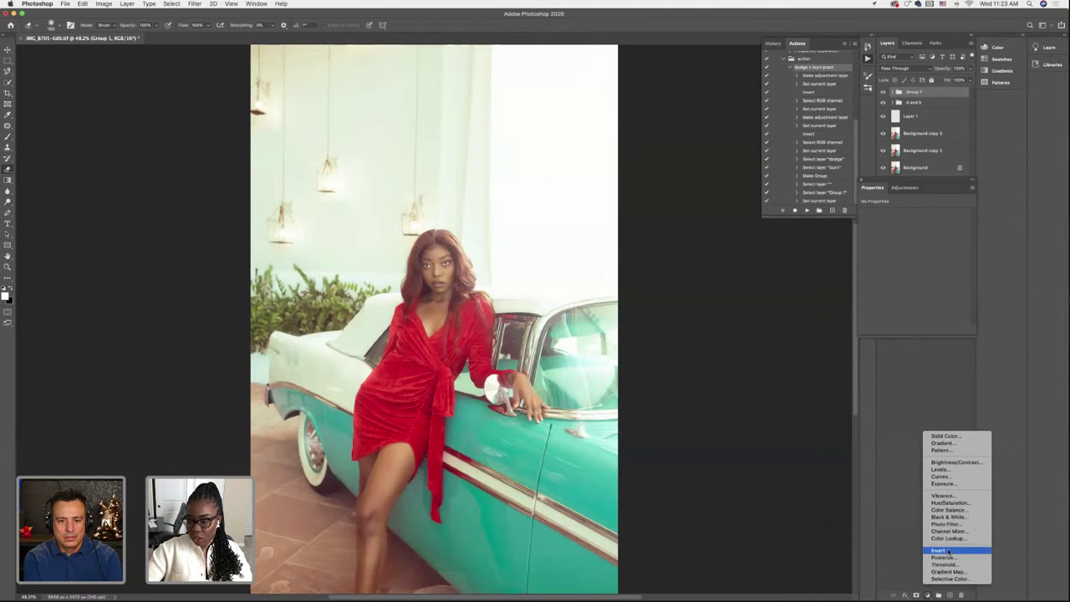
pyautogui.click(949, 120)
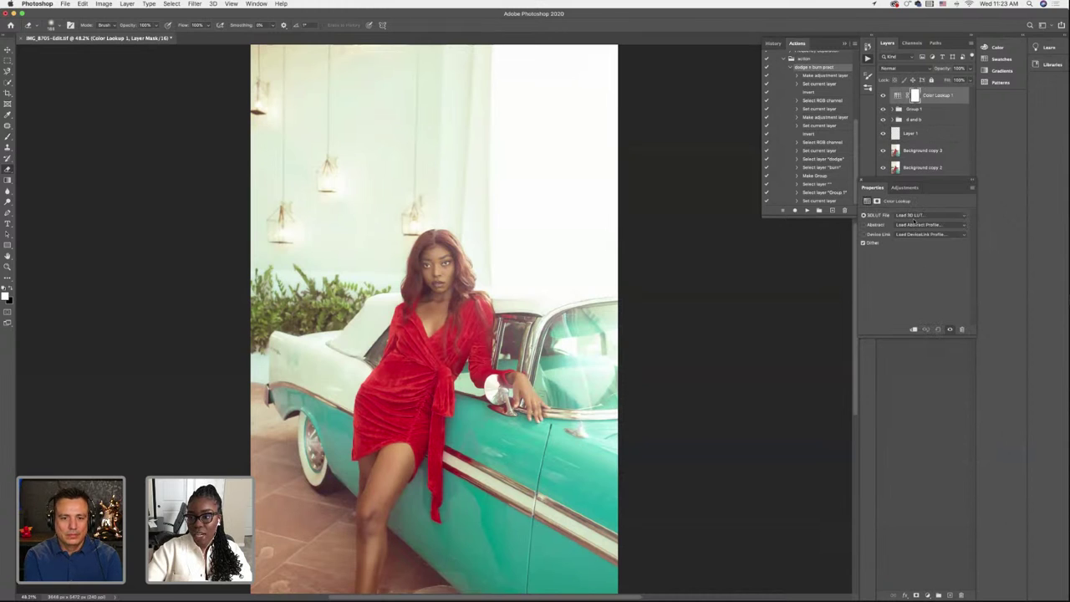
pyautogui.click(916, 217)
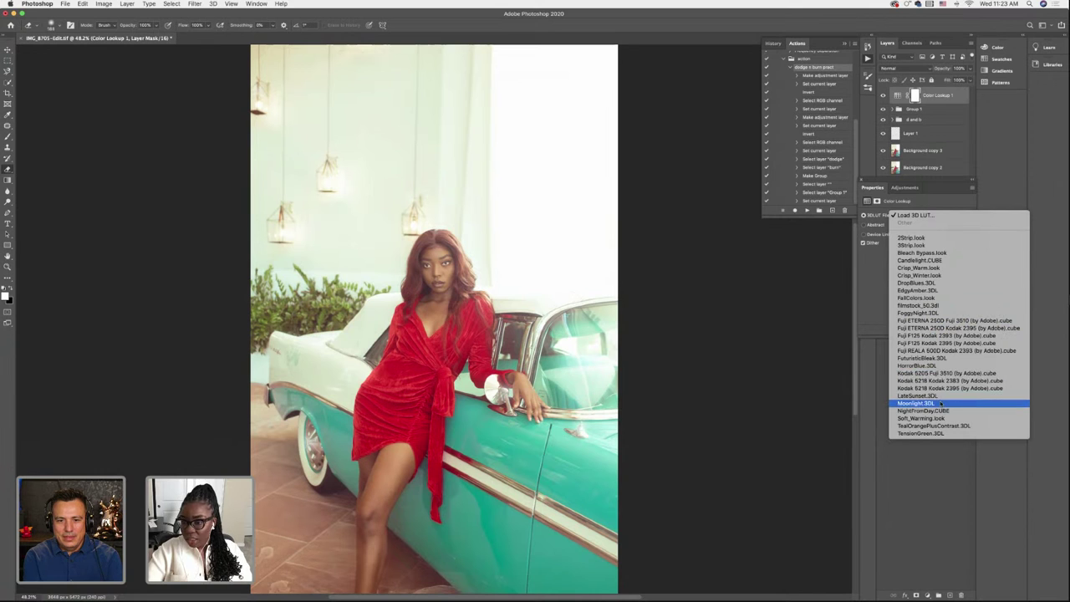
pyautogui.click(941, 404)
pyautogui.press('super+z')
pyautogui.click(920, 215)
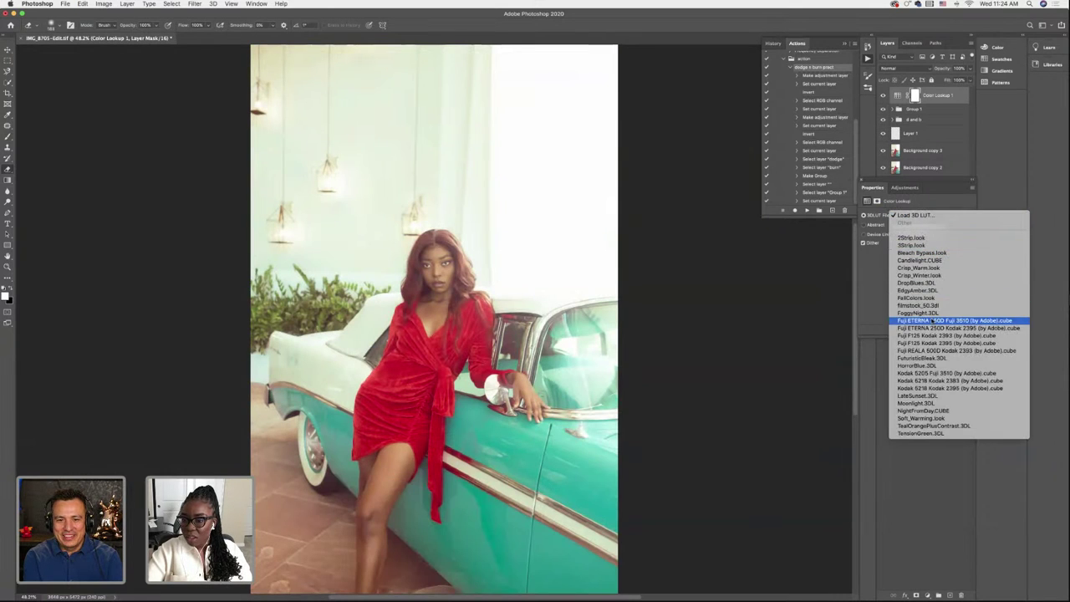
pyautogui.click(924, 260)
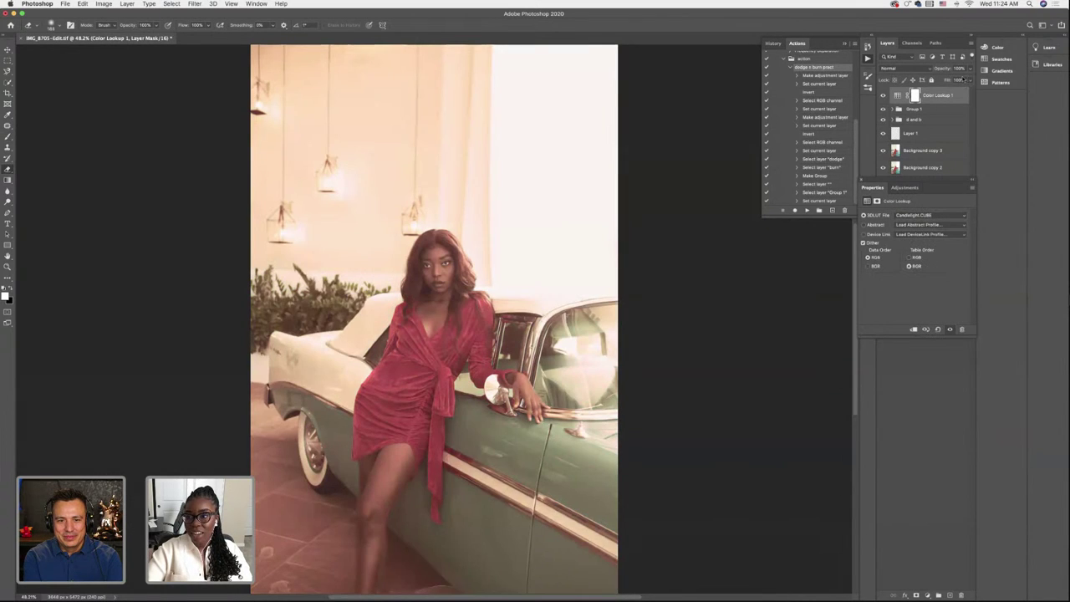
pyautogui.moveTo(940, 95); pyautogui.dragTo(928, 117)
# Set the Color Lookup layer to Luminosity with reduced opacity and toggle its visibility to compare
pyautogui.press('super+z')
pyautogui.click(892, 68)
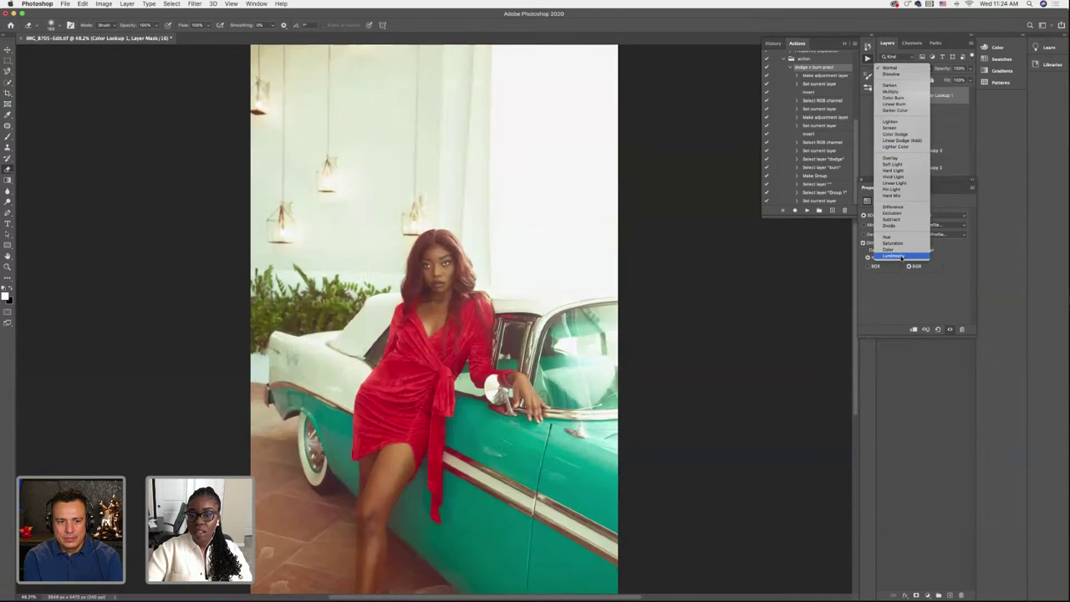
pyautogui.click(893, 255)
pyautogui.click(964, 68)
pyautogui.moveTo(948, 81); pyautogui.dragTo(938, 81)
pyautogui.click(963, 80)
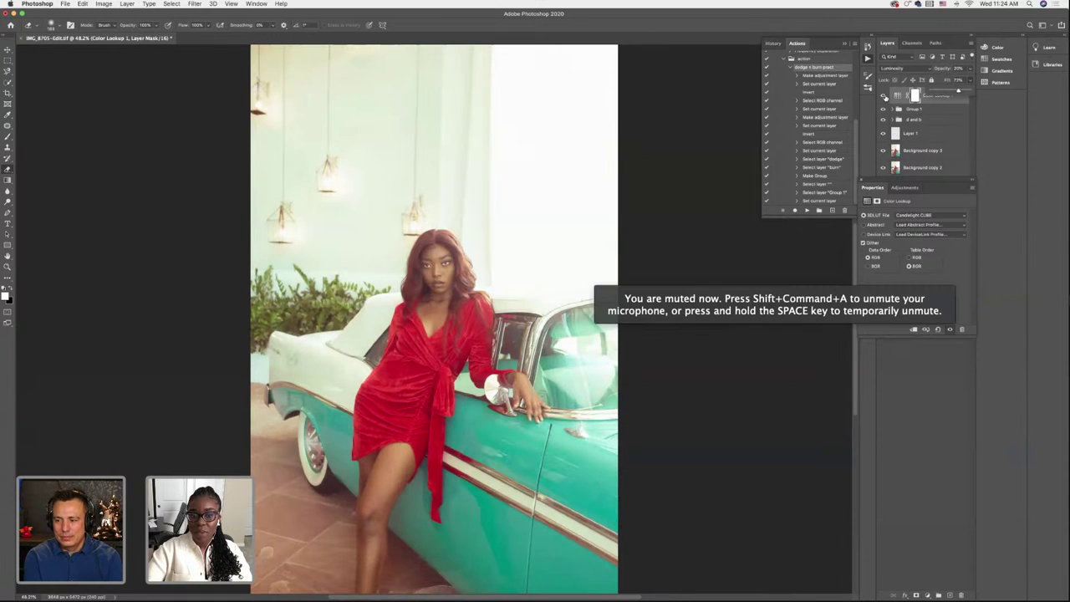
pyautogui.click(884, 95)
pyautogui.click(884, 95)
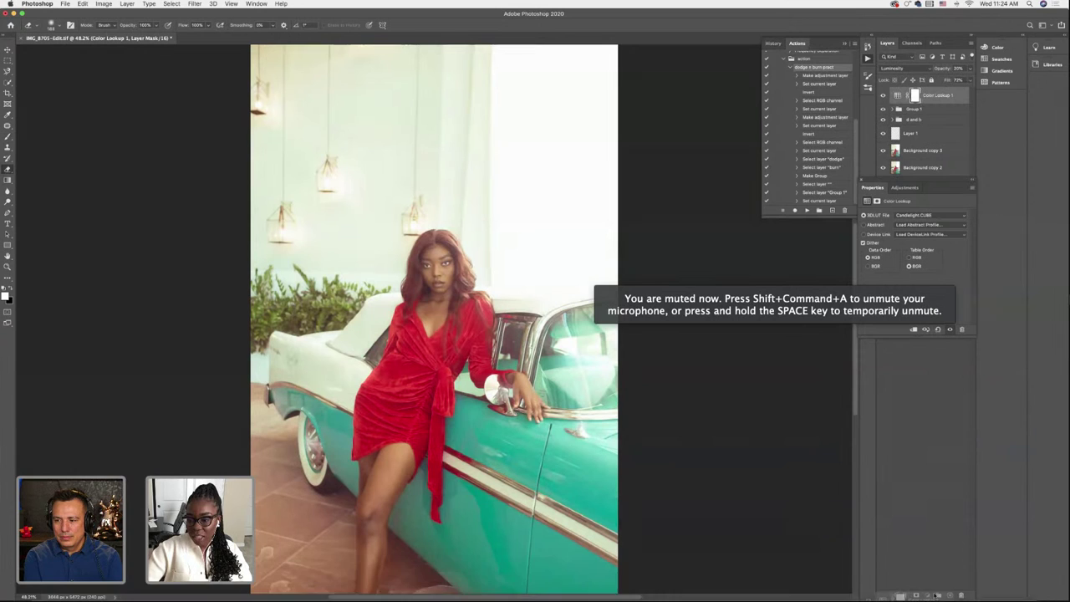
# Delete the Color Lookup layer and close the IMG_8705-Edit.tif document
pyautogui.click(965, 594)
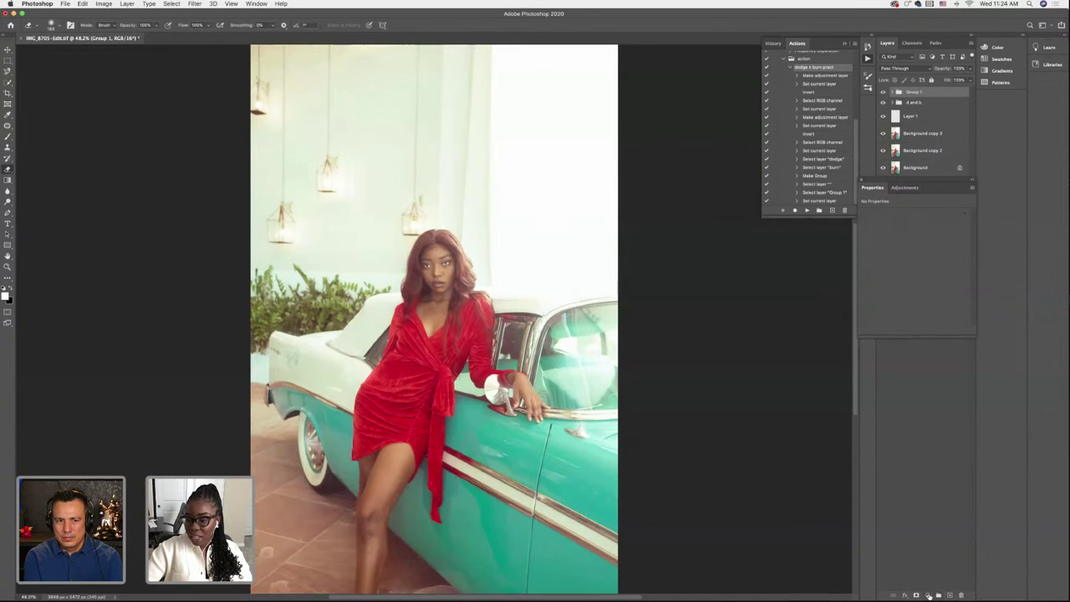
pyautogui.click(928, 595)
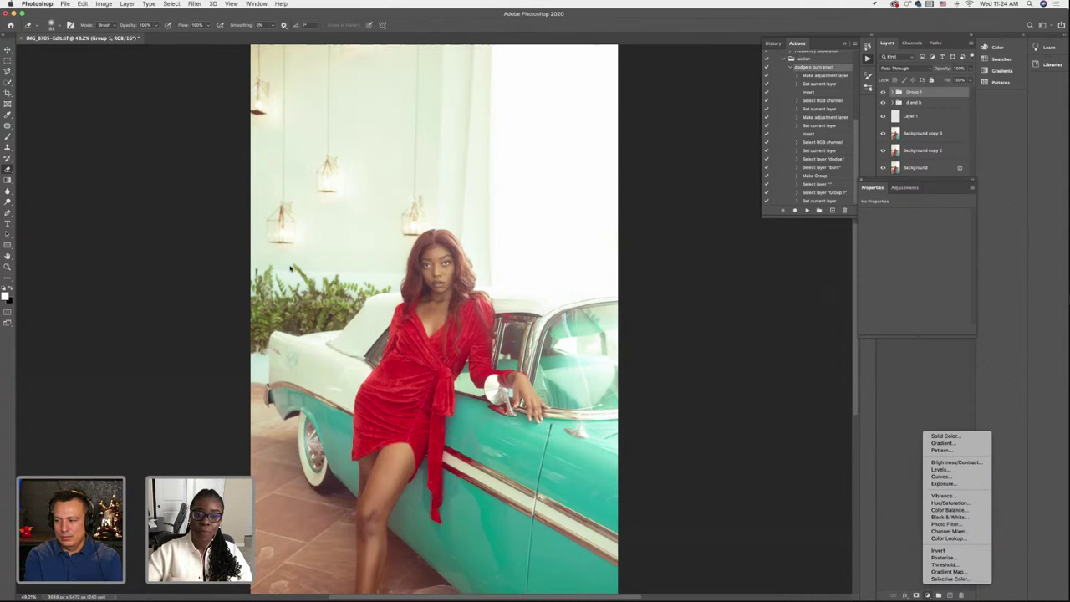
pyautogui.click(22, 39)
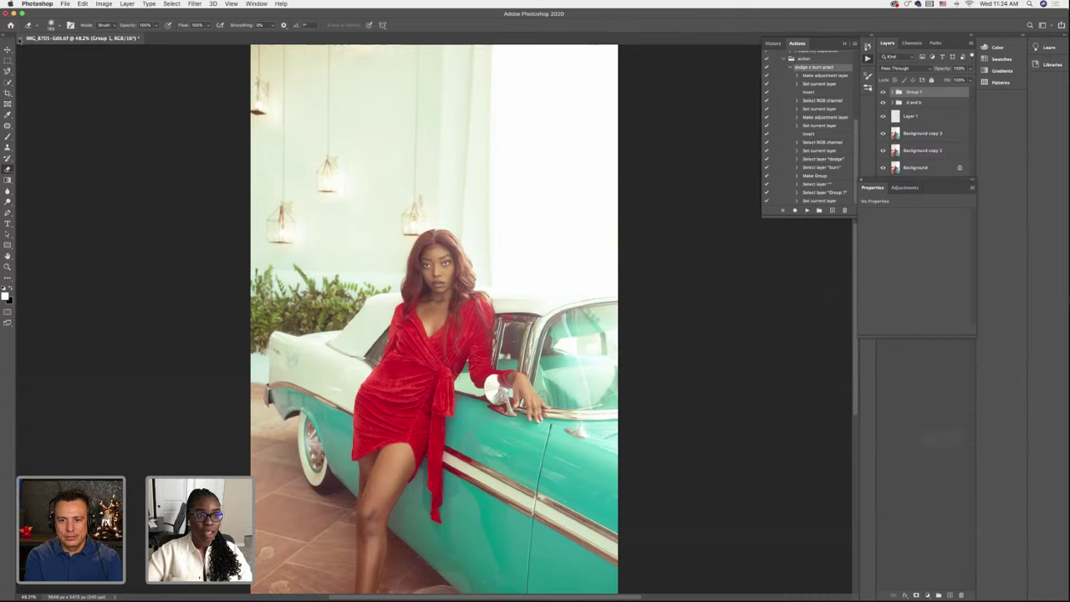
# Discard the Photoshop changes, compare IMG_8705.CR2 with its edit in Lightroom, then open S63A2647
pyautogui.click(505, 192)
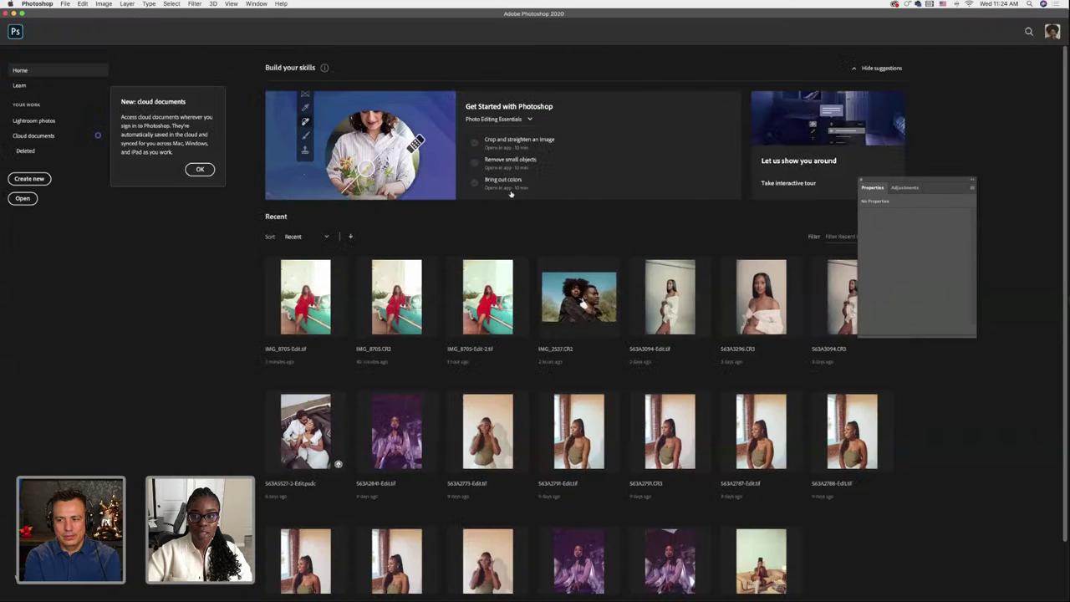
pyautogui.press('super+Tab')
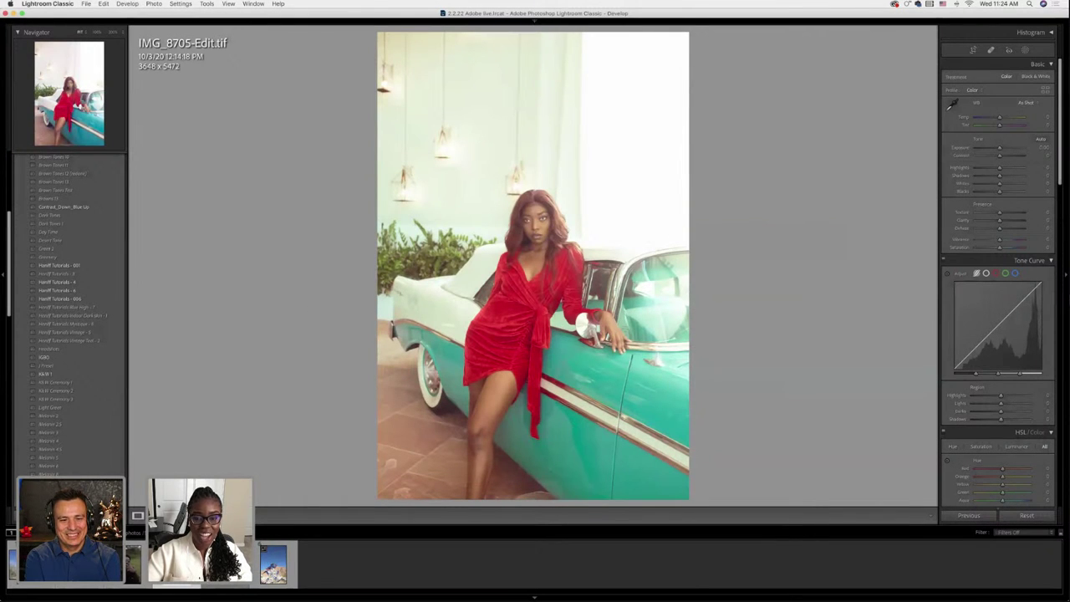
pyautogui.press('Left')
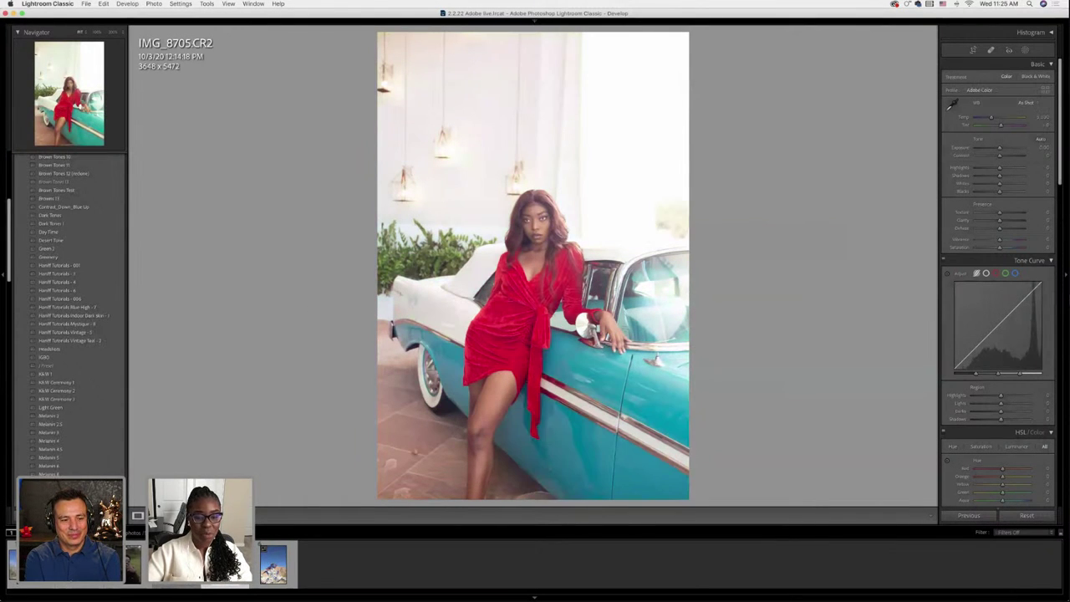
pyautogui.press('Right')
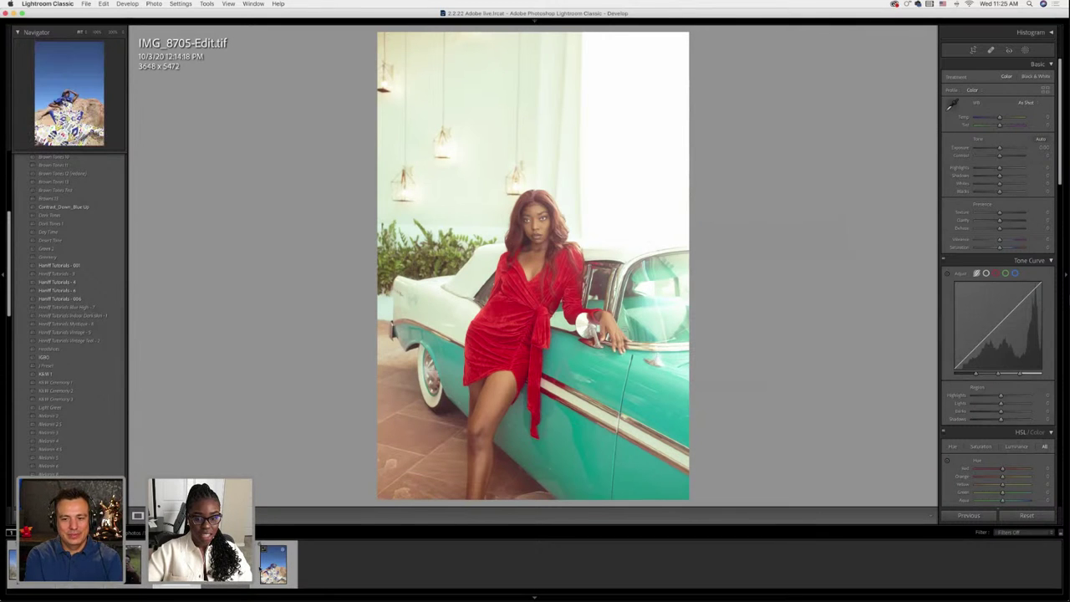
pyautogui.click(273, 565)
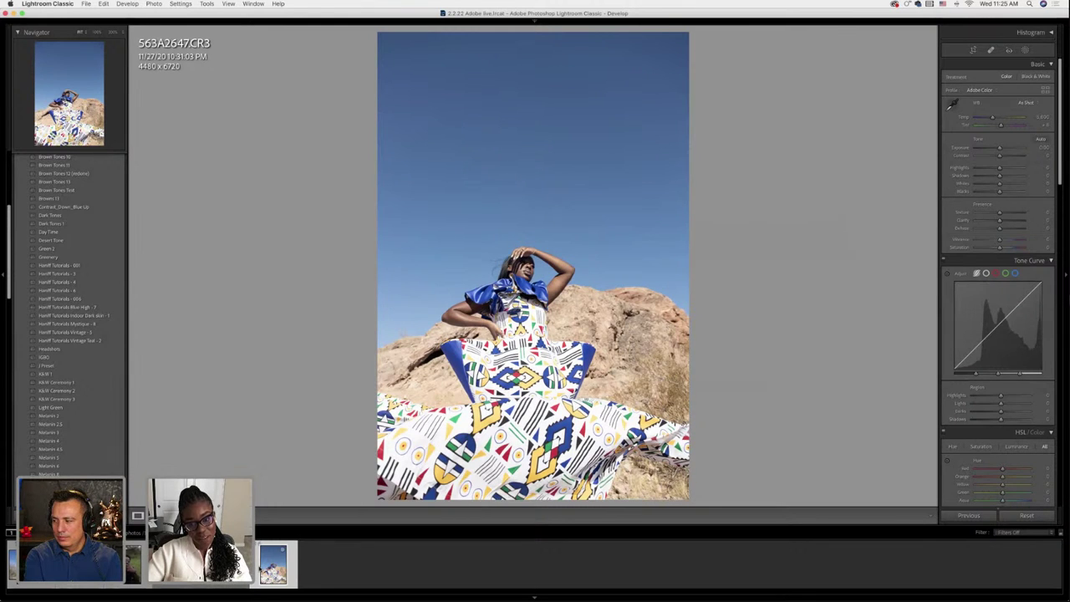
pyautogui.click(536, 220)
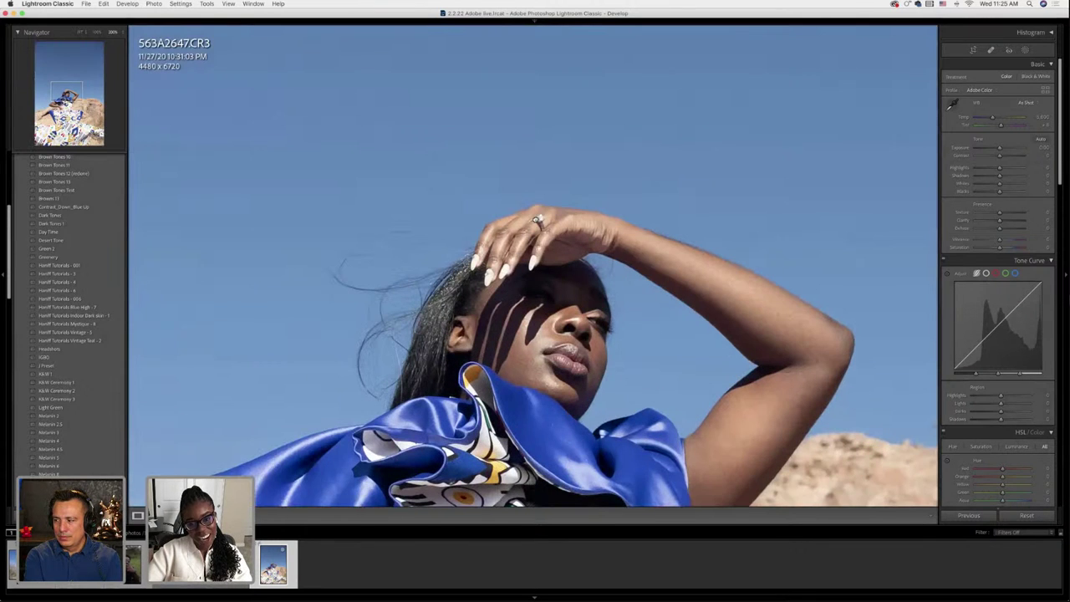
pyautogui.click(536, 228)
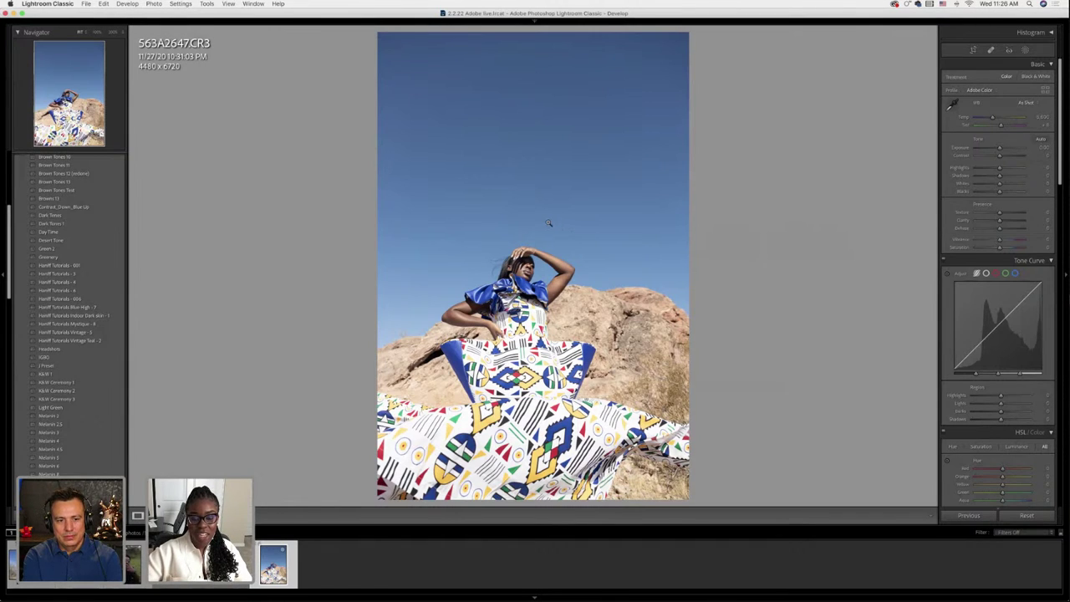
pyautogui.scroll(1, 117, 470)
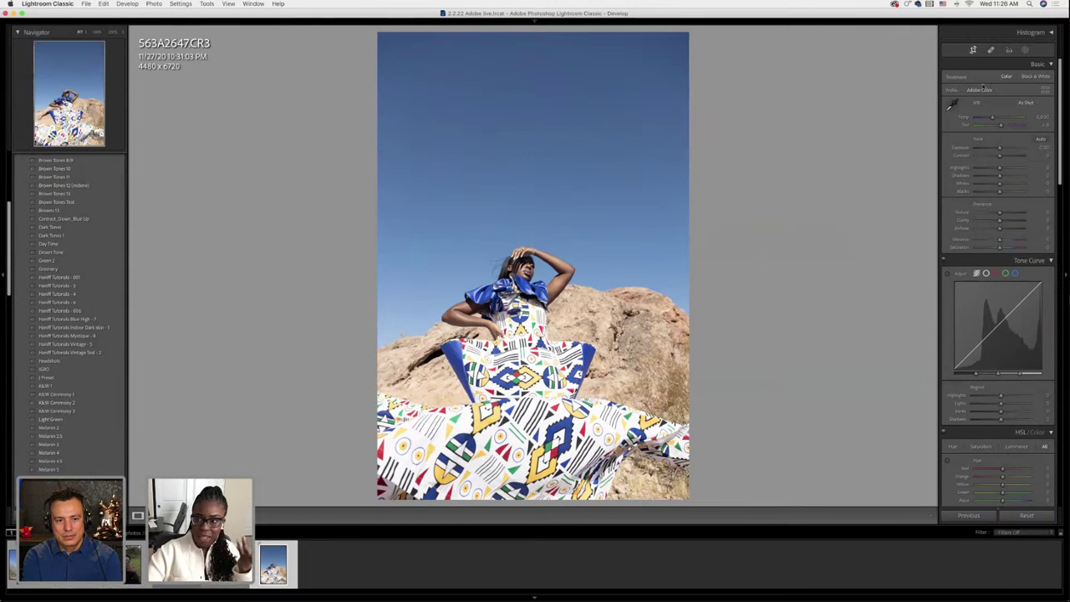
# Lower the crop's top edge to trim sky and reposition the photo, committing a 4164 x 6246 crop
pyautogui.click(972, 50)
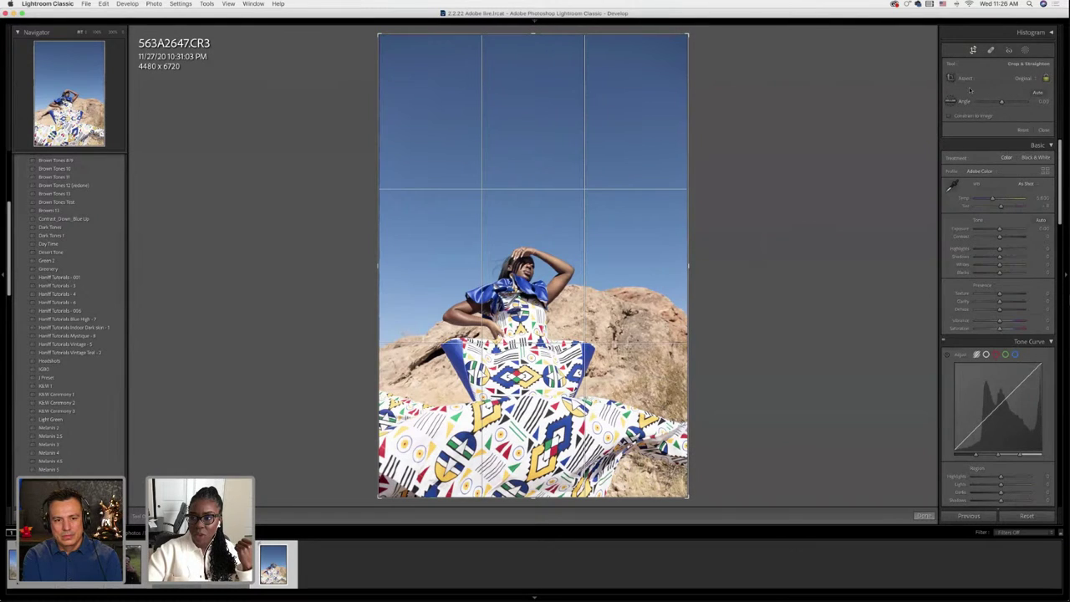
pyautogui.click(1027, 78)
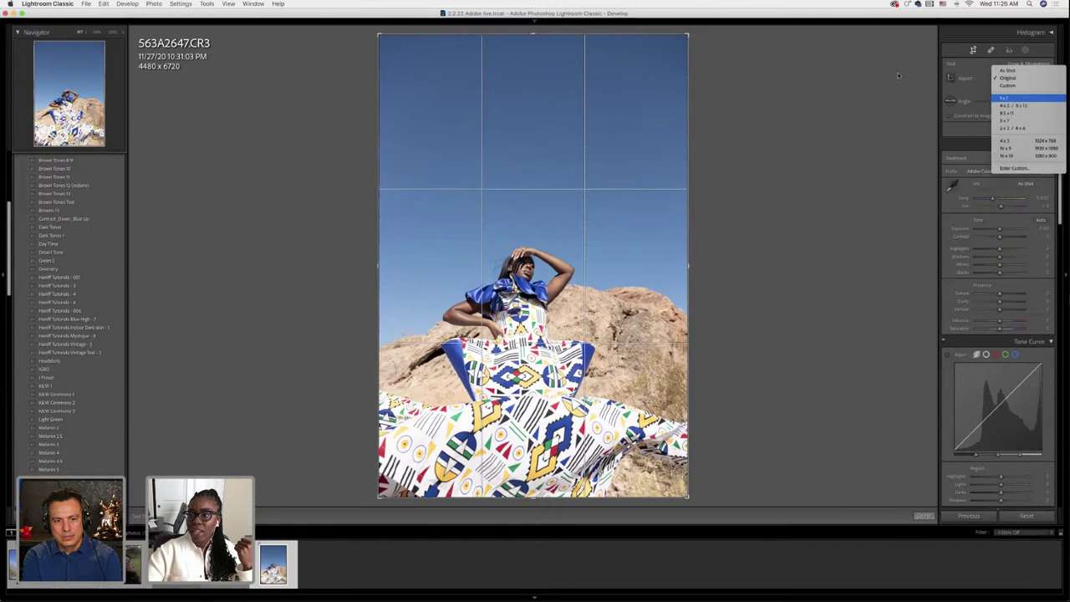
pyautogui.click(567, 38)
pyautogui.moveTo(568, 38); pyautogui.dragTo(532, 63)
pyautogui.press('Return')
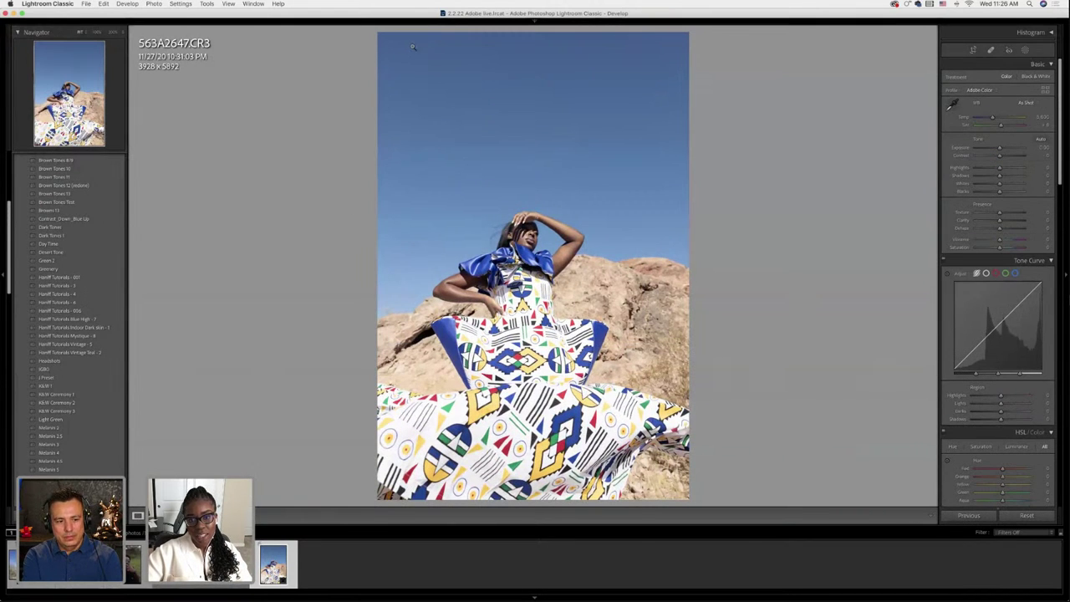
pyautogui.press('super+z')
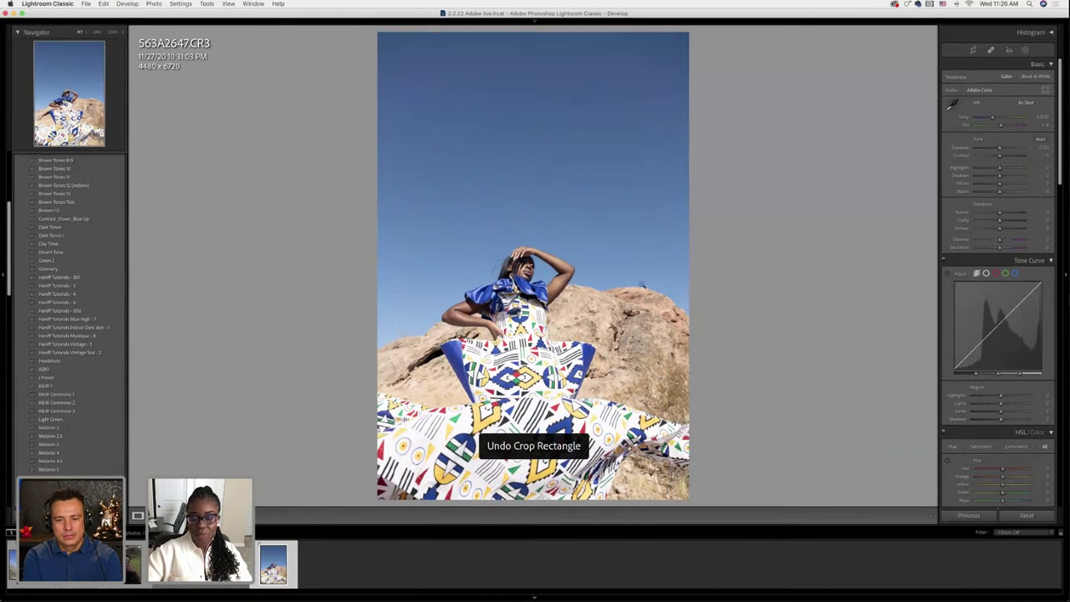
pyautogui.click(973, 49)
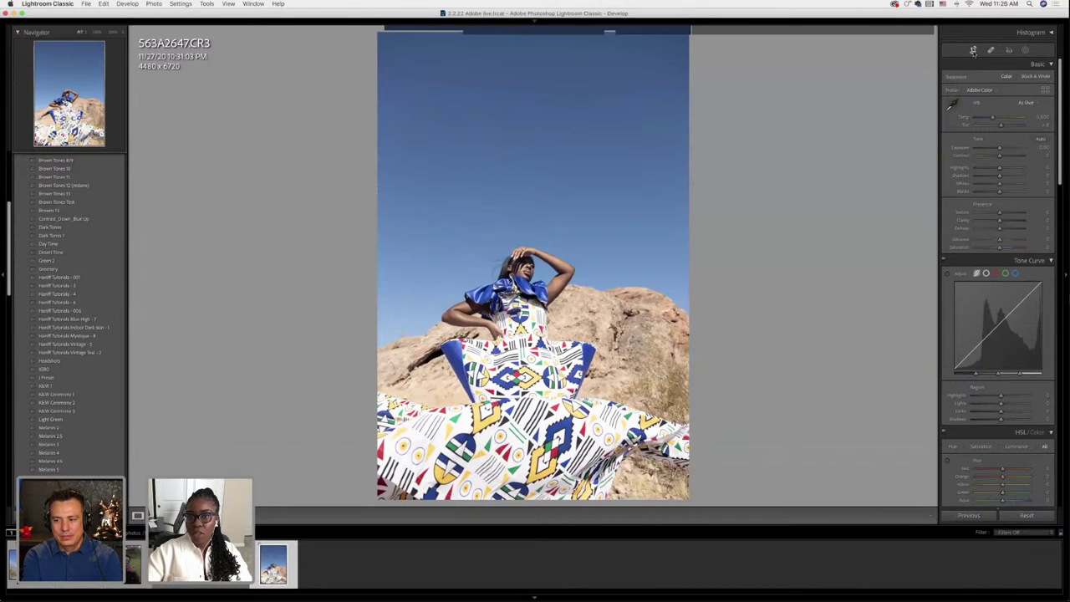
pyautogui.moveTo(532, 35); pyautogui.dragTo(530, 52)
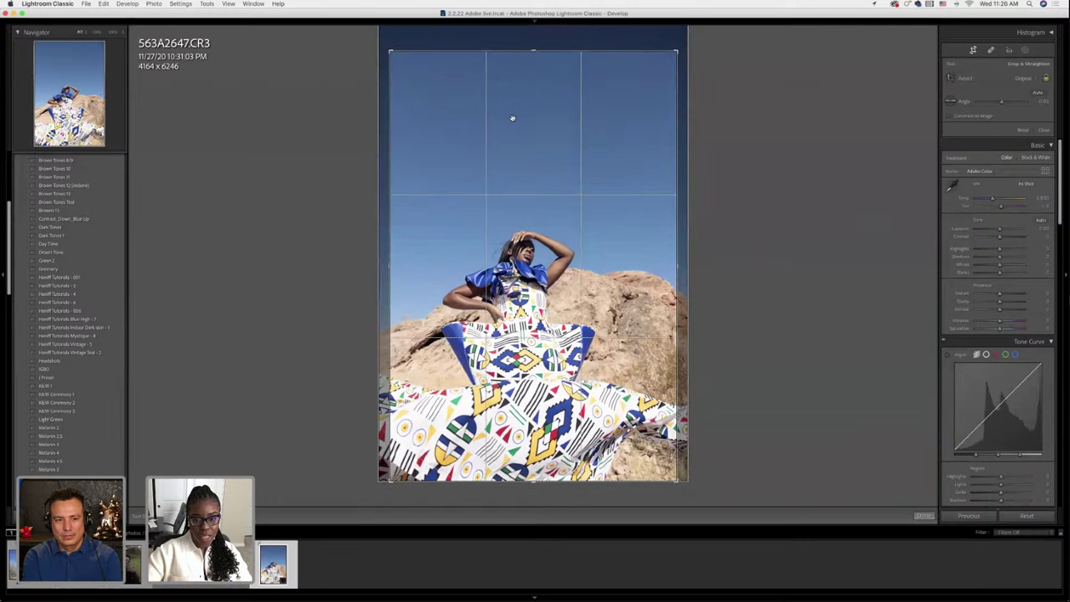
pyautogui.moveTo(511, 115); pyautogui.dragTo(521, 113)
pyautogui.press('Return')
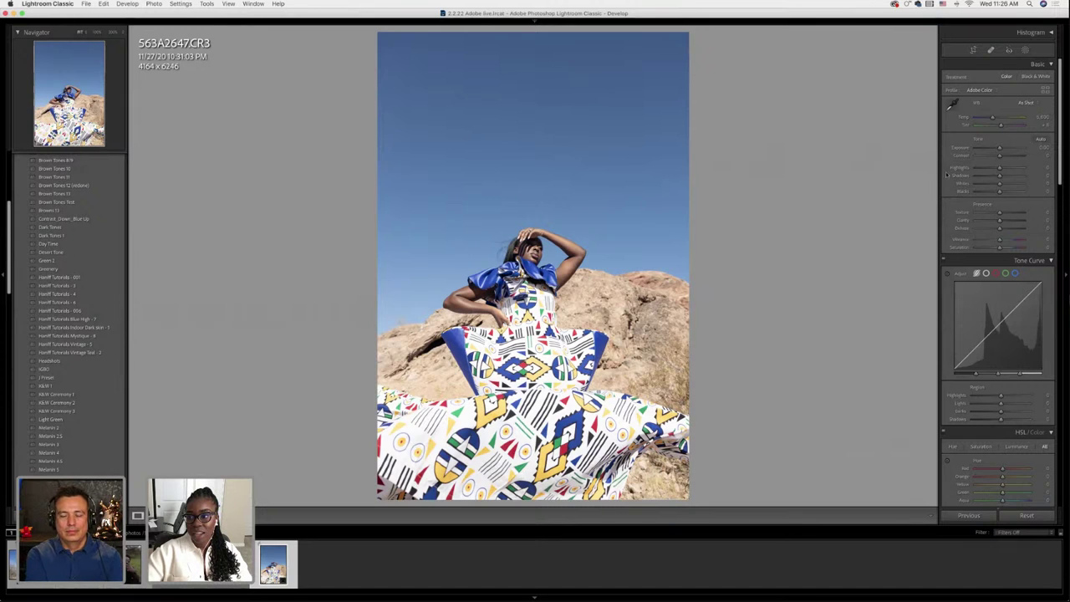
# Apply Camera Faithful v2 from the profile browser and briefly check the before/after view
pyautogui.click(982, 89)
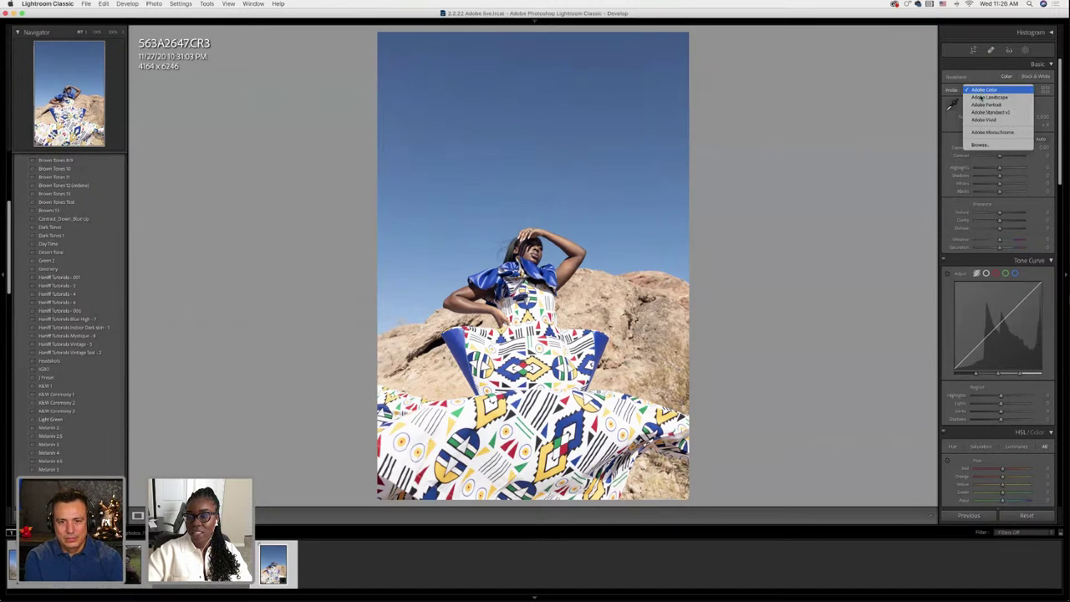
pyautogui.click(990, 146)
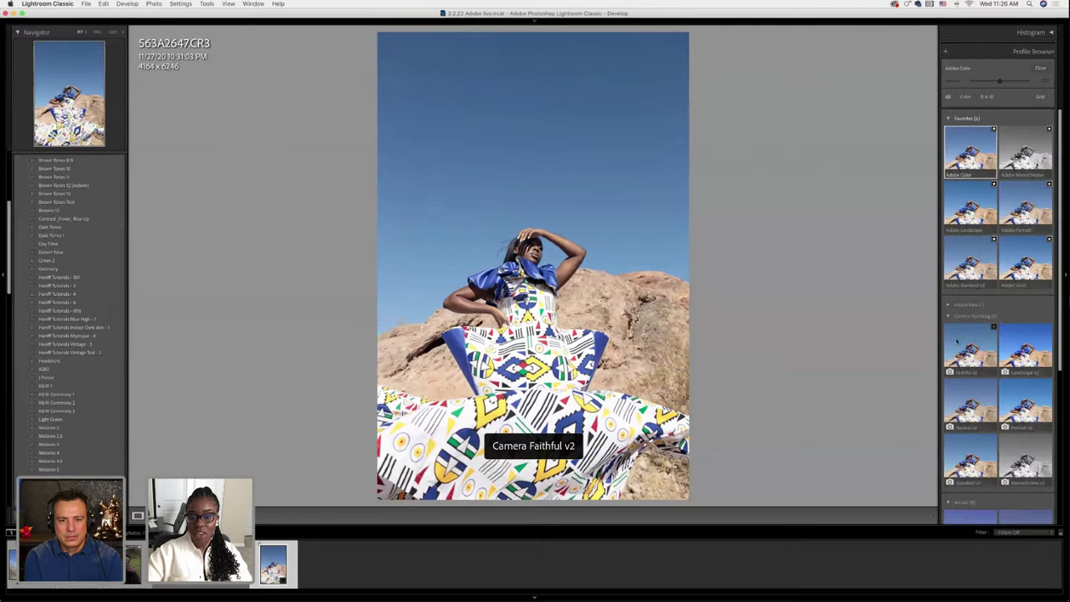
pyautogui.click(991, 328)
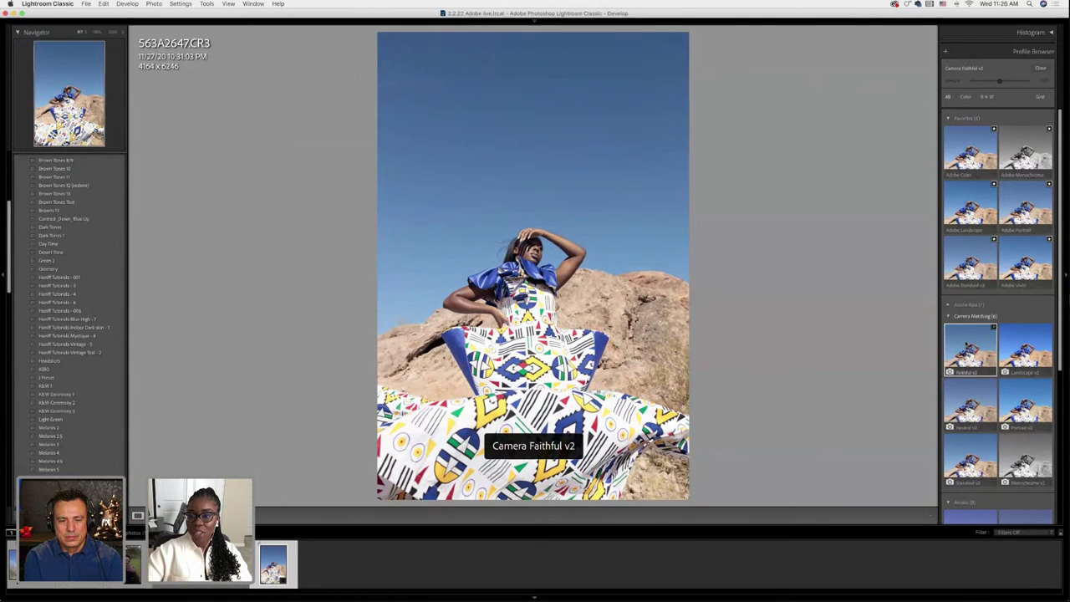
pyautogui.click(1041, 68)
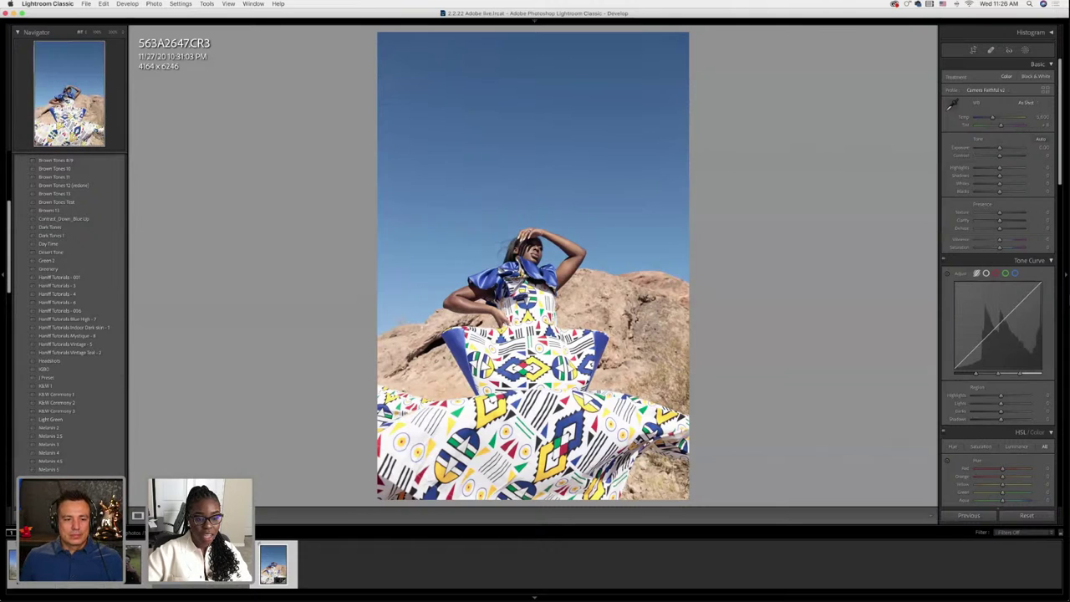
pyautogui.press('y')
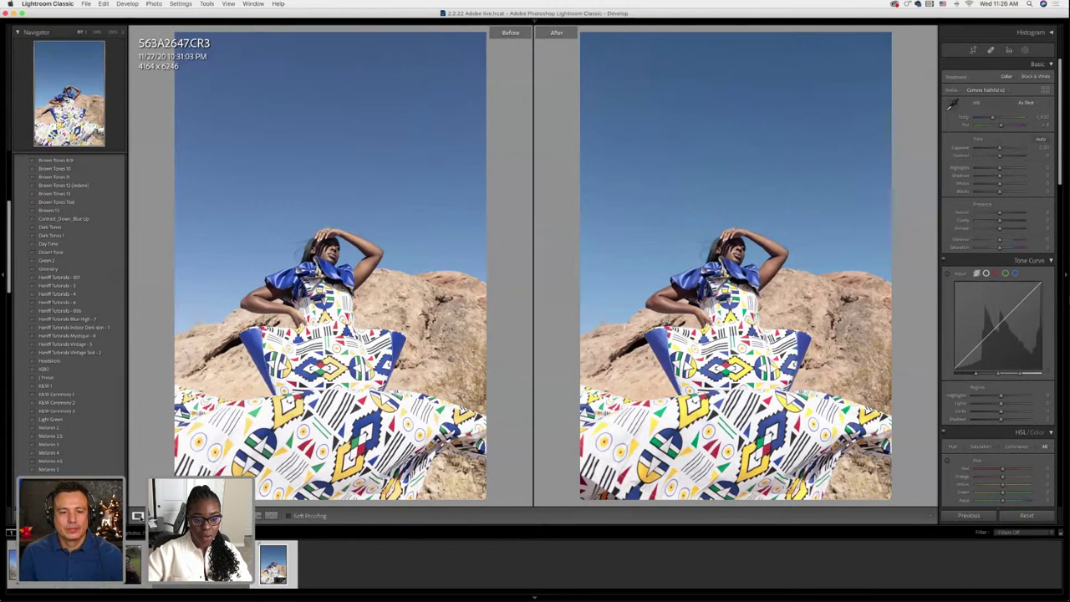
pyautogui.press('y')
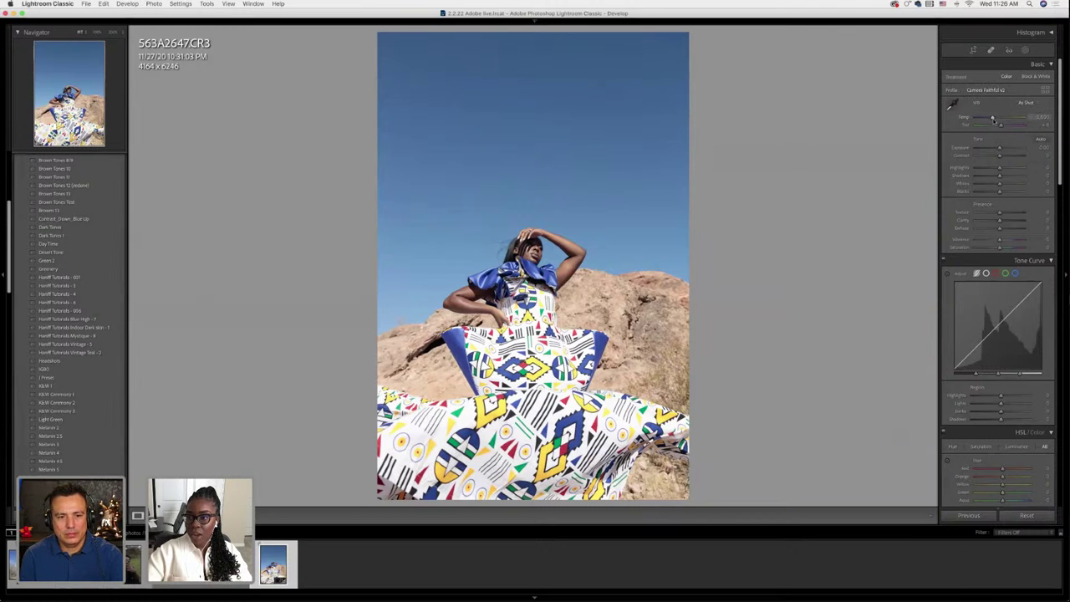
# Warm Temp slightly, raise Contrast to +8 and Shadows to +24, then reset Blacks
pyautogui.moveTo(993, 117); pyautogui.dragTo(993, 118)
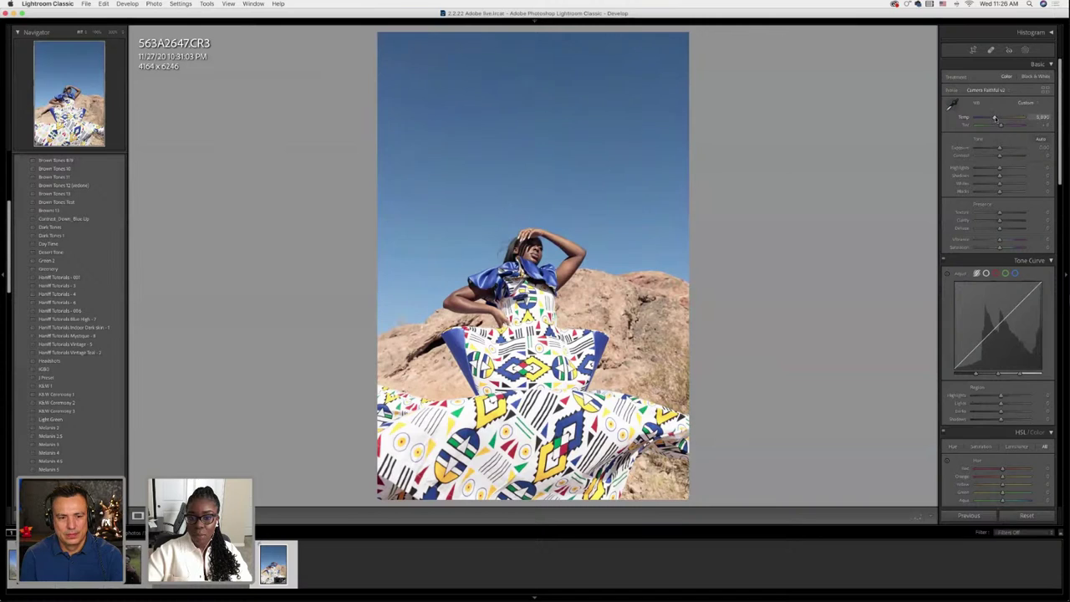
pyautogui.moveTo(995, 117); pyautogui.dragTo(994, 120)
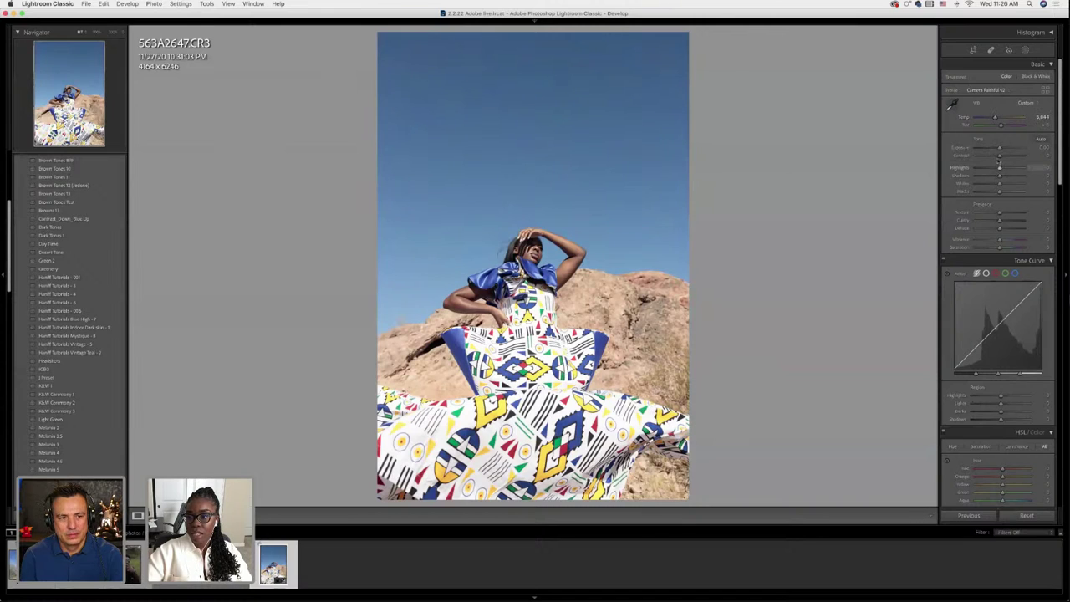
pyautogui.moveTo(1006, 157); pyautogui.dragTo(1005, 156)
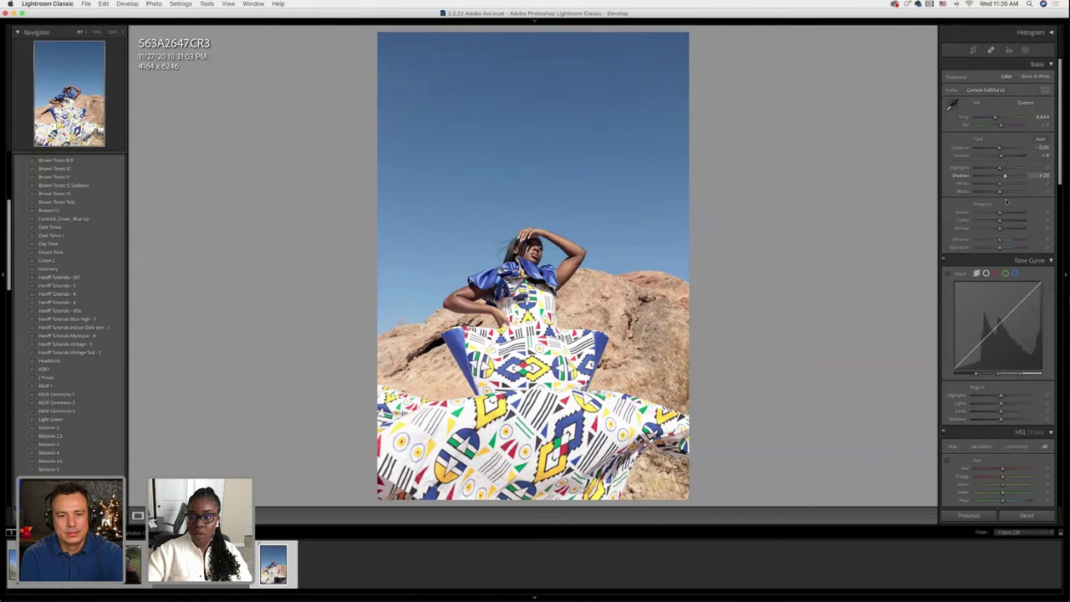
pyautogui.moveTo(1007, 177); pyautogui.dragTo(1006, 193)
pyautogui.doubleClick(1006, 192)
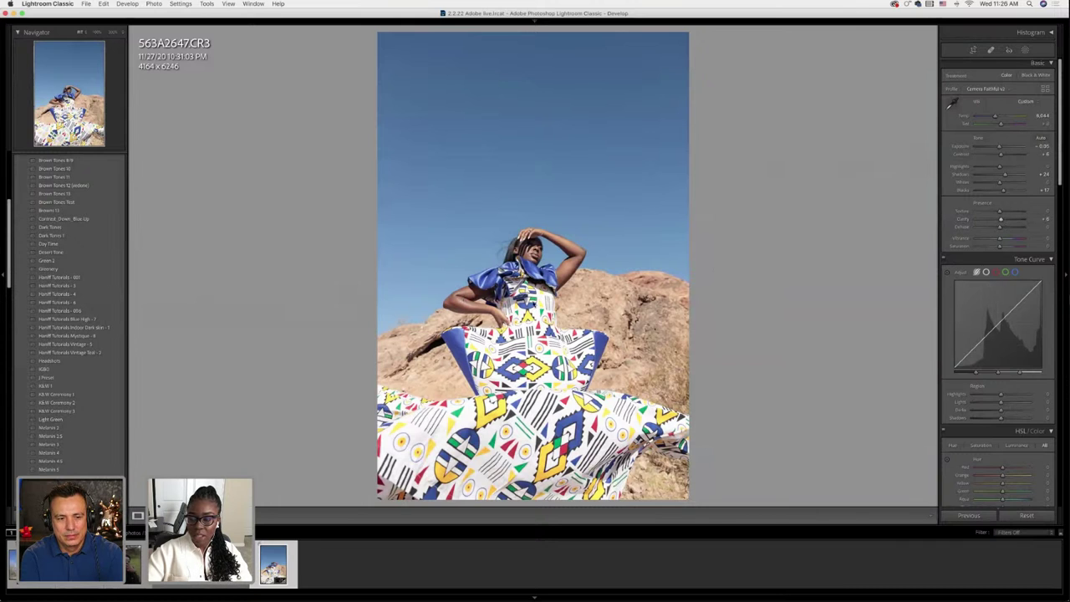
# Set the Tone Curve regions to Highlights −2, Lights −8, Darks +5 and Shadows −37
pyautogui.scroll(-2, 1034, 292)
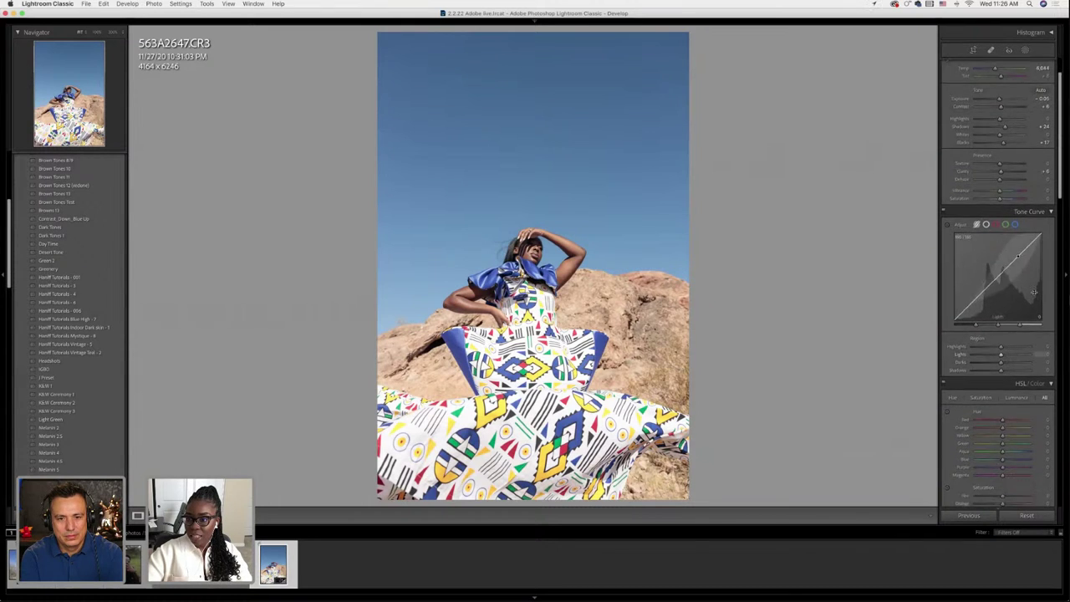
pyautogui.scroll(2, 1034, 291)
pyautogui.scroll(-2, 1020, 301)
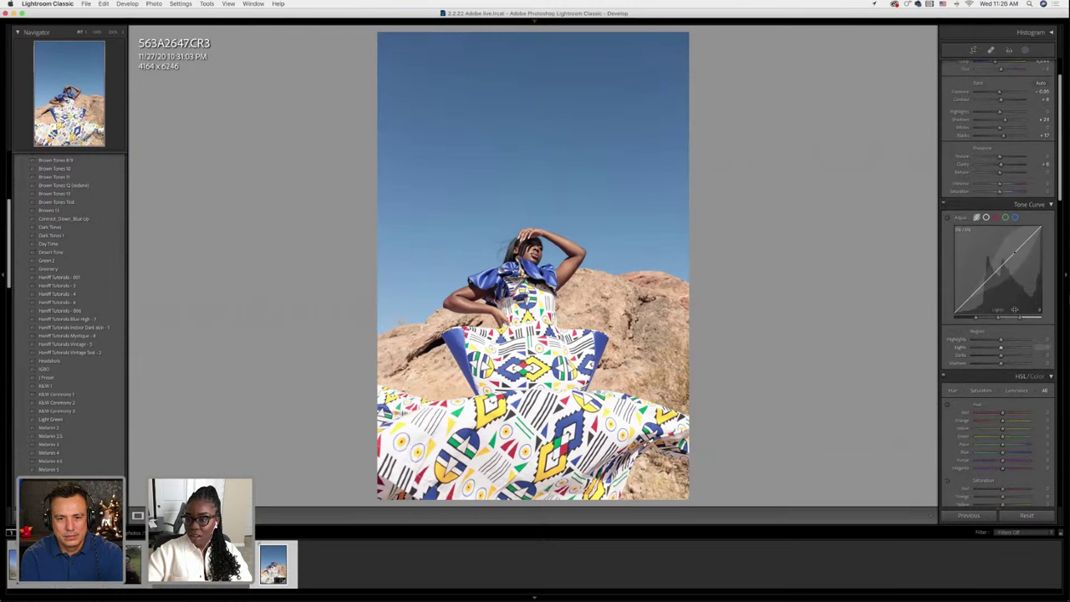
pyautogui.scroll(3, 1014, 309)
pyautogui.scroll(-2, 1003, 313)
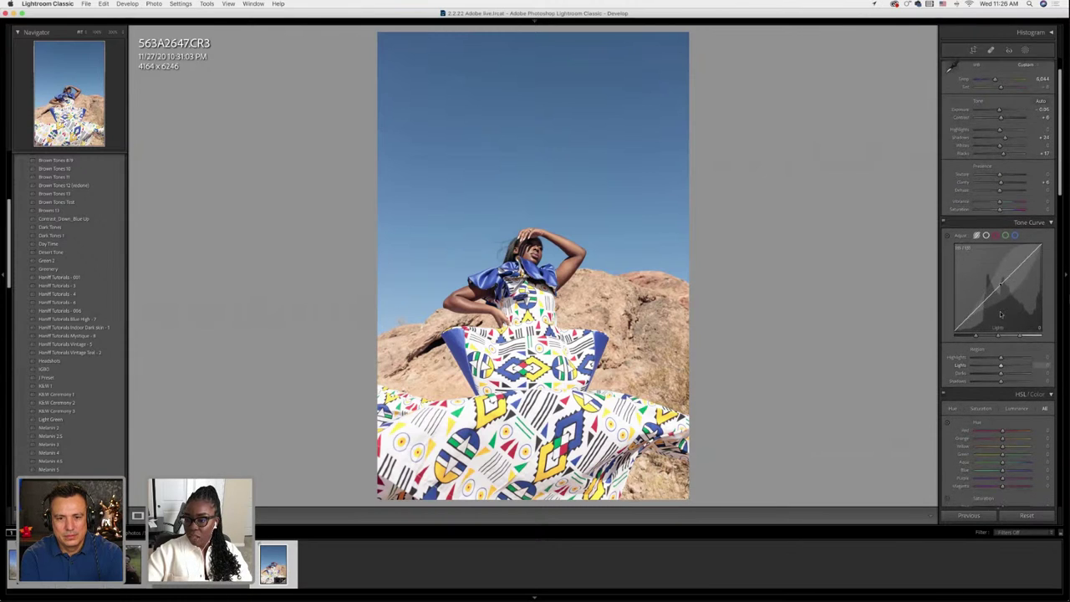
pyautogui.scroll(-2, 1001, 314)
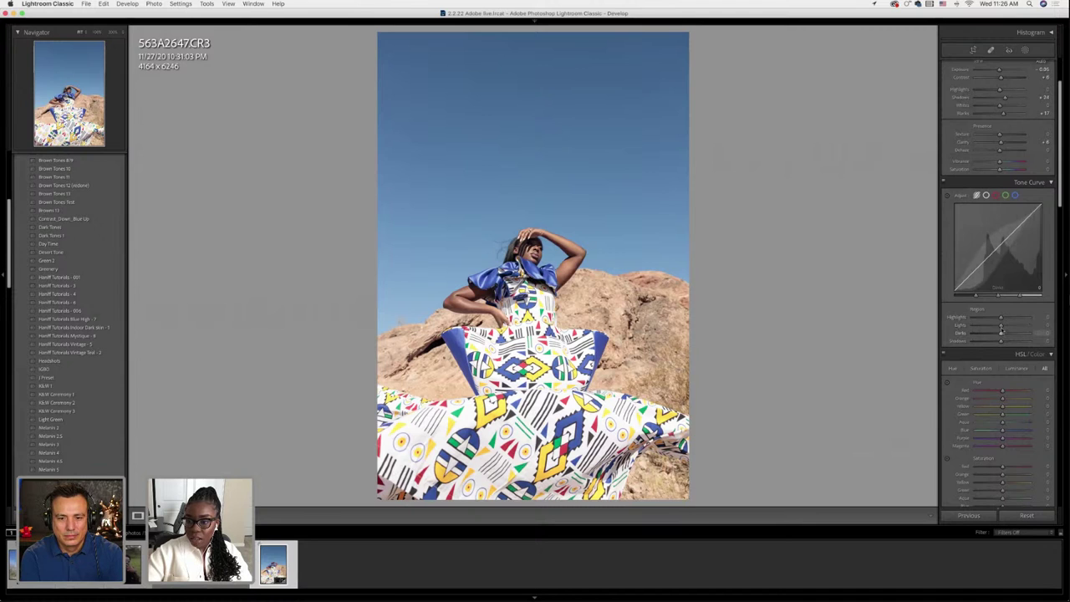
pyautogui.moveTo(1001, 325); pyautogui.dragTo(999, 329)
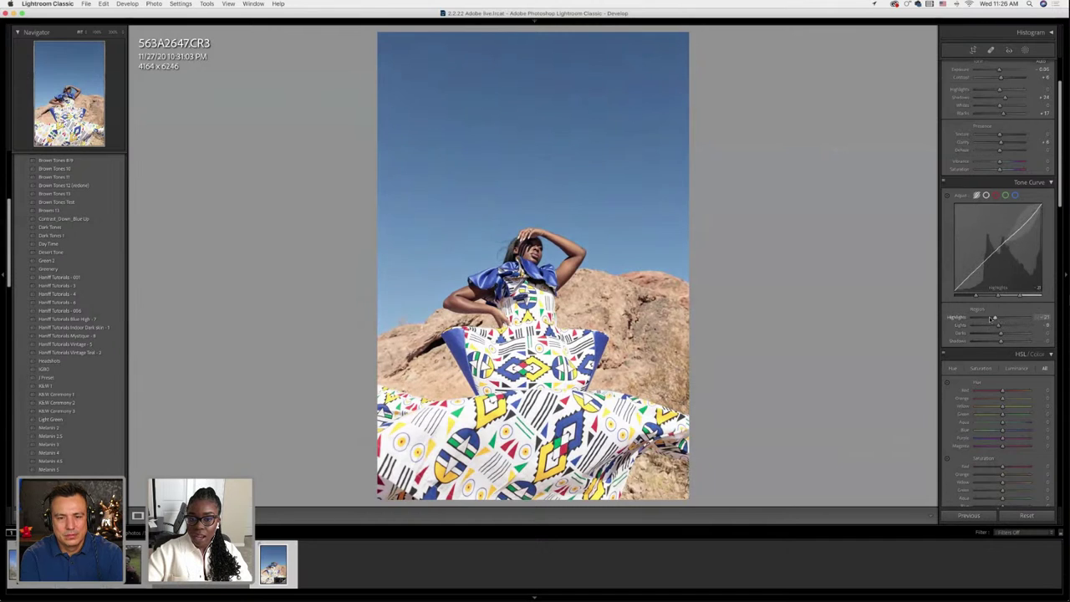
pyautogui.moveTo(991, 318); pyautogui.dragTo(1000, 318)
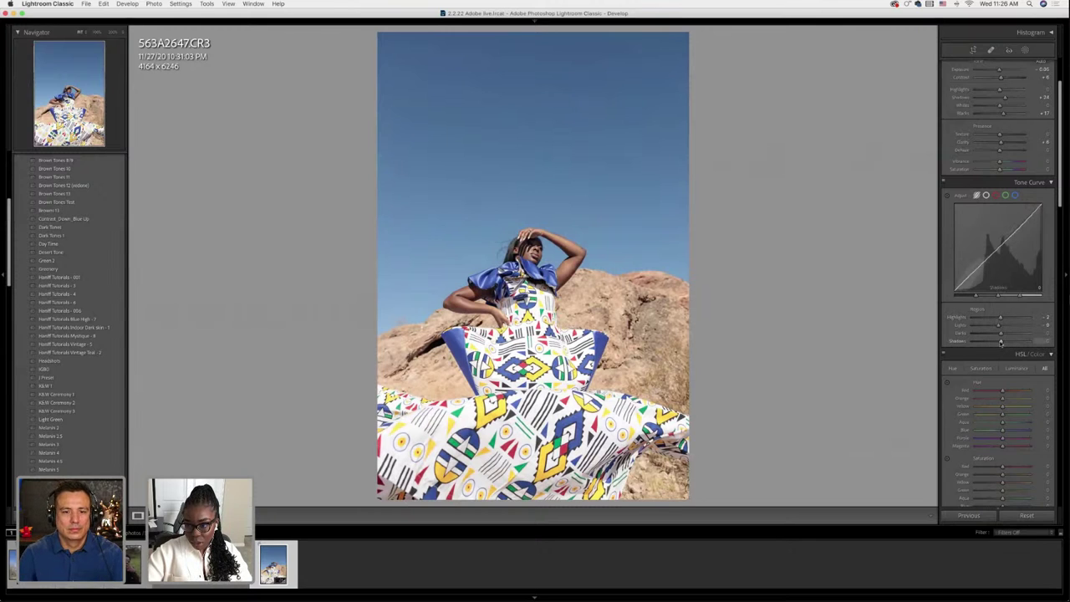
pyautogui.moveTo(1000, 342); pyautogui.dragTo(1001, 334)
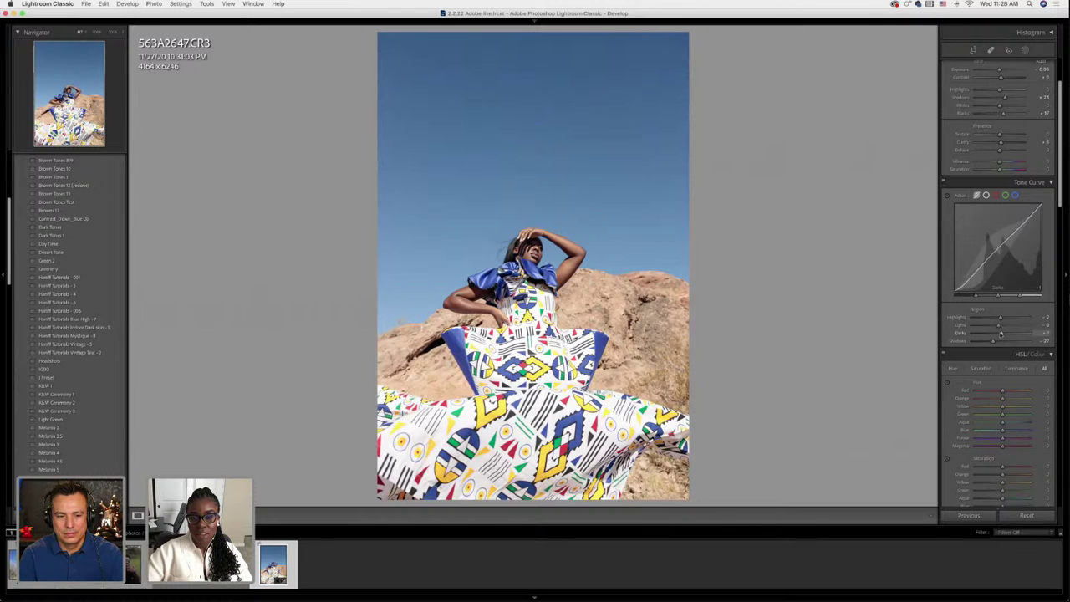
pyautogui.moveTo(1001, 333); pyautogui.dragTo(1002, 333)
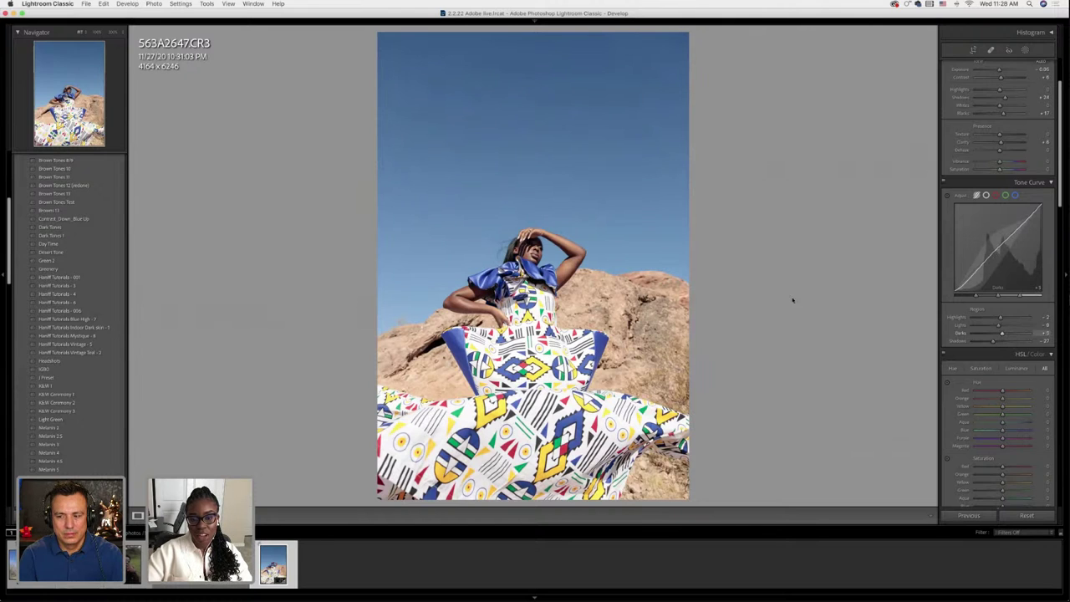
# Zoom in on the model's face and back out, then show Before/After side by side
pyautogui.click(530, 255)
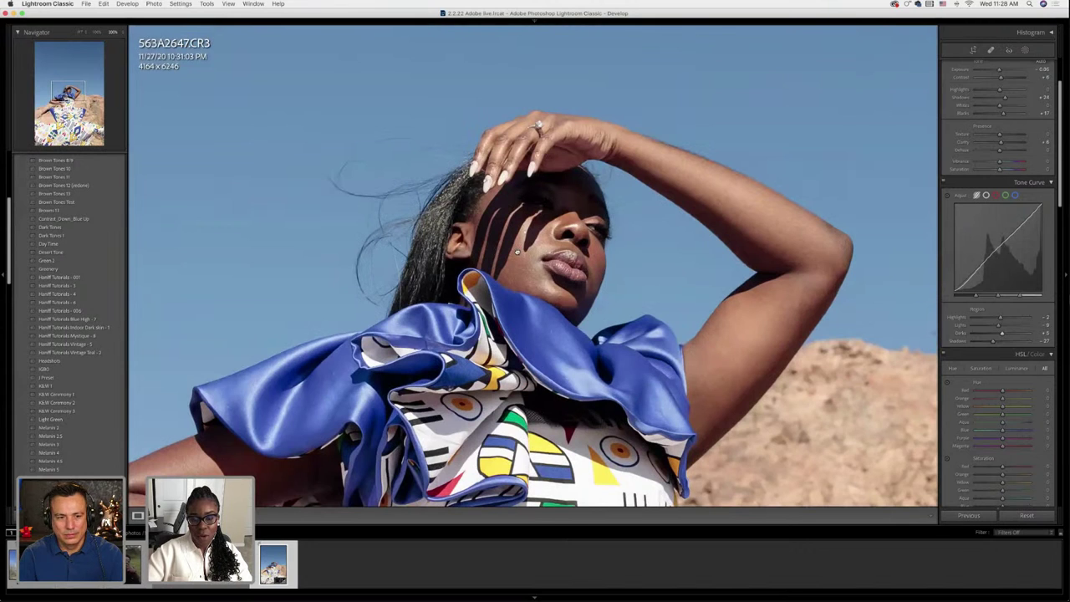
pyautogui.click(517, 253)
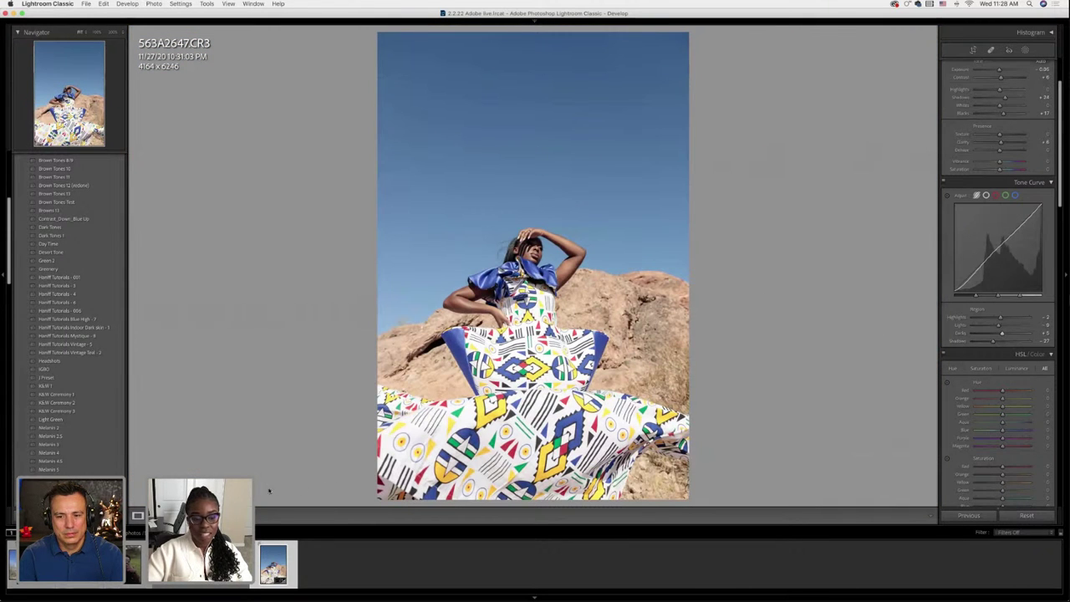
pyautogui.press('y')
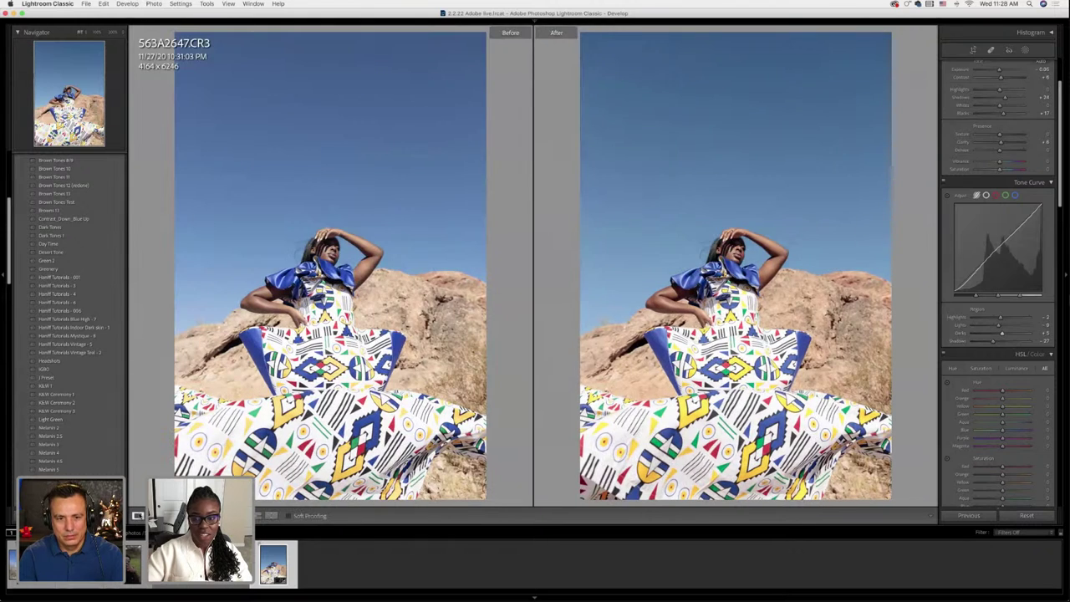
pyautogui.press('y')
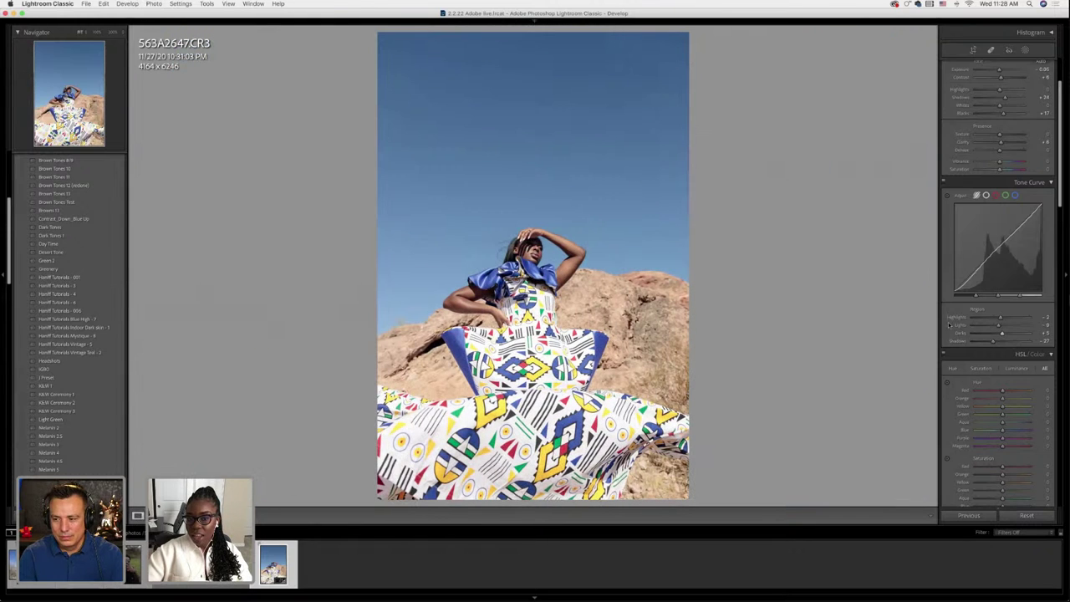
pyautogui.scroll(-2, 983, 349)
pyautogui.scroll(-4, 983, 349)
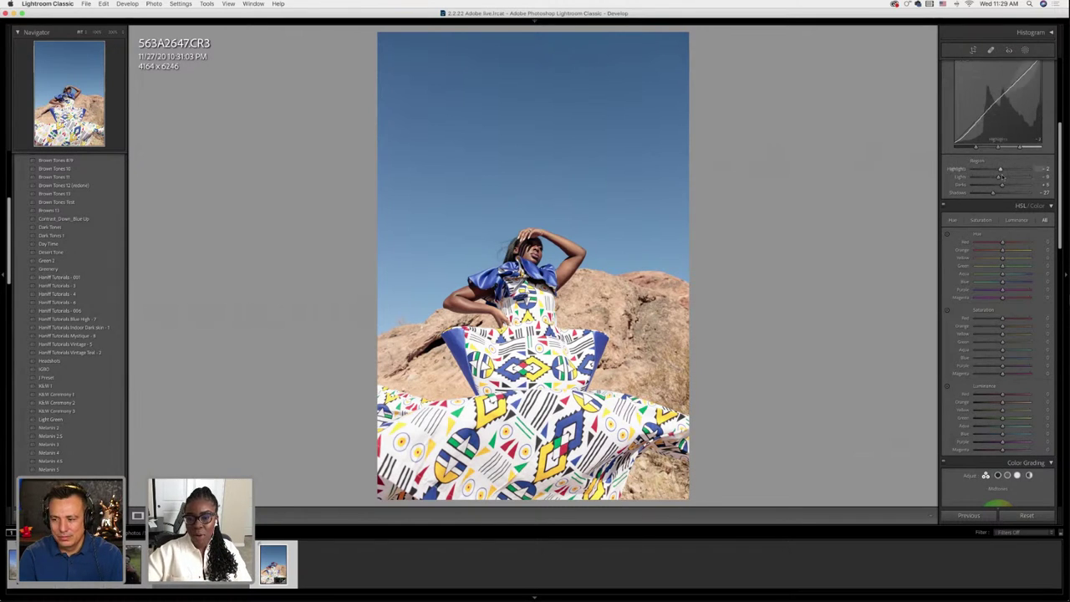
pyautogui.scroll(5, 1003, 175)
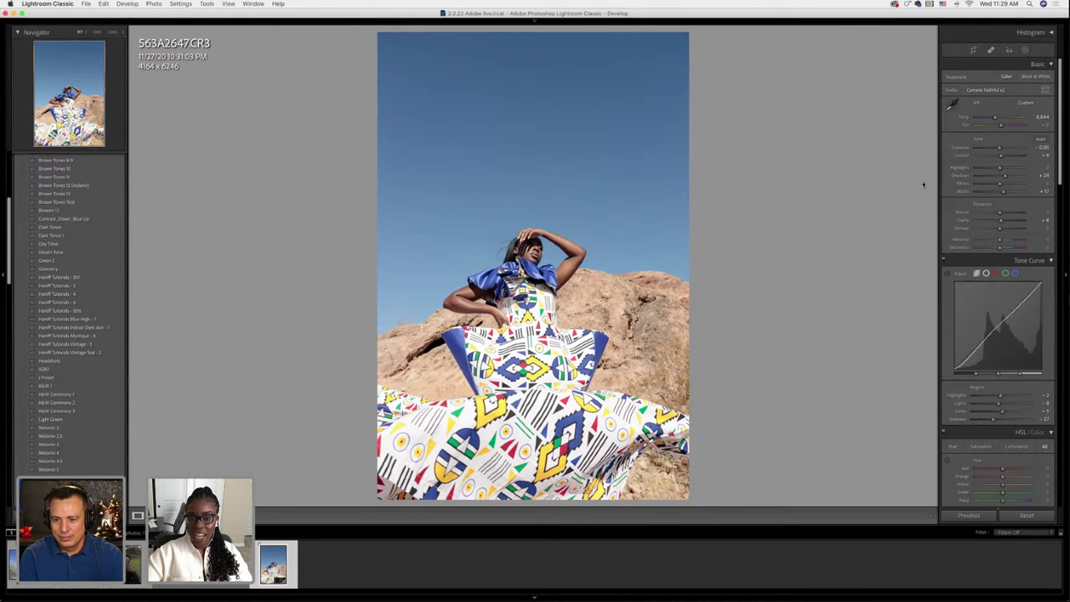
pyautogui.scroll(-5, 1002, 192)
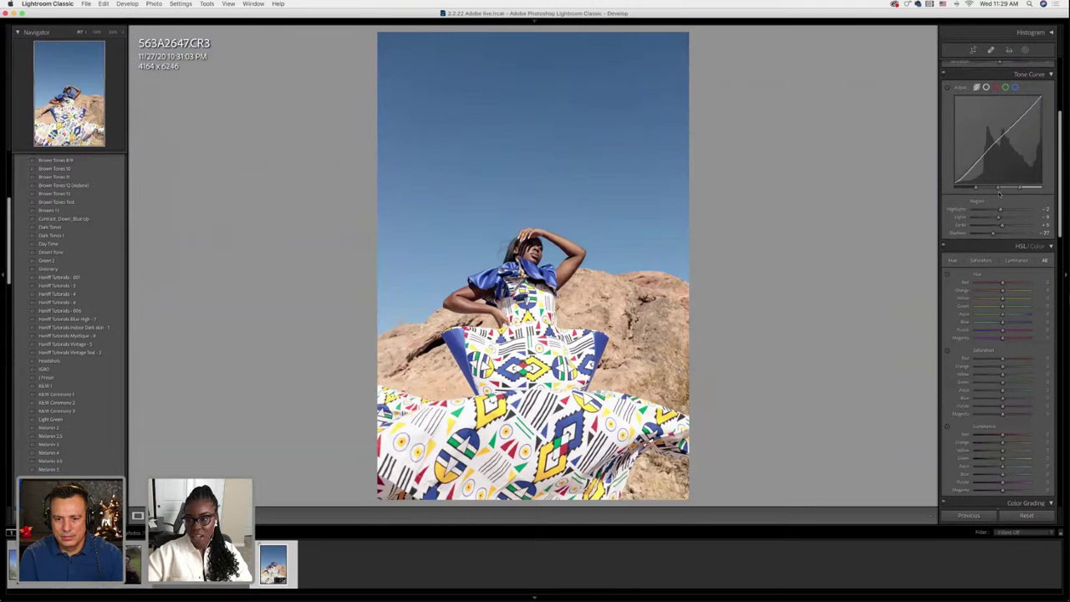
pyautogui.scroll(1, 1011, 225)
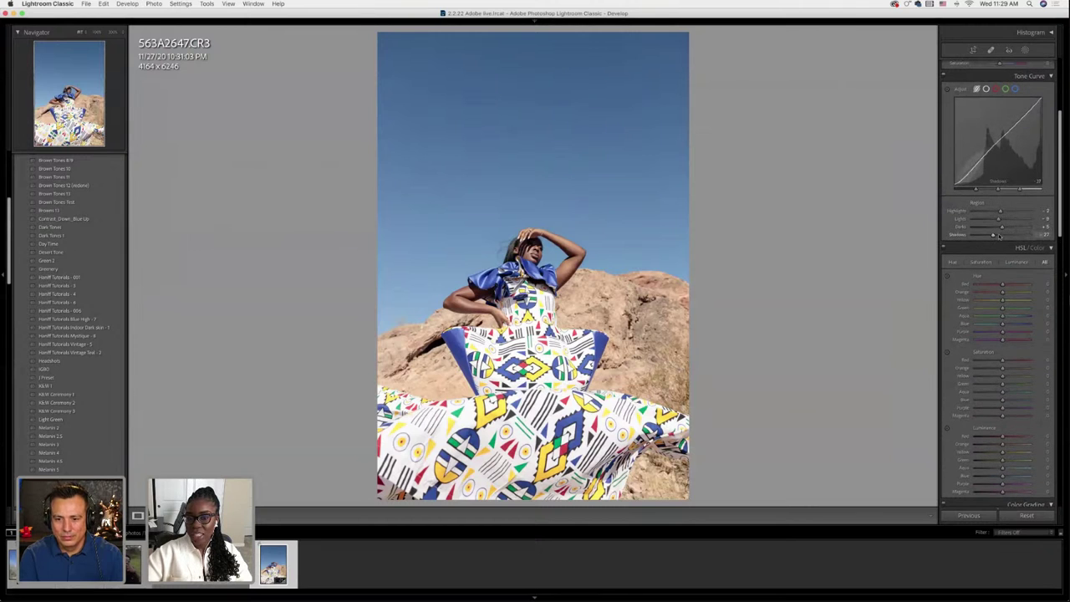
pyautogui.scroll(1, 1000, 234)
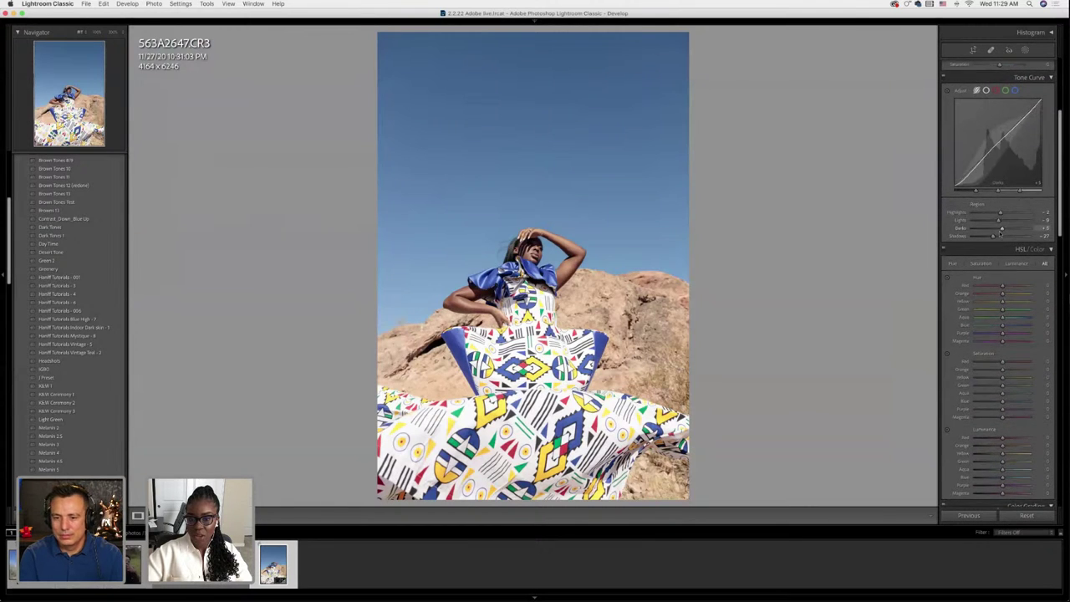
pyautogui.scroll(-3, 1003, 247)
pyautogui.scroll(-3, 1008, 266)
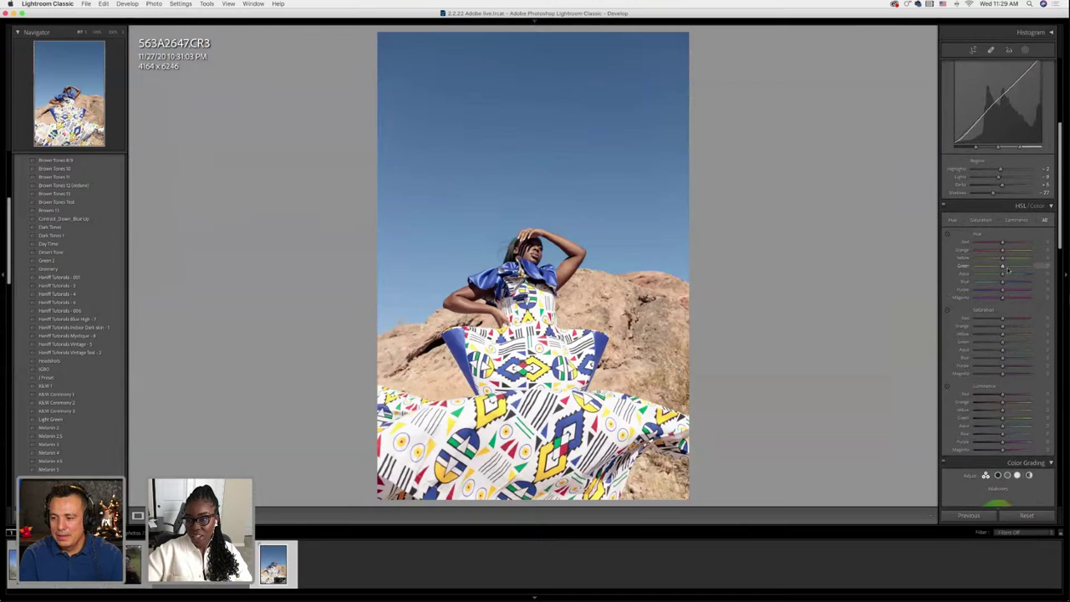
pyautogui.scroll(-2, 1002, 314)
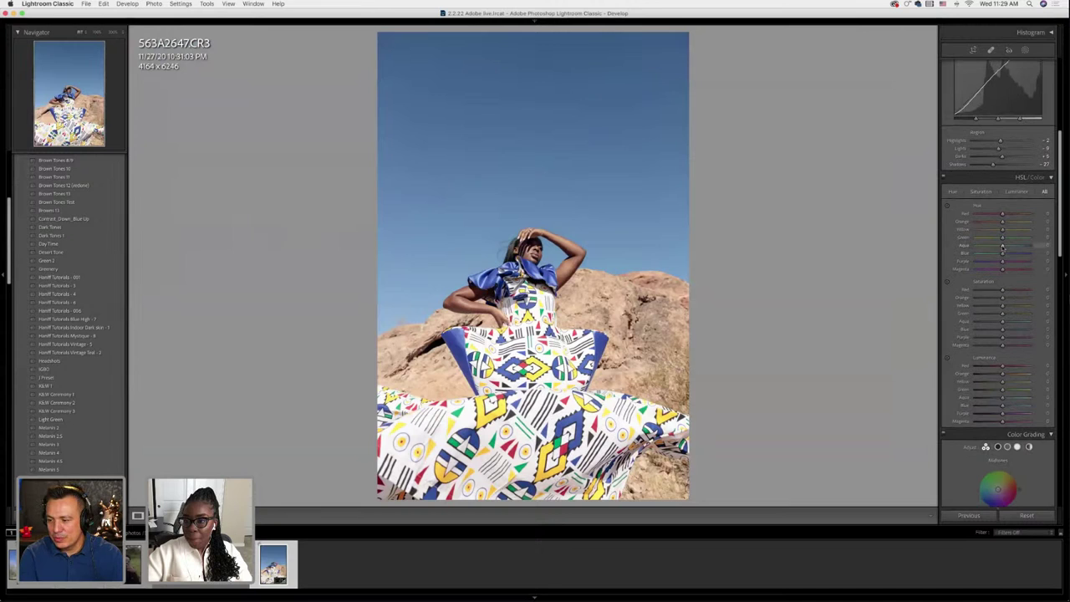
pyautogui.scroll(1, 1002, 251)
pyautogui.scroll(-1, 1003, 248)
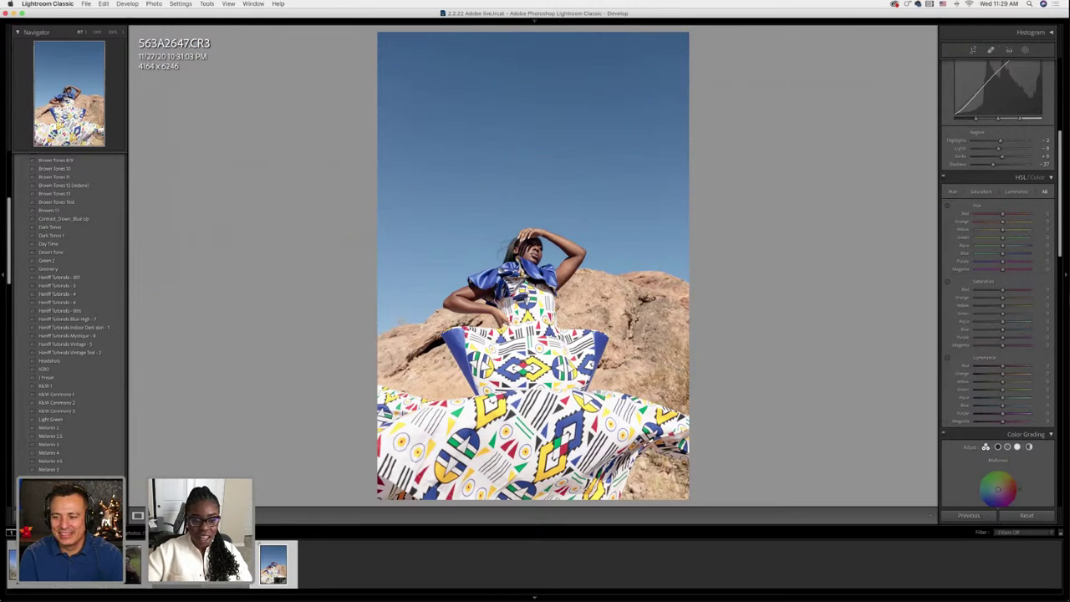
pyautogui.press('y')
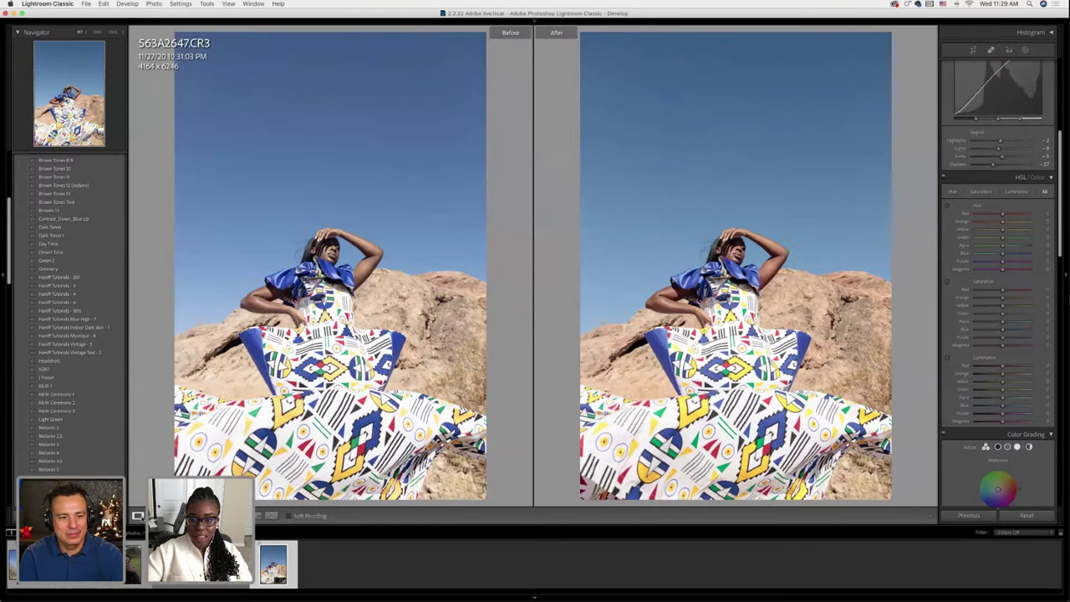
# Exit Before/After so the edited desert portrait shows alone in Loupe view
pyautogui.press('y')
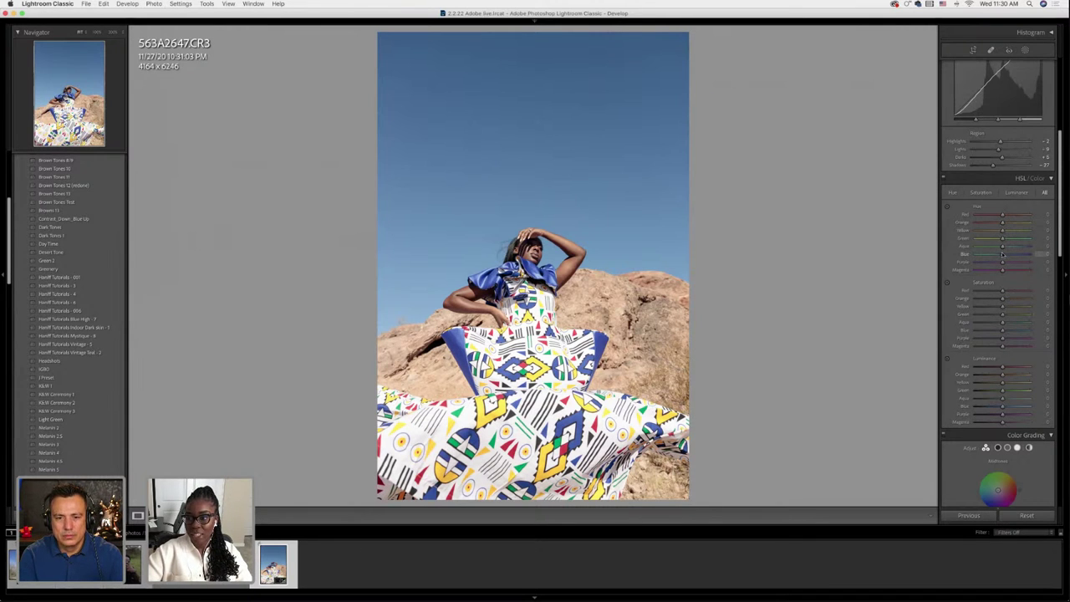
# Shift Blue hue toward teal, lower Blue luminance to −2, and compare Before & After with the original
pyautogui.click(1027, 254)
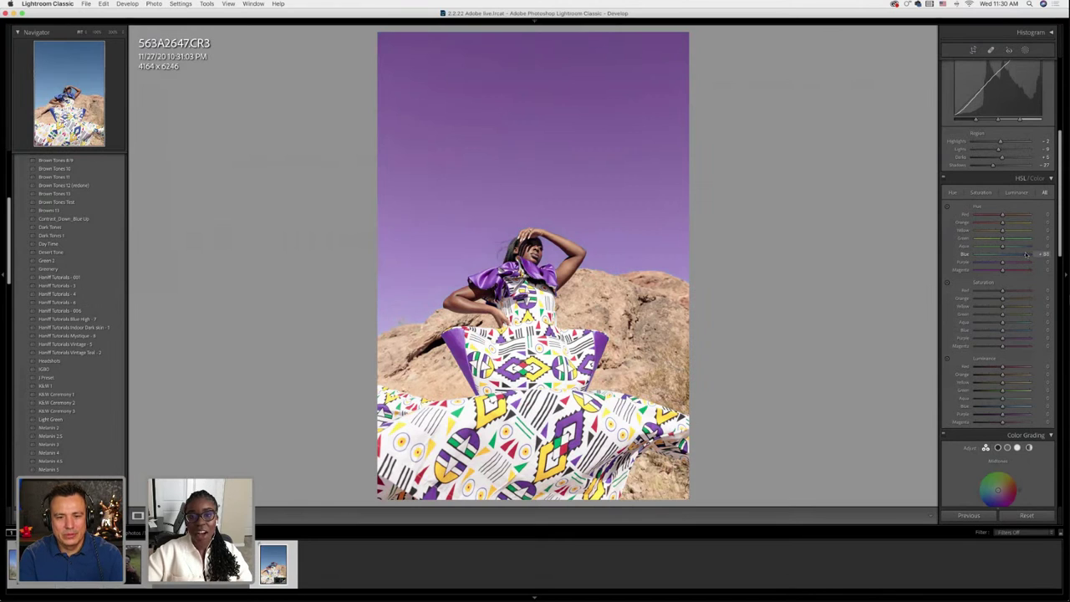
pyautogui.moveTo(1027, 254); pyautogui.dragTo(993, 254)
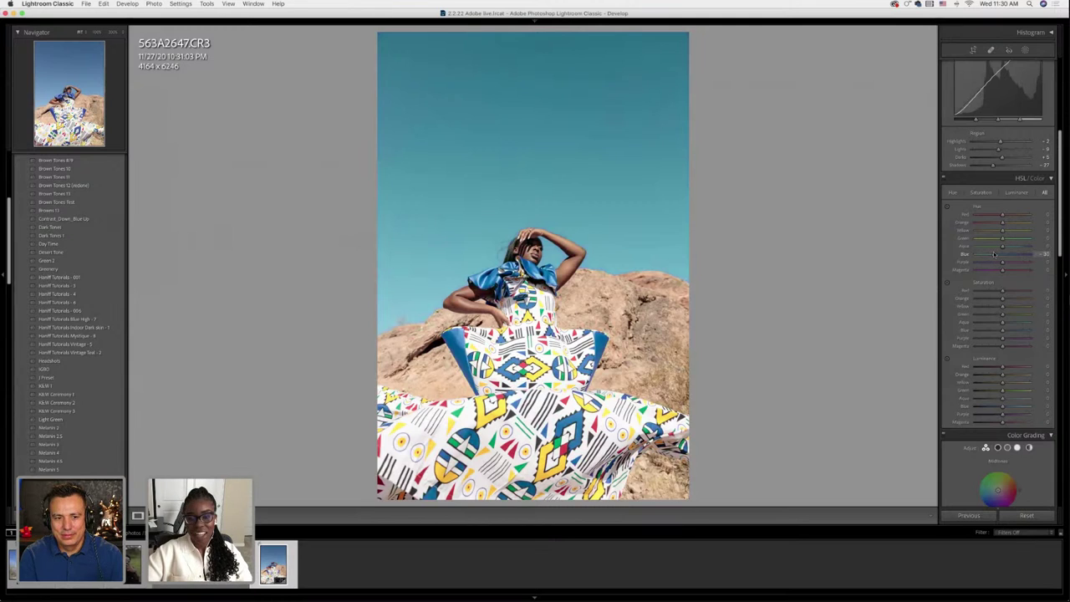
pyautogui.moveTo(993, 255)
pyautogui.mouseDown()
pyautogui.moveTo(1006, 246)
pyautogui.moveTo(989, 257)
pyautogui.mouseUp()
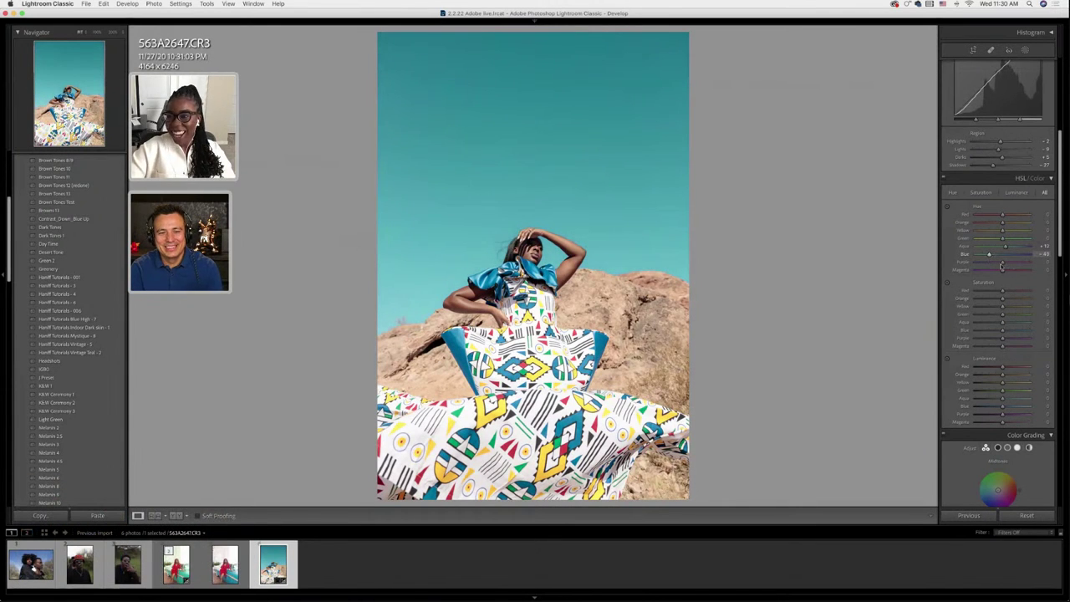
pyautogui.scroll(1, 1003, 266)
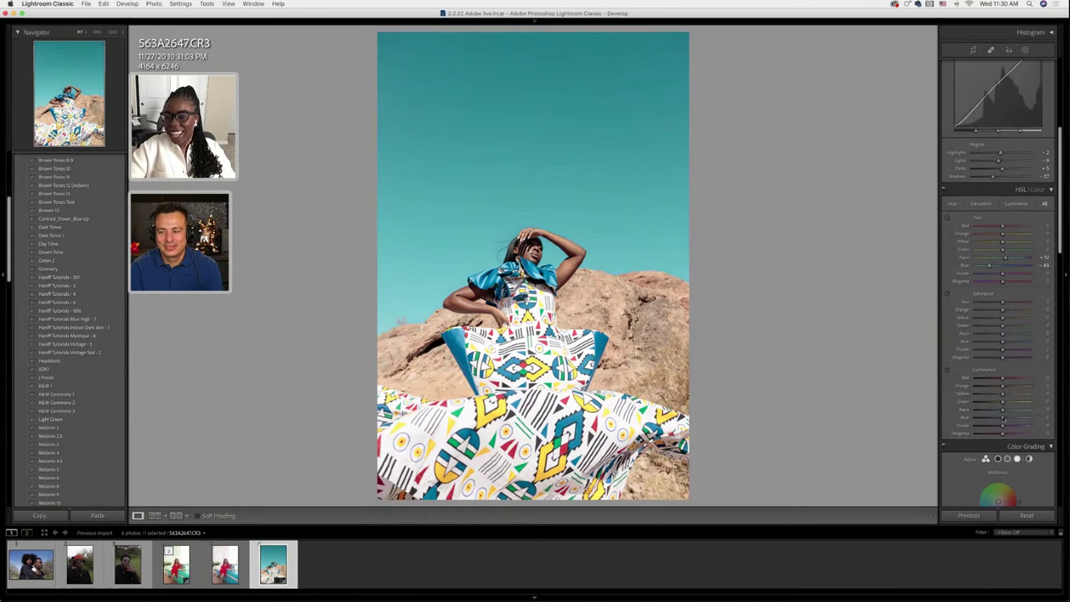
pyautogui.scroll(2, 1003, 417)
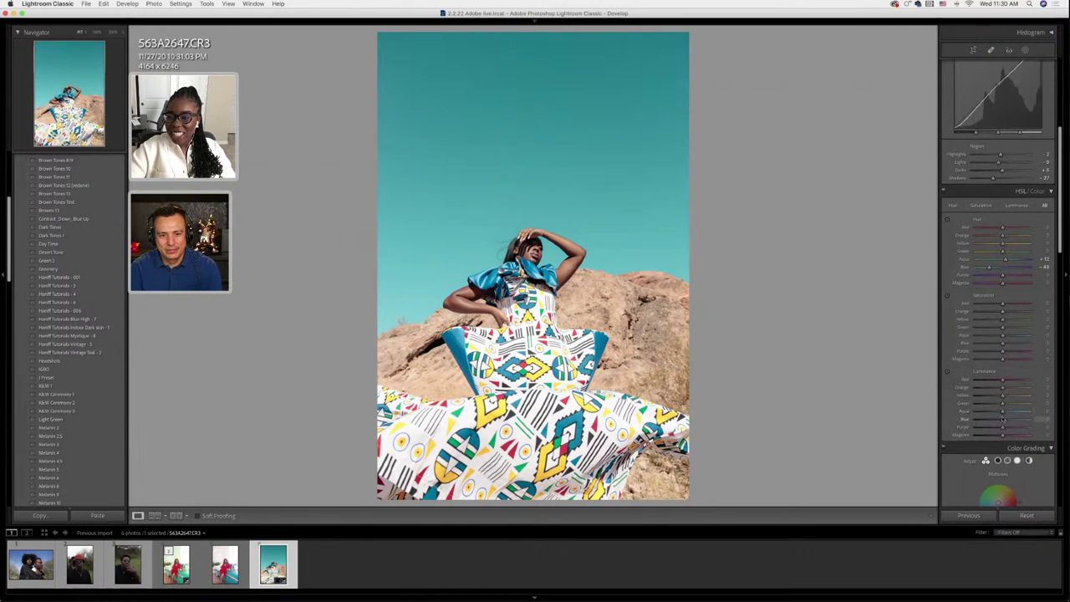
pyautogui.moveTo(1004, 419)
pyautogui.mouseDown()
pyautogui.moveTo(993, 420)
pyautogui.moveTo(1003, 420)
pyautogui.mouseUp()
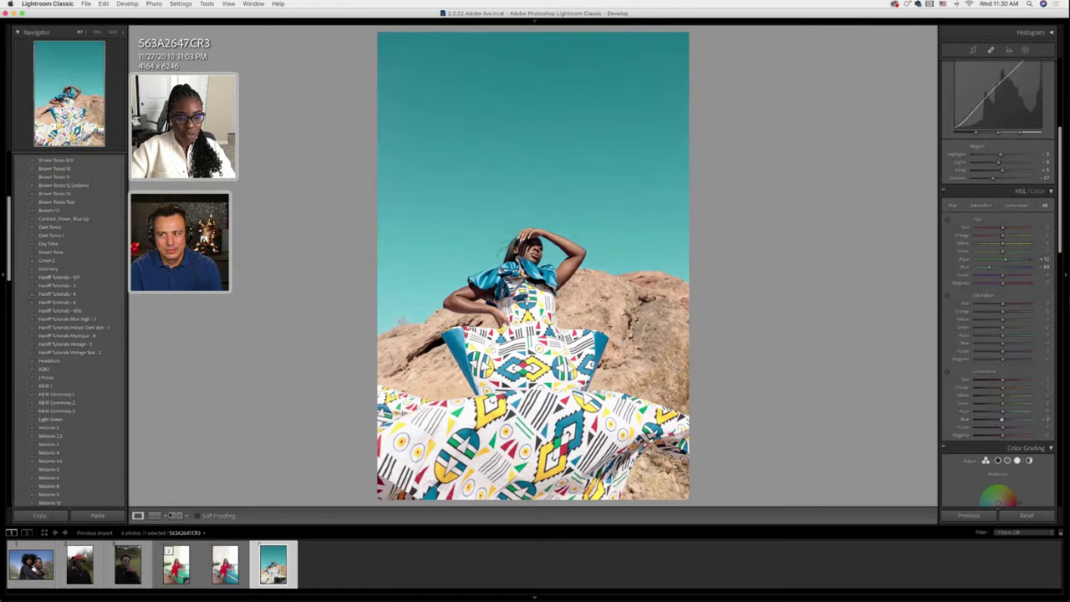
pyautogui.click(175, 515)
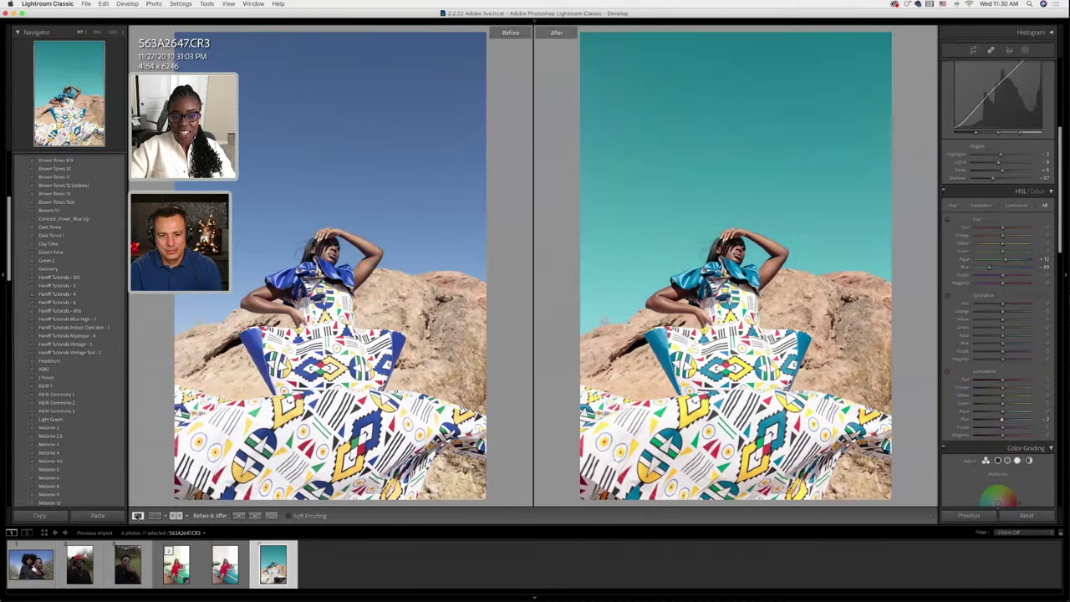
# Return to Loupe view so the teal-sky portrait shows alone
pyautogui.click(138, 515)
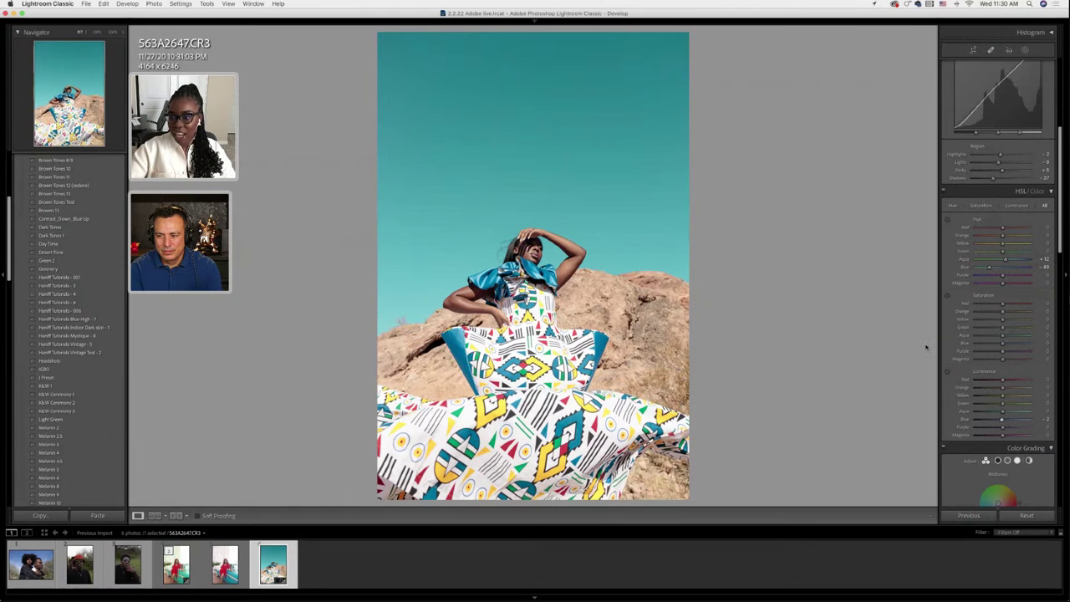
# Undo the accidental 205 hue set on the Shadows wheel in Color Grading
pyautogui.scroll(-1, 1010, 342)
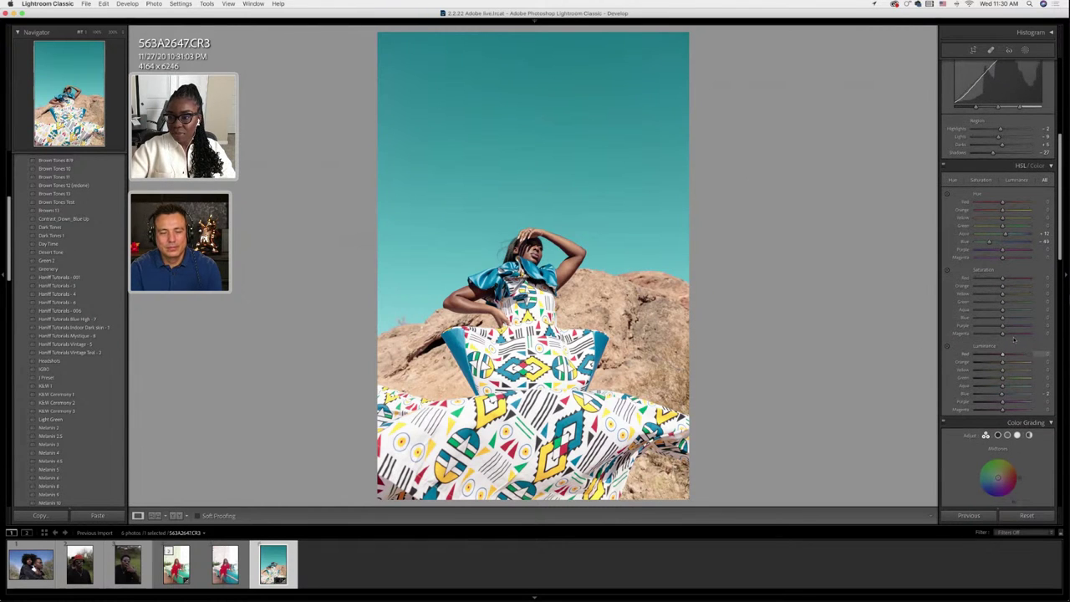
pyautogui.scroll(-4, 1007, 309)
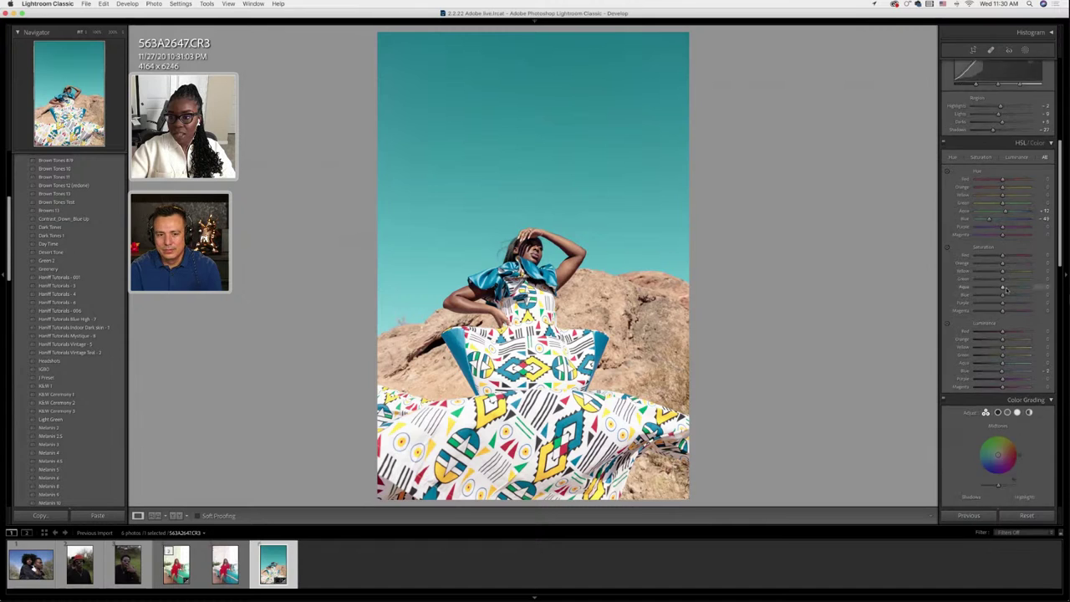
pyautogui.scroll(-3, 1006, 290)
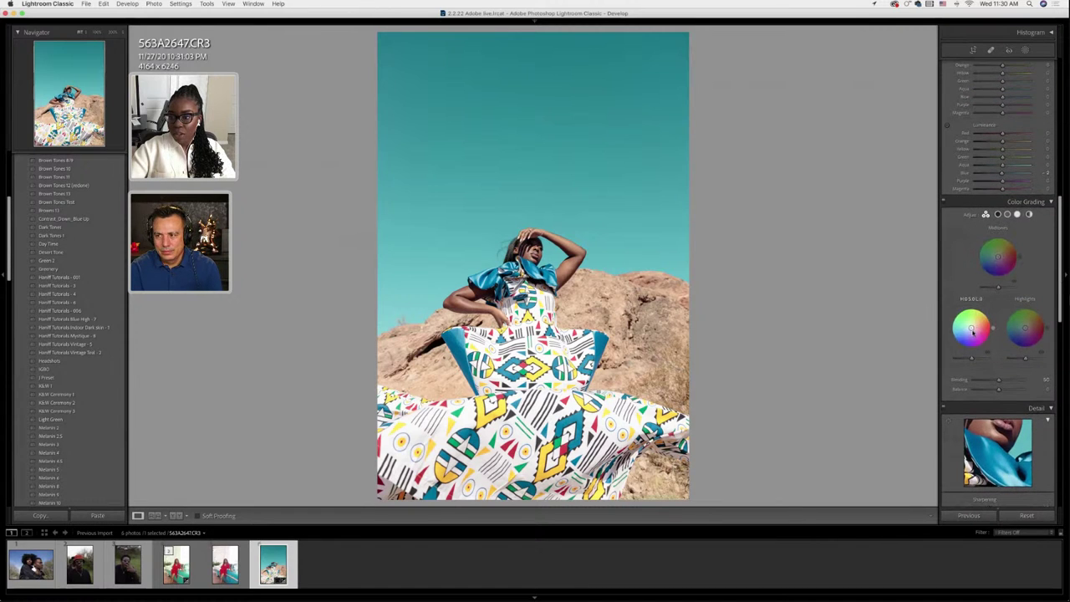
pyautogui.click(968, 330)
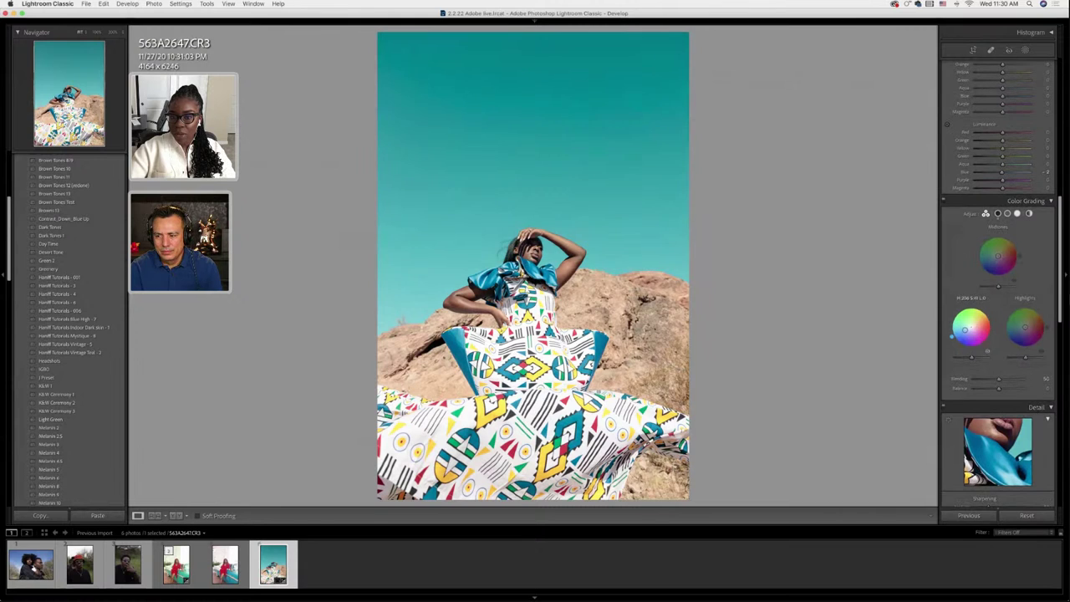
pyautogui.press('super+z')
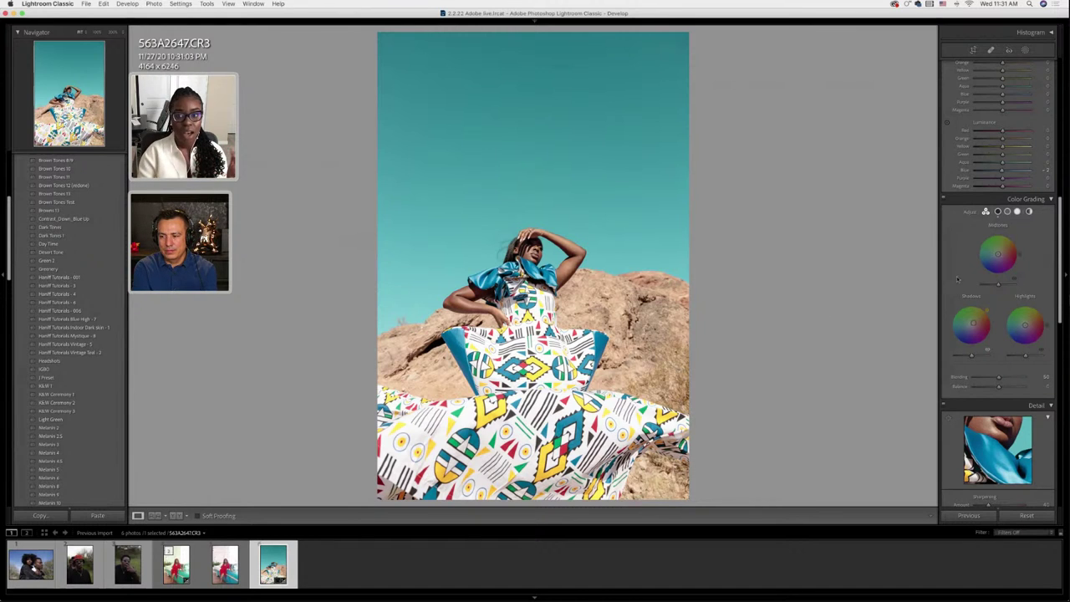
pyautogui.click(80, 565)
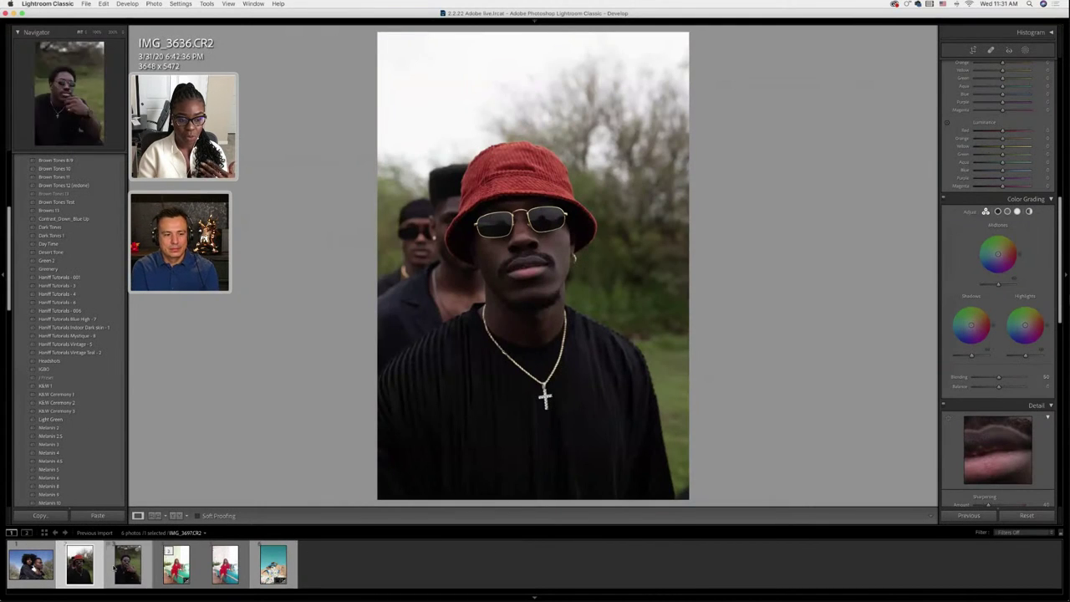
pyautogui.click(83, 565)
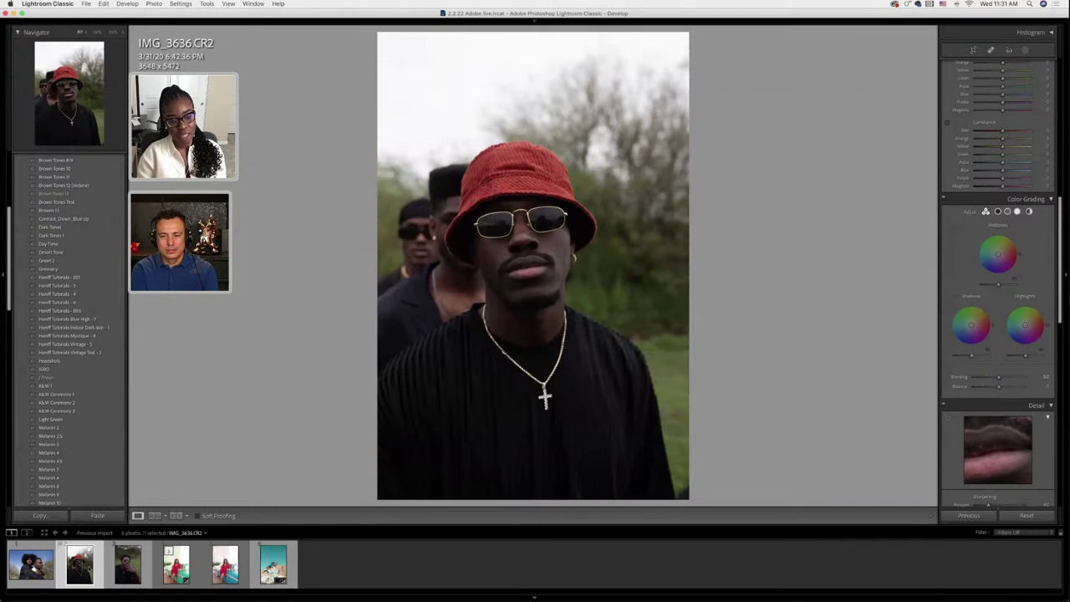
pyautogui.click(115, 567)
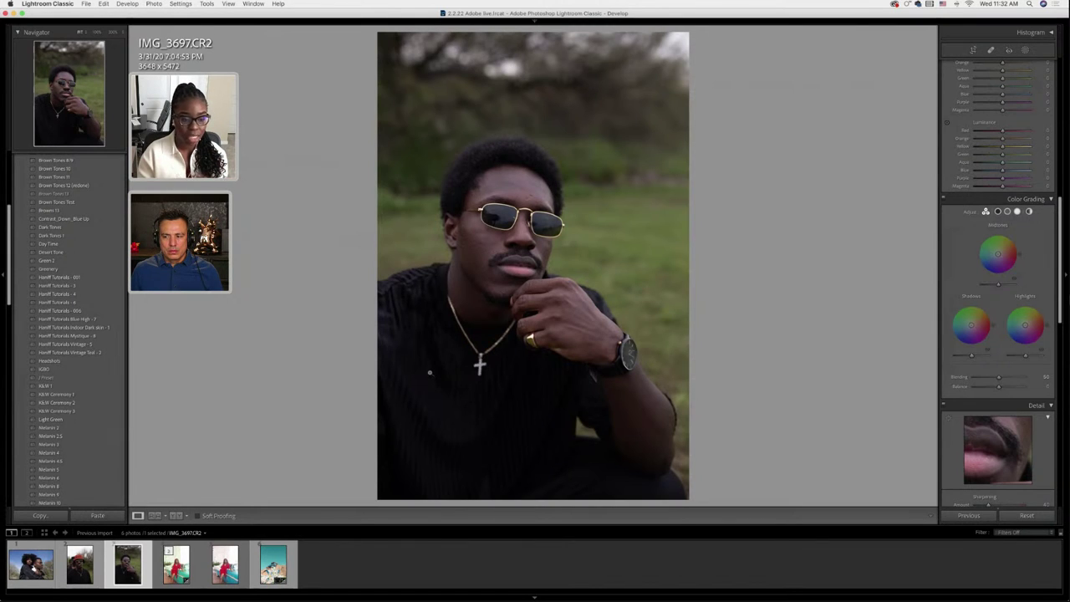
pyautogui.click(176, 564)
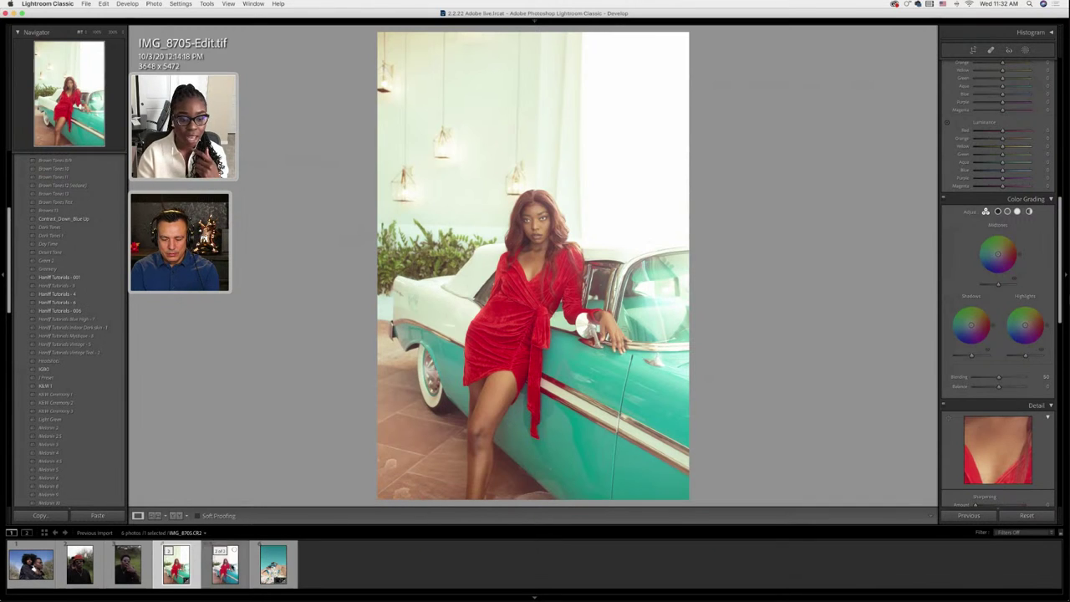
pyautogui.click(273, 564)
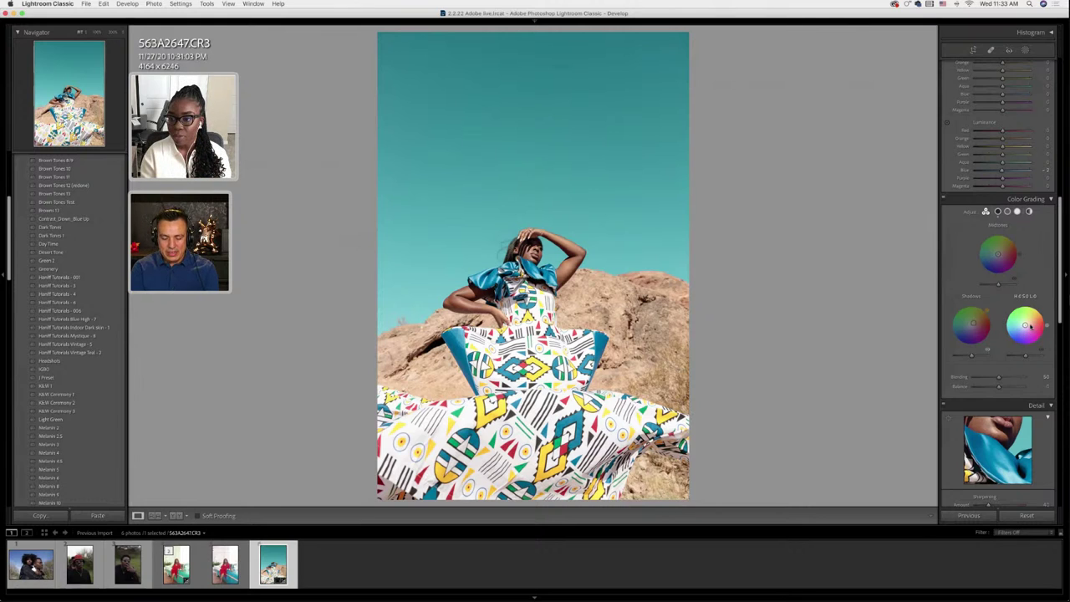
# Tint the highlights a warm orange-tan on the Highlights color wheel
pyautogui.moveTo(1028, 326); pyautogui.dragTo(1039, 309)
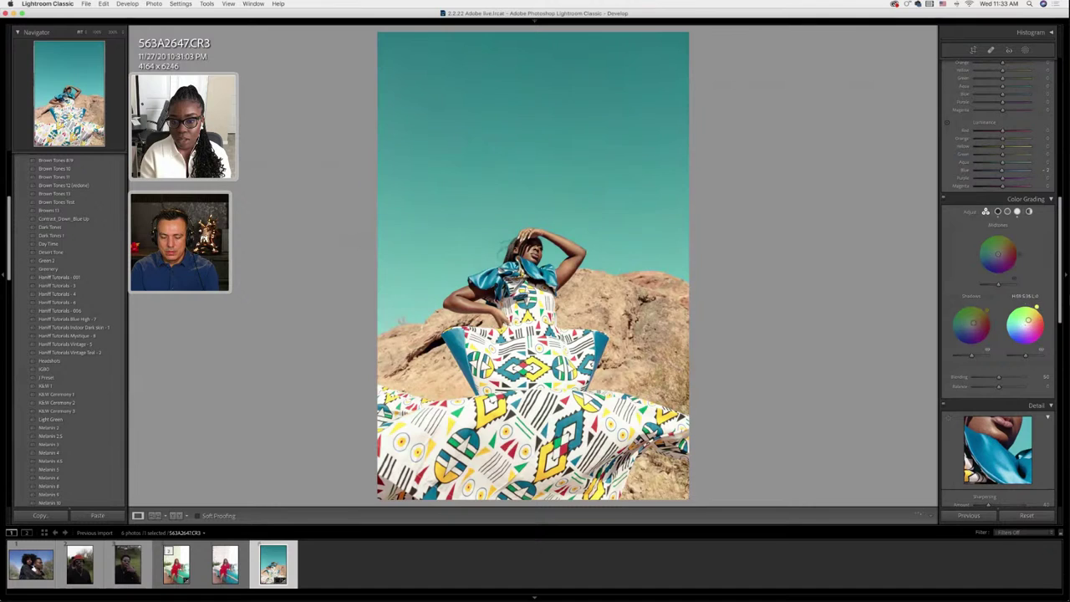
pyautogui.moveTo(1041, 312)
pyautogui.mouseDown()
pyautogui.moveTo(1029, 324)
pyautogui.moveTo(1026, 307)
pyautogui.mouseUp()
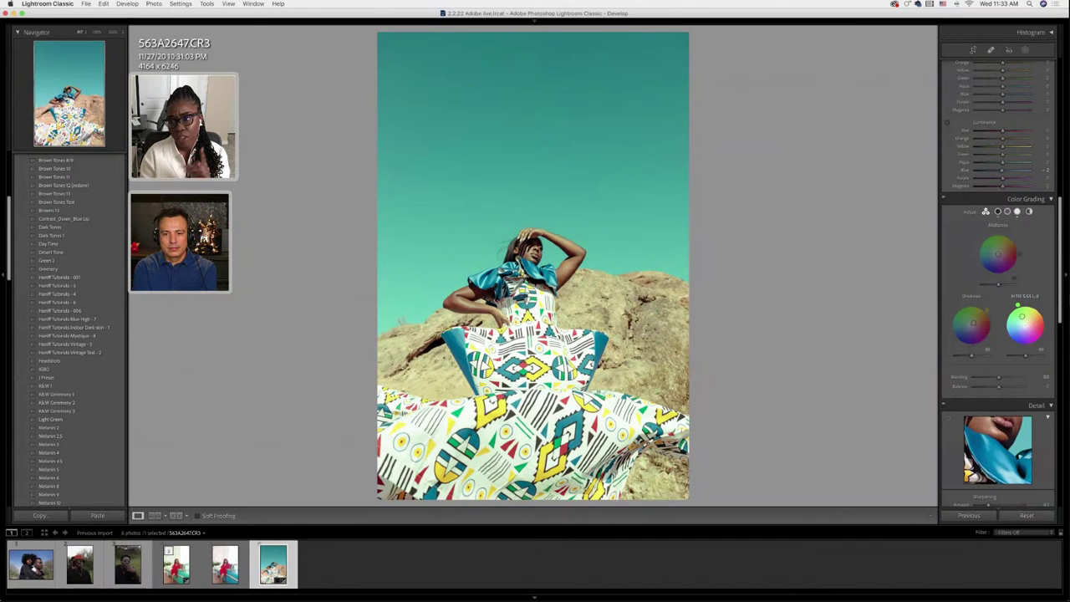
pyautogui.moveTo(1022, 316); pyautogui.dragTo(1045, 318)
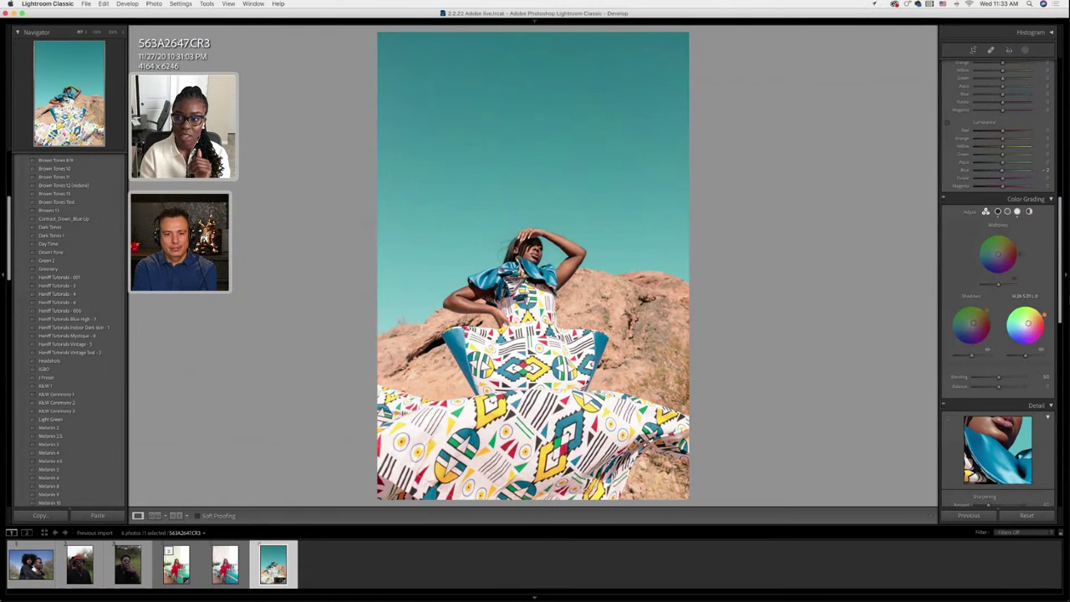
pyautogui.moveTo(1037, 316)
pyautogui.mouseDown()
pyautogui.moveTo(1005, 324)
pyautogui.moveTo(1035, 326)
pyautogui.mouseUp()
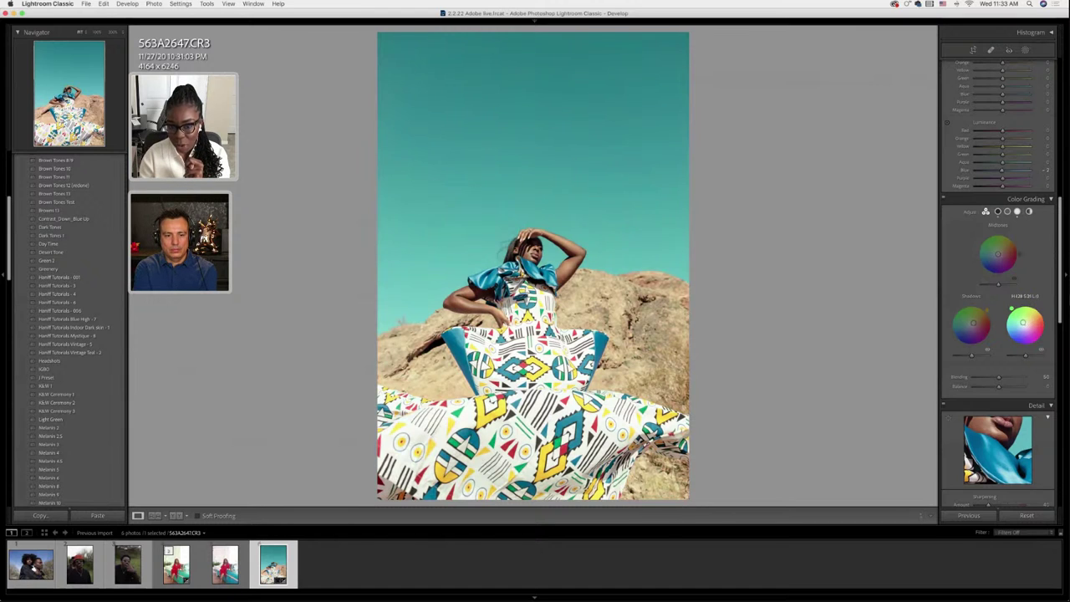
# Nudge the Shadows wheel slightly and check the edit in Before & After at full size
pyautogui.moveTo(1022, 321); pyautogui.dragTo(1027, 318)
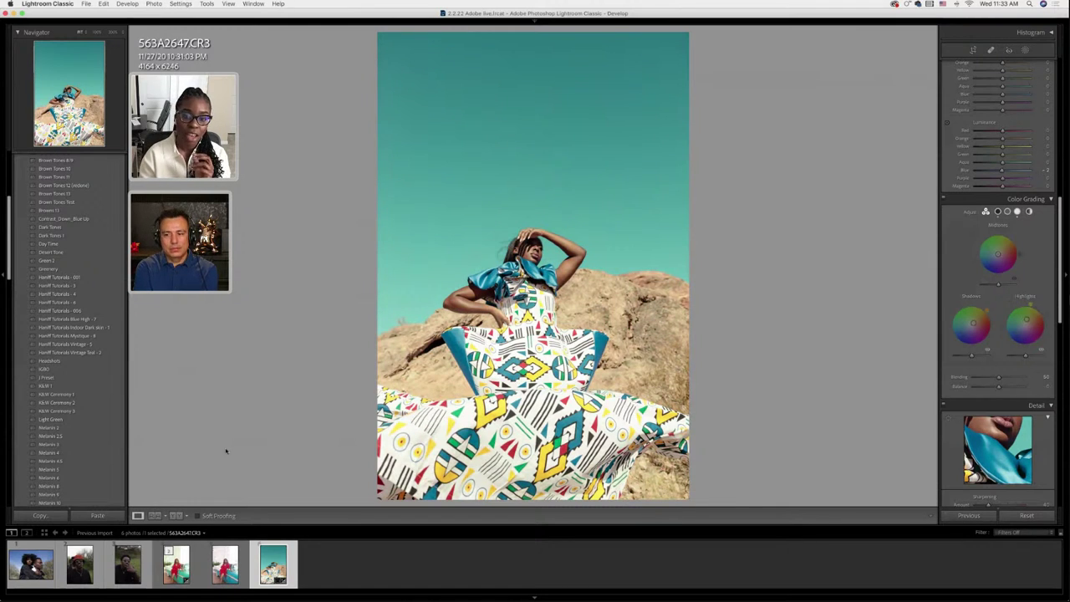
pyautogui.click(176, 516)
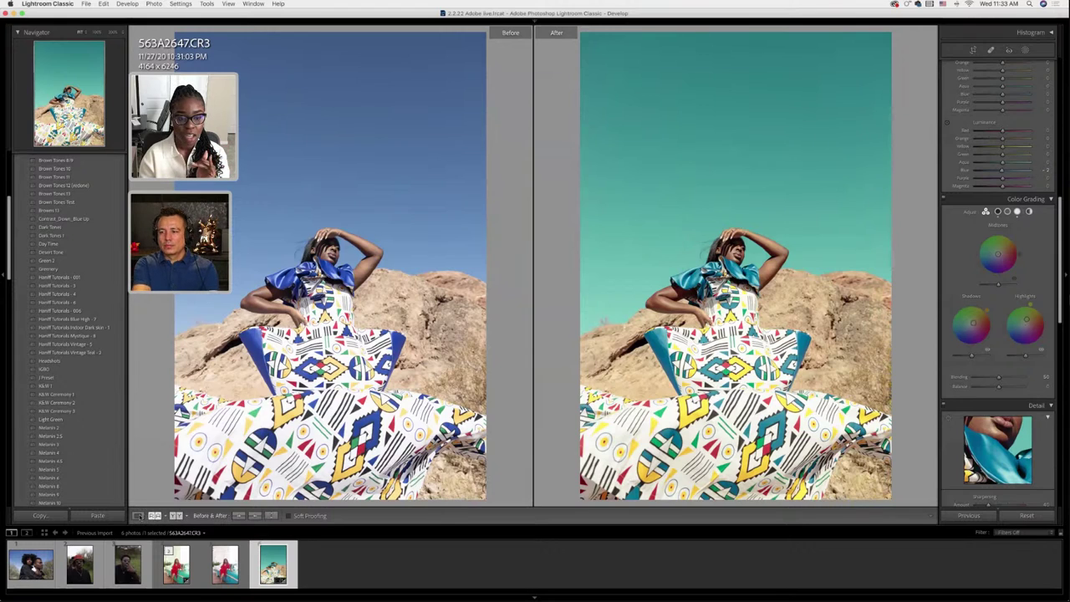
pyautogui.click(341, 284)
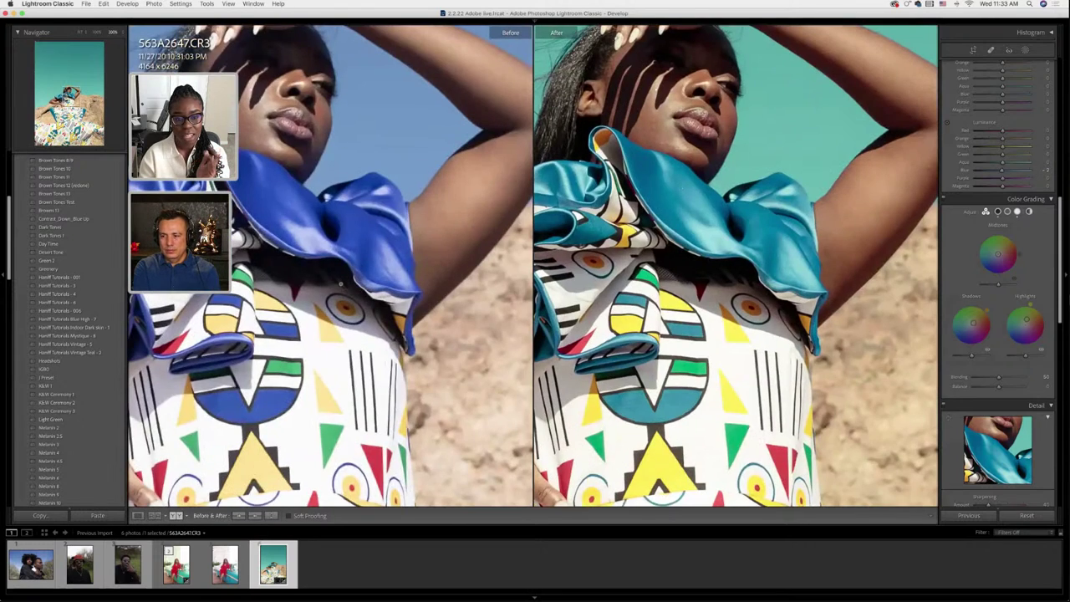
pyautogui.click(340, 284)
# Return to Loupe and send S63A2647.CR3 to Edit in Adobe Photoshop 2020
pyautogui.click(138, 515)
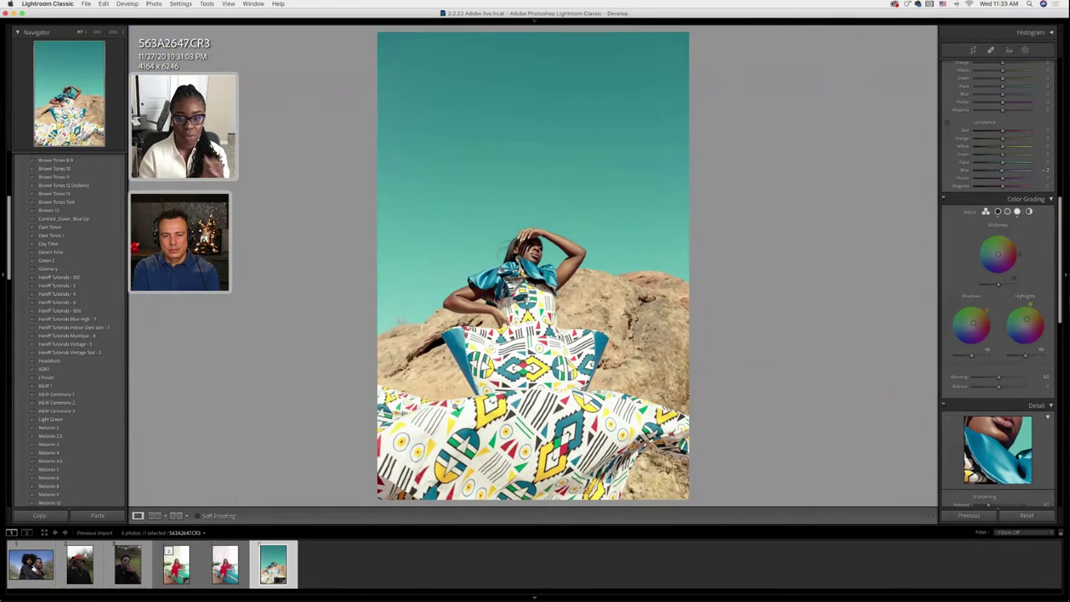
pyautogui.rightClick(519, 277)
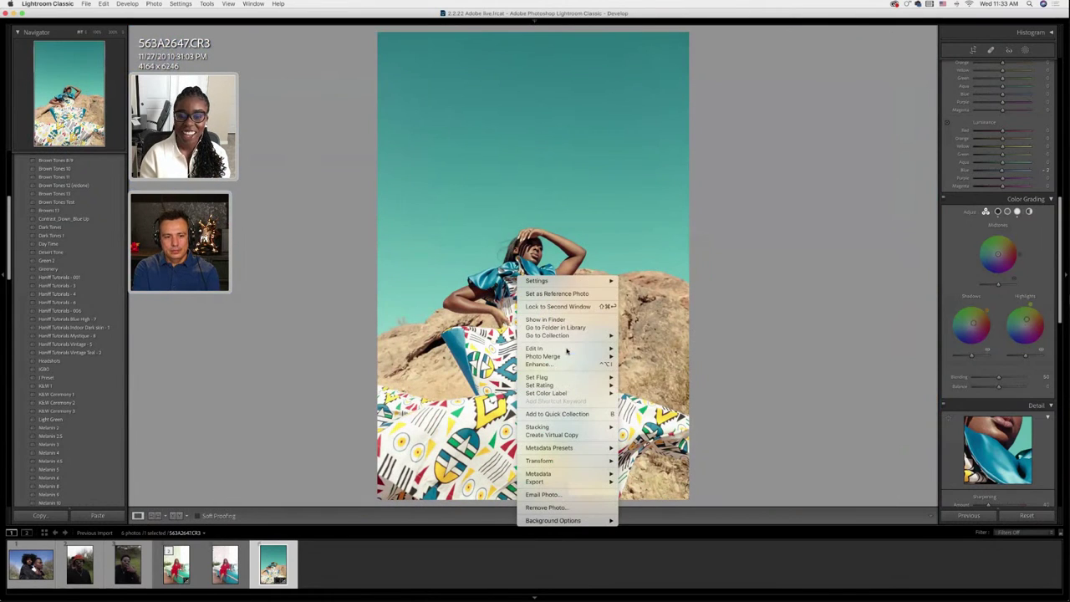
pyautogui.moveTo(585, 347)
pyautogui.click(679, 347)
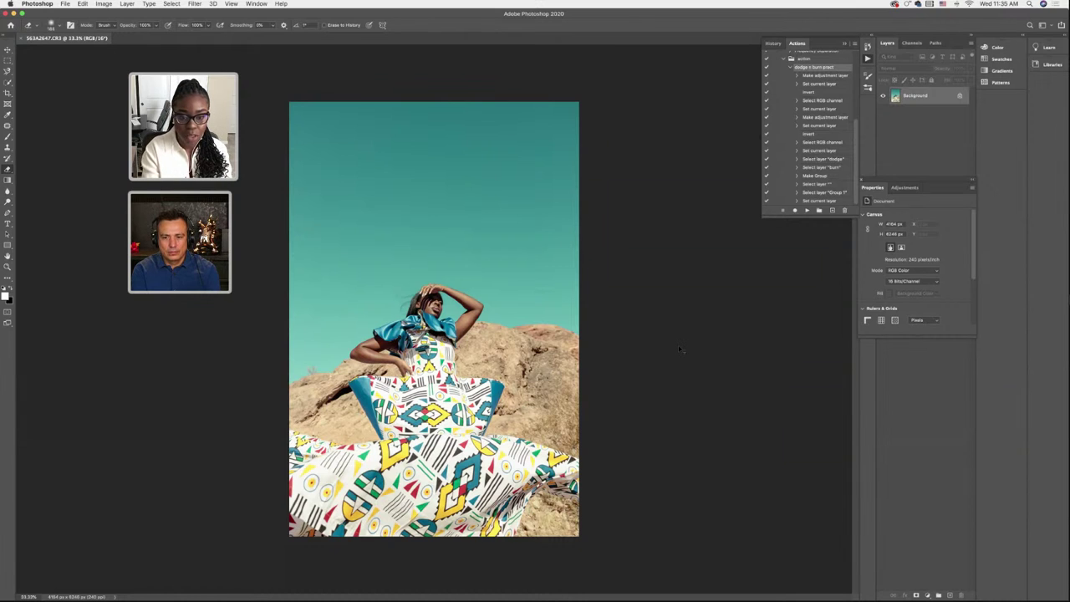
# Duplicate Background into Layer 1 and close the Properties panel
pyautogui.scroll(2, 678, 345)
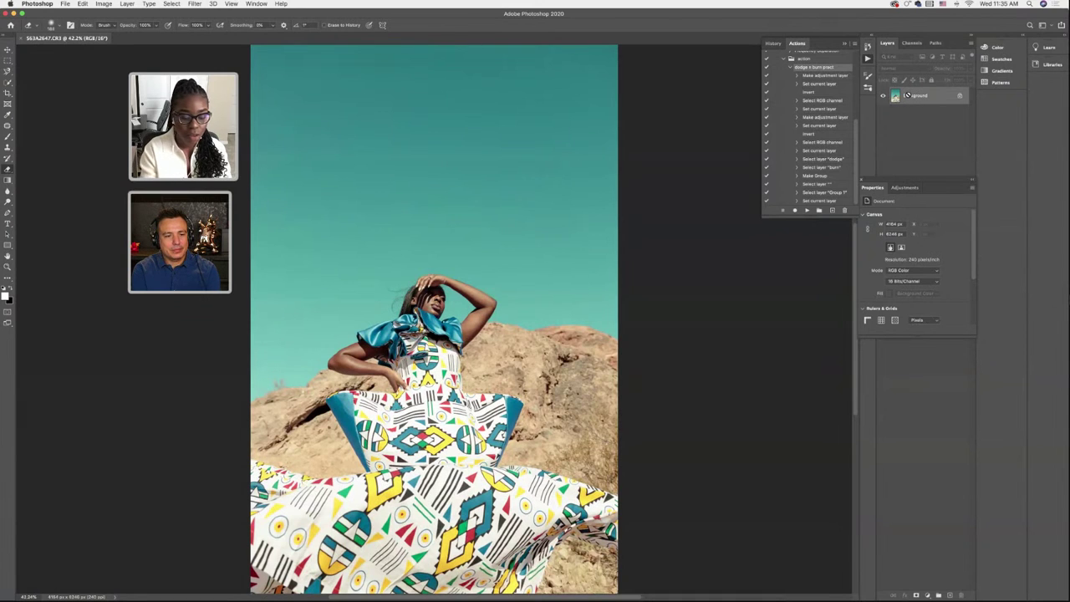
pyautogui.press('super+j')
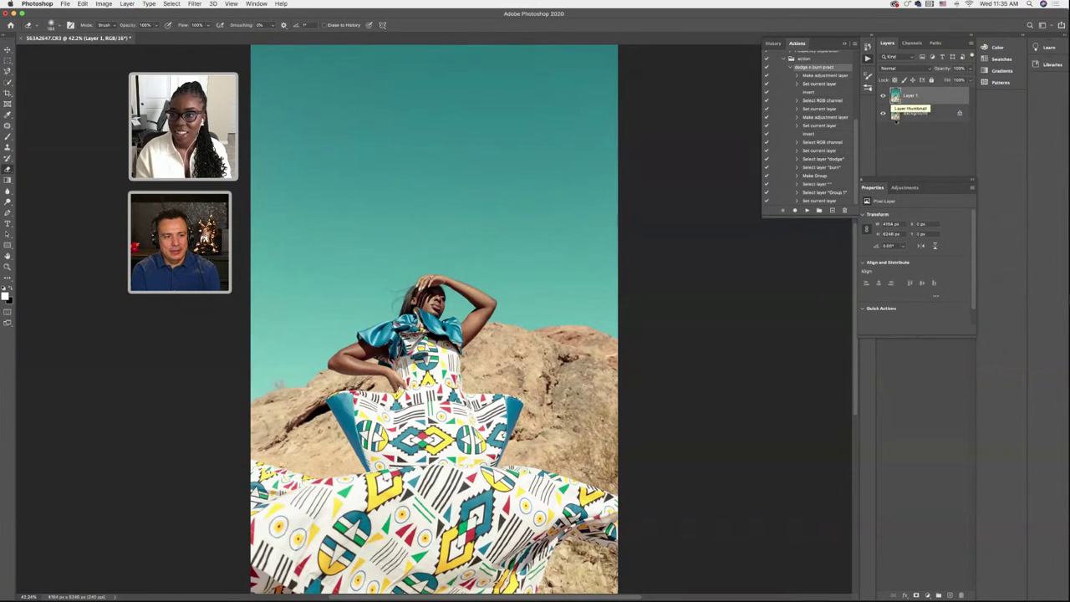
pyautogui.click(862, 181)
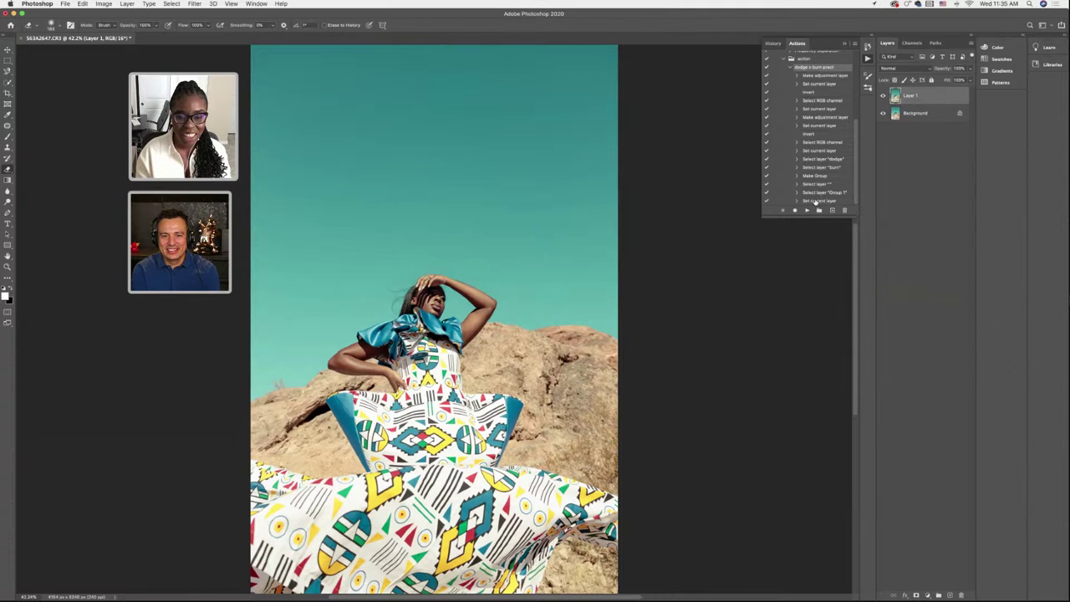
# Play the dodge + burn action, dismiss its alert, and select the dodge layer mask in the d and b group
pyautogui.scroll(3, 821, 97)
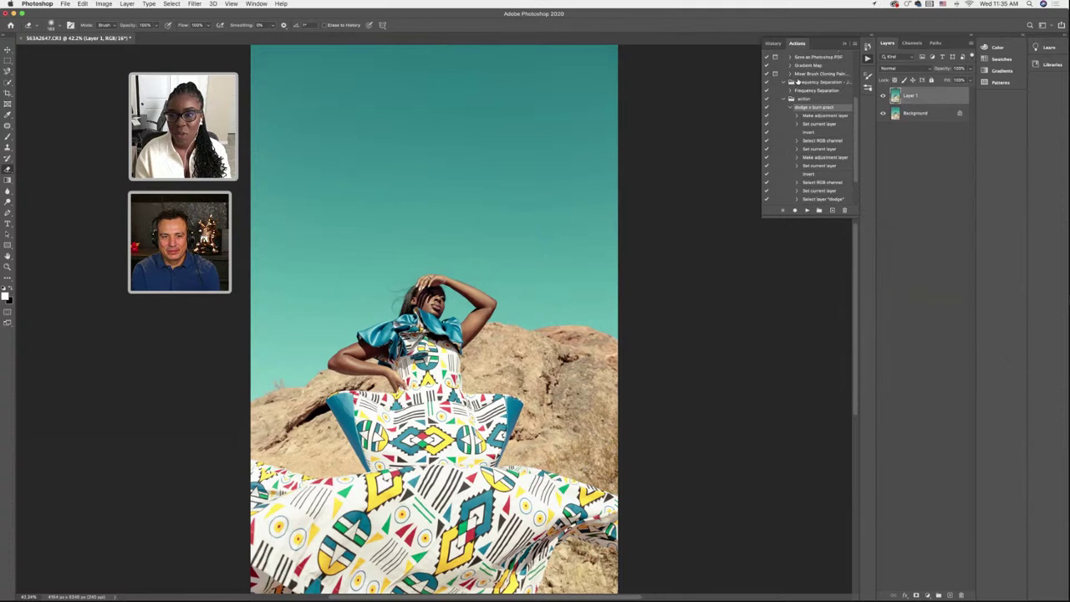
pyautogui.click(806, 210)
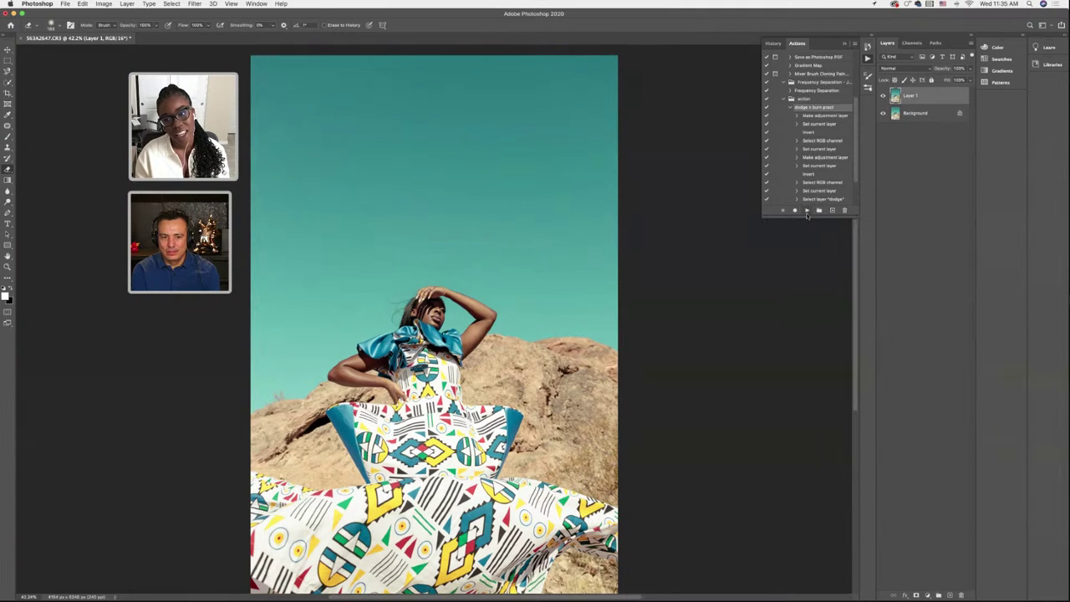
pyautogui.press('Return')
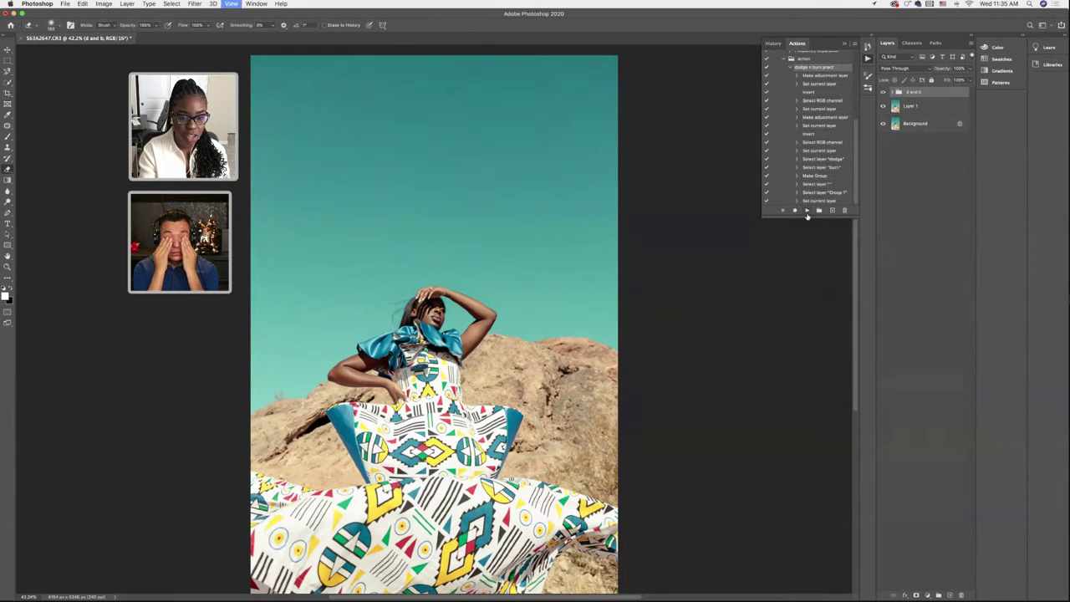
pyautogui.click(891, 92)
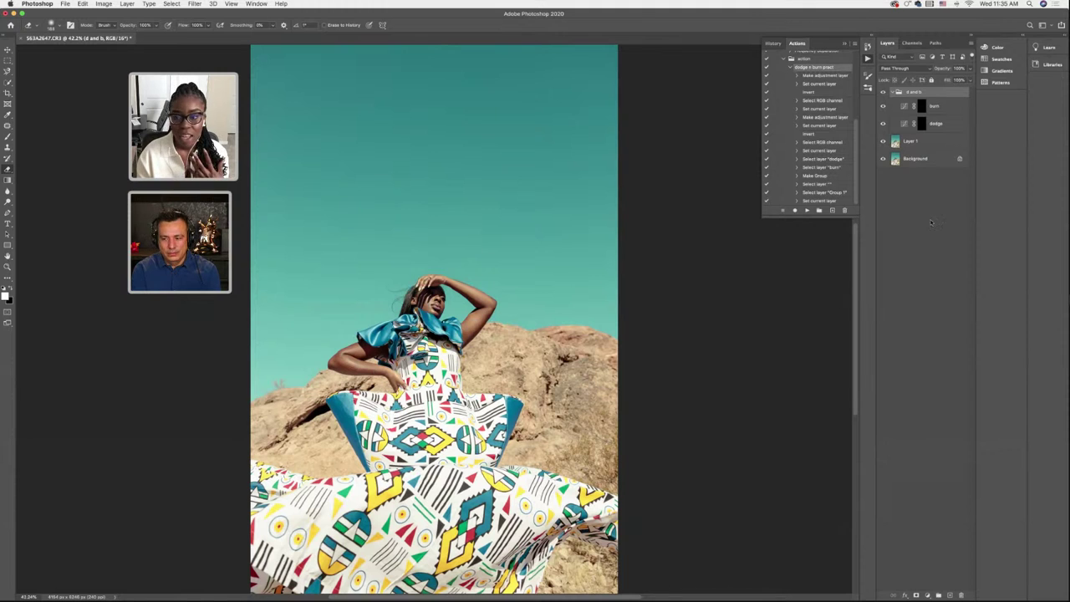
pyautogui.click(921, 123)
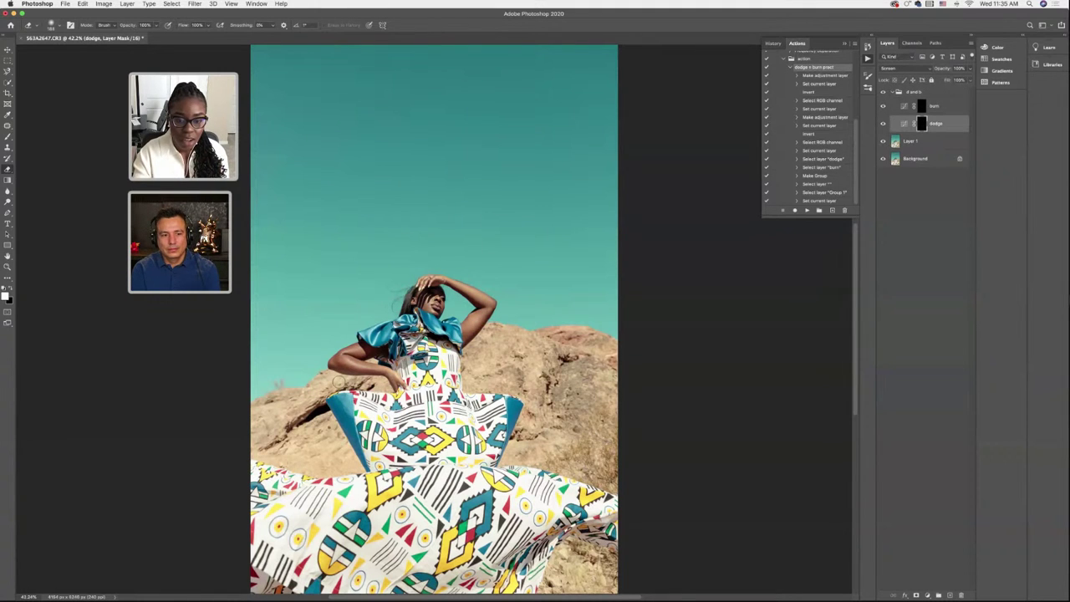
# Zoom in, choose the Brush tool, enter opacity values 40 then 10, and size the brush to 163 px
pyautogui.press('super+plus')
pyautogui.press('super+plus')
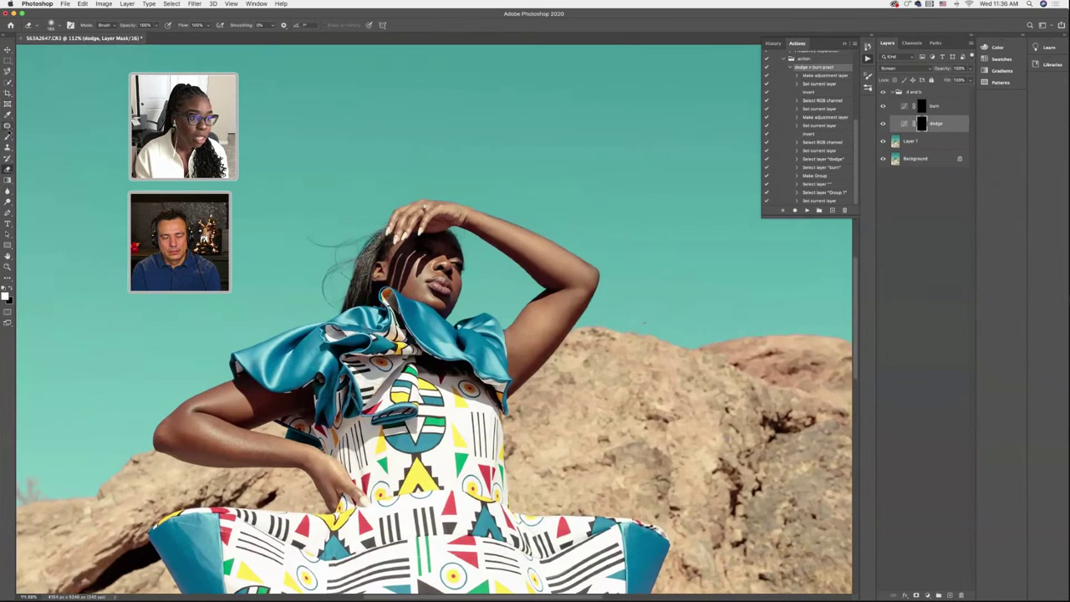
pyautogui.click(8, 136)
pyautogui.click(177, 26)
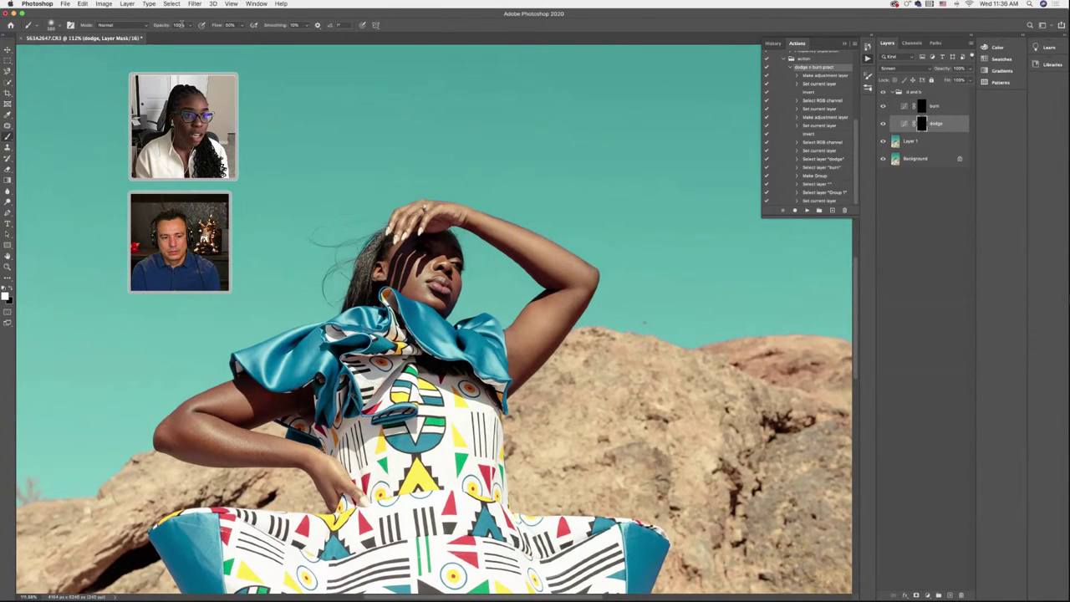
pyautogui.write('40')
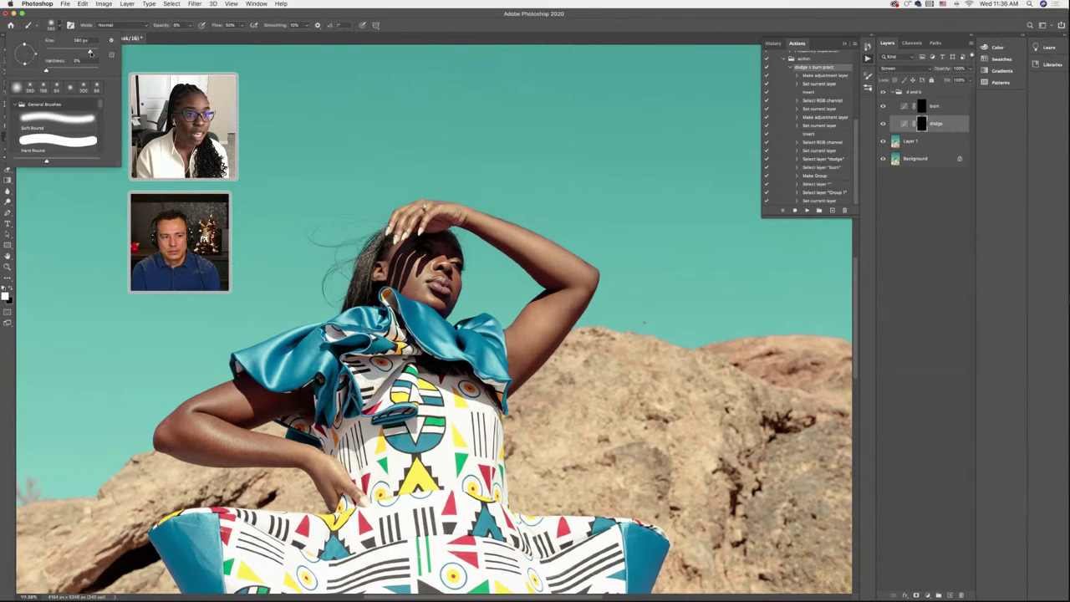
pyautogui.moveTo(89, 51); pyautogui.dragTo(89, 51)
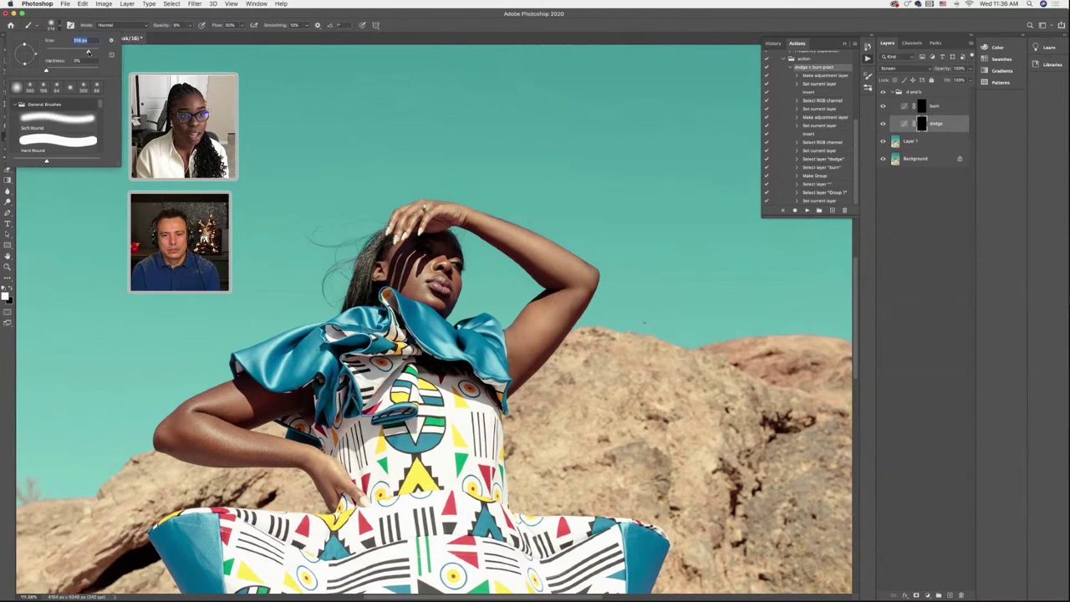
pyautogui.click(174, 25)
pyautogui.write('10')
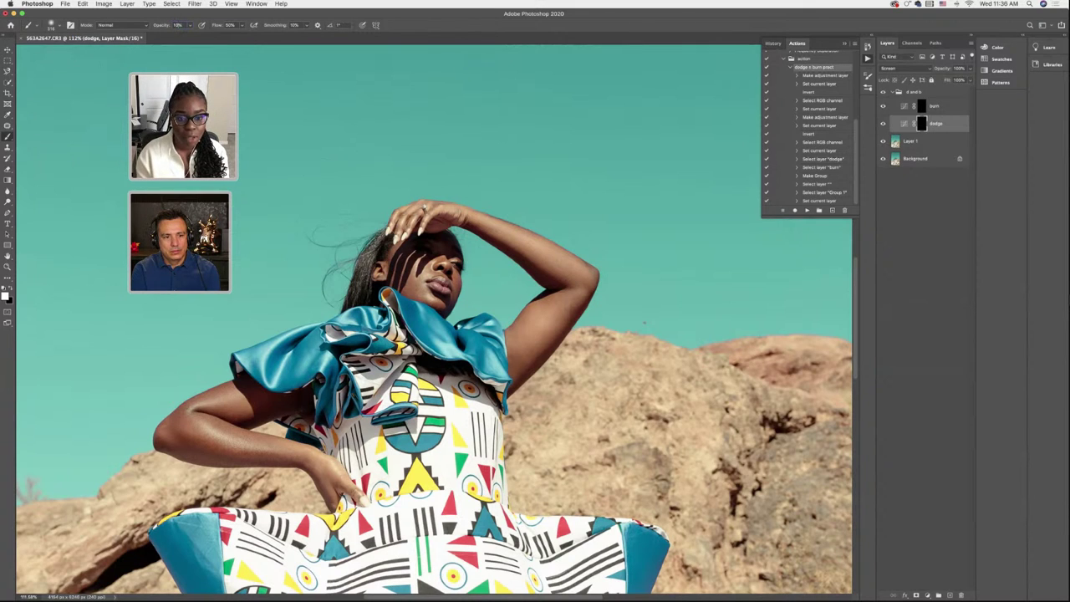
pyautogui.click(58, 25)
pyautogui.moveTo(90, 52); pyautogui.dragTo(78, 52)
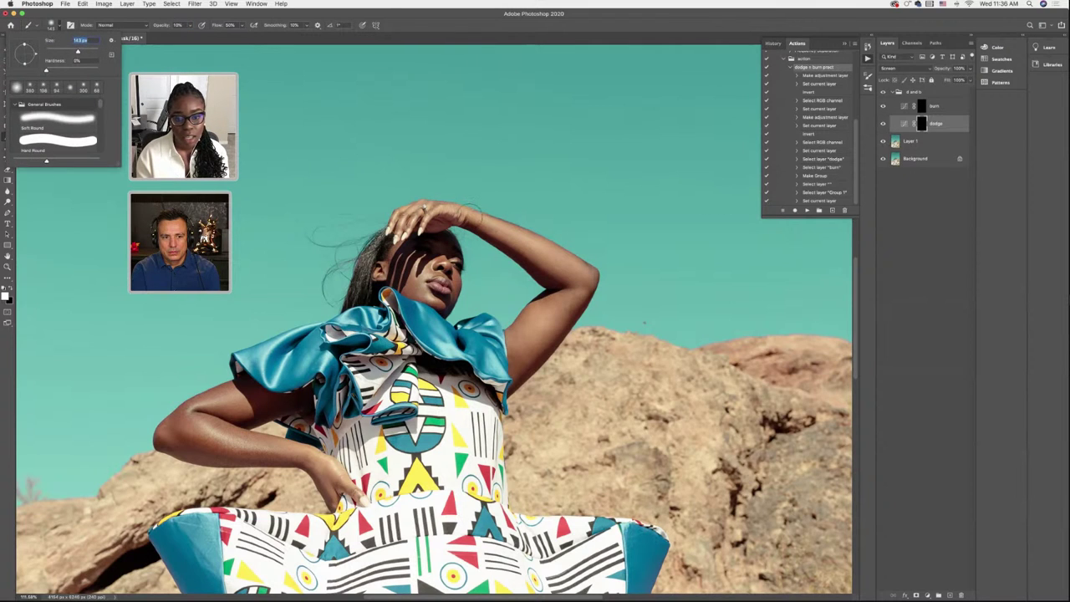
pyautogui.press('Return')
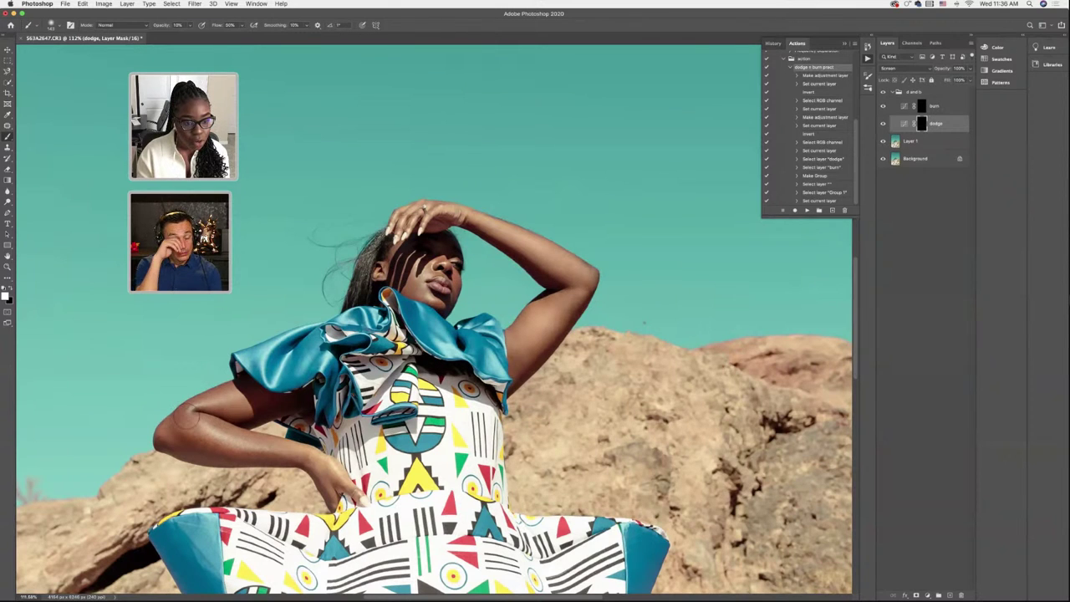
# Set the soft round brush's flow to 50% and recheck its size and hardness settings
pyautogui.hscroll(2, 436, 384)
pyautogui.scroll(-1, 436, 383)
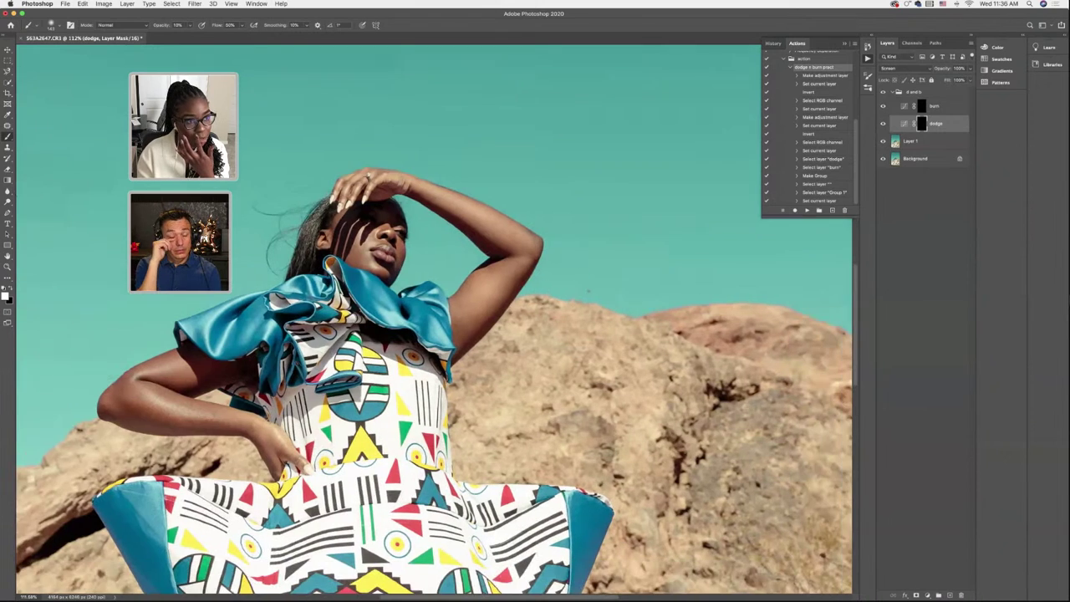
pyautogui.click(51, 25)
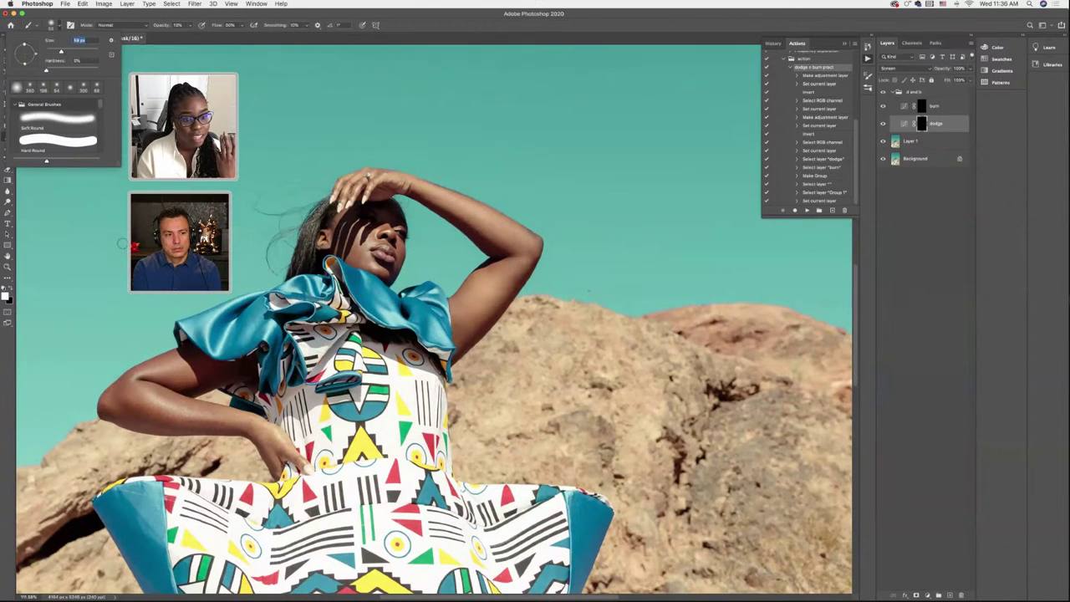
pyautogui.press('Return')
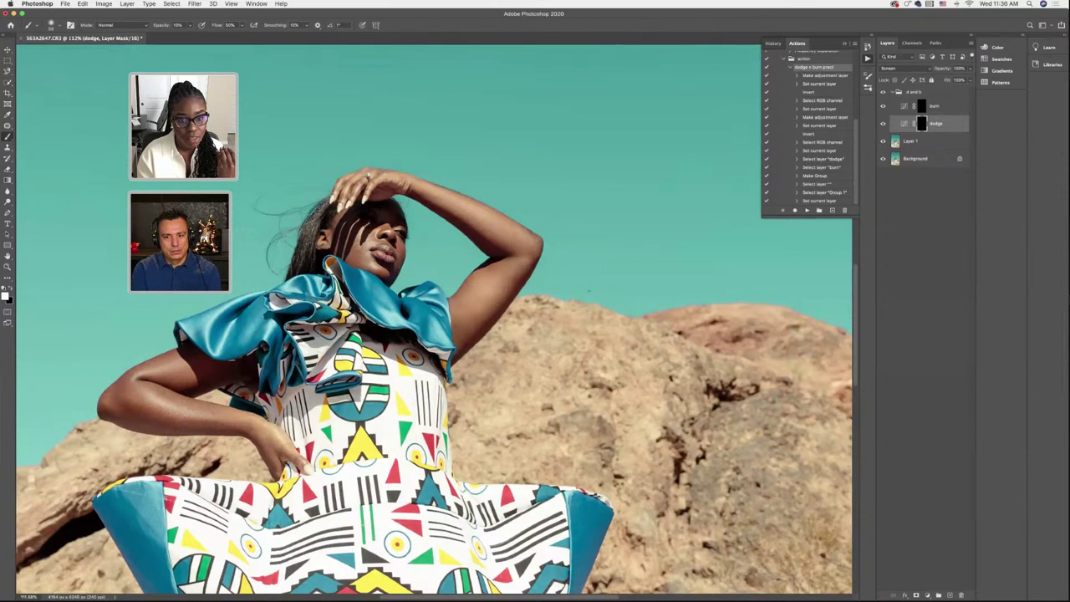
pyautogui.hotkey('shift', '5')
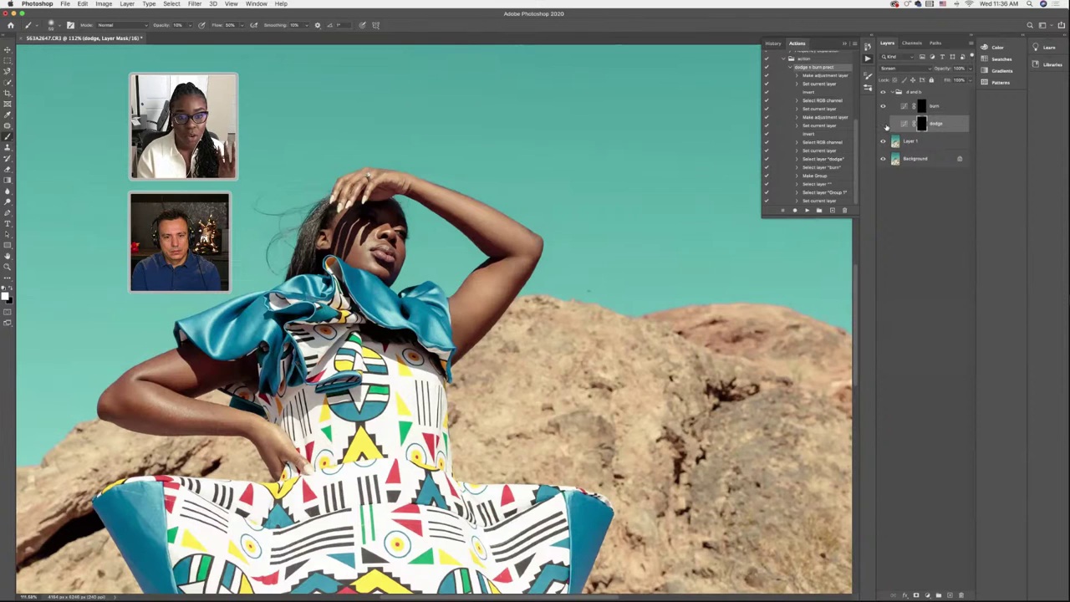
pyautogui.scroll(1, 185, 309)
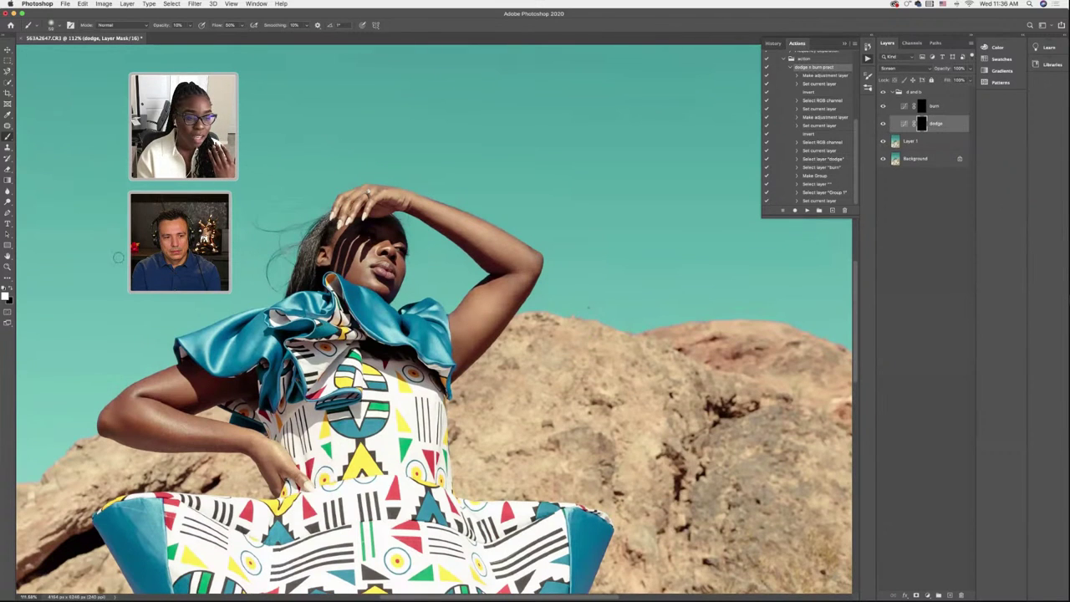
pyautogui.click(51, 26)
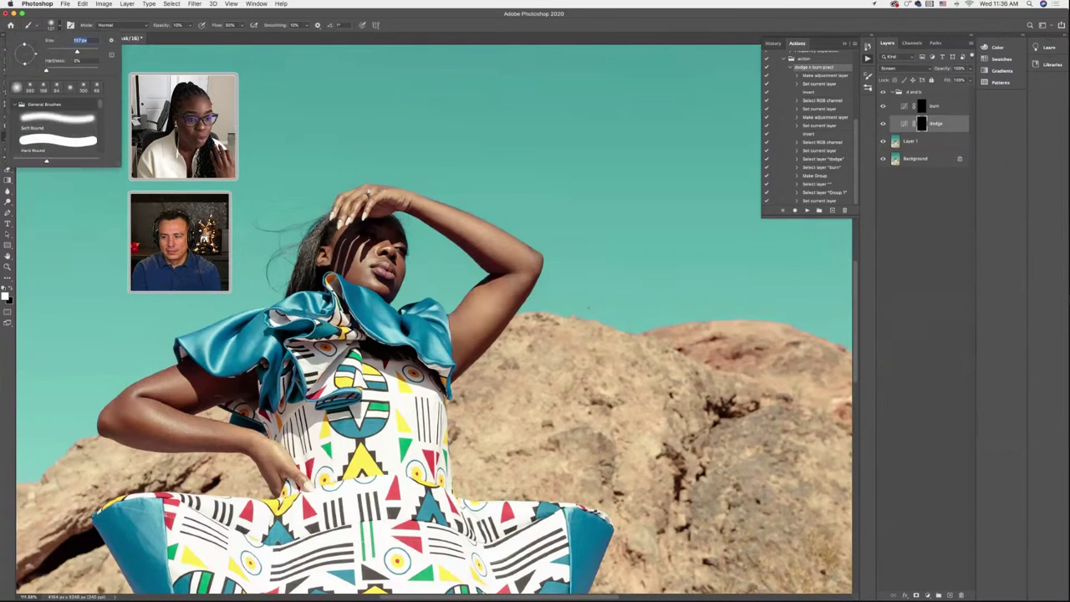
pyautogui.scroll(1, 219, 416)
pyautogui.click(167, 395)
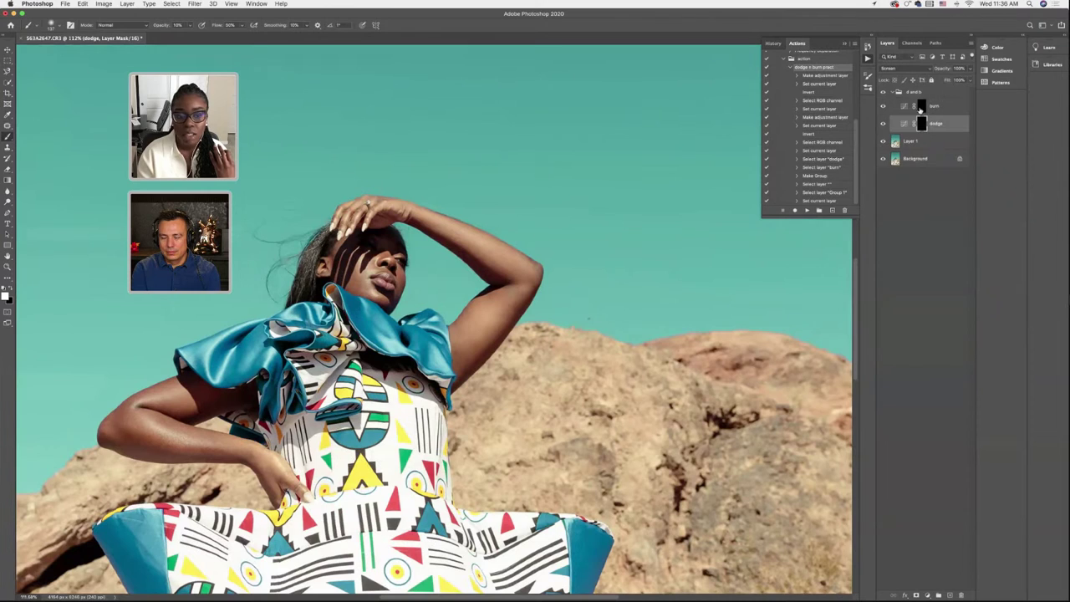
# Select the burn layer, fit the photo on screen, and collapse the d and b group
pyautogui.click(937, 107)
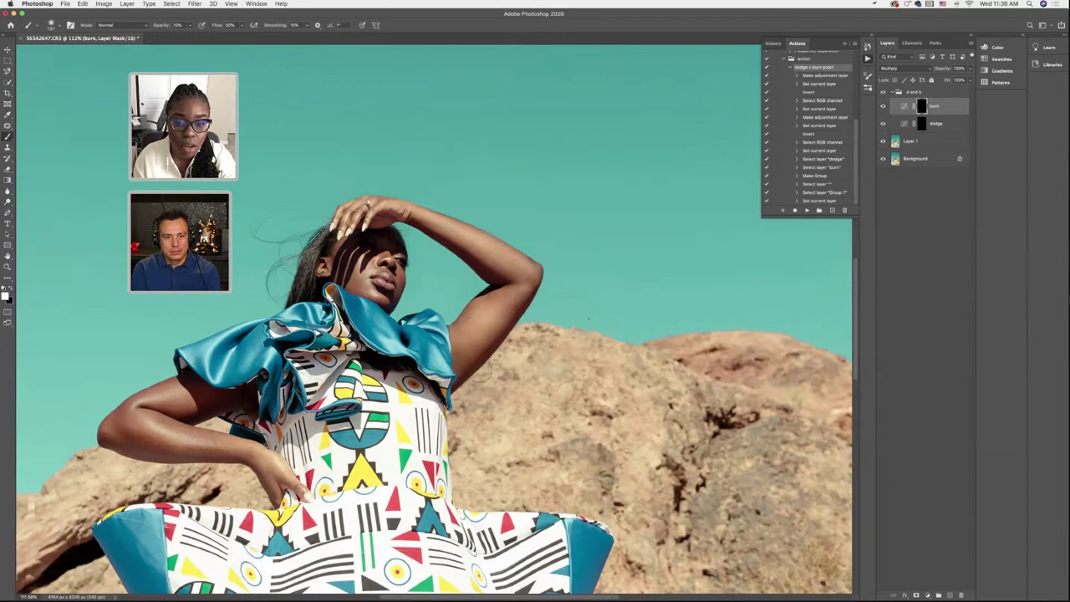
pyautogui.press('super+0')
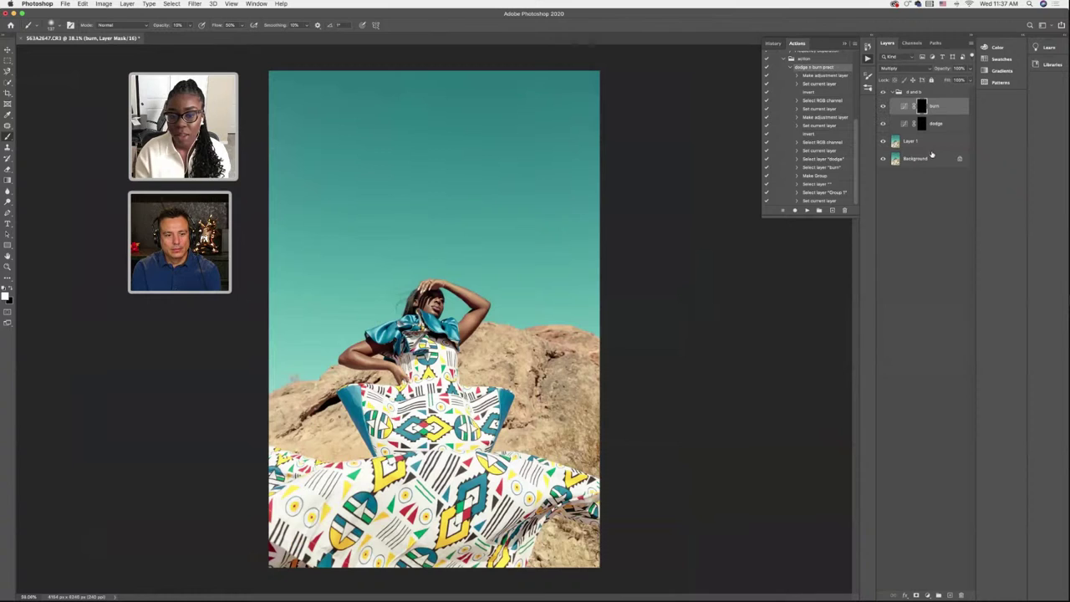
pyautogui.click(888, 93)
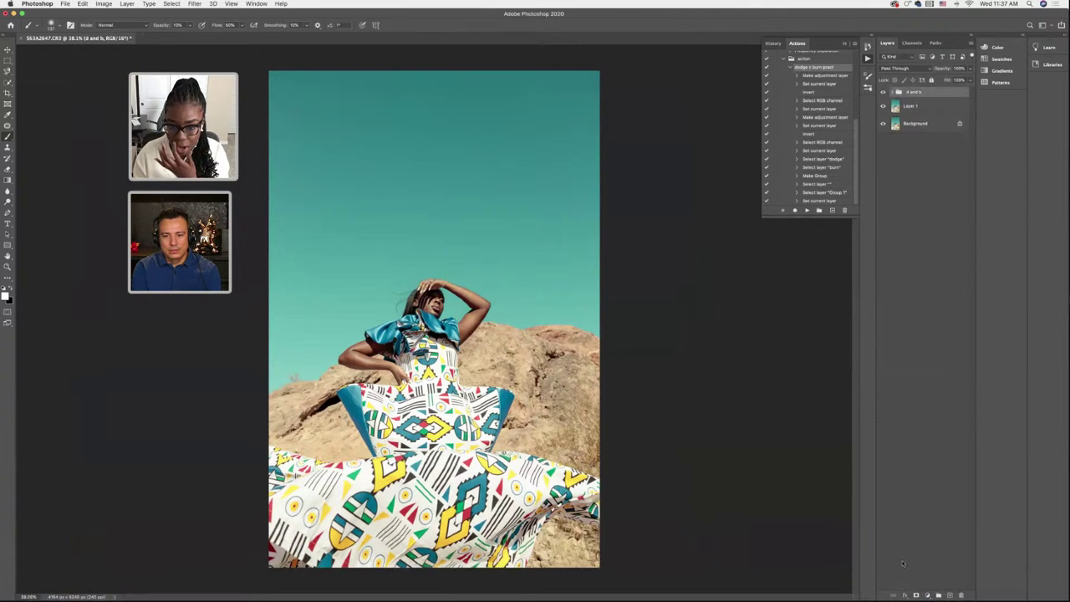
# Add a Selective Color adjustment layer with Colors kept on Reds
pyautogui.click(926, 595)
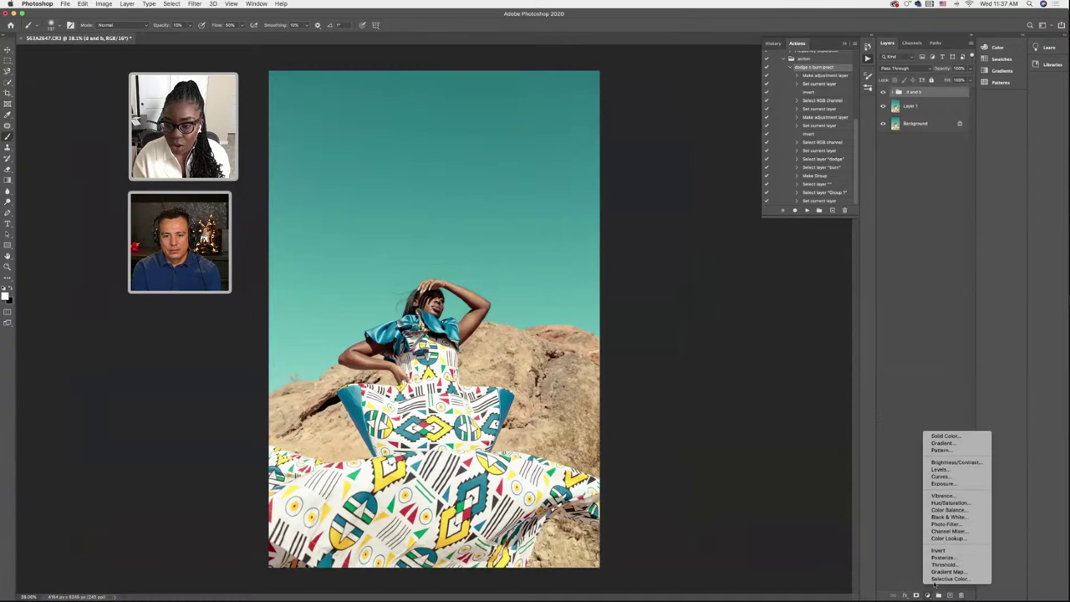
pyautogui.click(935, 579)
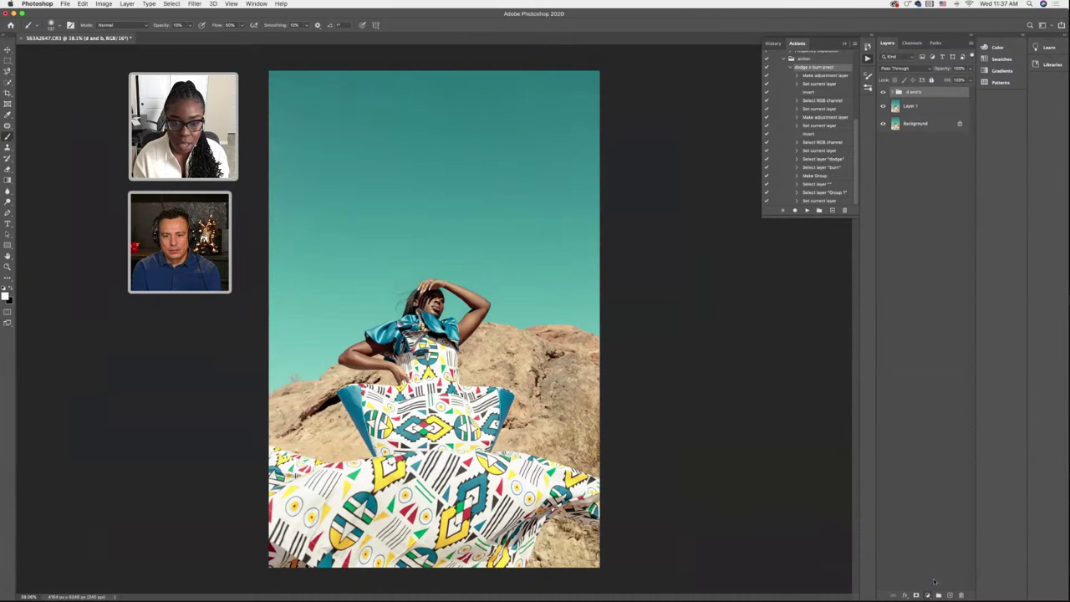
pyautogui.click(903, 226)
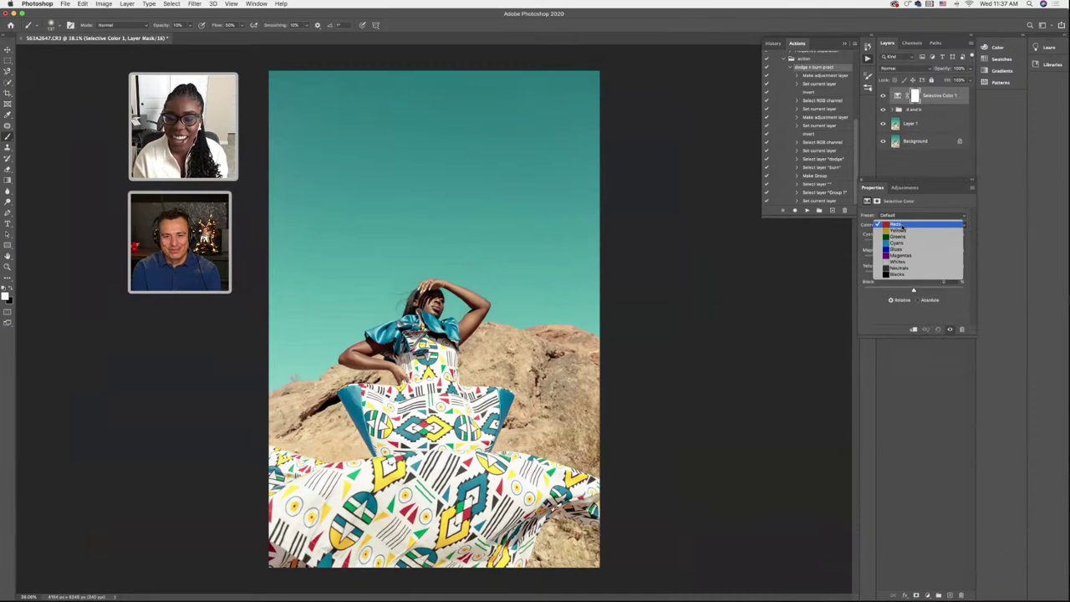
pyautogui.click(901, 226)
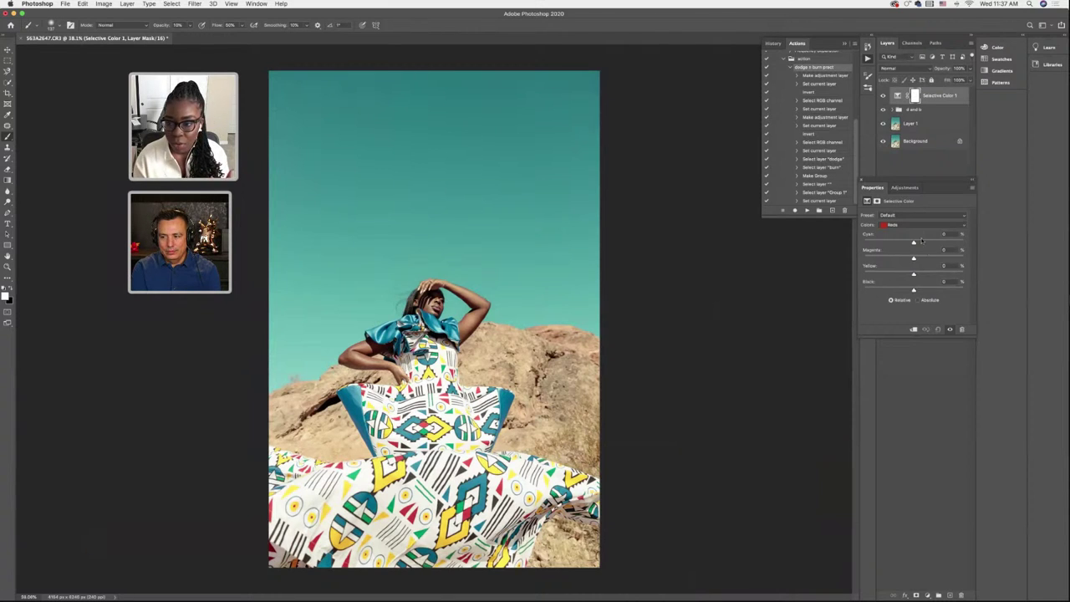
# Settle Cyan in the Reds at about -4 after trying -15, then select the value field
pyautogui.moveTo(914, 243); pyautogui.dragTo(915, 243)
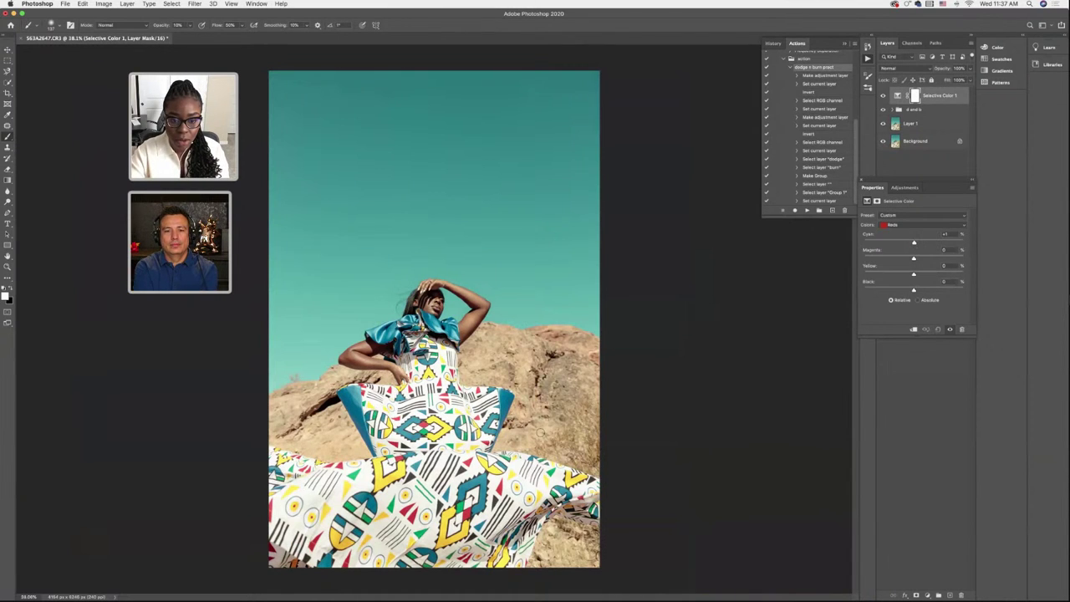
pyautogui.scroll(1, 544, 433)
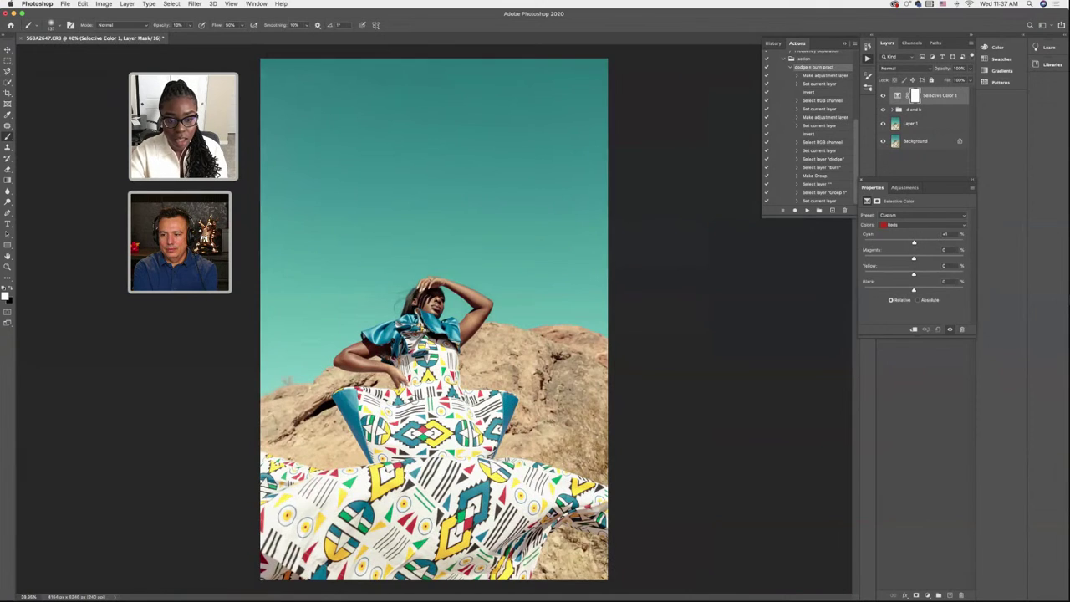
pyautogui.scroll(5, 440, 327)
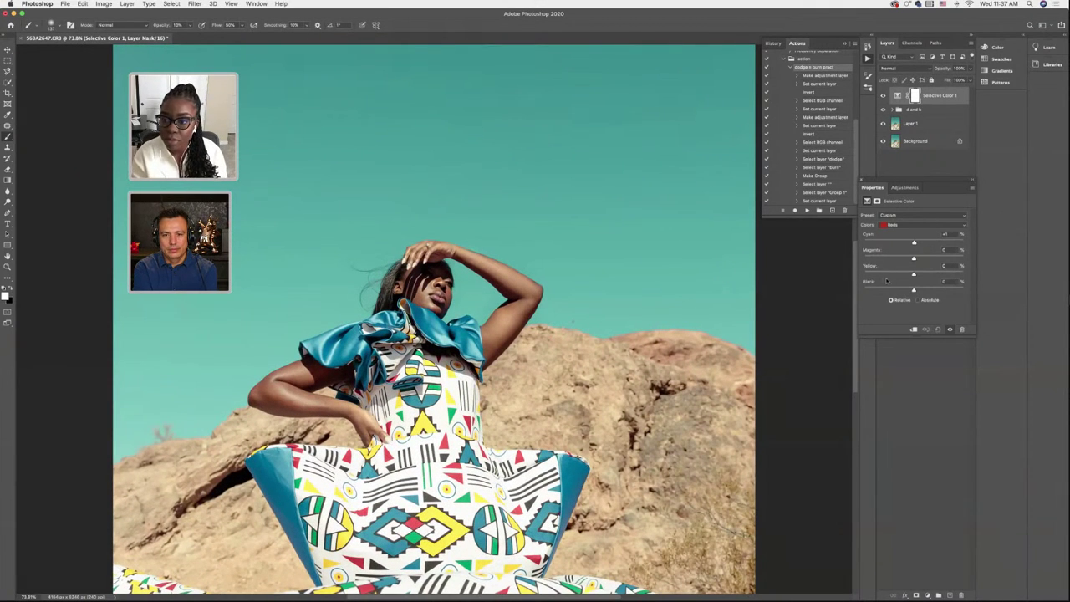
pyautogui.moveTo(913, 245); pyautogui.dragTo(917, 244)
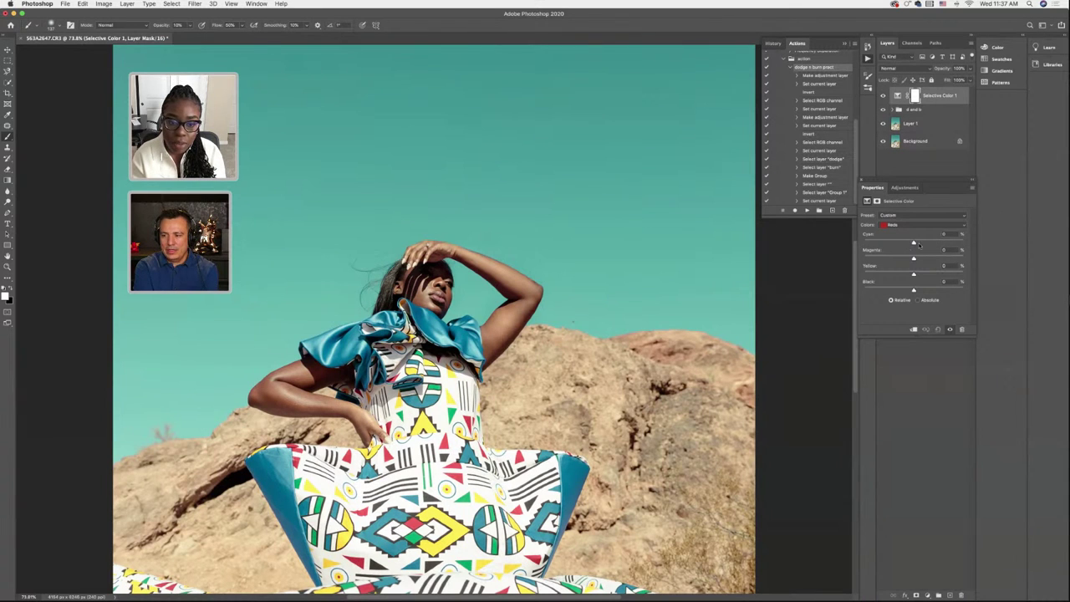
pyautogui.click(909, 245)
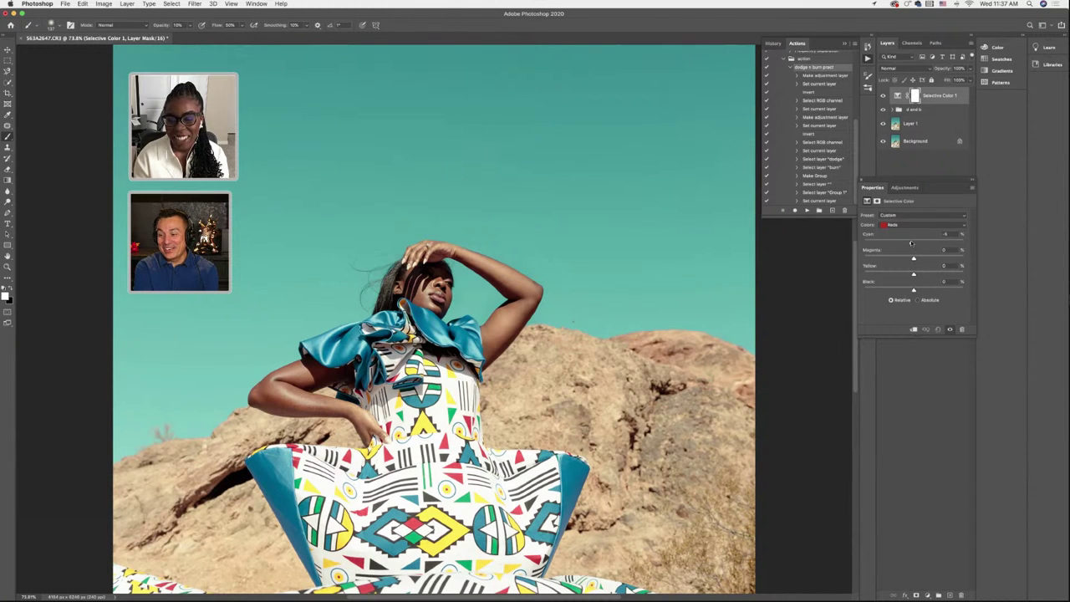
pyautogui.click(907, 242)
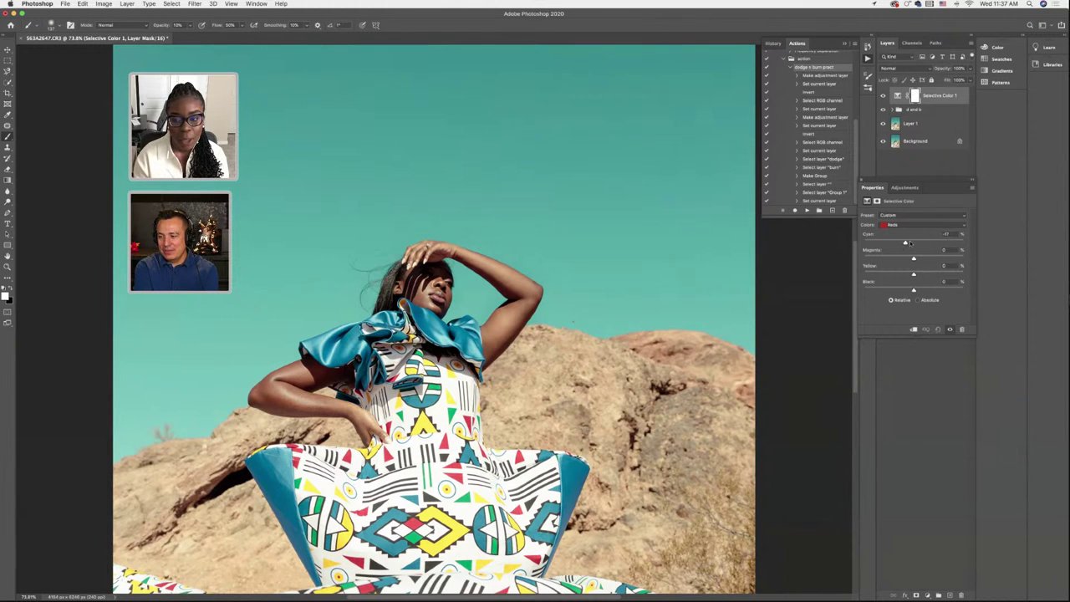
pyautogui.click(910, 243)
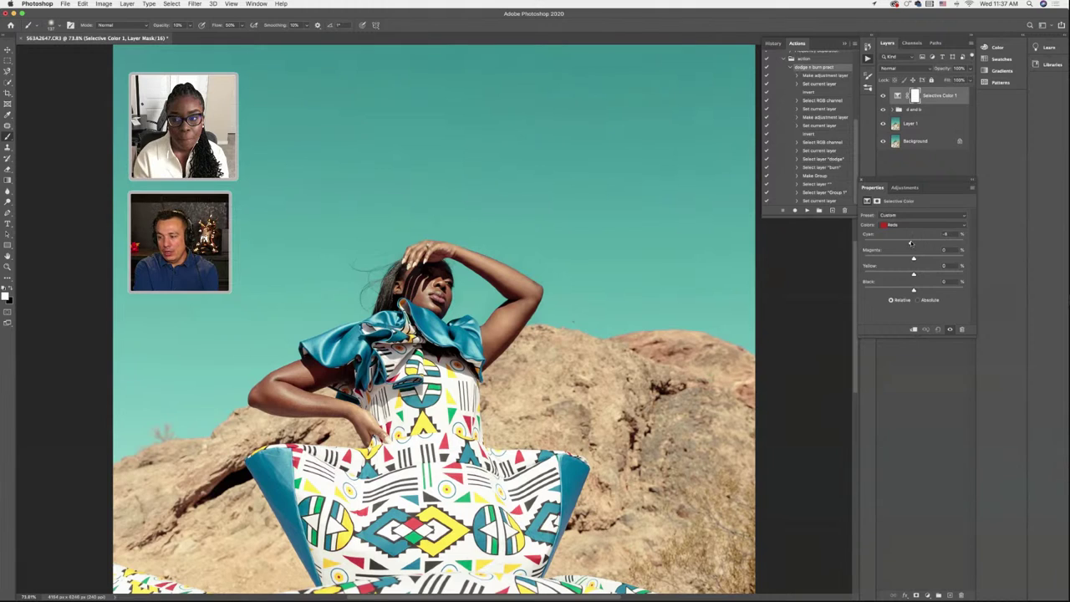
pyautogui.moveTo(951, 234); pyautogui.dragTo(938, 234)
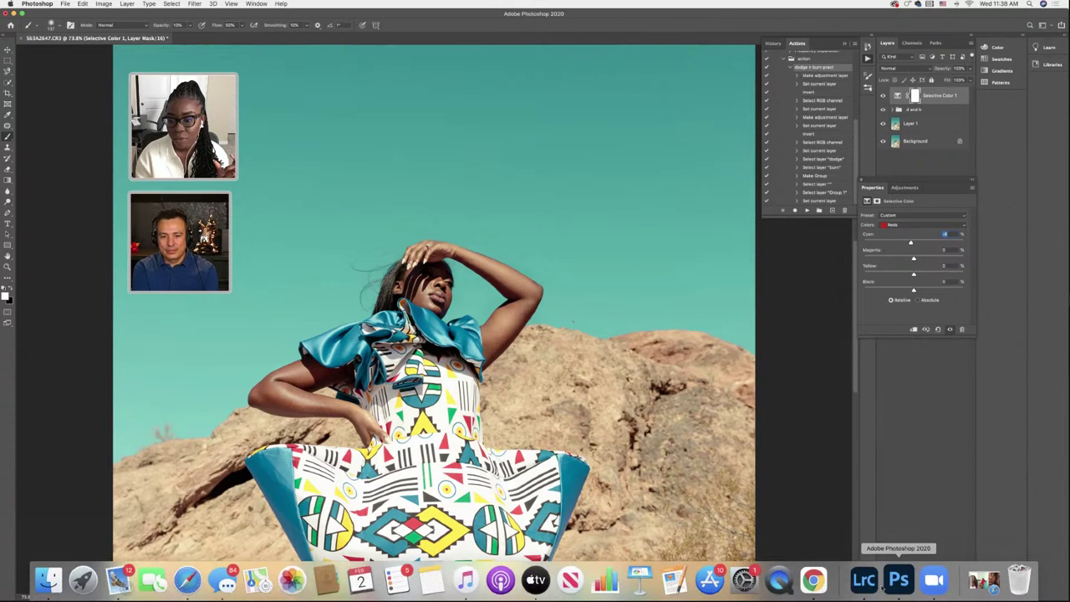
pyautogui.click(862, 581)
pyautogui.scroll(1, 1024, 351)
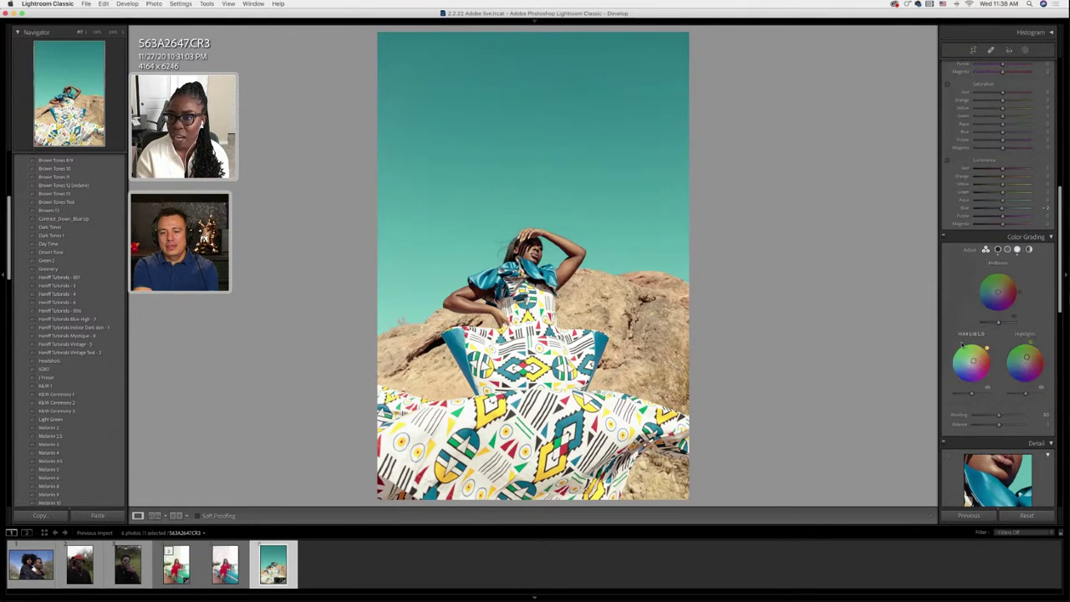
pyautogui.click(11, 13)
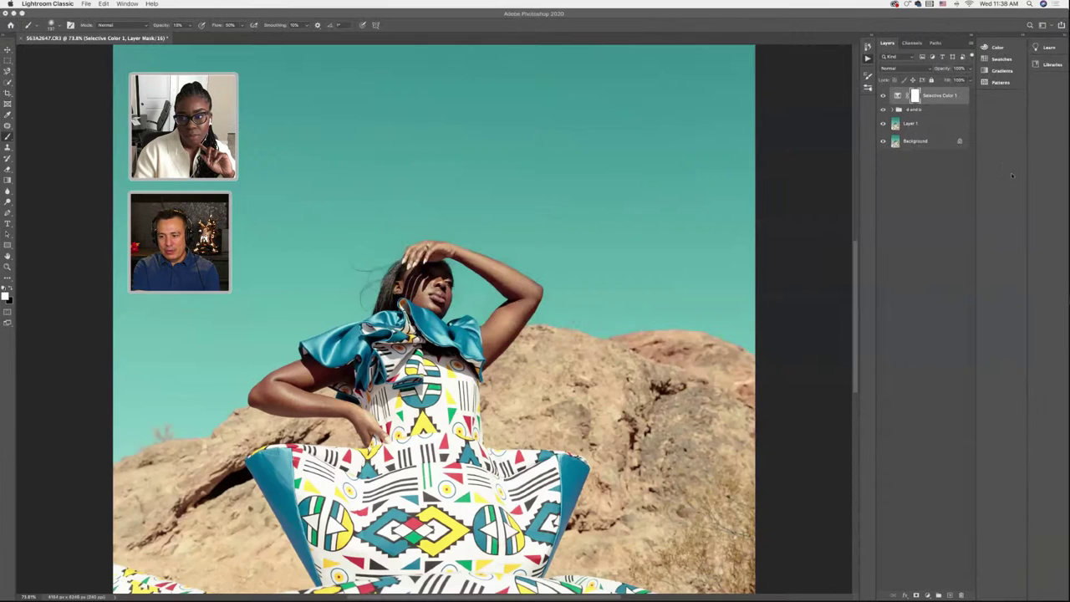
# Bring Photoshop back to the front with the Selective Color 1 Reds settings showing
pyautogui.click(898, 97)
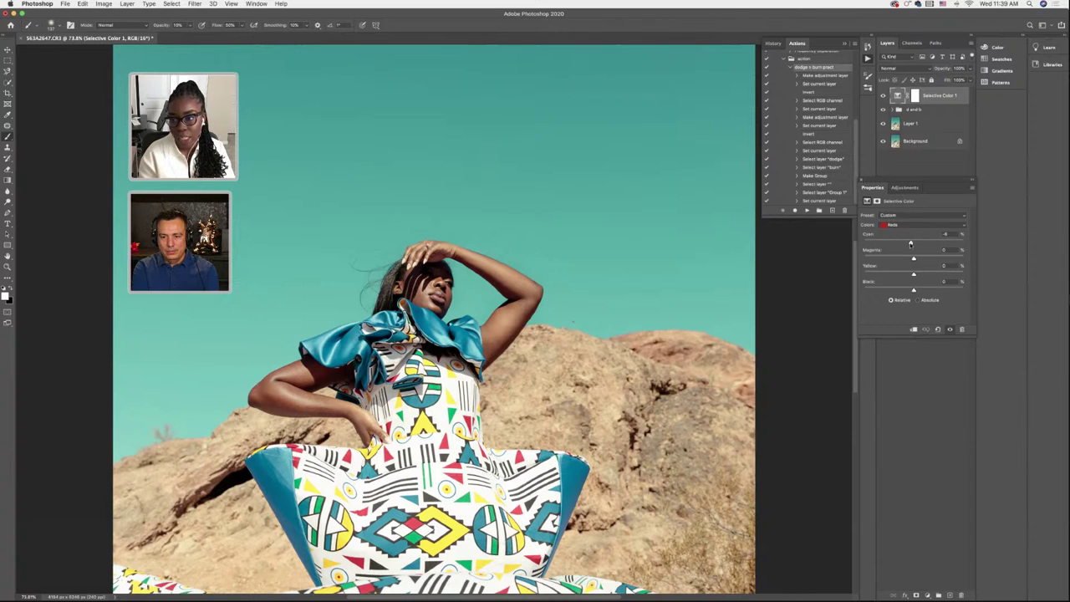
# Tune Selective Color 1's Reds: Cyan far down, Magenta lowered, Yellow near +2%, a touch of Black
pyautogui.moveTo(911, 242)
pyautogui.mouseDown()
pyautogui.moveTo(896, 243)
pyautogui.moveTo(908, 259)
pyautogui.mouseUp()
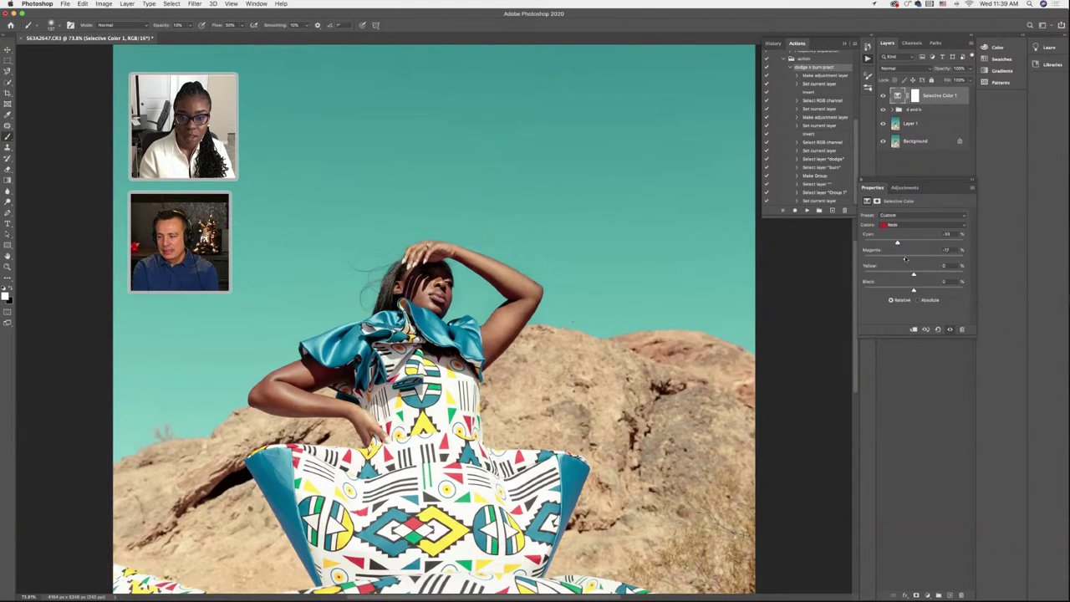
pyautogui.moveTo(913, 275); pyautogui.dragTo(919, 275)
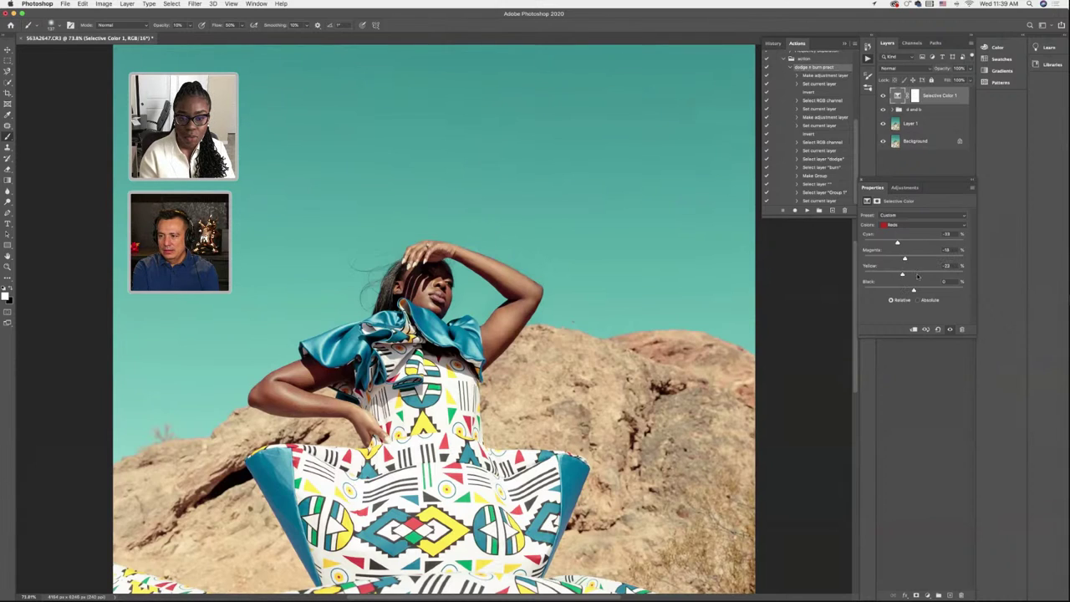
pyautogui.moveTo(916, 275); pyautogui.dragTo(916, 275)
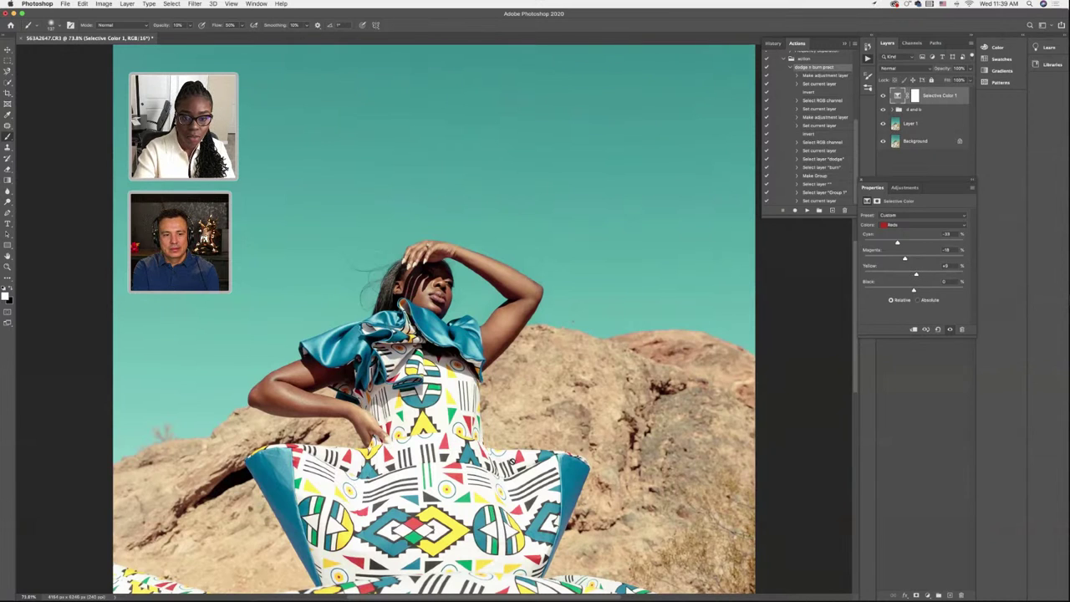
pyautogui.scroll(-5, 657, 285)
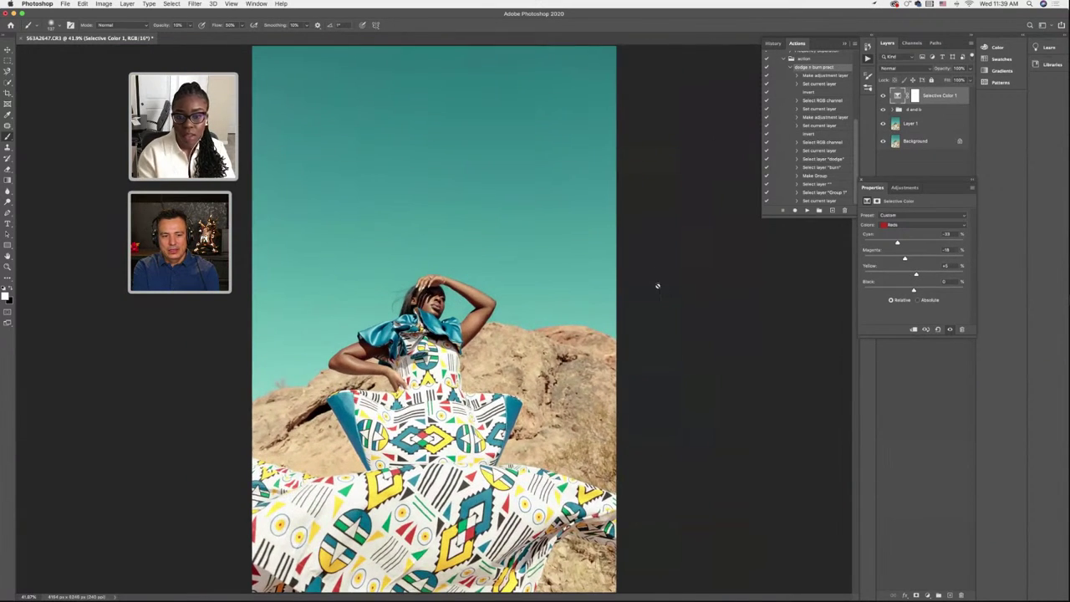
pyautogui.moveTo(916, 291); pyautogui.dragTo(913, 290)
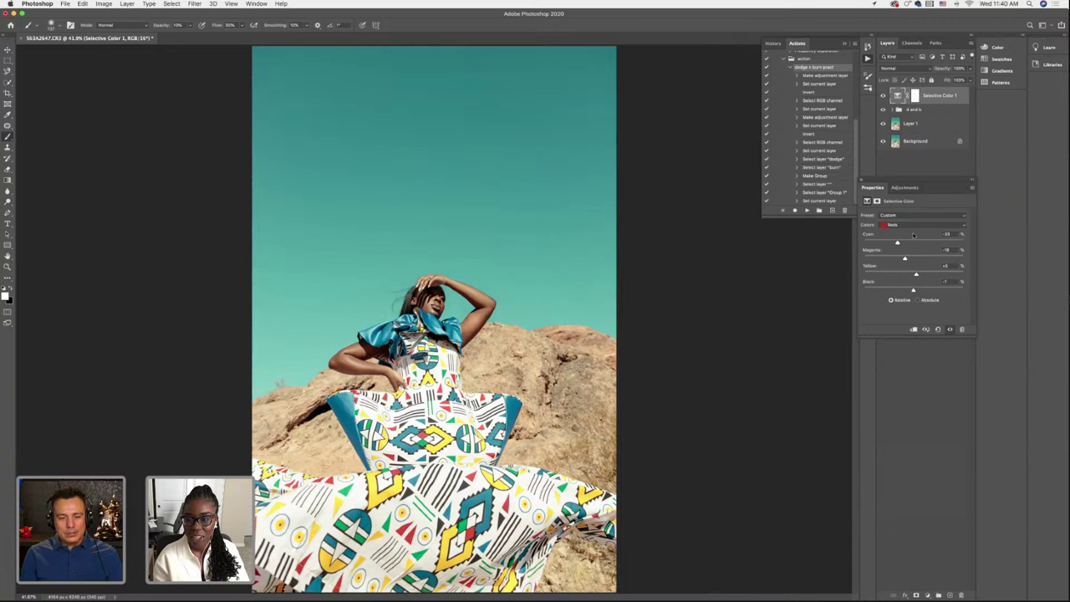
pyautogui.moveTo(916, 274); pyautogui.dragTo(914, 276)
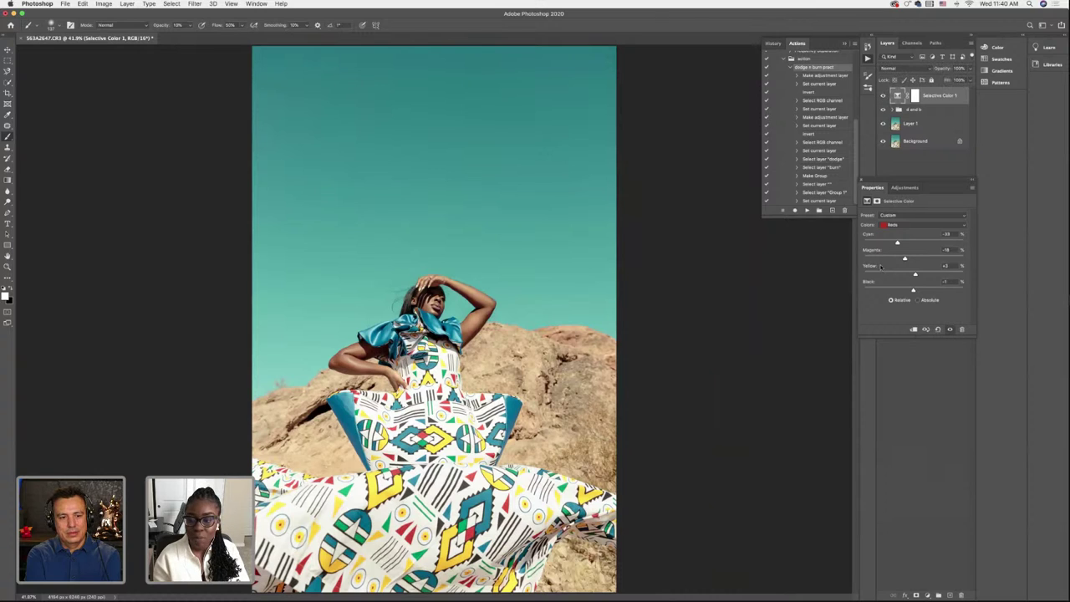
pyautogui.click(916, 226)
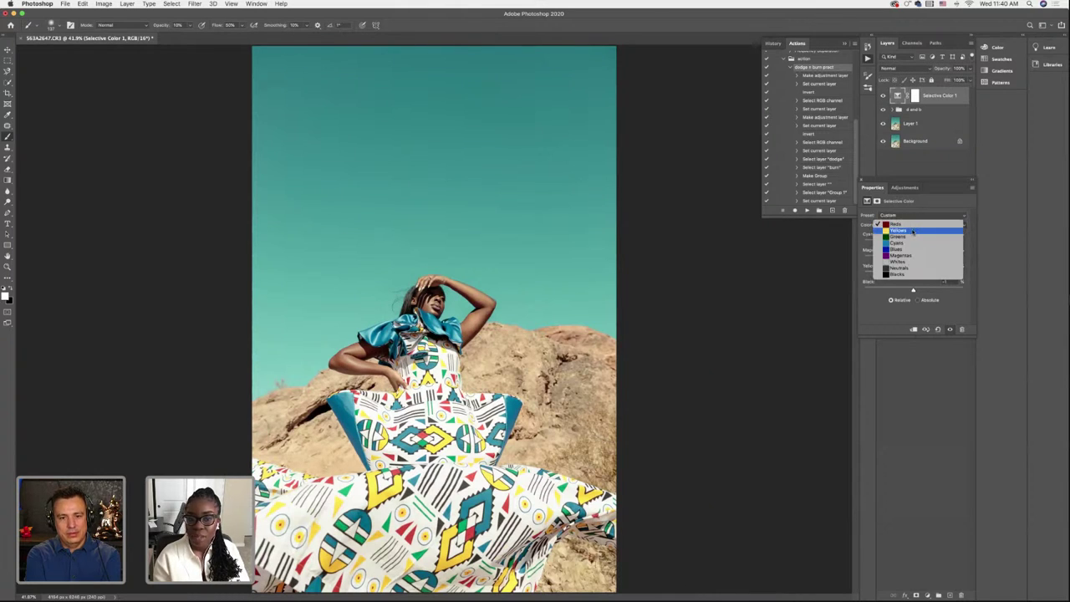
# Add Selective Color 2 targeting Yellows, reducing Cyan and raising Black to +12%
pyautogui.click(925, 595)
pyautogui.click(954, 582)
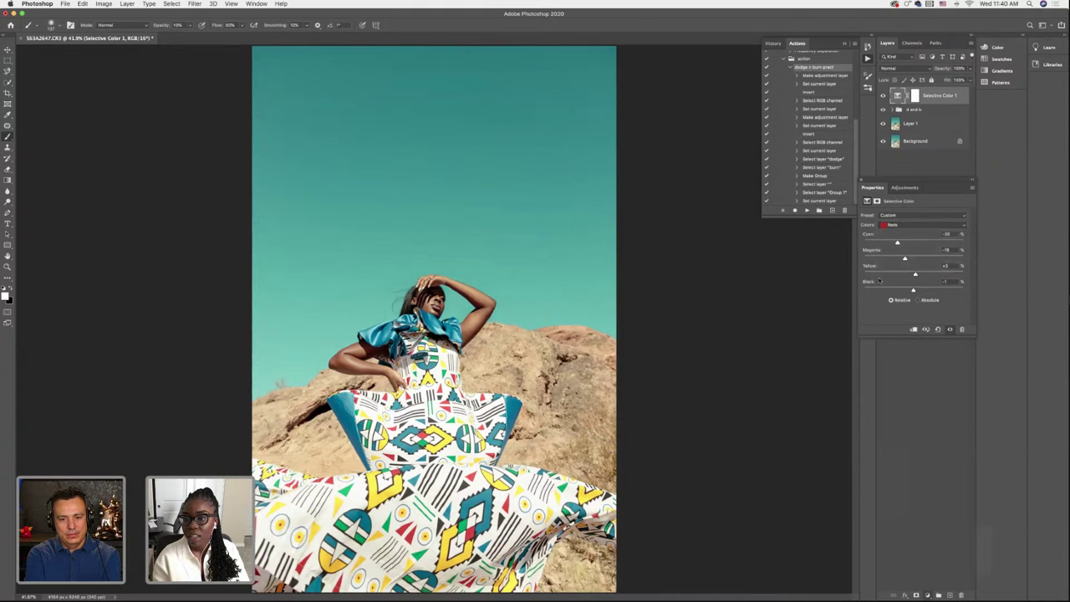
pyautogui.click(887, 226)
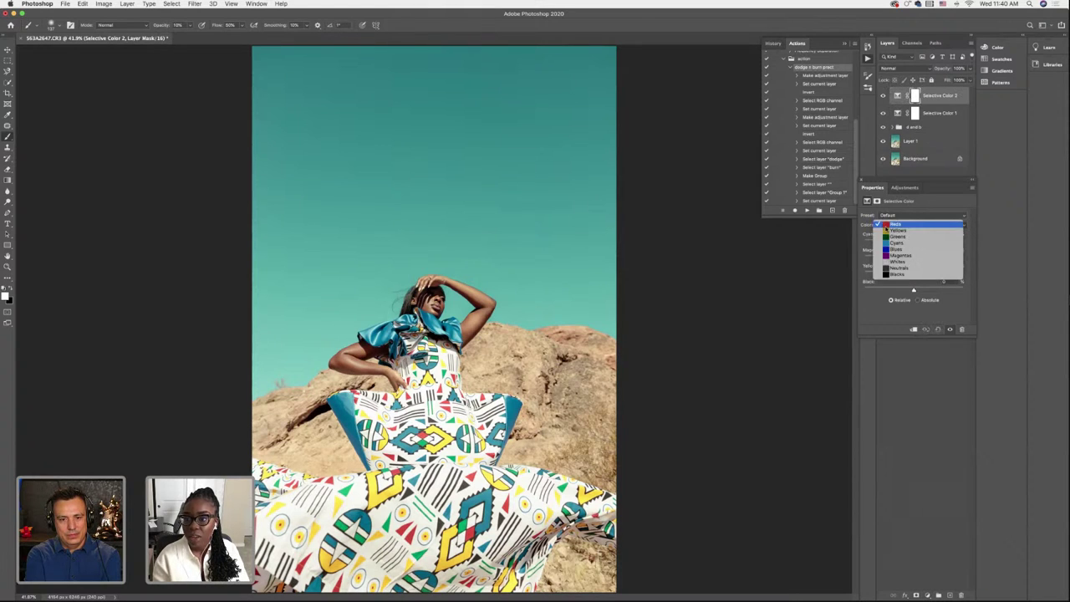
pyautogui.click(888, 230)
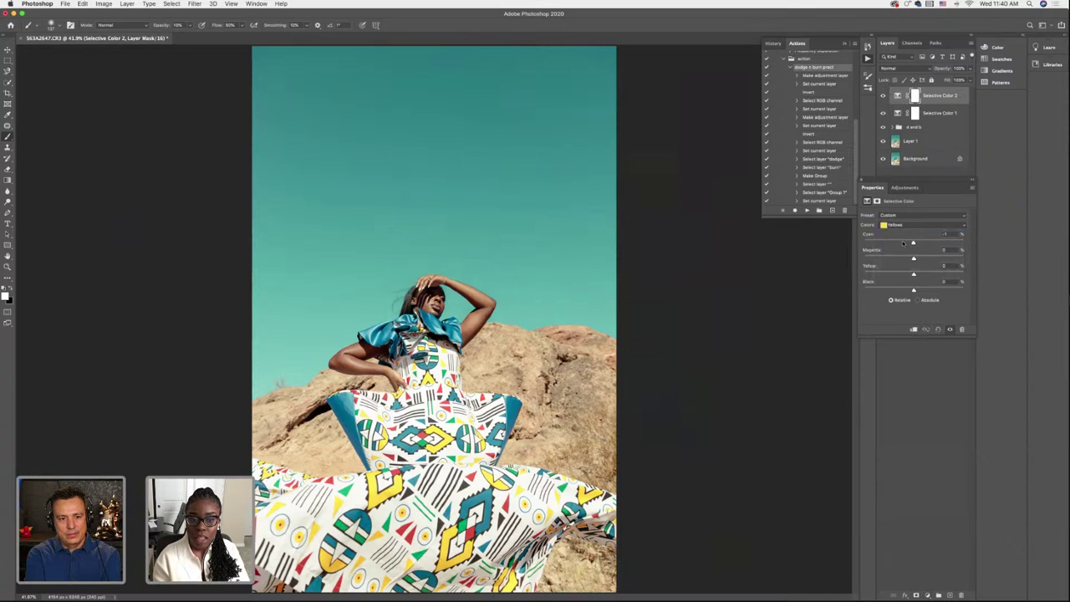
pyautogui.moveTo(924, 242); pyautogui.dragTo(915, 275)
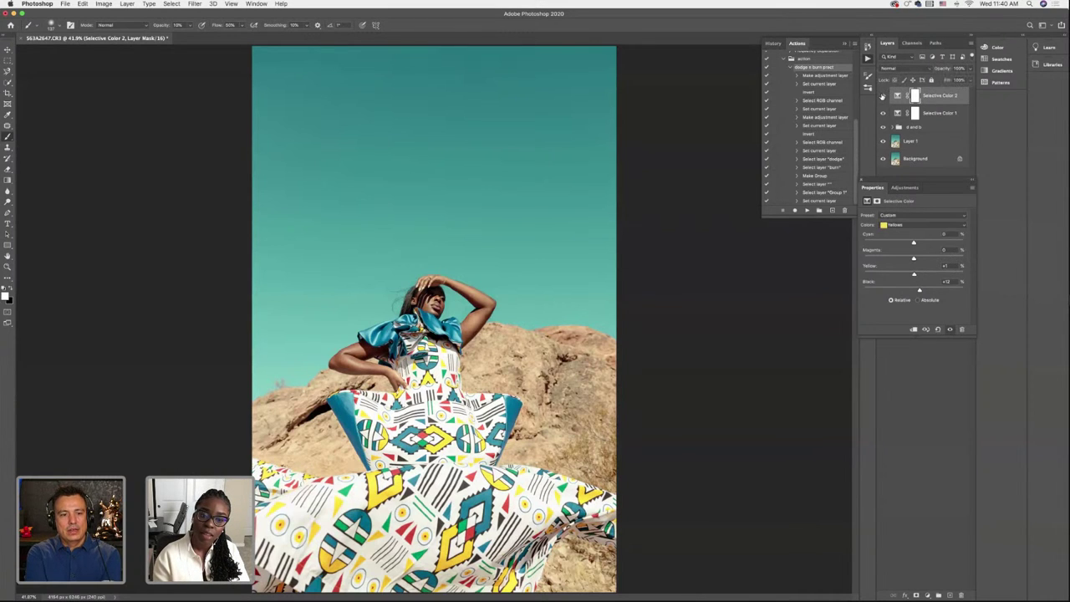
# Add a Selective Color 3 adjustment layer set to adjust Cyans
pyautogui.click(928, 595)
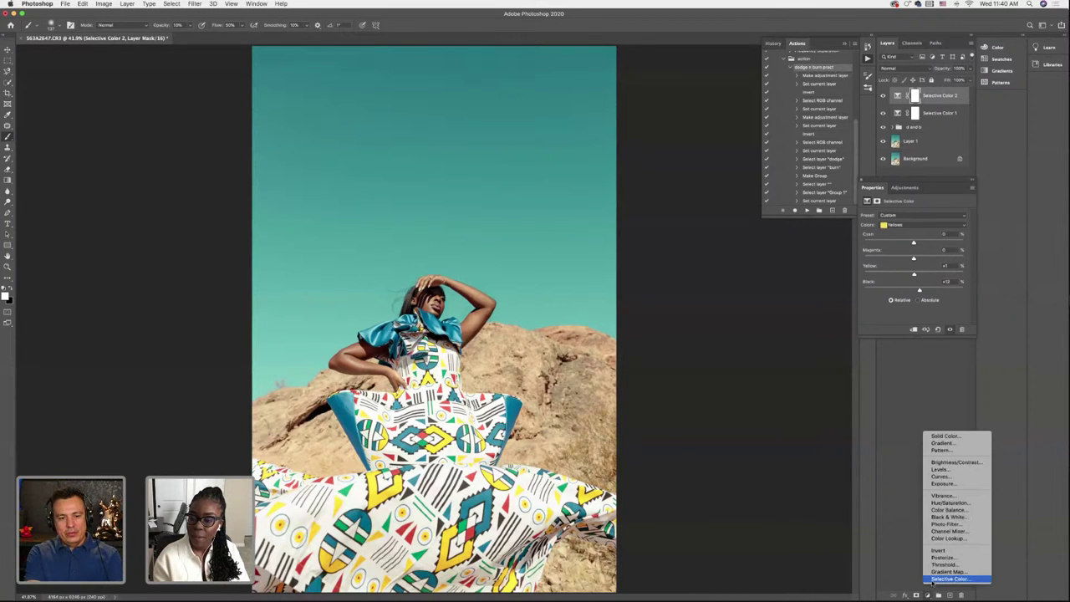
pyautogui.click(886, 224)
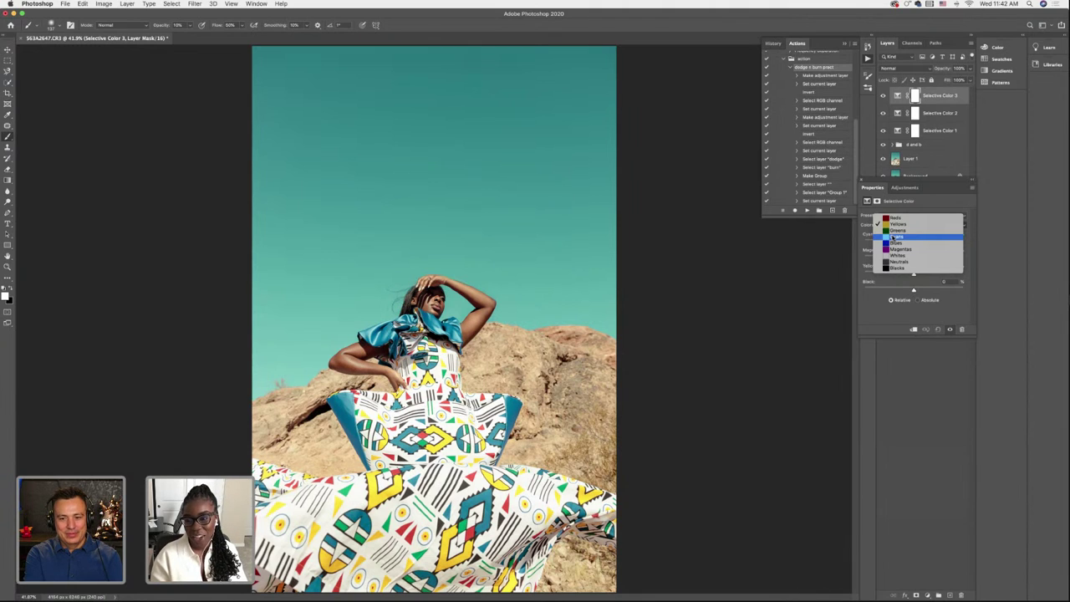
pyautogui.click(897, 237)
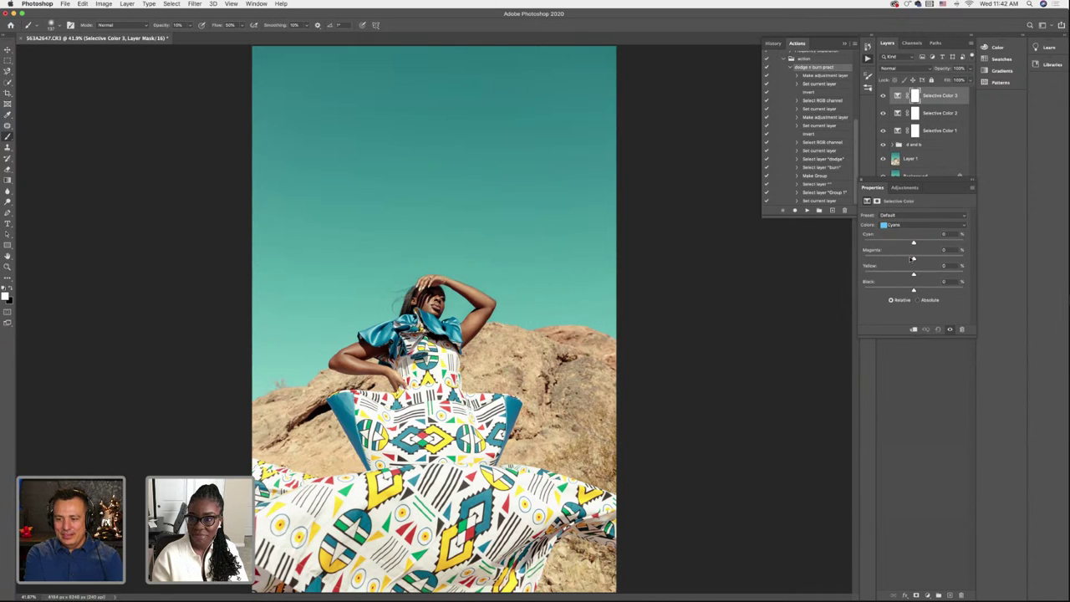
pyautogui.click(900, 226)
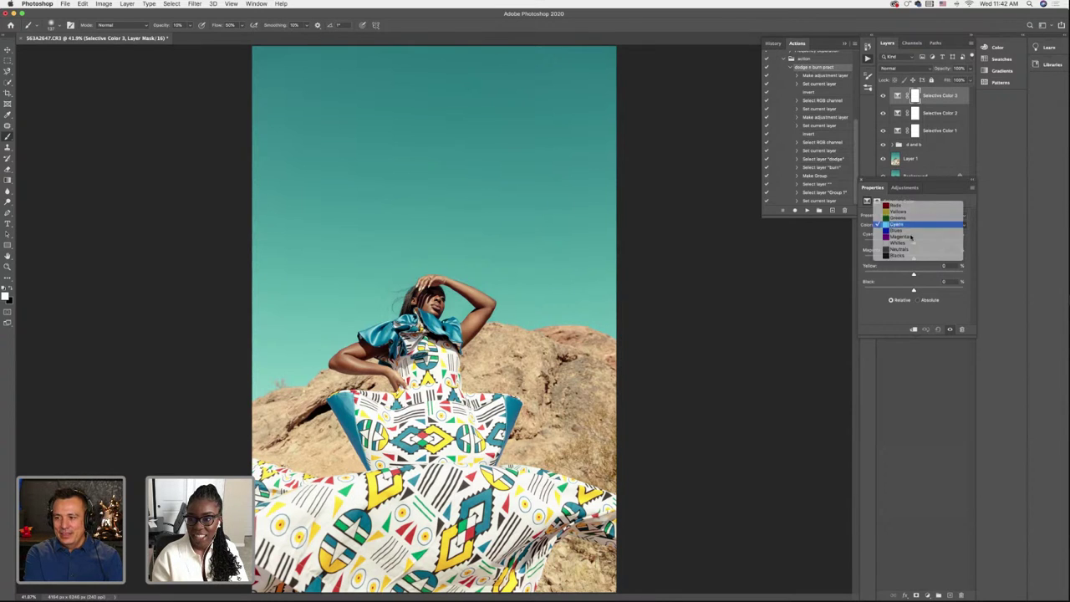
pyautogui.press('Escape')
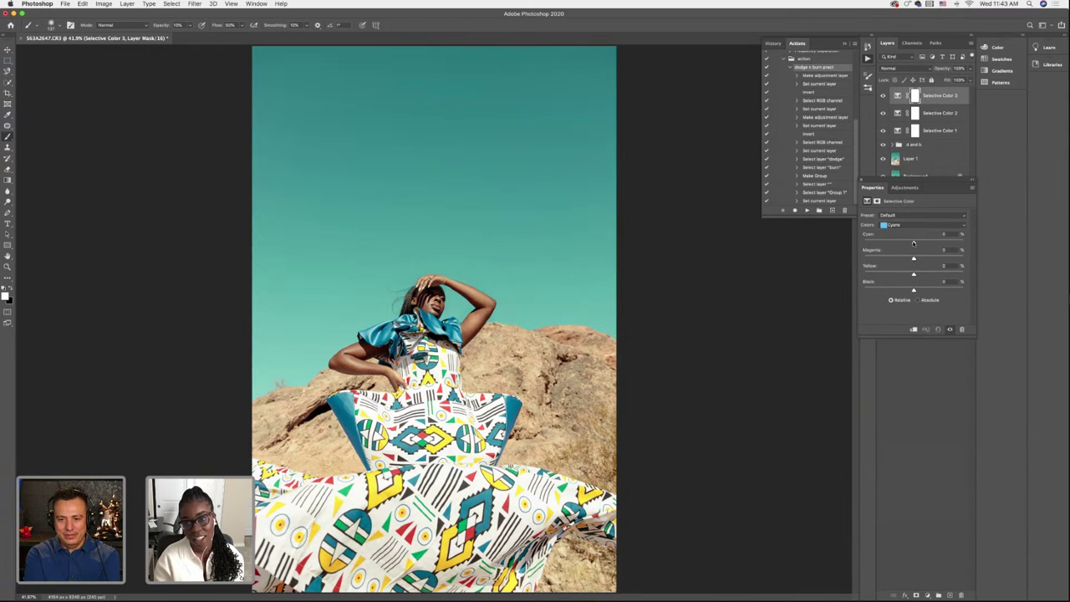
# Raise Cyan to +4 and lower Magenta in Selective Color 3's Cyans, then switch to Safari
pyautogui.click(897, 226)
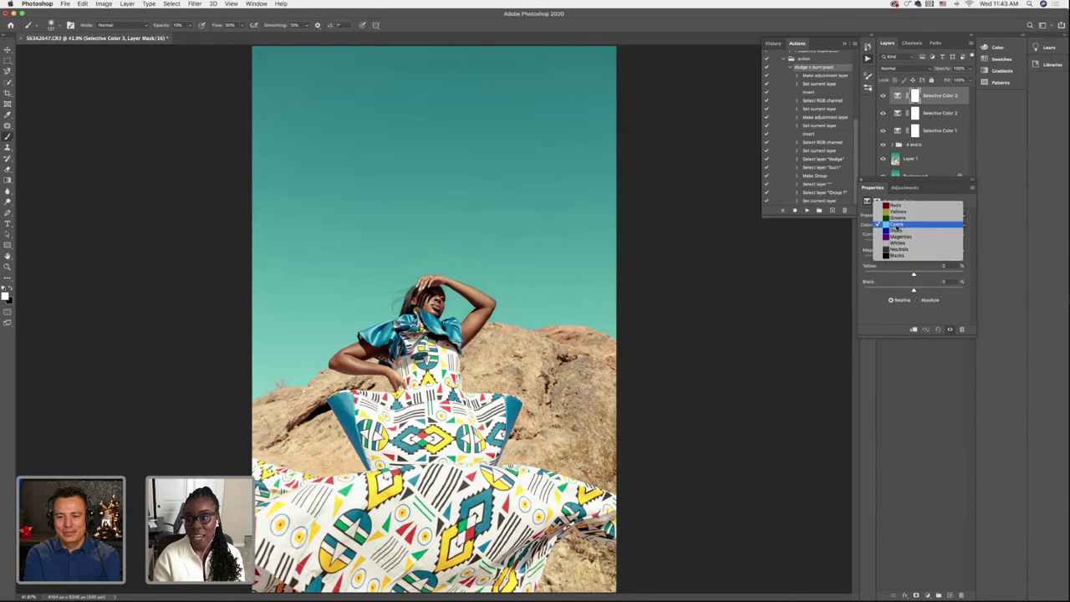
pyautogui.click(897, 226)
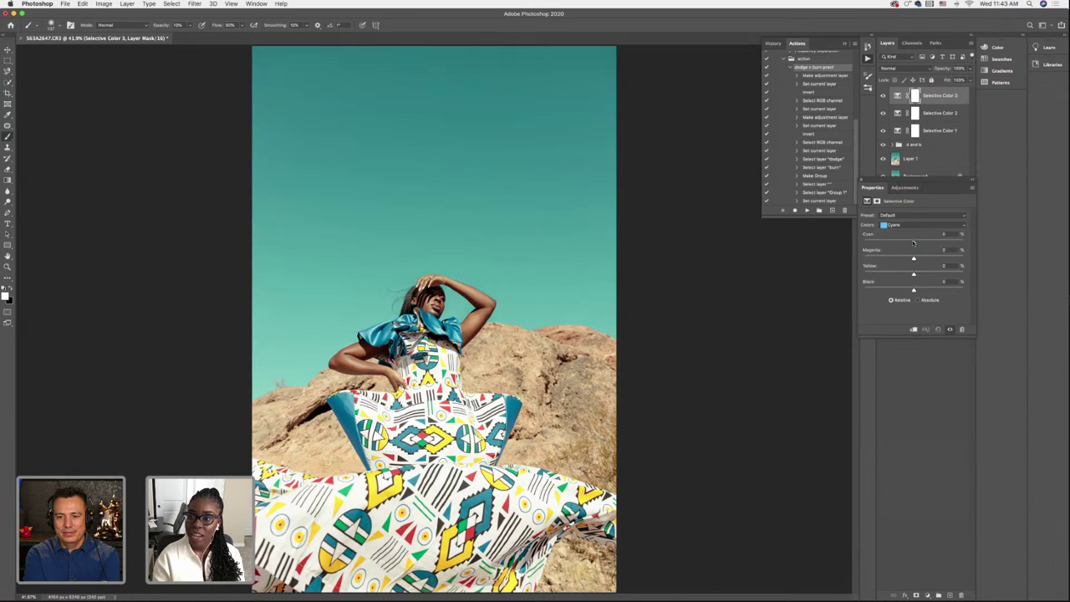
pyautogui.moveTo(913, 243)
pyautogui.mouseDown()
pyautogui.moveTo(903, 242)
pyautogui.moveTo(916, 243)
pyautogui.mouseUp()
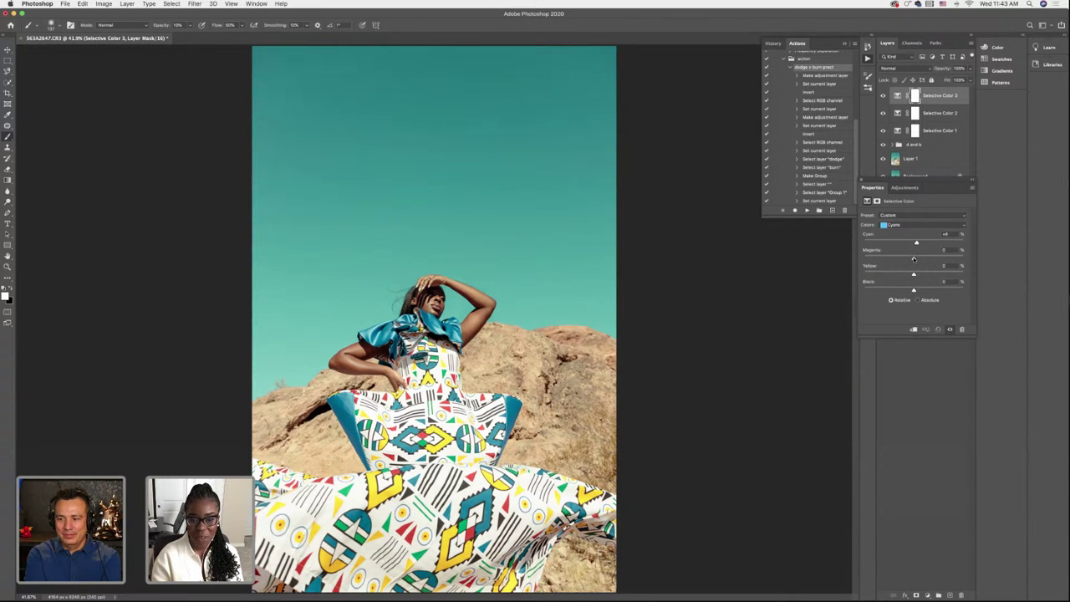
pyautogui.moveTo(914, 259); pyautogui.dragTo(903, 259)
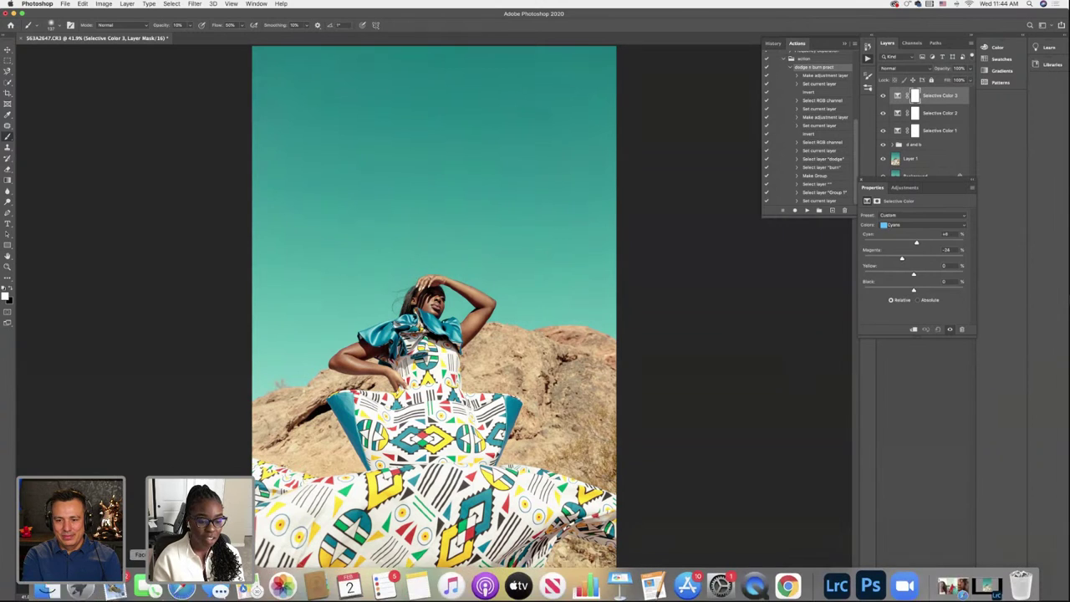
pyautogui.press('super+Tab')
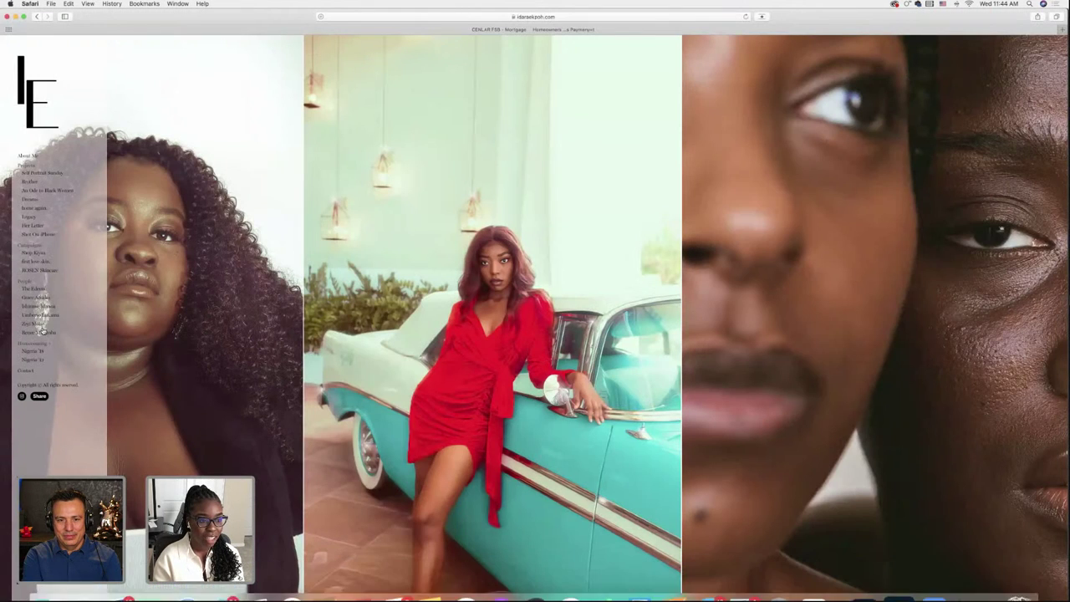
# Open a portfolio photo gallery in Safari and scroll through its images
pyautogui.click(35, 356)
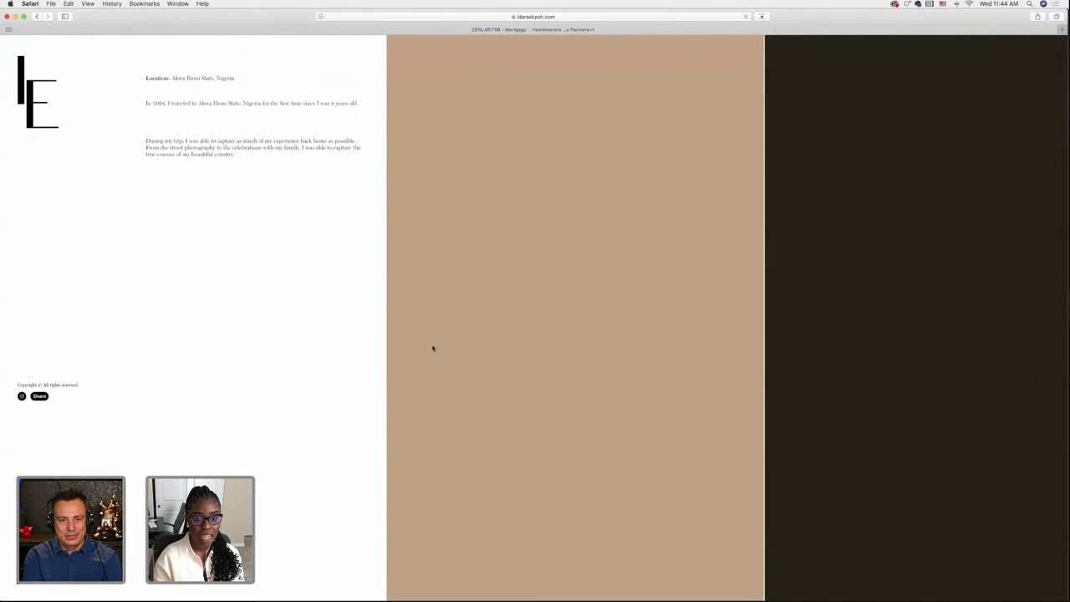
pyautogui.hscroll(5, 432, 348)
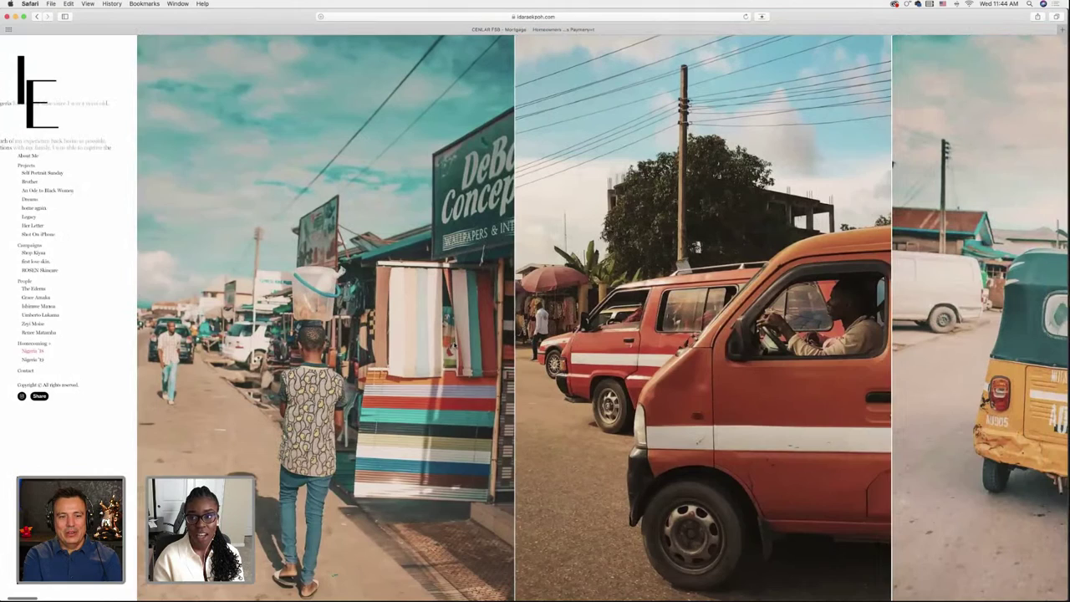
pyautogui.hscroll(5, 451, 345)
pyautogui.hscroll(4, 535, 318)
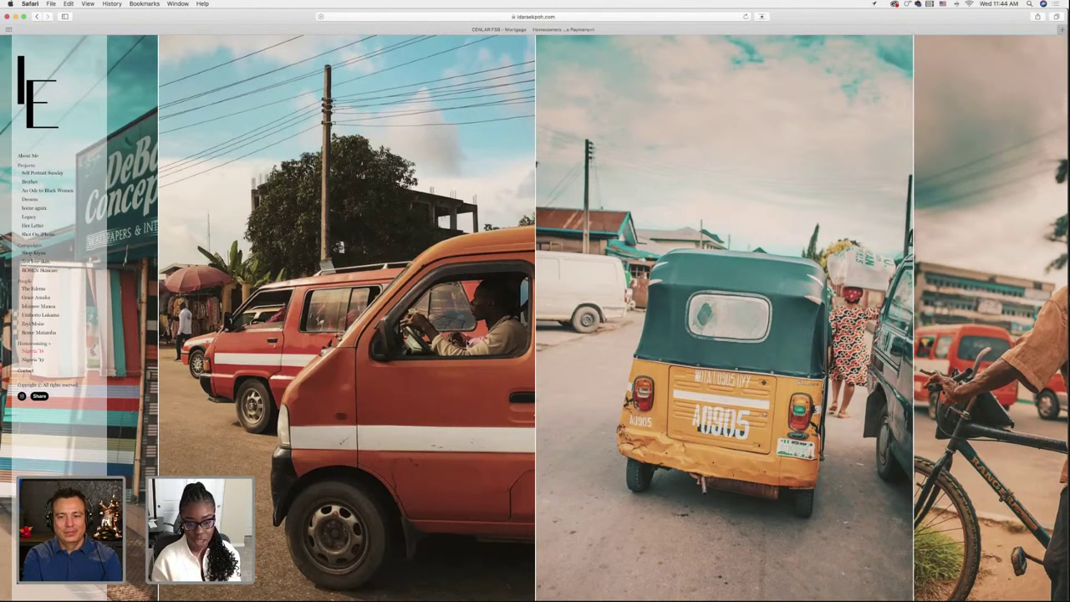
pyautogui.hscroll(1, 439, 269)
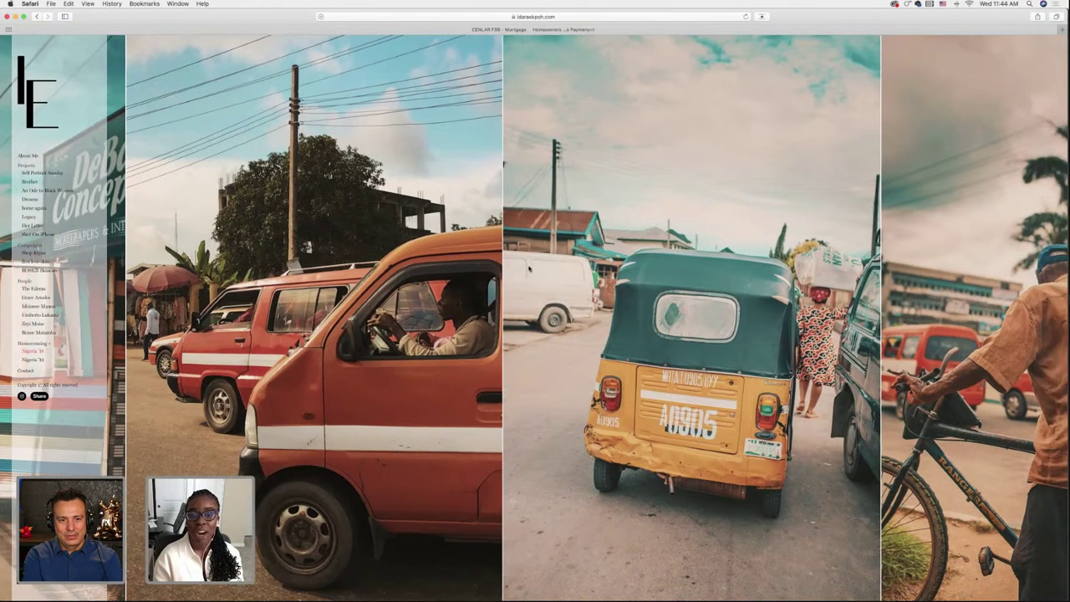
pyautogui.hscroll(10, 528, 267)
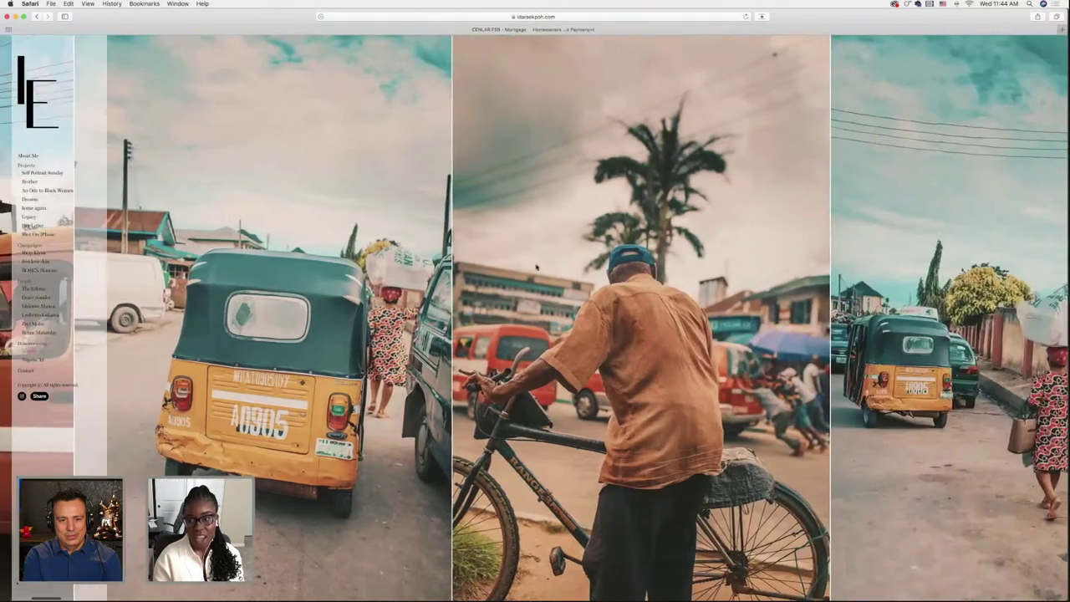
pyautogui.hscroll(5, 536, 268)
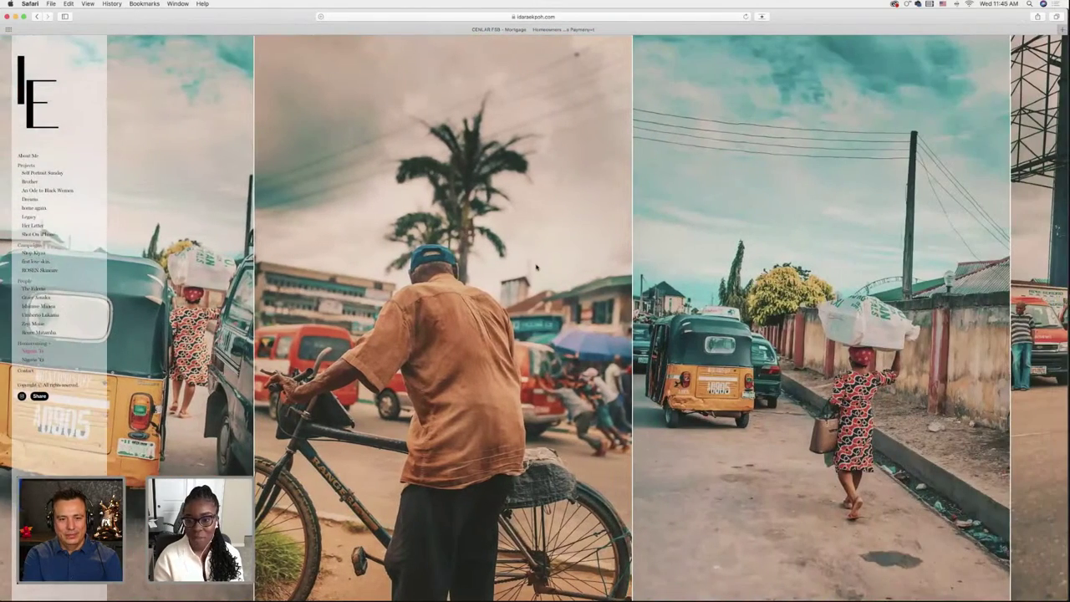
pyautogui.hscroll(12, 606, 272)
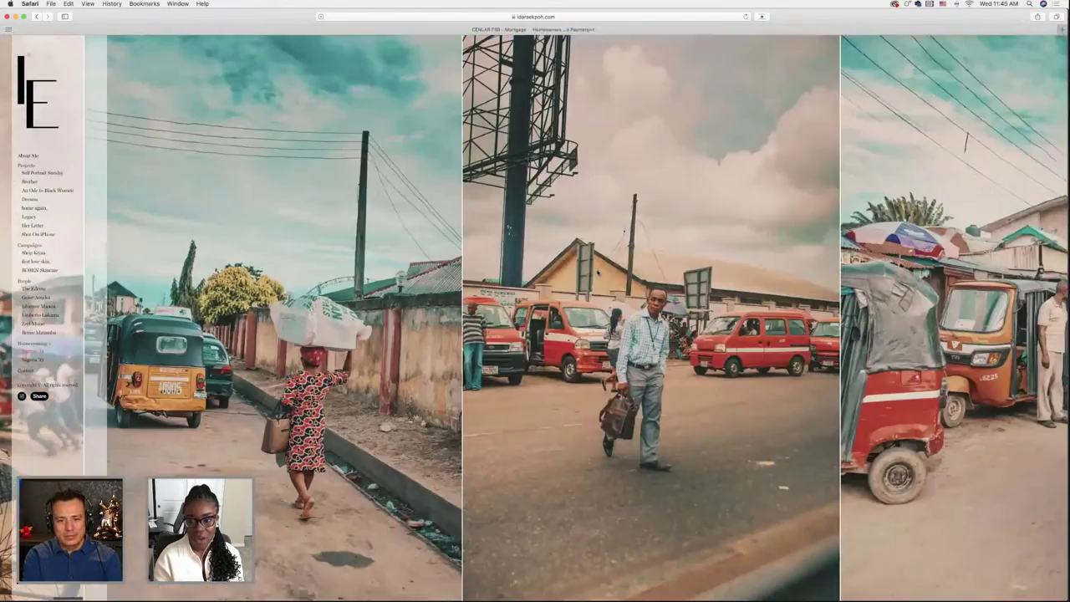
pyautogui.hscroll(20, 597, 272)
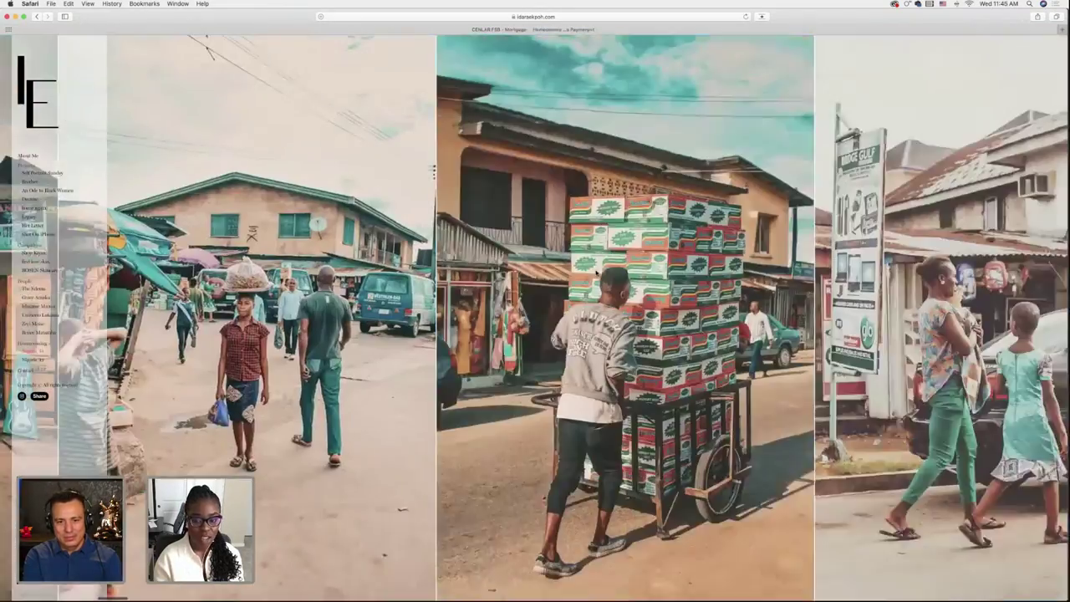
pyautogui.hscroll(20, 597, 272)
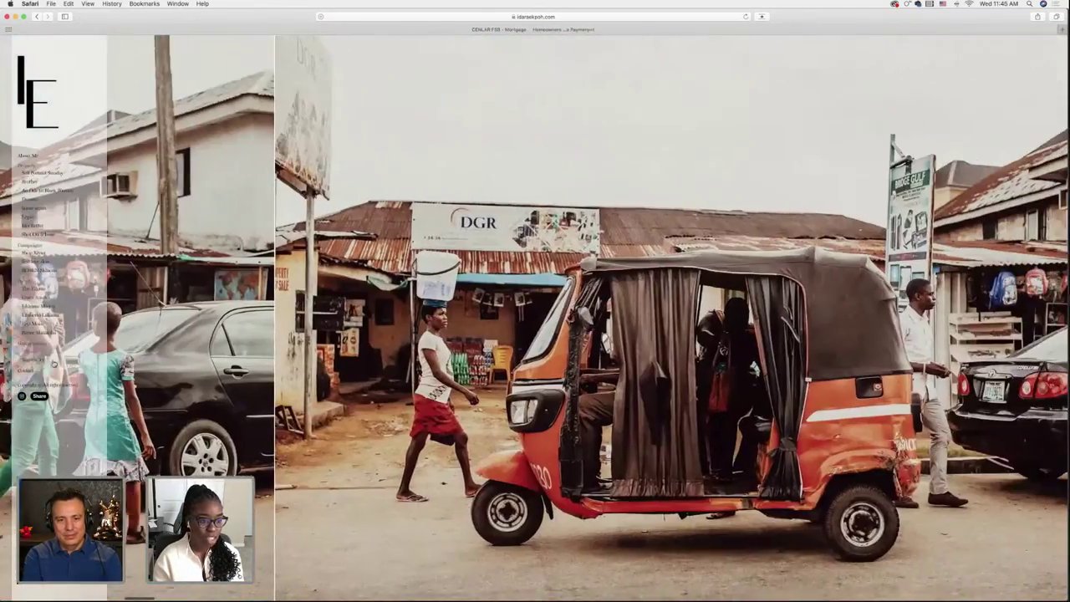
# Reload the gallery, scroll through it again, then minimize Safari to return to Photoshop
pyautogui.press('super+r')
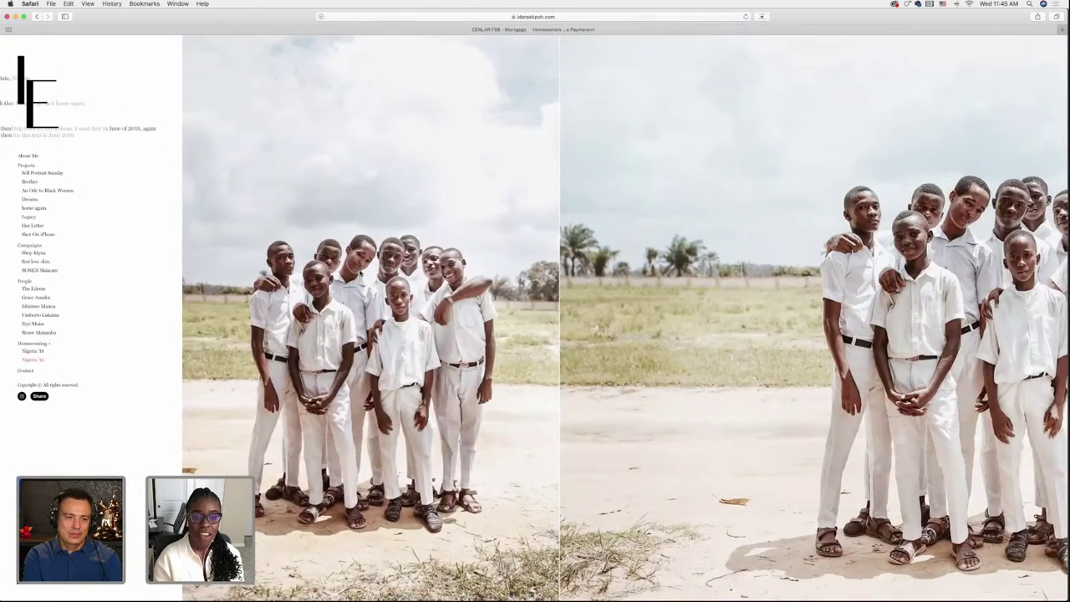
pyautogui.hscroll(3, 549, 284)
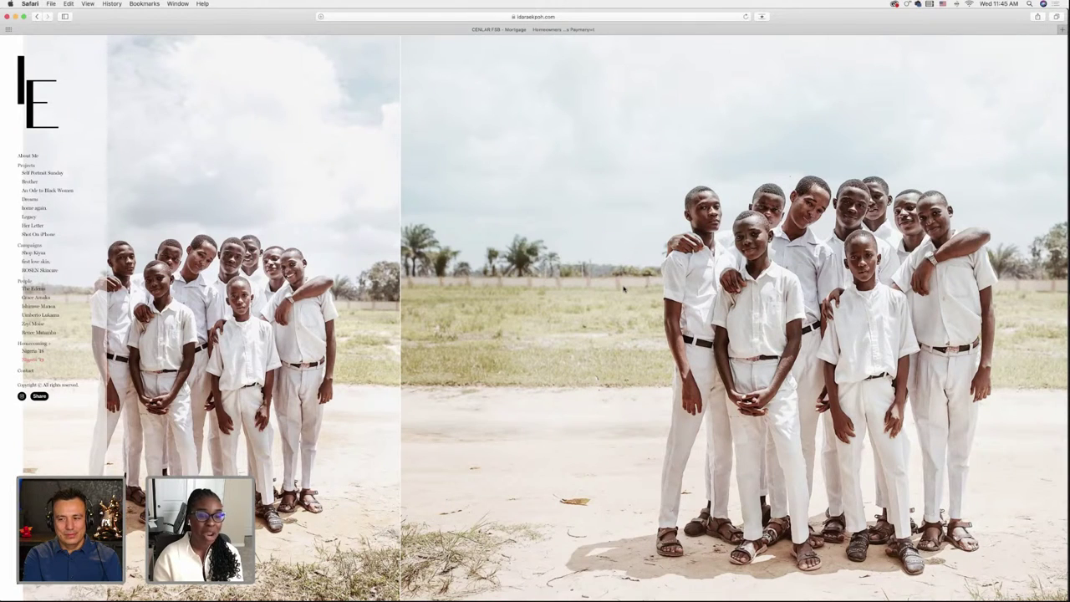
pyautogui.hscroll(1, 624, 289)
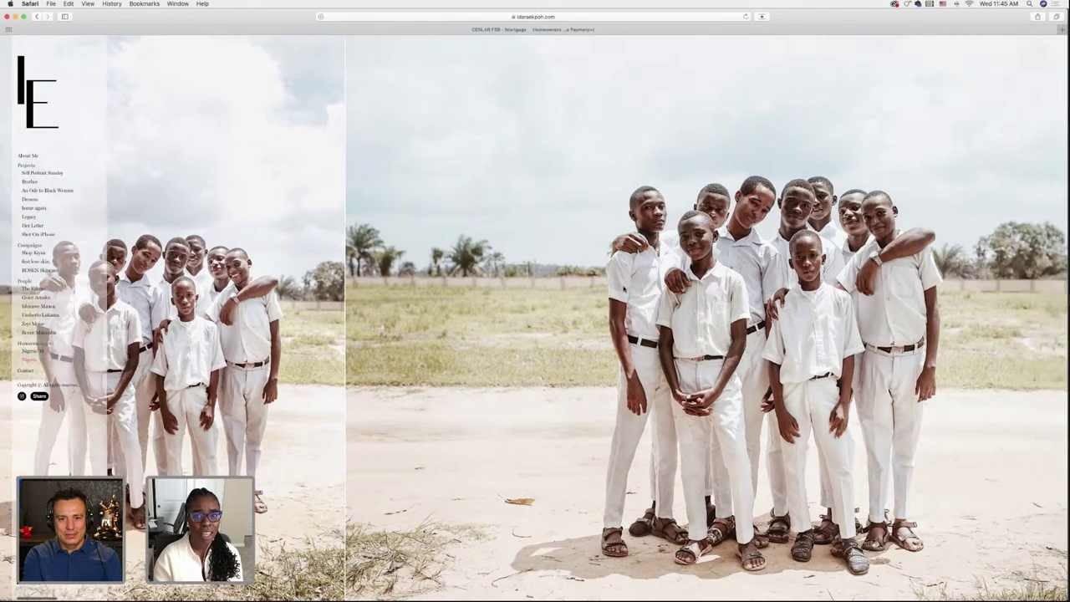
pyautogui.hscroll(6, 623, 288)
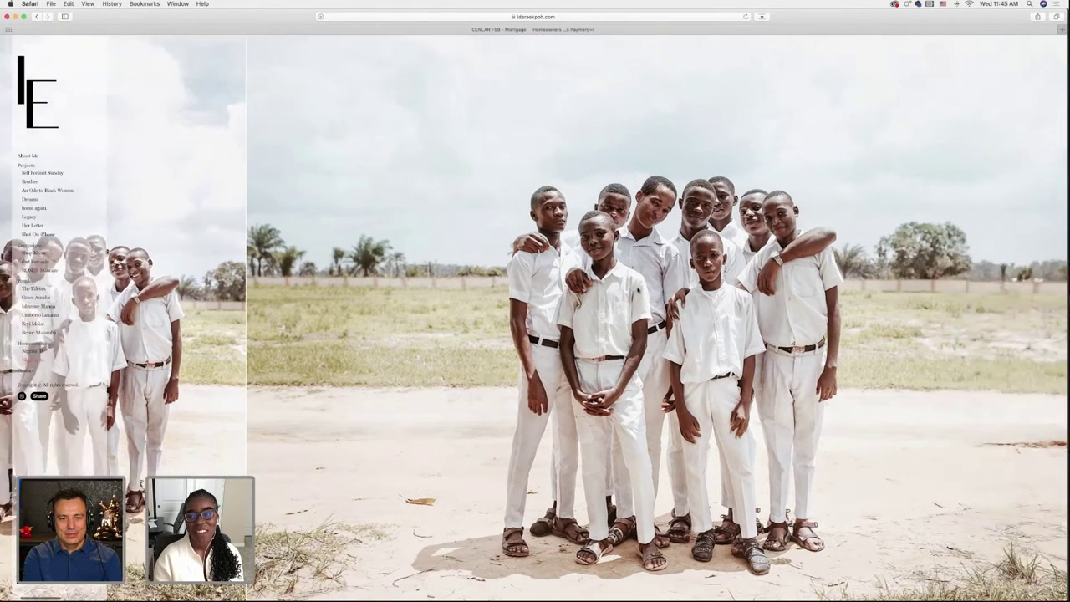
pyautogui.hscroll(6, 638, 290)
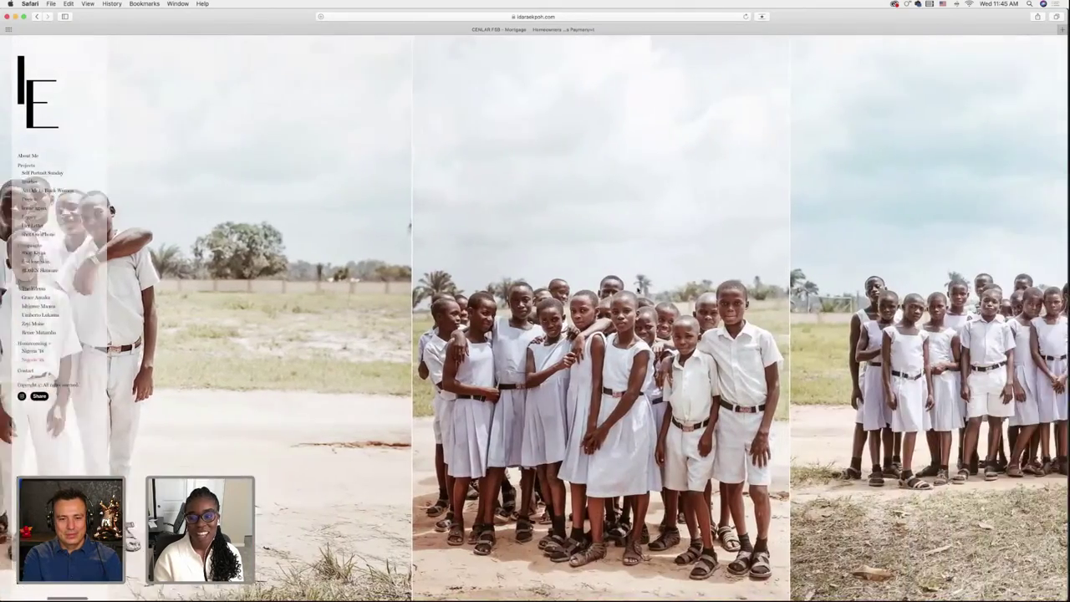
pyautogui.hscroll(5, 638, 290)
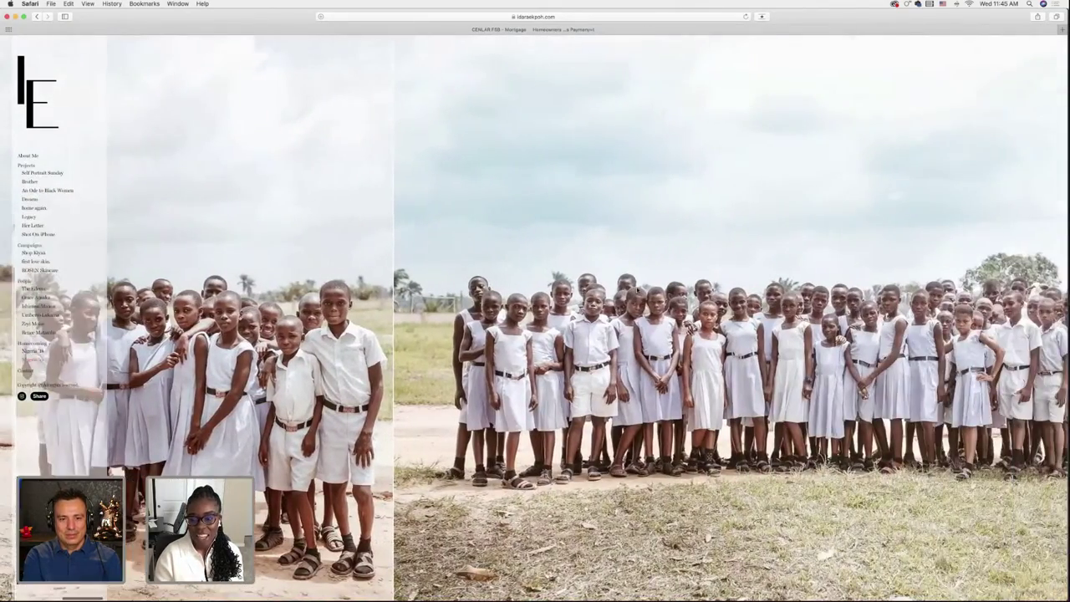
pyautogui.hscroll(2, 638, 290)
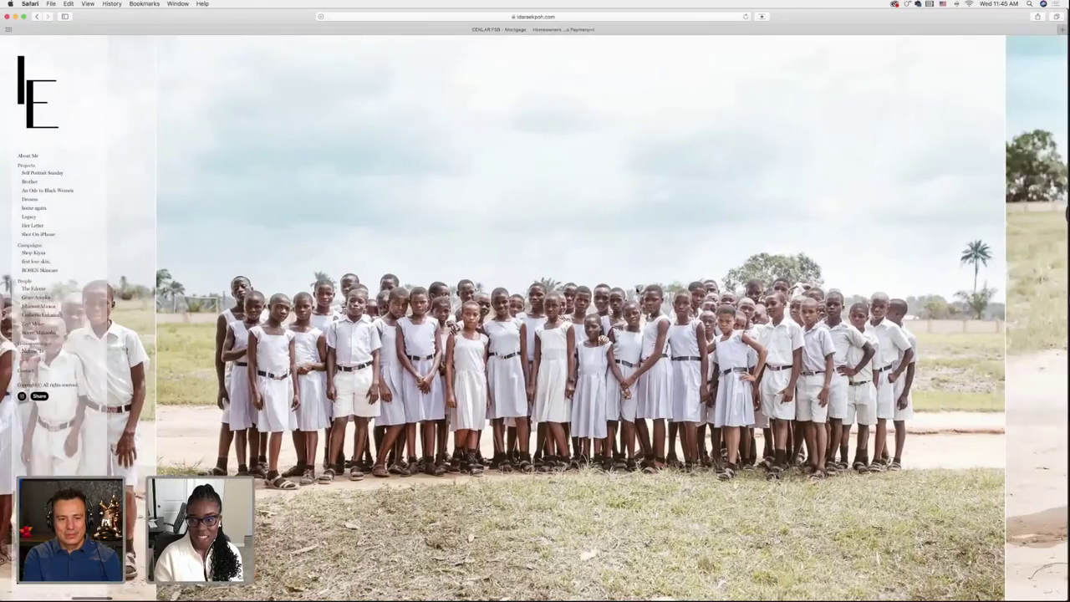
pyautogui.hscroll(7, 638, 290)
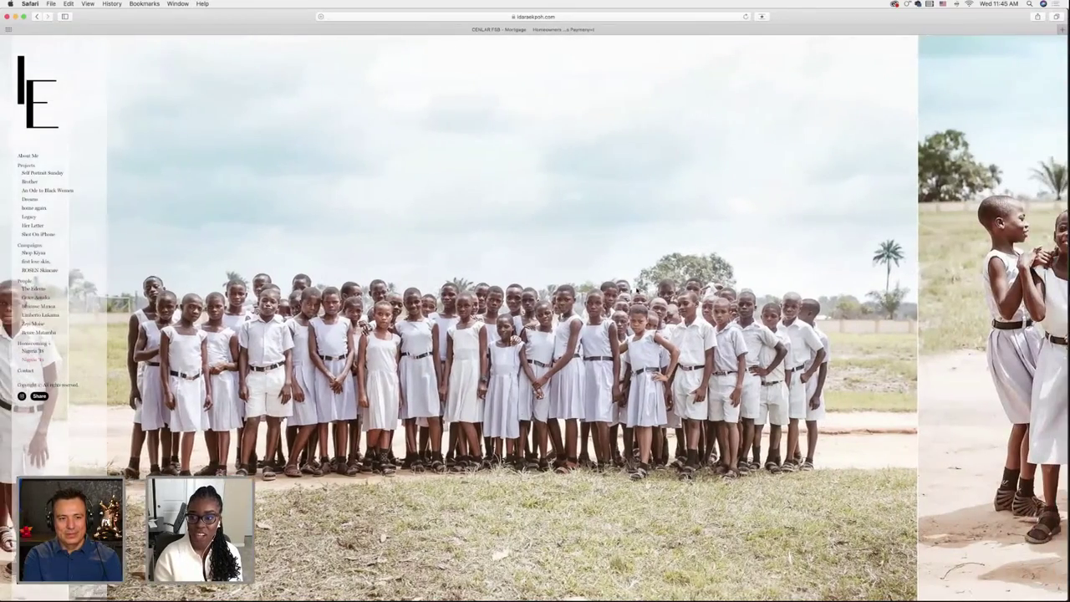
pyautogui.hscroll(5, 638, 290)
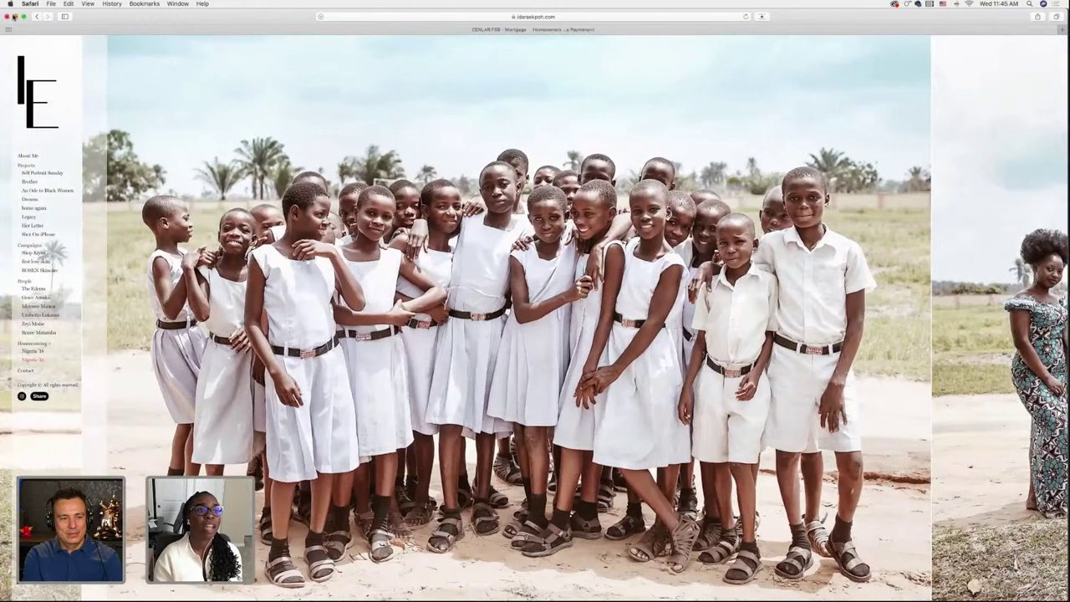
pyautogui.click(15, 16)
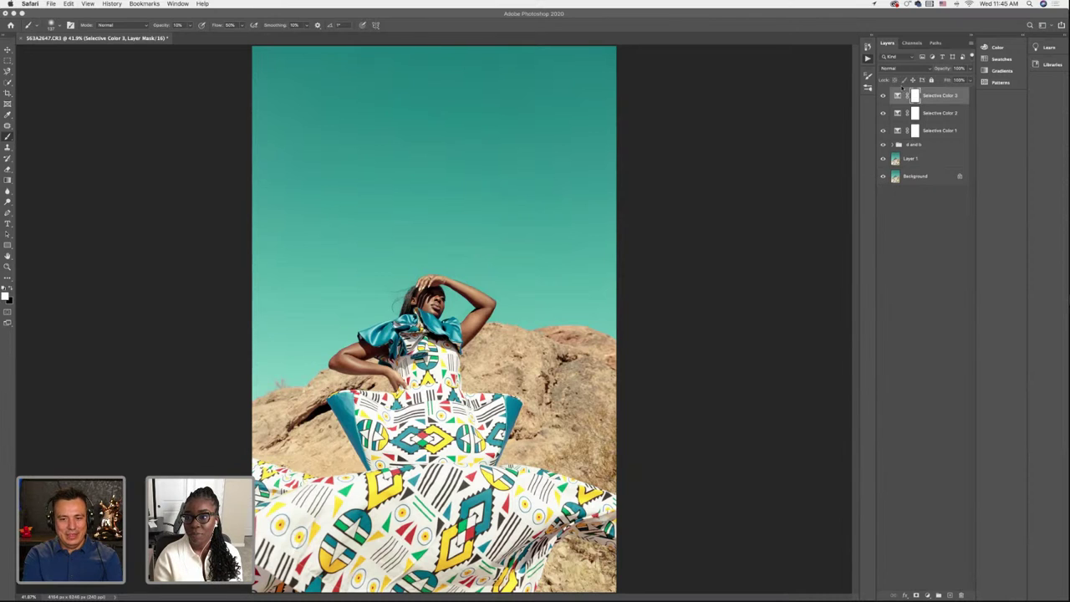
# Set Selective Color 3's Cyans to Magenta −39% and Black −7%, keeping Cyans selected
pyautogui.click(890, 95)
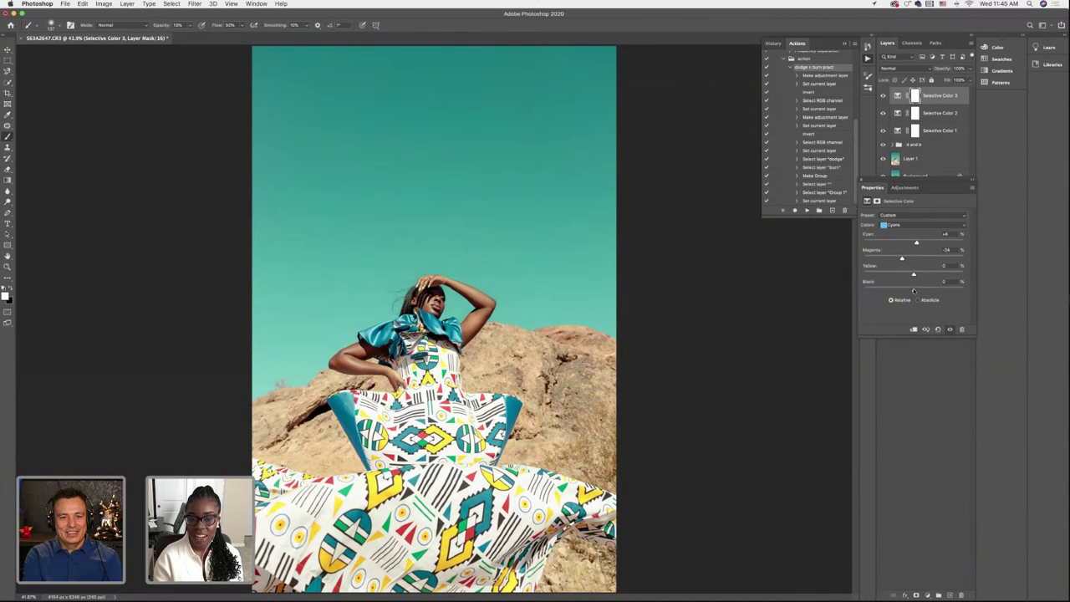
pyautogui.moveTo(914, 290)
pyautogui.mouseDown()
pyautogui.moveTo(923, 291)
pyautogui.moveTo(911, 290)
pyautogui.mouseUp()
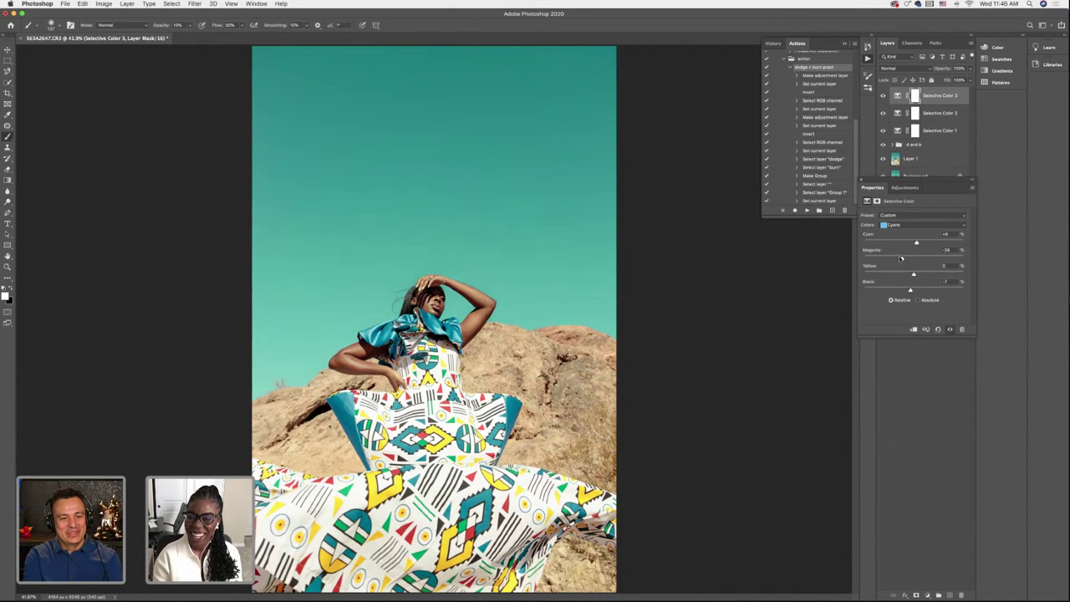
pyautogui.moveTo(900, 259); pyautogui.dragTo(894, 259)
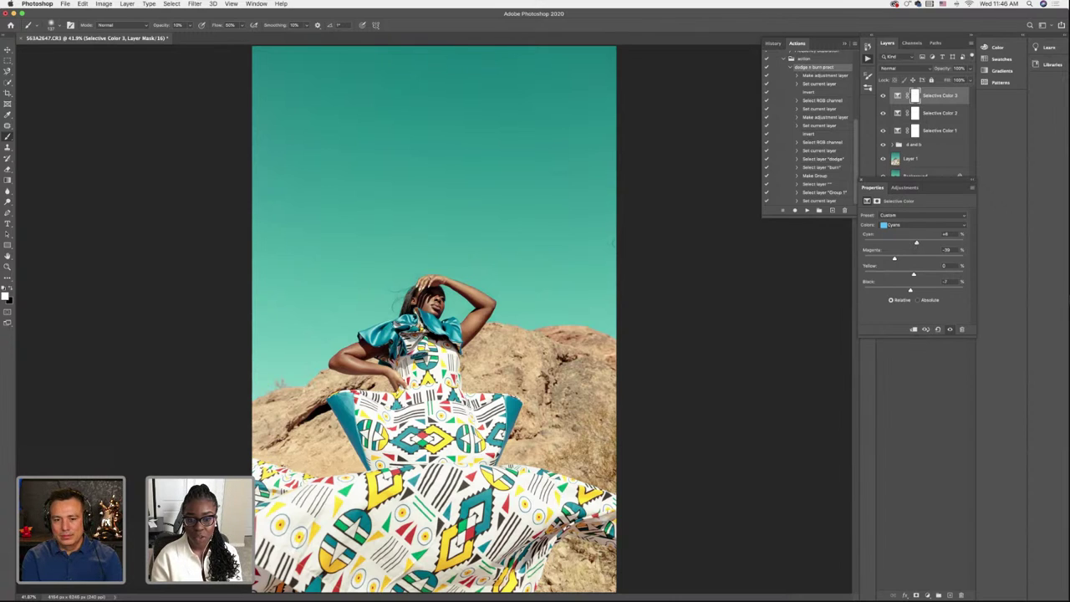
pyautogui.click(918, 226)
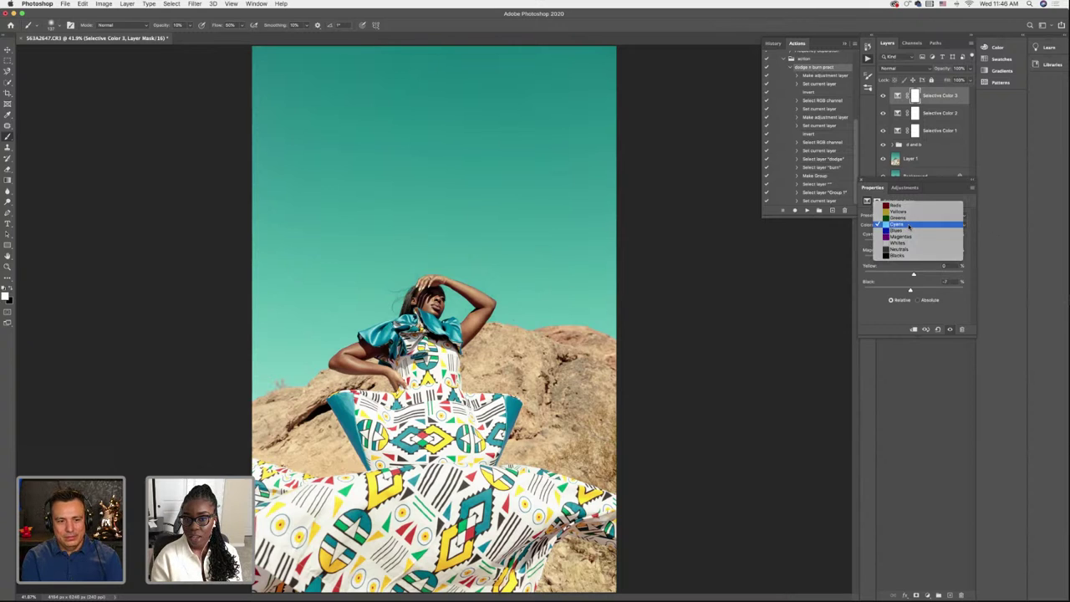
pyautogui.click(909, 225)
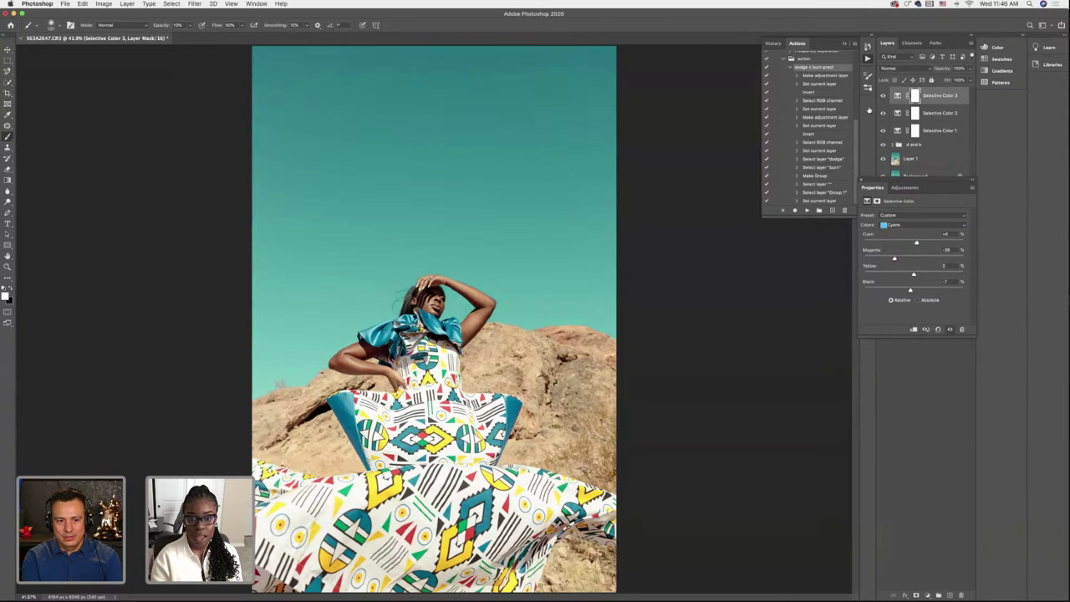
# Add Selective Color 4 for the Whites, adding cyan and cutting magenta and yellow
pyautogui.click(926, 596)
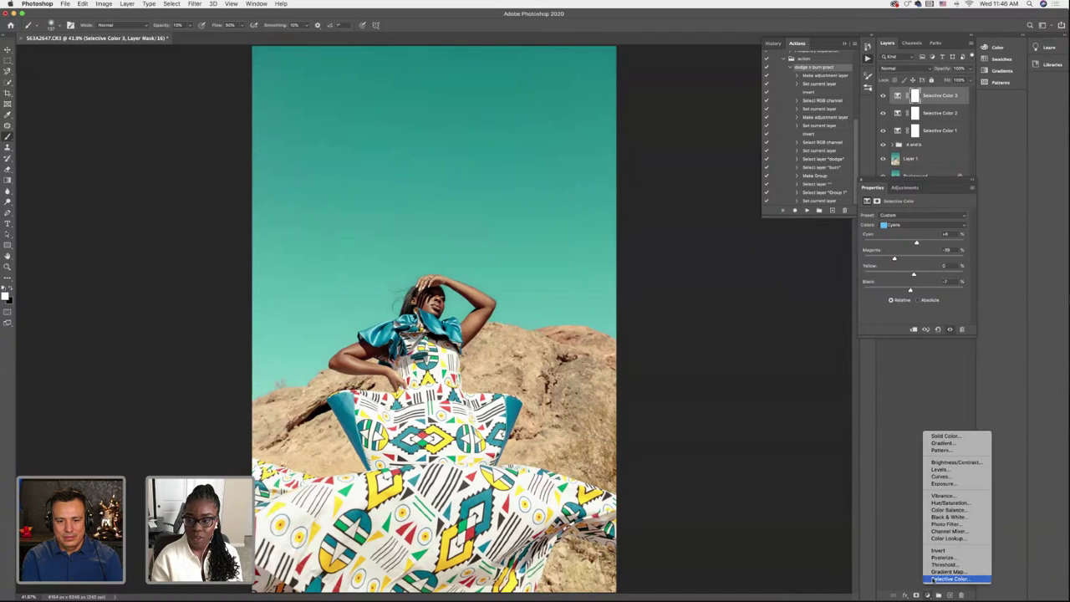
pyautogui.click(953, 579)
pyautogui.click(900, 226)
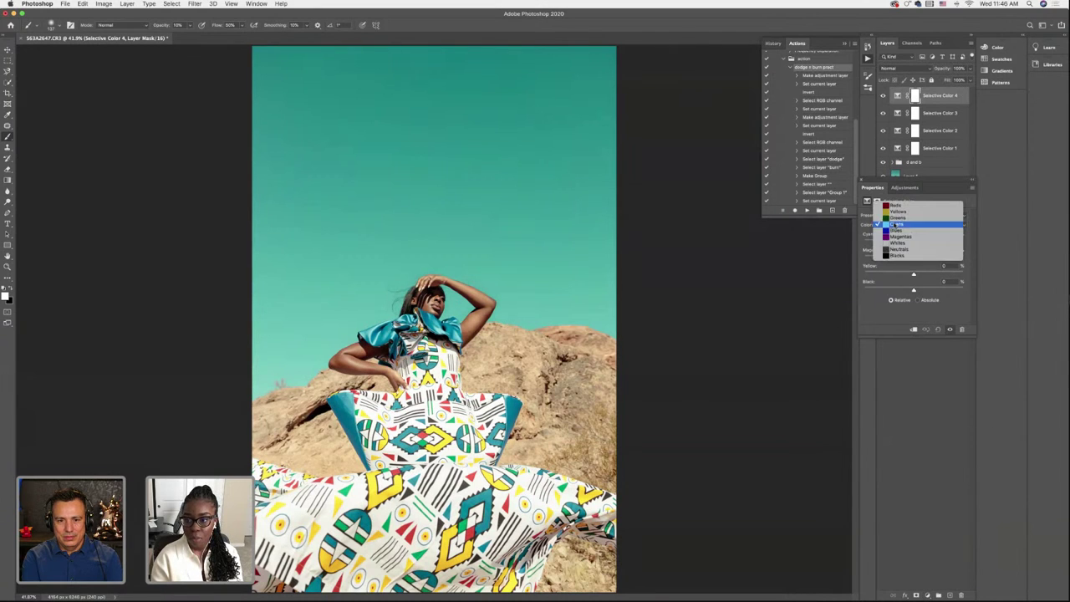
pyautogui.click(898, 242)
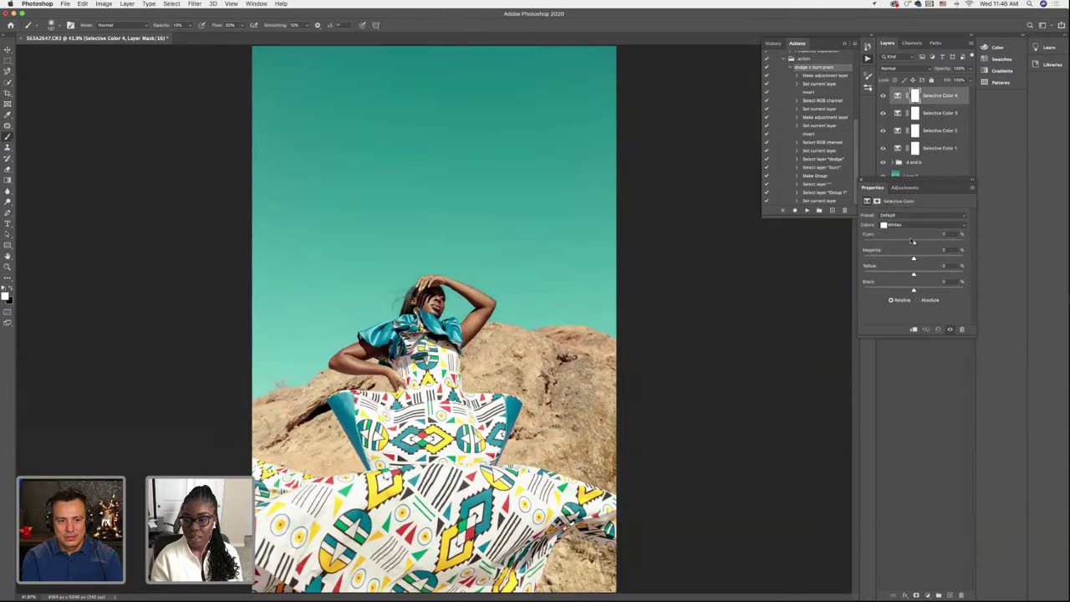
pyautogui.moveTo(914, 243); pyautogui.dragTo(888, 259)
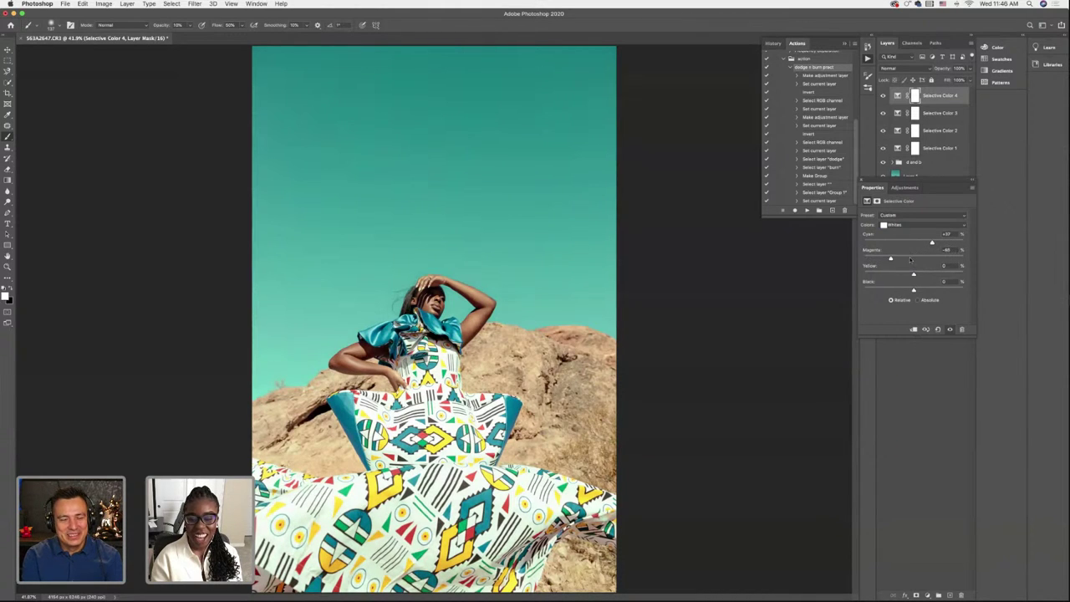
pyautogui.press('super+z')
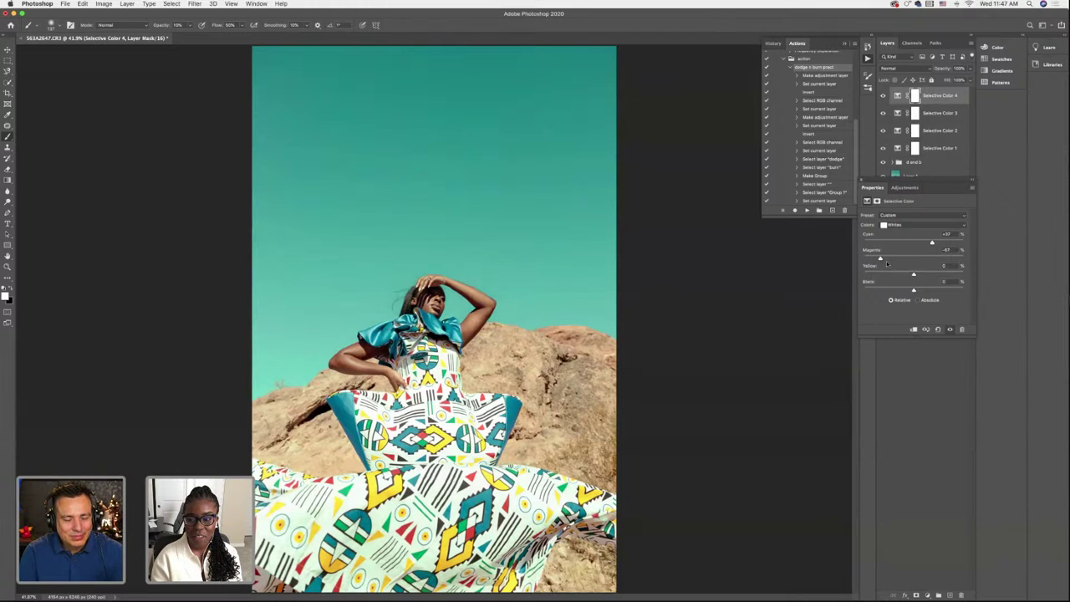
pyautogui.moveTo(935, 274); pyautogui.dragTo(875, 274)
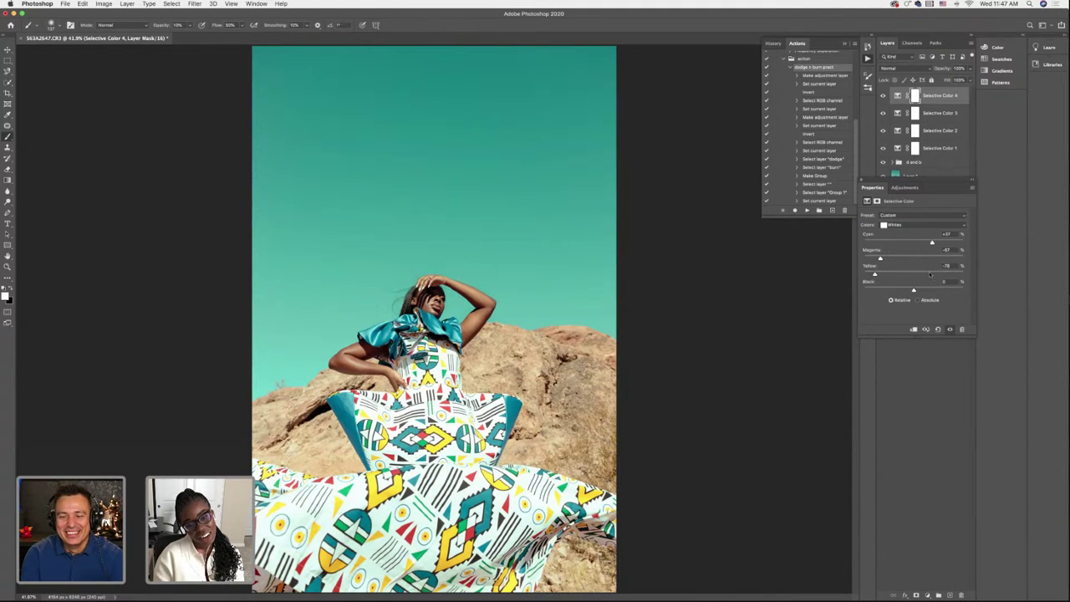
pyautogui.moveTo(876, 274); pyautogui.dragTo(881, 274)
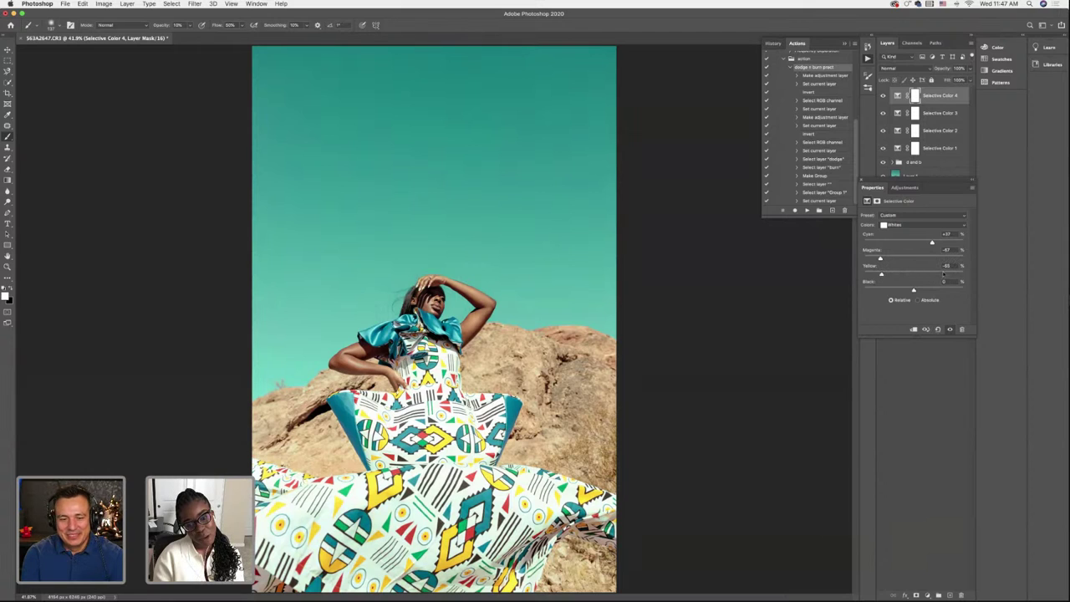
pyautogui.moveTo(953, 274); pyautogui.dragTo(908, 275)
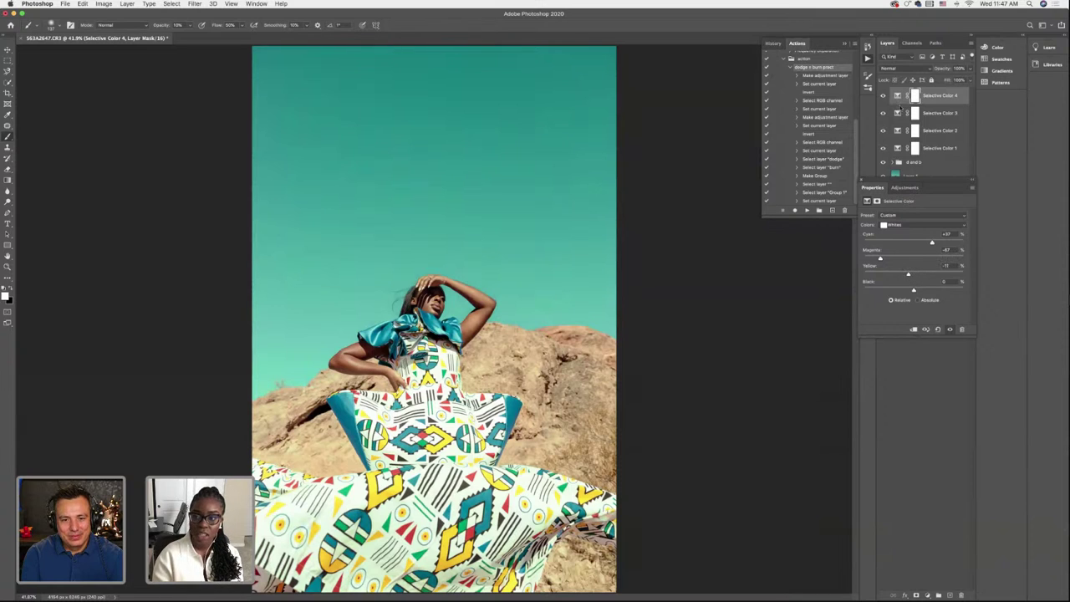
# Toggle Selective Color 4's visibility several times to compare before and after
pyautogui.click(883, 97)
pyautogui.click(883, 96)
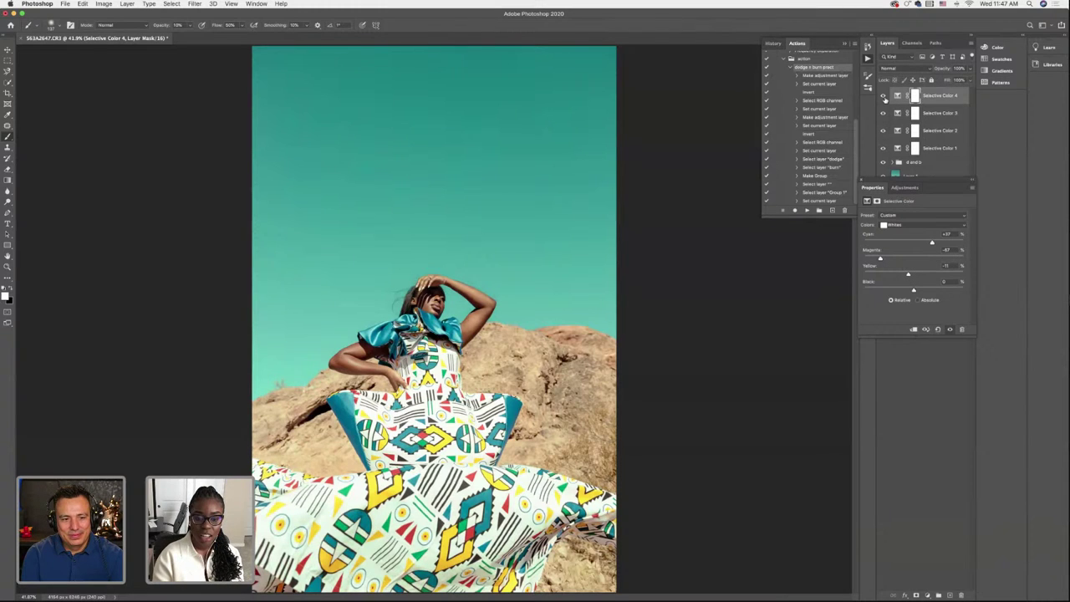
pyautogui.click(883, 96)
pyautogui.click(884, 96)
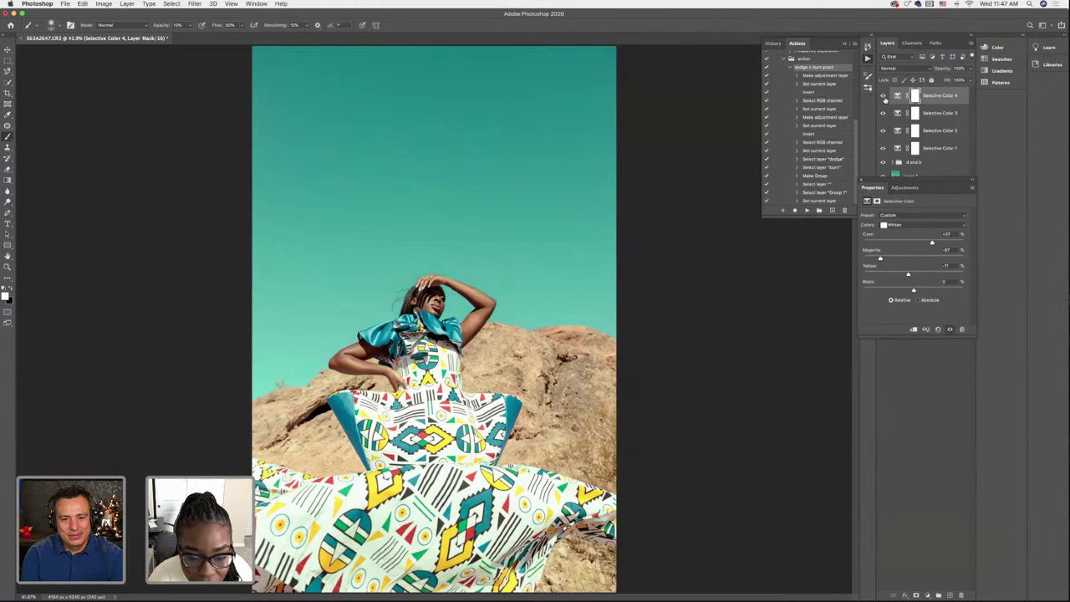
pyautogui.click(883, 96)
pyautogui.click(884, 96)
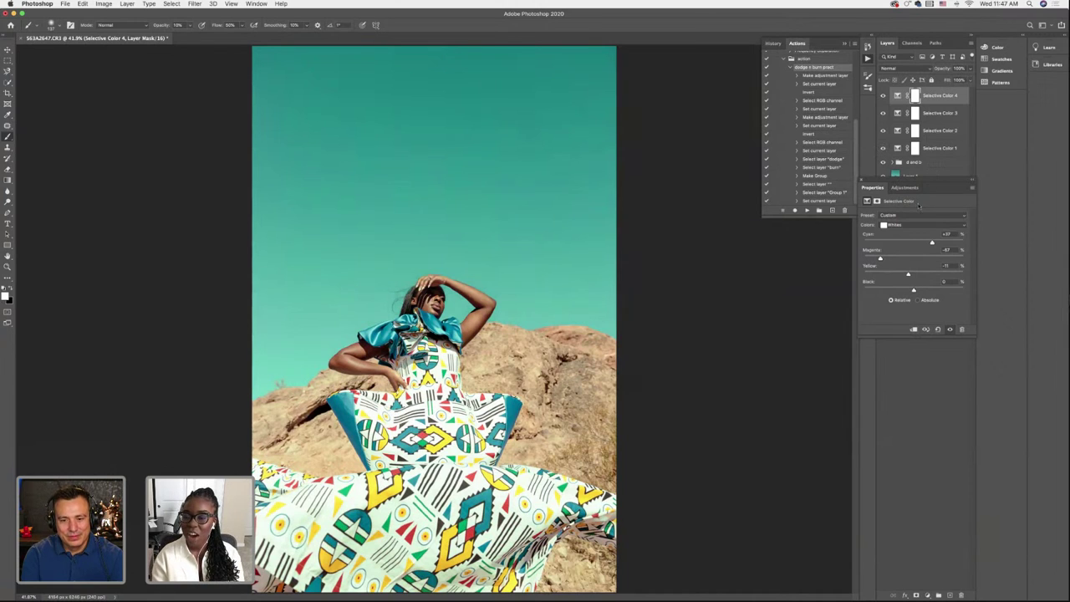
pyautogui.click(927, 594)
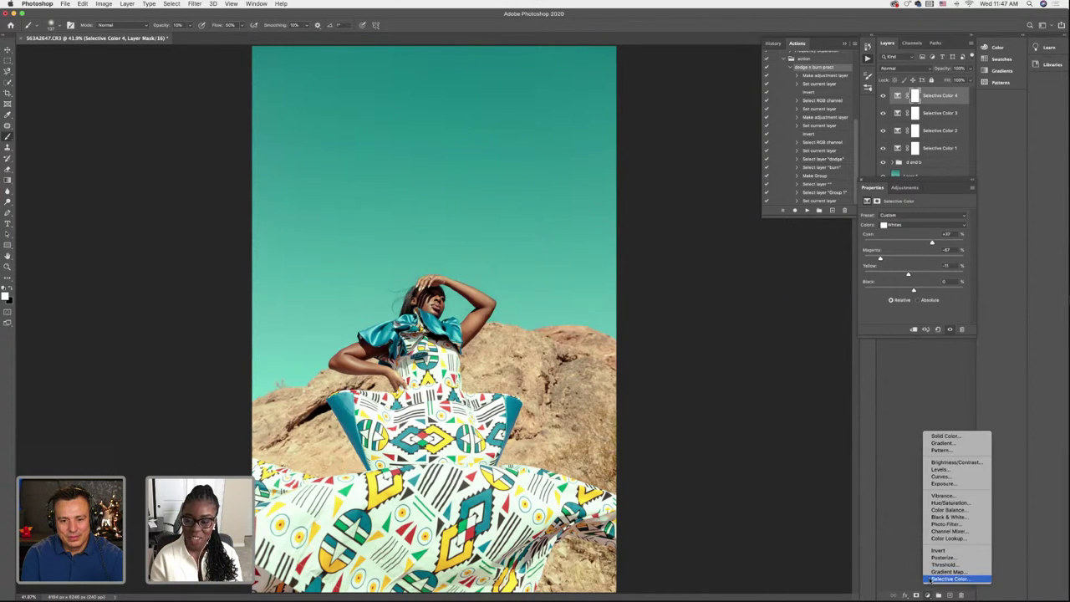
# Add Selective Color 5 targeting Blacks and reduce its Cyan
pyautogui.click(957, 577)
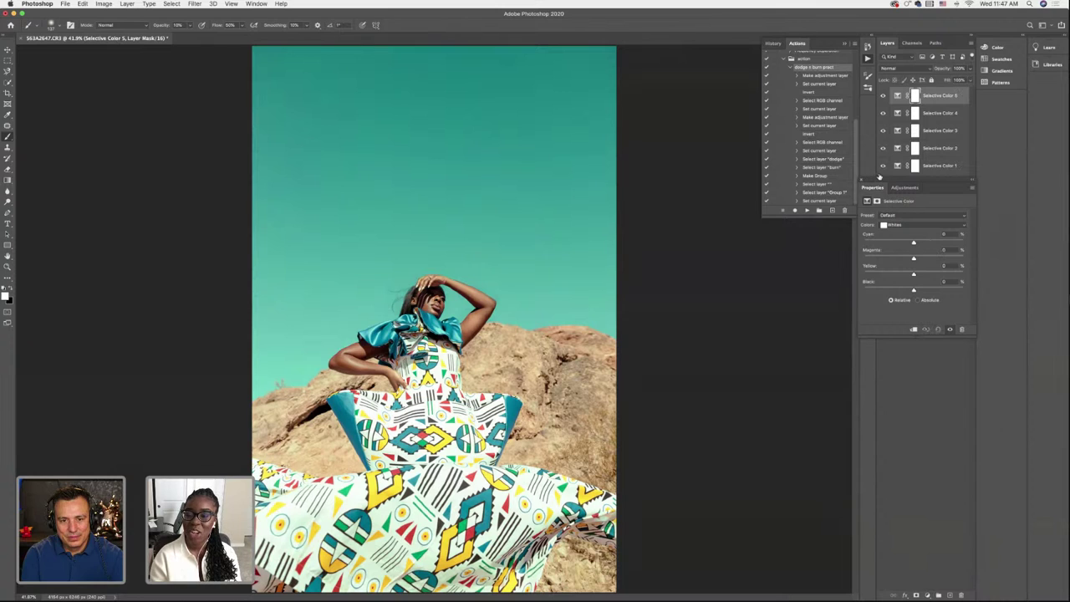
pyautogui.click(884, 225)
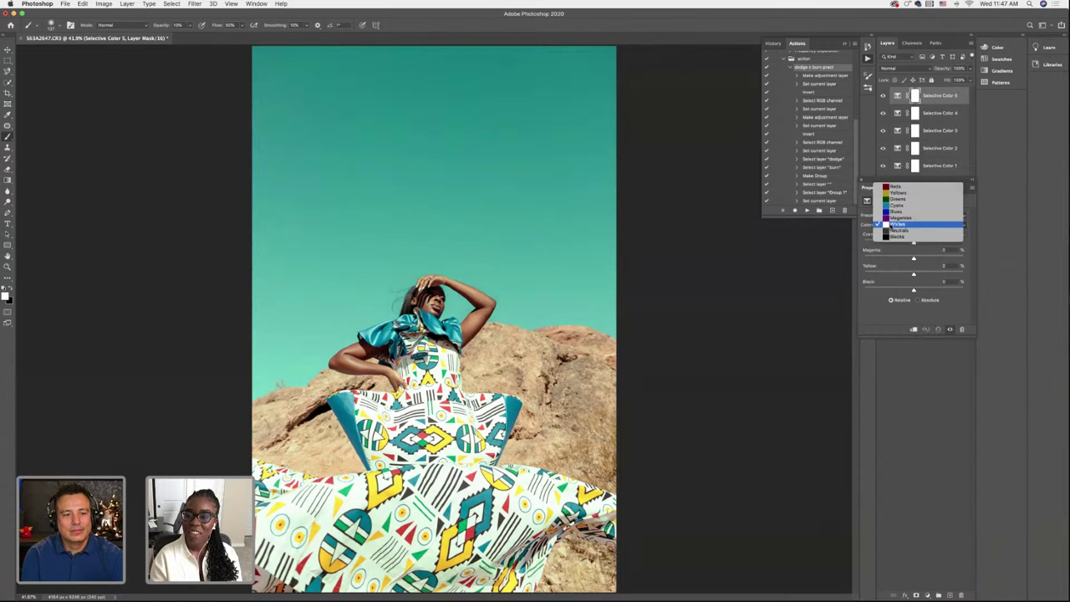
pyautogui.click(891, 236)
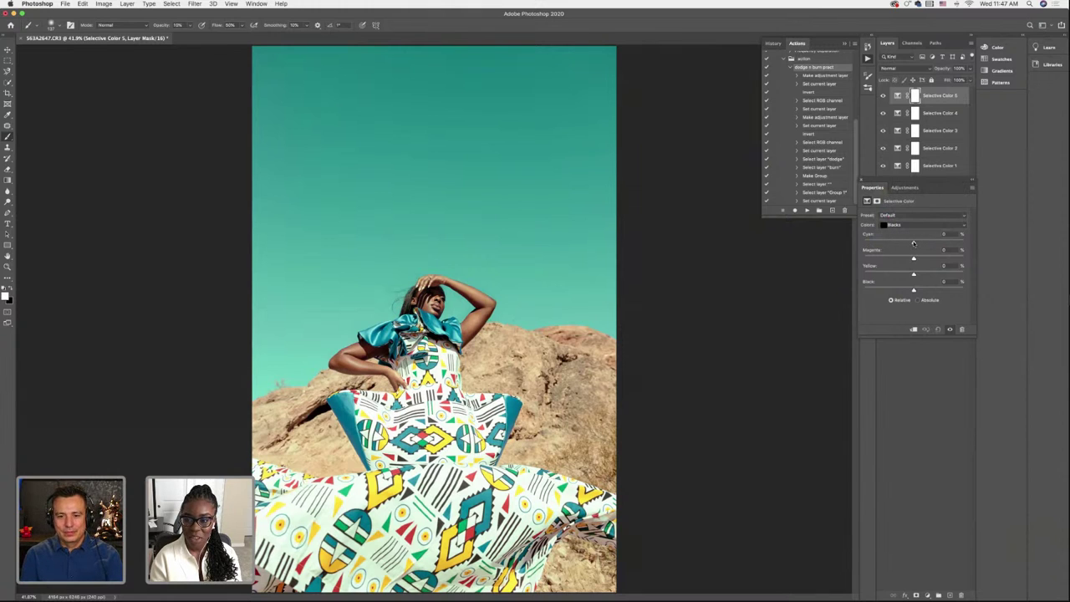
pyautogui.moveTo(914, 243); pyautogui.dragTo(902, 243)
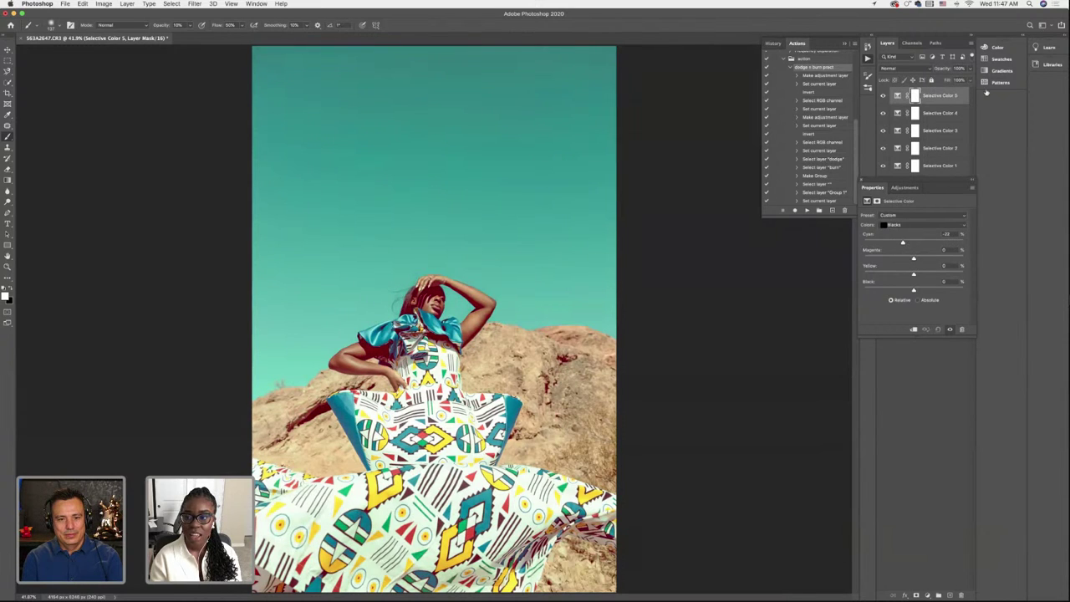
# Lower Selective Color 5's opacity to about 54%, compare it on and off, and retune the Blacks
pyautogui.moveTo(968, 94)
pyautogui.mouseDown()
pyautogui.moveTo(945, 90)
pyautogui.moveTo(954, 80)
pyautogui.mouseUp()
pyautogui.click(967, 68)
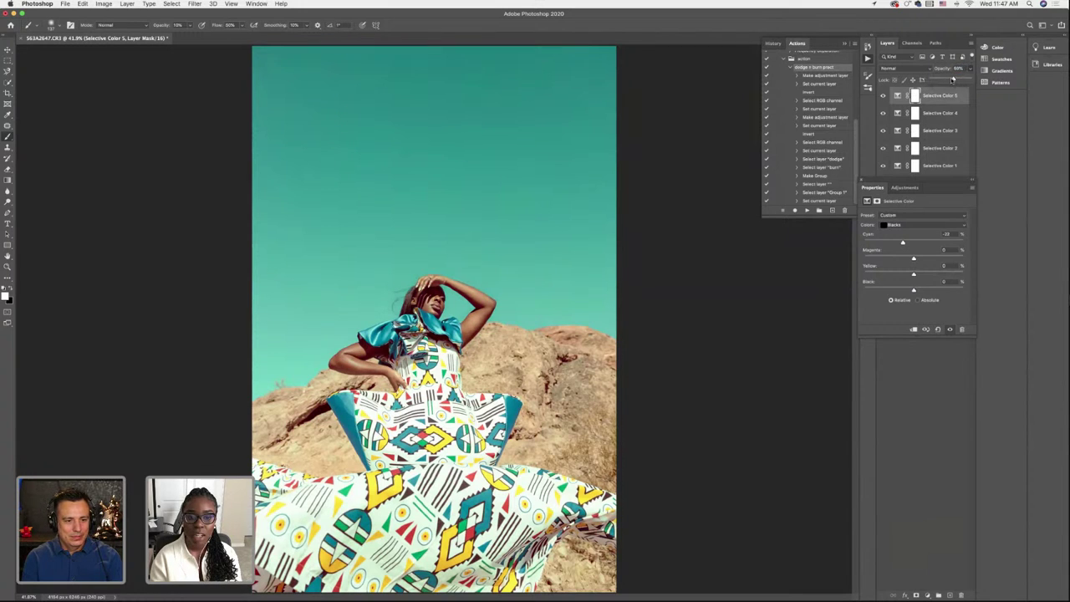
pyautogui.click(883, 96)
pyautogui.click(882, 96)
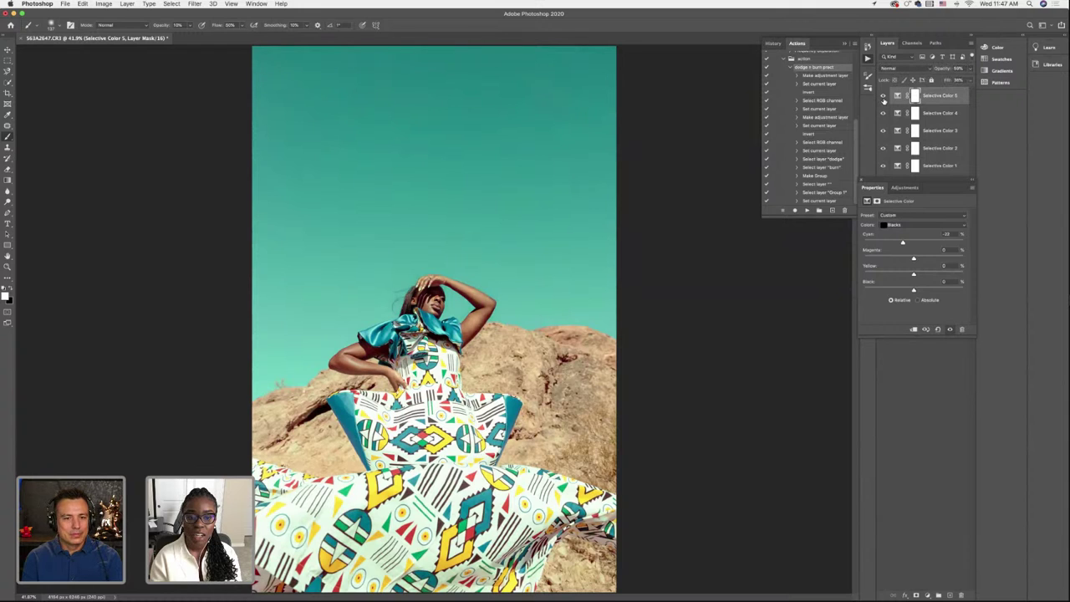
pyautogui.moveTo(903, 243)
pyautogui.mouseDown()
pyautogui.moveTo(891, 243)
pyautogui.moveTo(927, 243)
pyautogui.moveTo(911, 243)
pyautogui.moveTo(926, 259)
pyautogui.moveTo(898, 259)
pyautogui.moveTo(913, 259)
pyautogui.mouseUp()
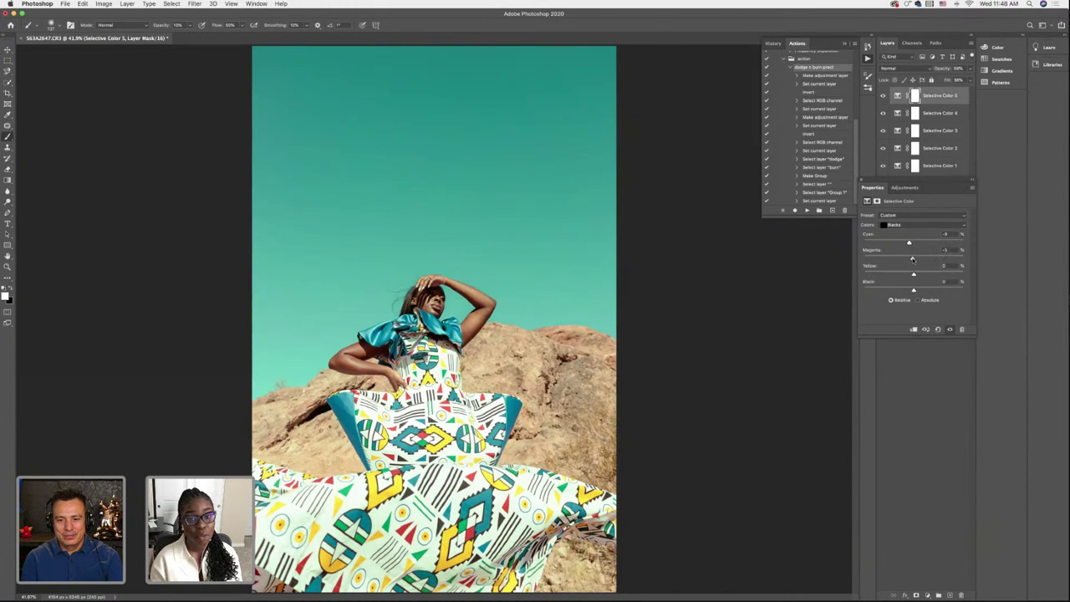
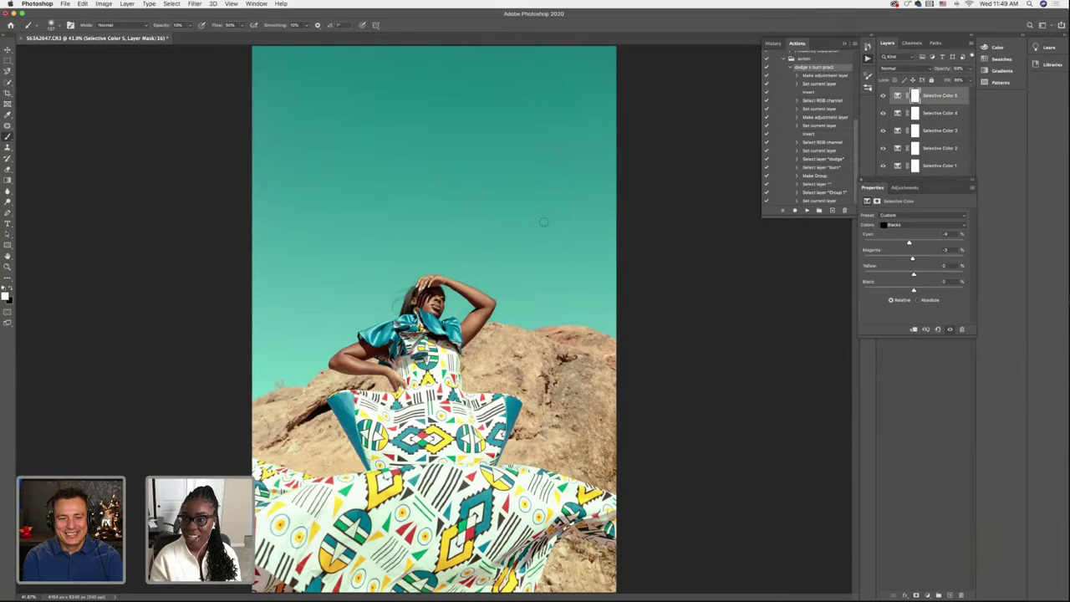
# Lower Selective Color 5's Blacks Black amount to -30, then select all five Selective Color layers
pyautogui.moveTo(889, 185); pyautogui.dragTo(887, 182)
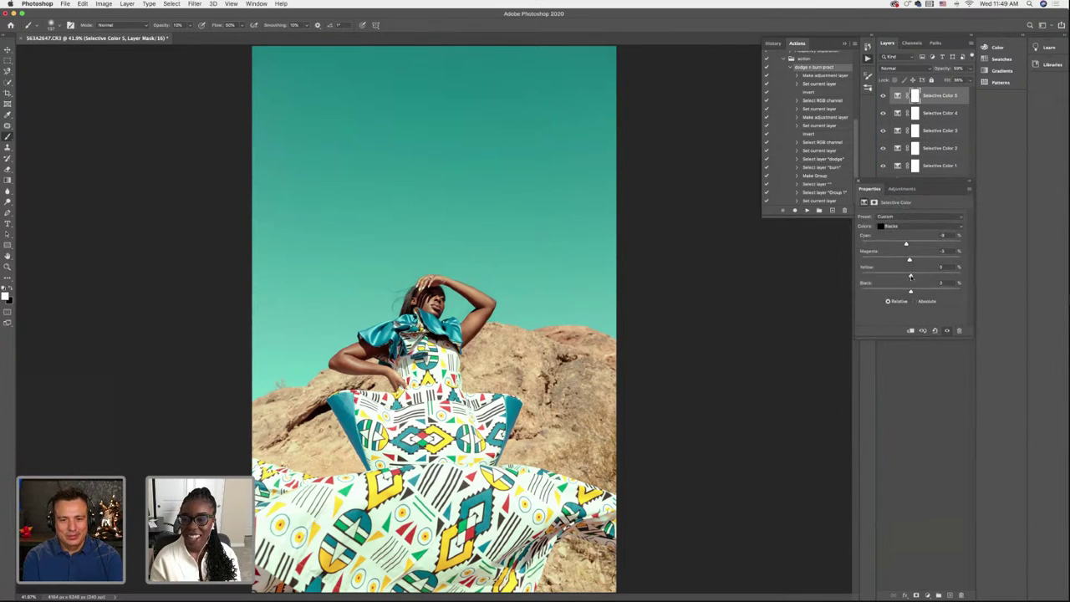
pyautogui.moveTo(911, 290); pyautogui.dragTo(895, 292)
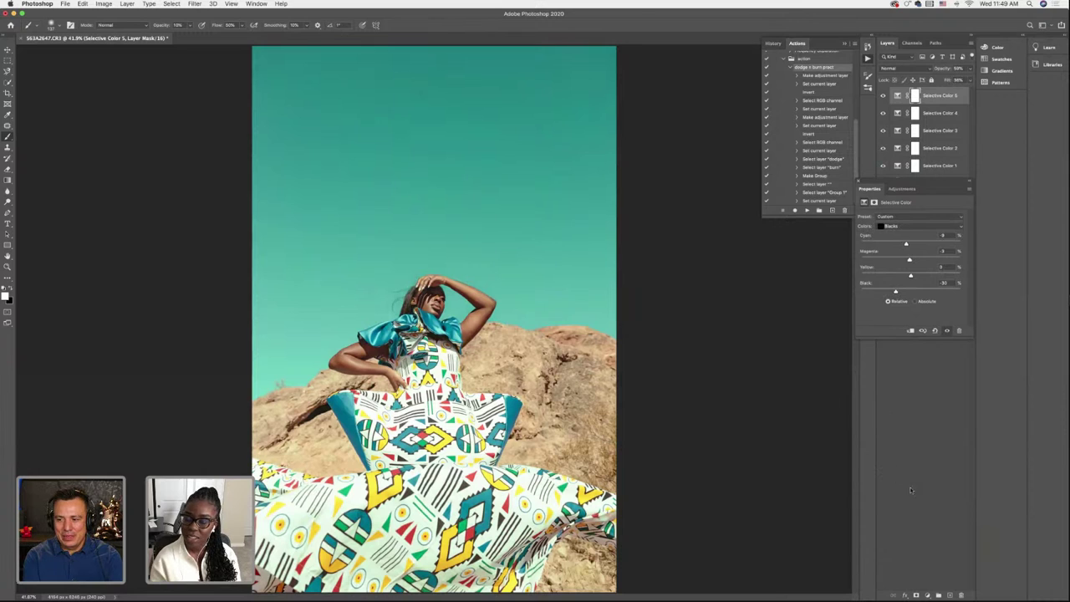
pyautogui.click(927, 595)
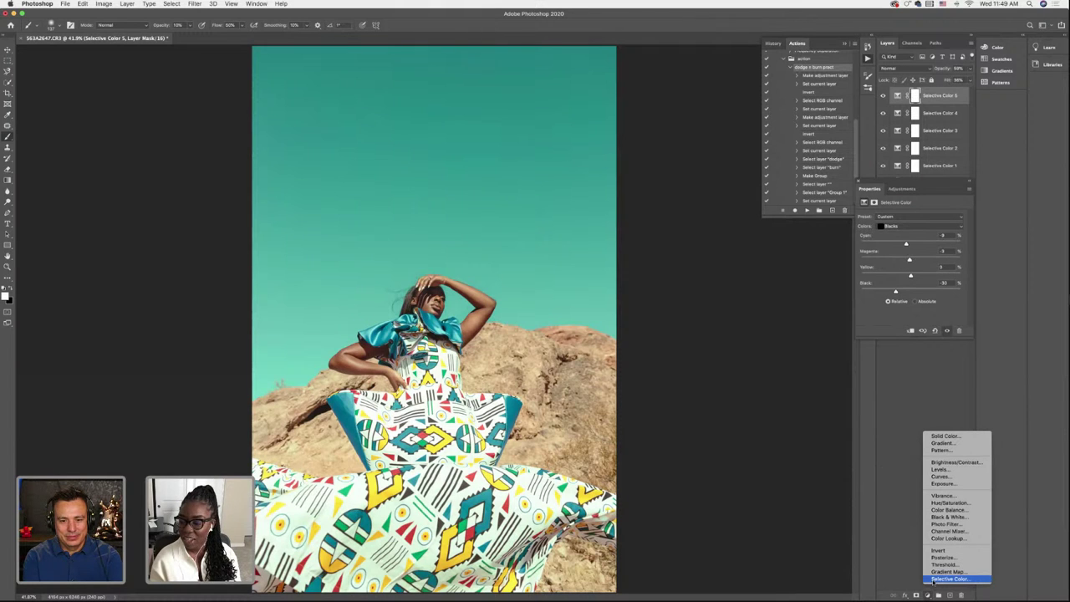
pyautogui.click(935, 580)
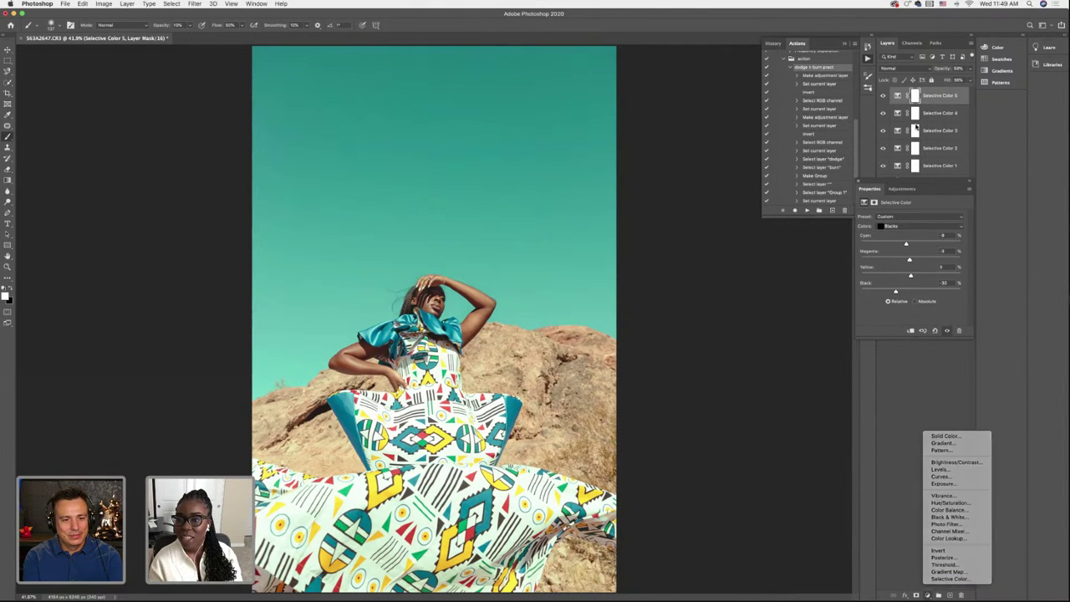
pyautogui.click(857, 180)
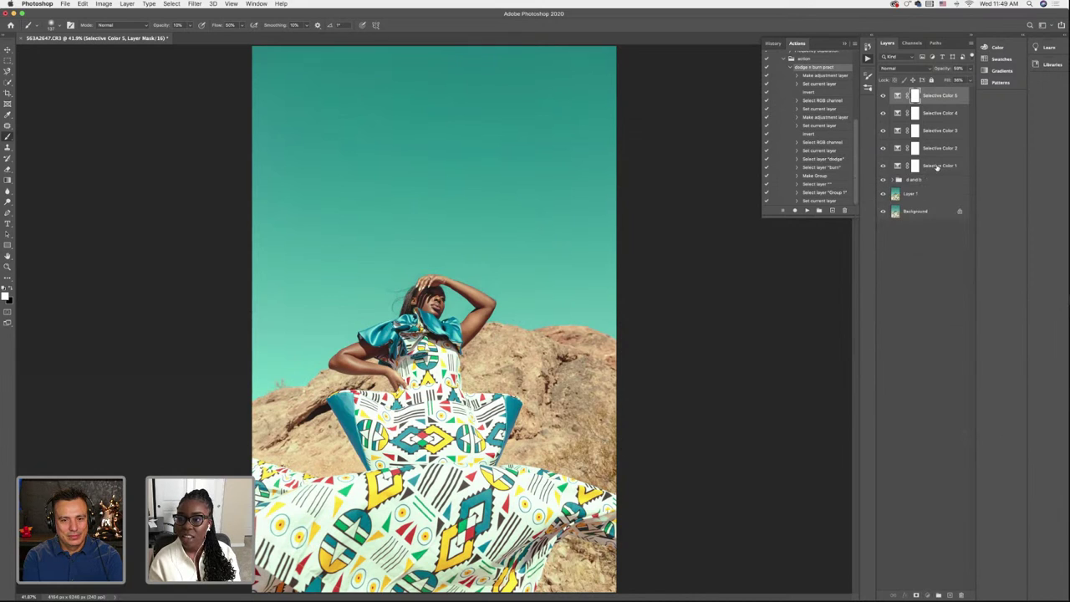
# Group the five Selective Color layers into Group 1 and toggle its visibility to compare
pyautogui.click(939, 593)
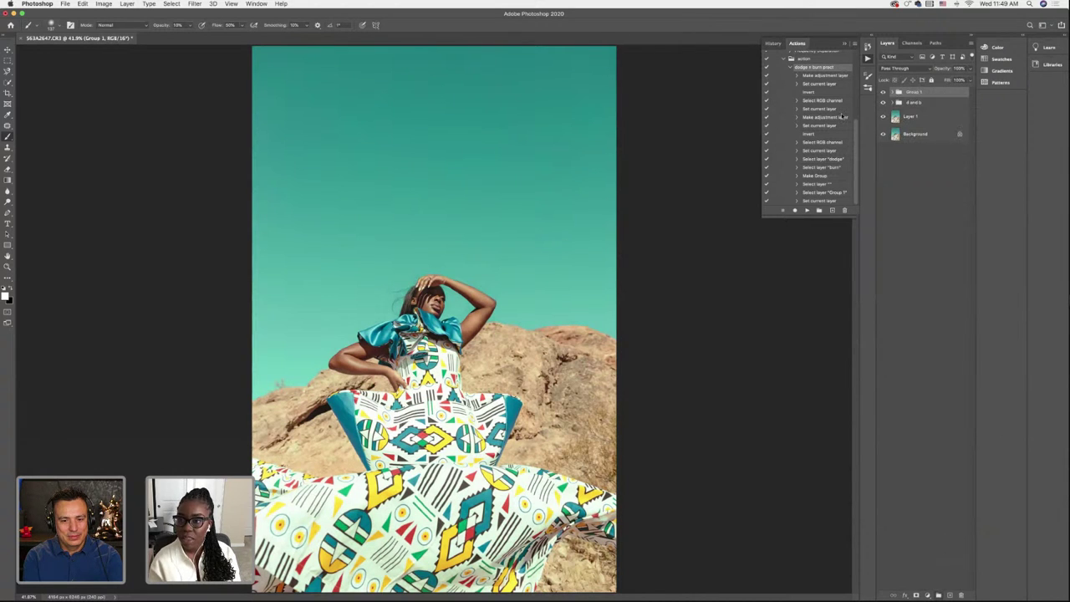
pyautogui.click(882, 92)
pyautogui.click(882, 93)
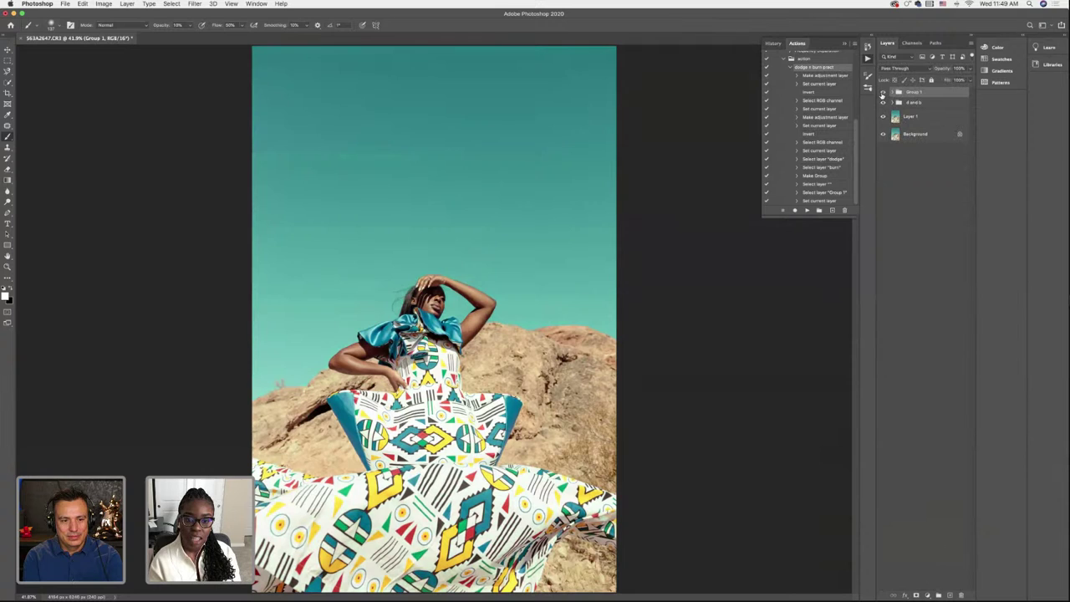
pyautogui.click(882, 93)
pyautogui.click(882, 93)
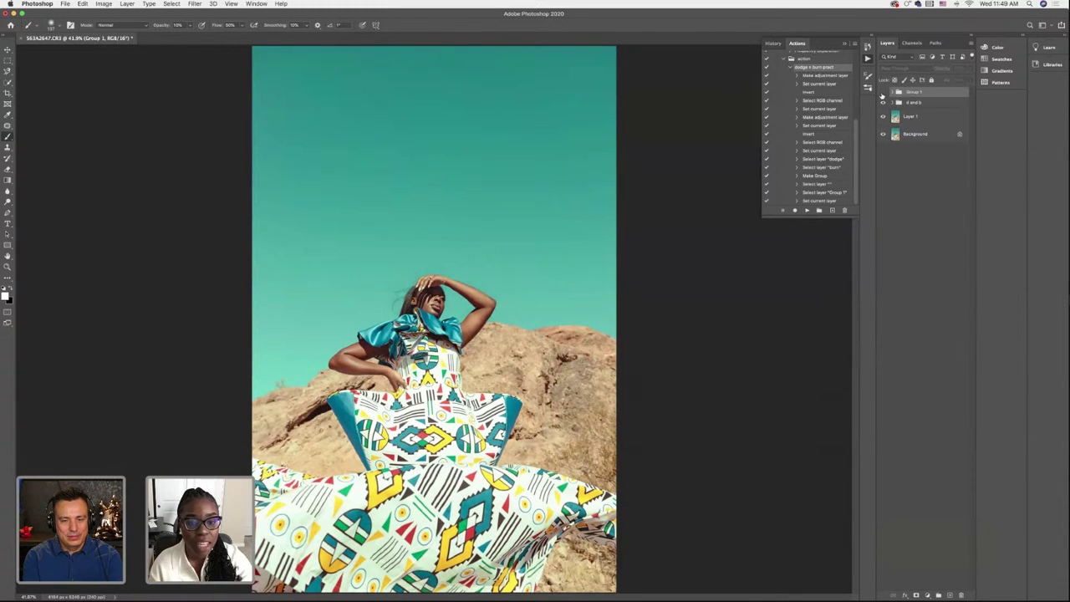
pyautogui.click(882, 93)
pyautogui.click(883, 93)
pyautogui.click(882, 93)
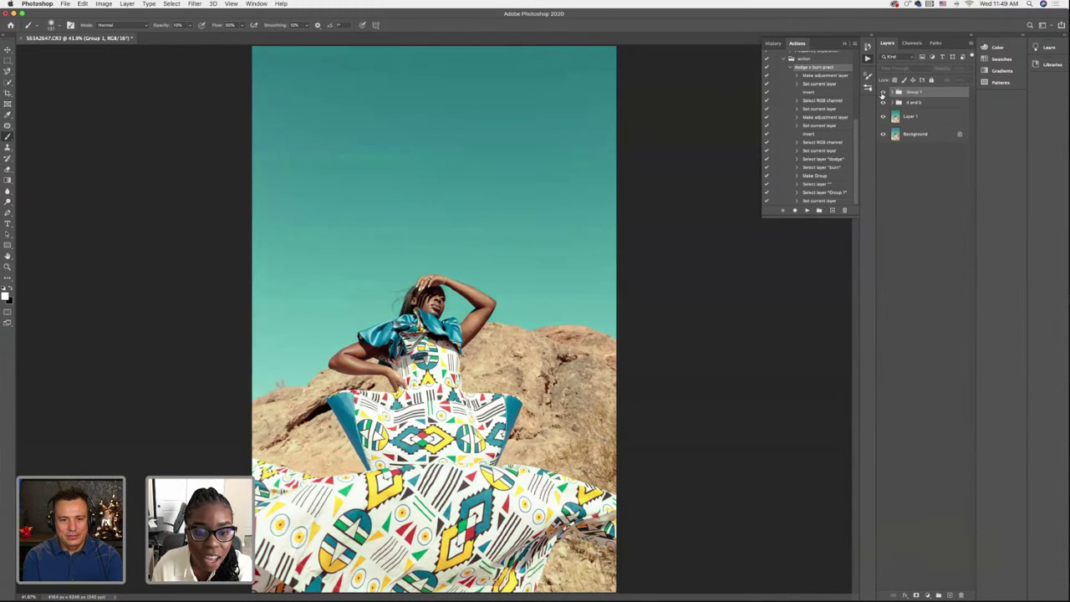
pyautogui.click(882, 93)
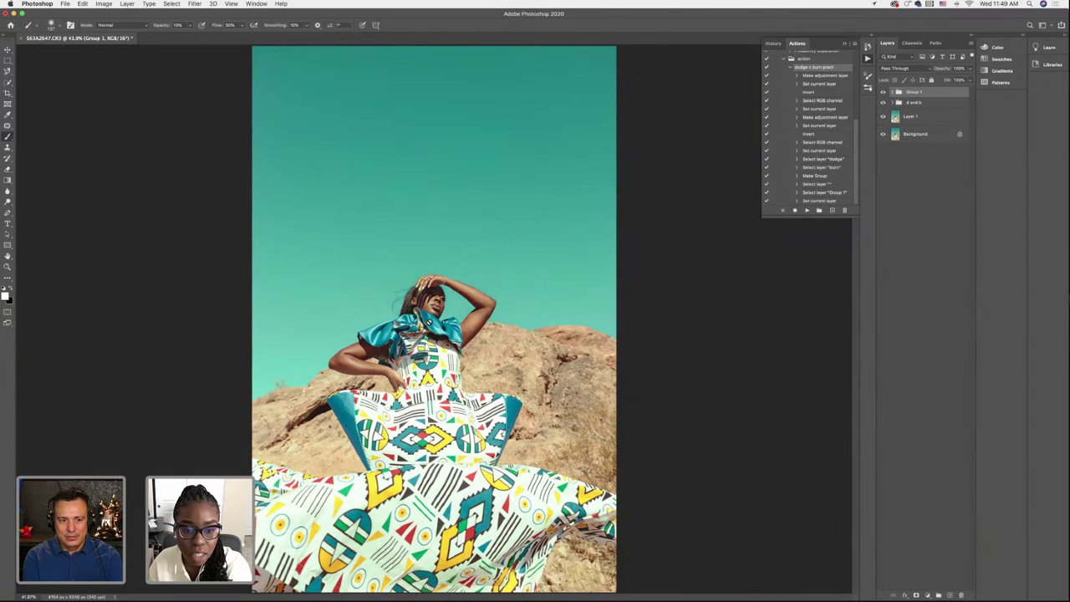
# Compare the face with and without Group 1, fit the photo, and expand Group 1
pyautogui.scroll(5, 429, 322)
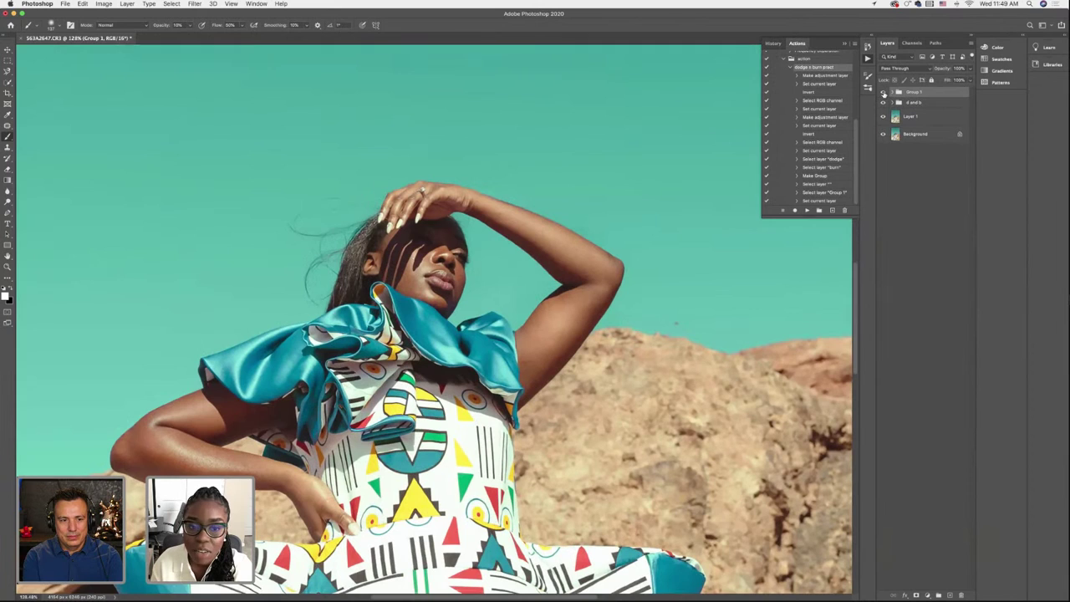
pyautogui.click(882, 93)
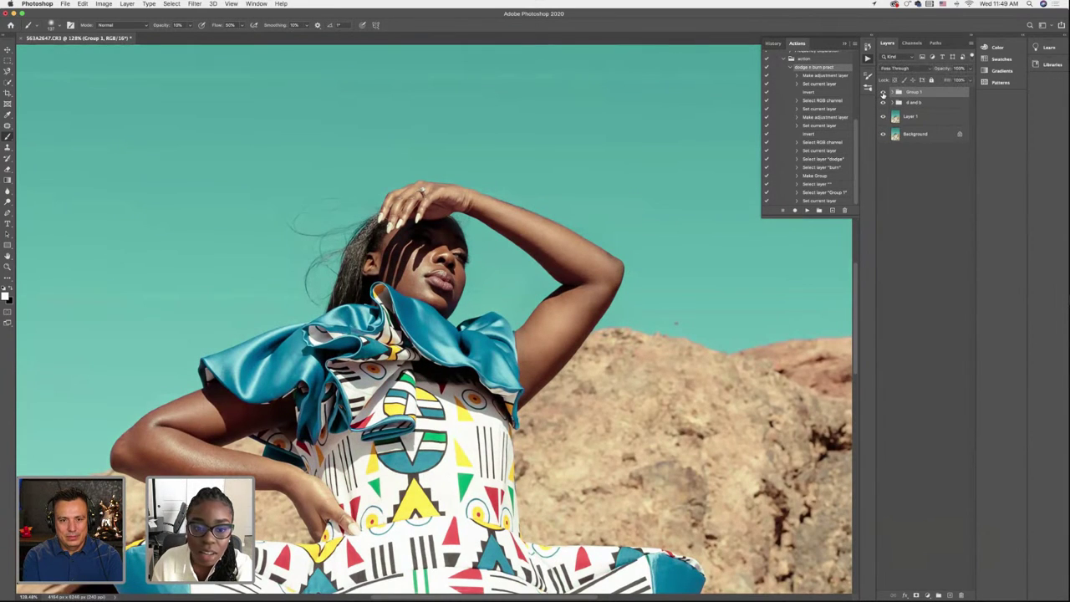
pyautogui.click(882, 92)
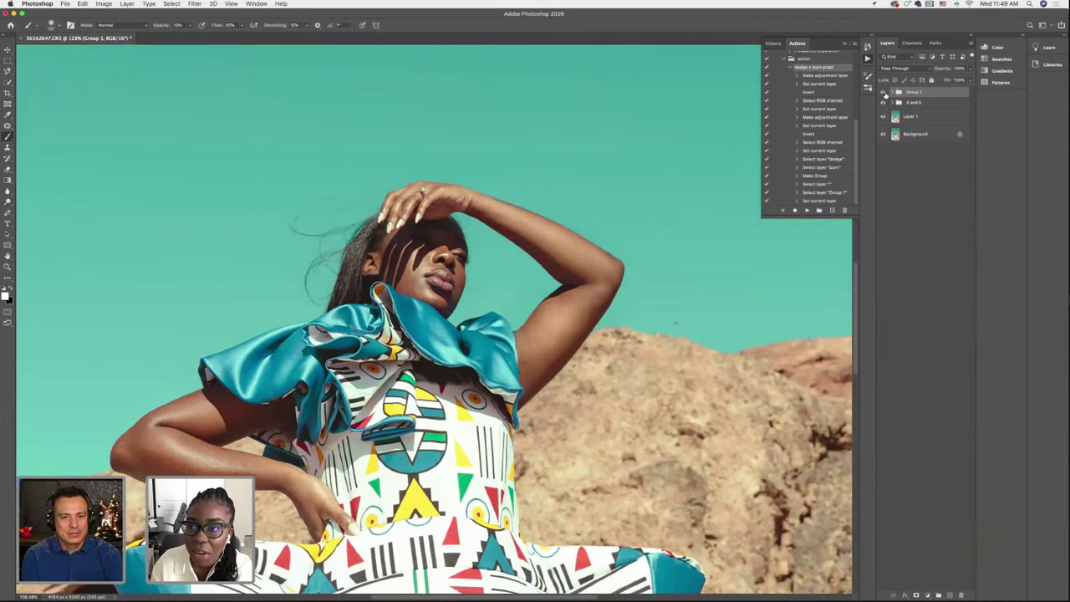
pyautogui.click(883, 93)
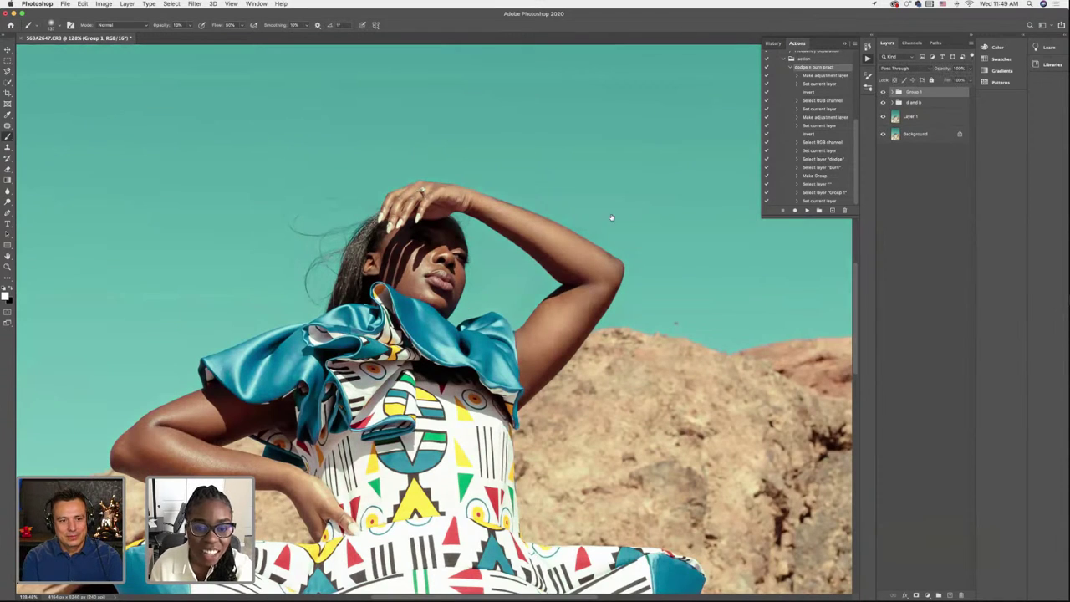
pyautogui.press('super+comma')
pyautogui.press('super+0')
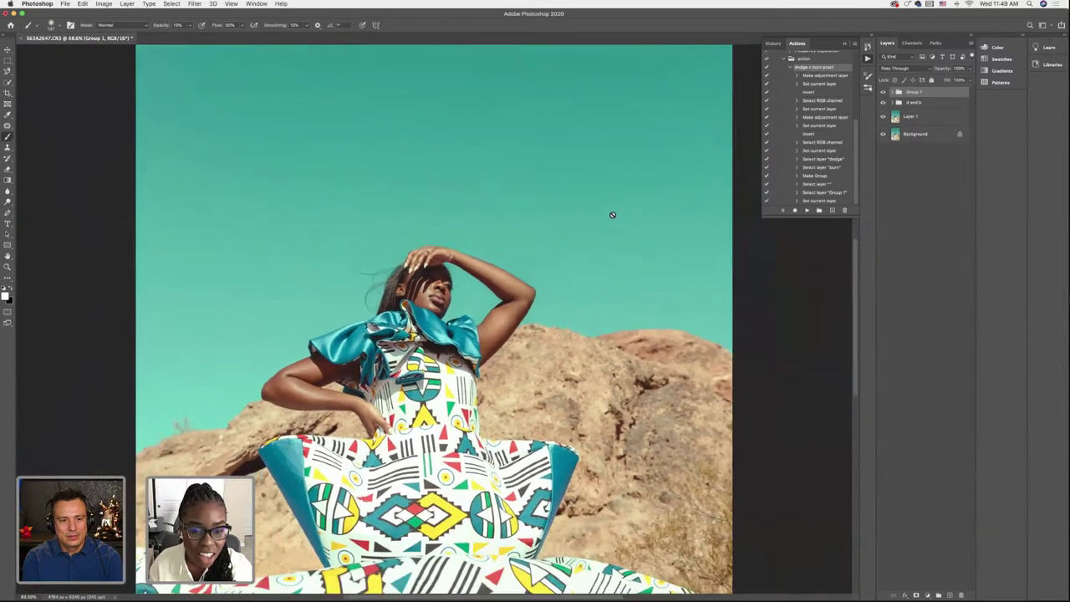
pyautogui.scroll(1, 627, 209)
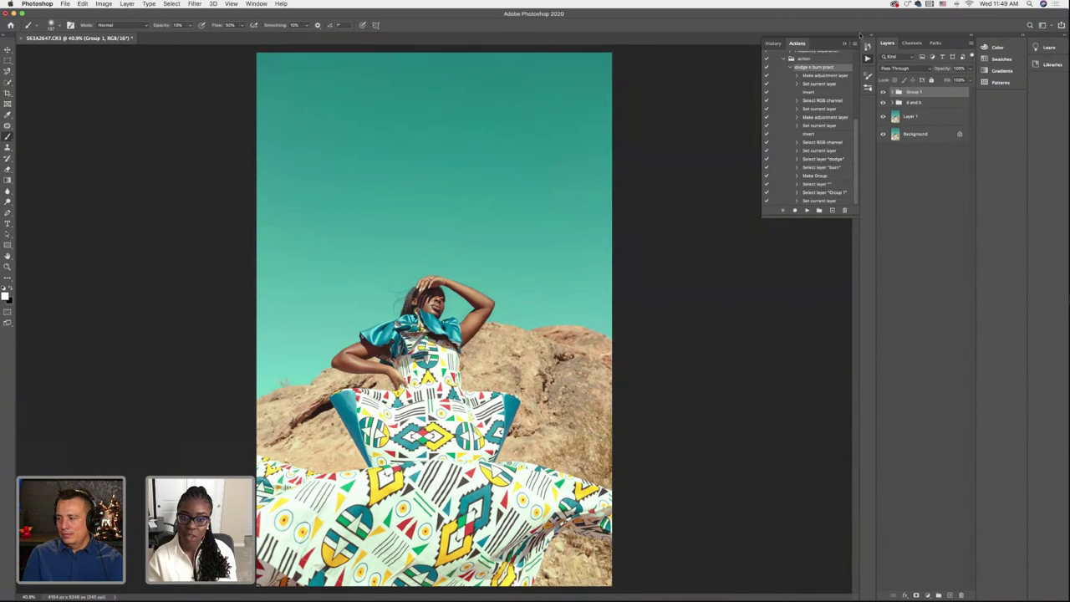
pyautogui.click(892, 92)
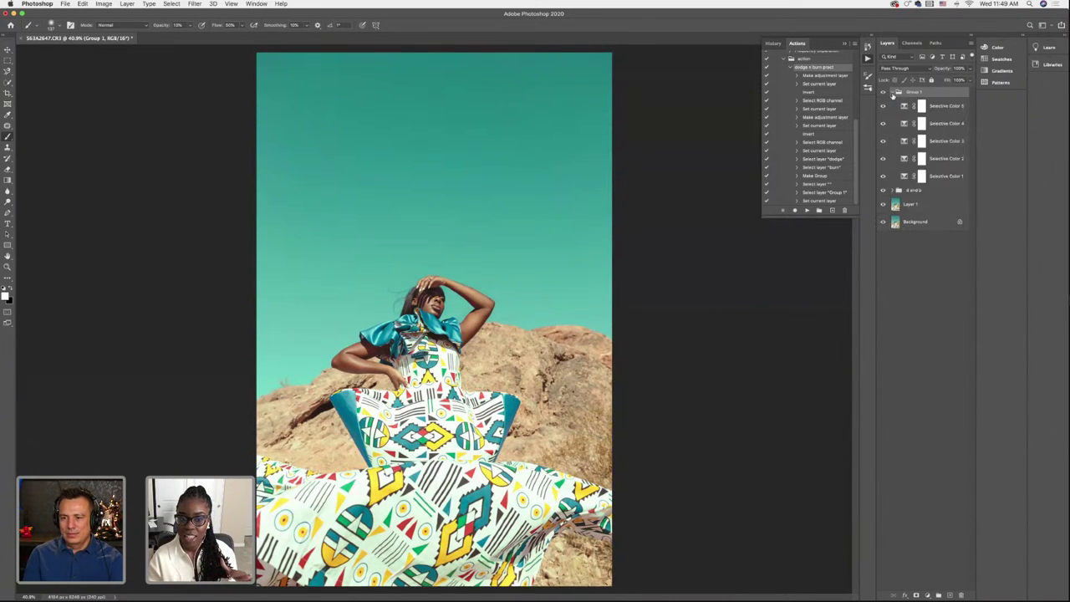
# Add a Channel Mixer 1 layer with the Blue output's Blue slider at +88
pyautogui.click(928, 595)
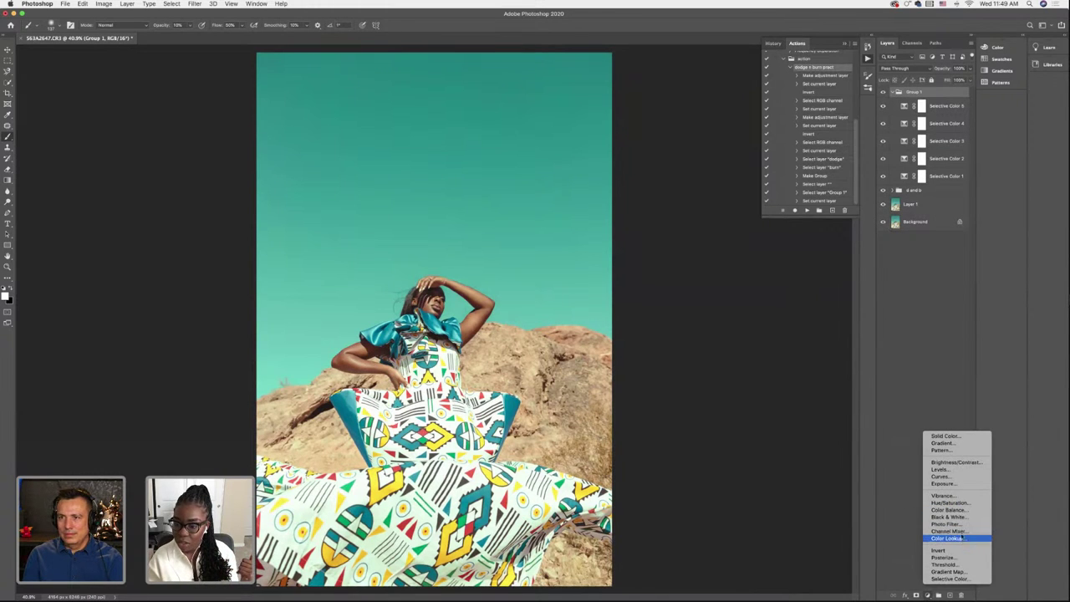
pyautogui.click(949, 531)
pyautogui.click(905, 227)
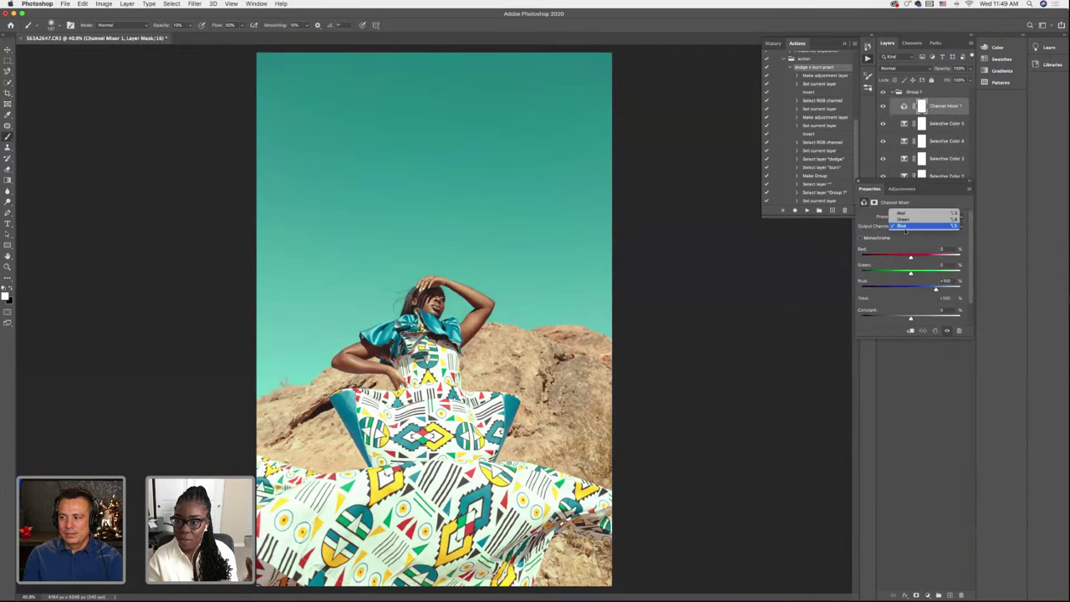
pyautogui.click(906, 226)
pyautogui.moveTo(935, 289); pyautogui.dragTo(930, 289)
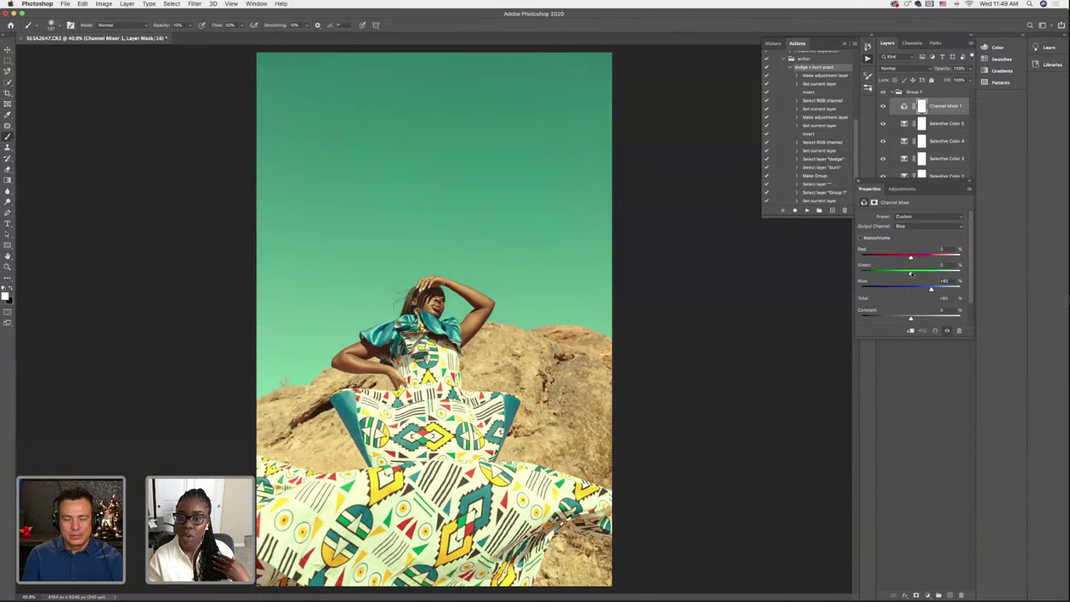
pyautogui.moveTo(932, 290); pyautogui.dragTo(933, 290)
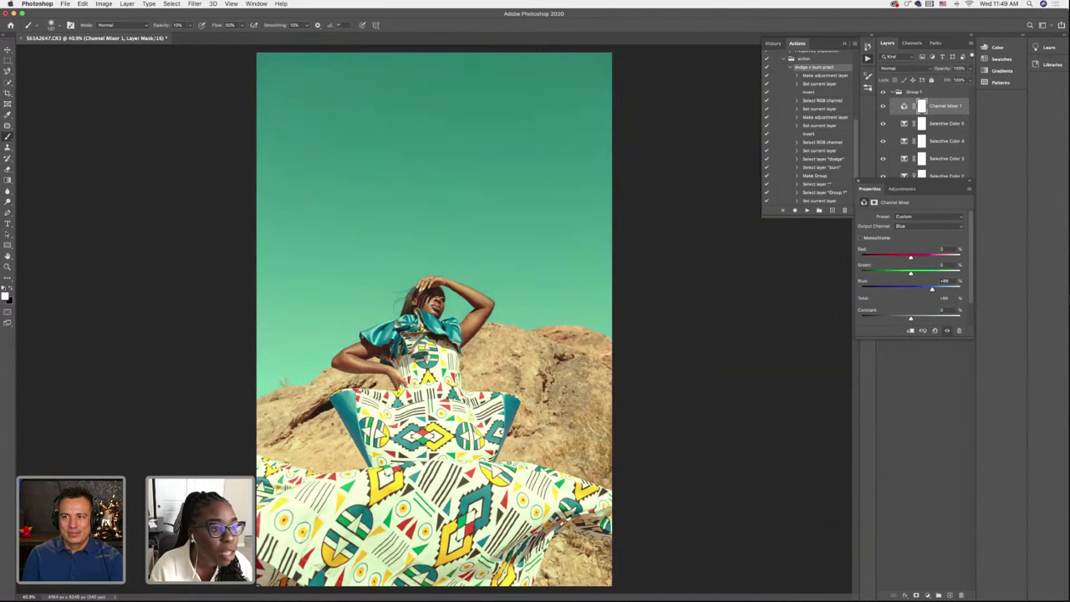
pyautogui.click(7, 168)
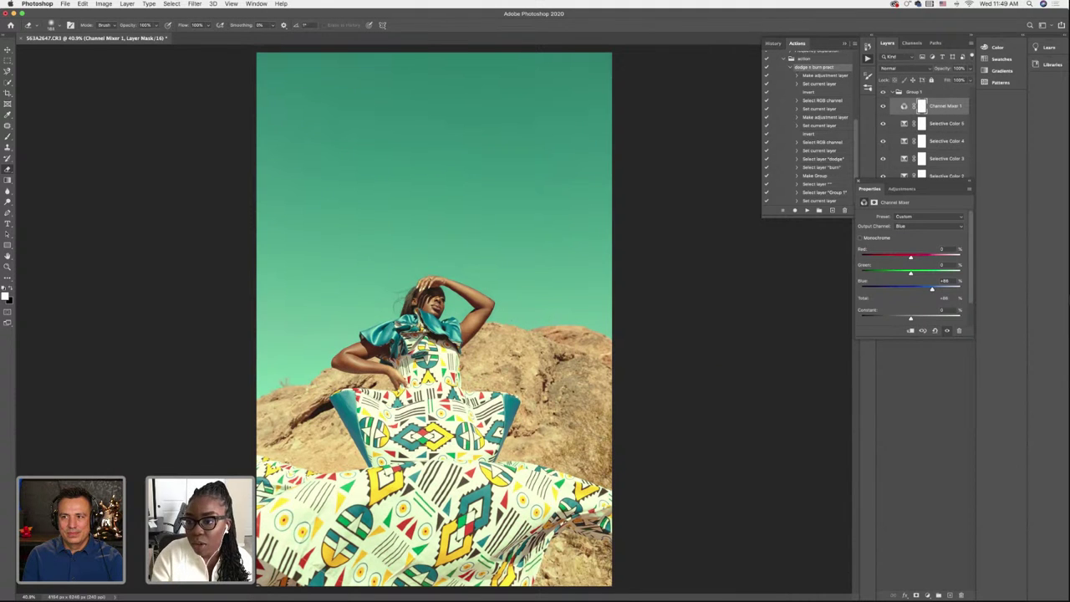
pyautogui.scroll(1, 552, 422)
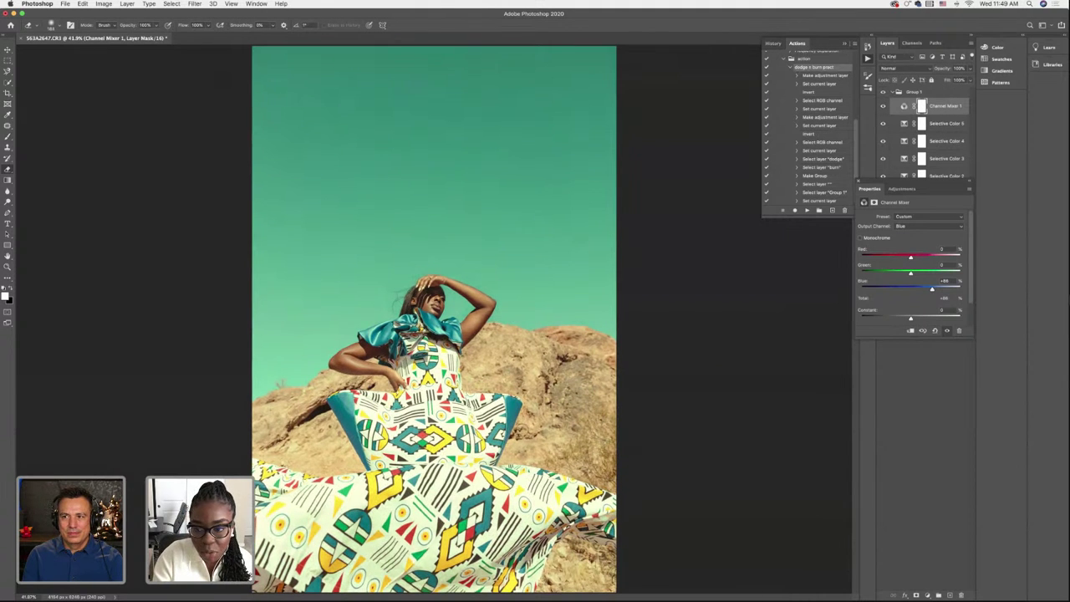
pyautogui.scroll(5, 430, 326)
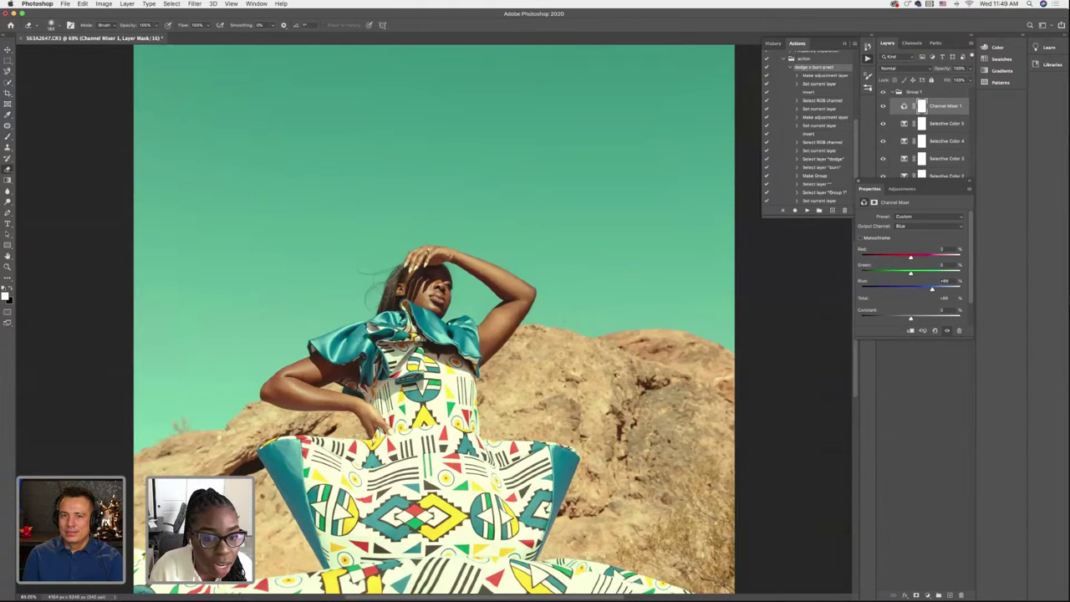
pyautogui.hscroll(1, 428, 321)
pyautogui.click(55, 25)
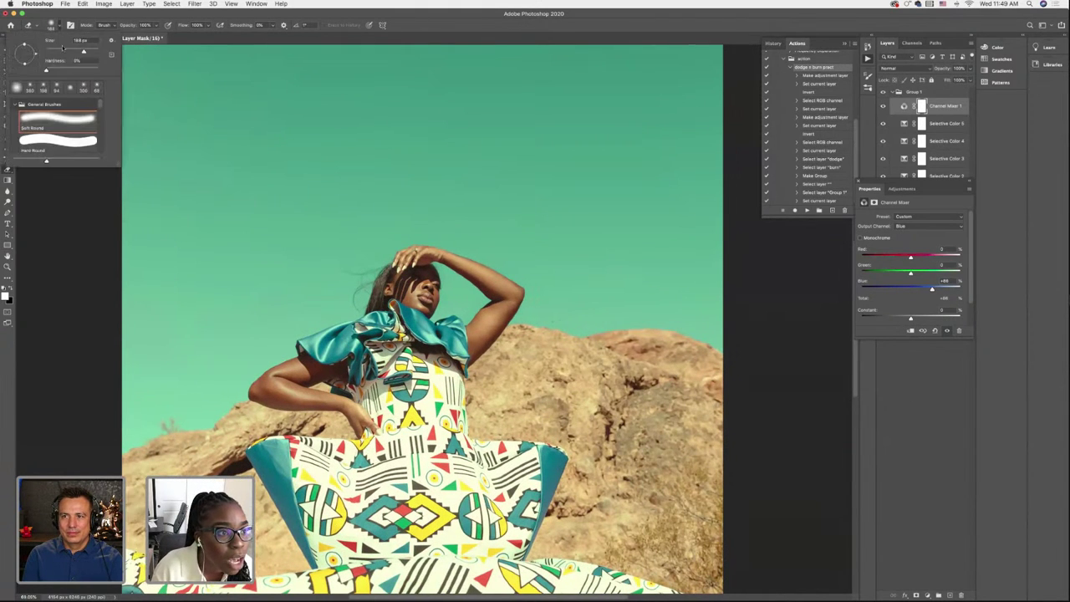
pyautogui.press('Return')
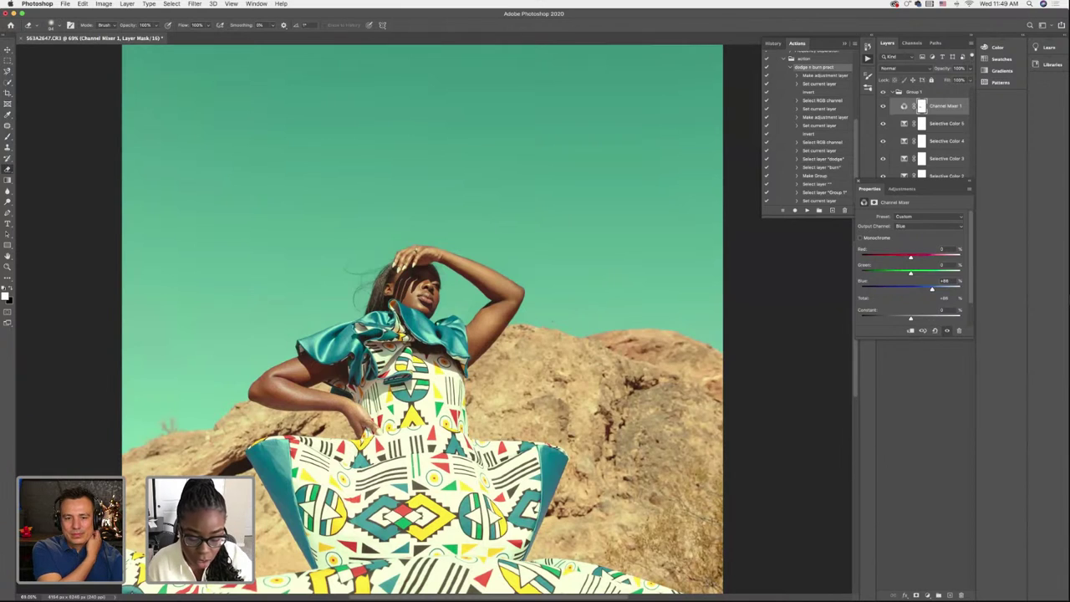
pyautogui.press('\\')
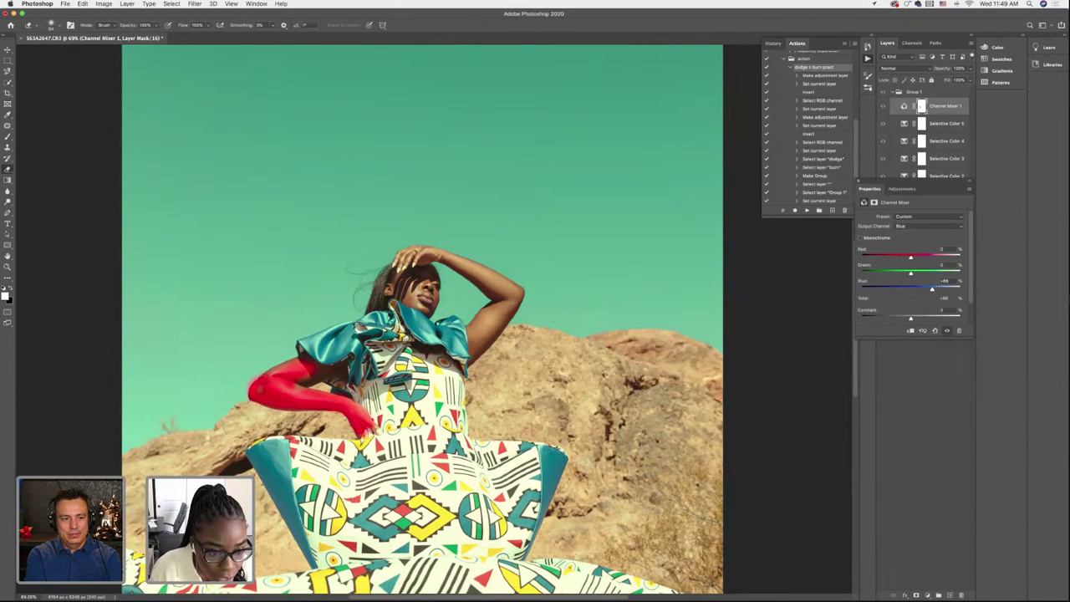
pyautogui.press('super+z')
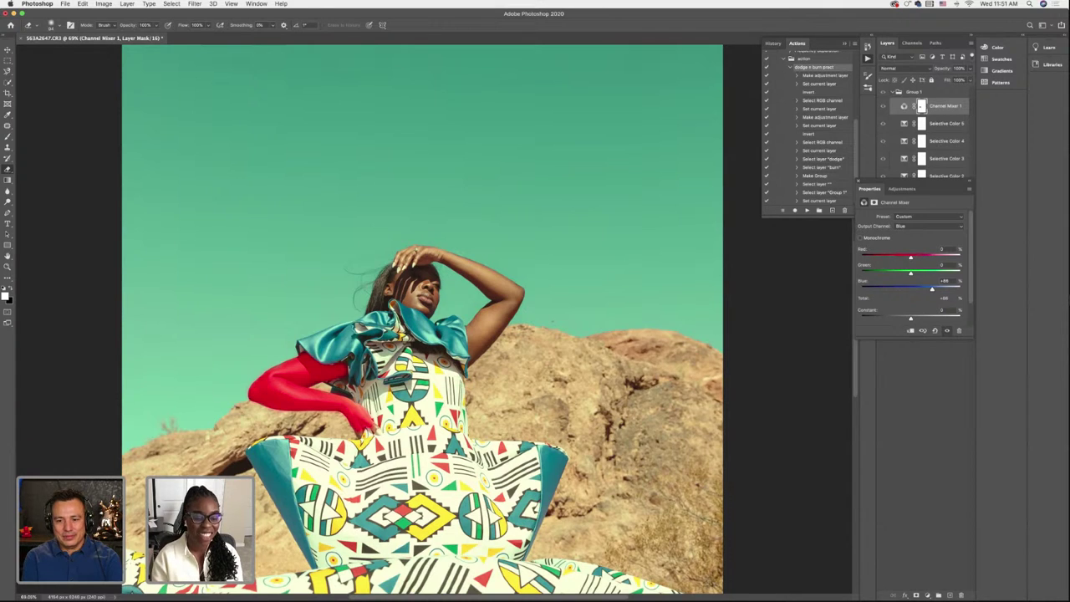
pyautogui.scroll(1, 384, 229)
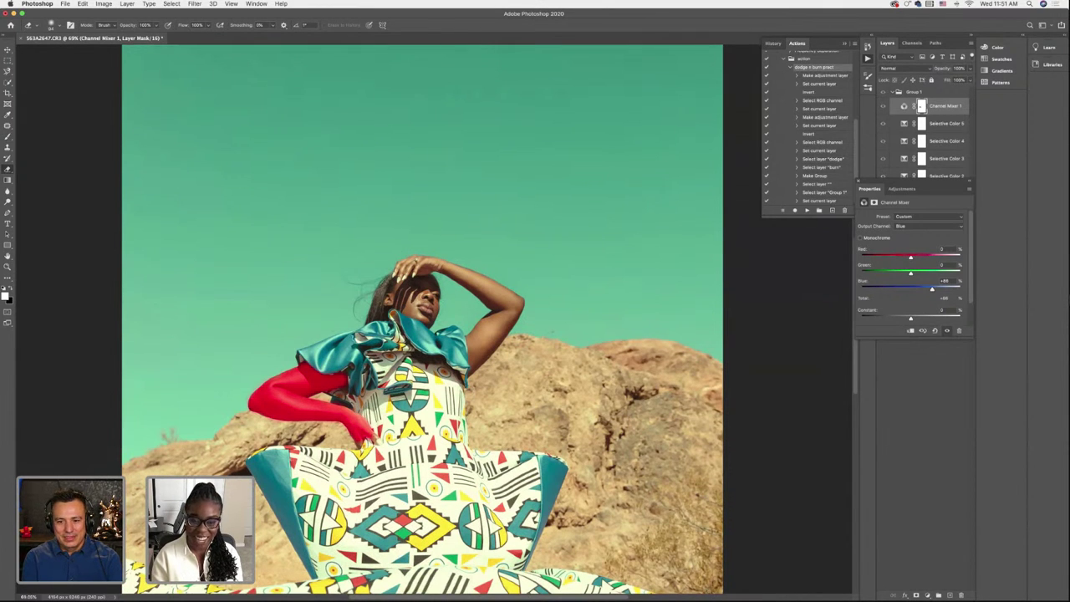
pyautogui.moveTo(253, 590)
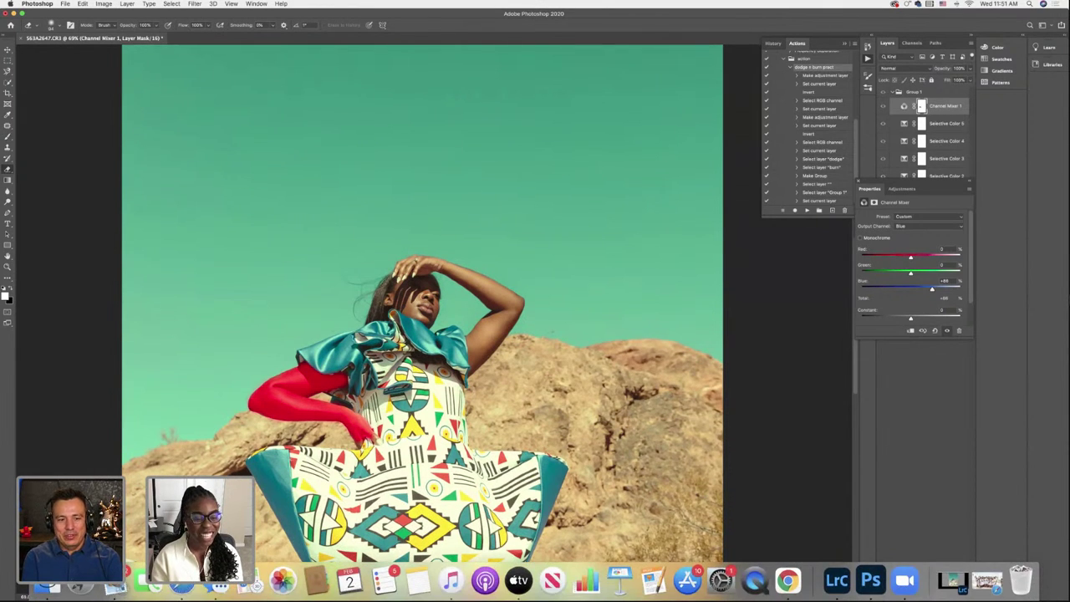
# Switch to Safari and scroll the Self Portrait Sunday portfolio page
pyautogui.click(81, 585)
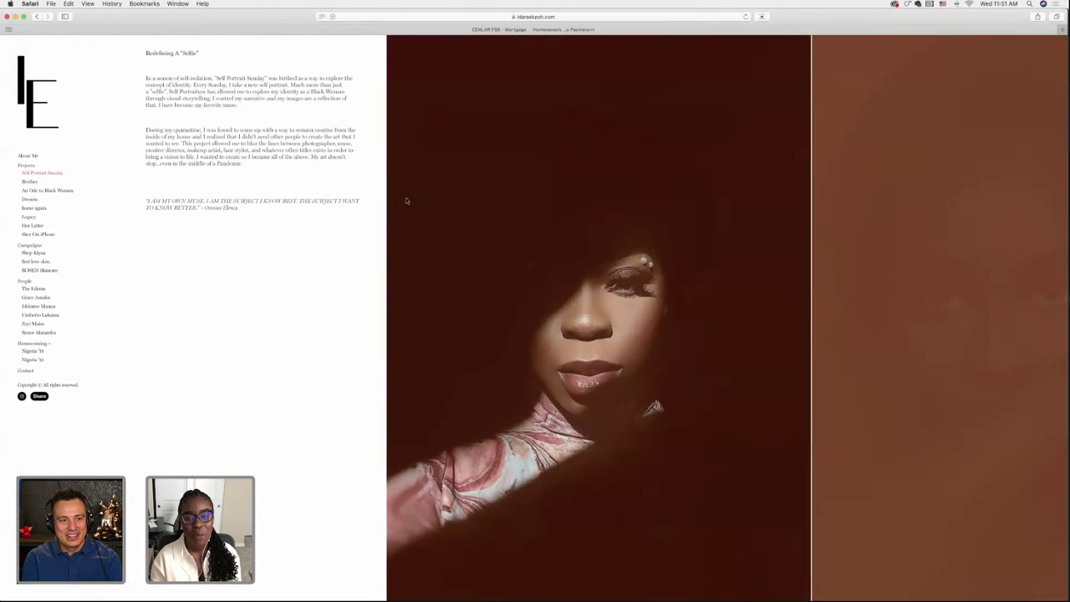
pyautogui.scroll(-5, 406, 201)
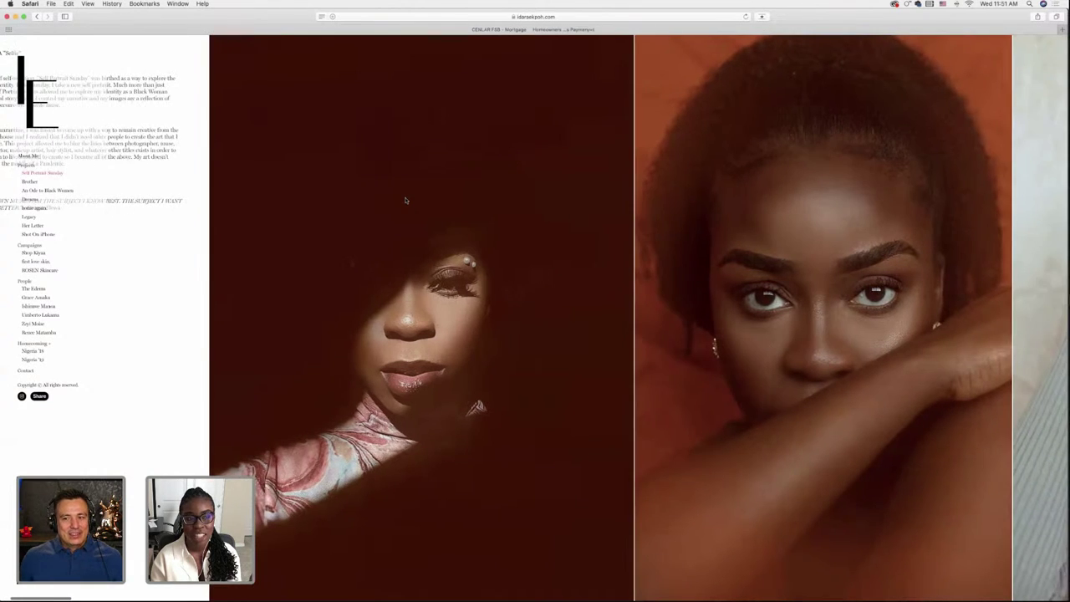
pyautogui.scroll(-2, 406, 201)
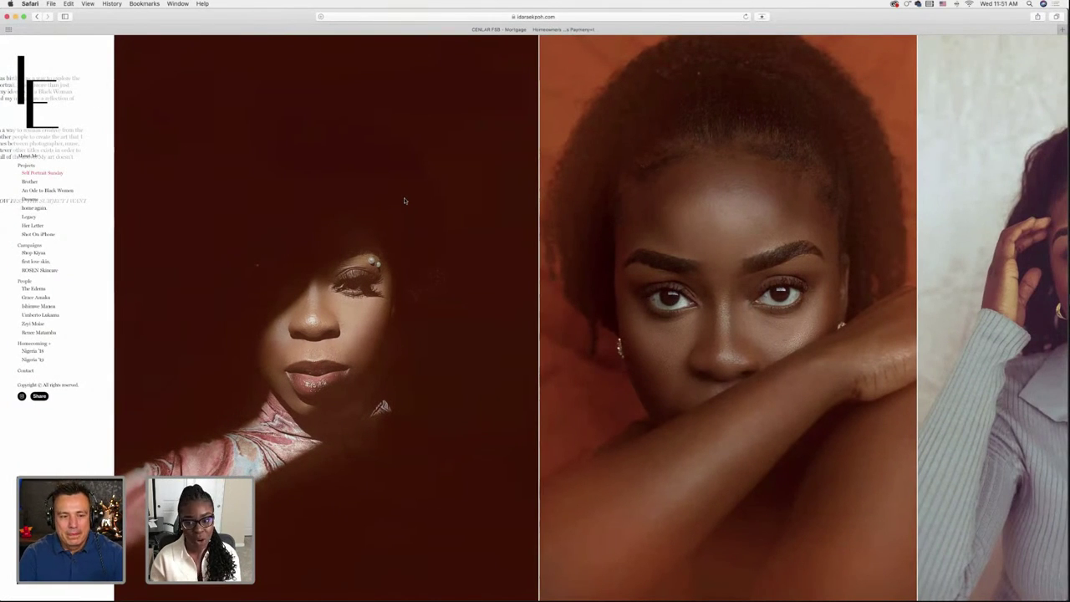
pyautogui.scroll(3, 405, 201)
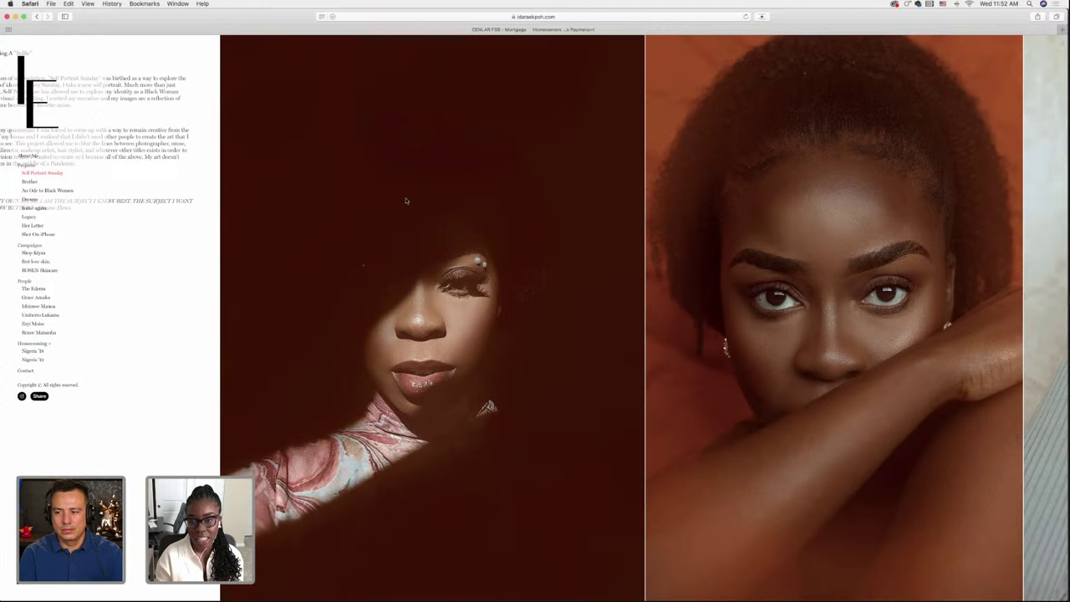
# Scroll sideways back and forth through the portfolio's horizontal portrait gallery
pyautogui.hscroll(15, 409, 209)
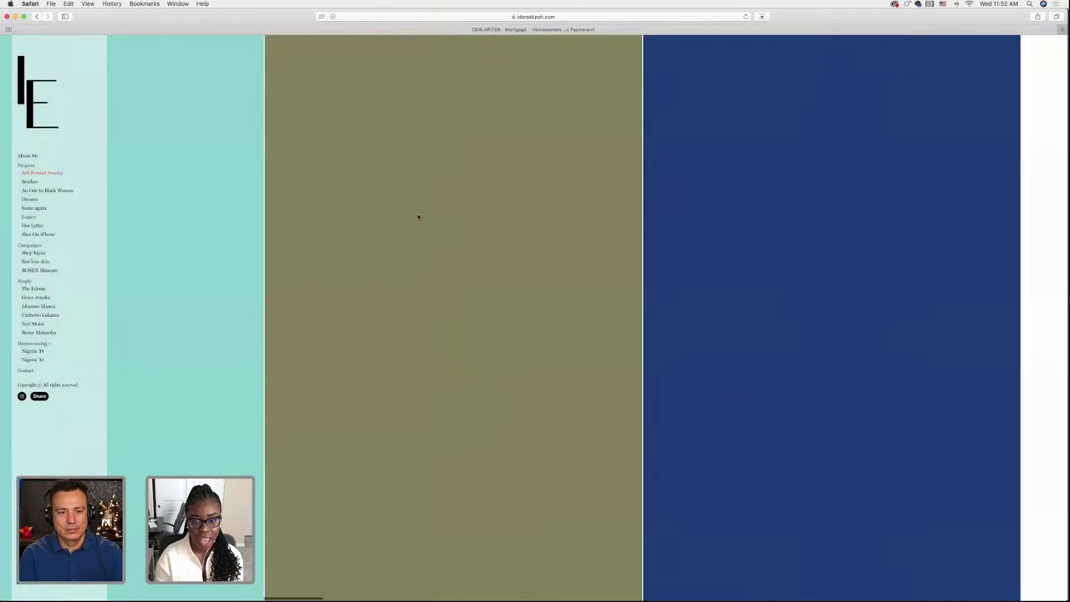
pyautogui.hscroll(15, 418, 217)
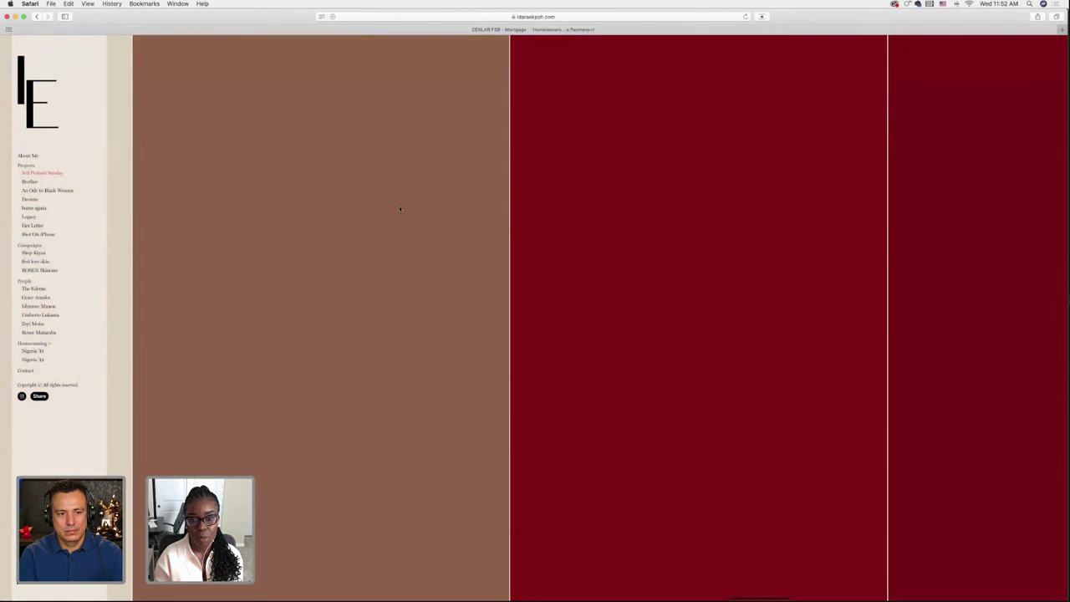
pyautogui.hscroll(3, 391, 210)
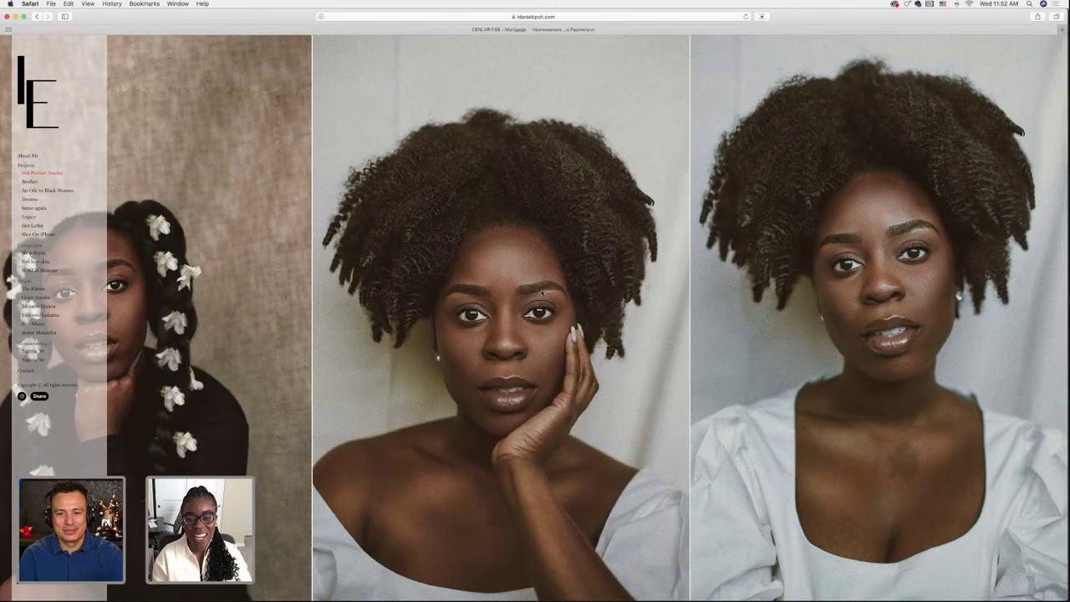
pyautogui.hscroll(-15, 529, 292)
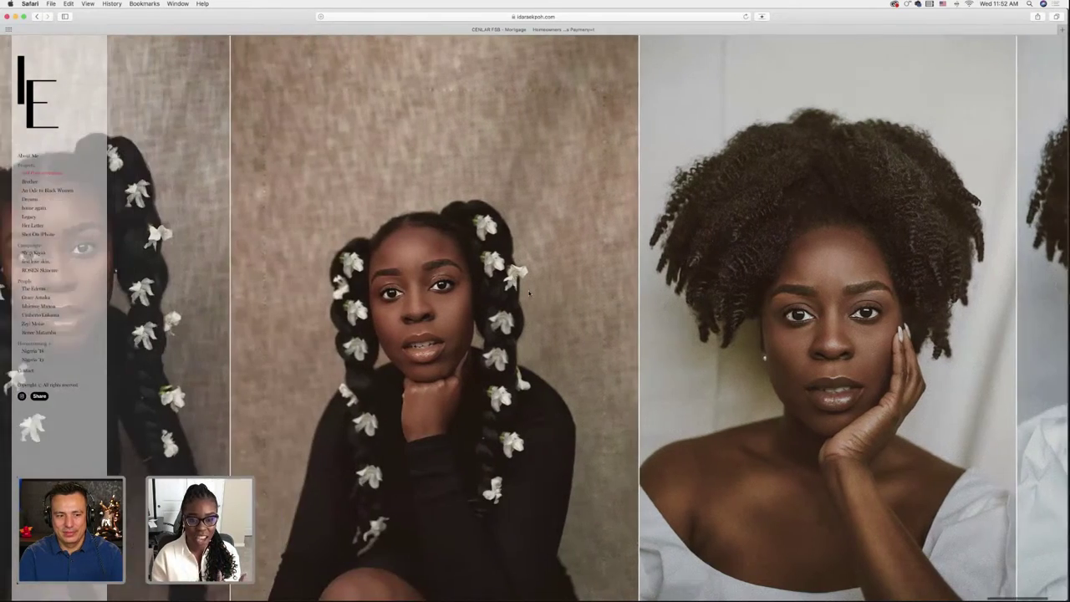
pyautogui.hscroll(-15, 528, 293)
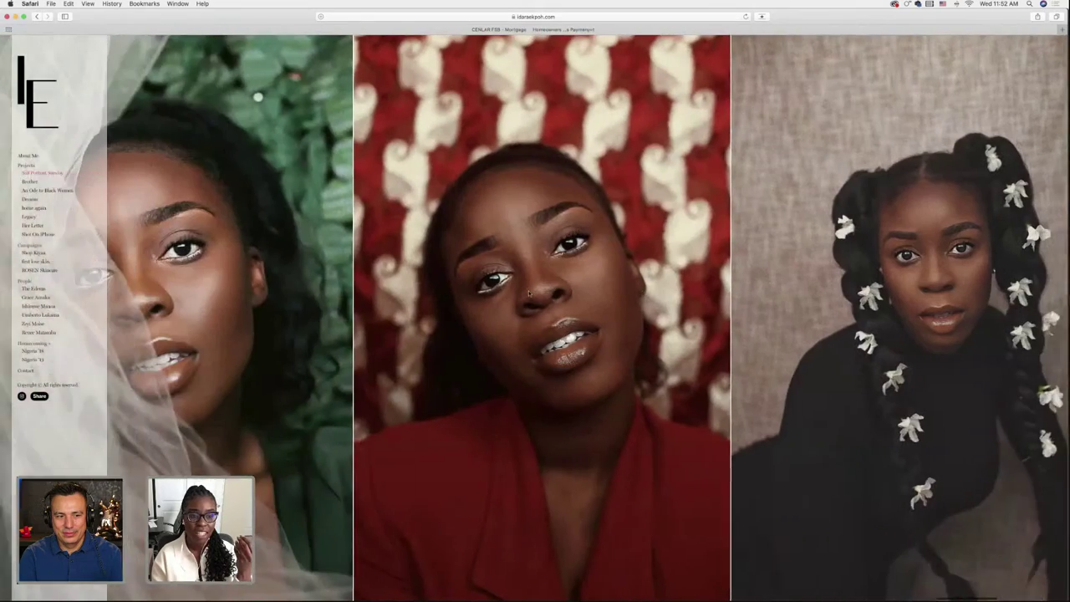
pyautogui.hscroll(-15, 528, 293)
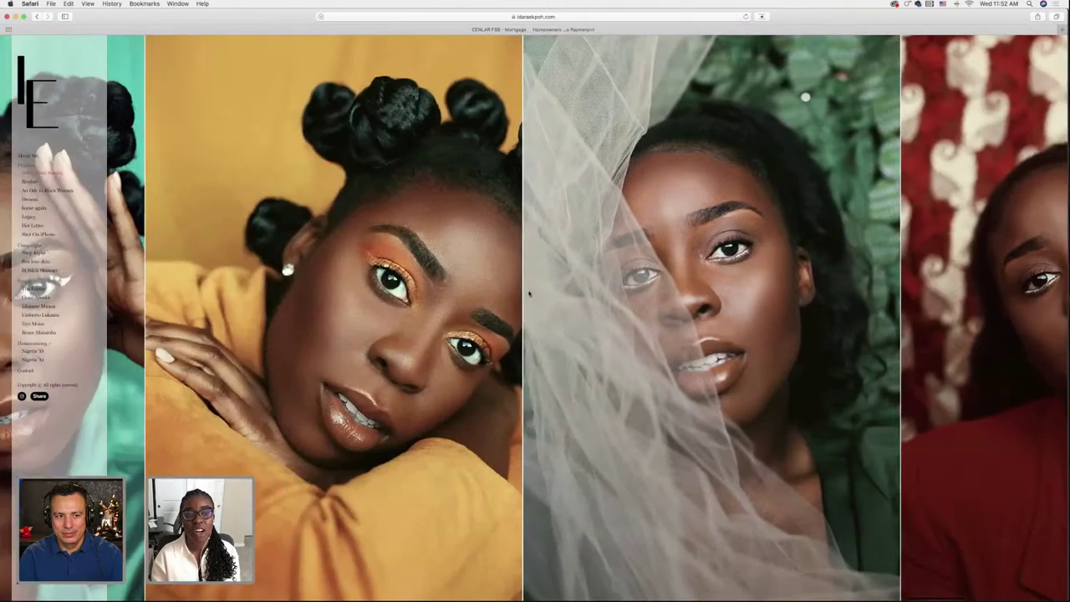
pyautogui.hscroll(-10, 529, 293)
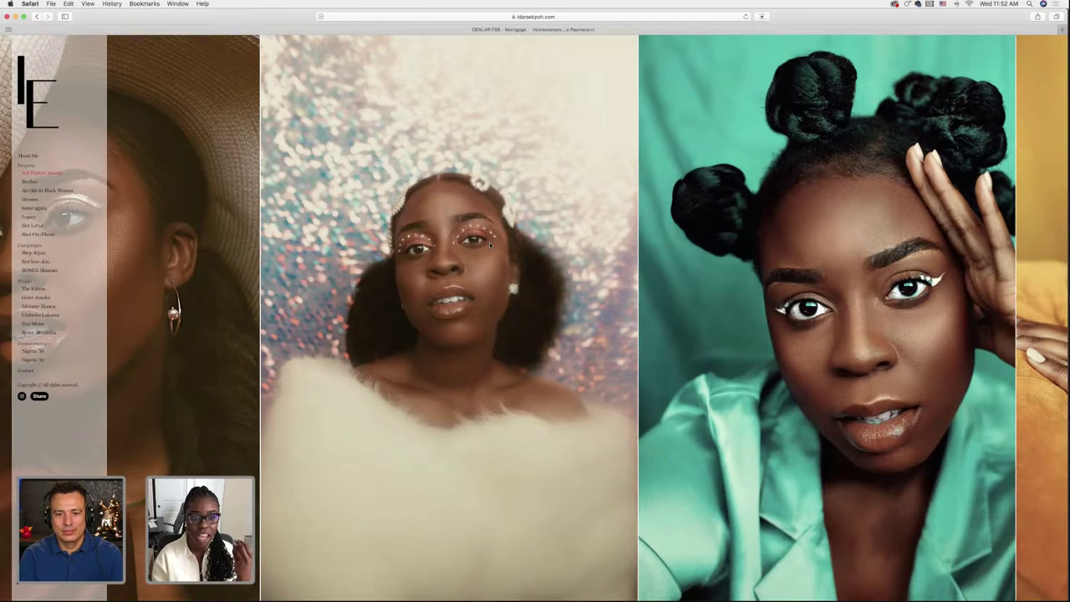
pyautogui.hscroll(-15, 494, 246)
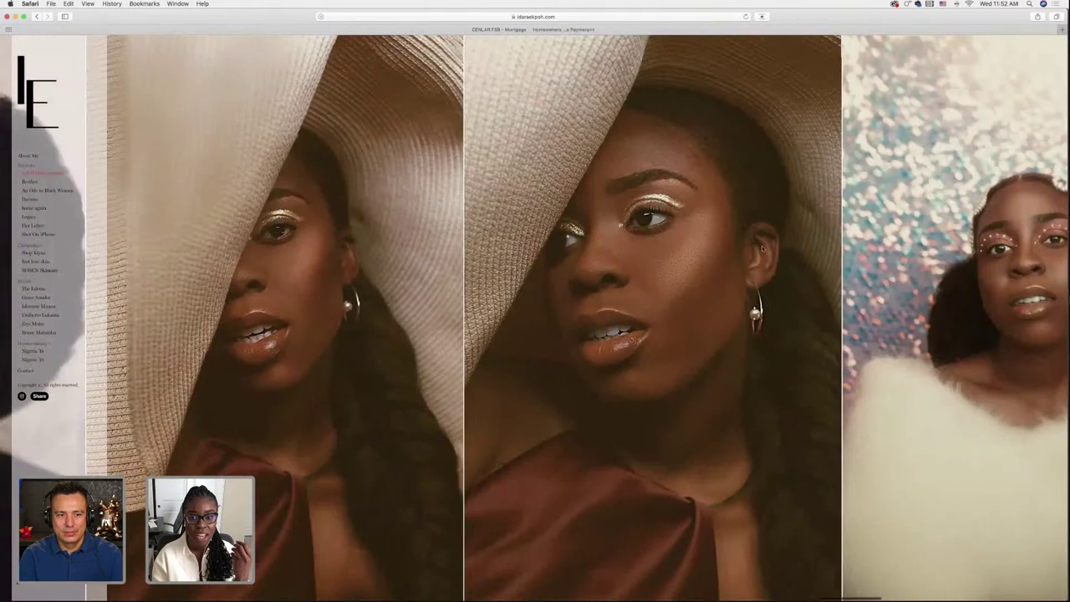
pyautogui.hscroll(-15, 362, 228)
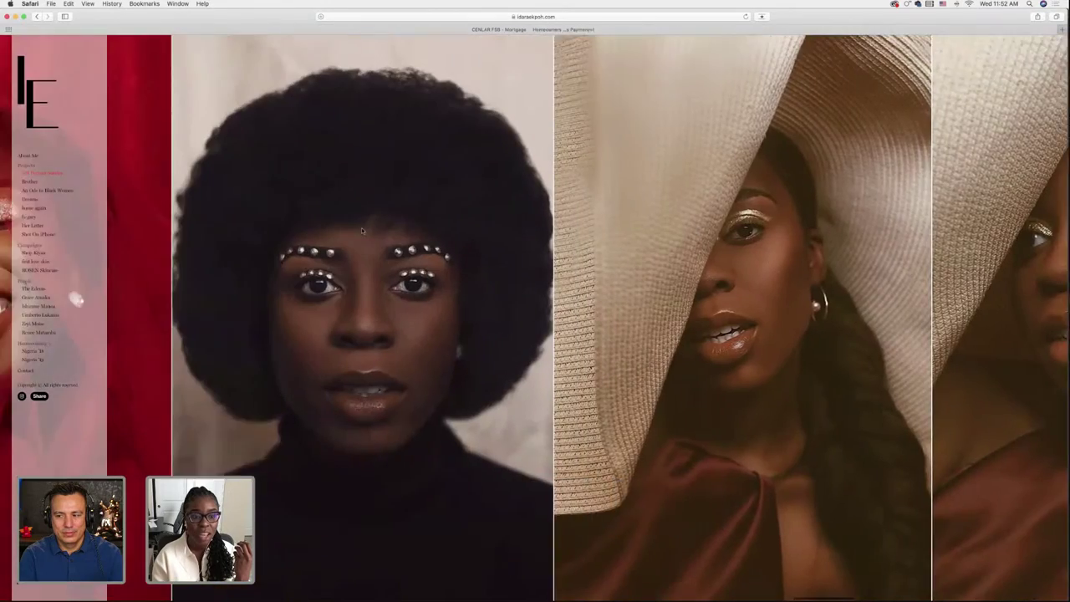
pyautogui.hscroll(-15, 362, 230)
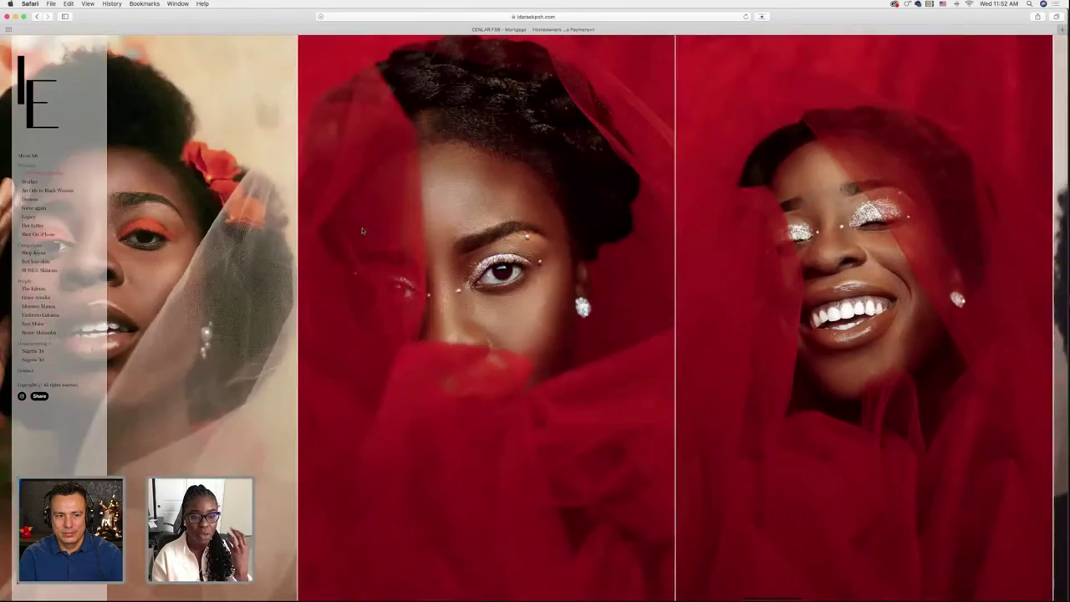
pyautogui.hscroll(-15, 362, 230)
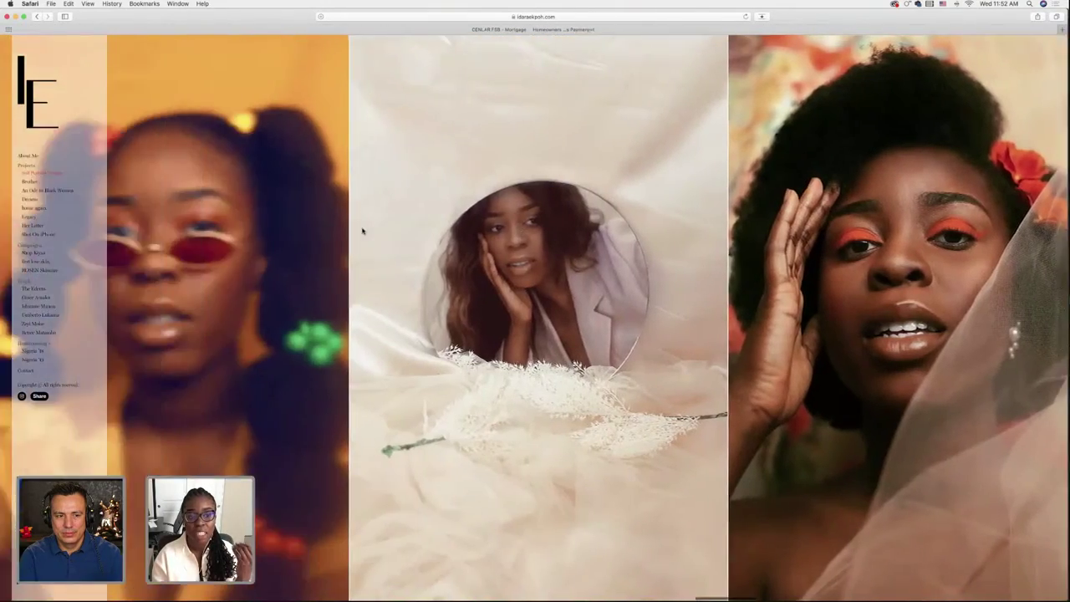
pyautogui.hscroll(-15, 362, 230)
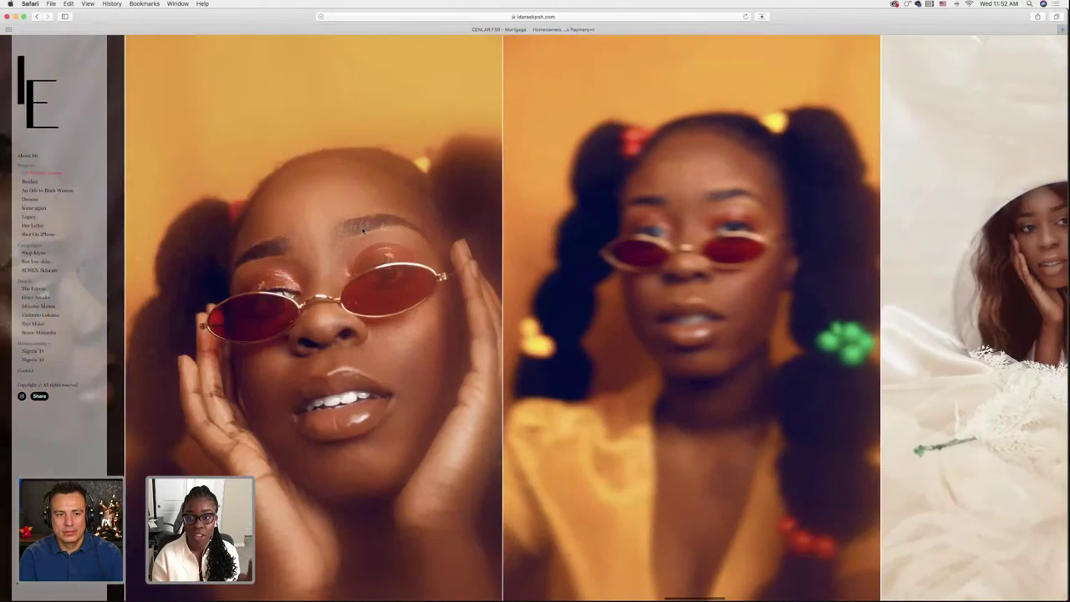
pyautogui.hscroll(-15, 362, 230)
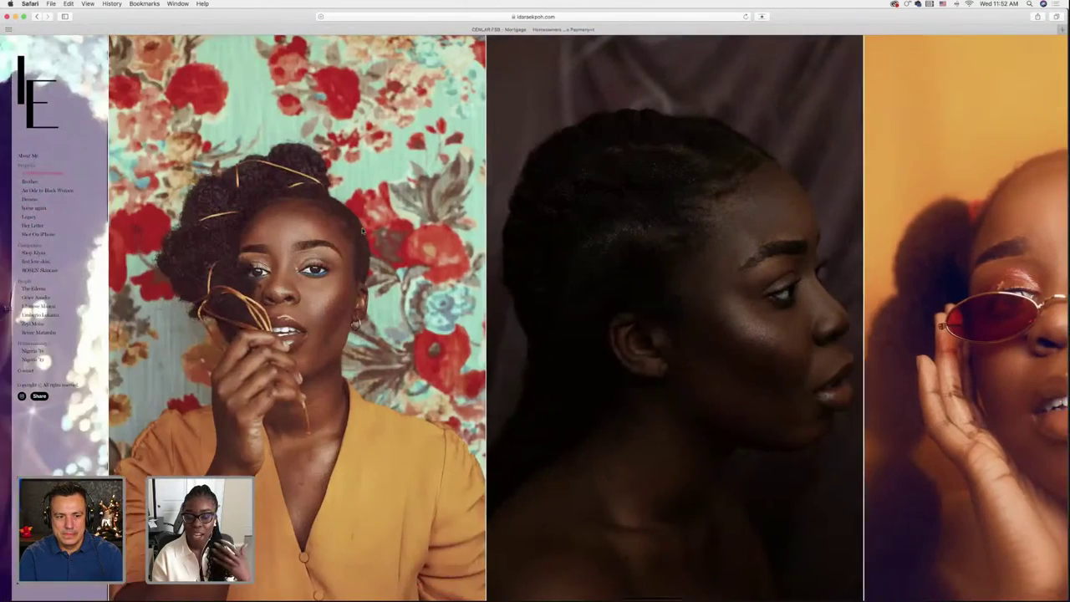
pyautogui.hscroll(-15, 362, 230)
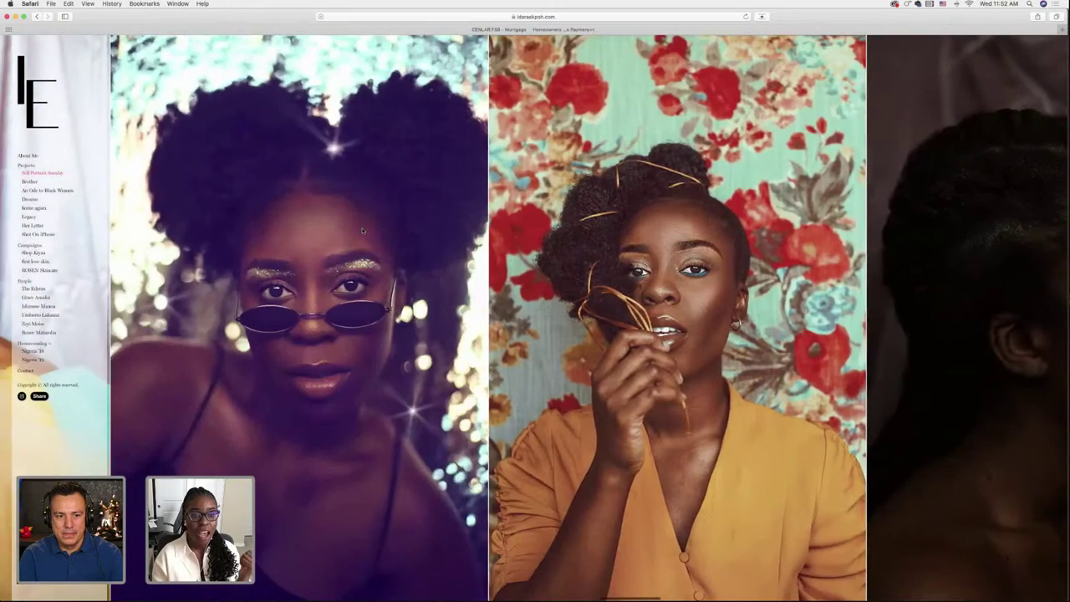
pyautogui.hscroll(-15, 362, 230)
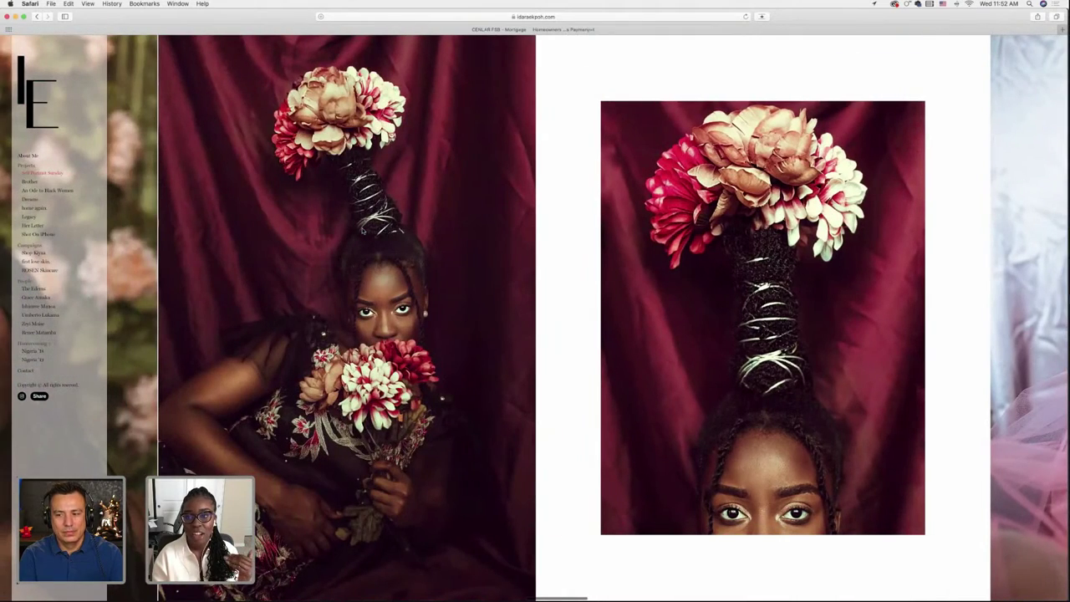
pyautogui.hscroll(-7, 362, 230)
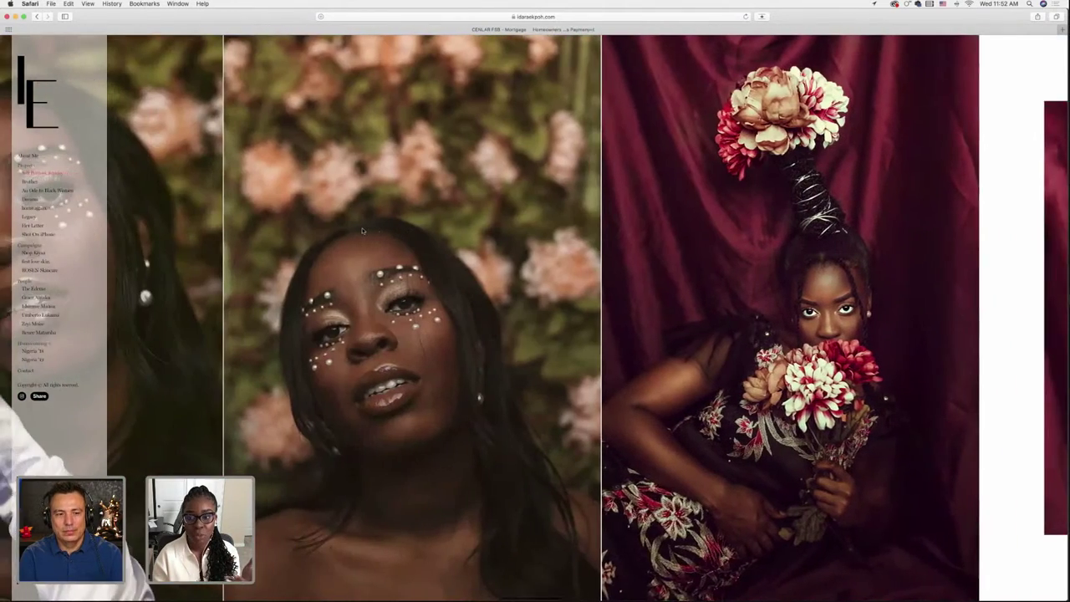
pyautogui.hscroll(-8, 362, 231)
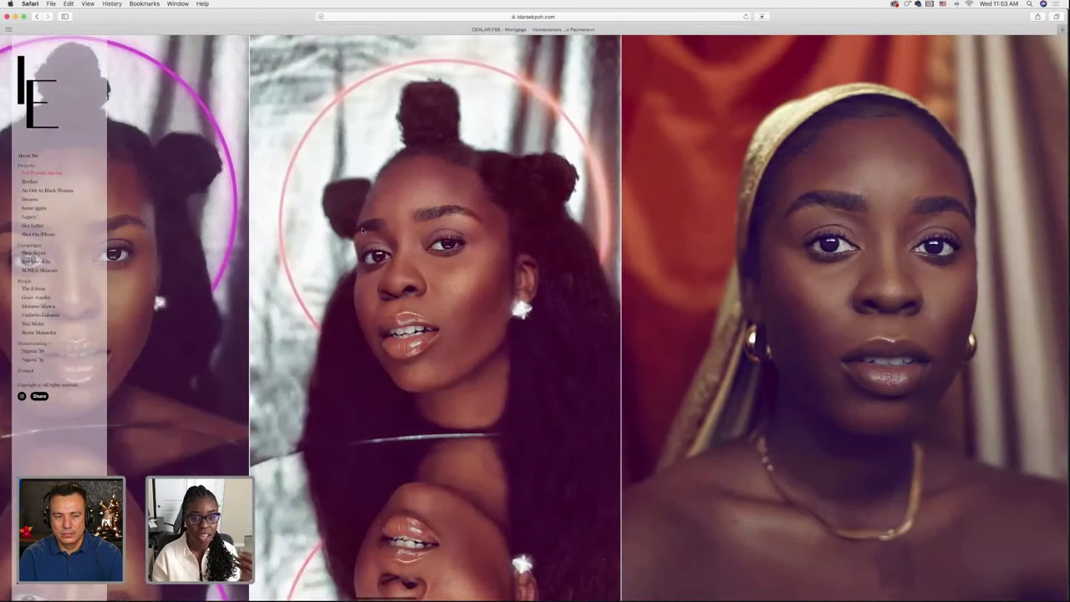
pyautogui.hscroll(-1, 362, 231)
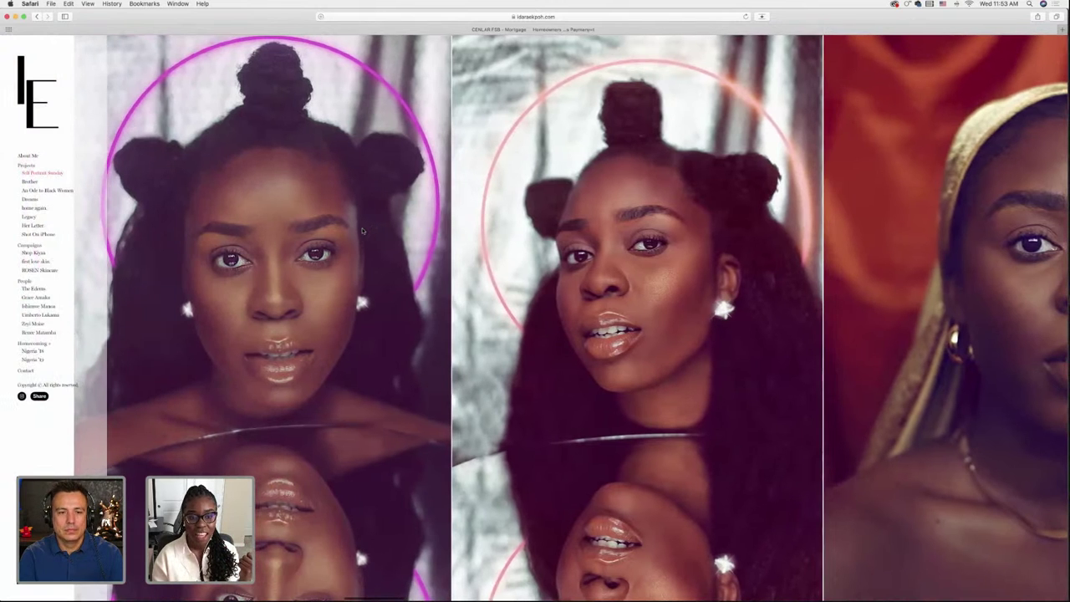
pyautogui.hscroll(-5, 362, 230)
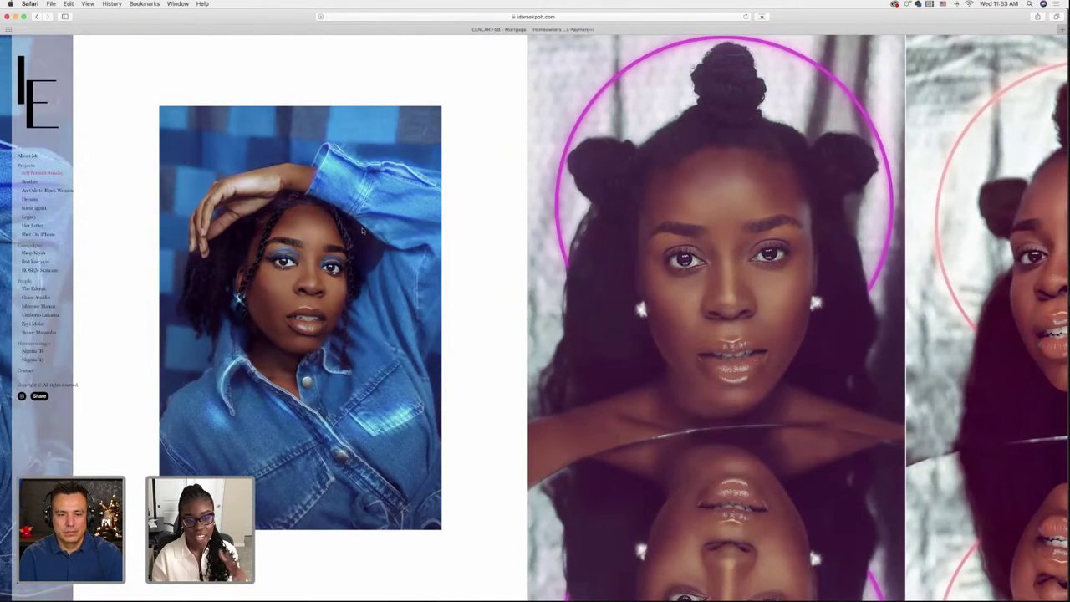
pyautogui.hscroll(-10, 362, 230)
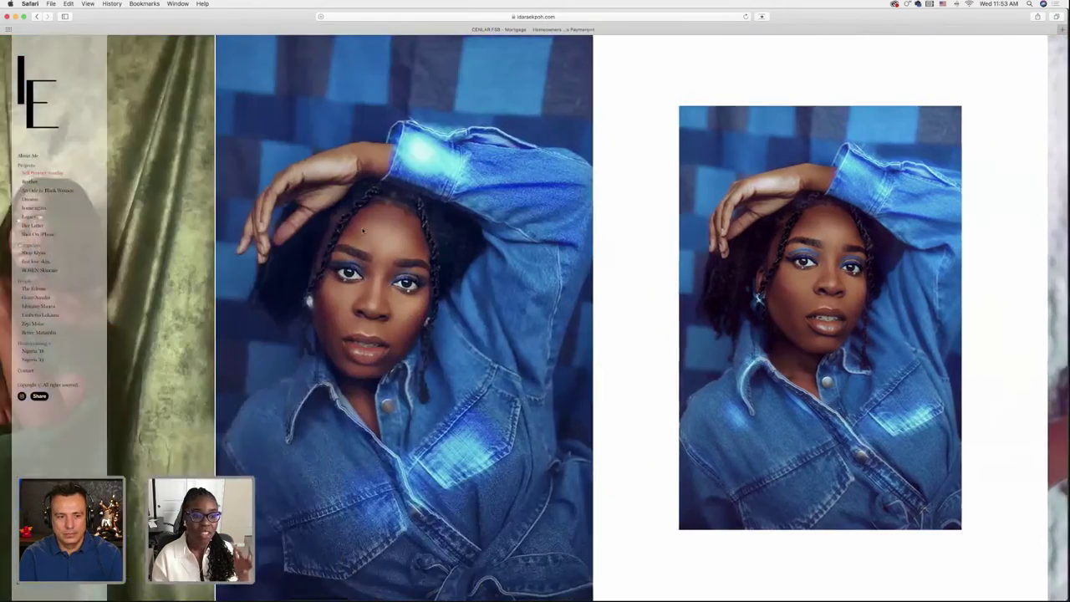
pyautogui.hscroll(-10, 362, 231)
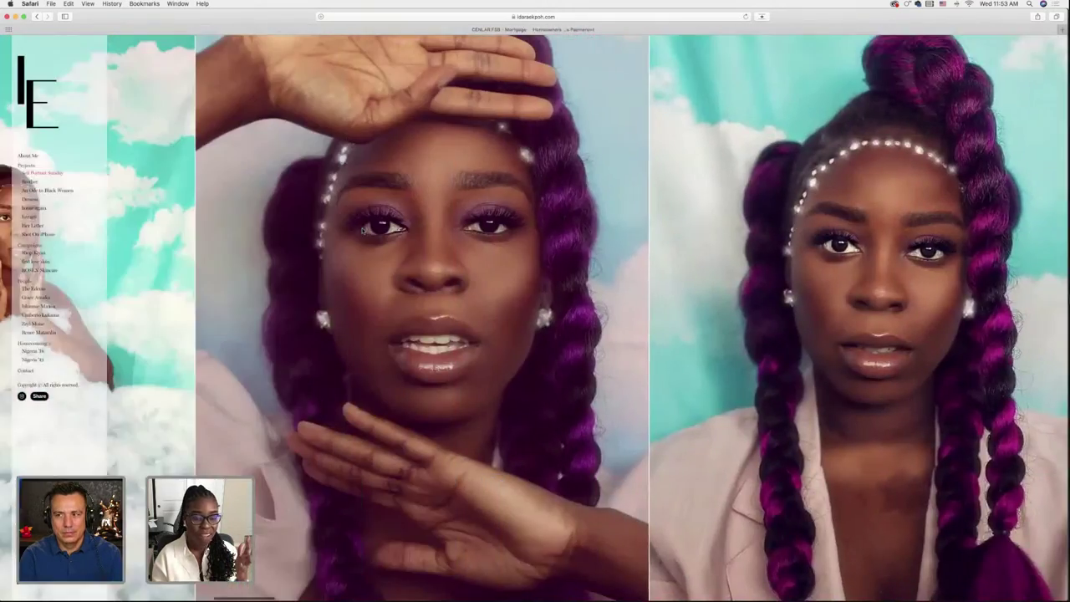
pyautogui.hscroll(-10, 362, 231)
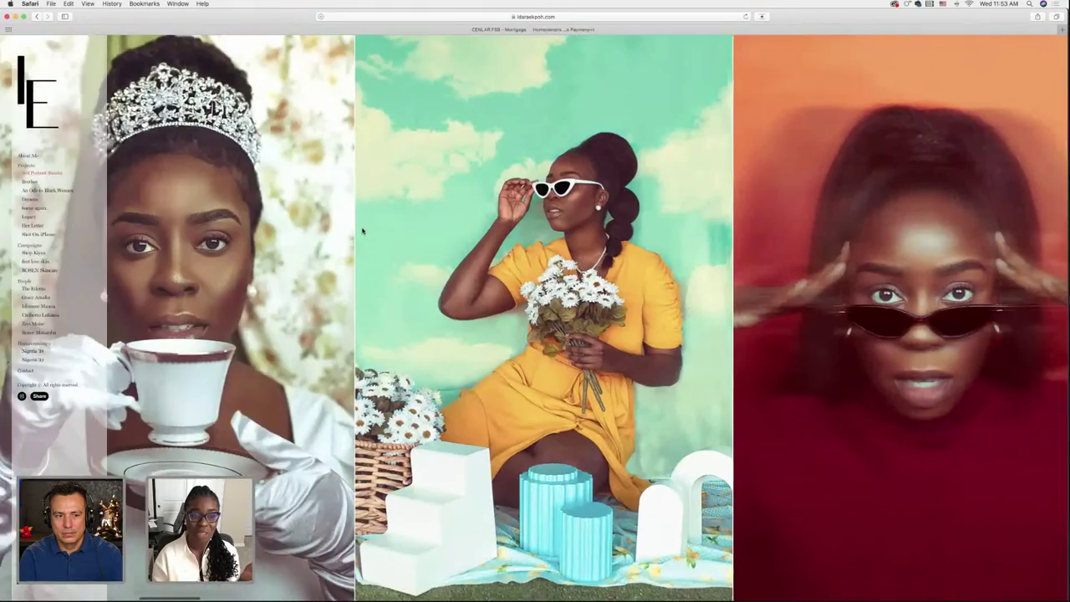
pyautogui.hscroll(-10, 362, 231)
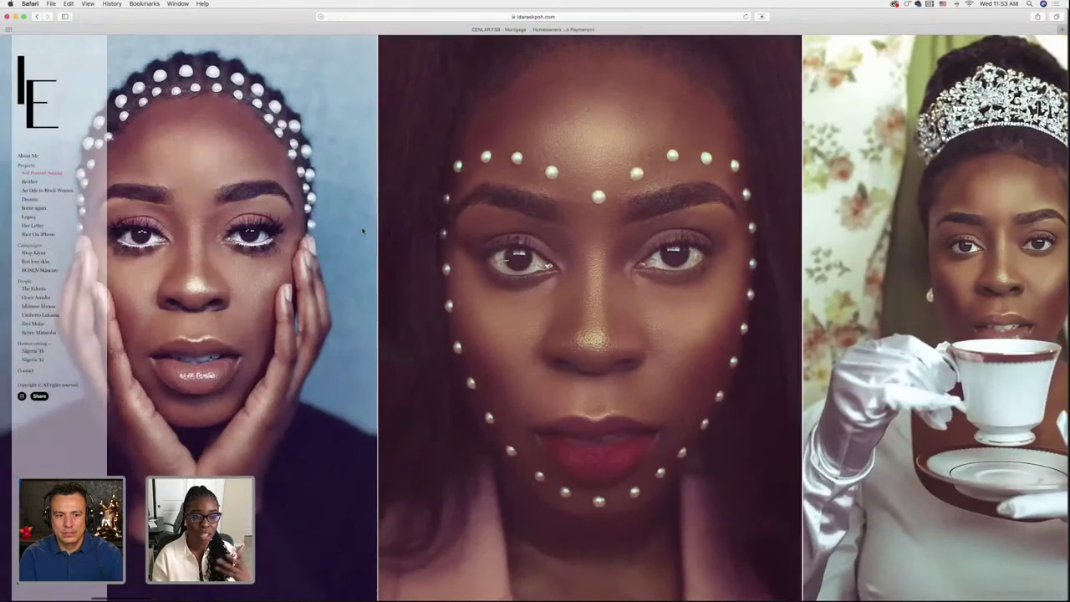
pyautogui.hscroll(-5, 362, 231)
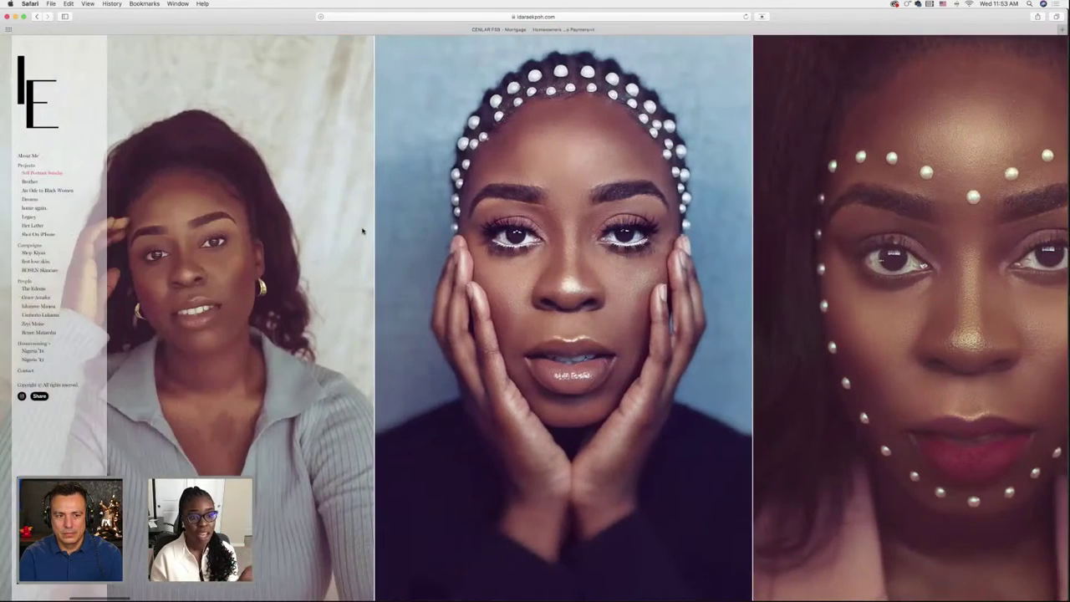
pyautogui.hscroll(-10, 362, 231)
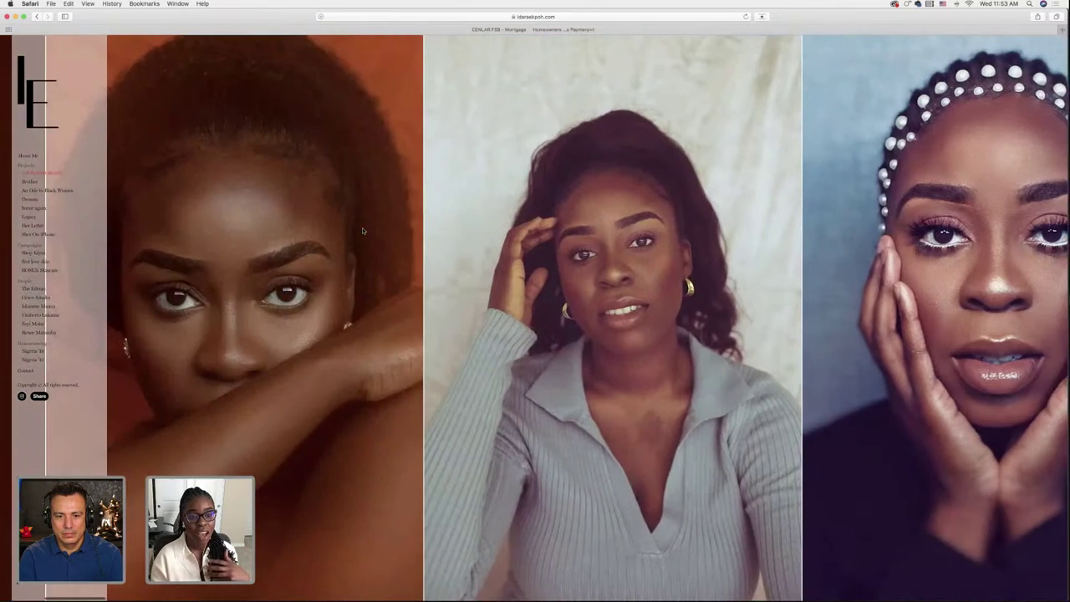
pyautogui.hscroll(-10, 362, 229)
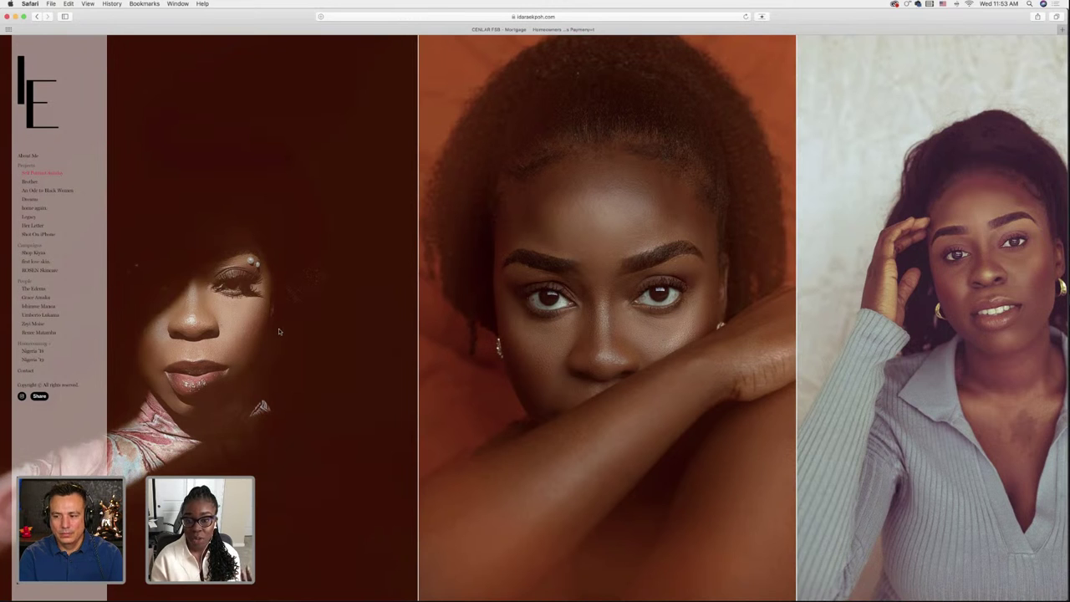
pyautogui.hscroll(-3, 279, 332)
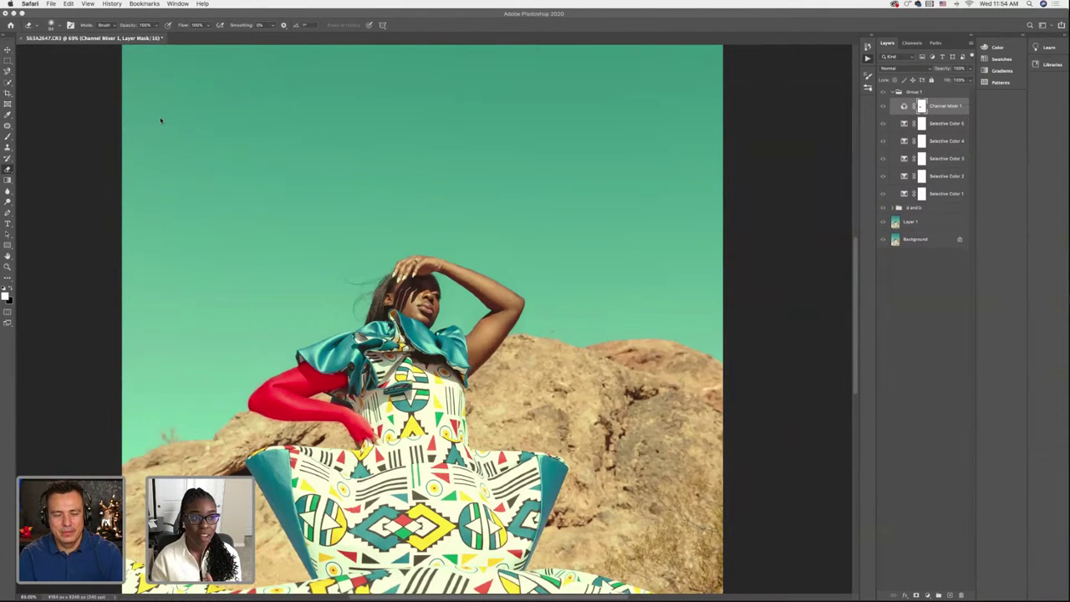
# Paint black with a 150 px brush on the Channel Mixer 1 mask over face and raised arm, then hide the overlay
pyautogui.click(59, 30)
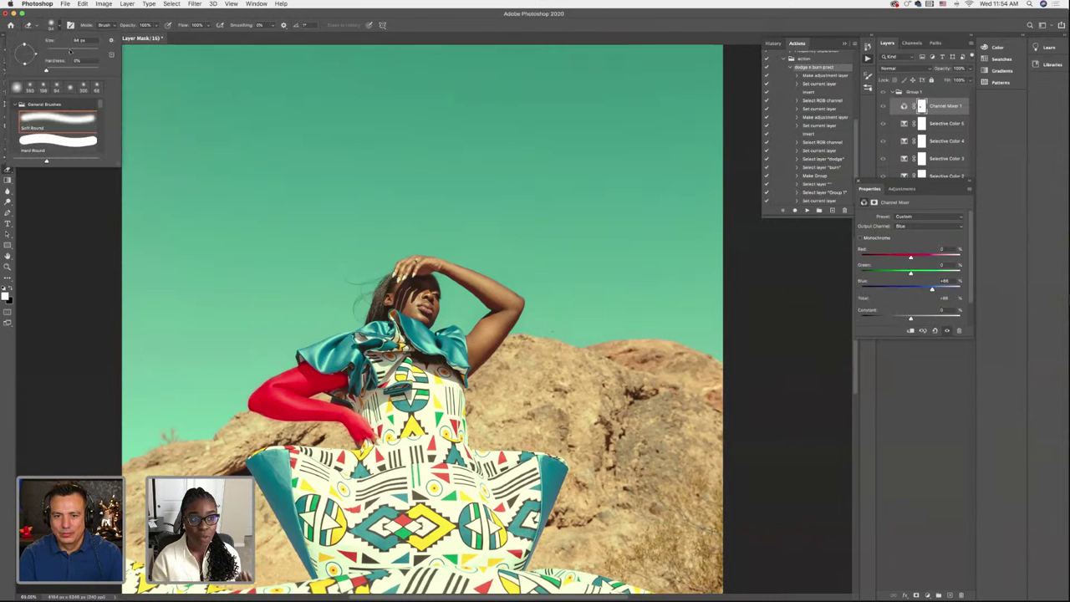
pyautogui.moveTo(70, 51); pyautogui.dragTo(76, 51)
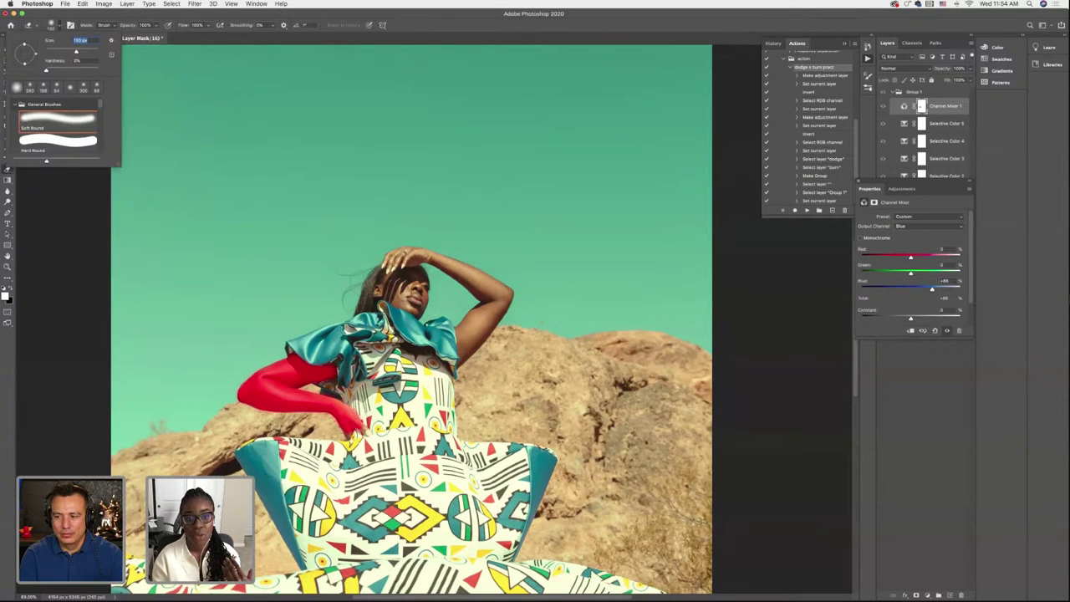
pyautogui.moveTo(409, 297)
pyautogui.mouseDown()
pyautogui.moveTo(408, 307)
pyautogui.moveTo(416, 288)
pyautogui.moveTo(388, 279)
pyautogui.moveTo(379, 292)
pyautogui.moveTo(390, 256)
pyautogui.moveTo(418, 252)
pyautogui.mouseUp()
pyautogui.hscroll(1, 407, 319)
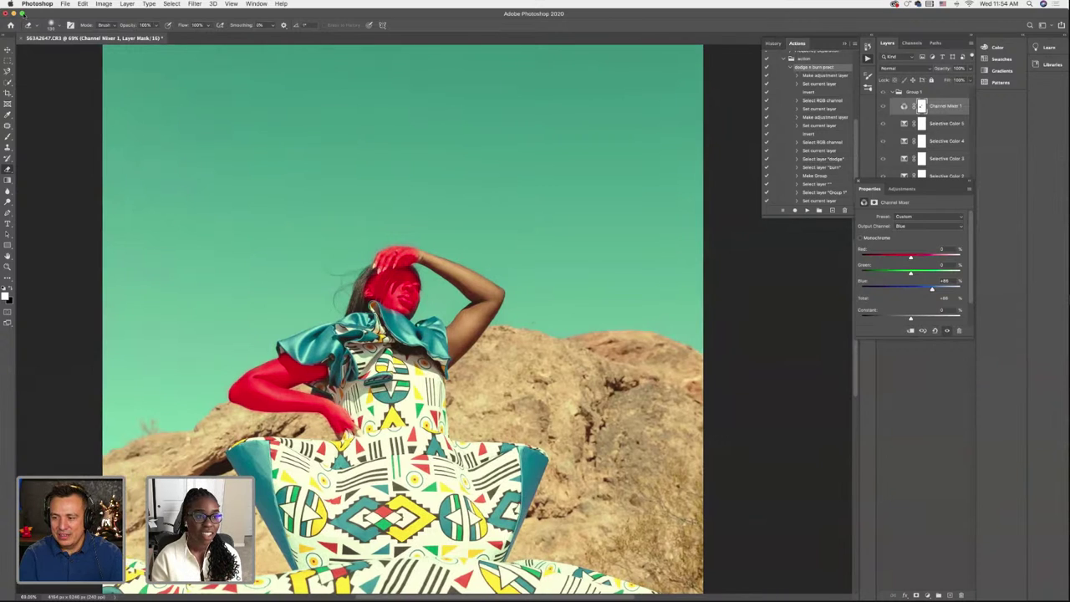
pyautogui.click(51, 25)
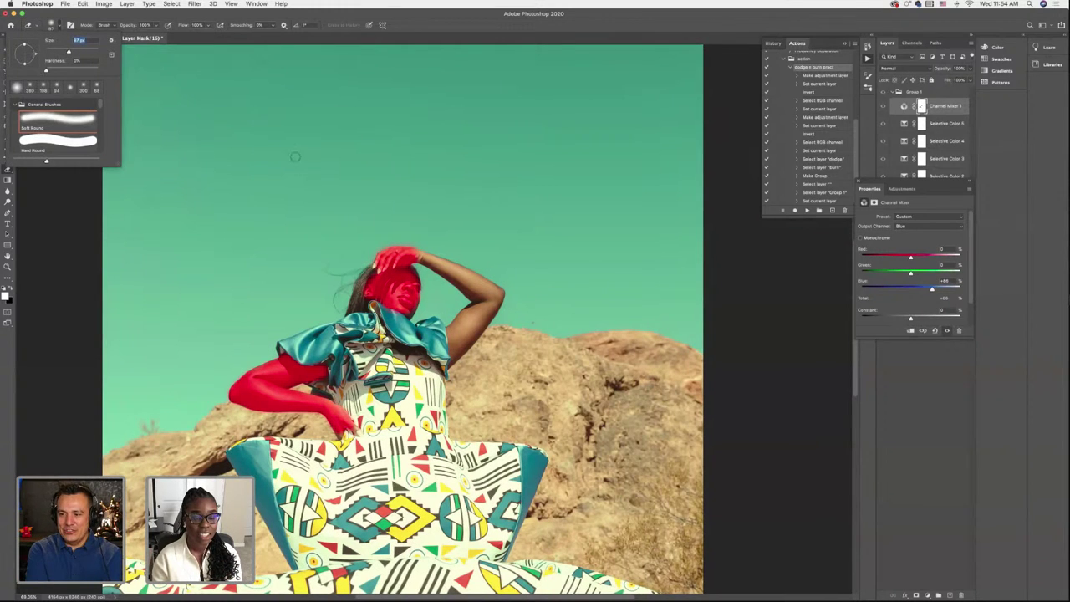
pyautogui.press('Return')
pyautogui.moveTo(422, 255)
pyautogui.mouseDown()
pyautogui.moveTo(502, 295)
pyautogui.moveTo(449, 361)
pyautogui.mouseUp()
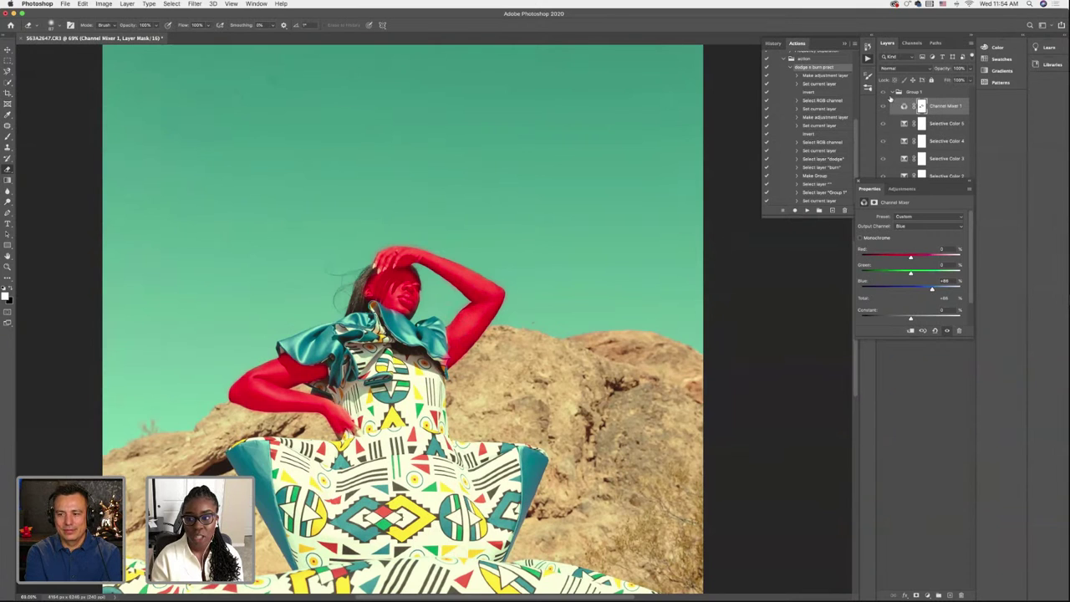
pyautogui.press('\\')
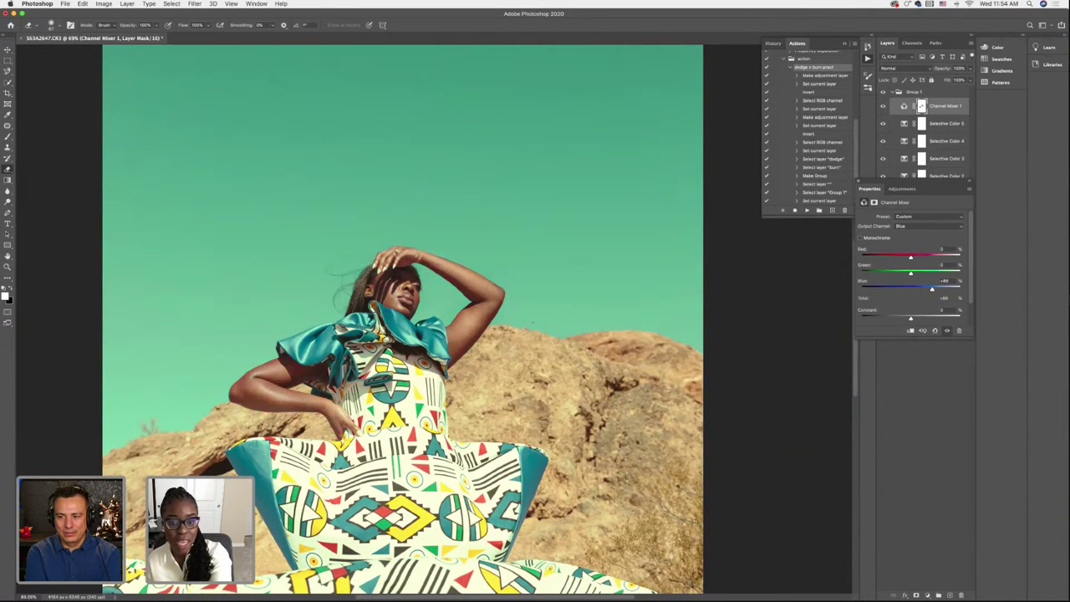
pyautogui.scroll(-5, 401, 318)
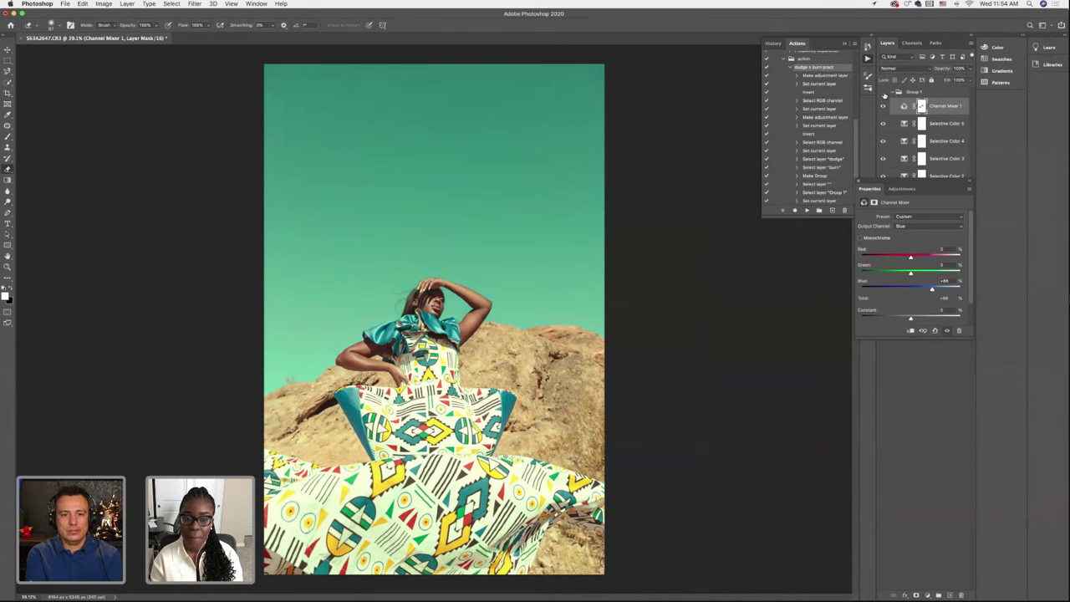
# Toggle Group 1 and Channel Mixer 1 visibility to compare the colour grade
pyautogui.click(883, 93)
pyautogui.click(883, 93)
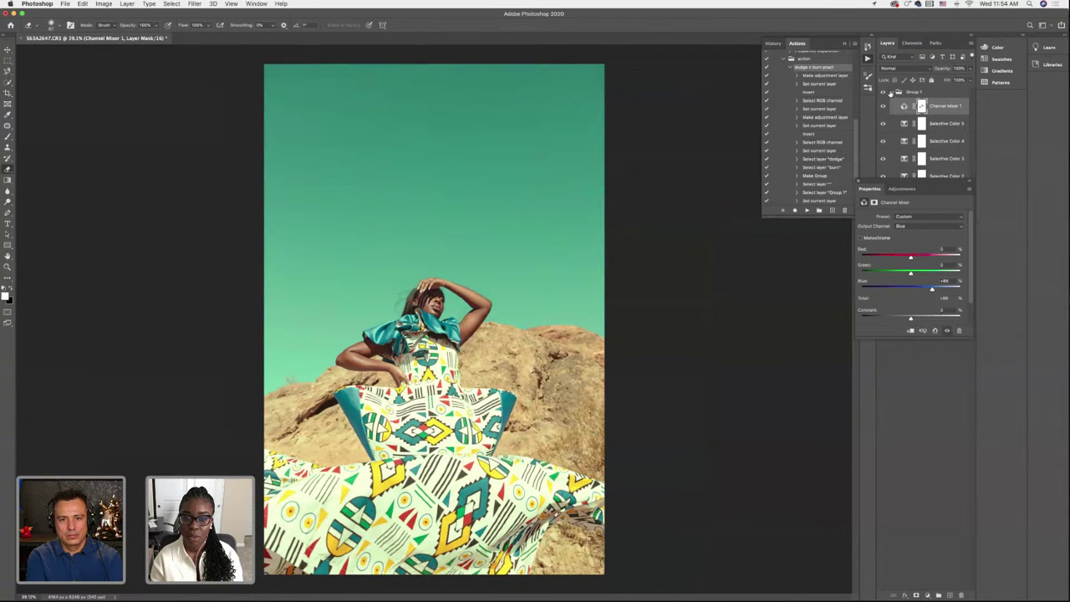
pyautogui.click(891, 93)
pyautogui.click(892, 92)
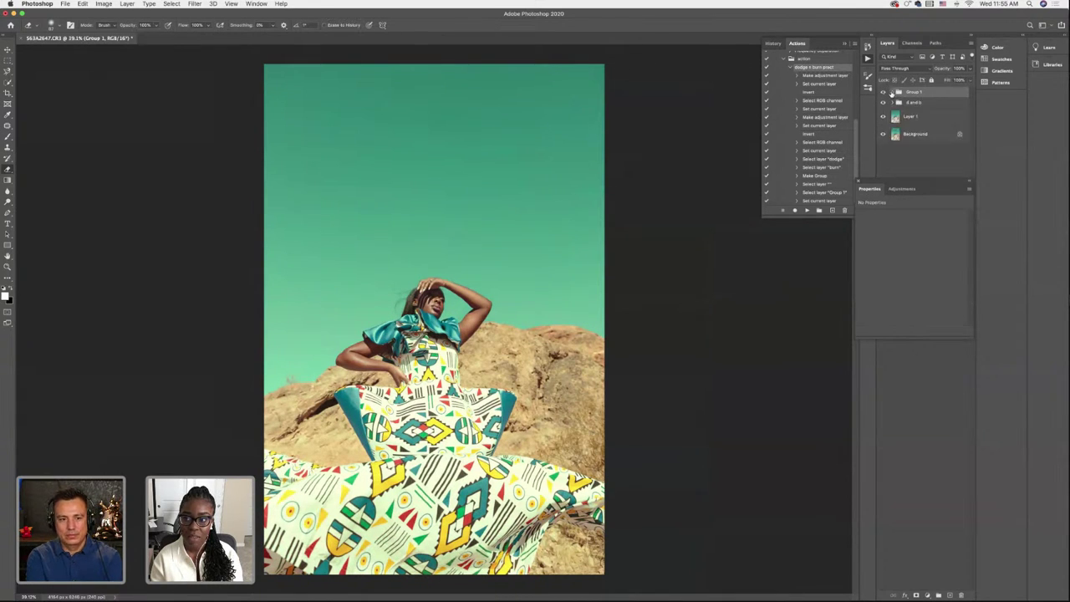
pyautogui.click(884, 93)
pyautogui.click(884, 93)
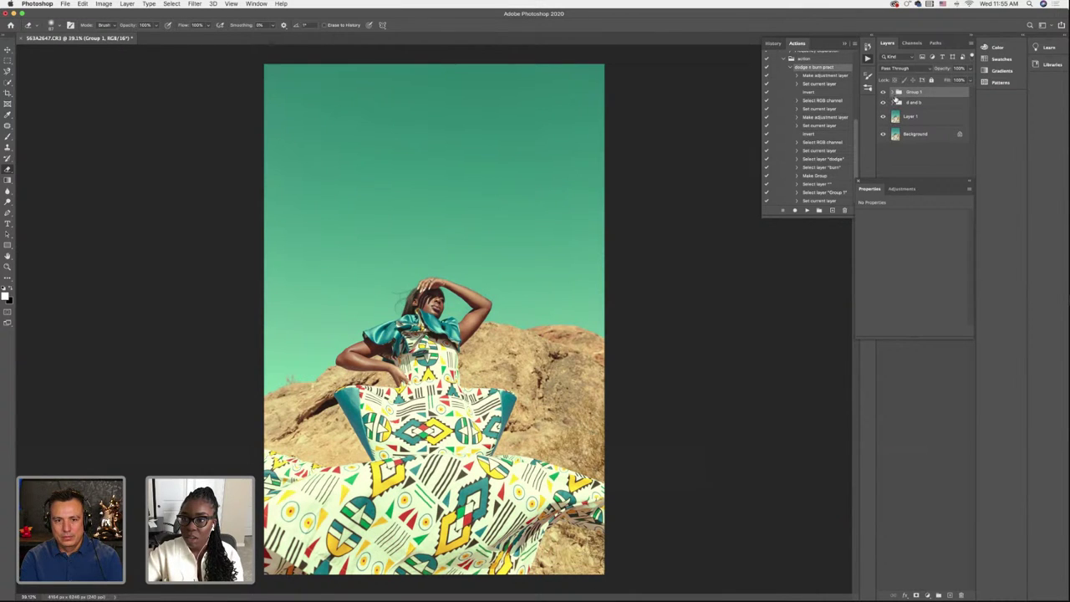
pyautogui.click(892, 92)
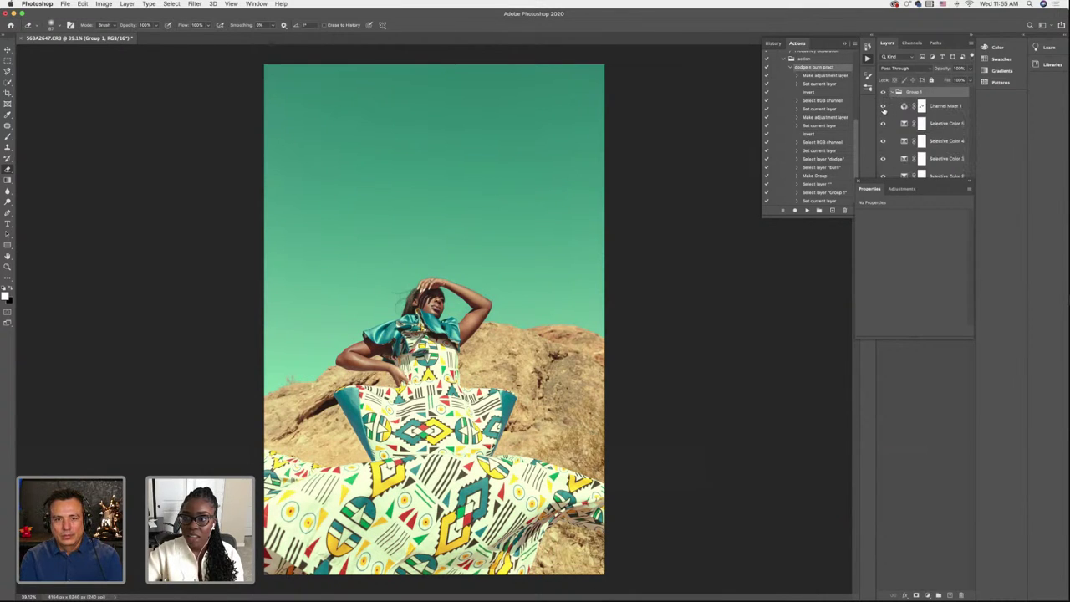
pyautogui.click(883, 107)
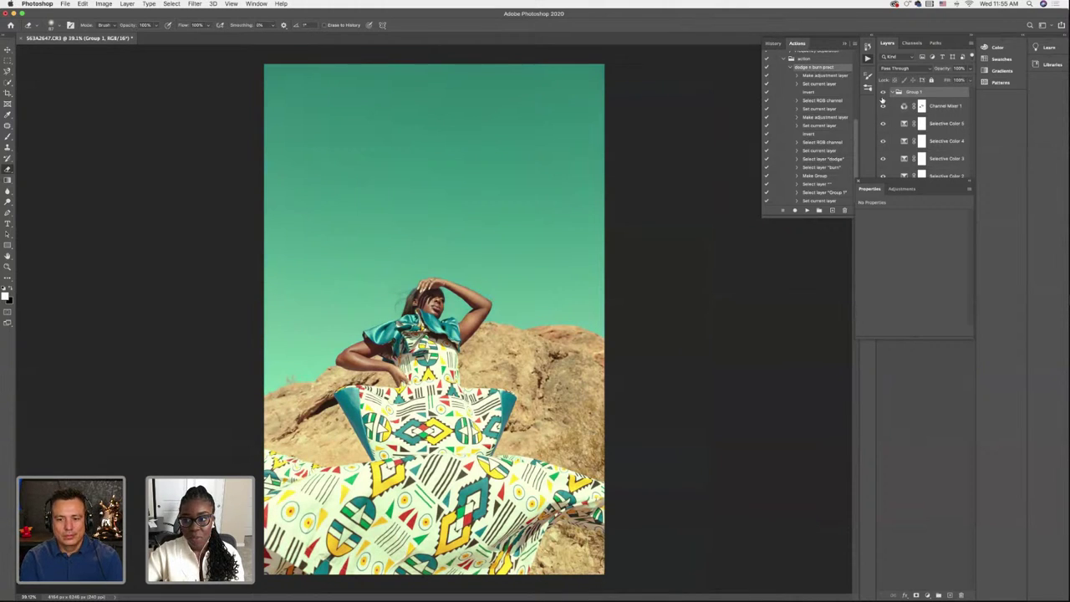
# Compare Group 1 on and off, collapse it, and add a new empty Layer 2 above
pyautogui.click(883, 93)
pyautogui.click(884, 93)
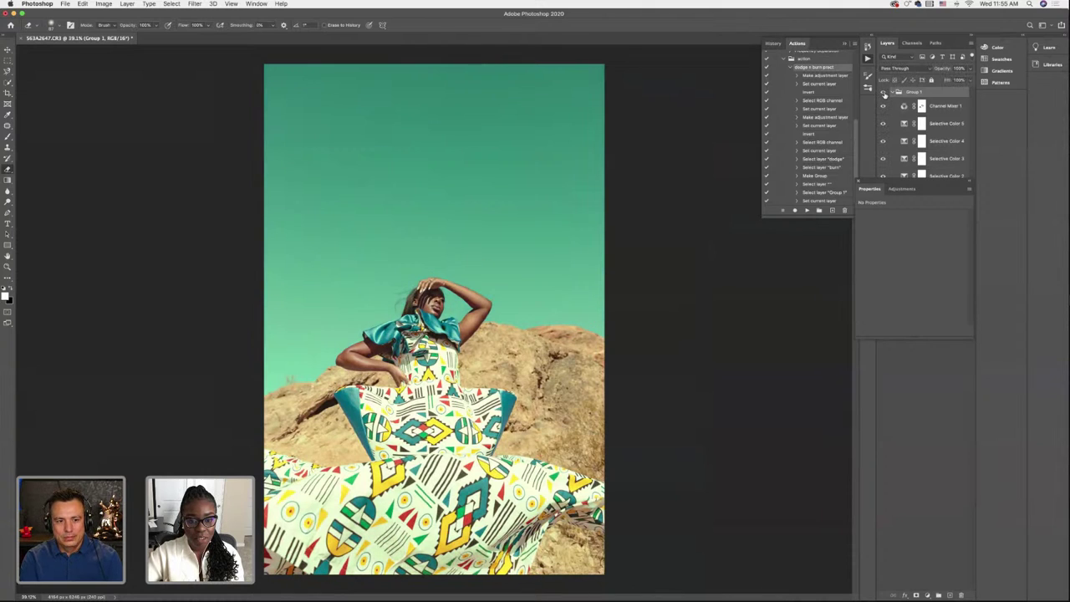
pyautogui.click(884, 93)
pyautogui.click(884, 93)
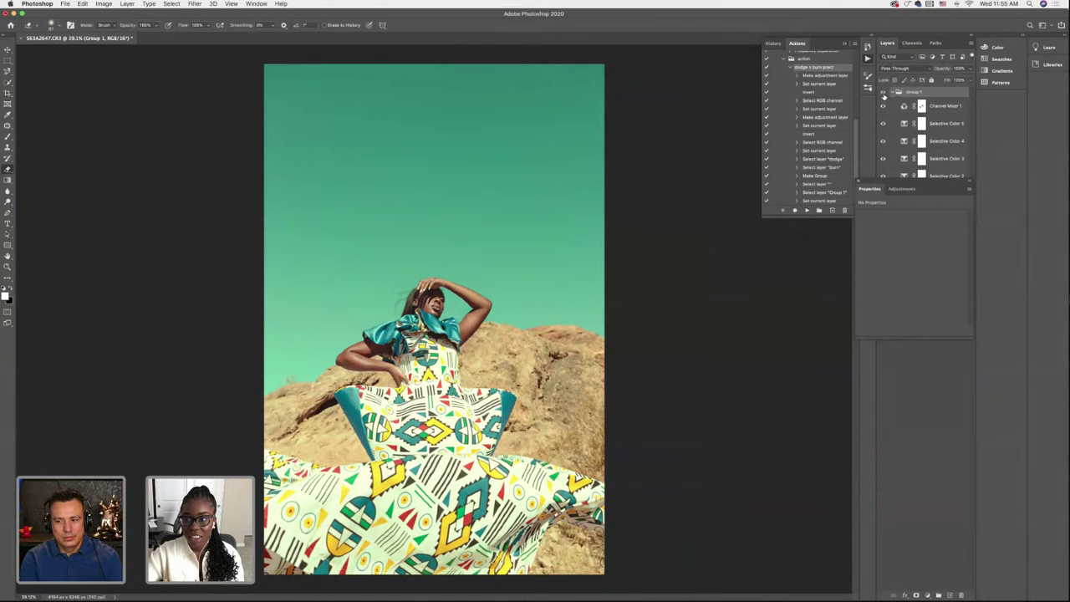
pyautogui.click(892, 93)
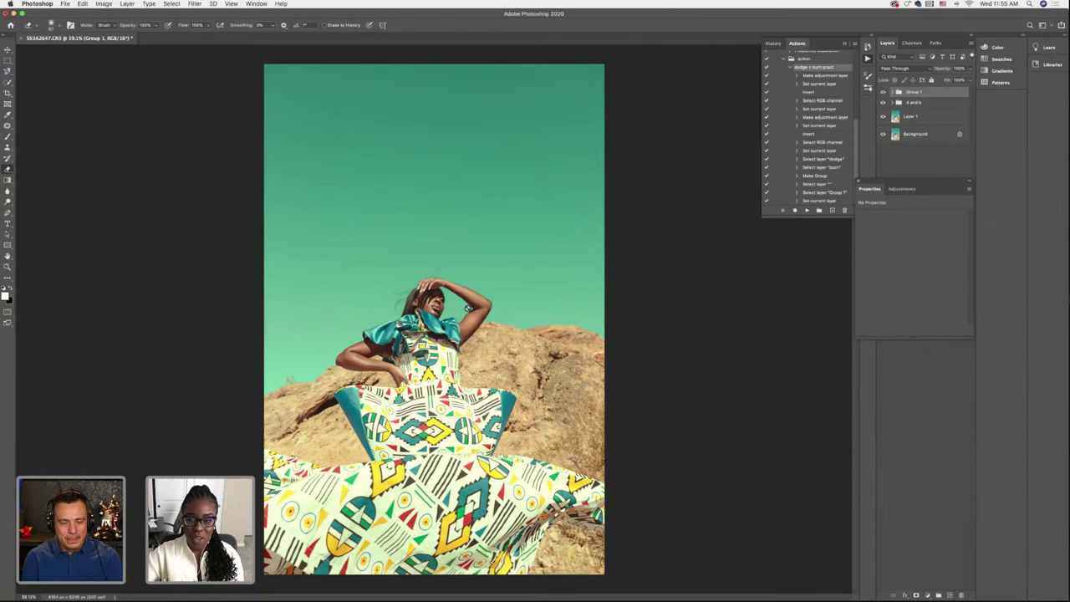
pyautogui.click(949, 595)
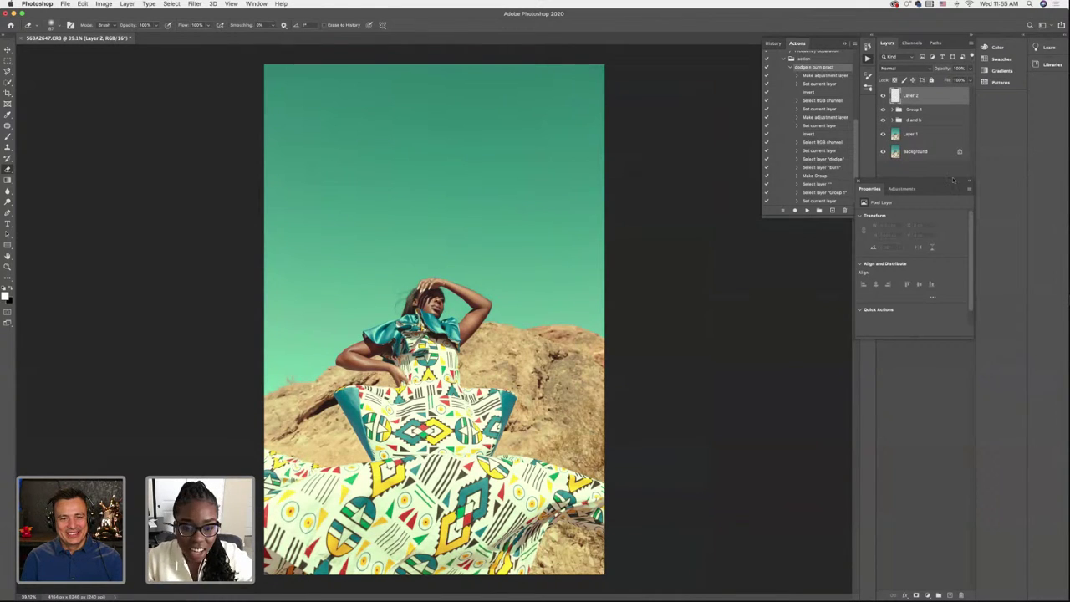
# Select Layer 2 and pick a larger soft round Brush tip of about 137 px
pyautogui.click(914, 111)
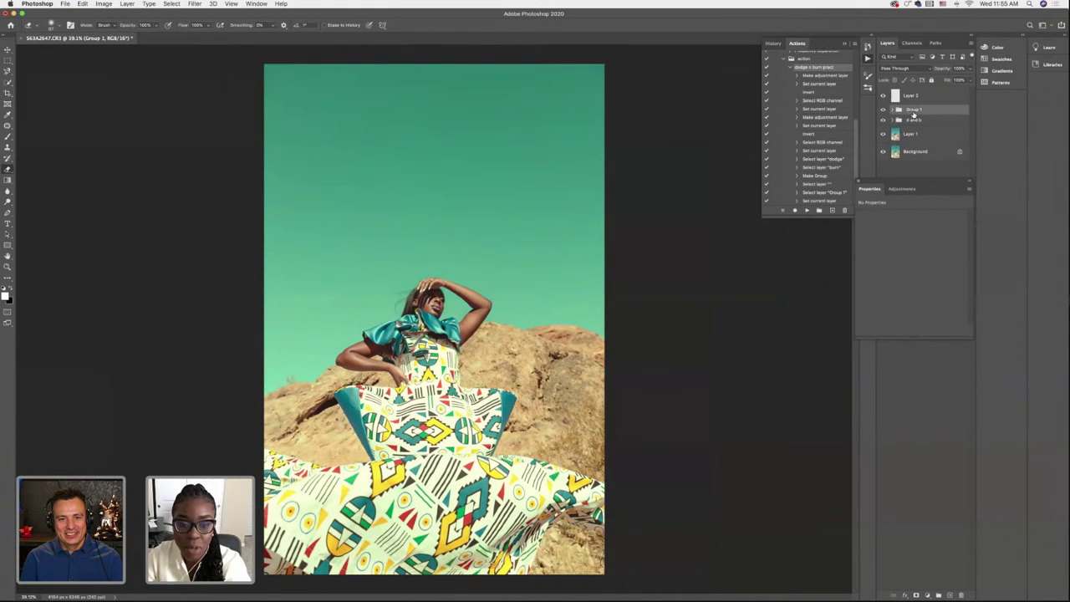
pyautogui.scroll(1, 420, 337)
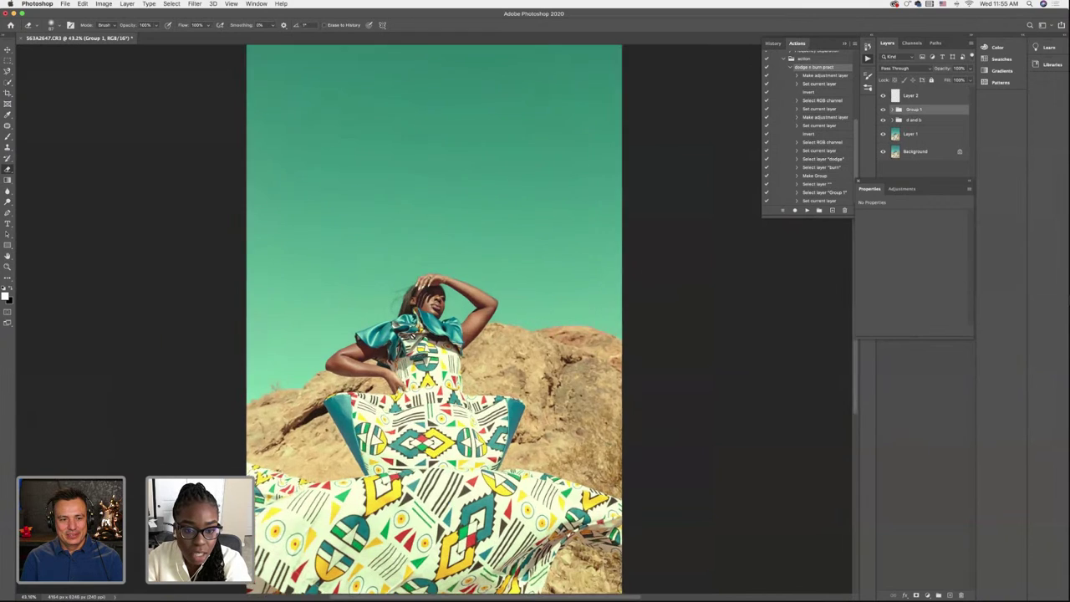
pyautogui.scroll(3, 436, 327)
pyautogui.scroll(5, 413, 335)
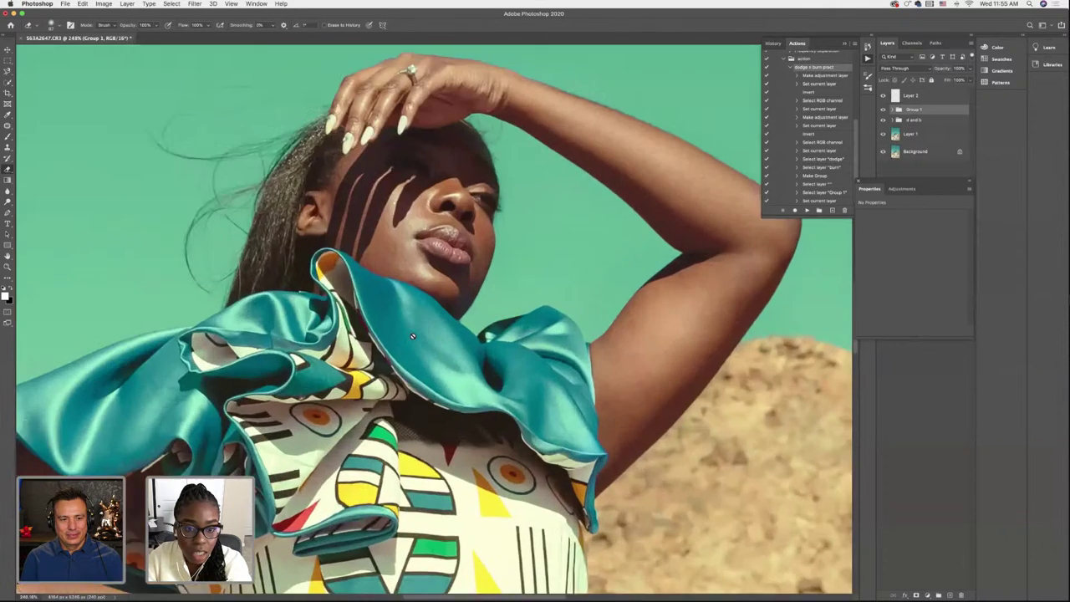
pyautogui.scroll(2, 412, 336)
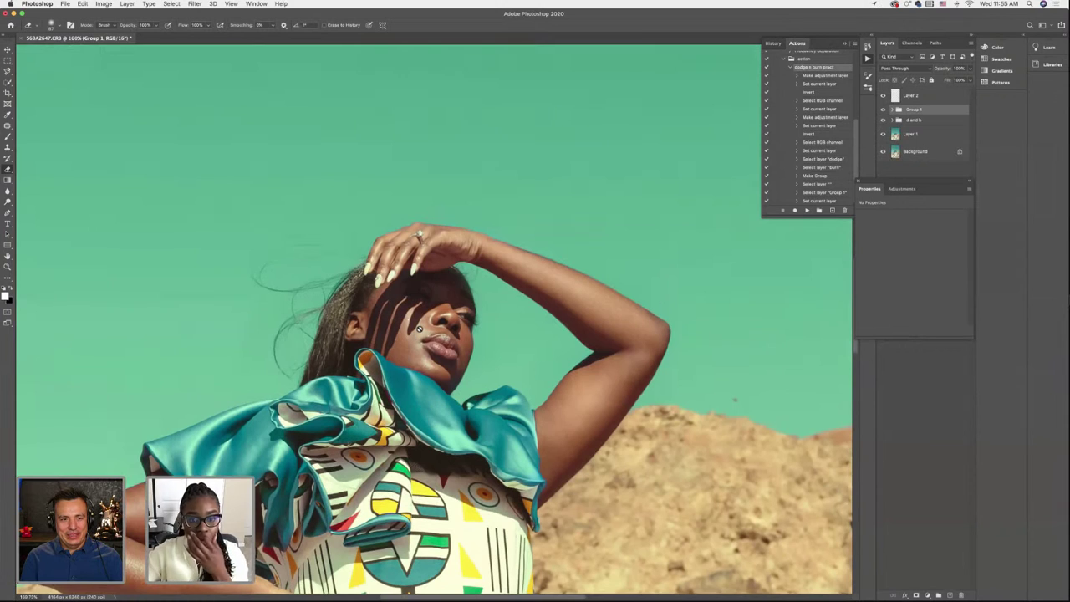
pyautogui.click(910, 96)
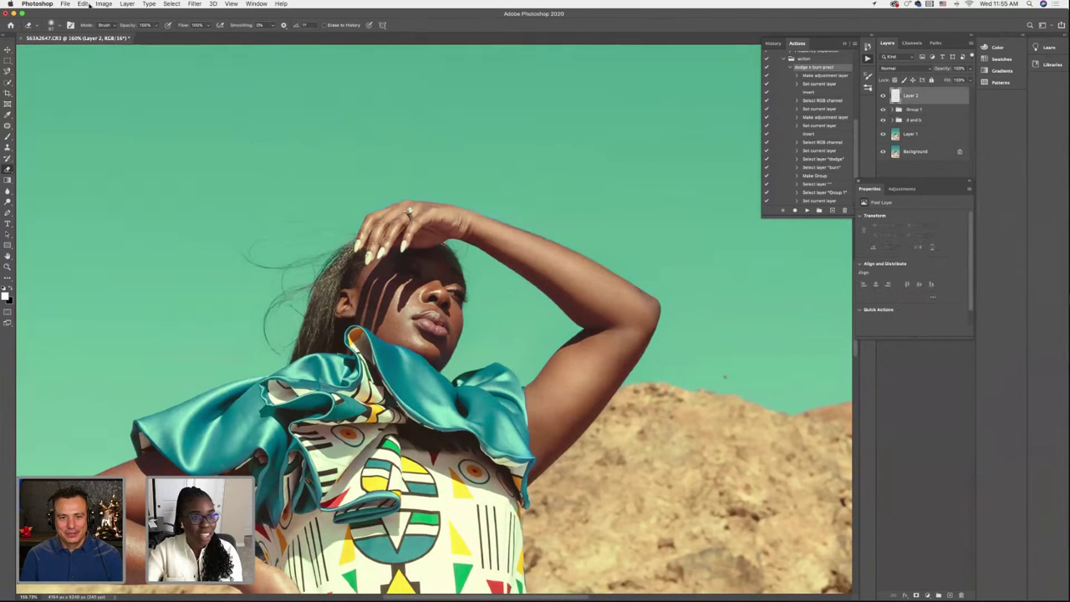
pyautogui.click(7, 136)
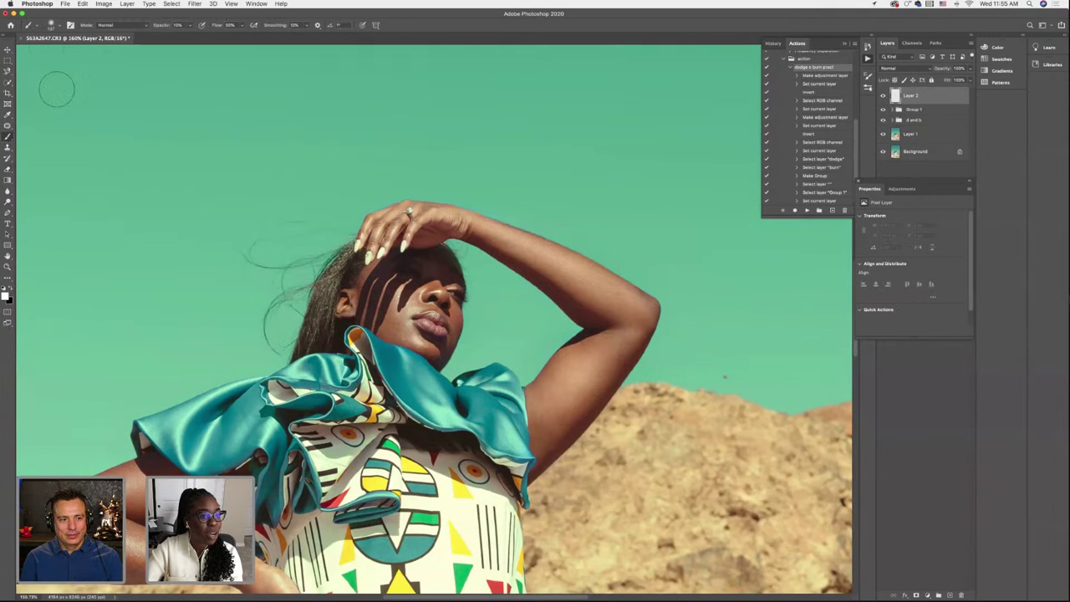
pyautogui.click(54, 28)
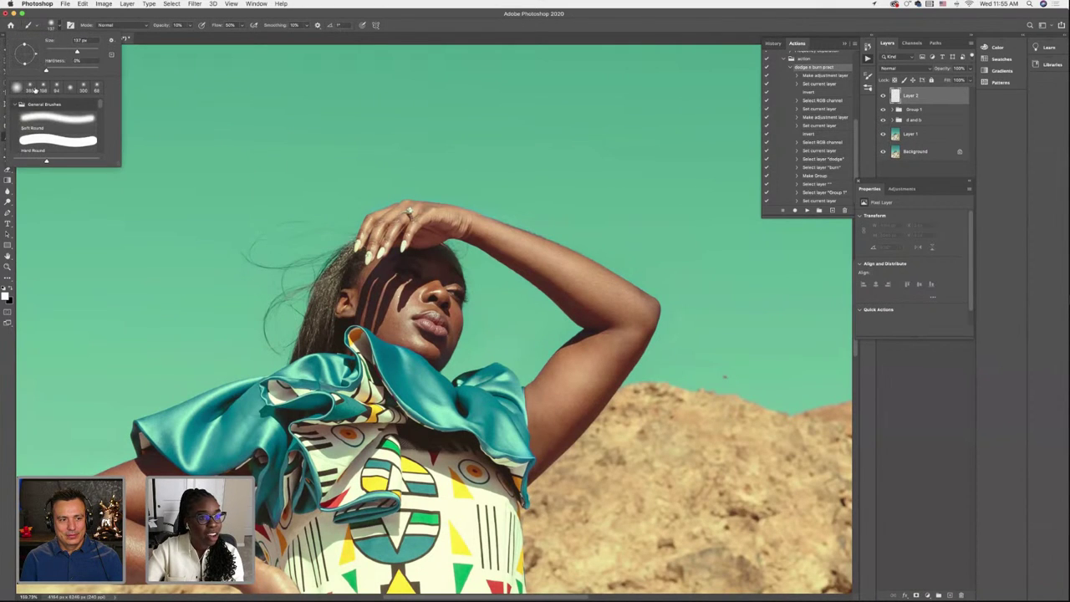
pyautogui.click(33, 88)
pyautogui.moveTo(90, 54); pyautogui.dragTo(77, 53)
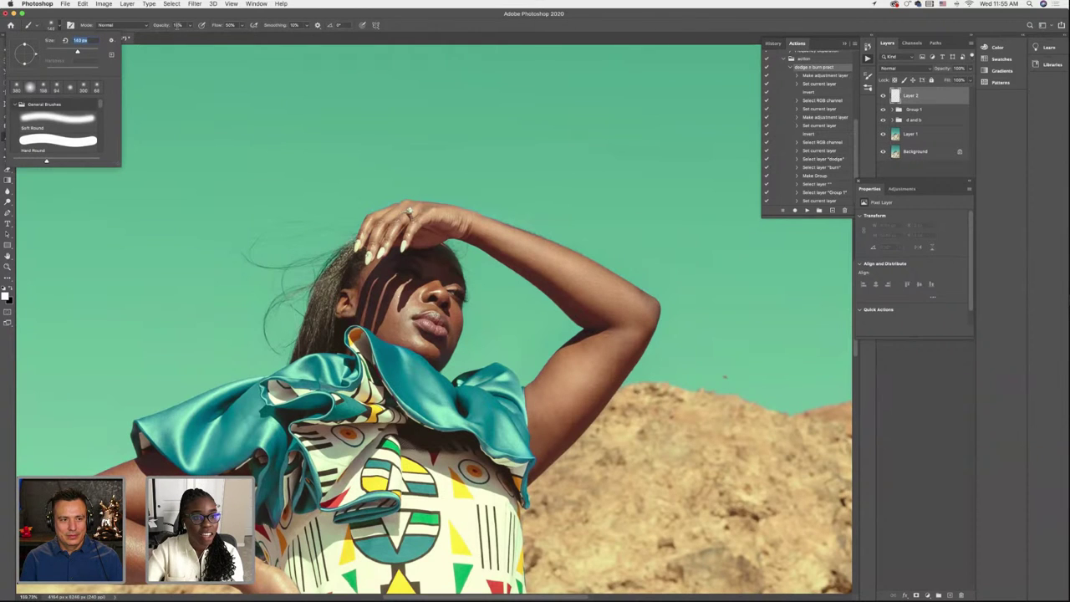
# Set brush opacity to 70%, resize to about 97 px, and dab on Layer 2
pyautogui.click(164, 26)
pyautogui.write('70')
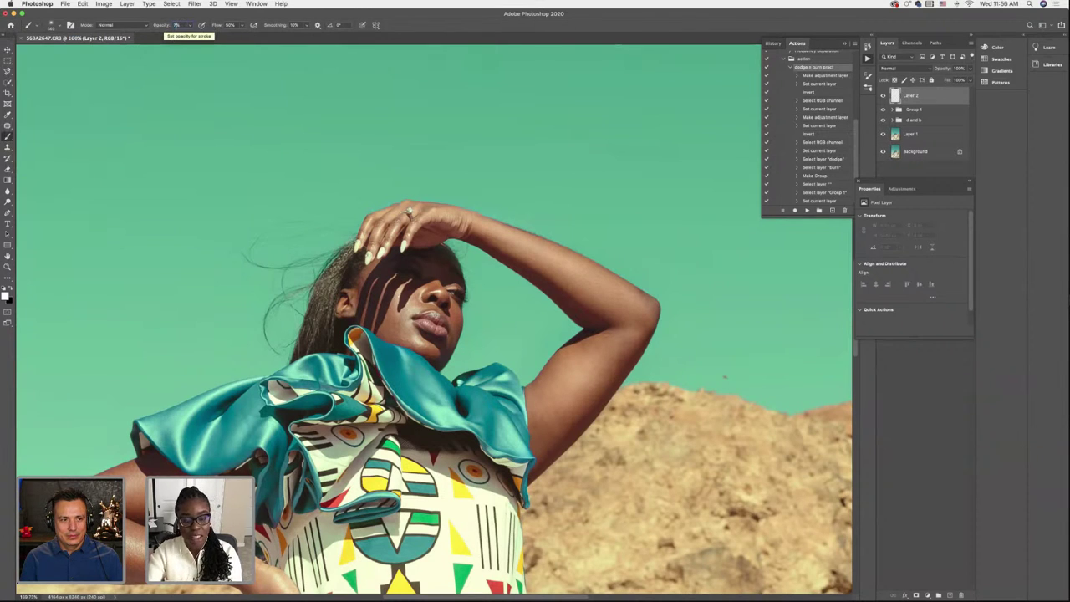
pyautogui.press('Return')
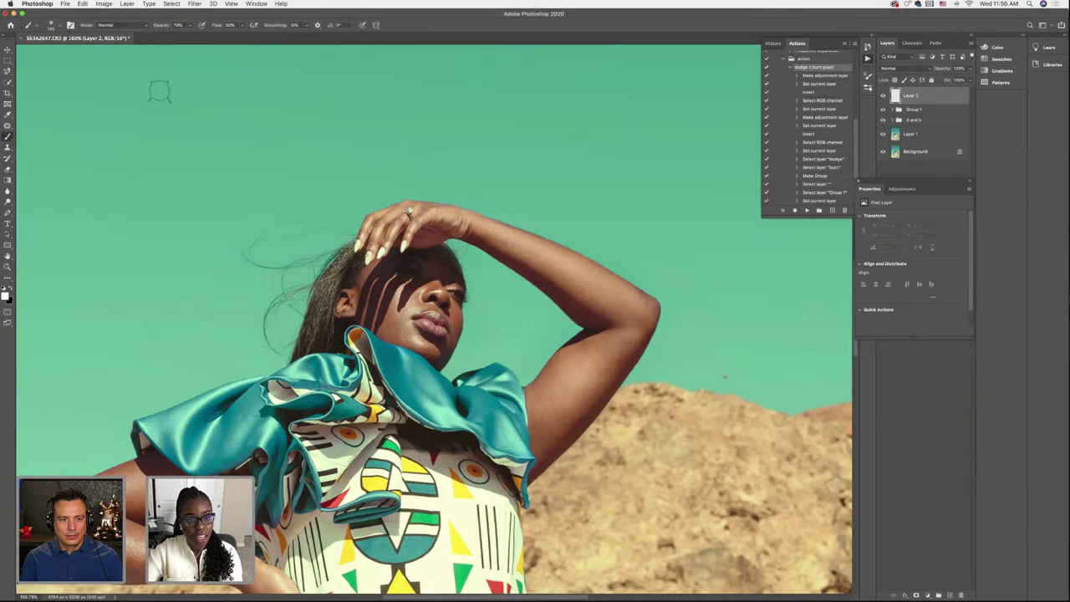
pyautogui.click(53, 26)
pyautogui.moveTo(72, 52); pyautogui.dragTo(75, 52)
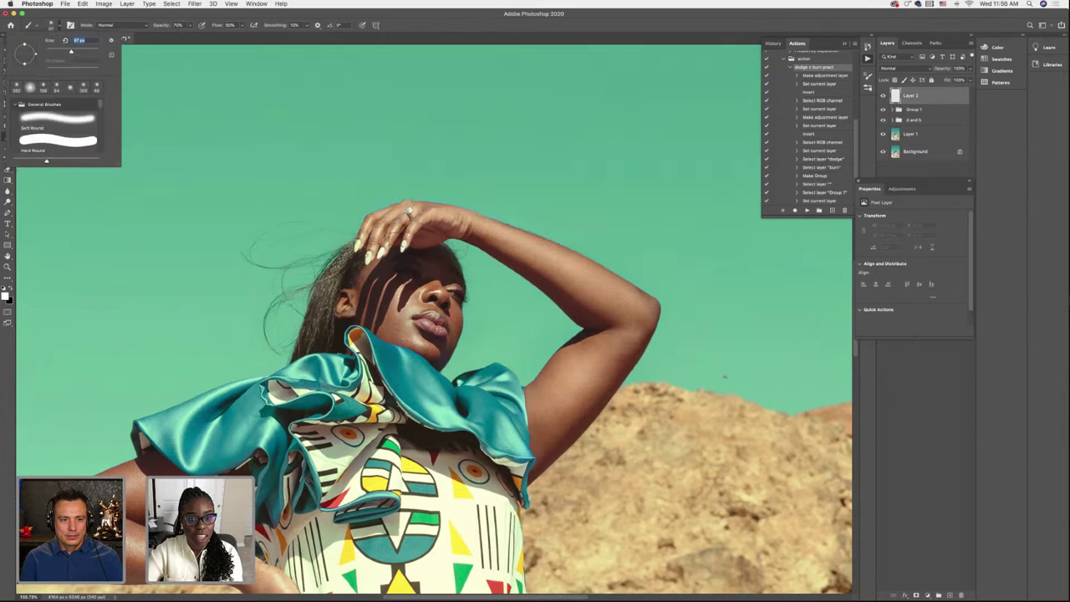
pyautogui.click(369, 262)
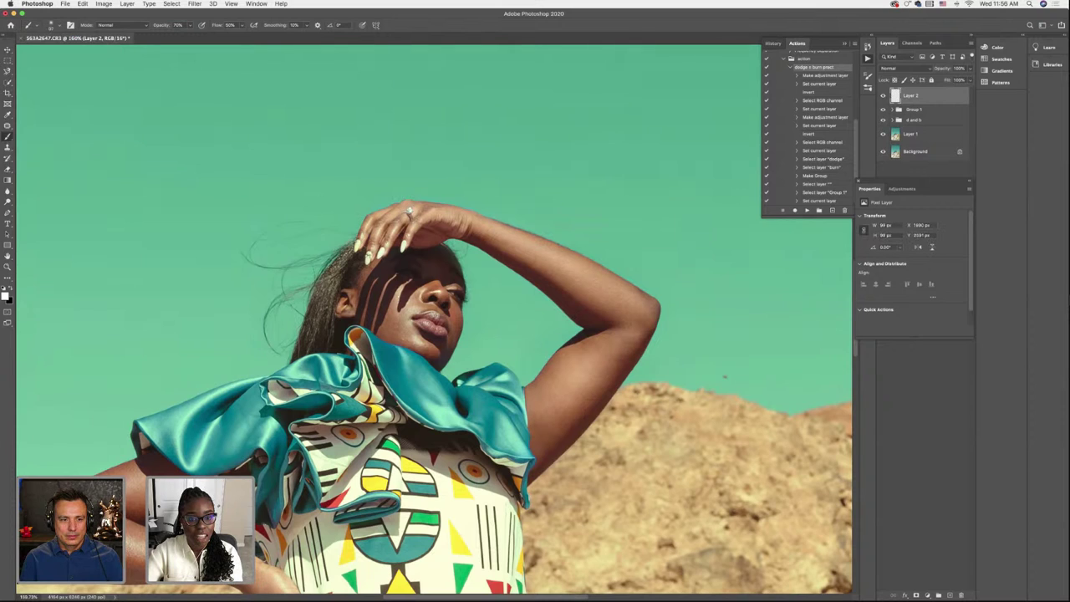
# Change the brush opacity to 85% and select Layer 1
pyautogui.click(175, 24)
pyautogui.write('85')
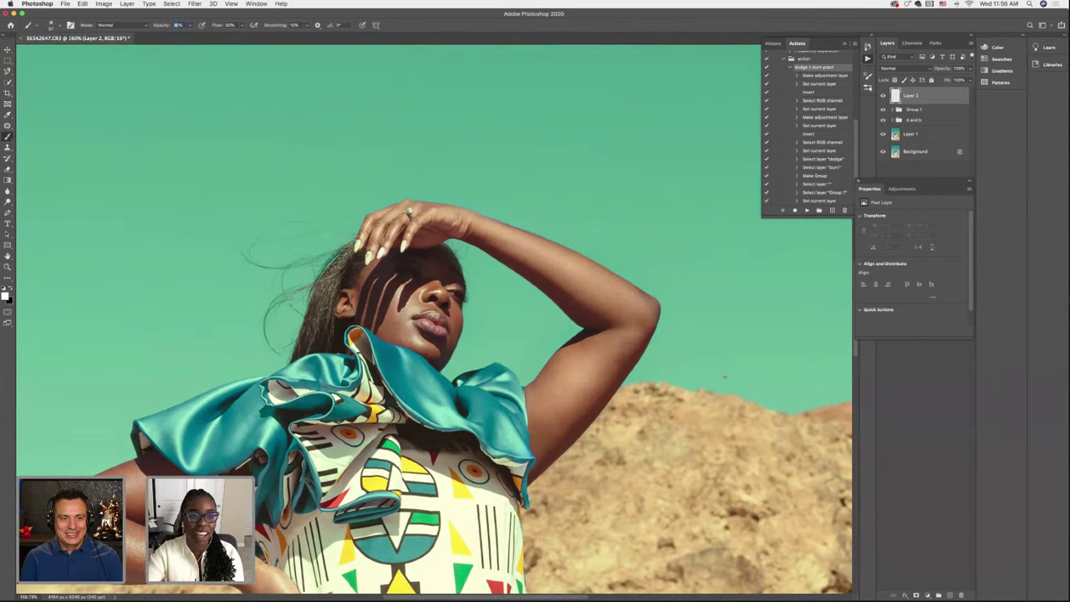
pyautogui.press('Return')
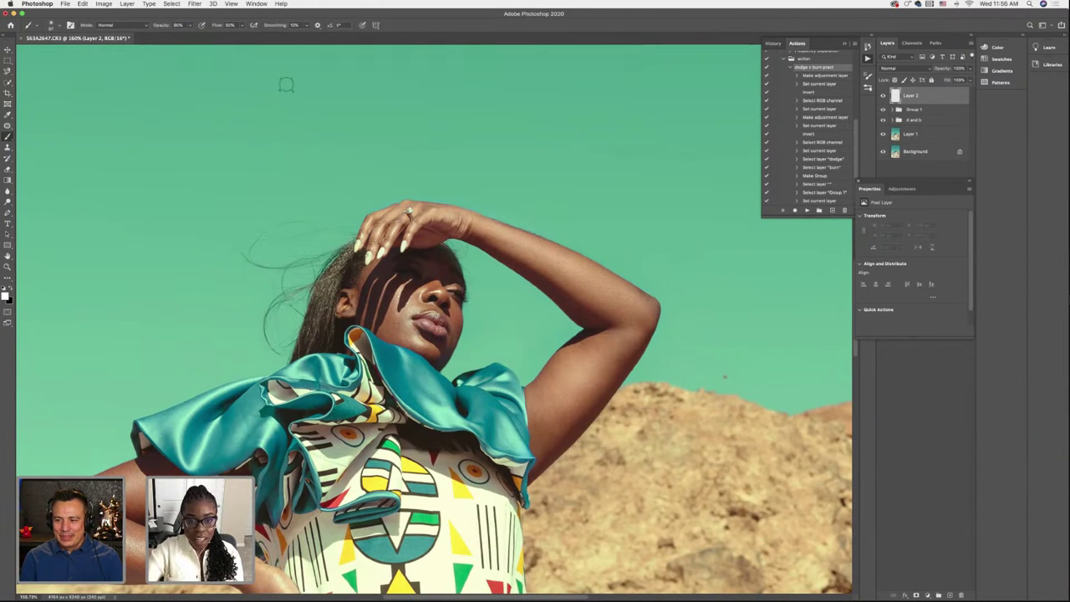
pyautogui.hscroll(-1, 334, 117)
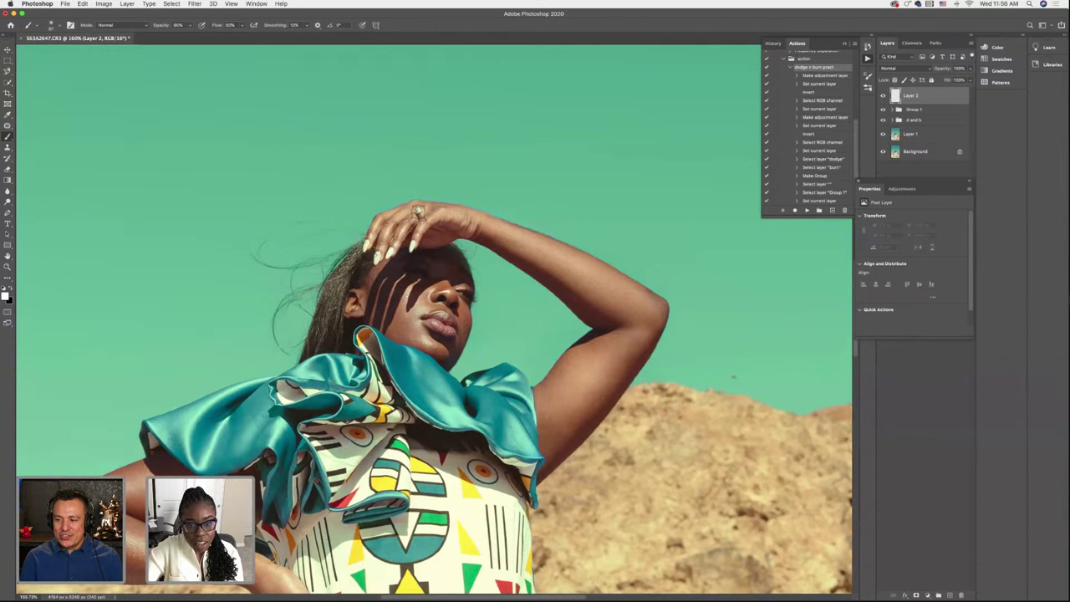
pyautogui.scroll(-1, 286, 243)
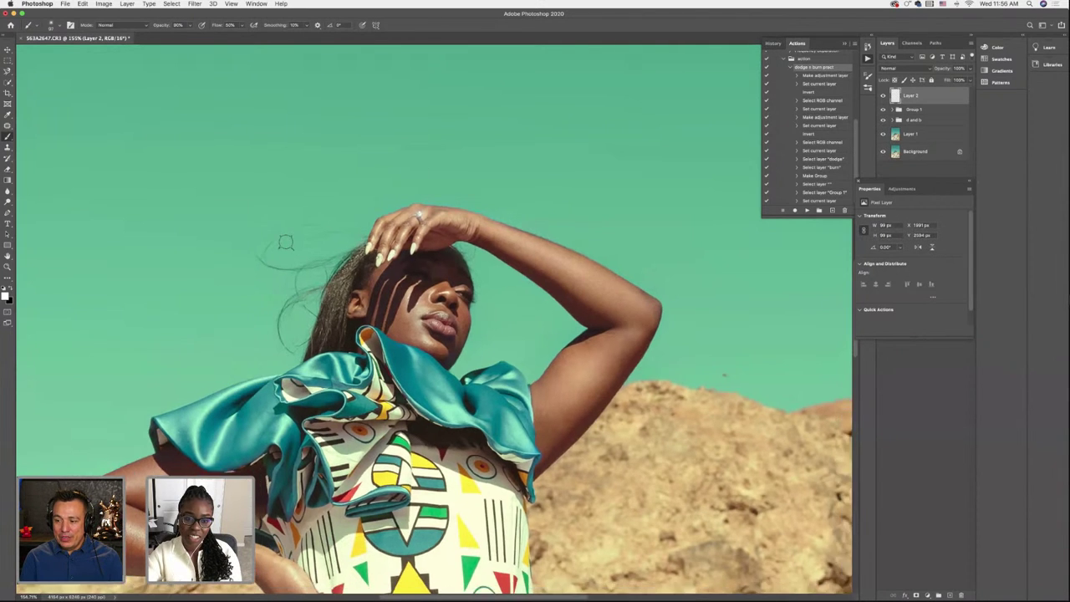
pyautogui.scroll(-10, 286, 243)
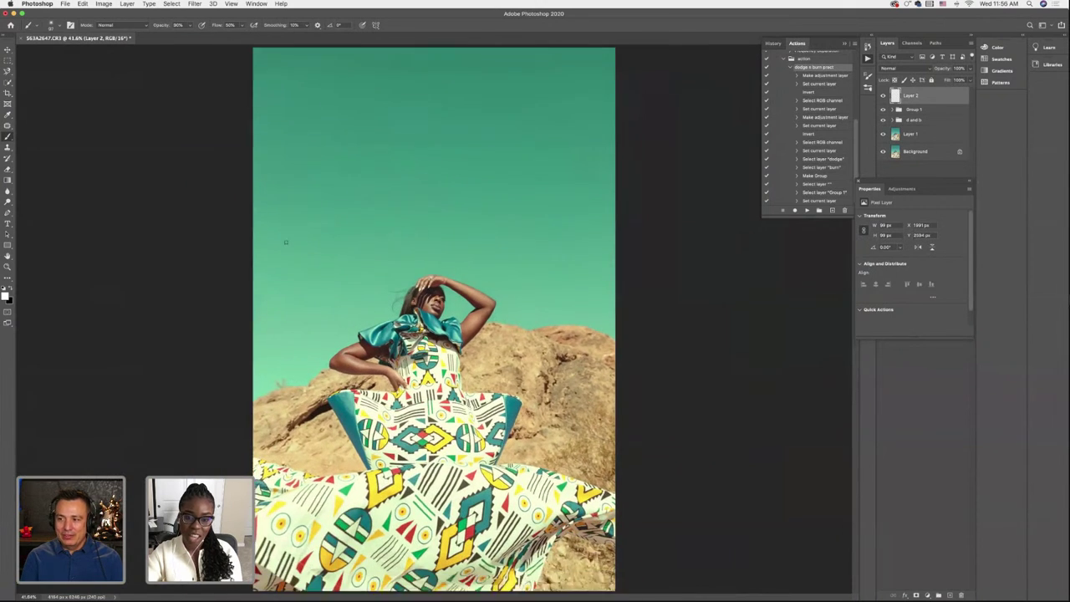
pyautogui.scroll(-1, 286, 242)
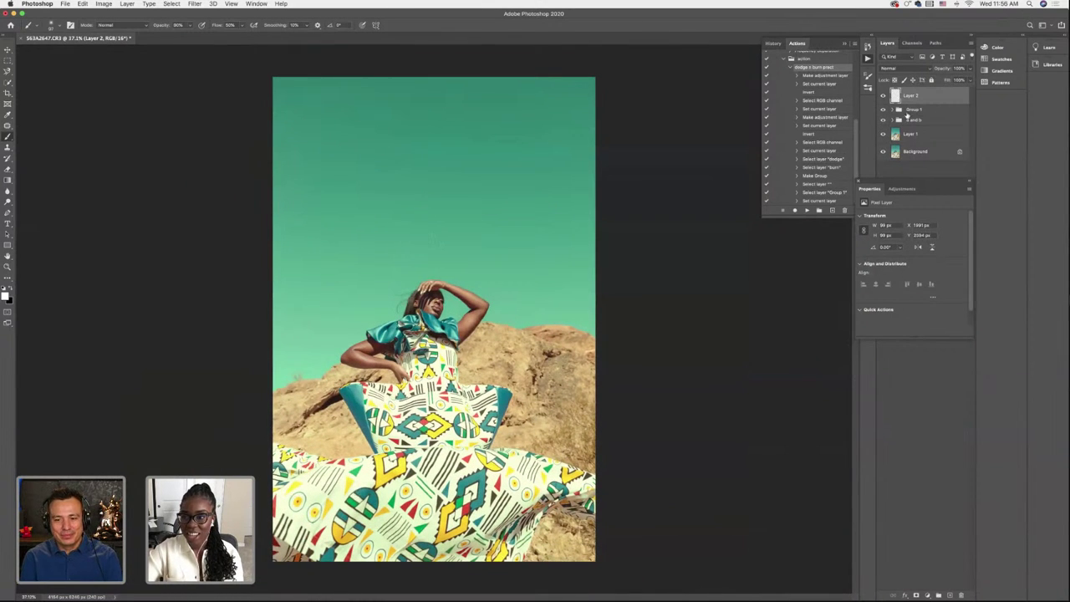
pyautogui.click(920, 135)
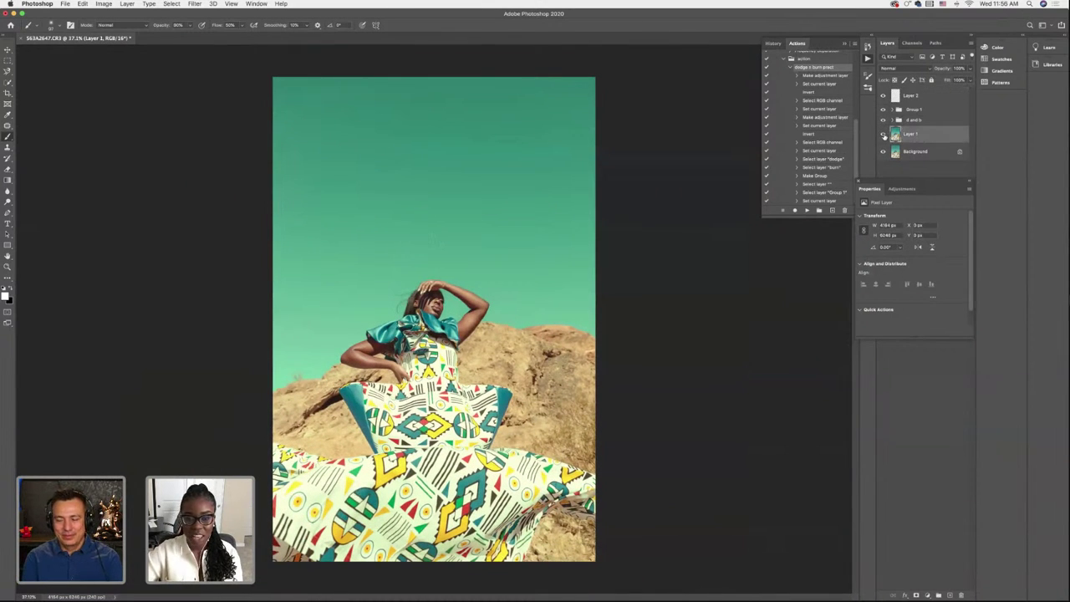
# Clone Stamp clean sky over a patch of sky on Layer 1, sampling Current Layer
pyautogui.click(8, 147)
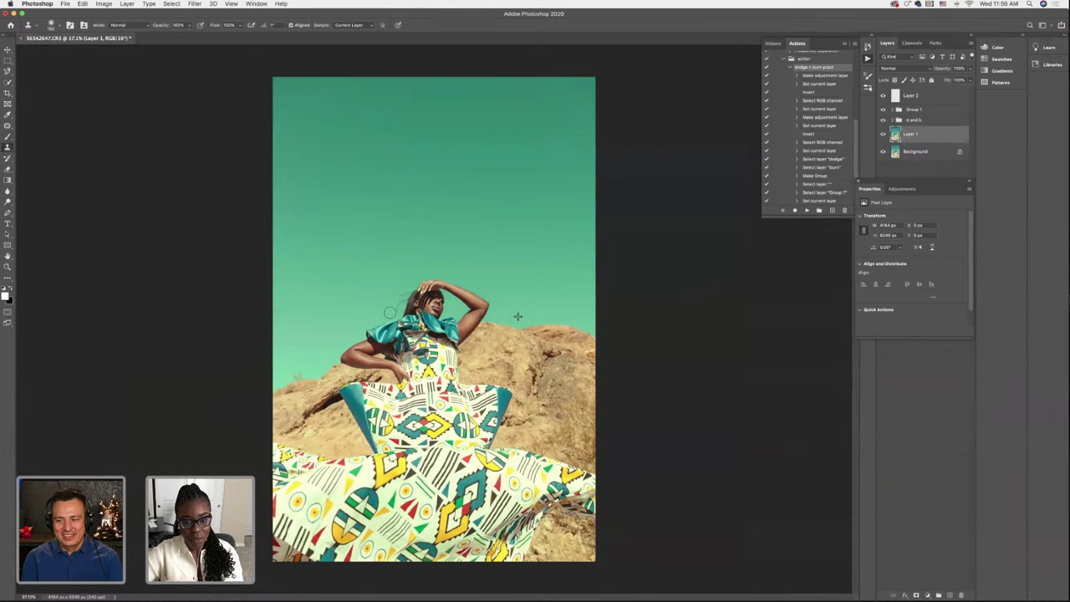
pyautogui.click(51, 25)
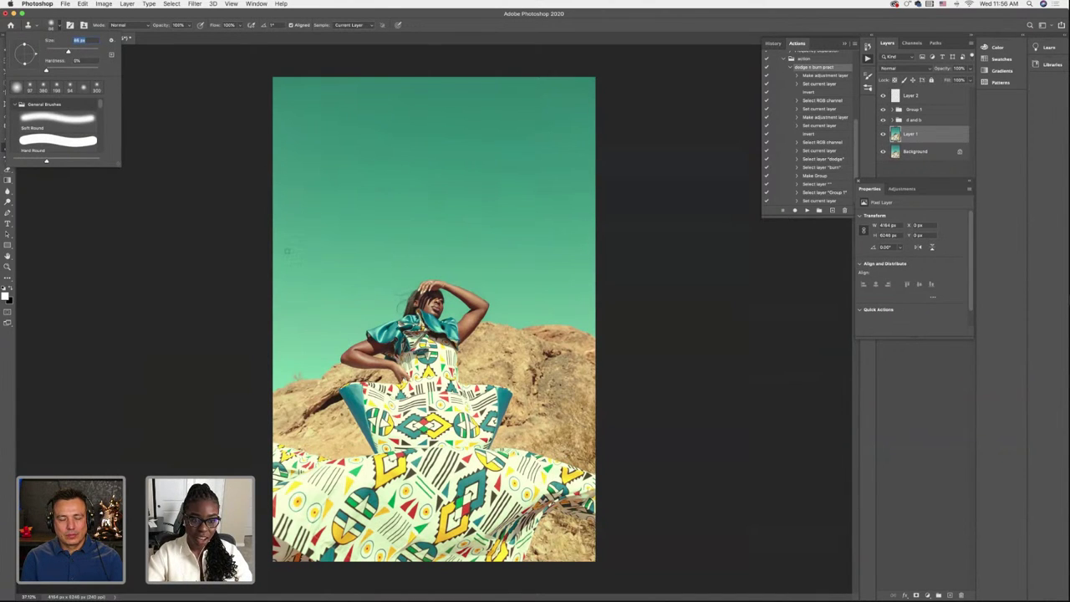
pyautogui.scroll(5, 344, 248)
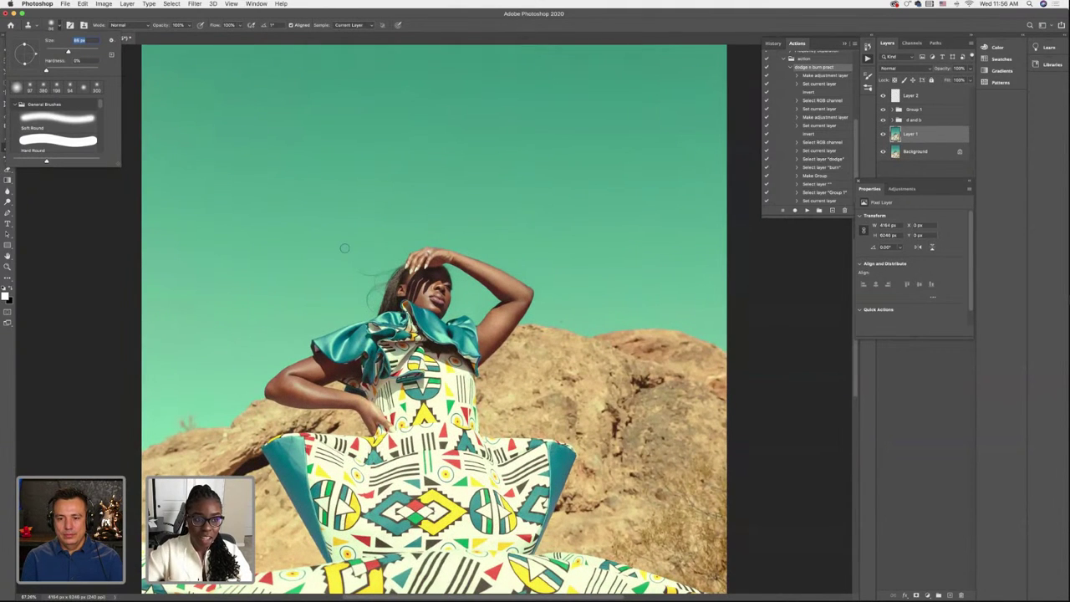
pyautogui.keyDown('alt'); pyautogui.click(580, 310); pyautogui.keyUp('alt')
pyautogui.moveTo(564, 316); pyautogui.dragTo(566, 319)
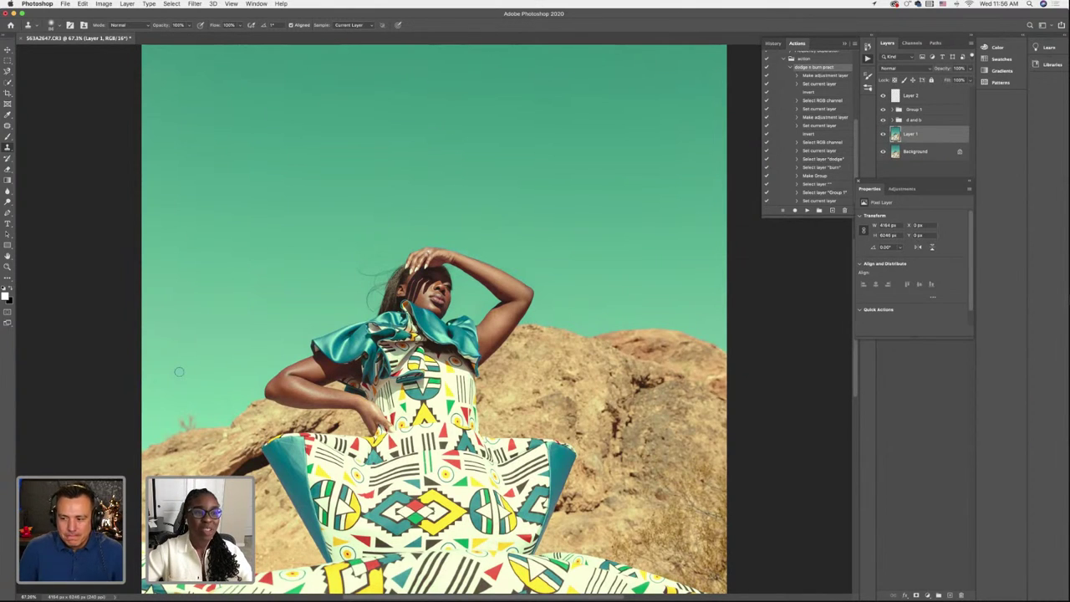
pyautogui.scroll(2, 166, 457)
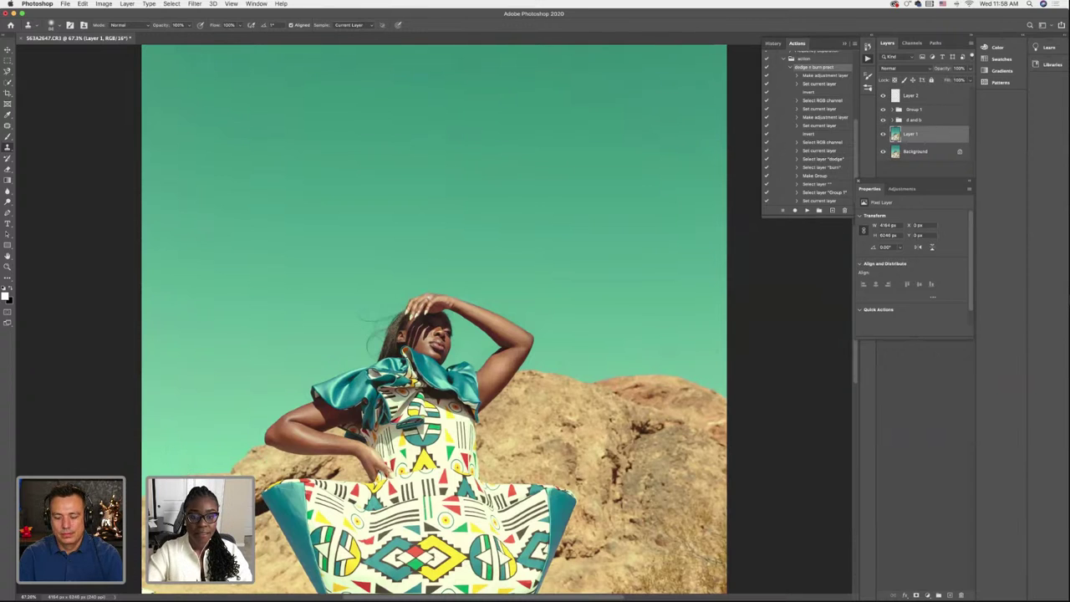
# Zoom out and drag Layer 2 down to sit directly above Layer 1
pyautogui.press('super+minus')
pyautogui.hscroll(-1, 437, 318)
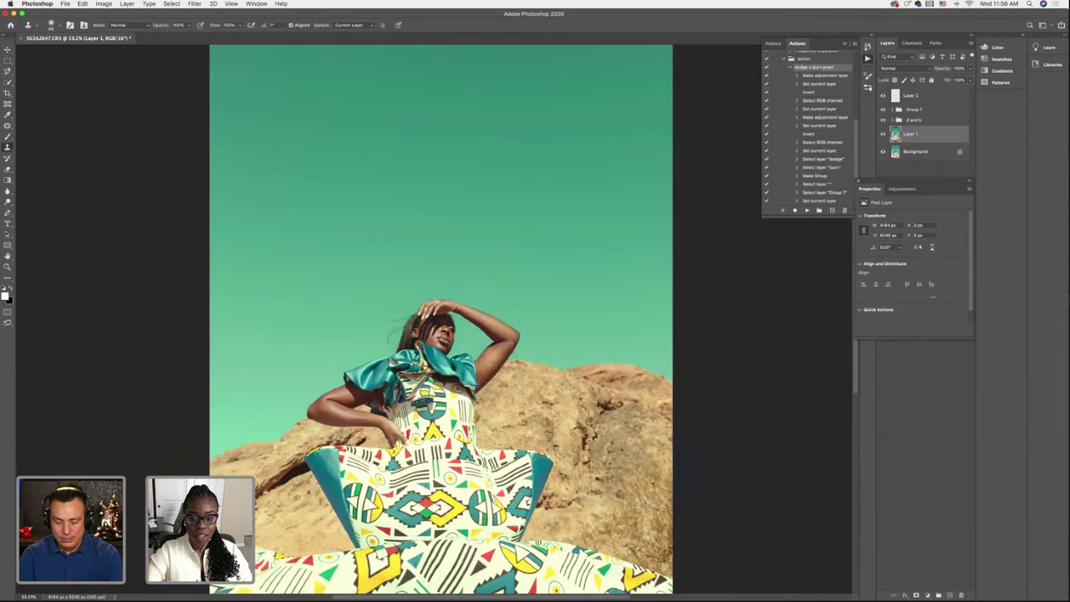
pyautogui.press('super+minus')
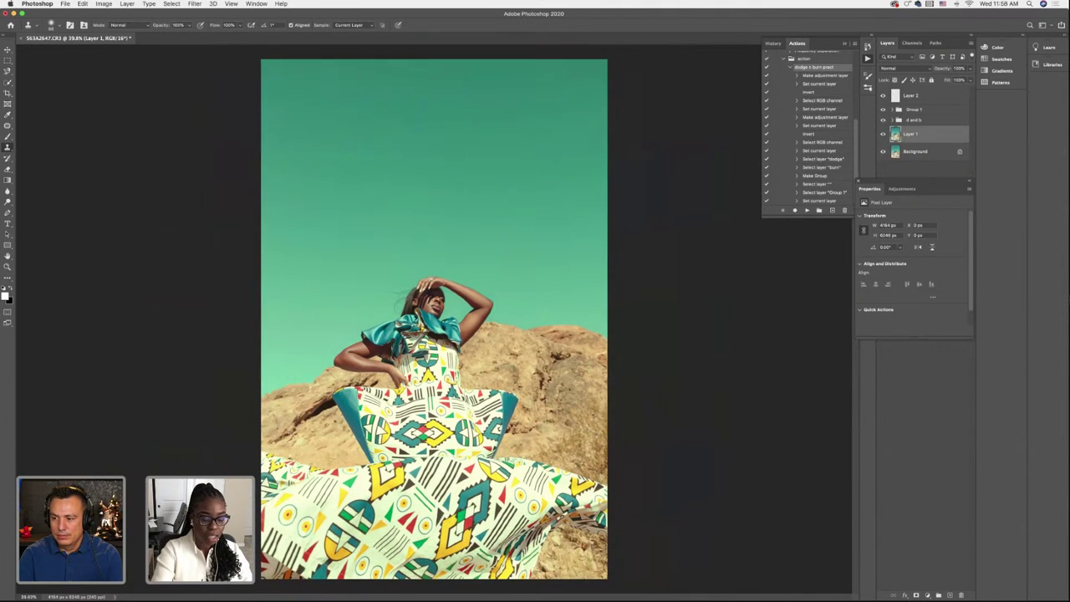
pyautogui.scroll(1, 848, 235)
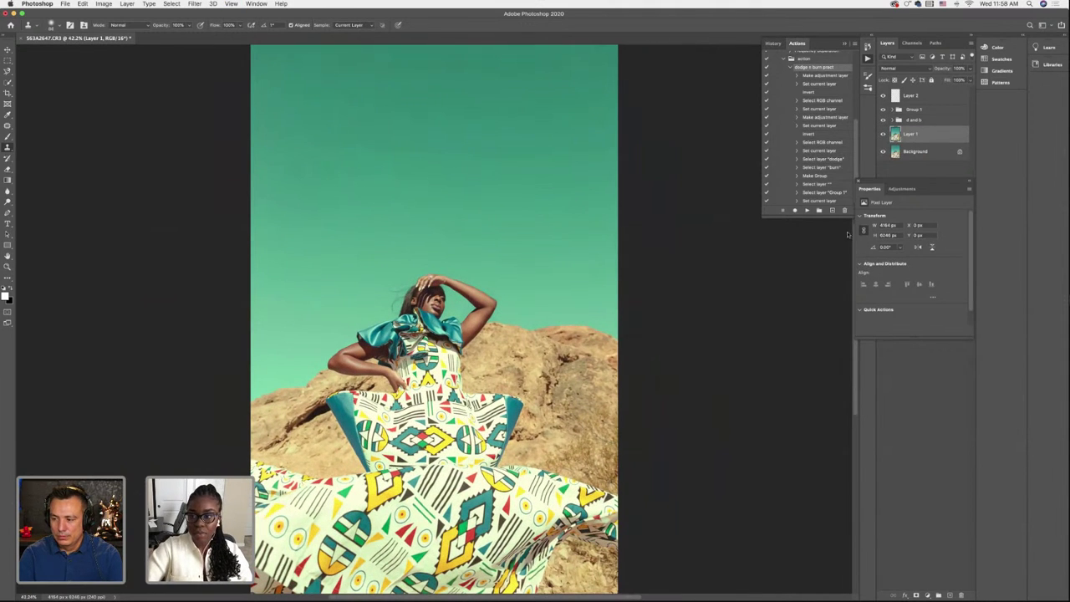
pyautogui.click(911, 101)
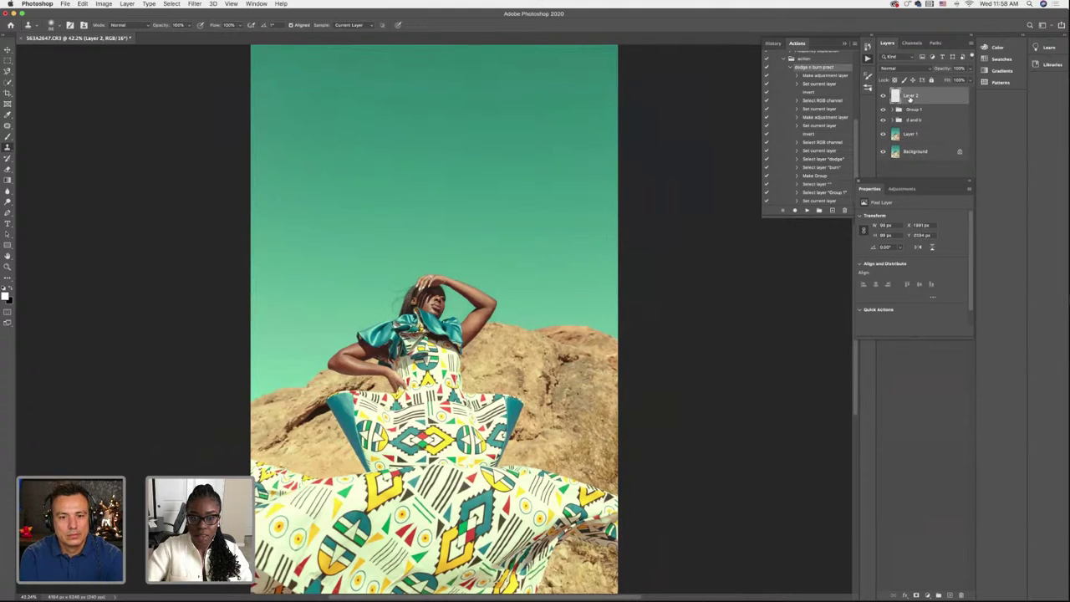
pyautogui.moveTo(908, 96); pyautogui.dragTo(910, 133)
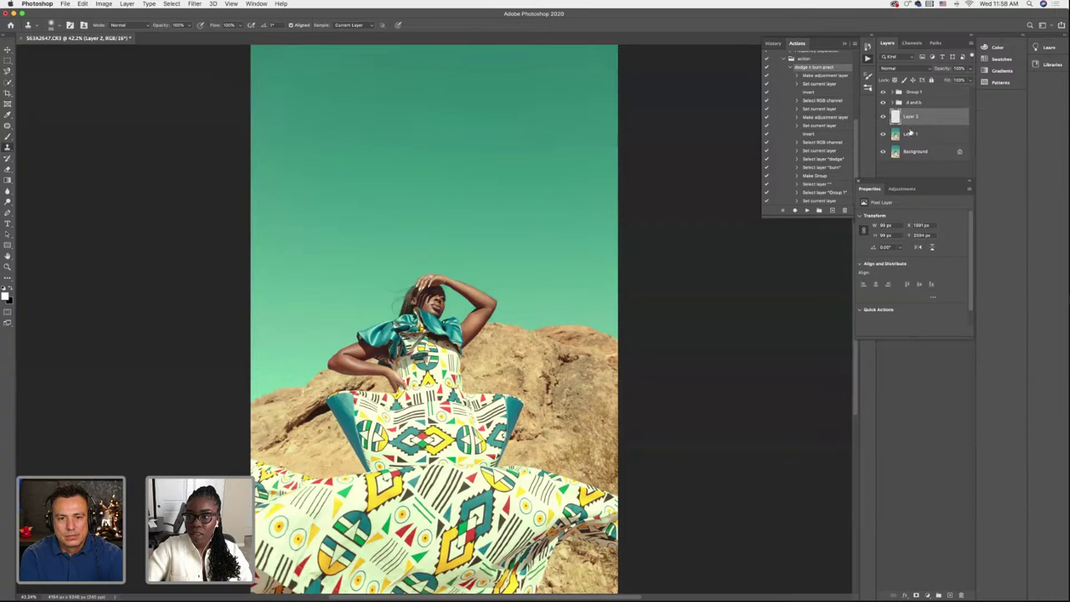
# Merge Layer 2 and Layer 1 into one layer, then toggle a retouch group to compare
pyautogui.rightClick(914, 131)
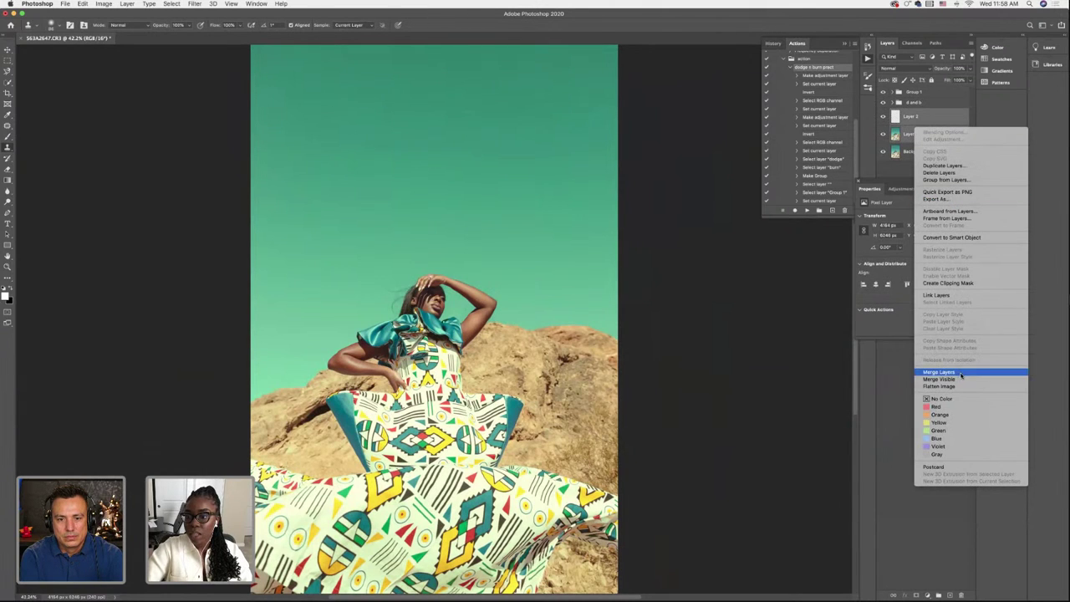
pyautogui.click(862, 218)
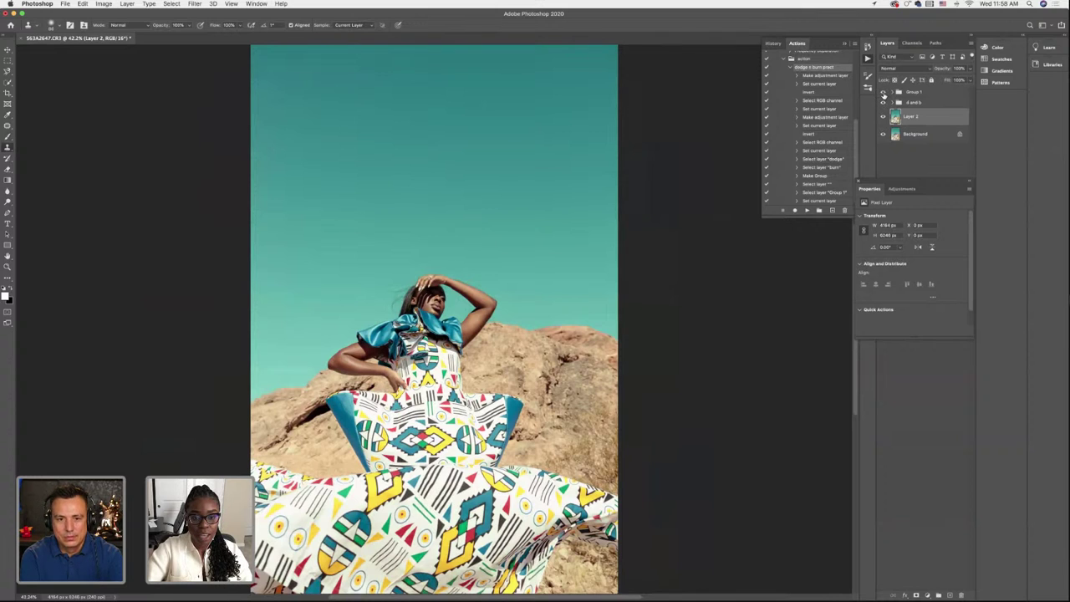
pyautogui.click(884, 93)
# Compare the retouch group on and off, save and close the photo, and return to Lightroom Classic
pyautogui.click(884, 93)
pyautogui.click(883, 93)
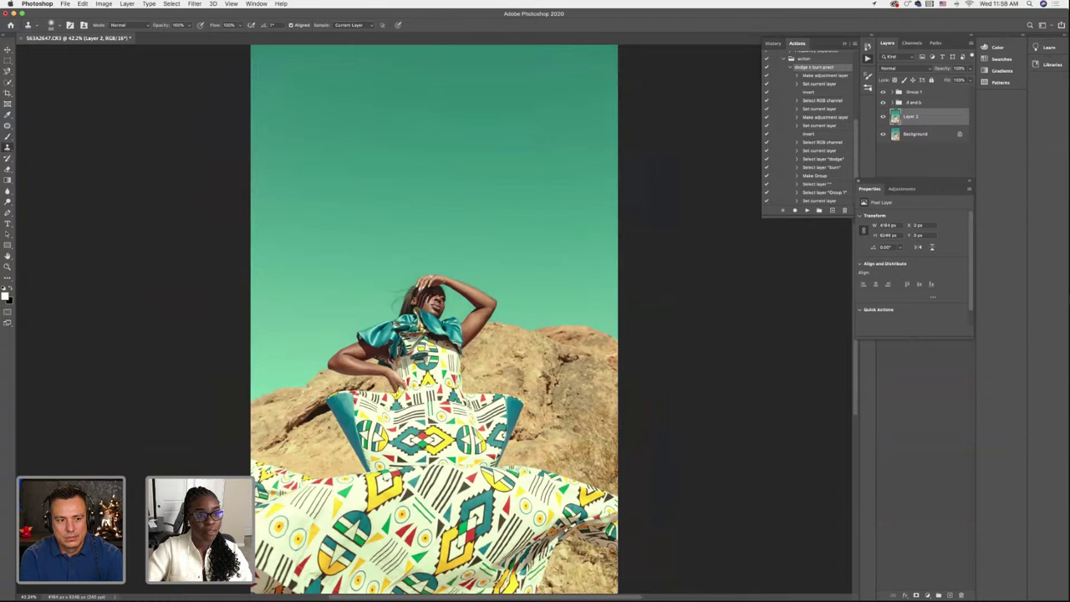
pyautogui.click(12, 38)
pyautogui.click(604, 193)
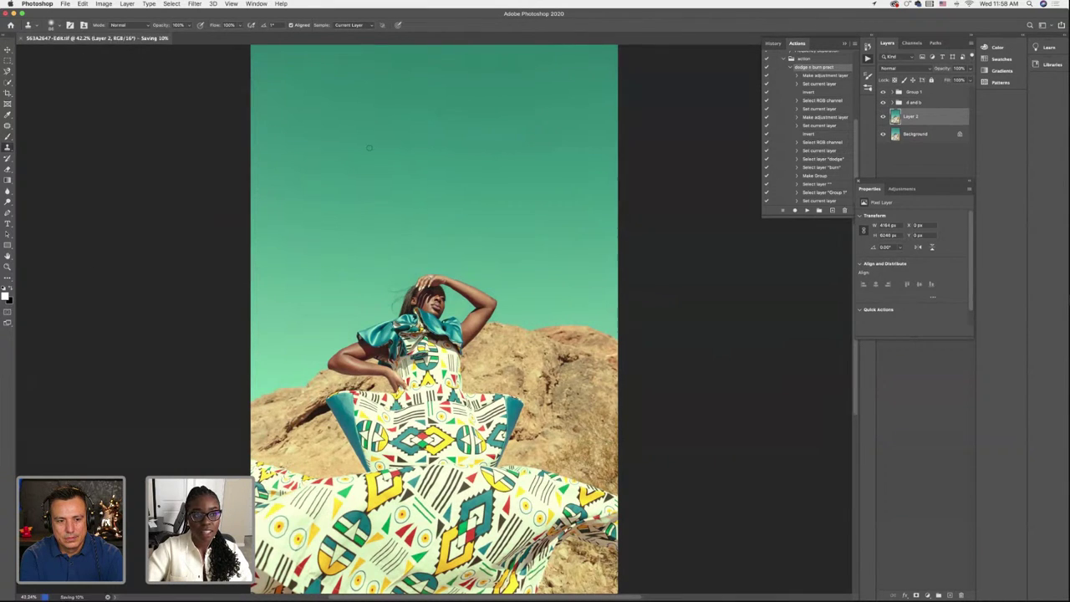
pyautogui.click(23, 12)
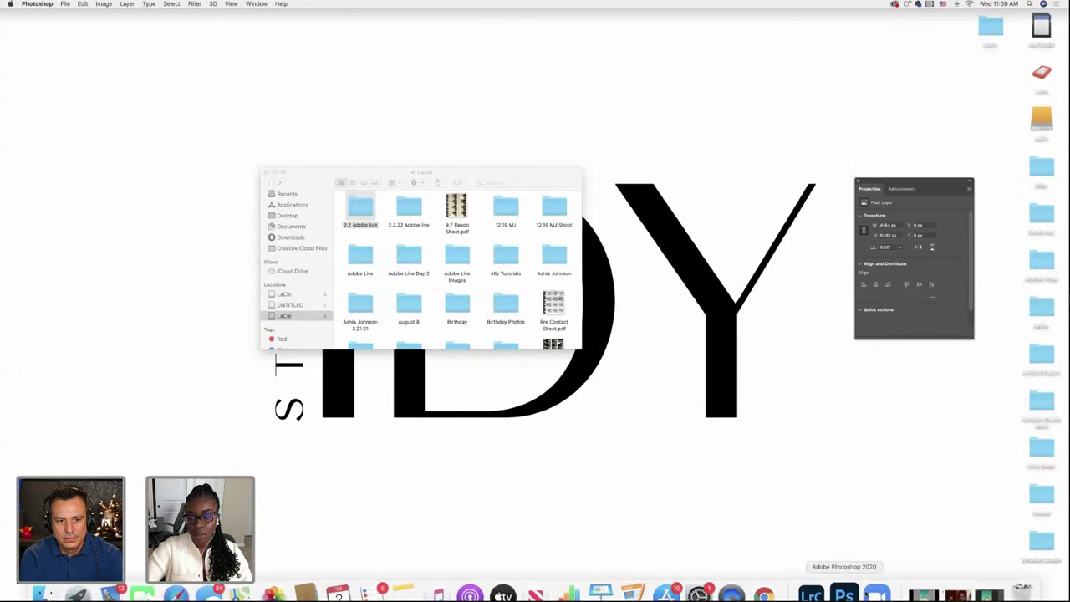
pyautogui.click(808, 583)
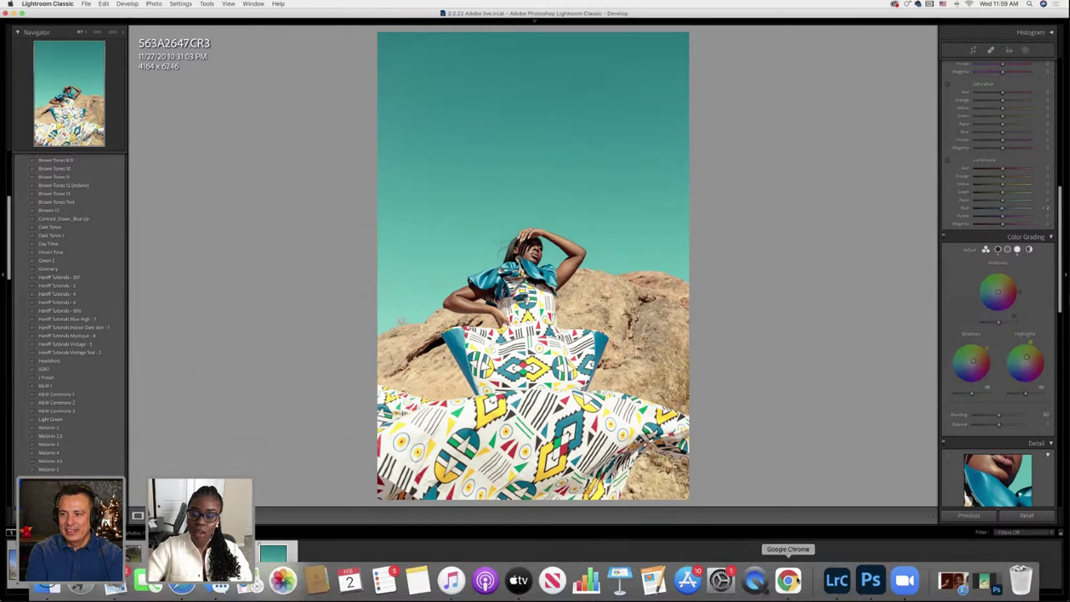
# Close the retouched document in Photoshop and put Photoshop away to reveal Lightroom
pyautogui.click(872, 580)
pyautogui.click(6, 14)
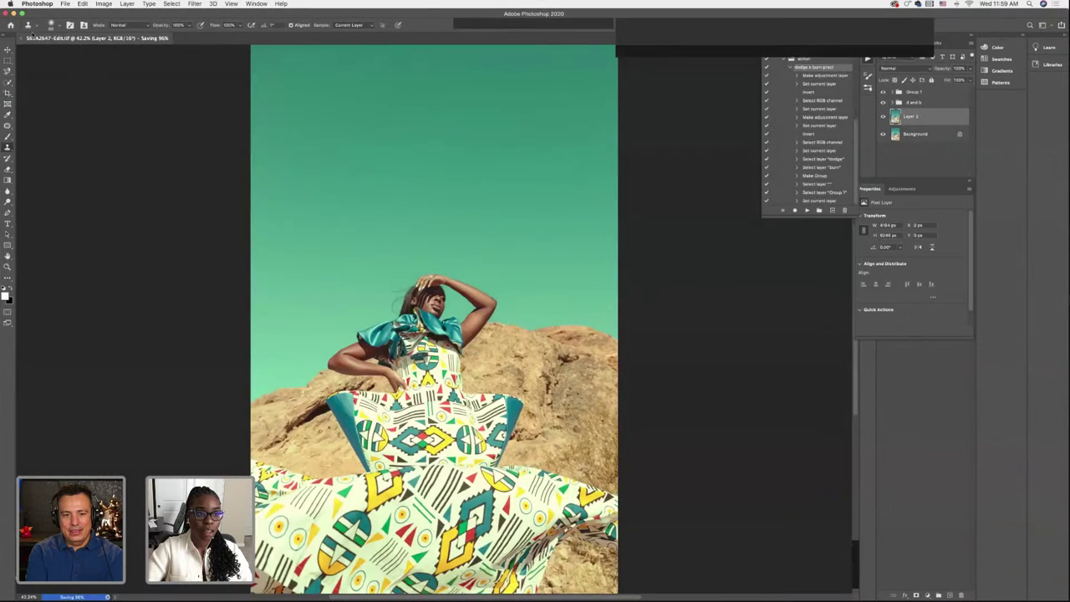
pyautogui.click(12, 15)
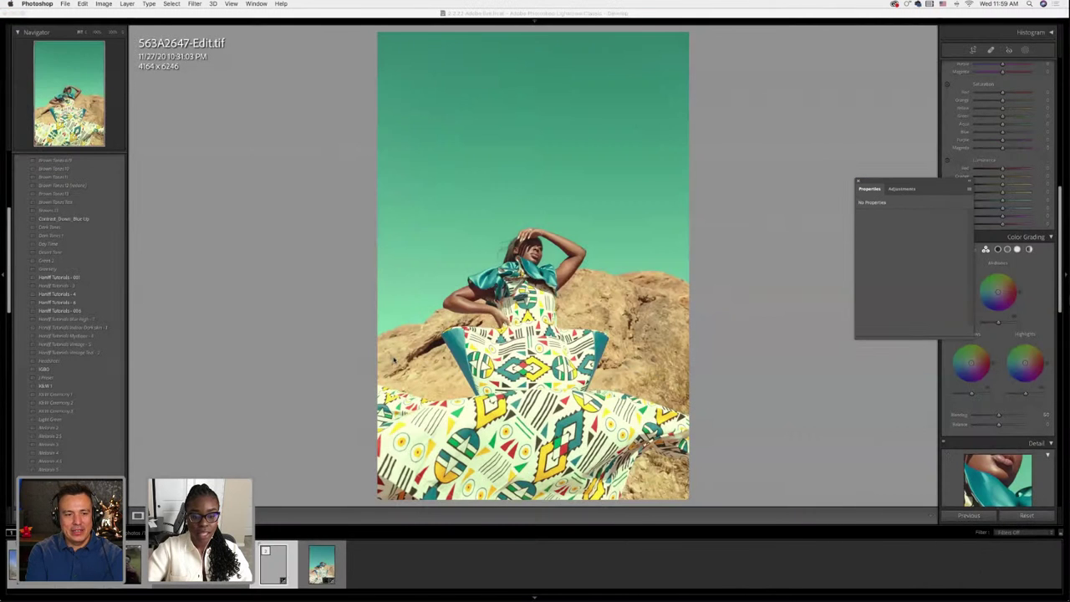
pyautogui.click(857, 181)
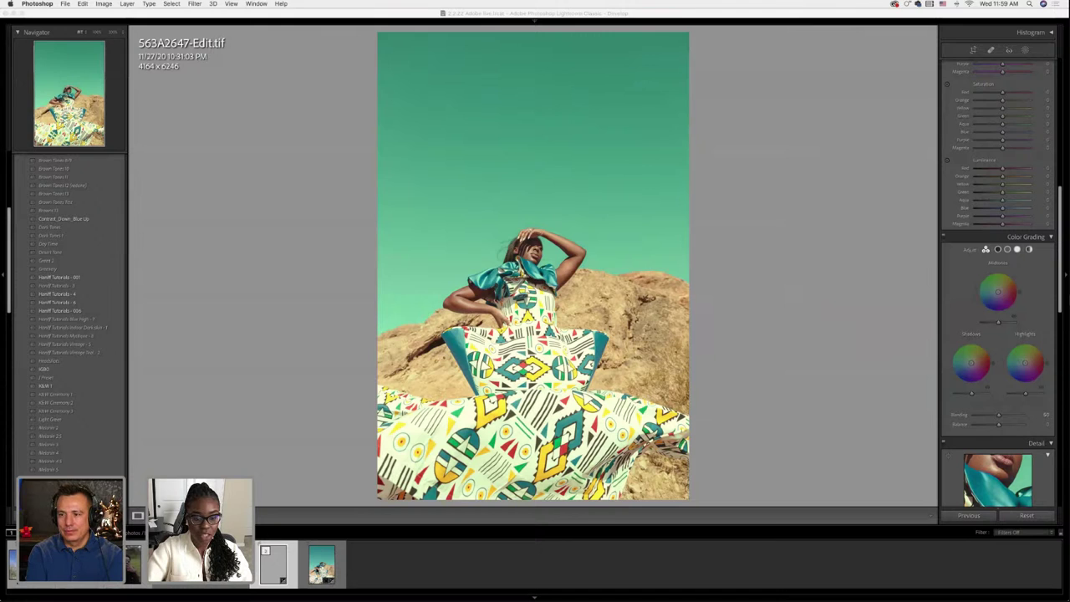
# Select the raw desert CR3 and reset it to its unedited blue-sky look
pyautogui.click(321, 575)
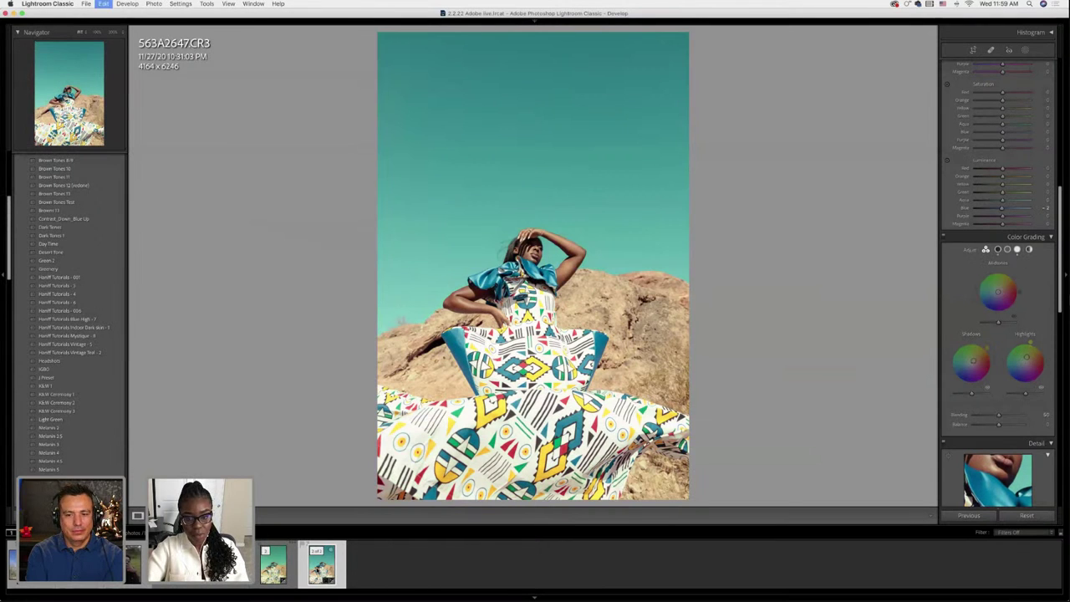
pyautogui.press('super+shift+c')
pyautogui.press('Return')
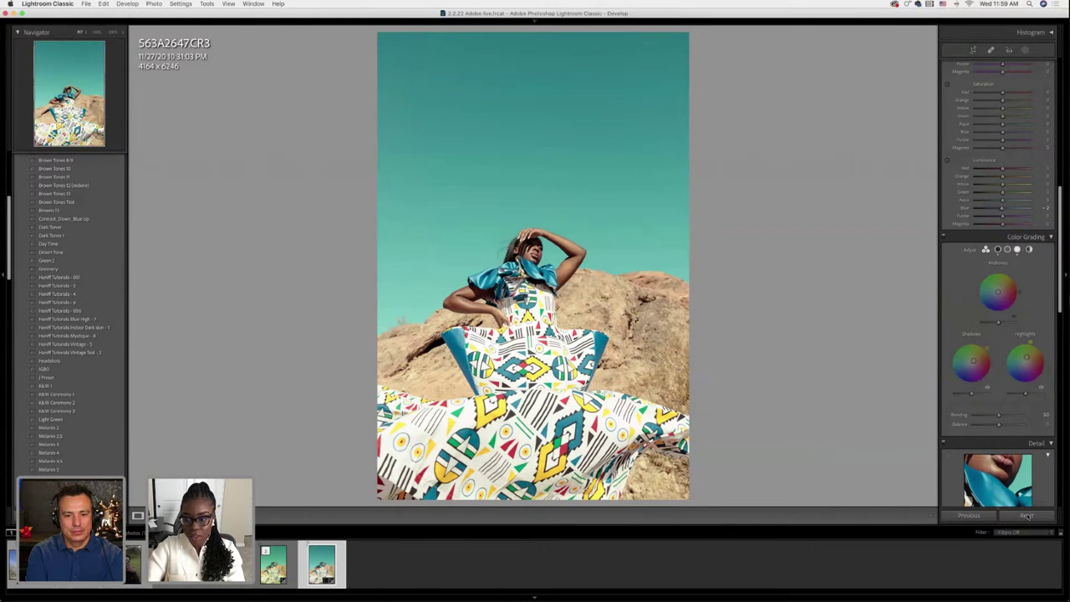
pyautogui.click(1027, 515)
# Open Reference View with the teal-sky 563A2647-Edit.tif as the reference beside the raw CR3
pyautogui.press('Left')
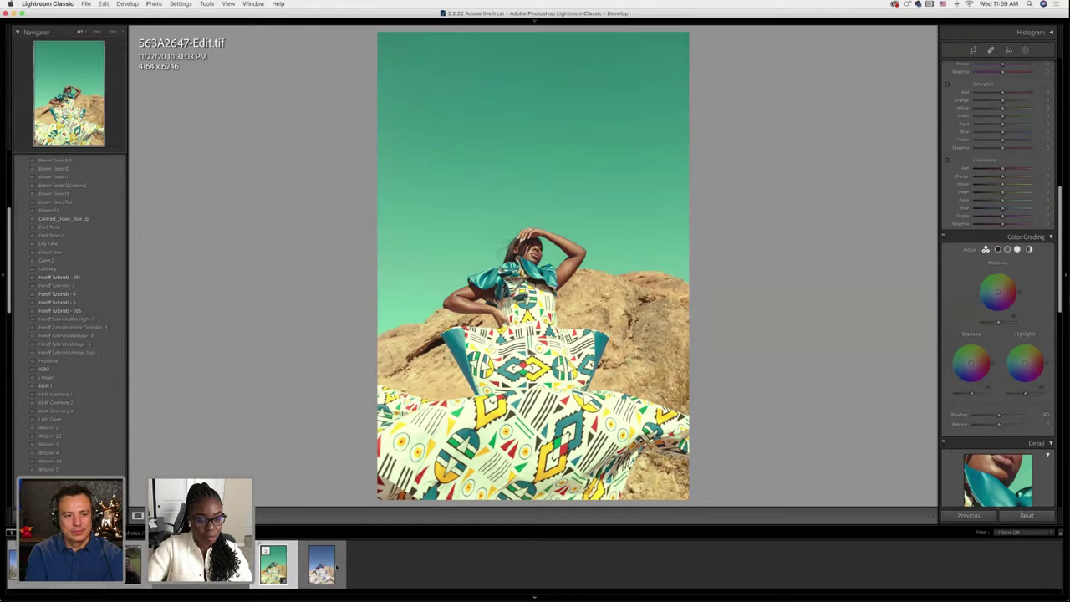
pyautogui.press('Right')
pyautogui.hotkey('shift', 'r')
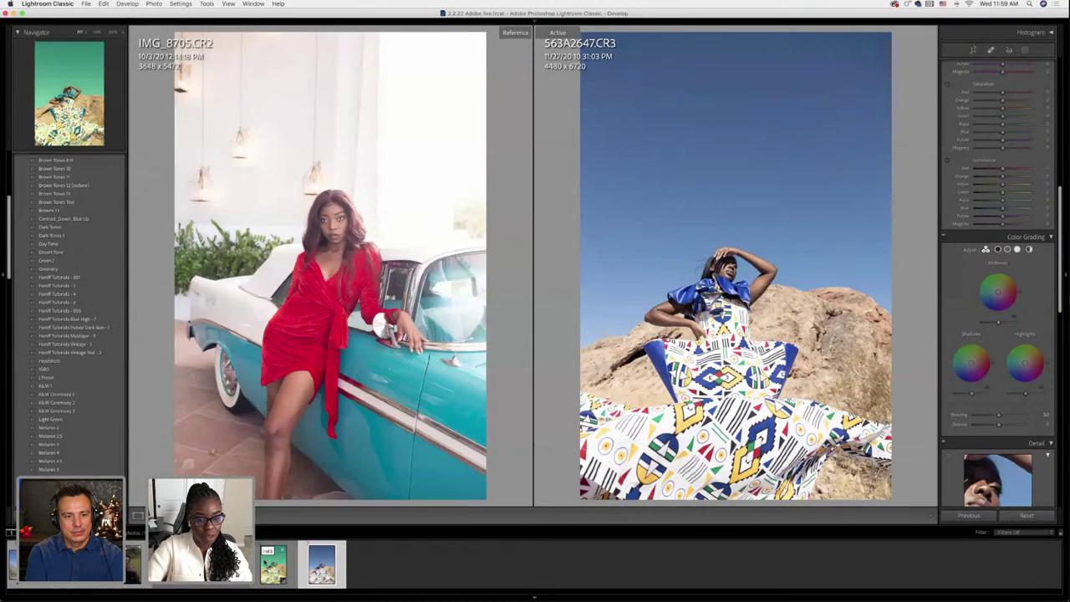
pyautogui.moveTo(296, 460); pyautogui.dragTo(306, 435)
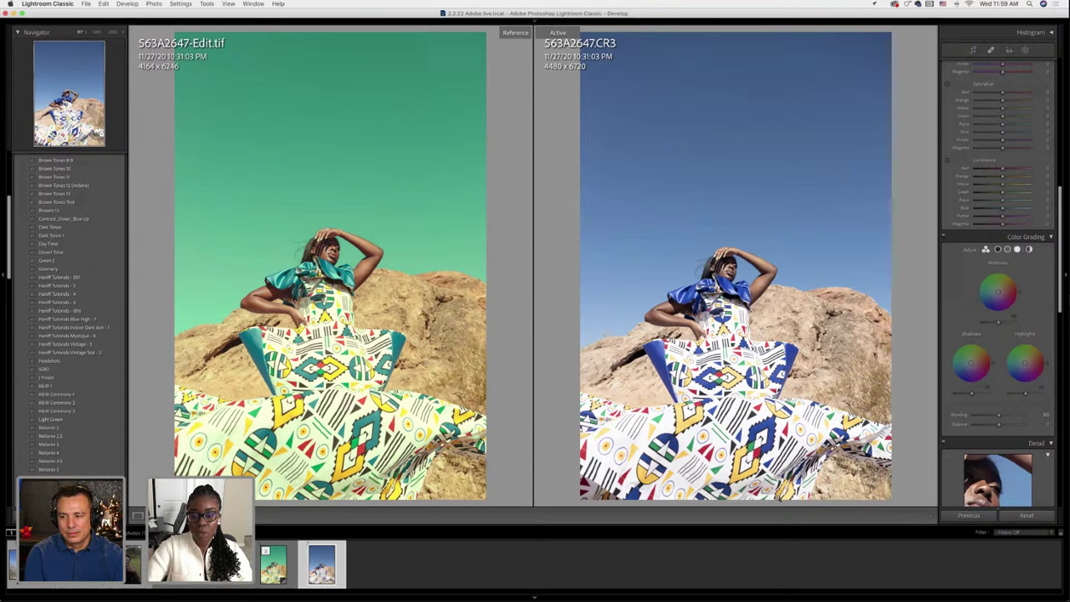
# Reopen 563A2647-Edit.tif in Photoshop and duplicate Layer 2 into Layer 2 copy
pyautogui.moveTo(904, 587)
pyautogui.click(870, 579)
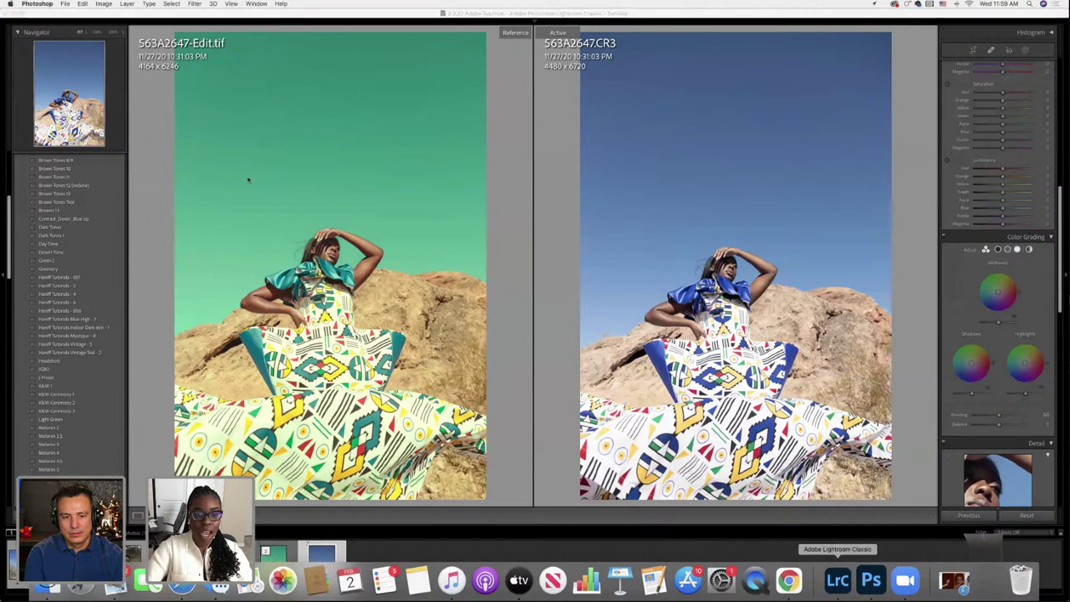
pyautogui.click(322, 307)
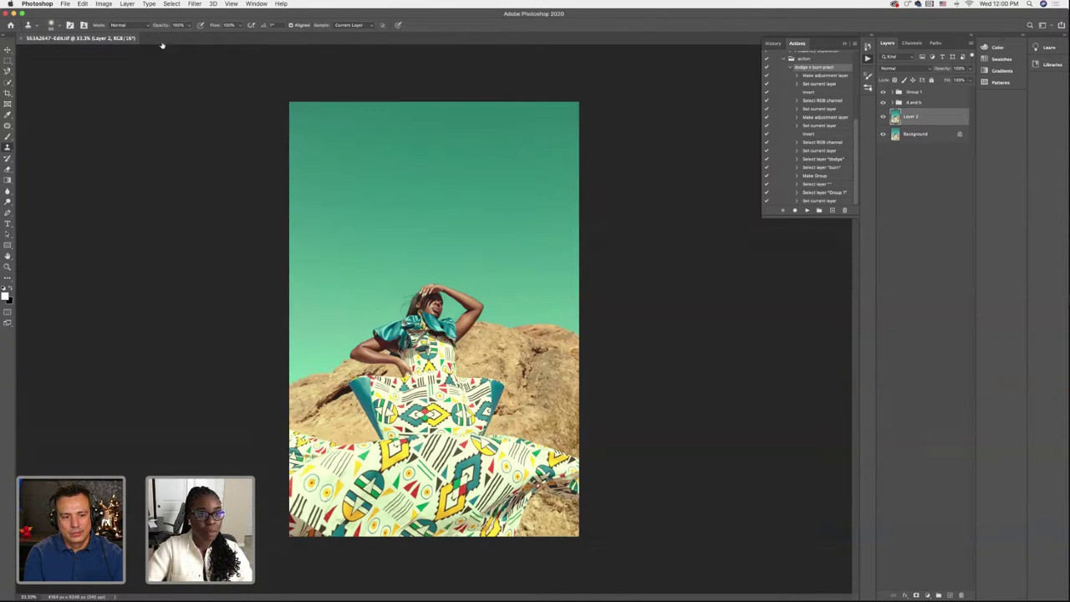
pyautogui.hotkey('ctrl', 'j')
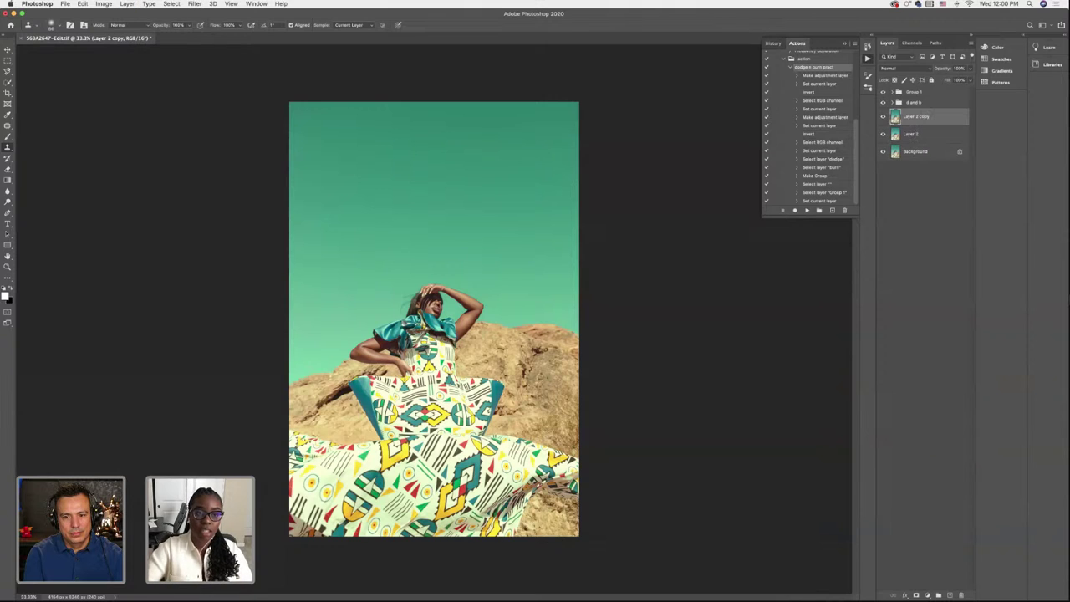
# Reshape the lower-right dress edge with a large Forward Warp brush in Liquify
pyautogui.click(194, 4)
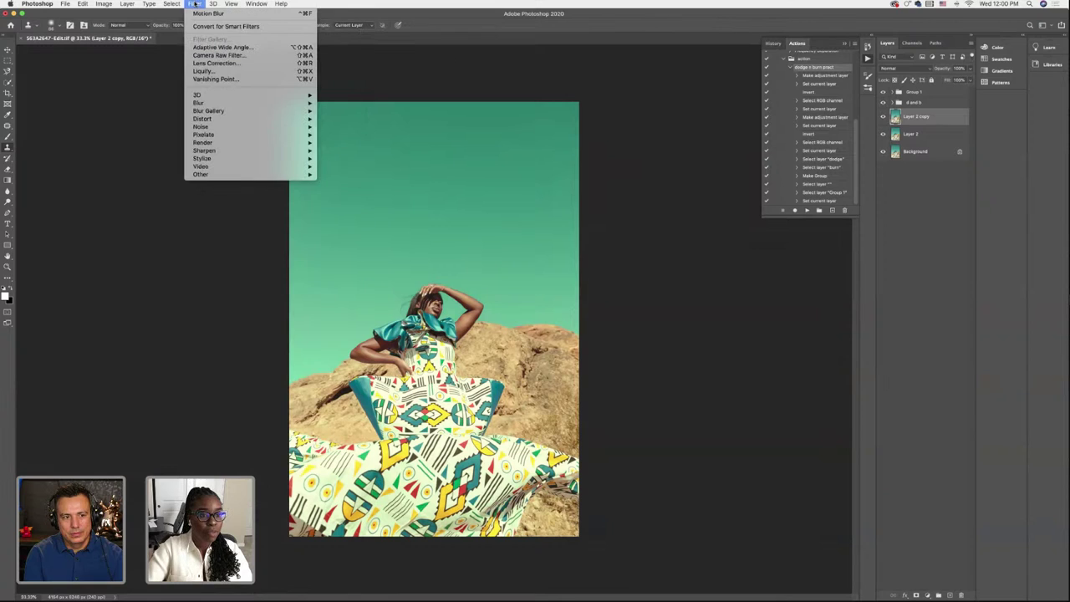
pyautogui.click(212, 72)
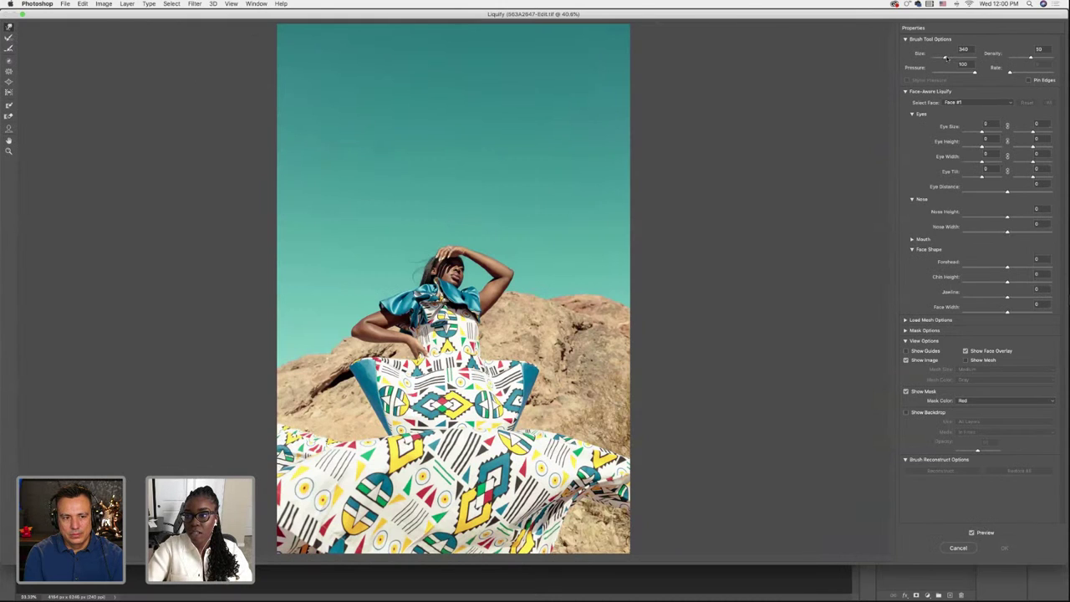
pyautogui.moveTo(946, 59); pyautogui.dragTo(959, 57)
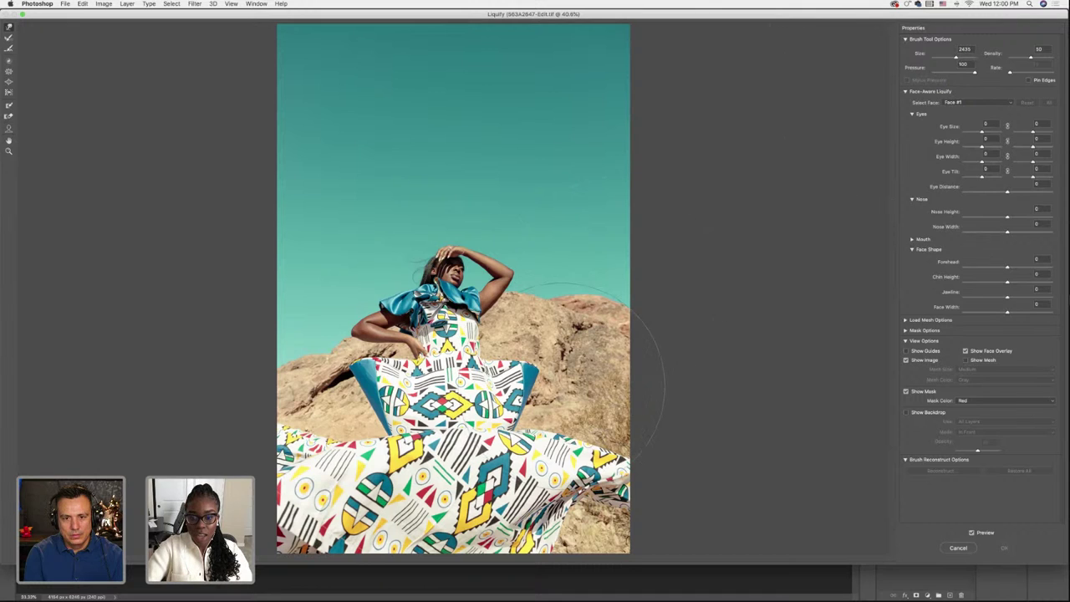
pyautogui.moveTo(576, 492)
pyautogui.mouseDown()
pyautogui.moveTo(579, 510)
pyautogui.moveTo(597, 517)
pyautogui.mouseUp()
pyautogui.moveTo(956, 58); pyautogui.dragTo(946, 57)
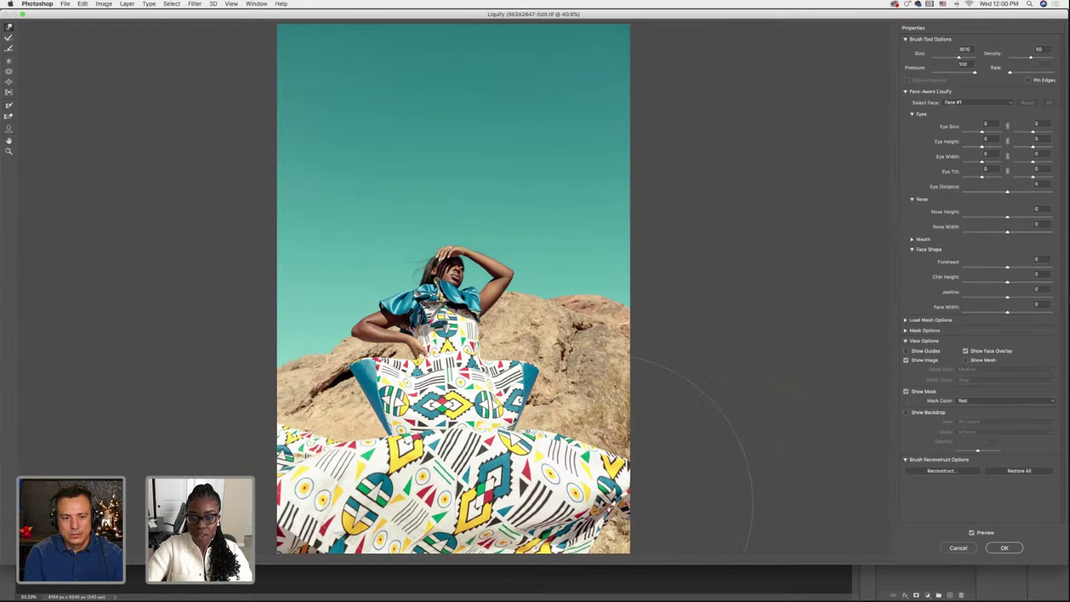
pyautogui.moveTo(586, 500)
pyautogui.mouseDown()
pyautogui.moveTo(581, 536)
pyautogui.moveTo(569, 535)
pyautogui.mouseUp()
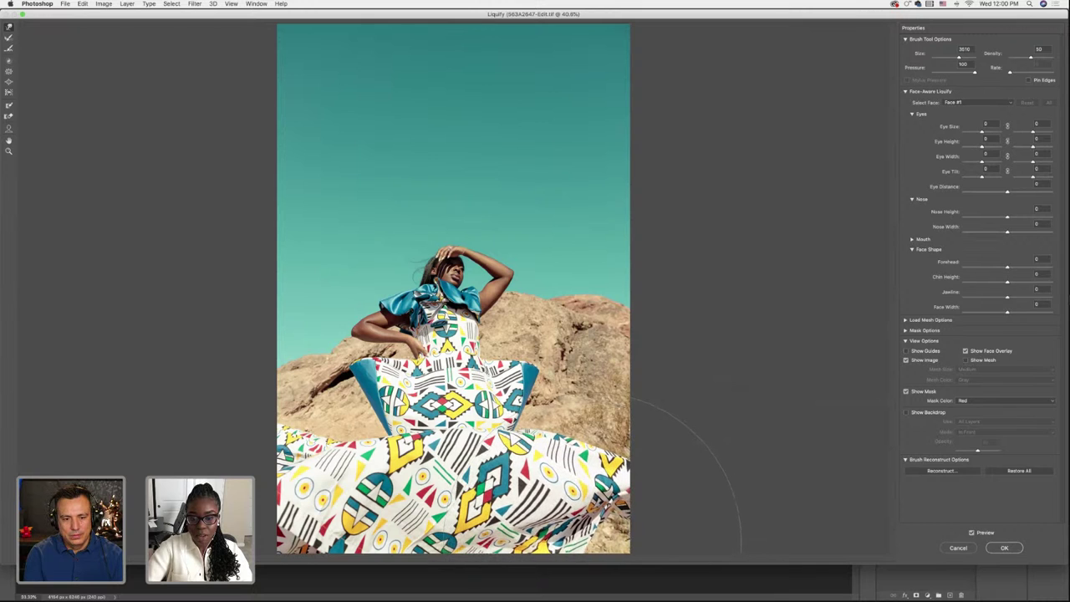
pyautogui.click(1002, 548)
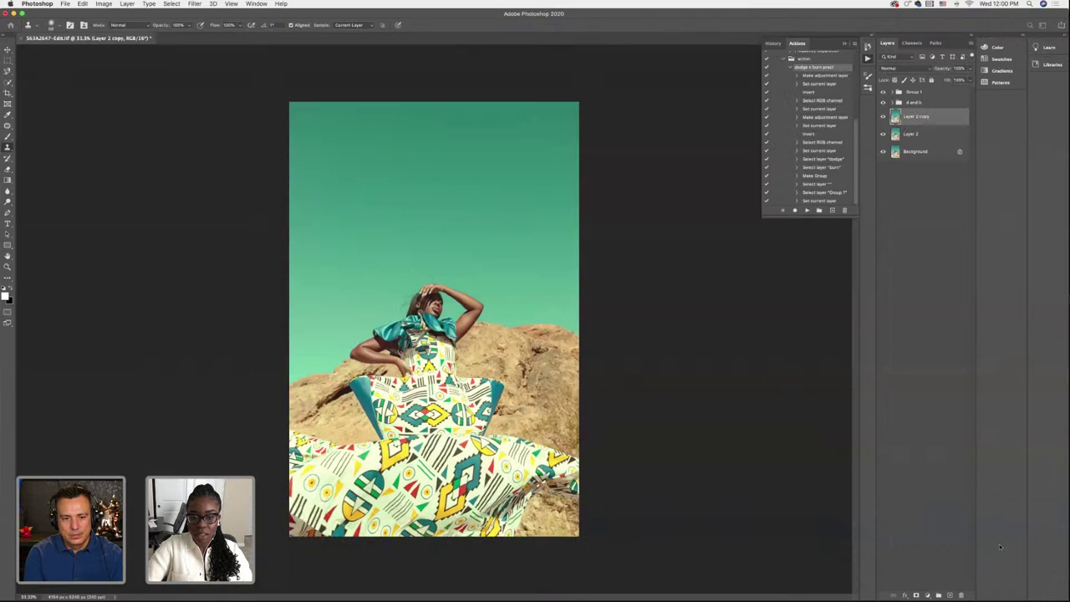
# Compare the image with and without the Liquify warp on Layer 2 copy
pyautogui.click(887, 117)
pyautogui.click(886, 116)
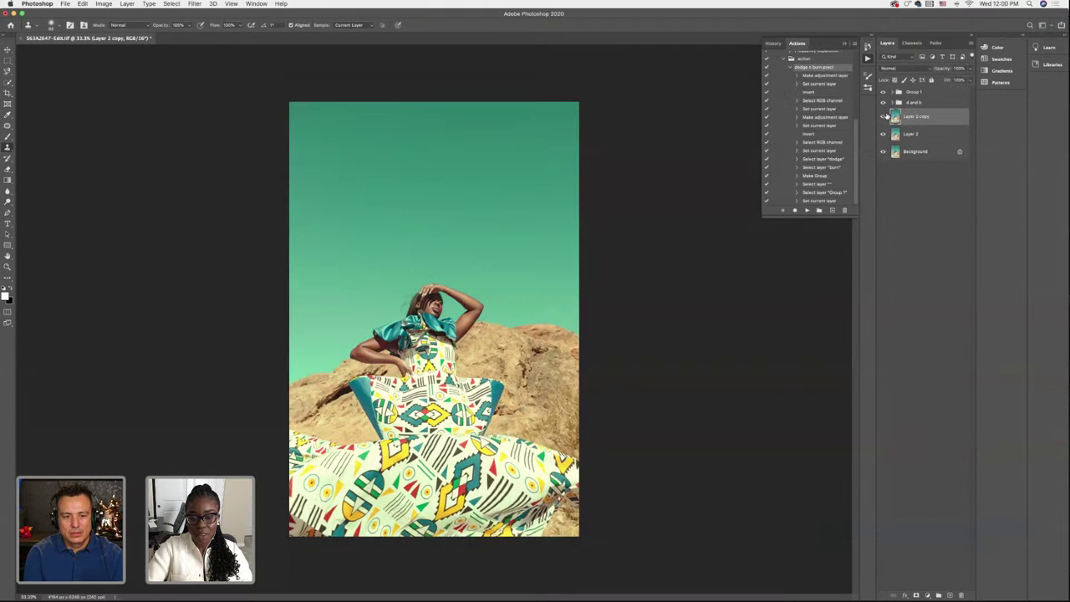
pyautogui.press('super+z')
pyautogui.press('super+shift+z')
pyautogui.press('super+z')
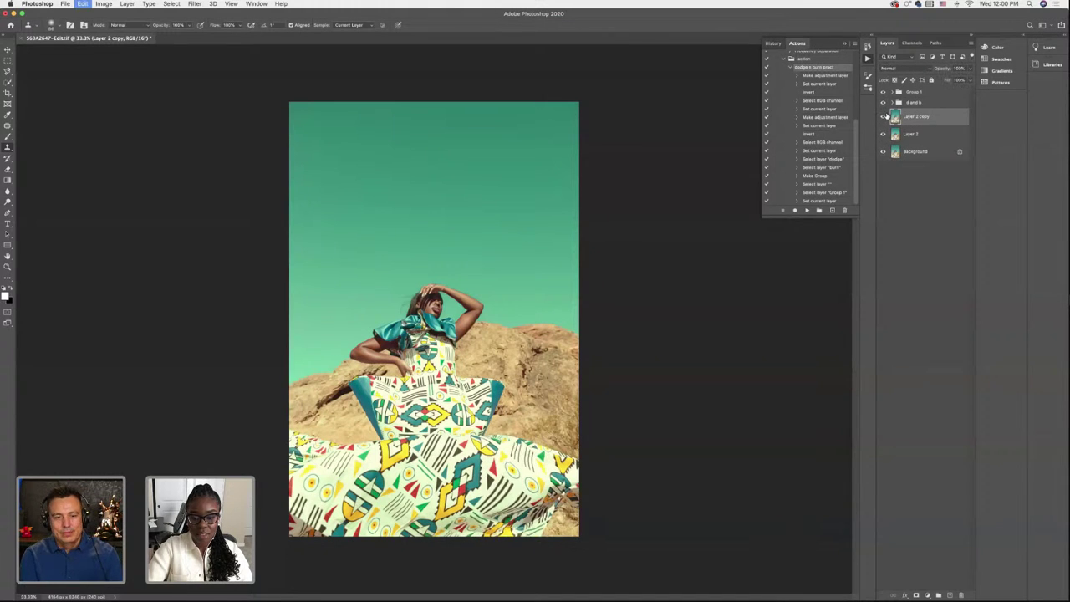
# Move Layer 2 copy down the stack, then make IMG_8705-Edit.tif the active image in Lightroom's Reference View
pyautogui.moveTo(915, 117); pyautogui.dragTo(961, 594)
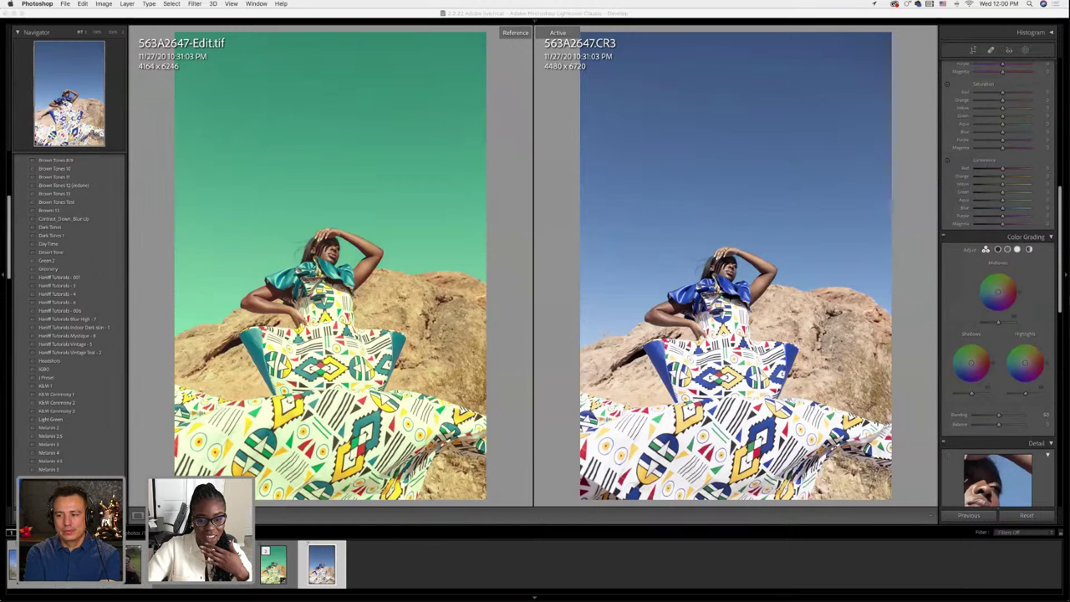
pyautogui.press('super+Tab')
pyautogui.press('Left')
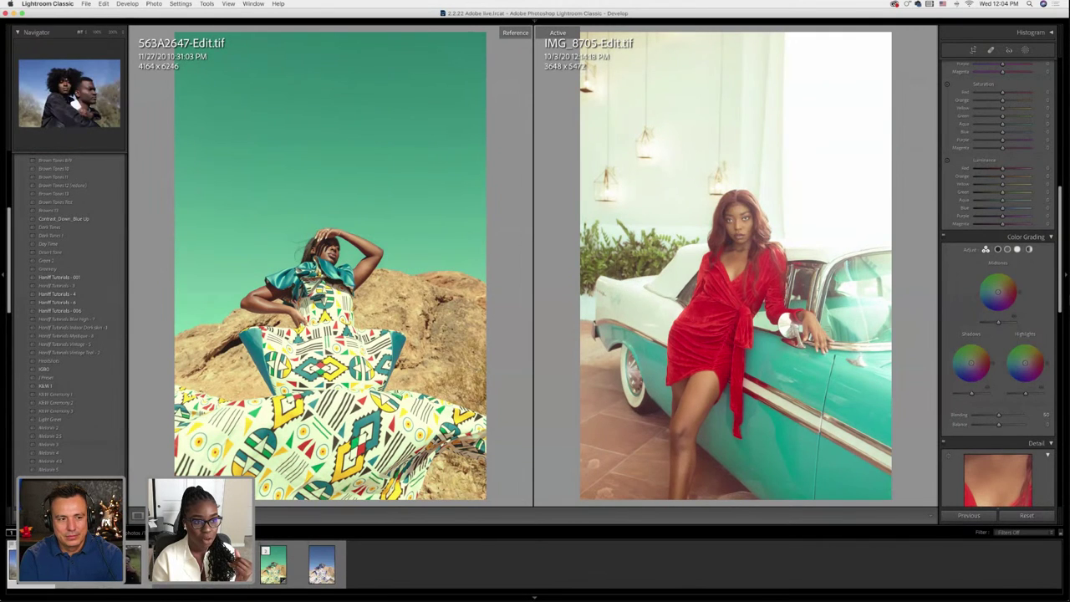
# Leave Reference View for Loupe and open the sunglasses portrait IMG_3697.CR2
pyautogui.click(137, 529)
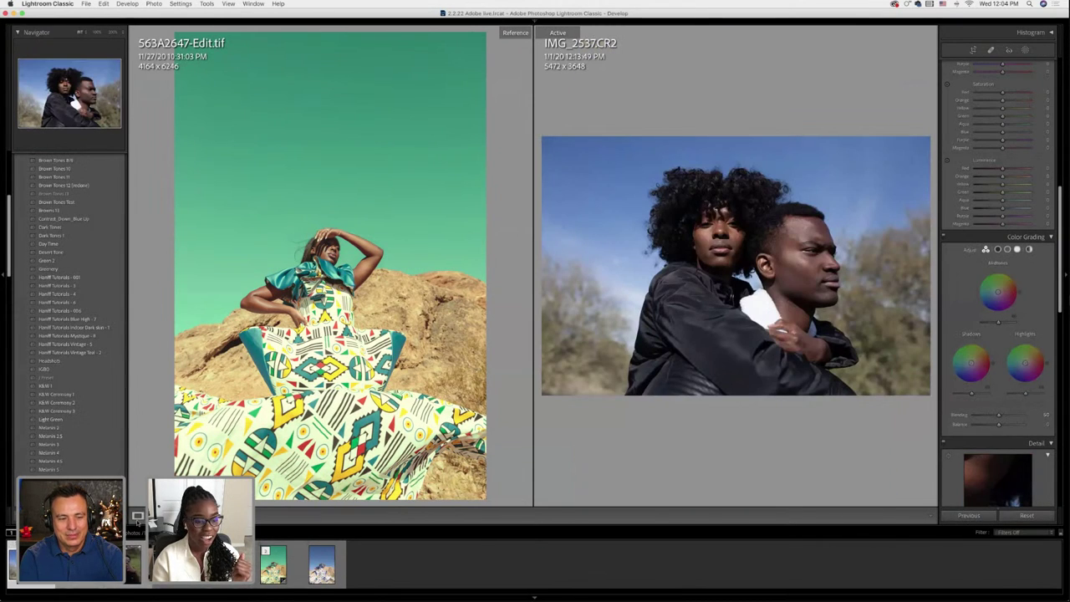
pyautogui.press('d')
pyautogui.click(31, 564)
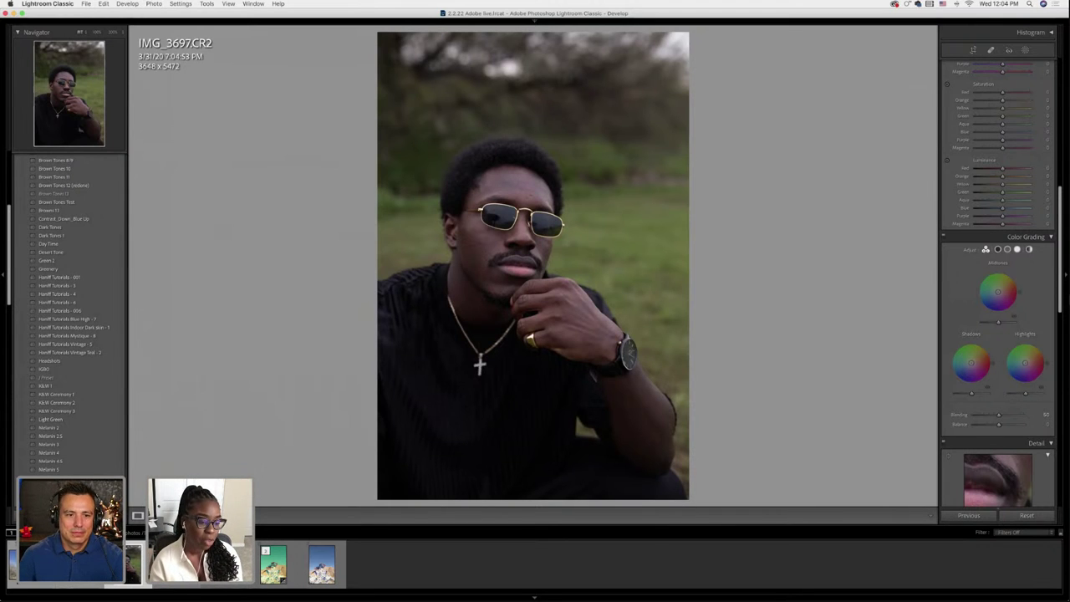
# Try the Dark Tones preset on IMG_3697, then reset the photo to its unedited look
pyautogui.press('Right')
pyautogui.press('Right')
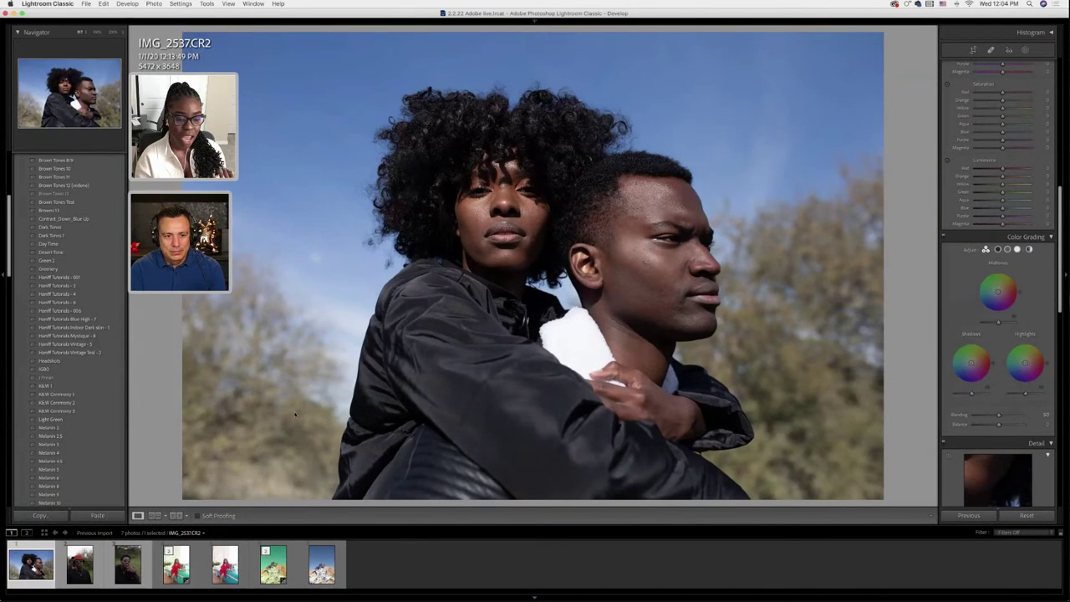
pyautogui.press('Right')
pyautogui.press('Right')
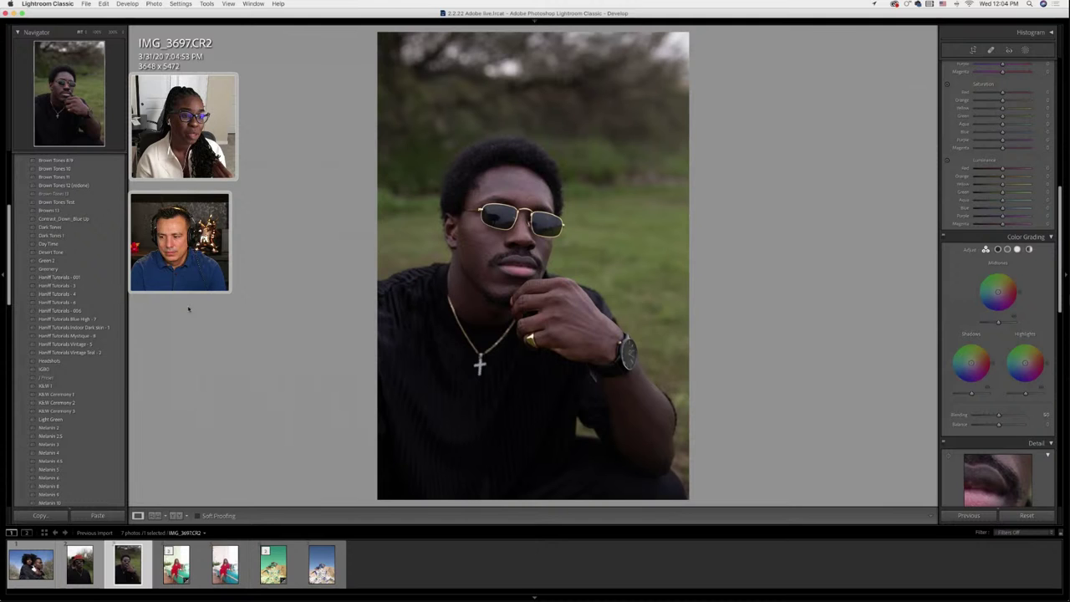
pyautogui.click(90, 229)
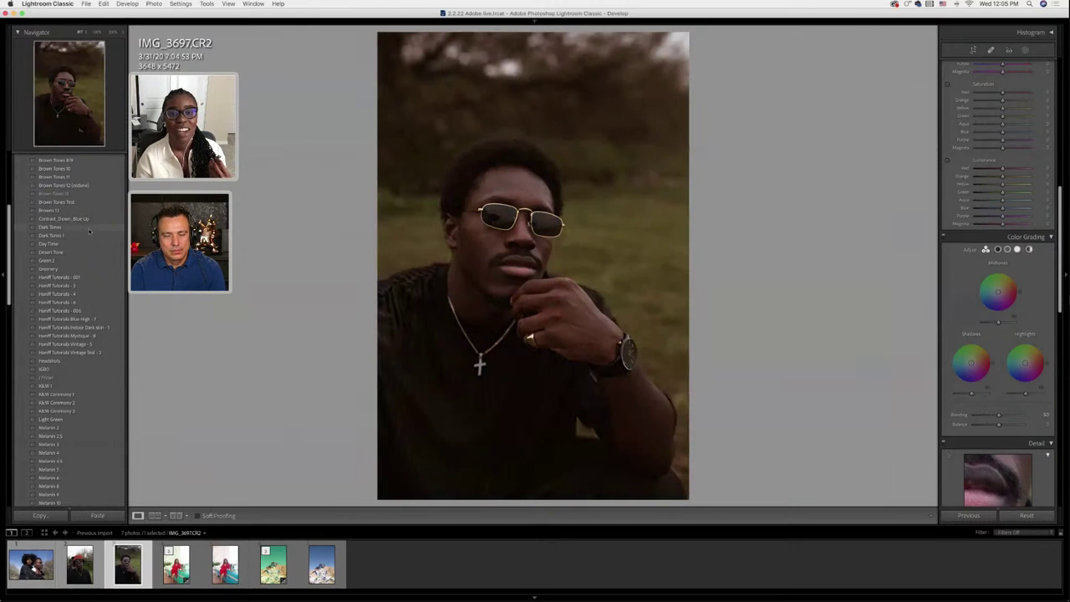
pyautogui.click(89, 229)
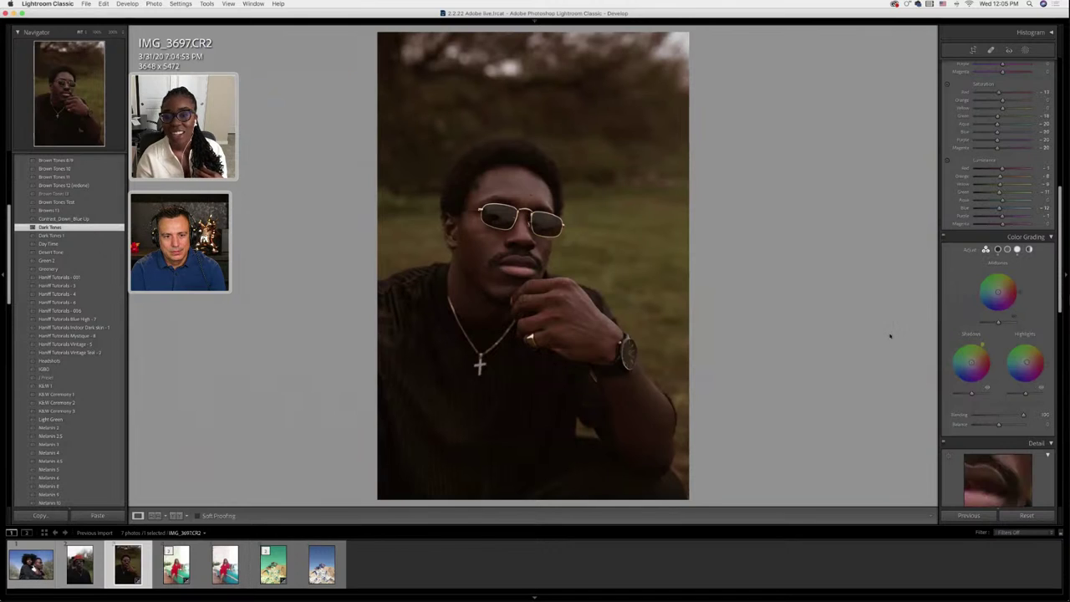
pyautogui.scroll(2, 999, 376)
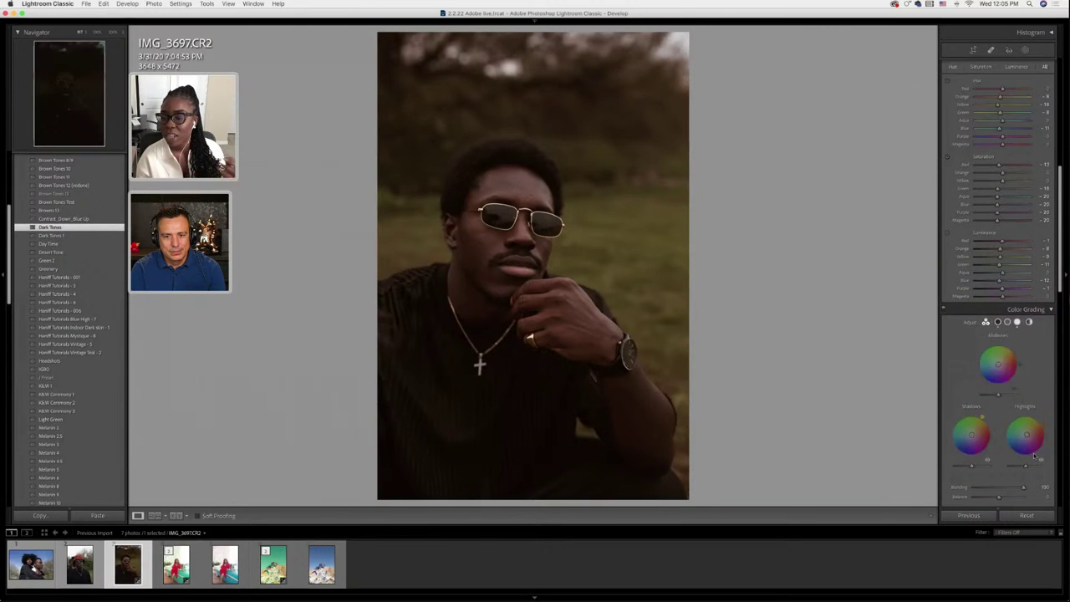
pyautogui.click(1028, 515)
pyautogui.scroll(5, 998, 82)
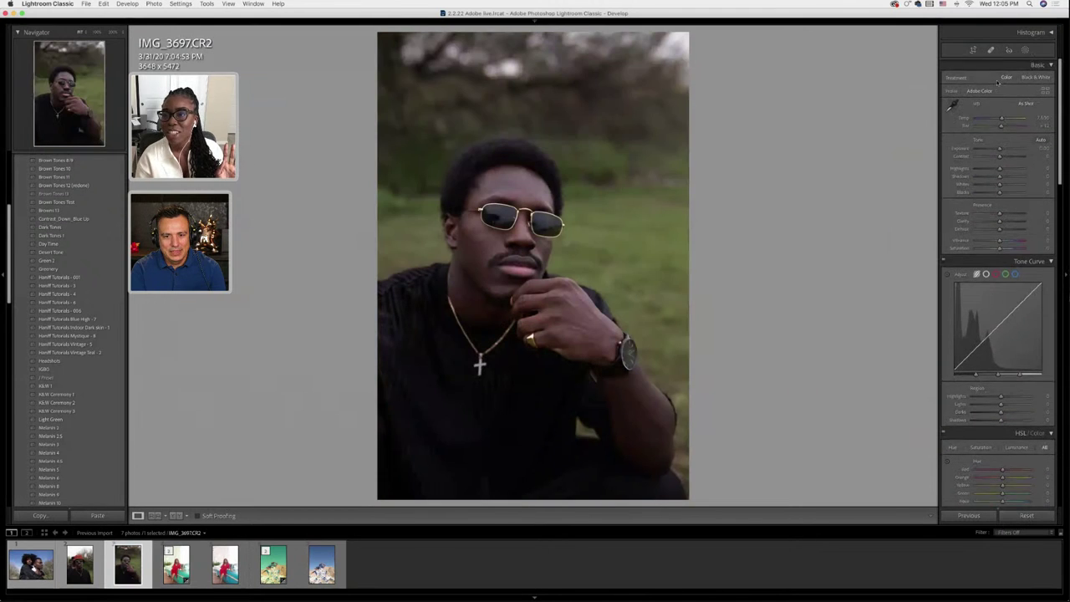
# Apply the Camera Neutral profile to IMG_3697 from the profile browser
pyautogui.click(991, 91)
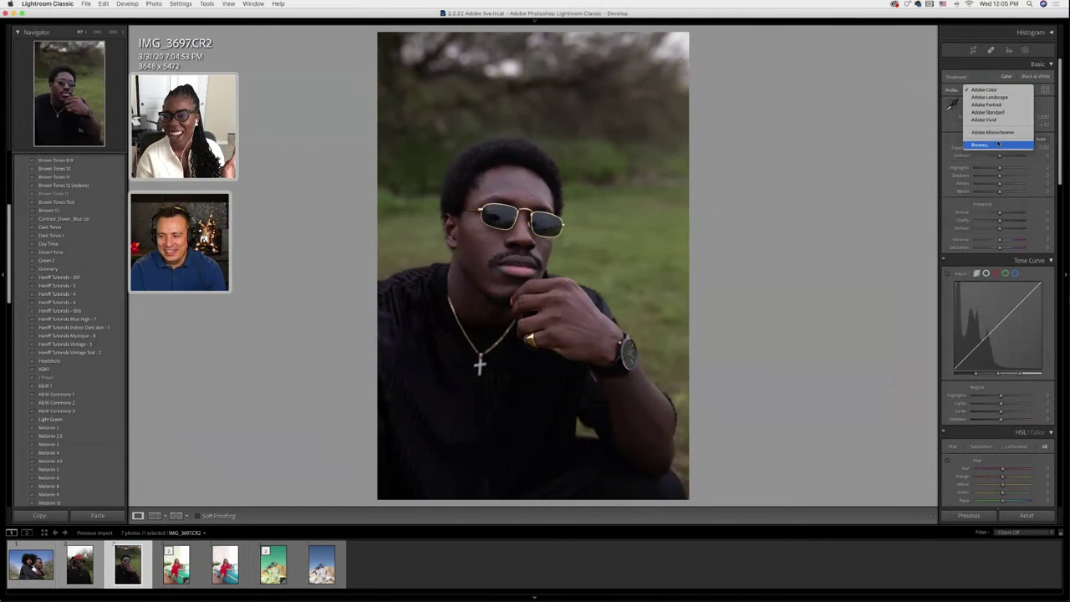
pyautogui.click(998, 144)
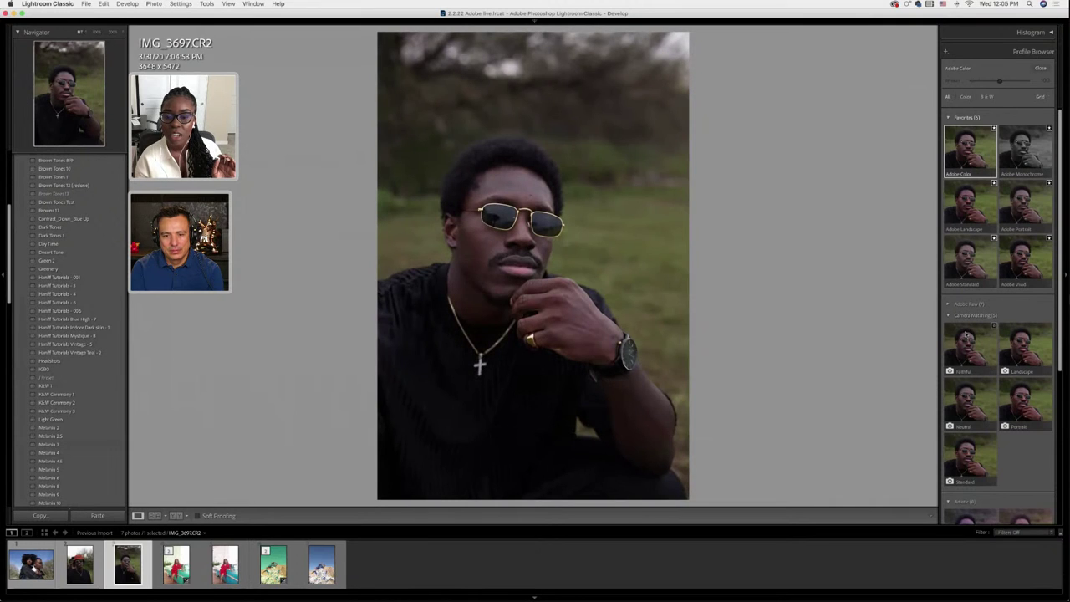
pyautogui.scroll(-1, 966, 335)
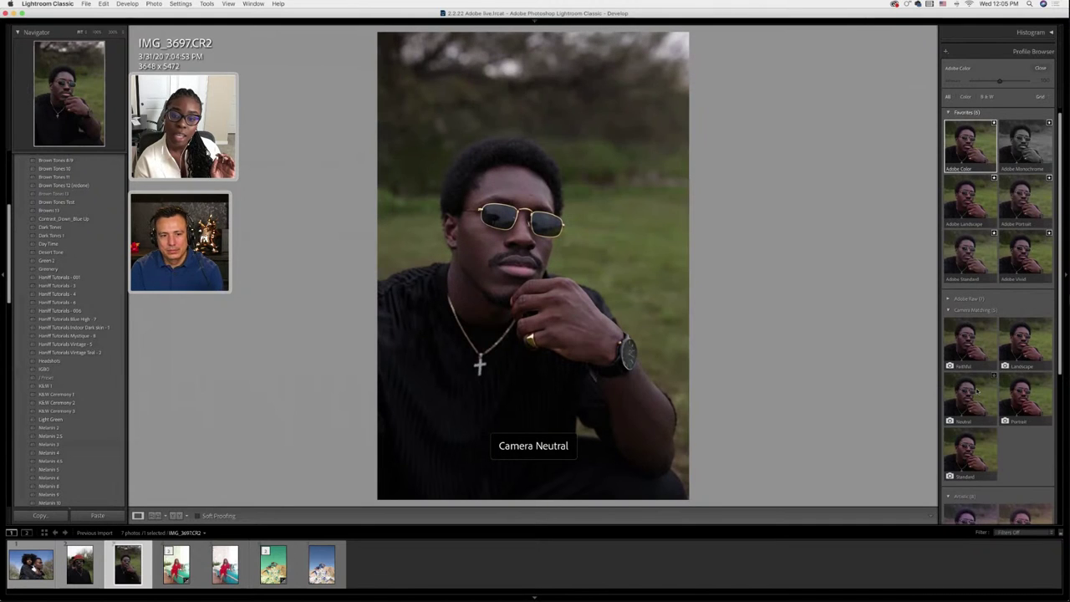
pyautogui.click(974, 393)
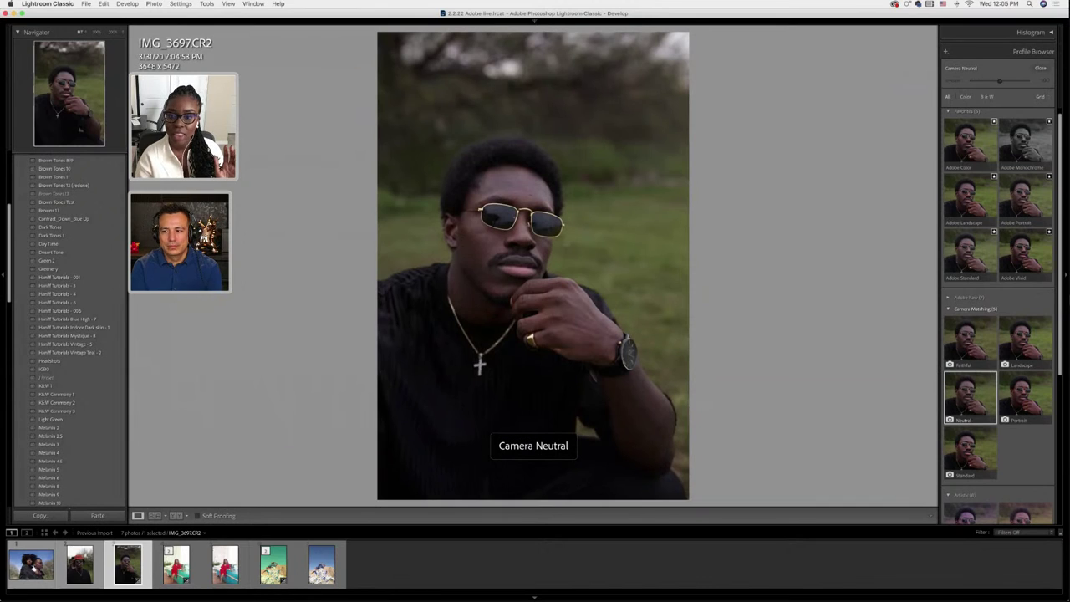
pyautogui.click(1041, 67)
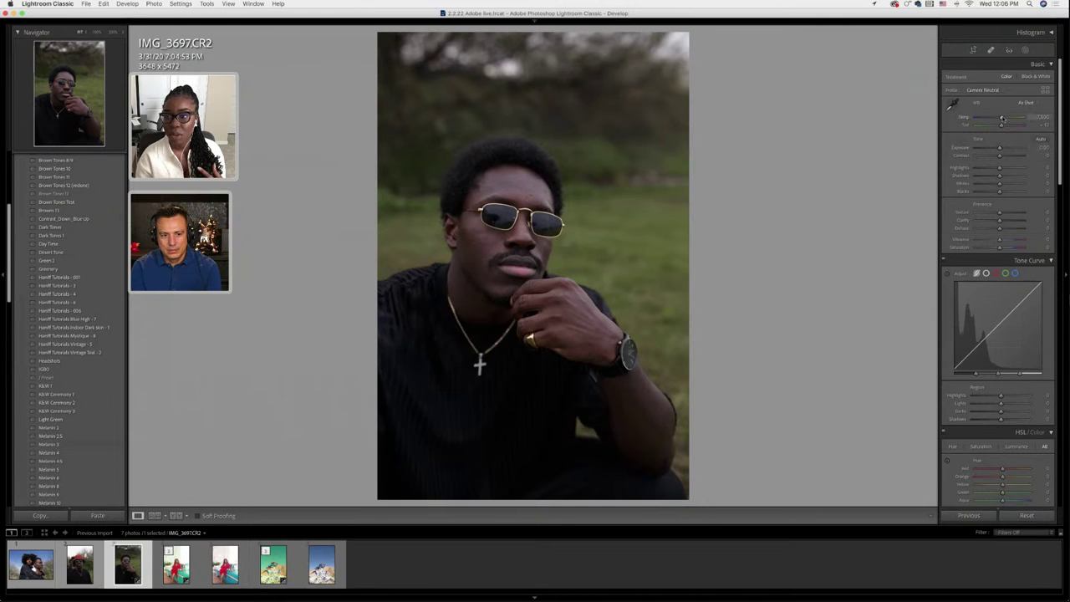
# Add a little contrast and clarity, adjust shadows, and raise the tone curve's Shadows and Lights
pyautogui.moveTo(1003, 118); pyautogui.dragTo(1001, 120)
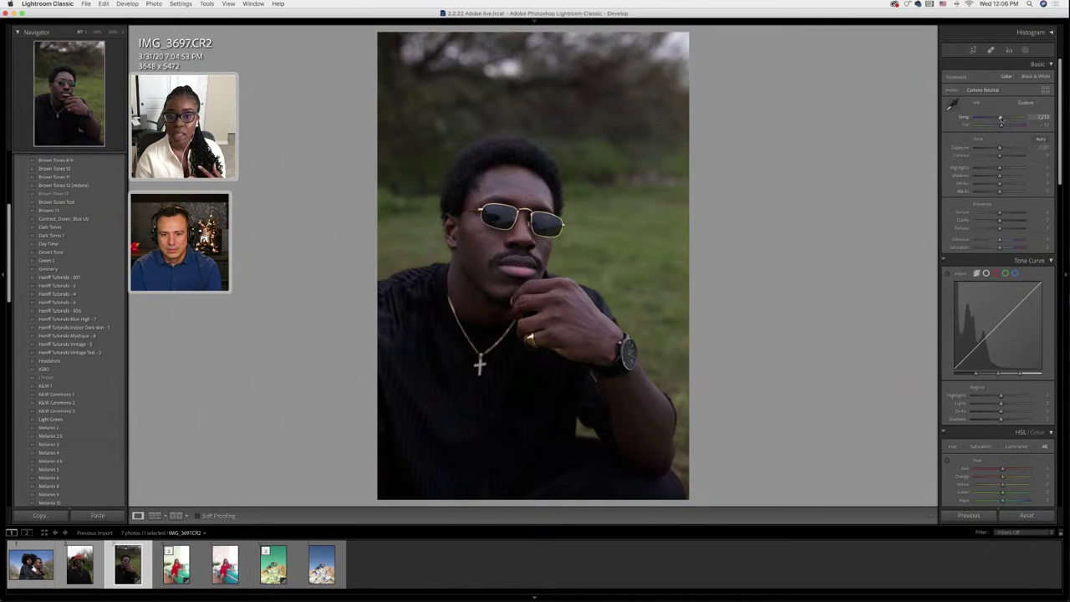
pyautogui.press('super+z')
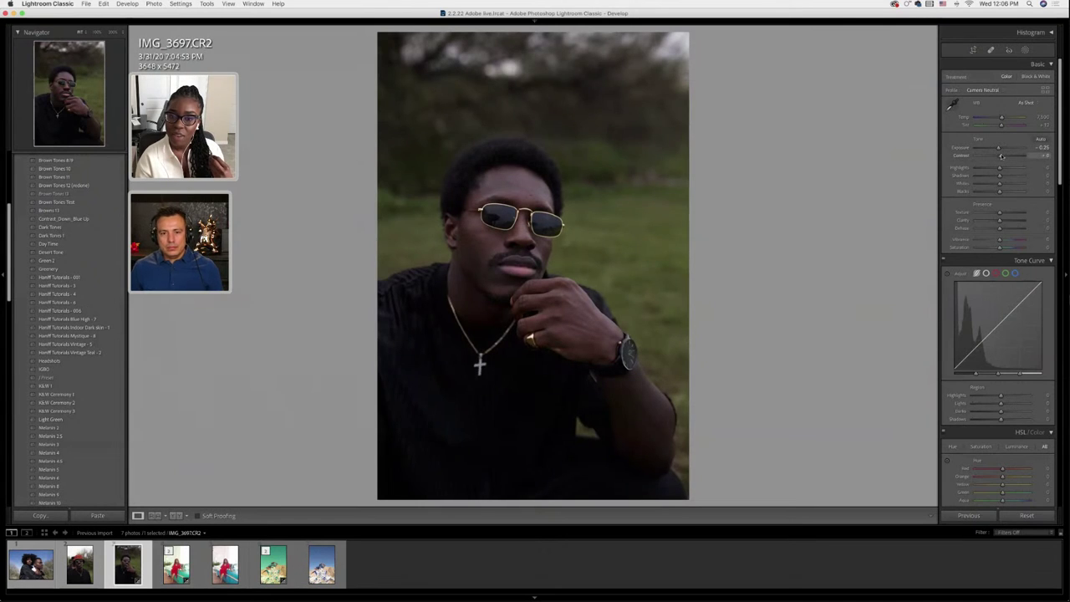
pyautogui.moveTo(1000, 156); pyautogui.dragTo(1004, 155)
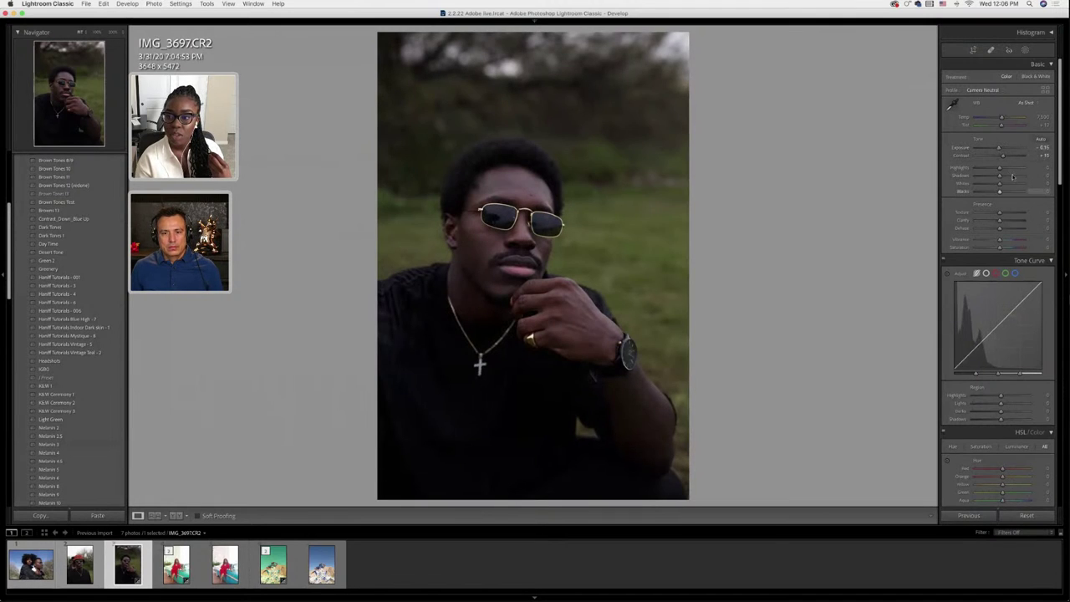
pyautogui.moveTo(999, 176); pyautogui.dragTo(1005, 177)
pyautogui.moveTo(1001, 419); pyautogui.dragTo(1006, 420)
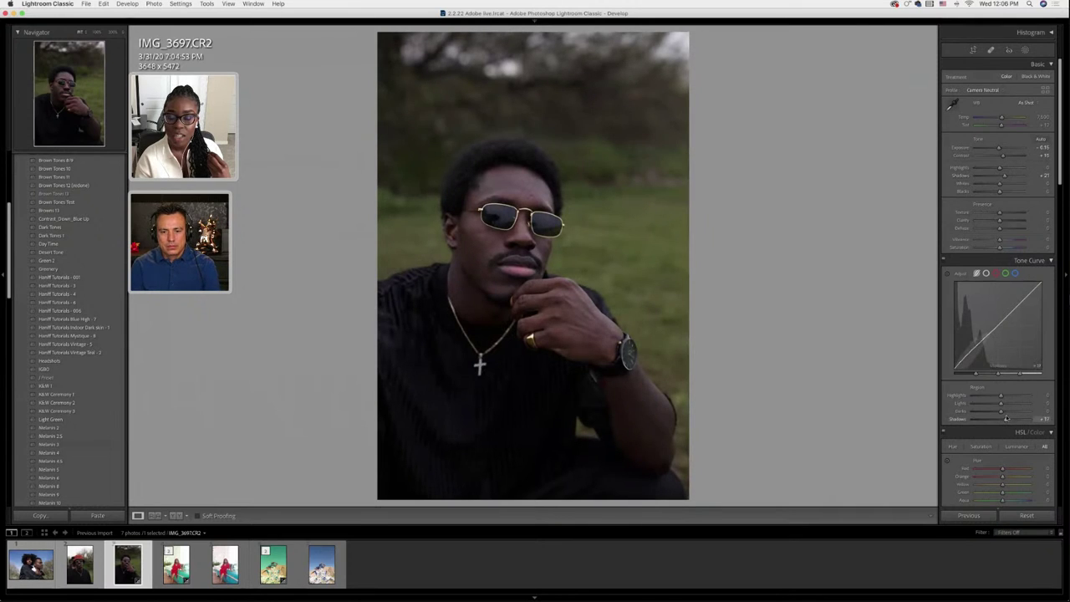
pyautogui.moveTo(1001, 220); pyautogui.dragTo(1005, 185)
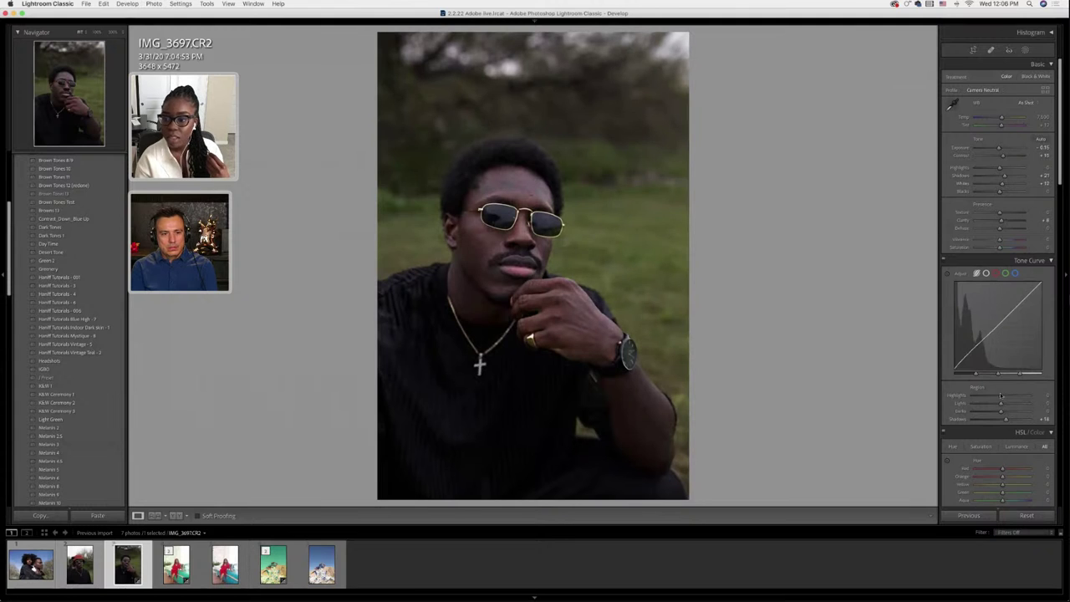
pyautogui.moveTo(1001, 403); pyautogui.dragTo(1009, 404)
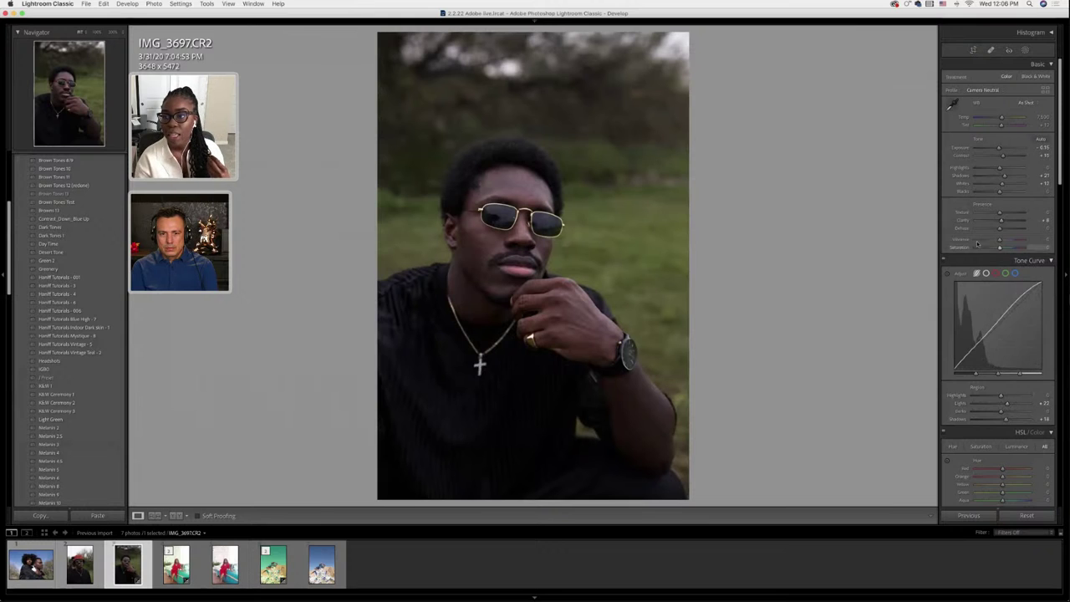
pyautogui.scroll(-3, 978, 251)
pyautogui.scroll(-4, 978, 244)
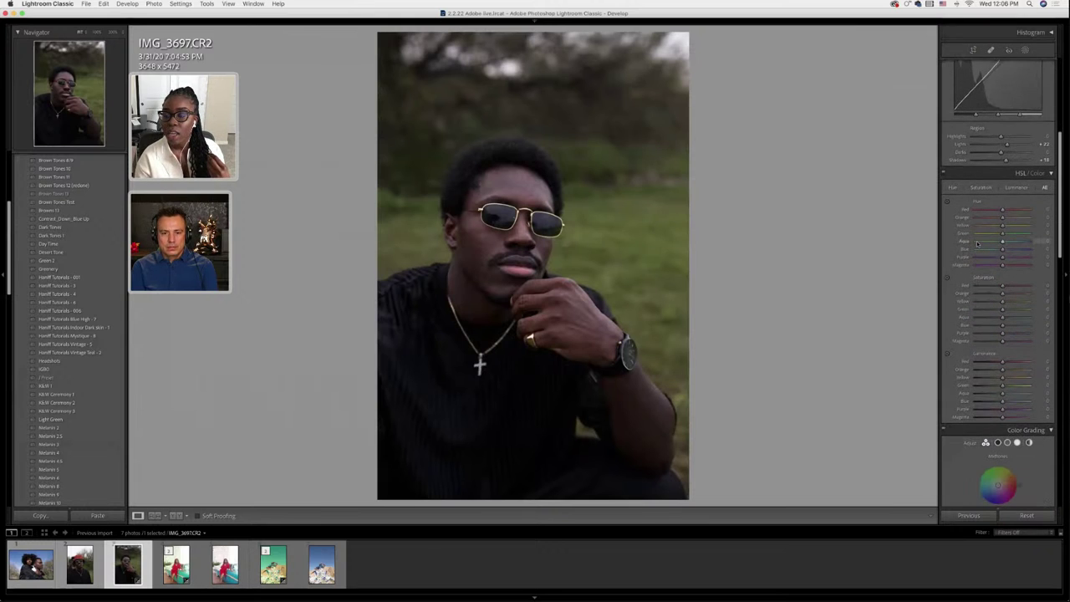
pyautogui.scroll(-2, 977, 243)
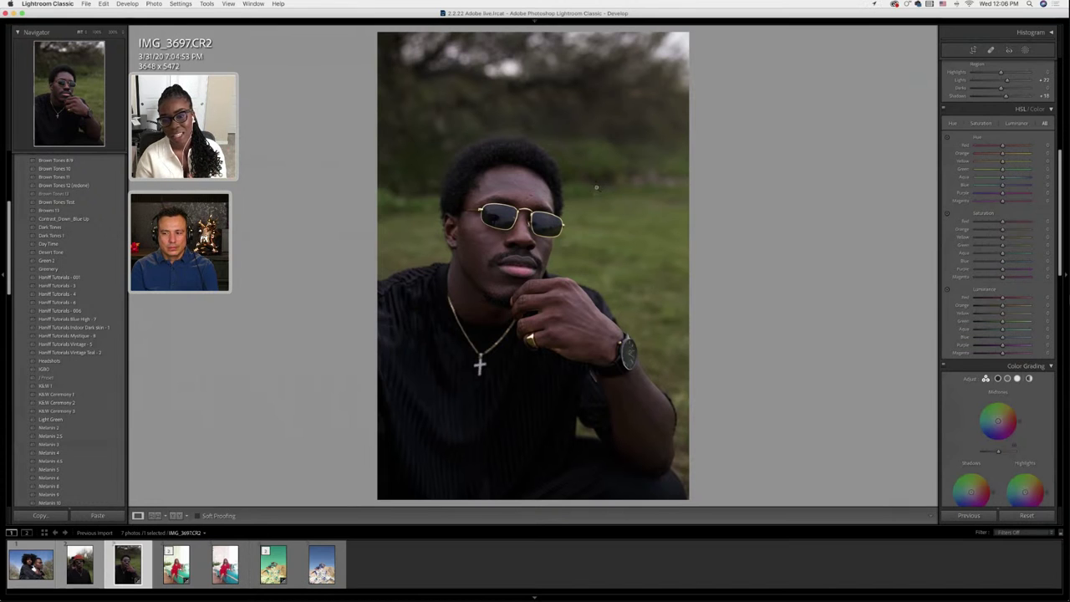
pyautogui.click(610, 165)
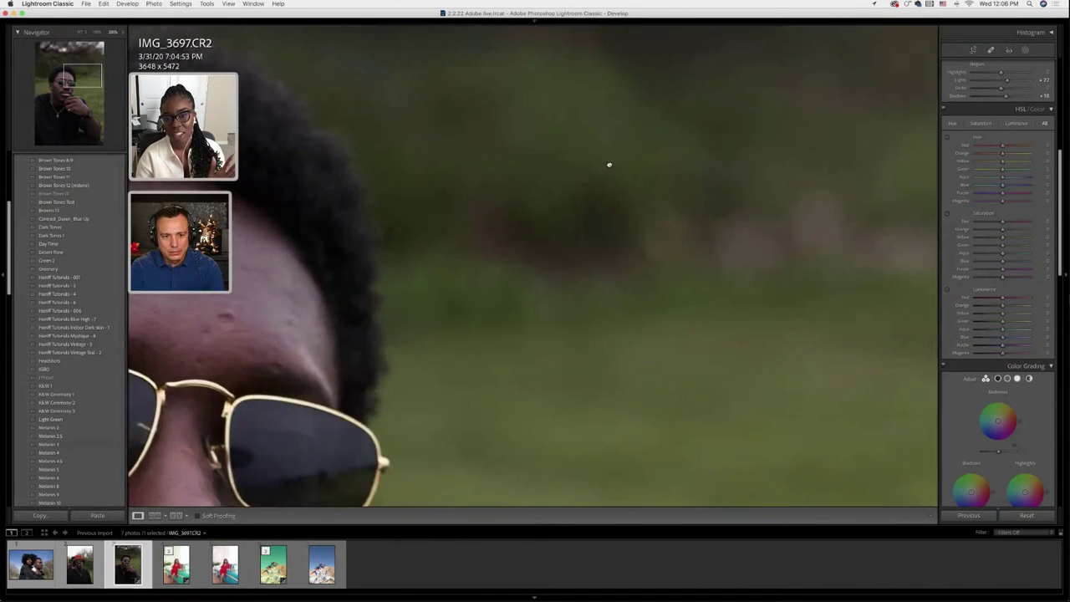
pyautogui.click(609, 165)
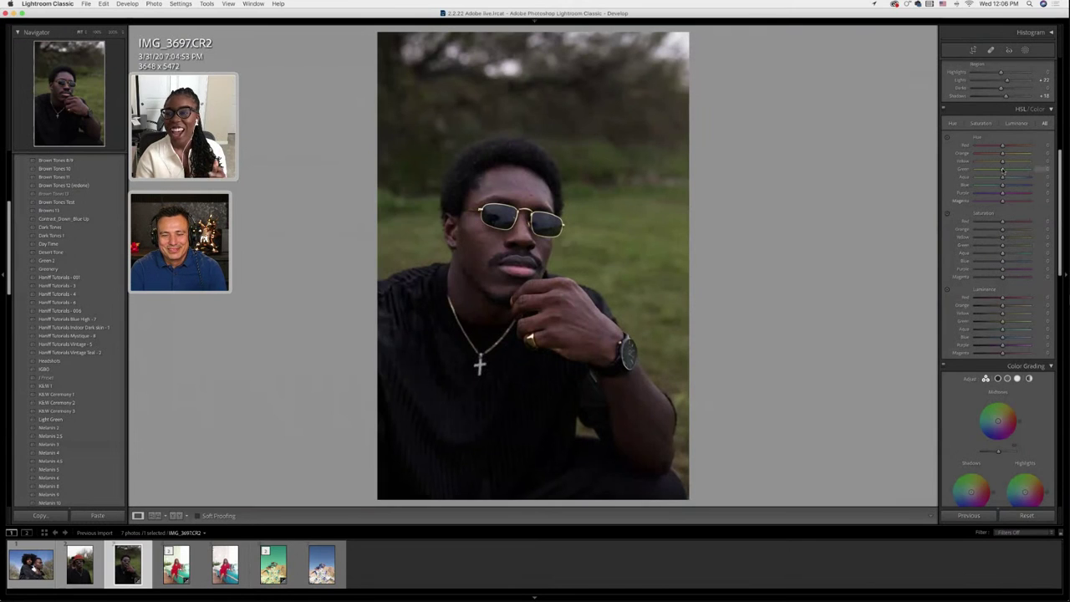
pyautogui.moveTo(1002, 169)
pyautogui.mouseDown()
pyautogui.moveTo(977, 171)
pyautogui.moveTo(990, 163)
pyautogui.mouseUp()
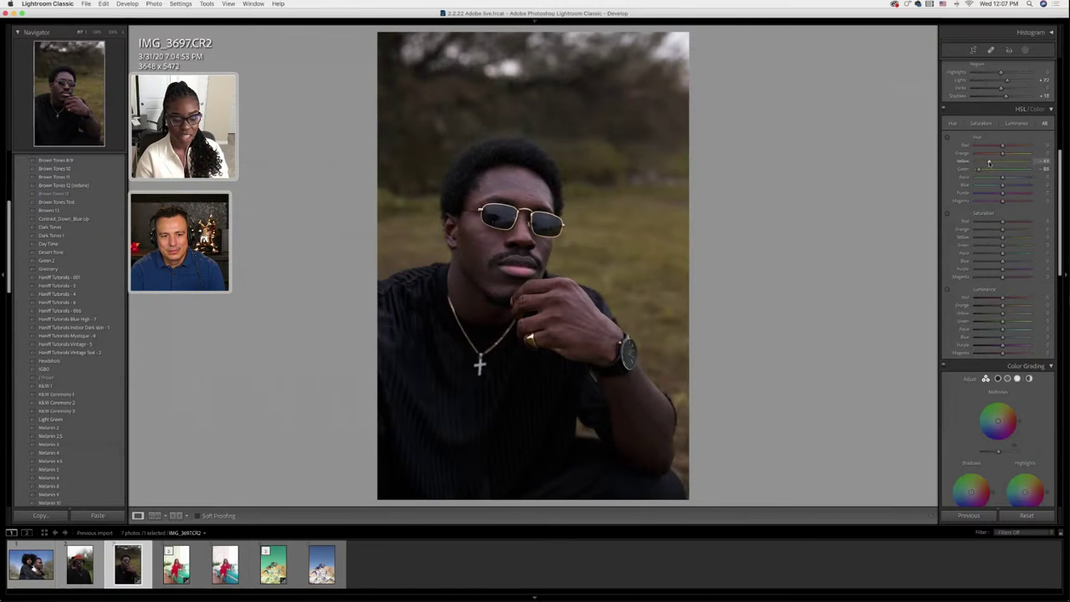
pyautogui.press('super+z')
pyautogui.press('super+z')
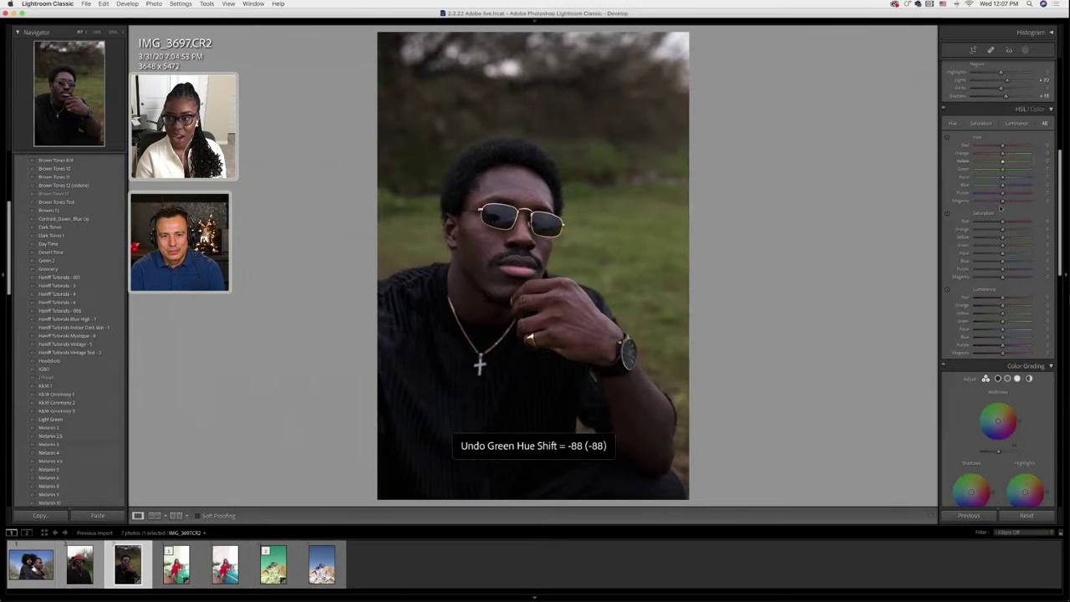
pyautogui.scroll(1, 990, 302)
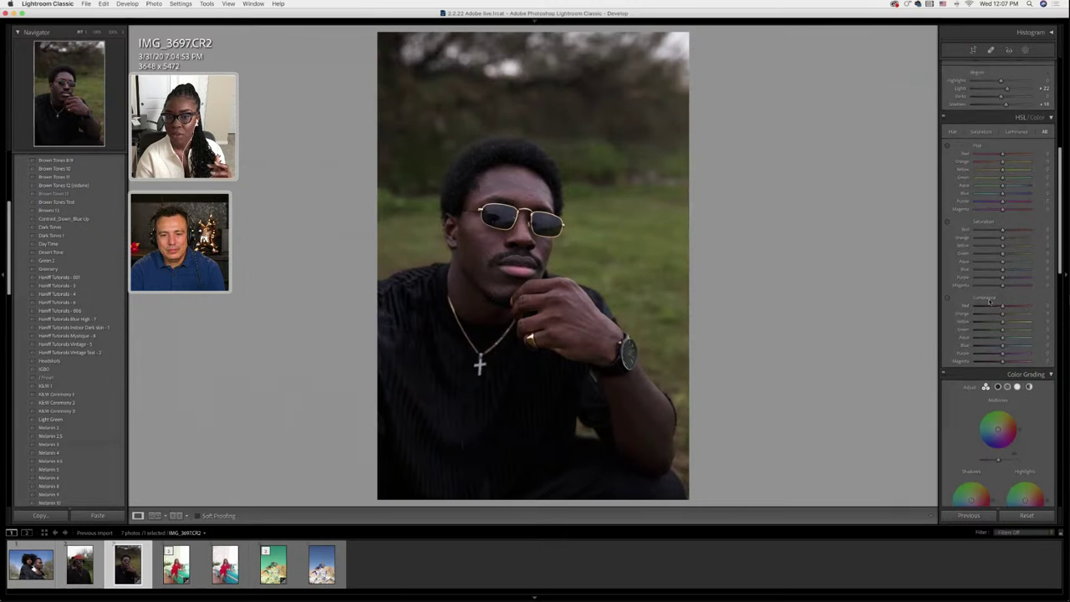
pyautogui.scroll(-6, 989, 302)
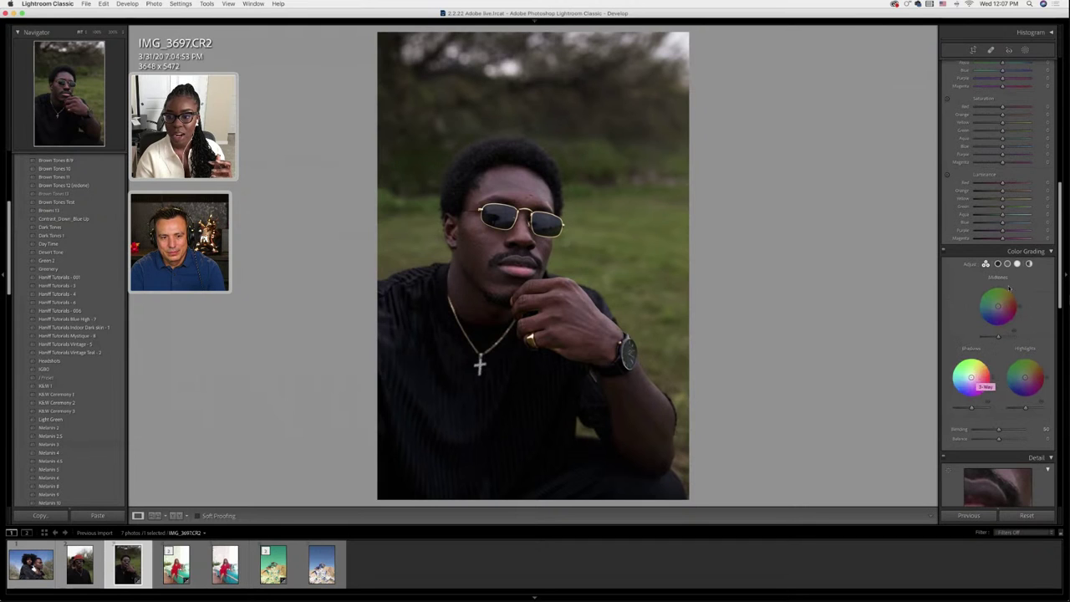
# Grade the midtones and shadows yellow-green and give the highlights a warm tint
pyautogui.moveTo(999, 298); pyautogui.dragTo(1002, 303)
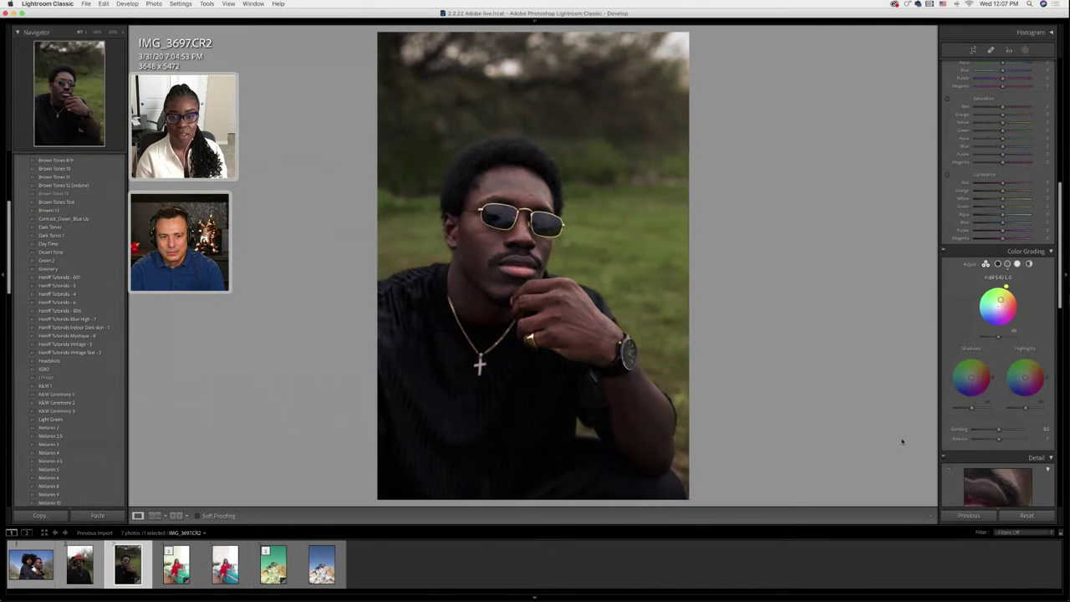
pyautogui.scroll(-1, 974, 378)
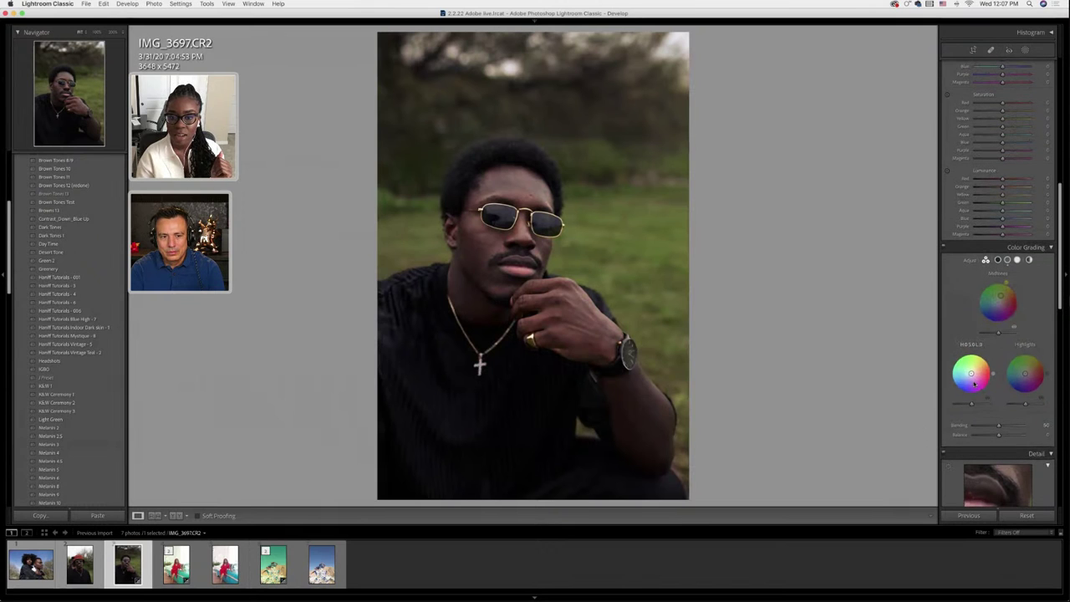
pyautogui.moveTo(975, 381)
pyautogui.mouseDown()
pyautogui.moveTo(969, 367)
pyautogui.moveTo(982, 361)
pyautogui.moveTo(976, 368)
pyautogui.mouseUp()
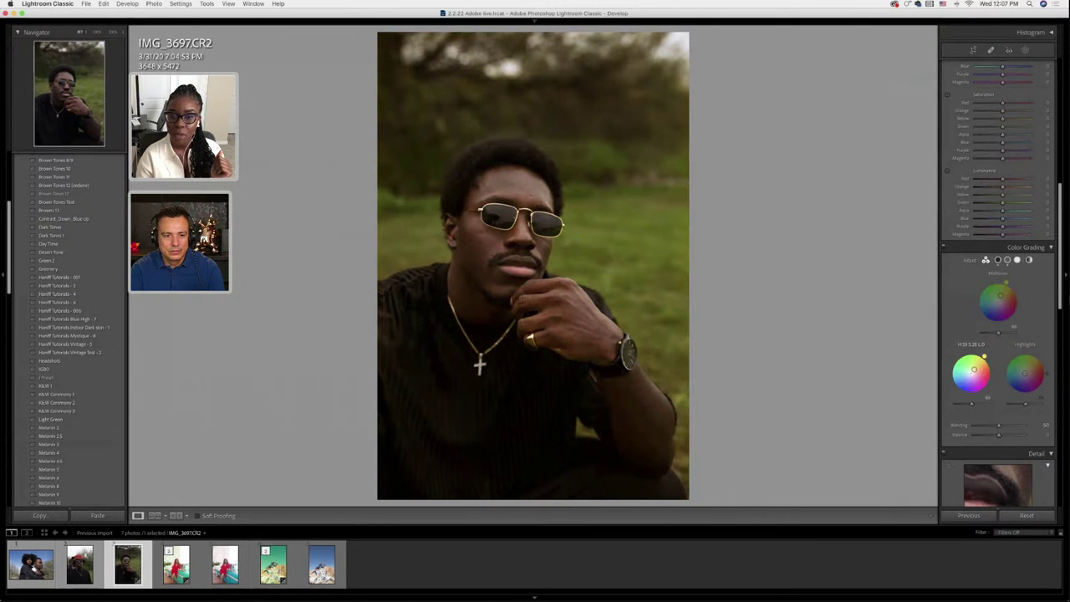
pyautogui.moveTo(983, 356); pyautogui.dragTo(984, 357)
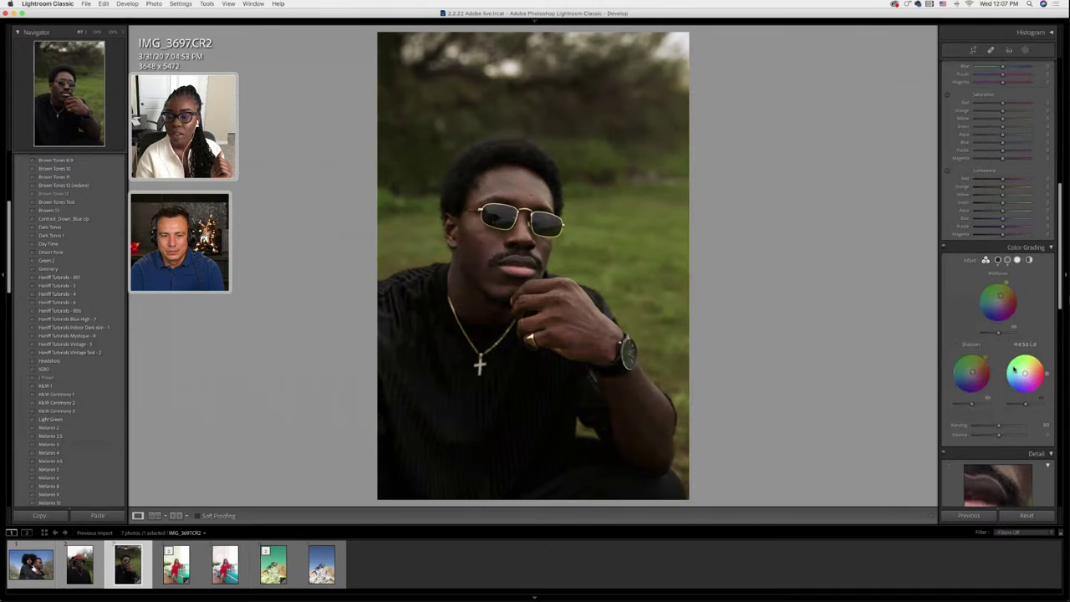
pyautogui.moveTo(1024, 370)
pyautogui.mouseDown()
pyautogui.moveTo(1017, 359)
pyautogui.moveTo(1027, 377)
pyautogui.mouseUp()
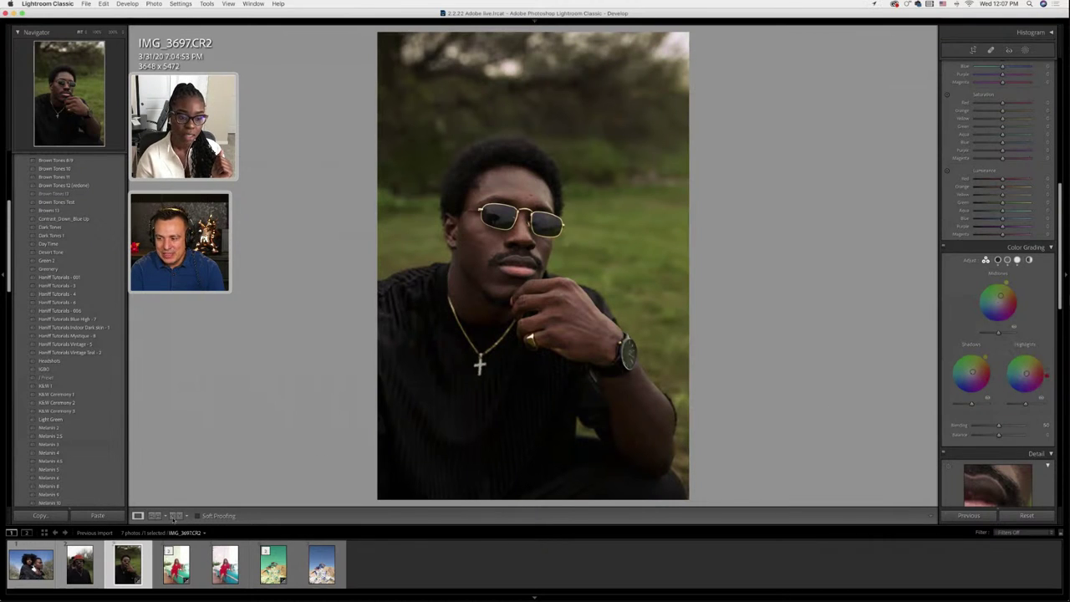
# Compare the before and after views, then start exporting the edited photo
pyautogui.click(175, 516)
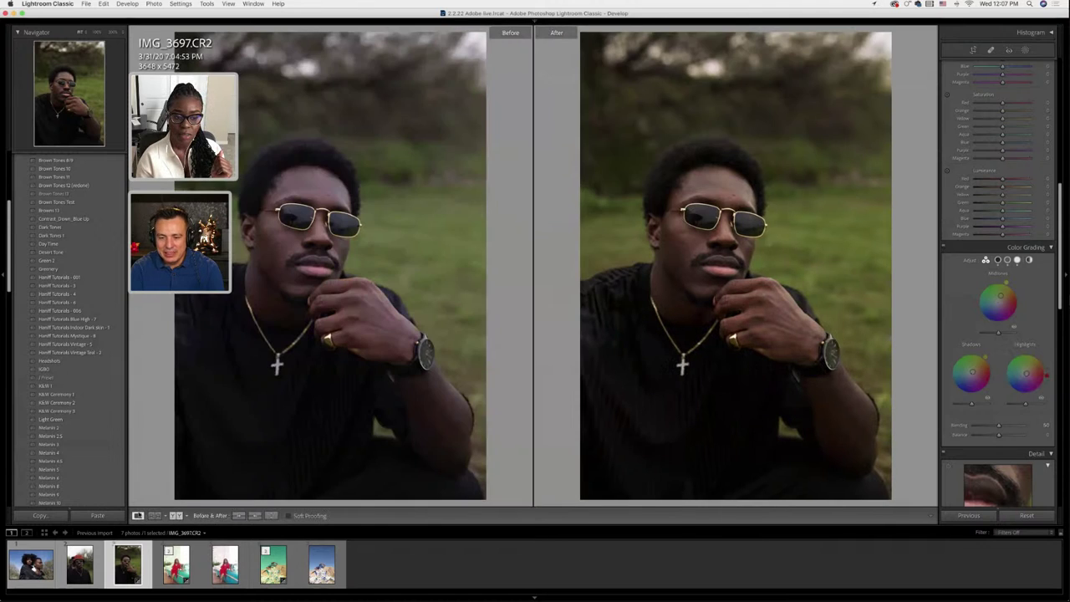
pyautogui.press('y')
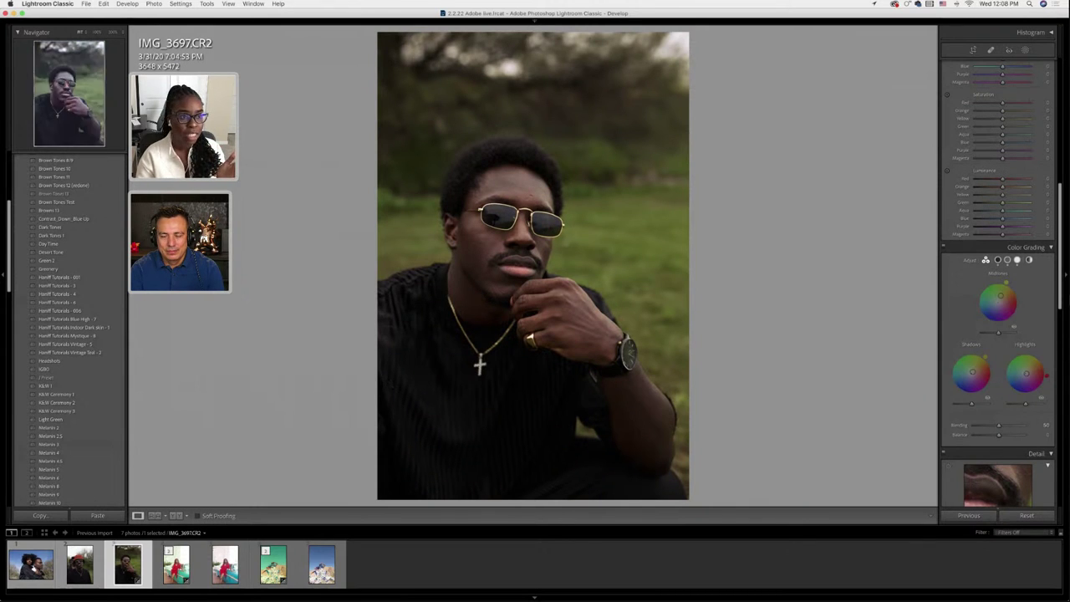
pyautogui.click(87, 3)
pyautogui.click(96, 118)
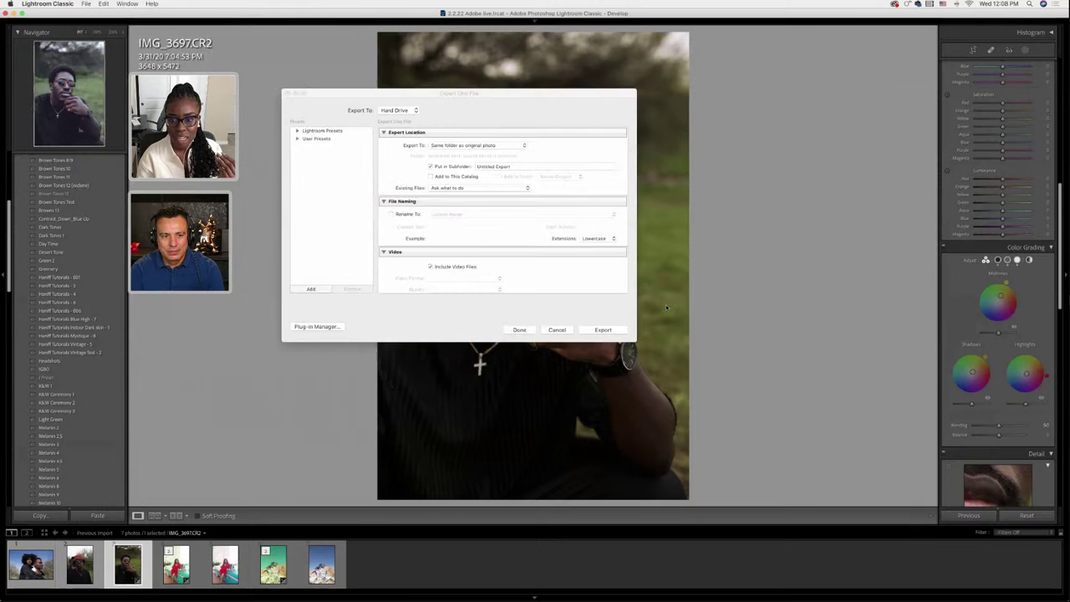
pyautogui.scroll(-3, 456, 223)
pyautogui.scroll(-3, 457, 206)
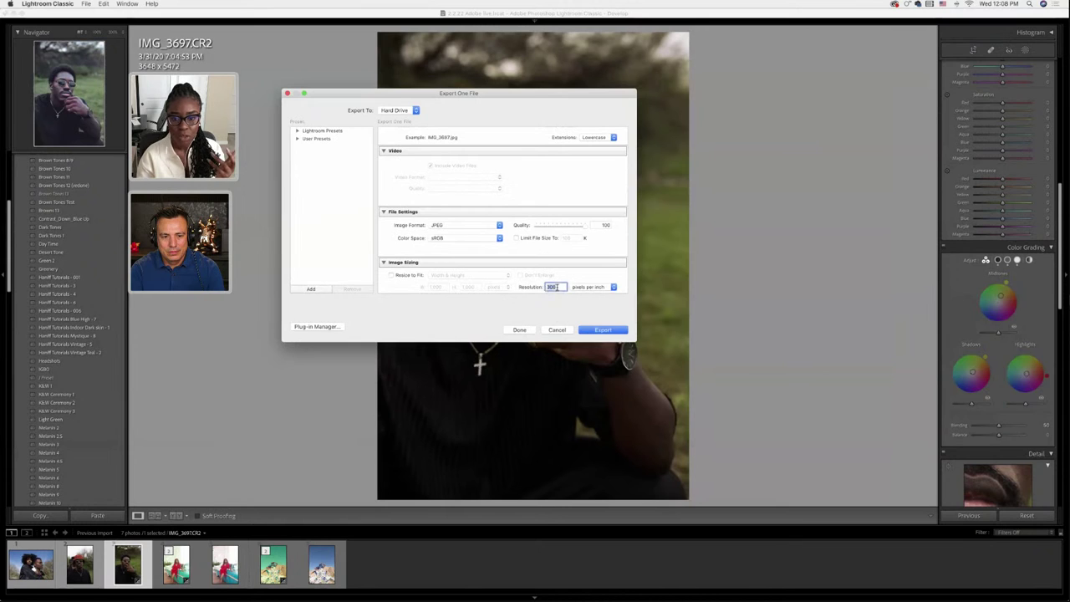
pyautogui.click(557, 330)
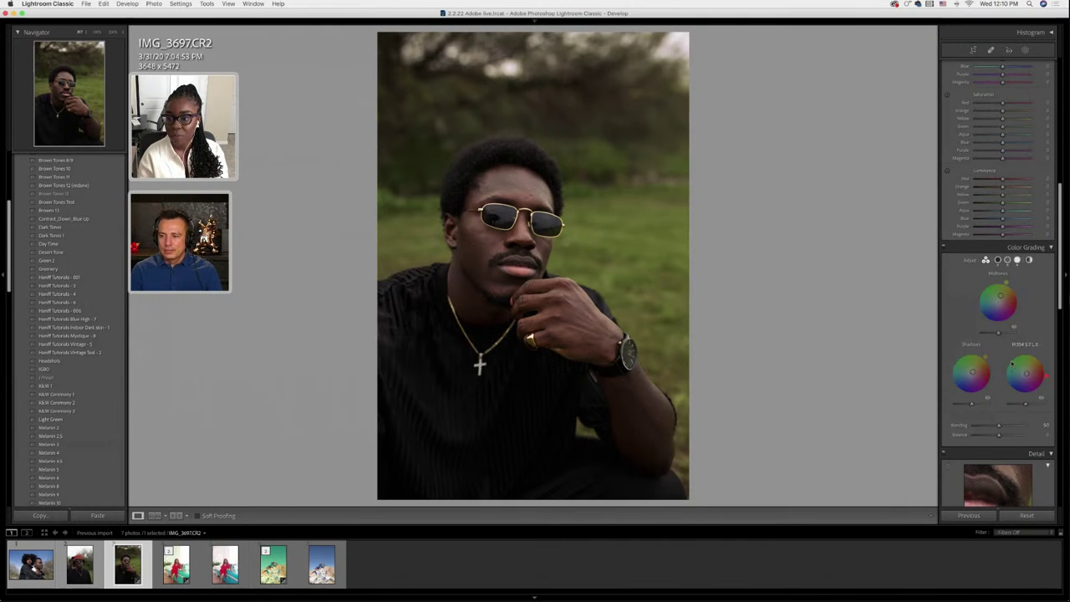
# Check before and after, copy the develop settings, and move to the bucket-hat portrait IMG_3636
pyautogui.click(177, 516)
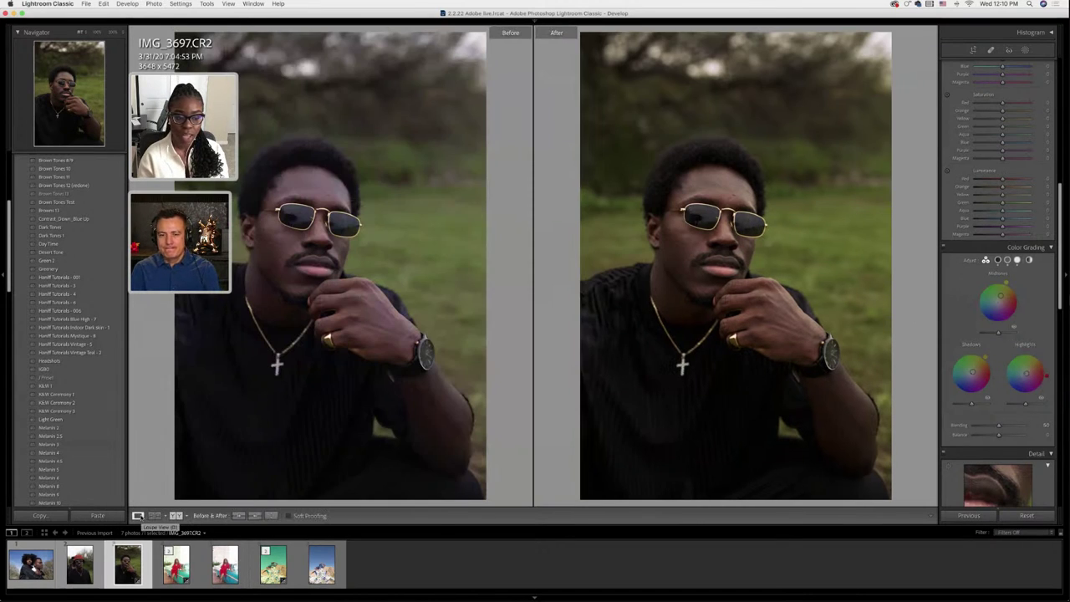
pyautogui.click(138, 516)
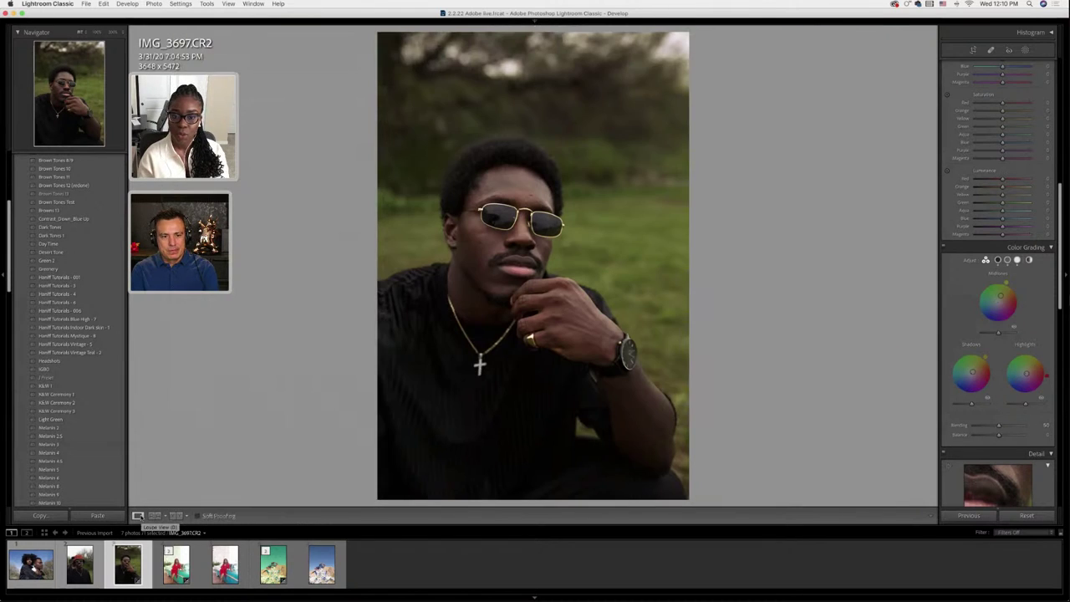
pyautogui.press('super+shift+c')
pyautogui.press('Return')
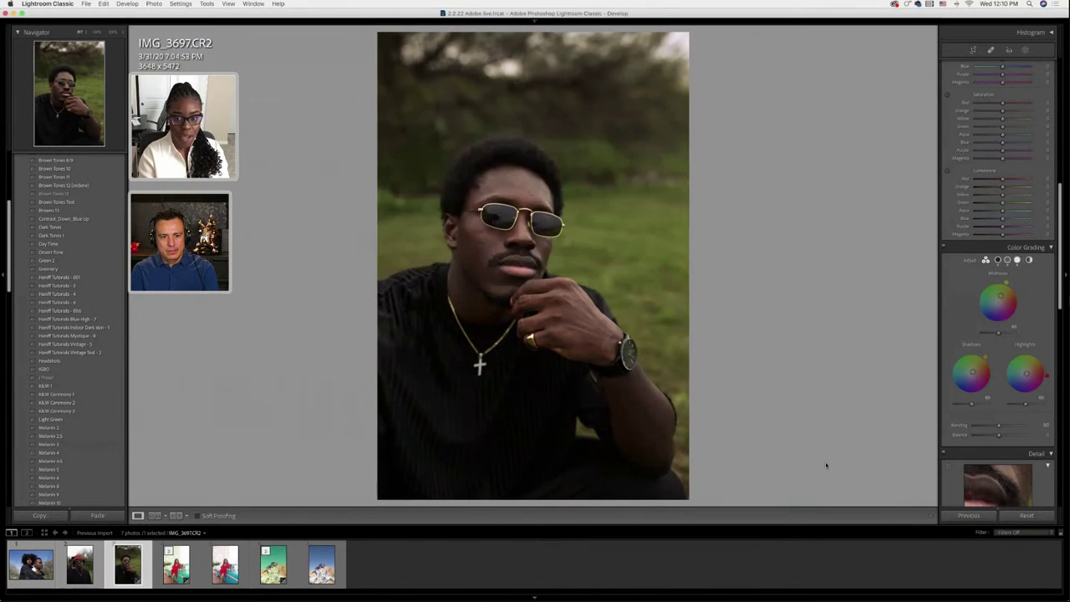
pyautogui.press('Left')
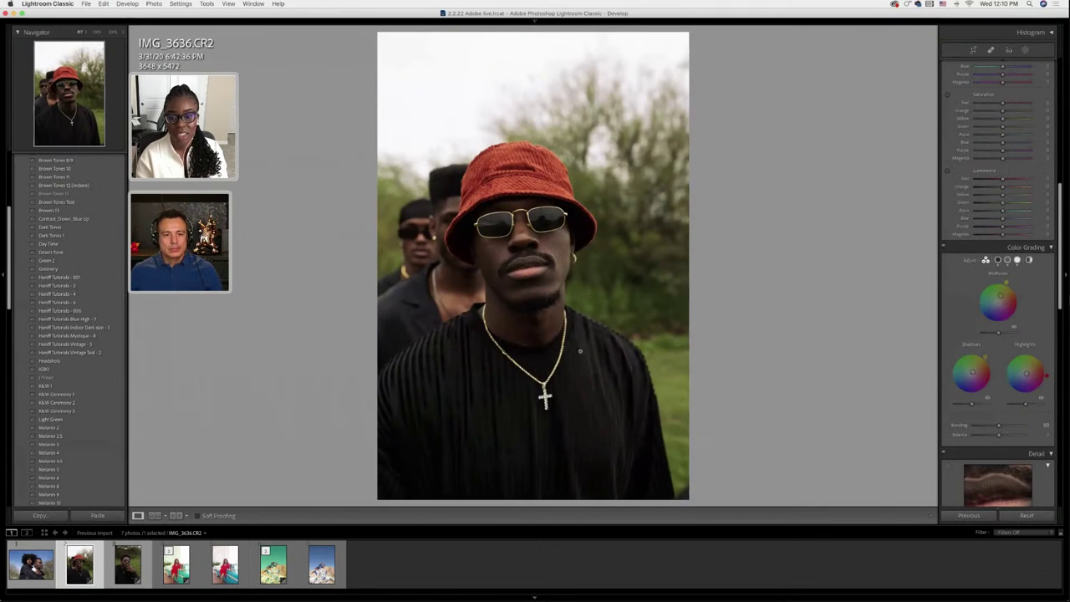
# Darken the bucket-hat photo's exposure, then reset all of its edits
pyautogui.scroll(10, 996, 147)
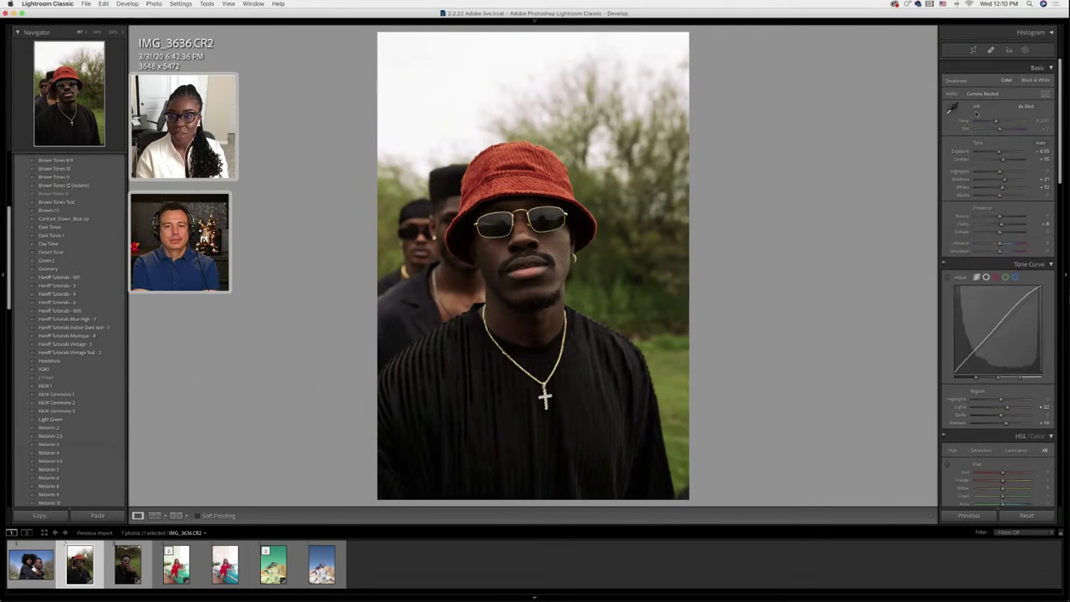
pyautogui.moveTo(997, 147); pyautogui.dragTo(1006, 176)
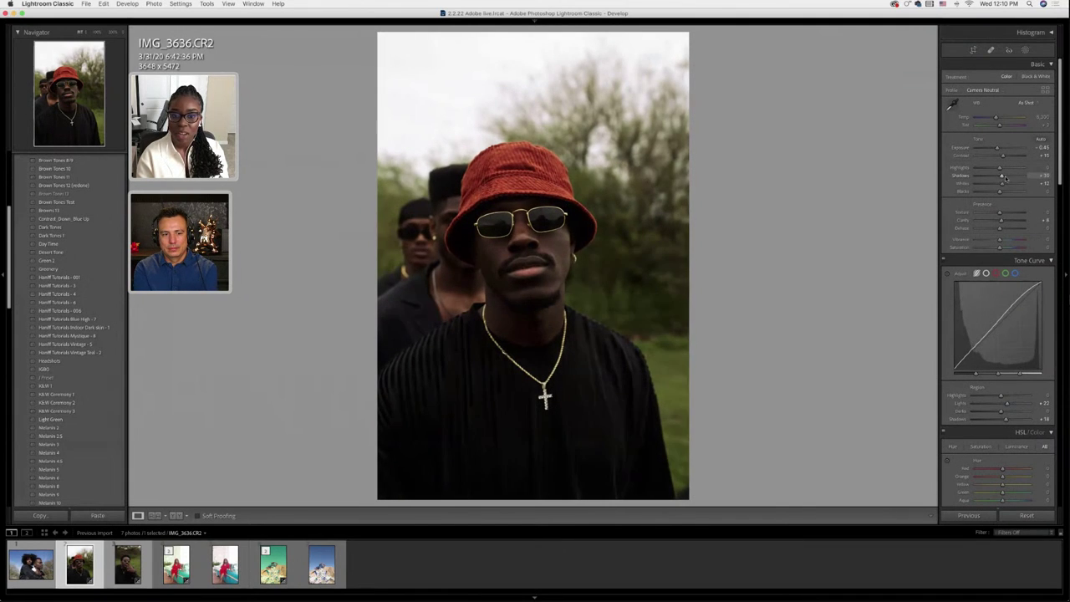
pyautogui.press('Right')
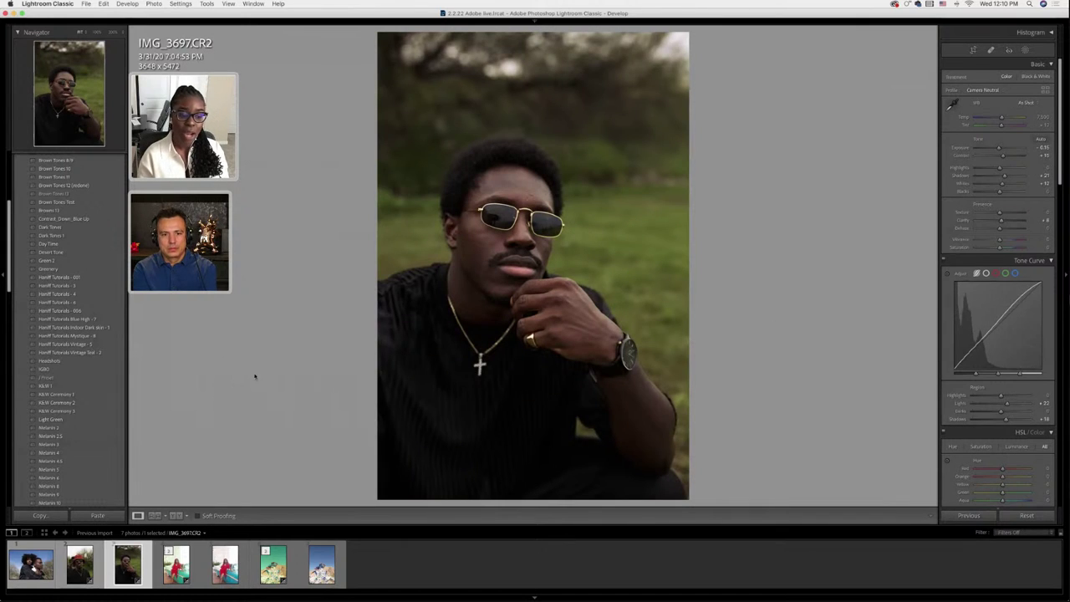
pyautogui.rightClick(487, 209)
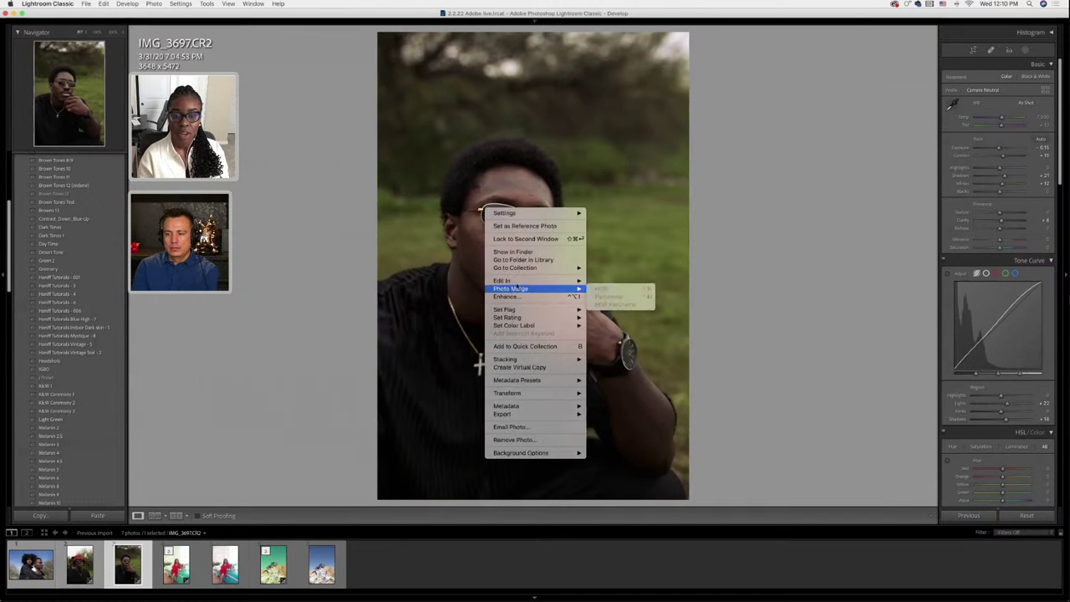
pyautogui.click(214, 408)
pyautogui.press('Left')
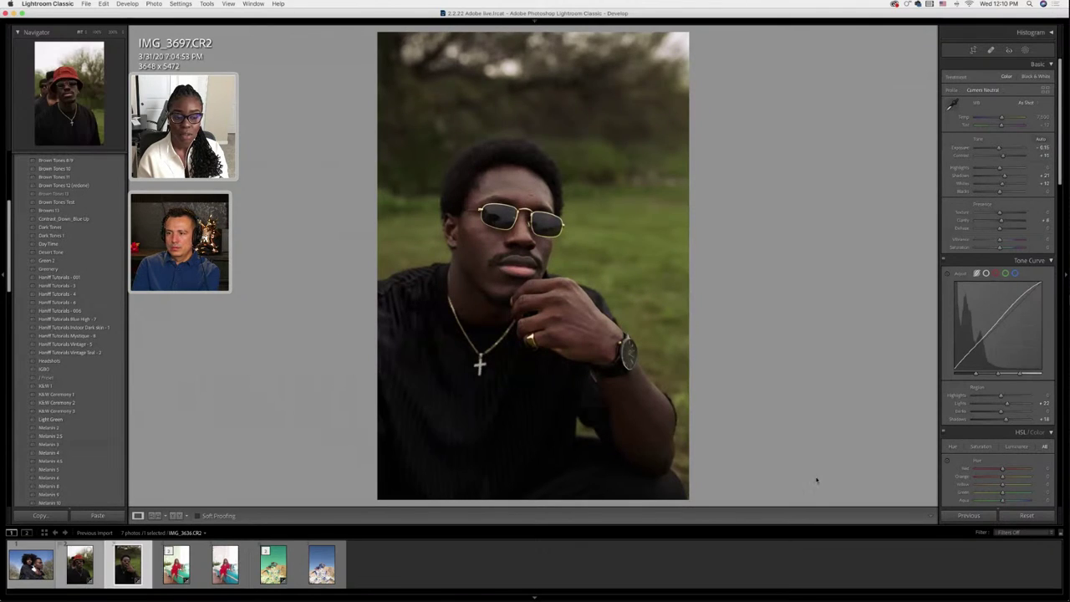
pyautogui.click(1027, 516)
# Send IMG_3697 to Photoshop 2020 with the context menu's Edit In command
pyautogui.press('Right')
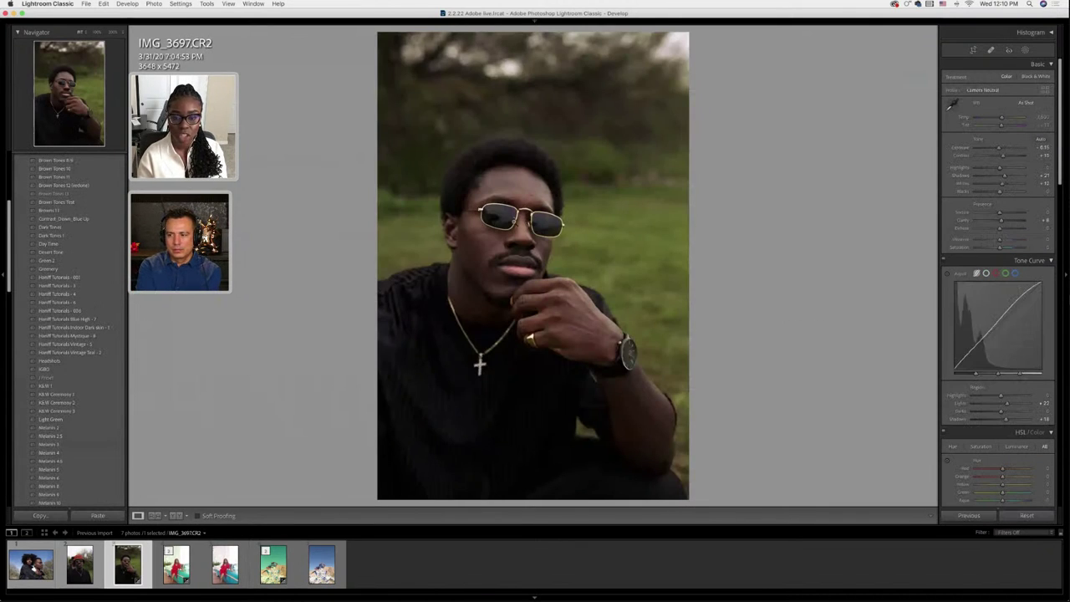
pyautogui.rightClick(514, 220)
pyautogui.moveTo(554, 293)
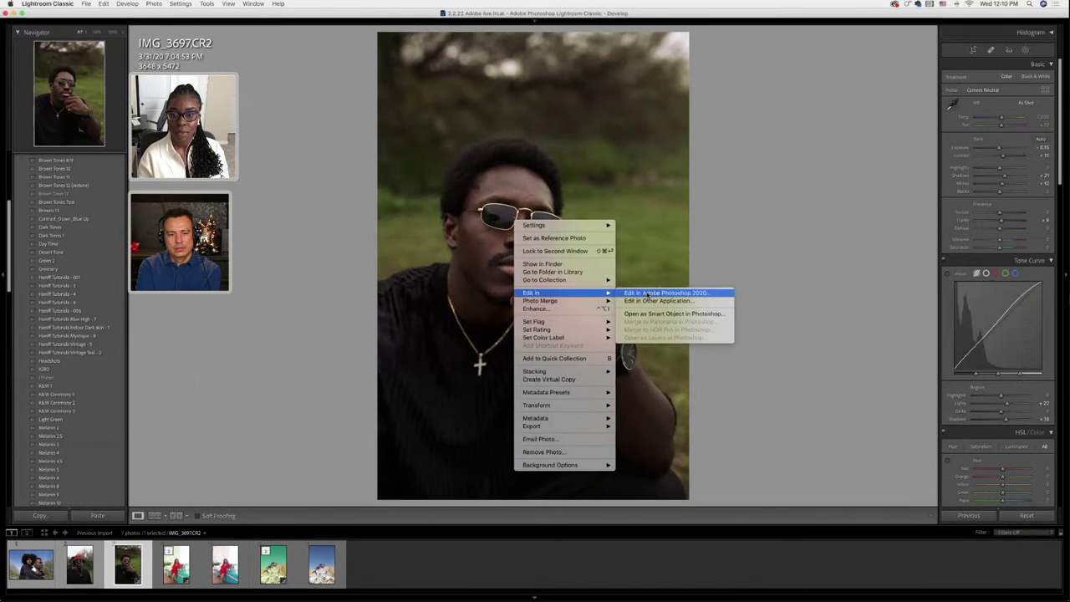
pyautogui.click(647, 294)
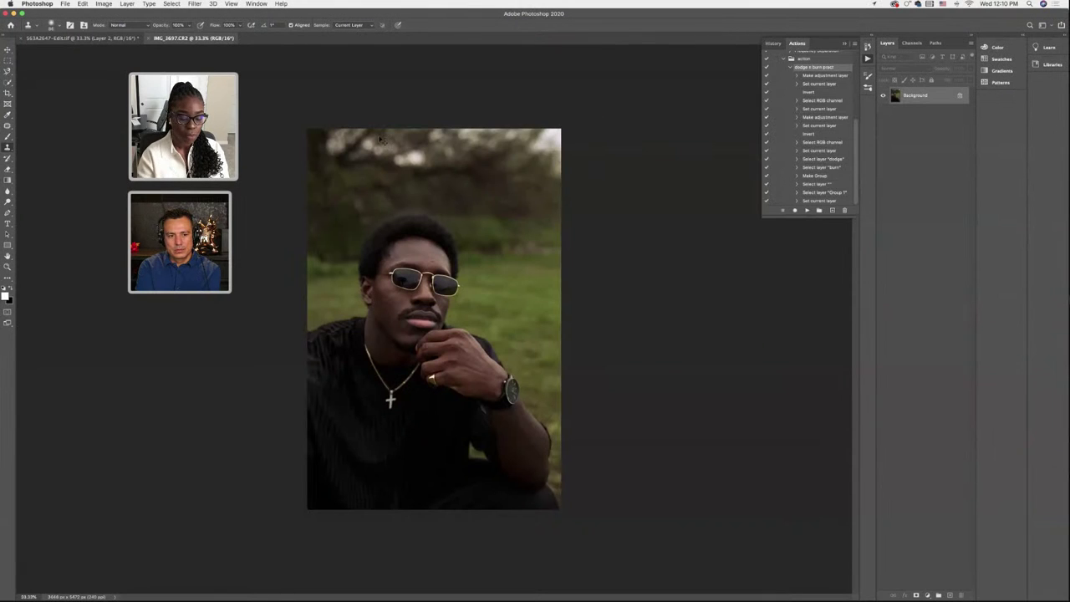
# Zoom in on the portrait and duplicate the Background into Layer 1
pyautogui.hotkey('ctrl', '+')
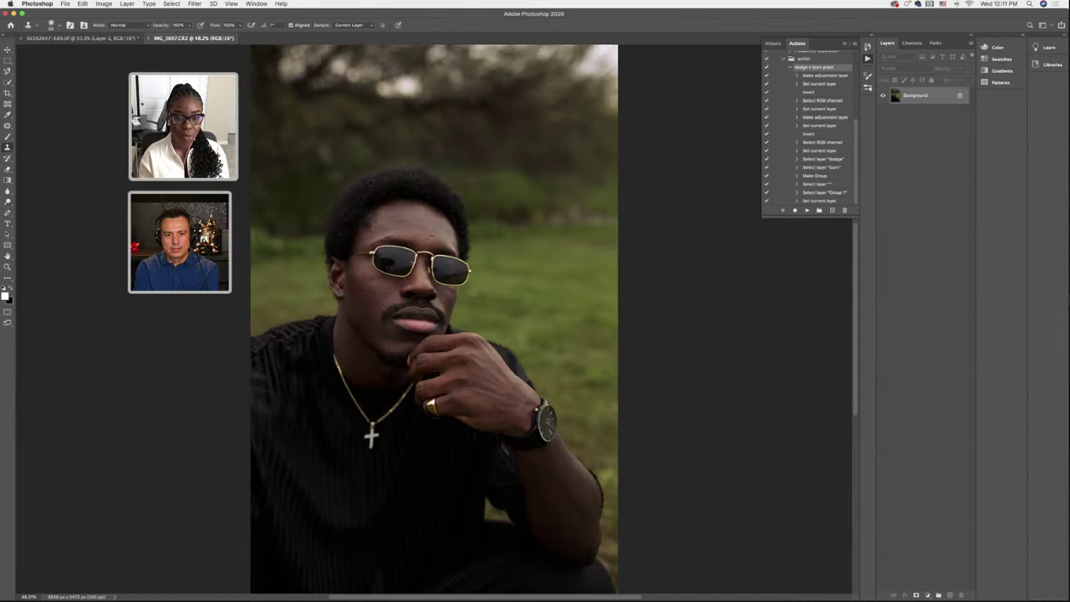
pyautogui.hscroll(1, 431, 318)
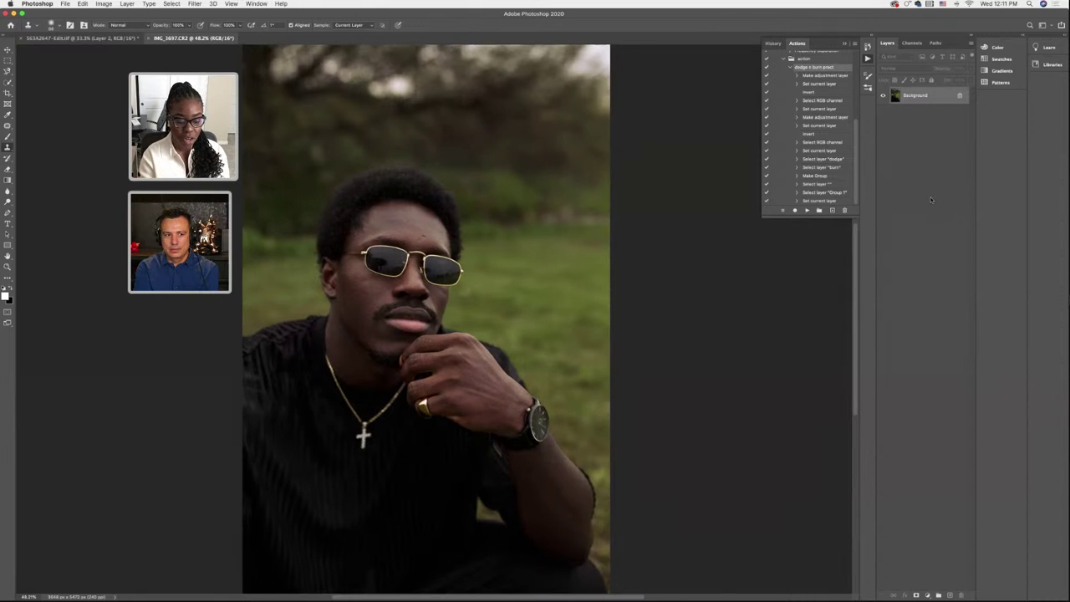
pyautogui.press('super+j')
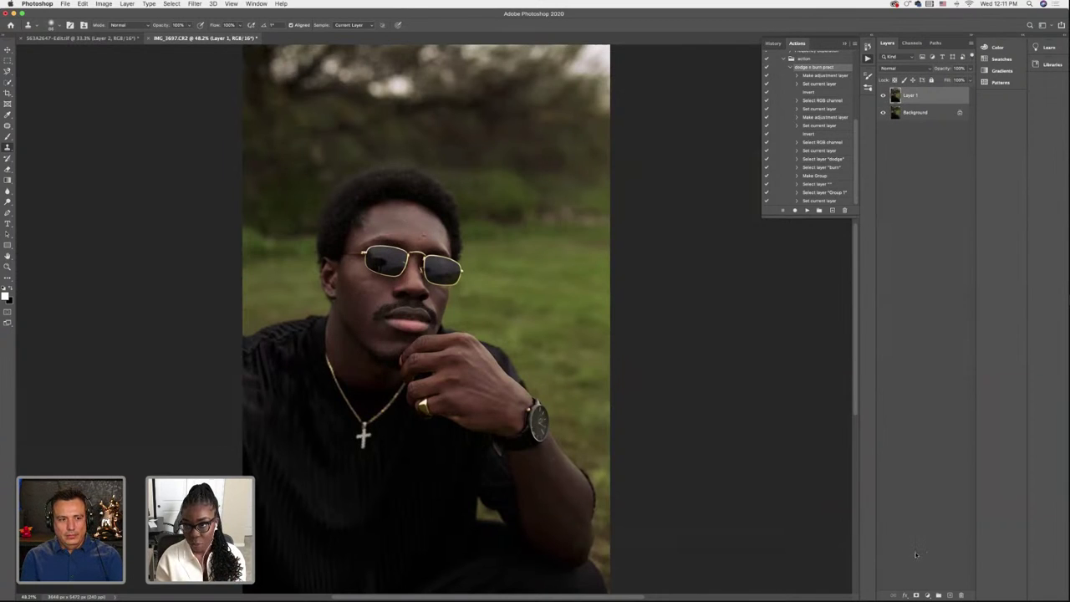
# Run the Frequency Separation action to add Texture and Skin layers above Layer 1
pyautogui.click(928, 596)
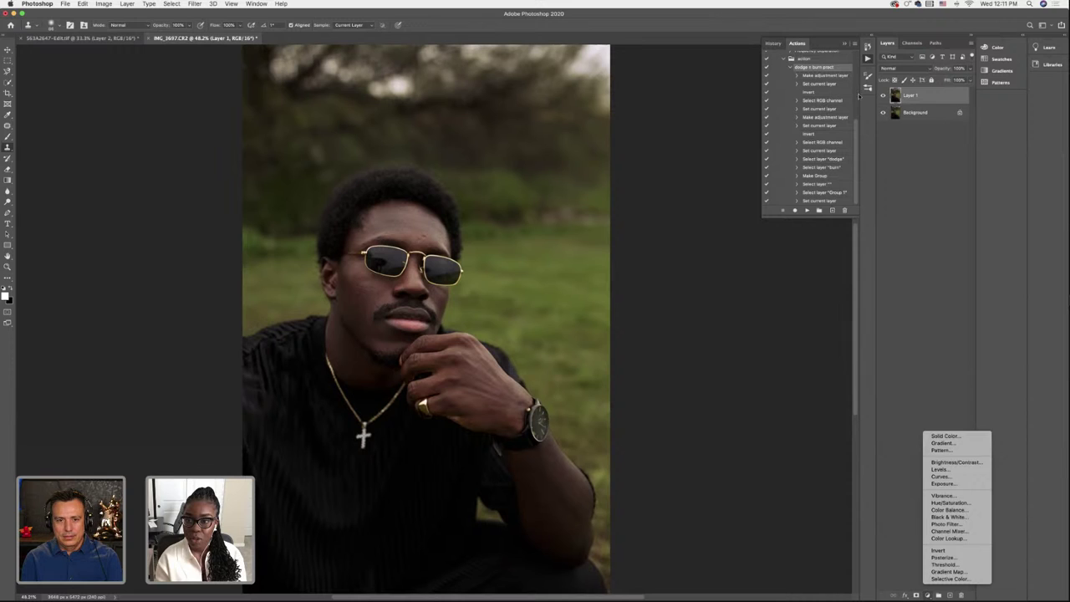
pyautogui.click(824, 106)
pyautogui.scroll(3, 824, 134)
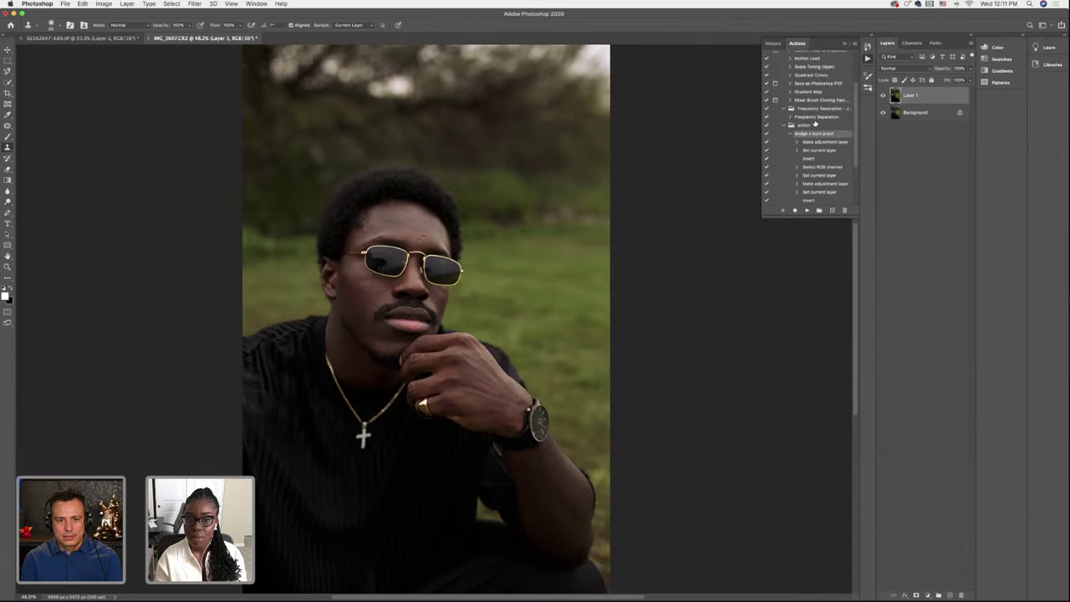
pyautogui.click(816, 118)
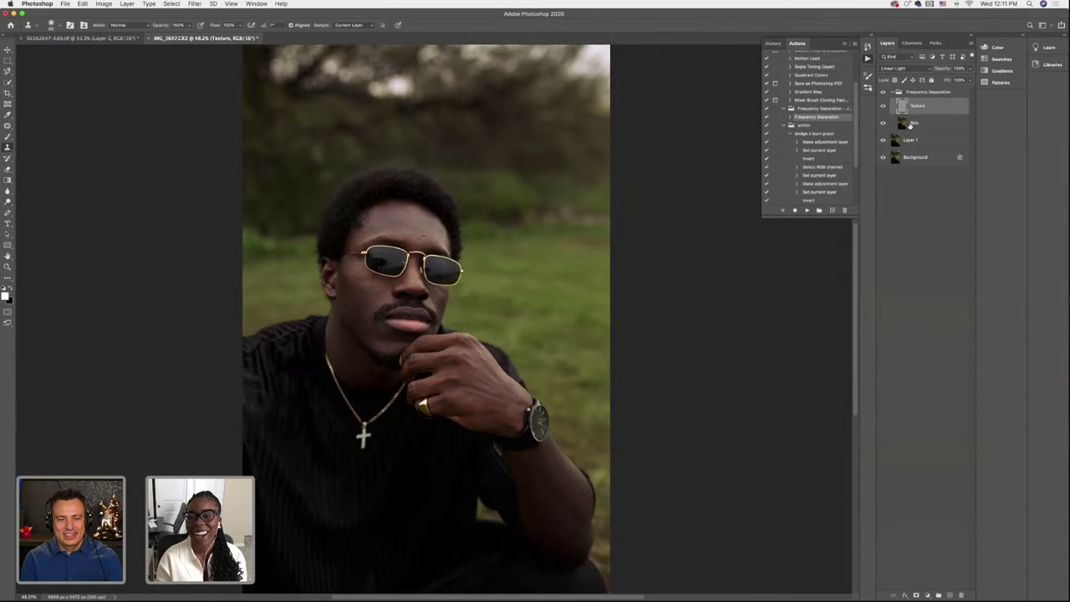
# Duplicate the Skin layer and patch a forehead blemish on the Texture layer
pyautogui.click(900, 121)
pyautogui.press('super+j')
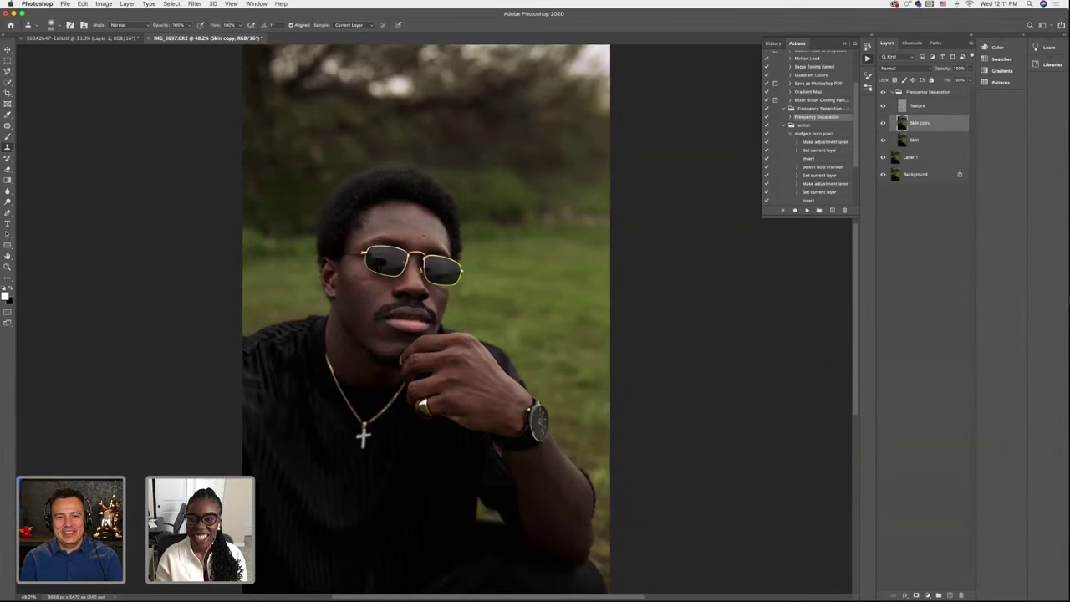
pyautogui.click(902, 107)
pyautogui.press('j')
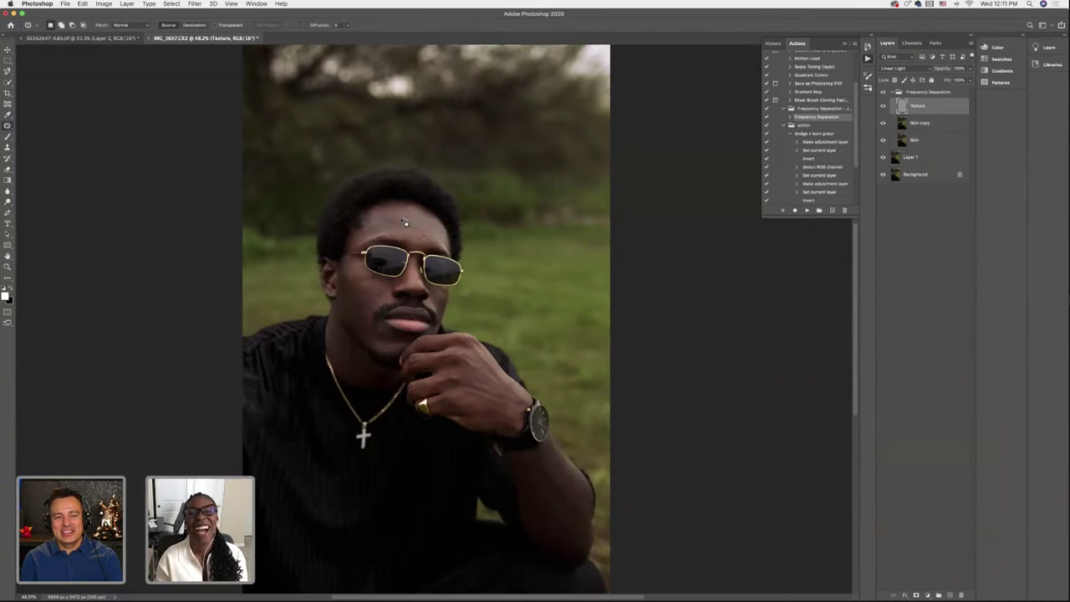
pyautogui.moveTo(403, 224); pyautogui.dragTo(417, 225)
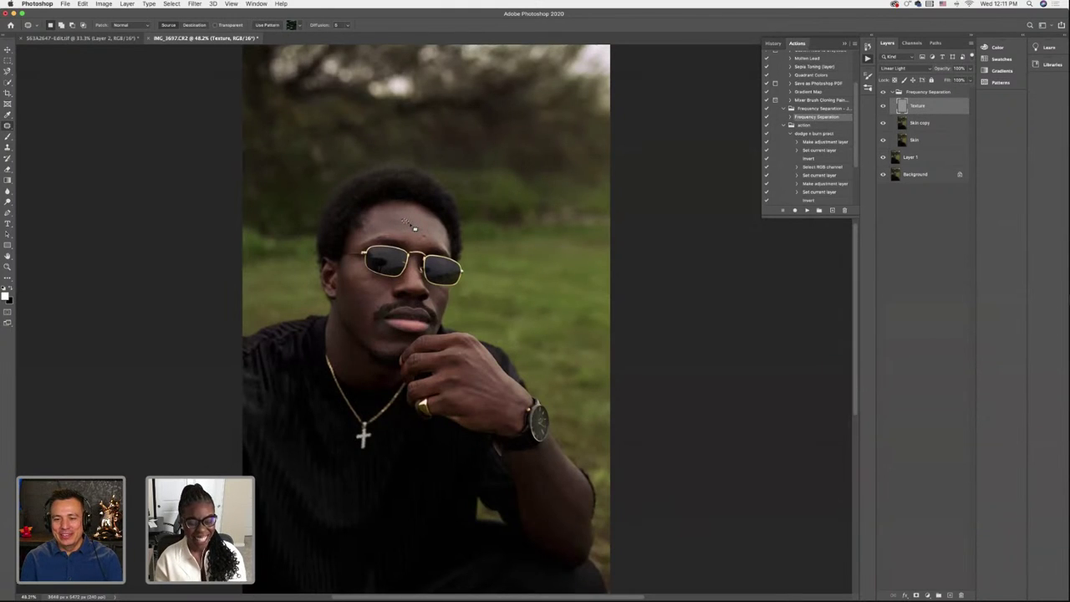
pyautogui.press('super+d')
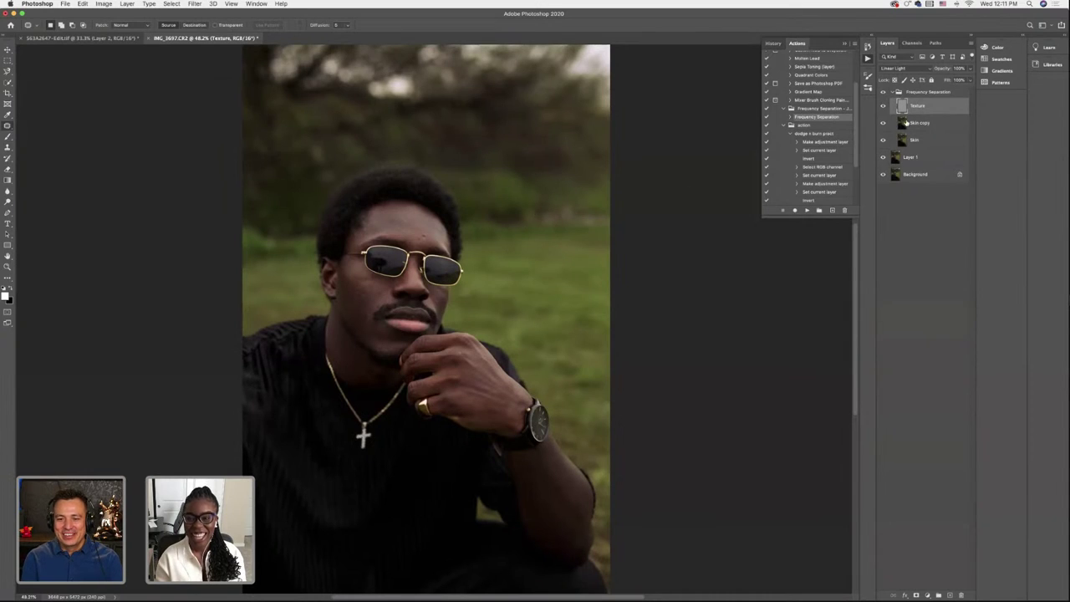
# On Skin copy, pick the first brush tip and the Mixer Brush, then select Texture
pyautogui.click(906, 122)
pyautogui.click(8, 136)
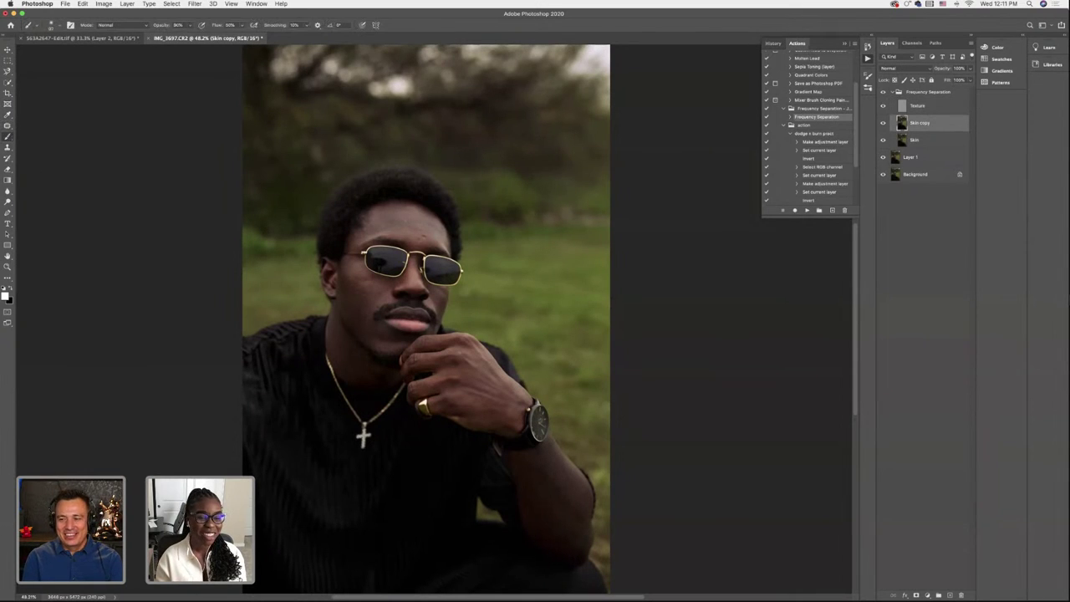
pyautogui.click(52, 25)
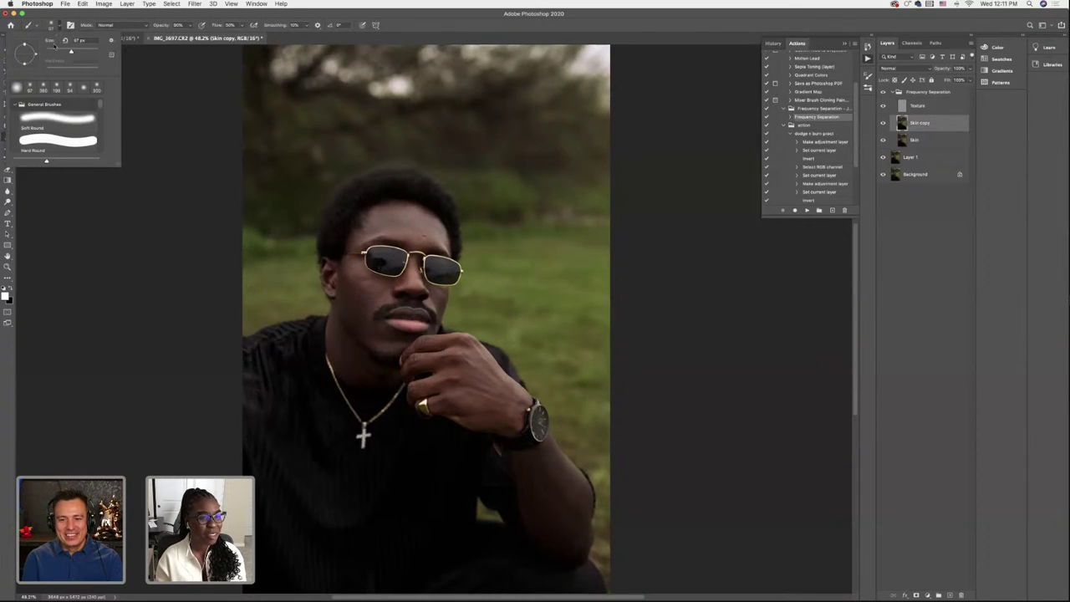
pyautogui.click(16, 87)
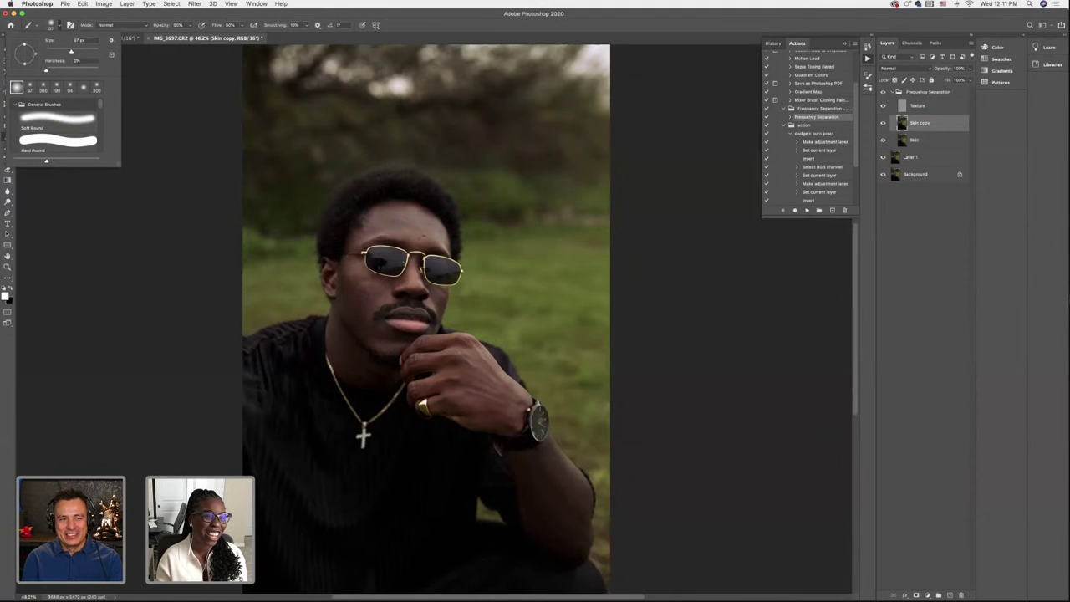
pyautogui.click(268, 87)
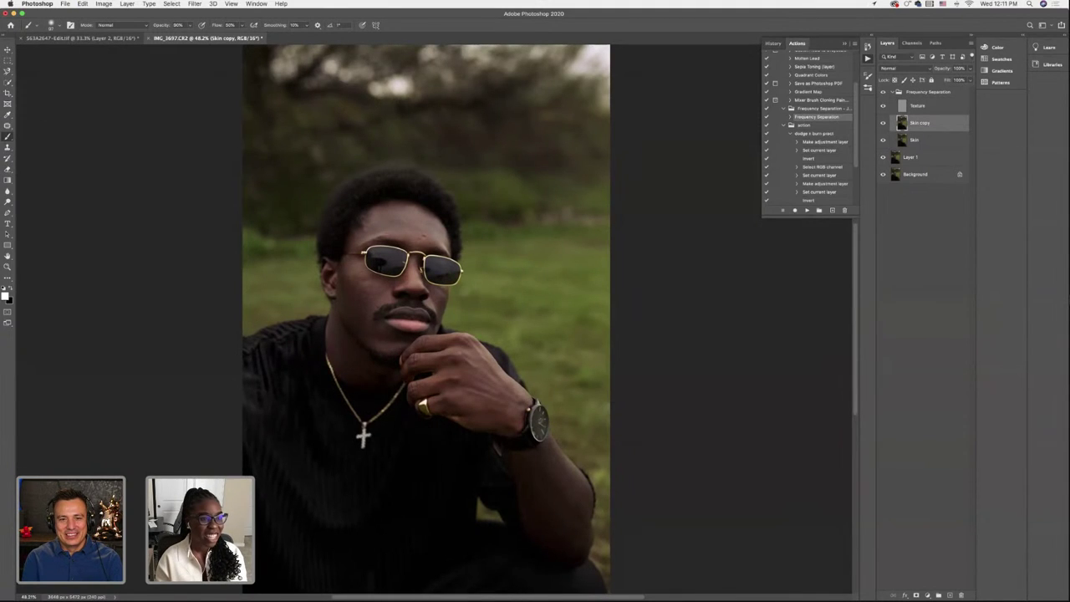
pyautogui.rightClick(7, 137)
pyautogui.click(52, 163)
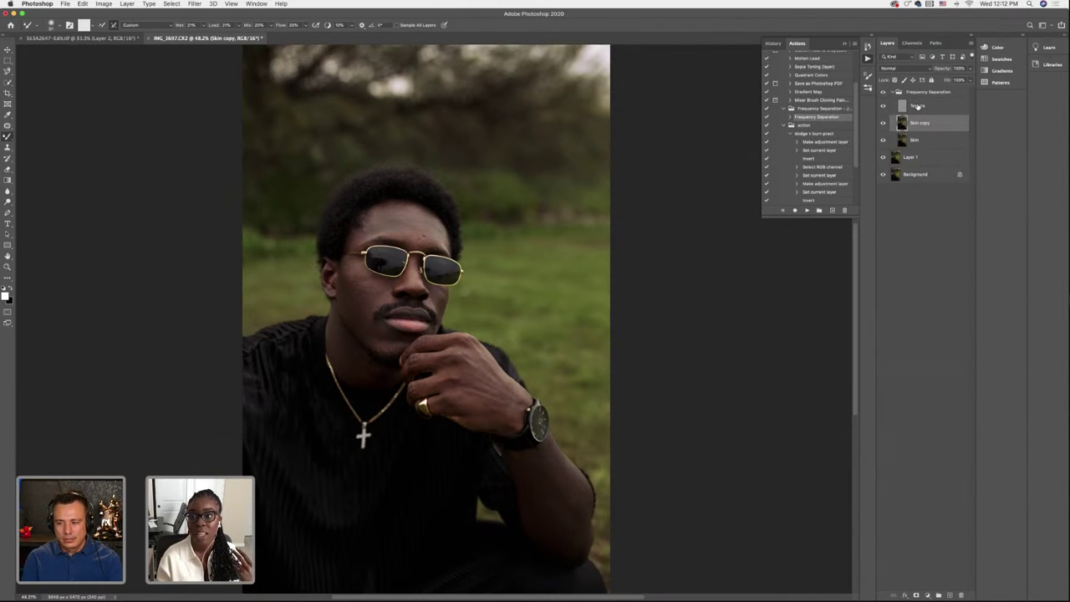
pyautogui.click(900, 105)
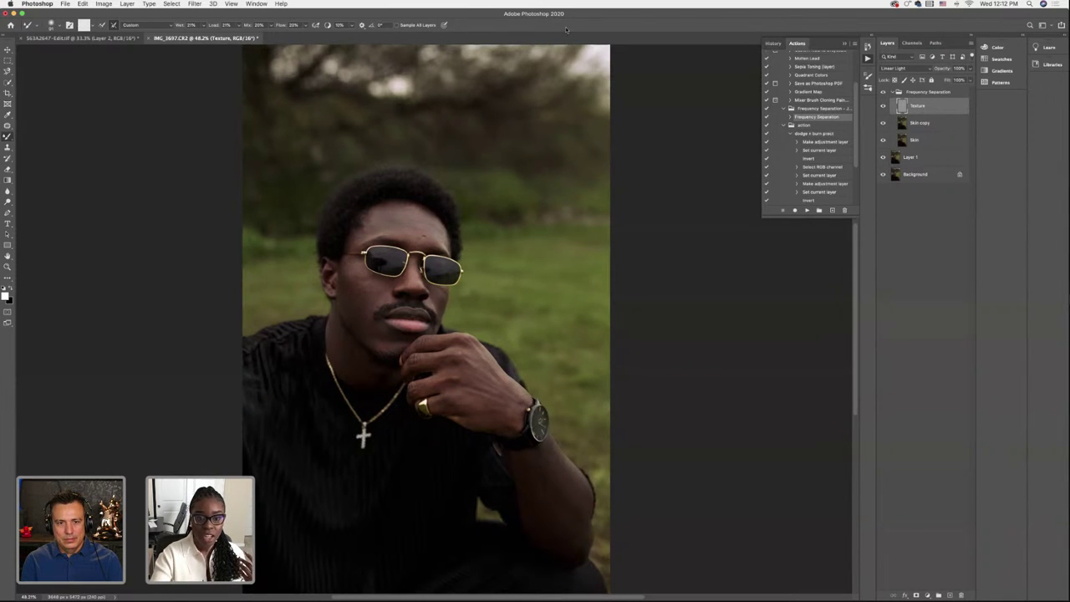
# Patch out a small spot on the cheek with the Patch tool and deselect
pyautogui.scroll(3, 435, 337)
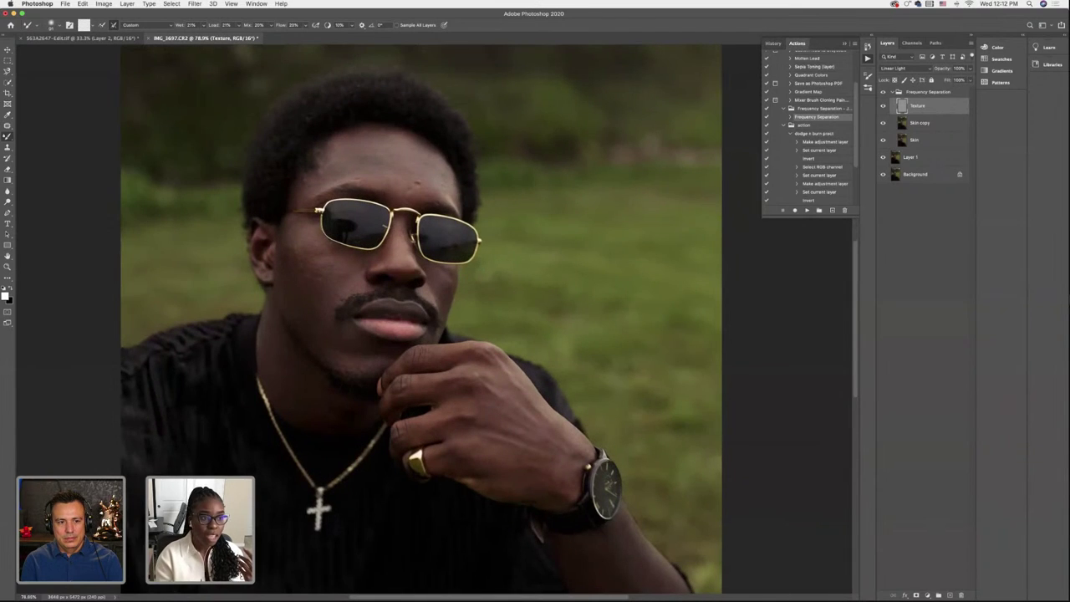
pyautogui.press('j')
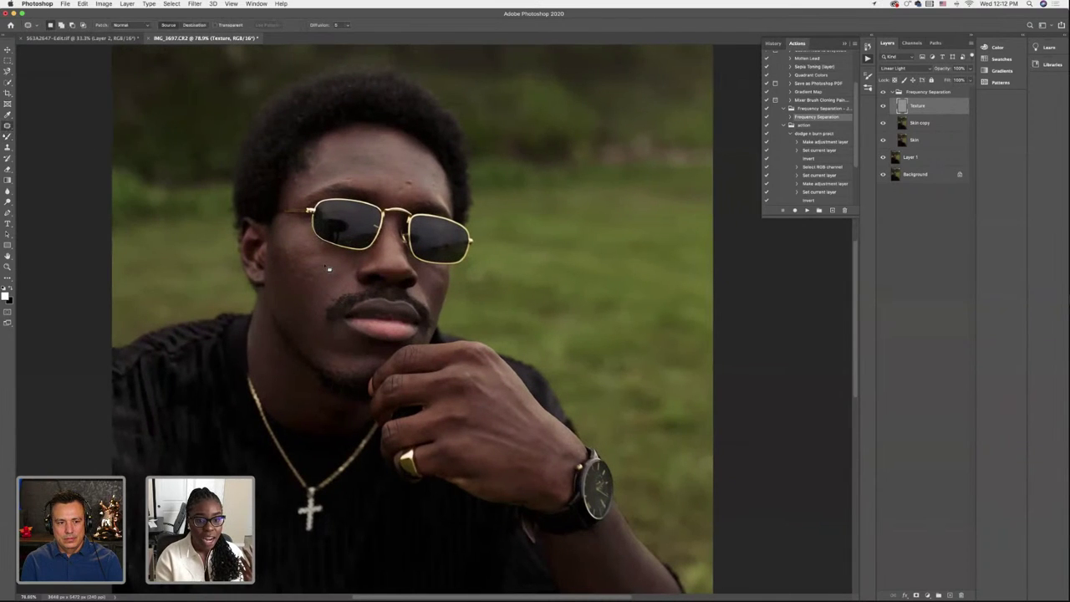
pyautogui.moveTo(328, 269)
pyautogui.mouseDown()
pyautogui.moveTo(313, 282)
pyautogui.moveTo(298, 274)
pyautogui.moveTo(321, 279)
pyautogui.moveTo(309, 276)
pyautogui.moveTo(315, 286)
pyautogui.mouseUp()
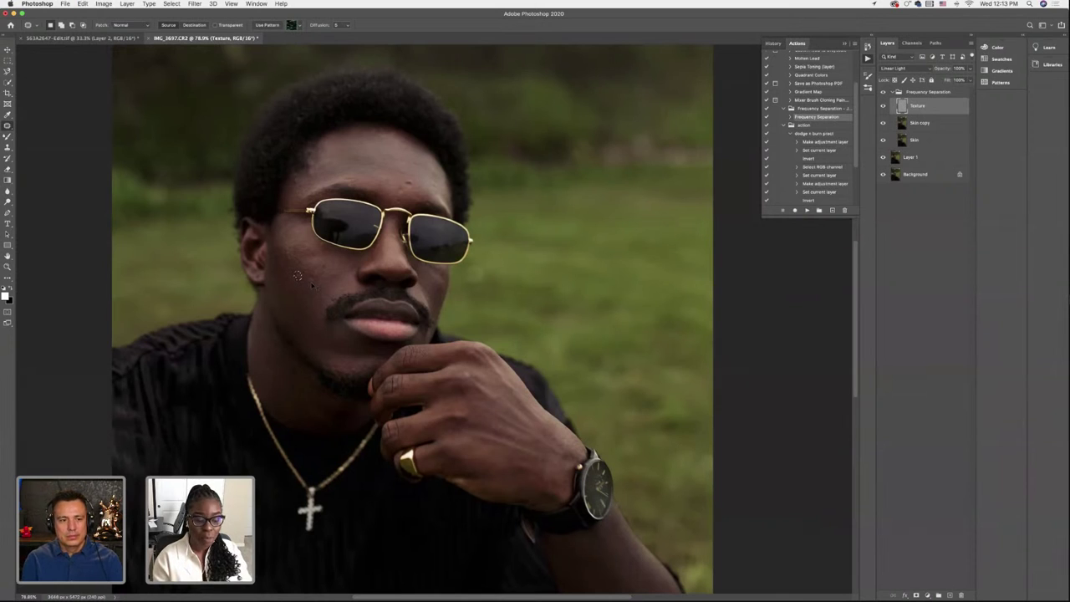
pyautogui.press('super+d')
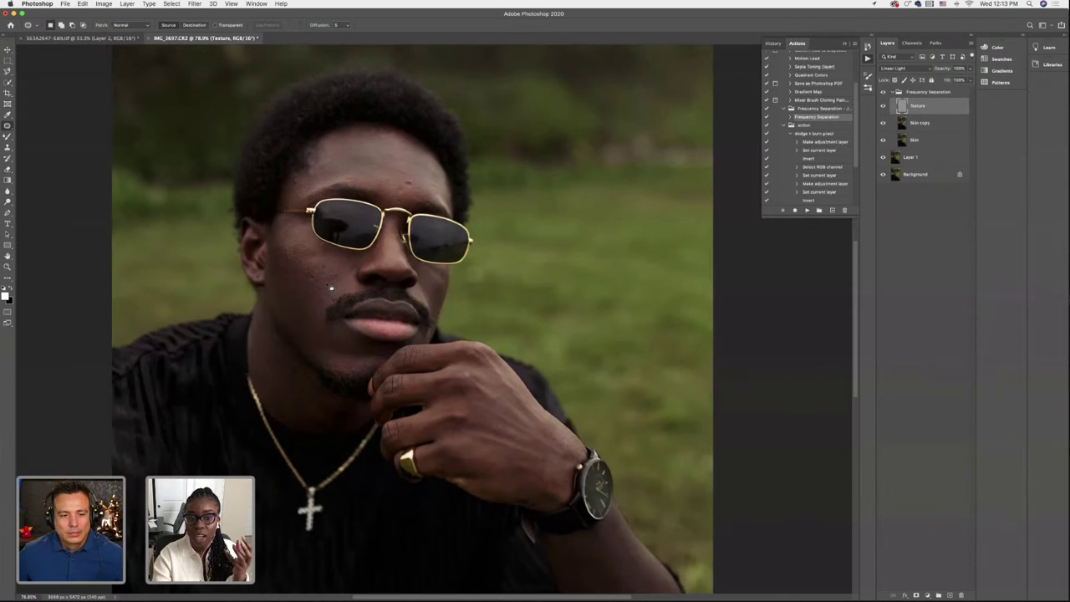
# Zoom out, hide the Frequency Separation group and select Layer 1
pyautogui.press('super+minus')
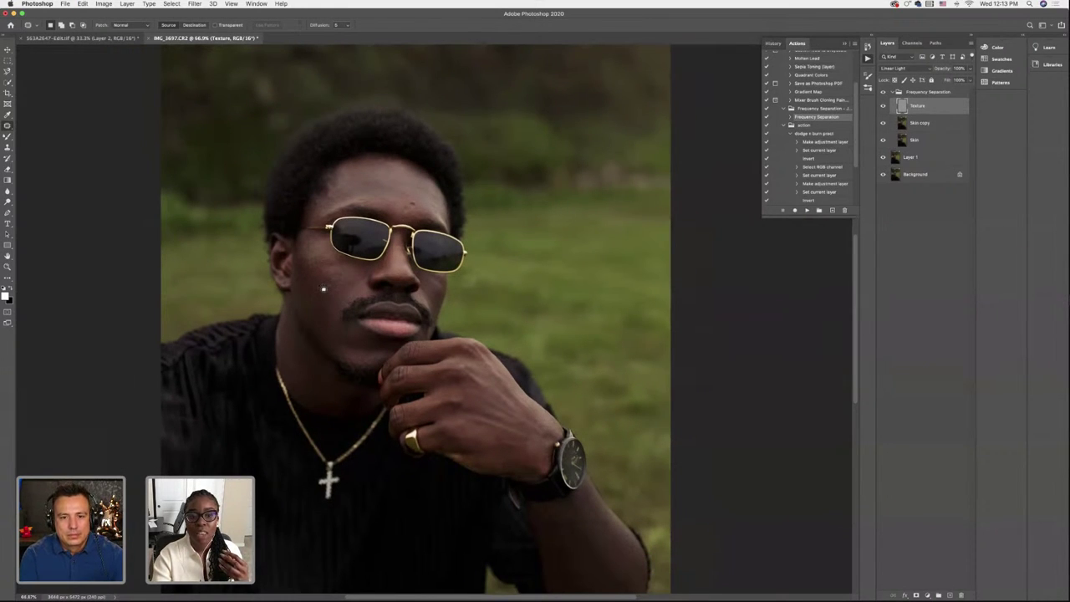
pyautogui.scroll(-1, 323, 289)
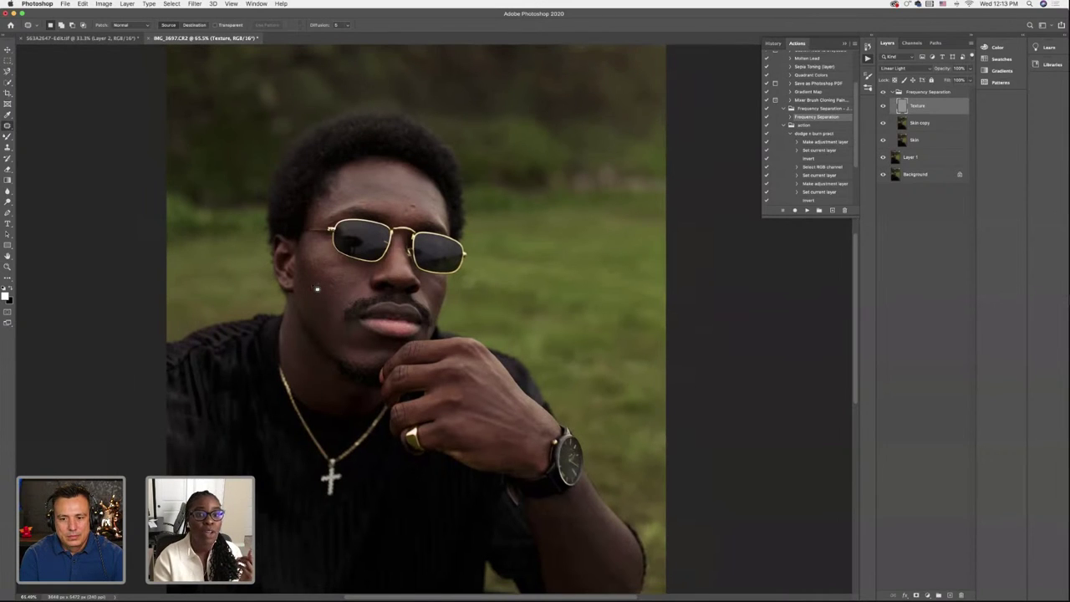
pyautogui.click(939, 157)
pyautogui.click(883, 92)
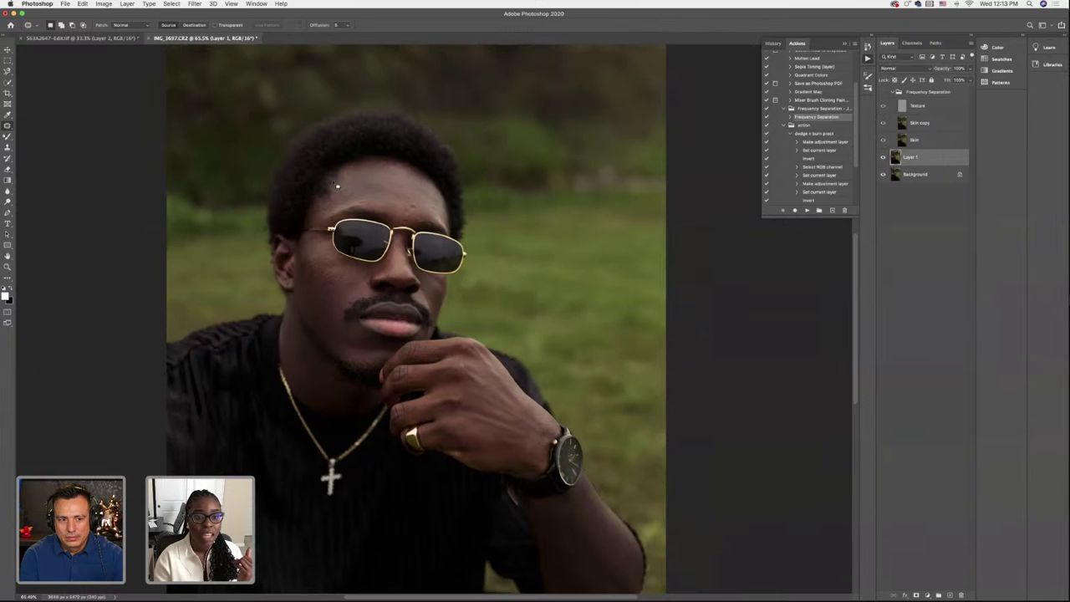
# Lasso the forehead on Layer 1, apply a 3.7-pixel Gaussian Blur, then deselect
pyautogui.moveTo(337, 186)
pyautogui.mouseDown()
pyautogui.moveTo(357, 168)
pyautogui.moveTo(391, 168)
pyautogui.moveTo(444, 198)
pyautogui.moveTo(440, 219)
pyautogui.moveTo(419, 224)
pyautogui.moveTo(338, 180)
pyautogui.mouseUp()
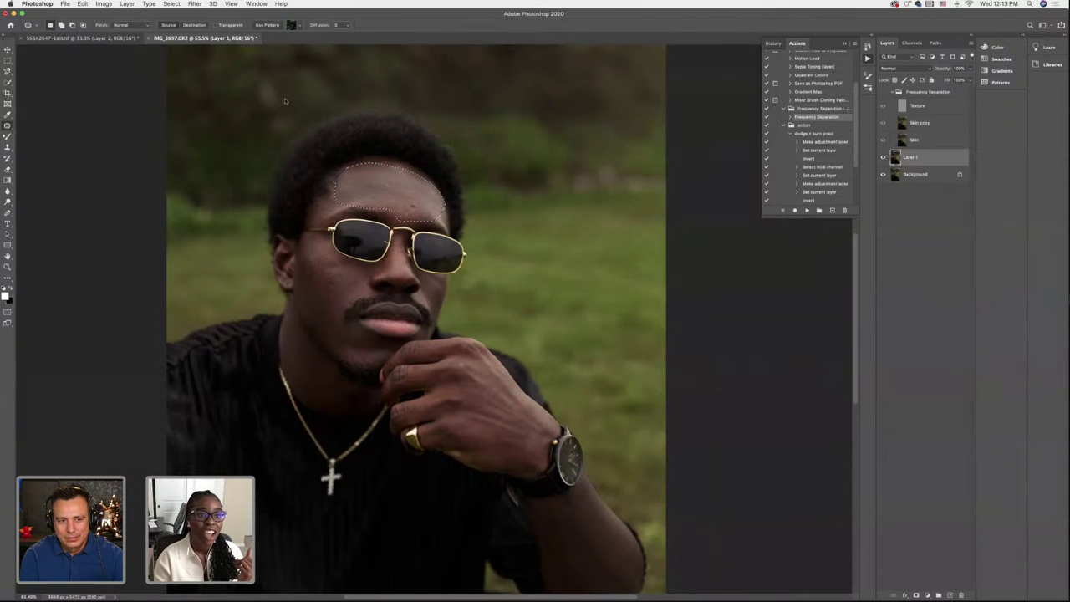
pyautogui.click(191, 4)
pyautogui.moveTo(221, 107)
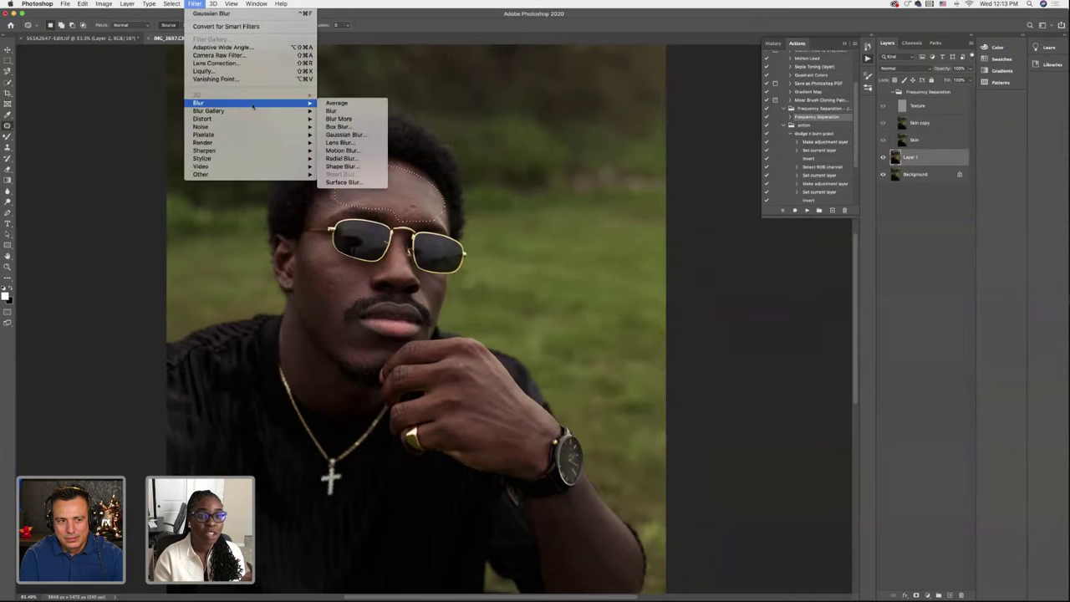
pyautogui.click(332, 134)
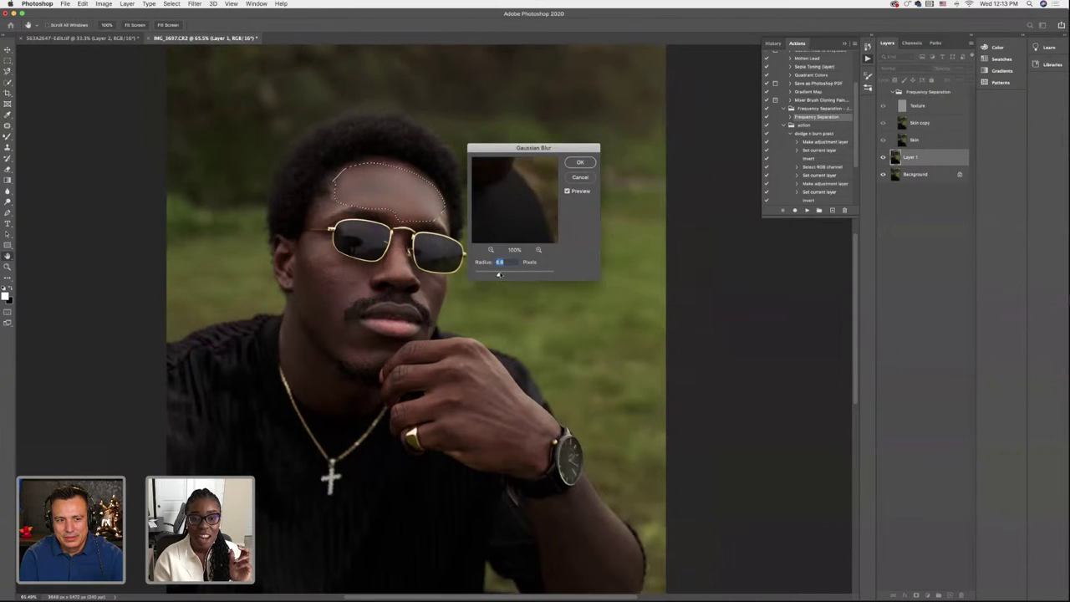
pyautogui.moveTo(500, 274); pyautogui.dragTo(486, 275)
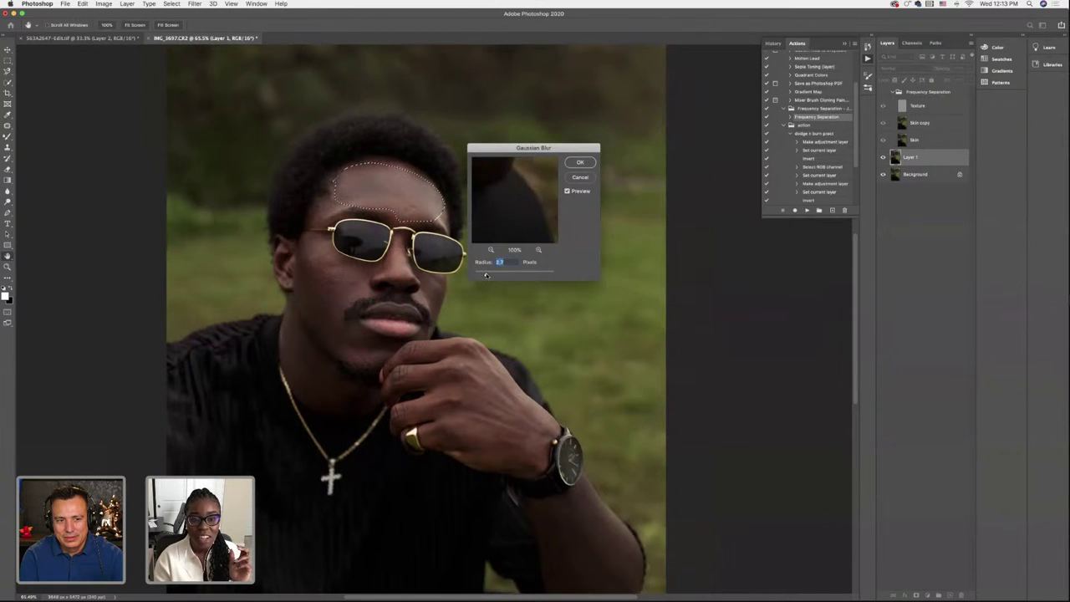
pyautogui.click(579, 162)
pyautogui.press('super+d')
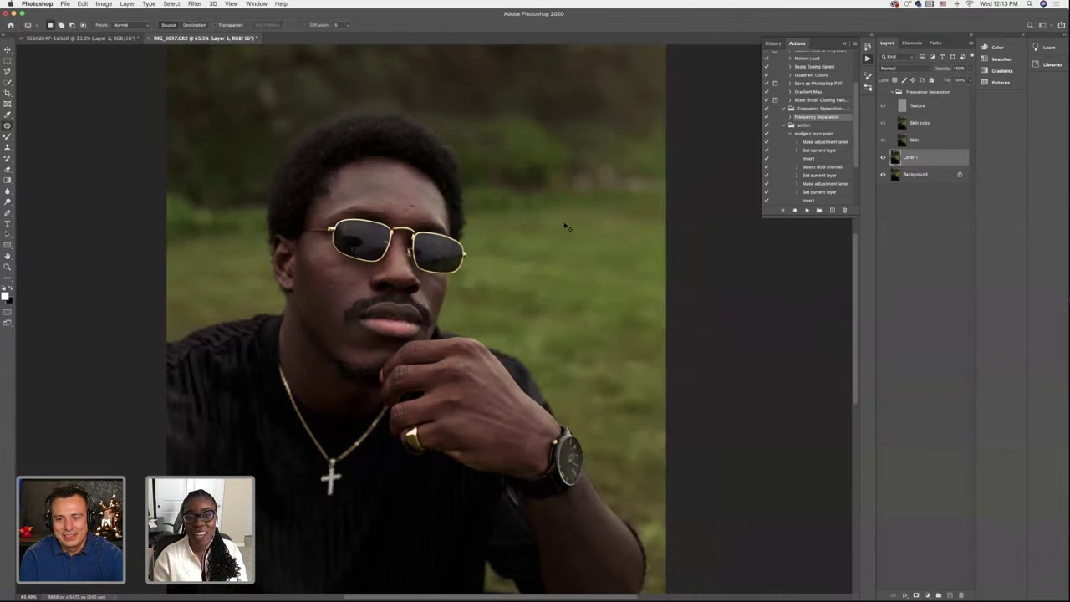
pyautogui.press('super+z')
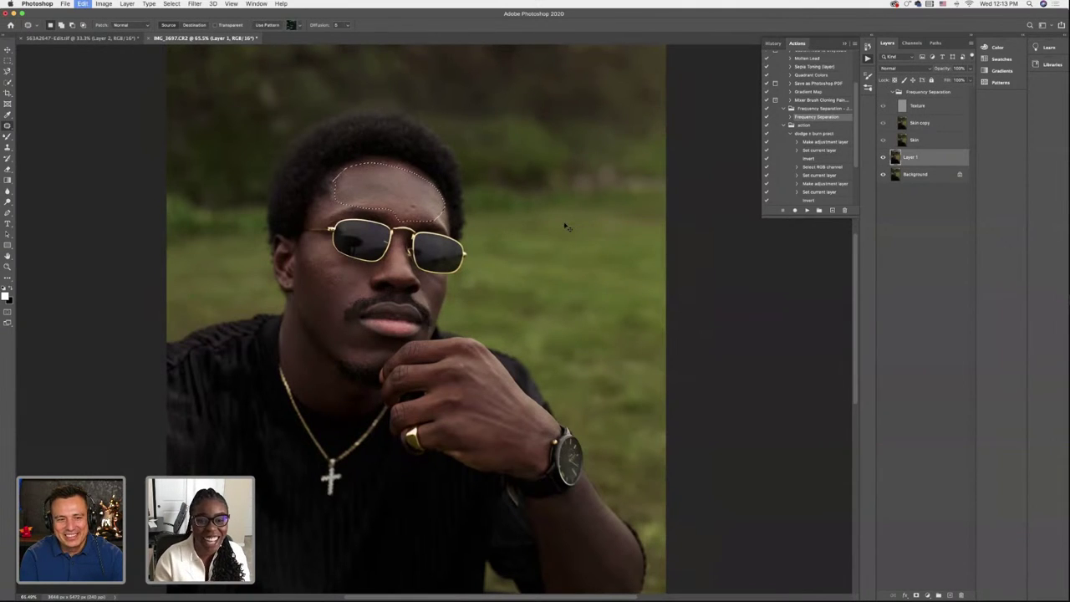
pyautogui.press('super+shift+z')
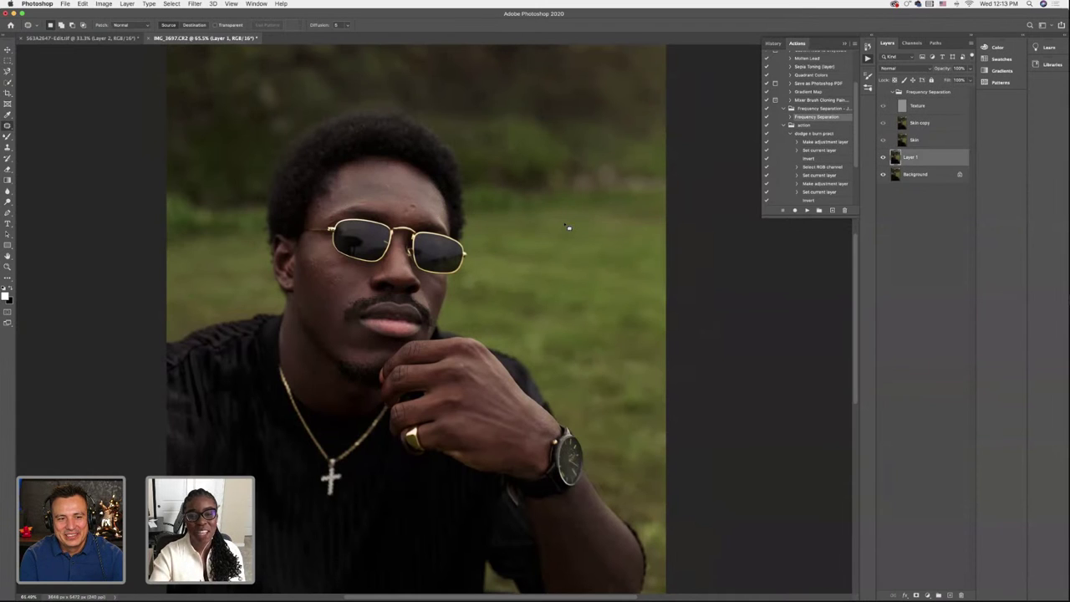
pyautogui.press('super+minus')
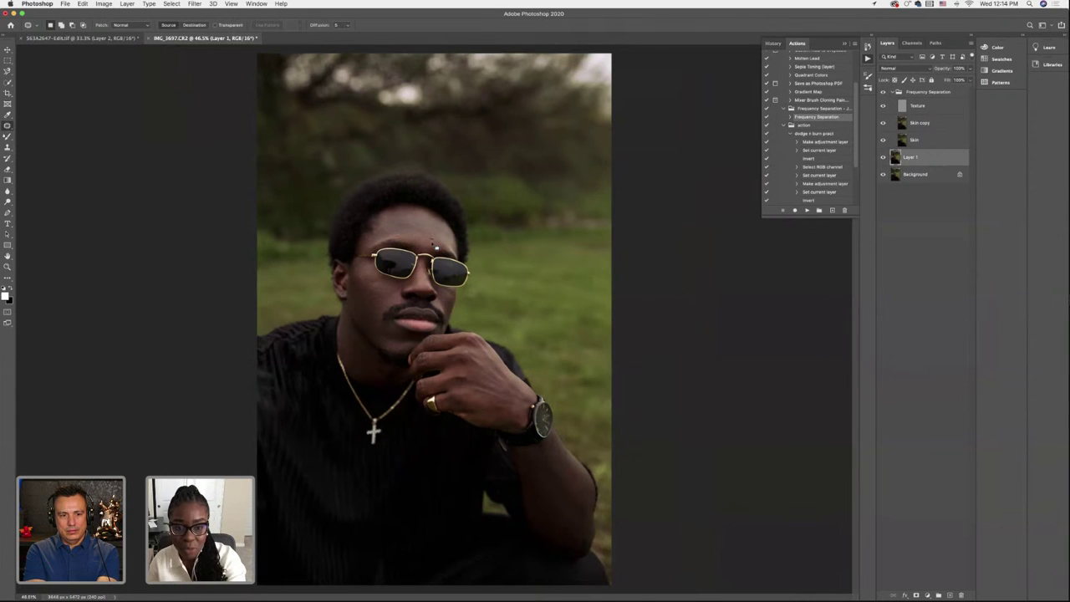
pyautogui.scroll(3, 435, 248)
pyautogui.scroll(3, 371, 258)
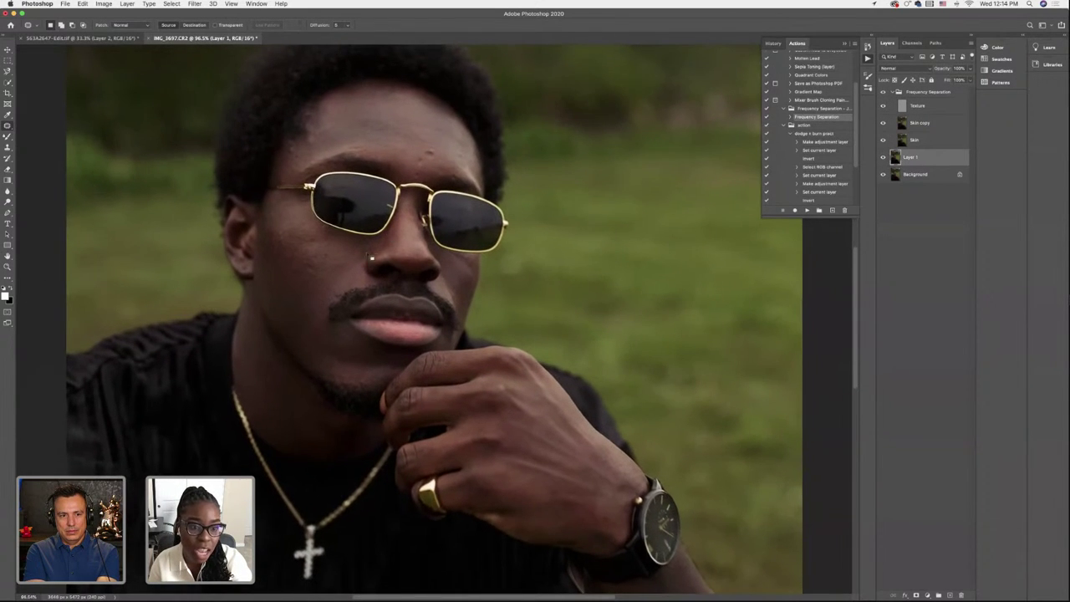
pyautogui.scroll(-2, 358, 297)
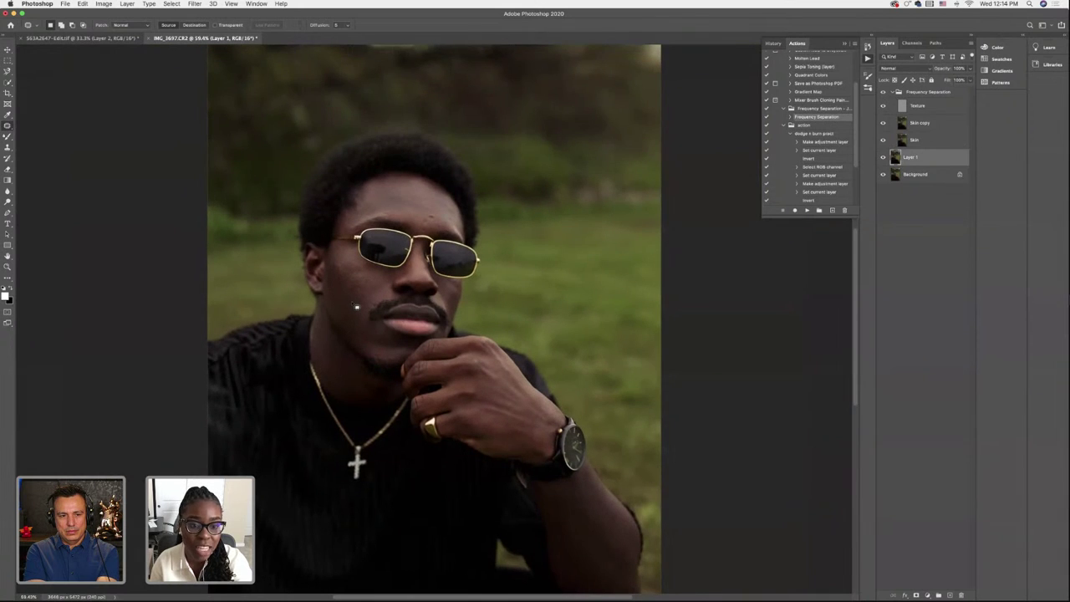
pyautogui.scroll(-2, 357, 307)
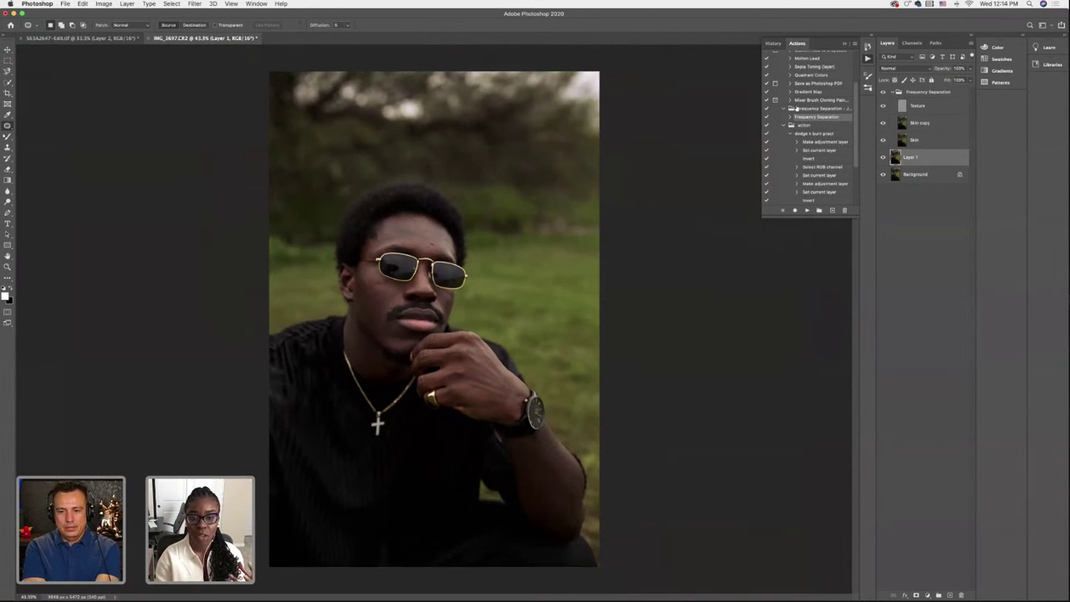
# Collapse Frequency Separation, run the dodge n burn action, and expand the new 'd and b' group
pyautogui.click(893, 91)
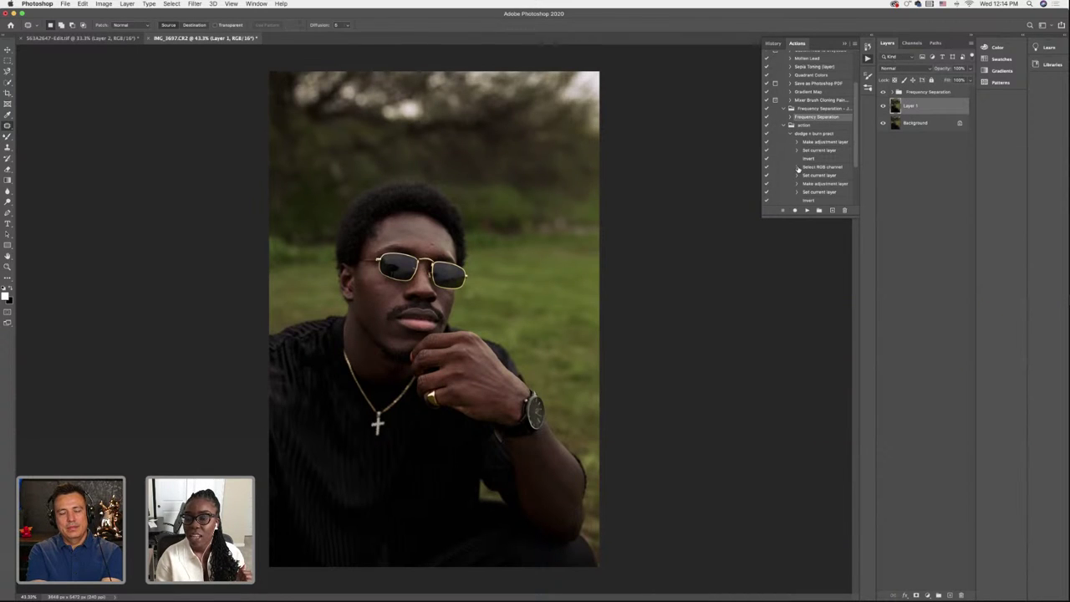
pyautogui.click(806, 133)
pyautogui.click(807, 210)
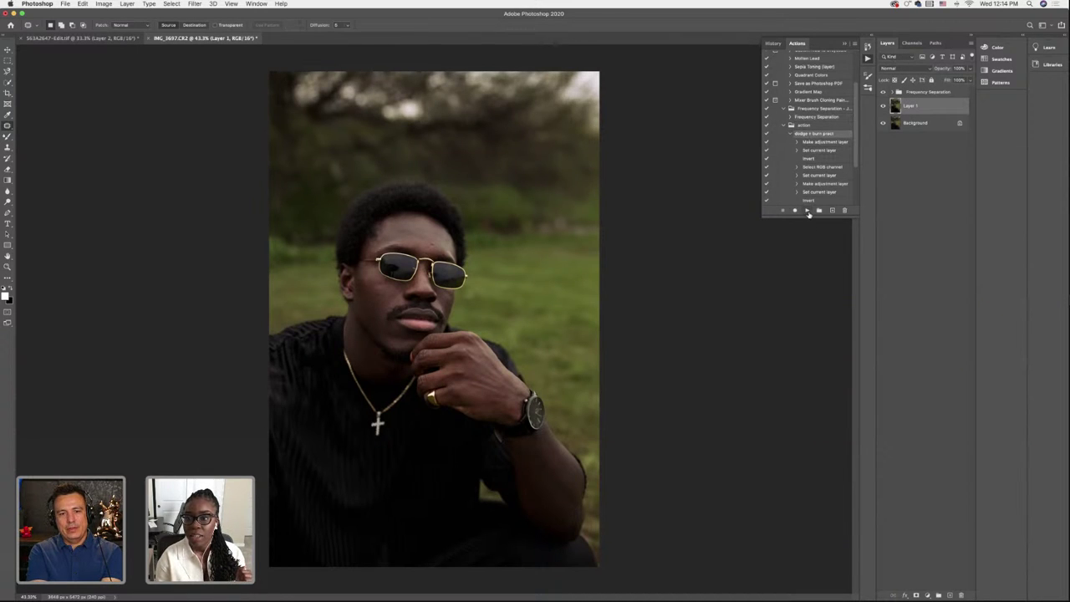
pyautogui.click(593, 194)
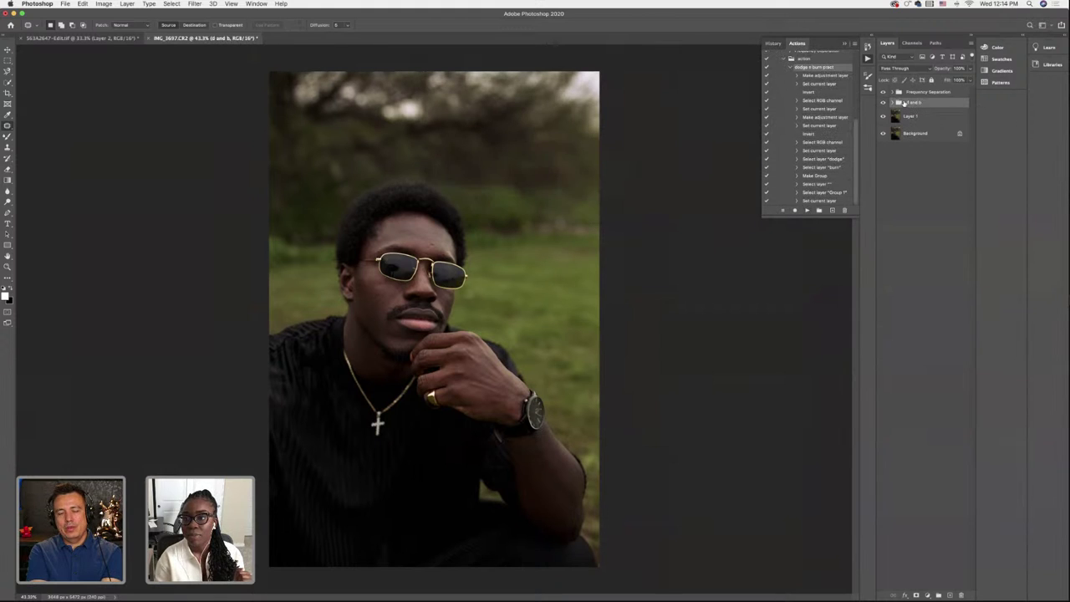
pyautogui.click(893, 103)
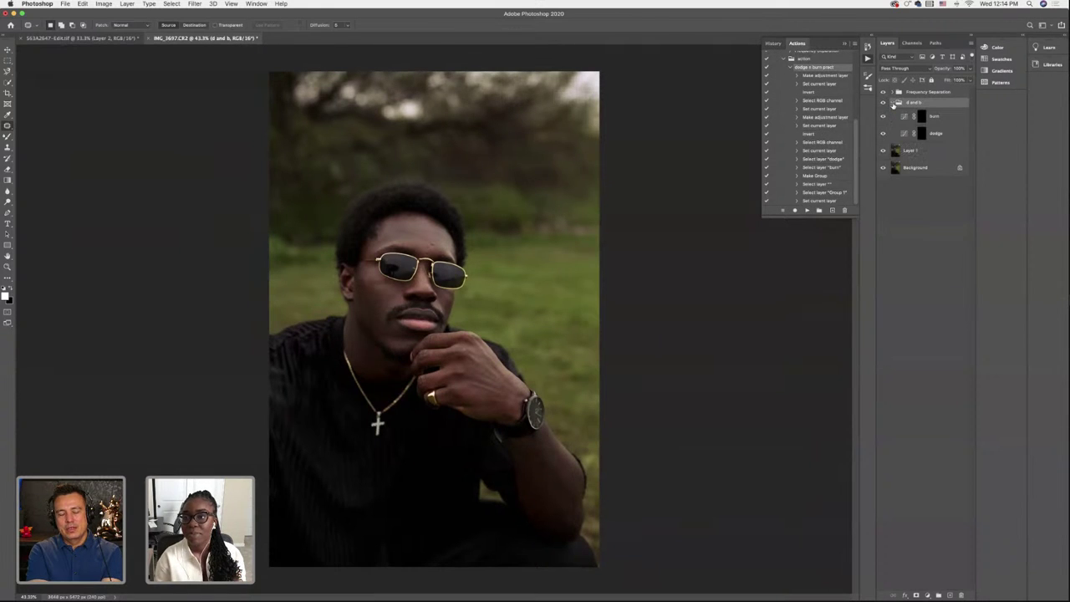
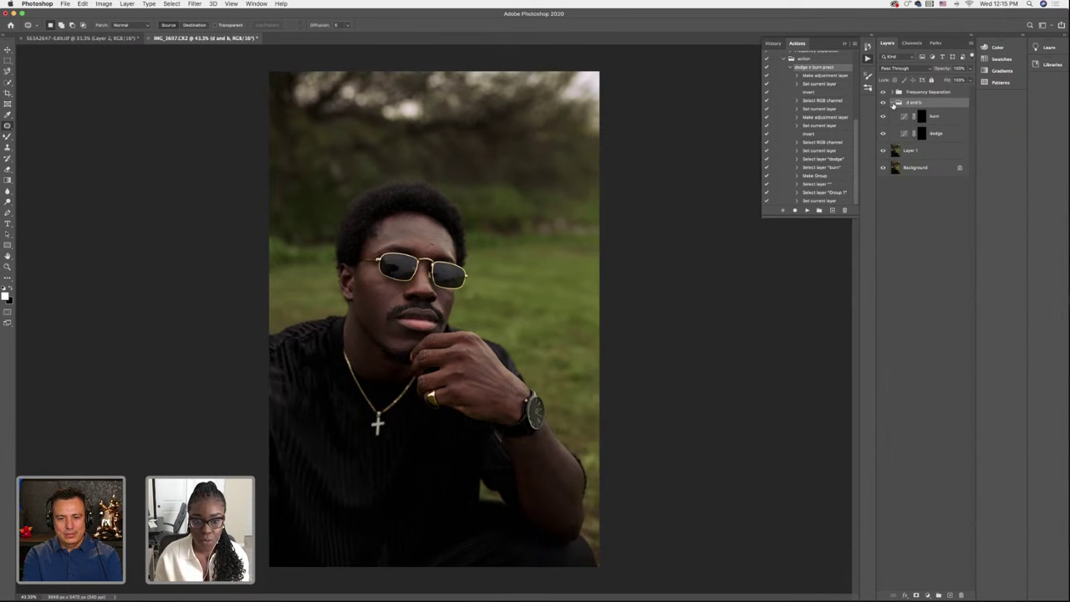
# Target the dodge layer's mask and set up a soft regular Brush at 10% opacity
pyautogui.scroll(2, 870, 66)
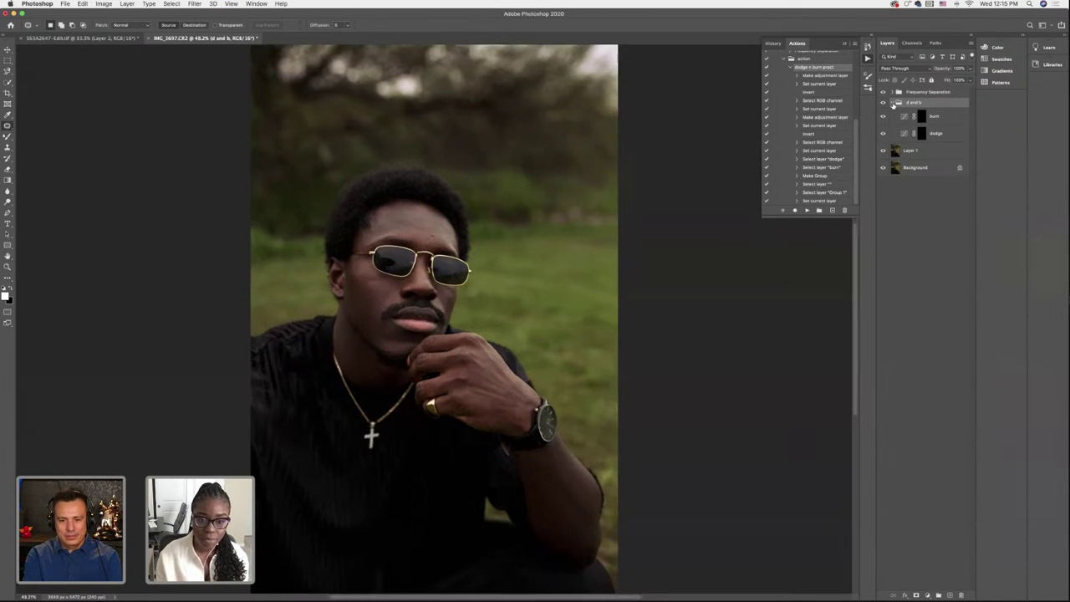
pyautogui.click(922, 132)
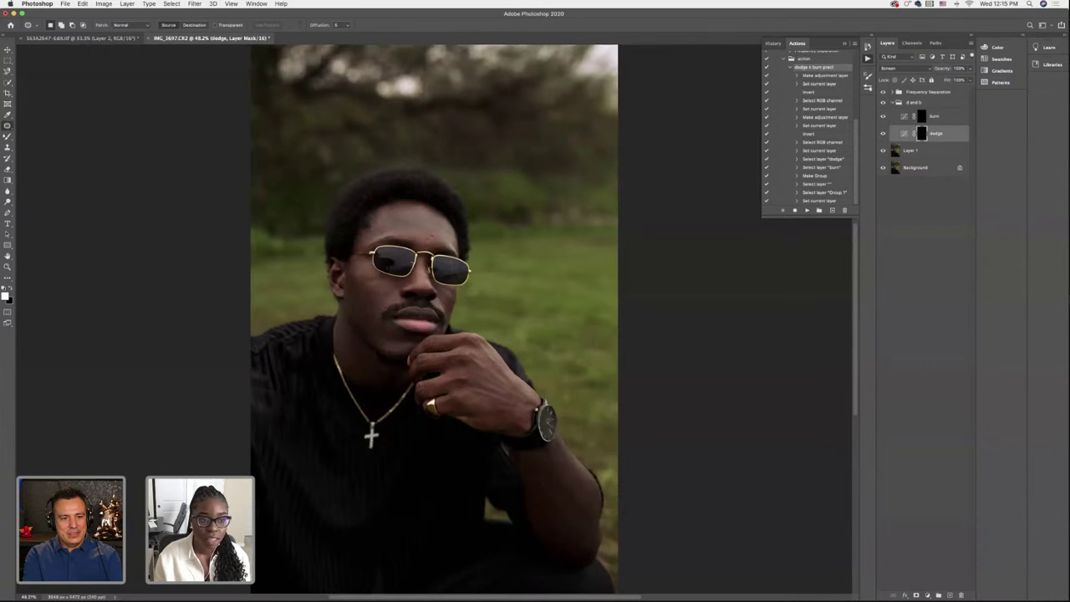
pyautogui.click(8, 136)
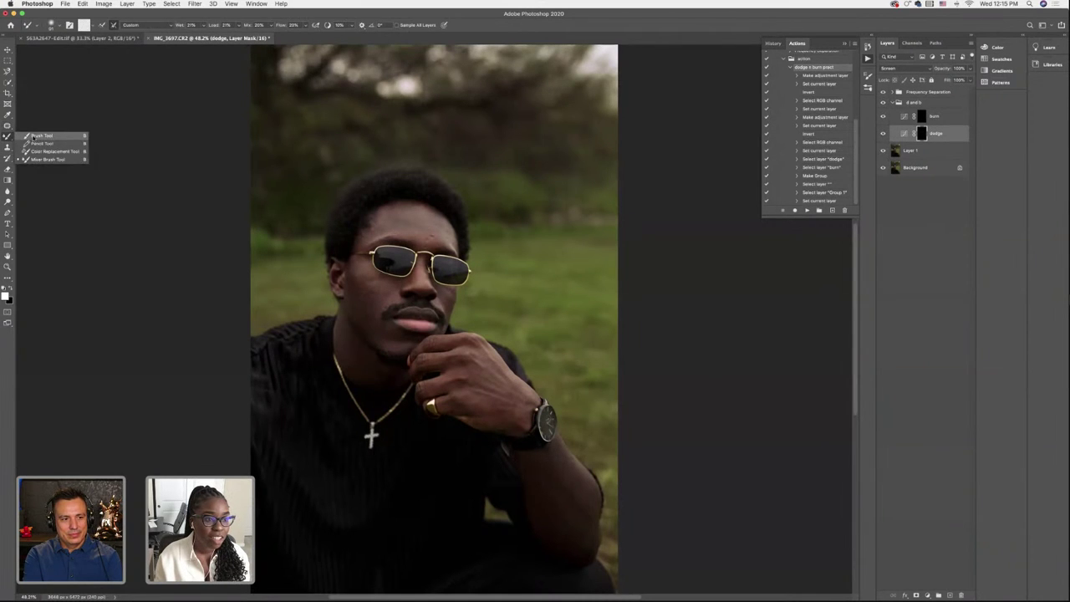
pyautogui.click(33, 135)
pyautogui.click(52, 25)
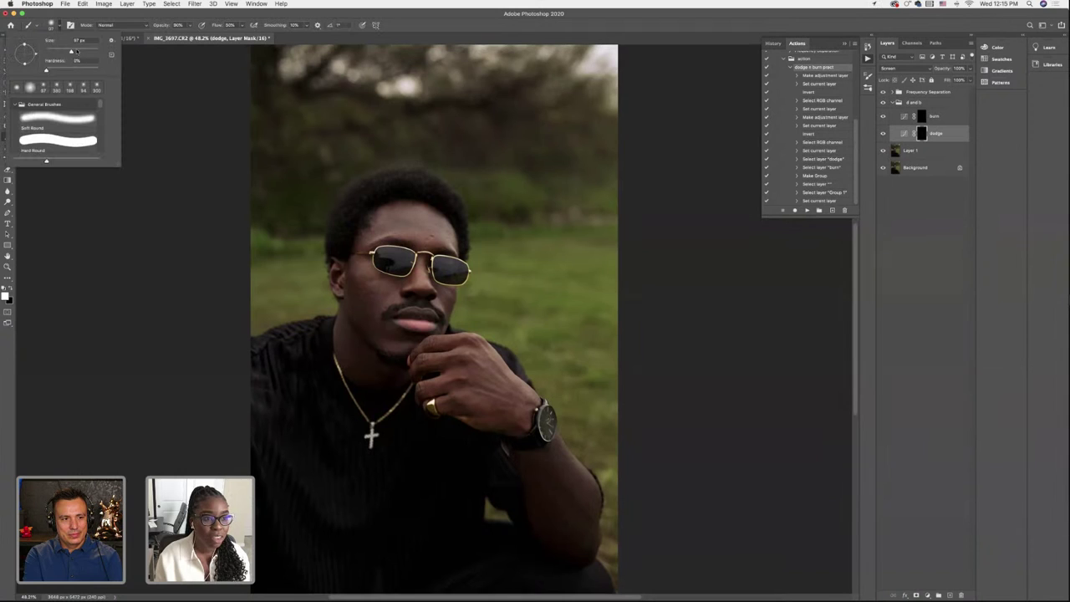
pyautogui.moveTo(76, 51); pyautogui.dragTo(88, 52)
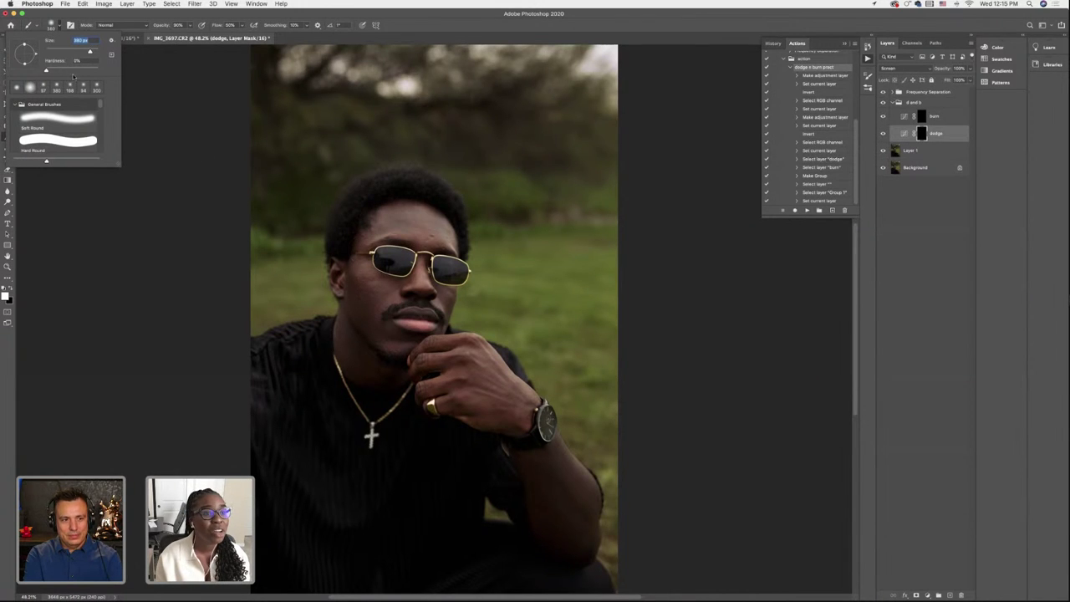
pyautogui.moveTo(90, 52); pyautogui.dragTo(83, 52)
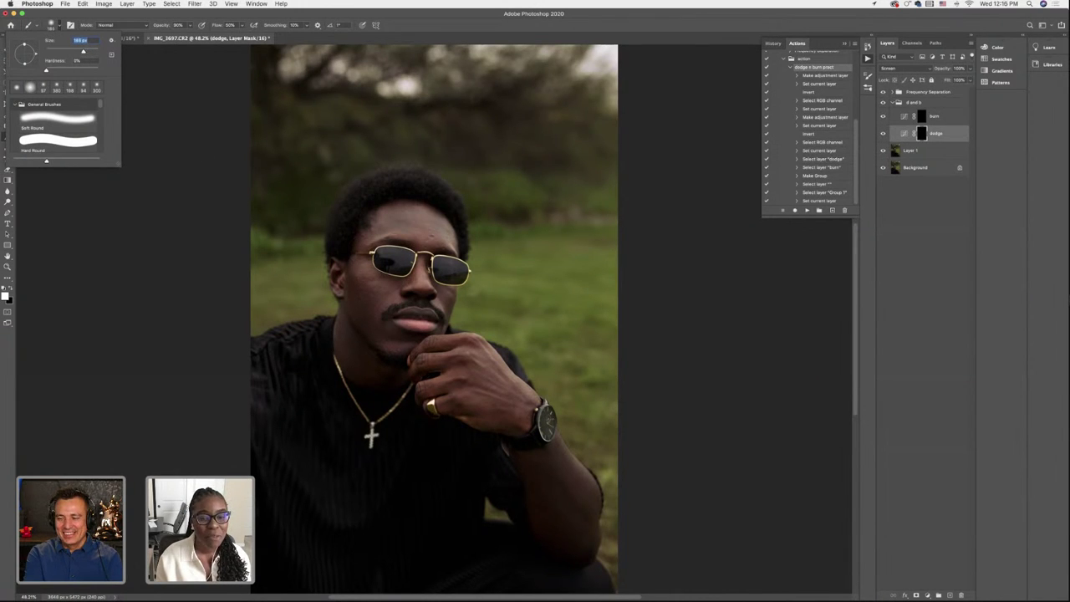
pyautogui.press('Return')
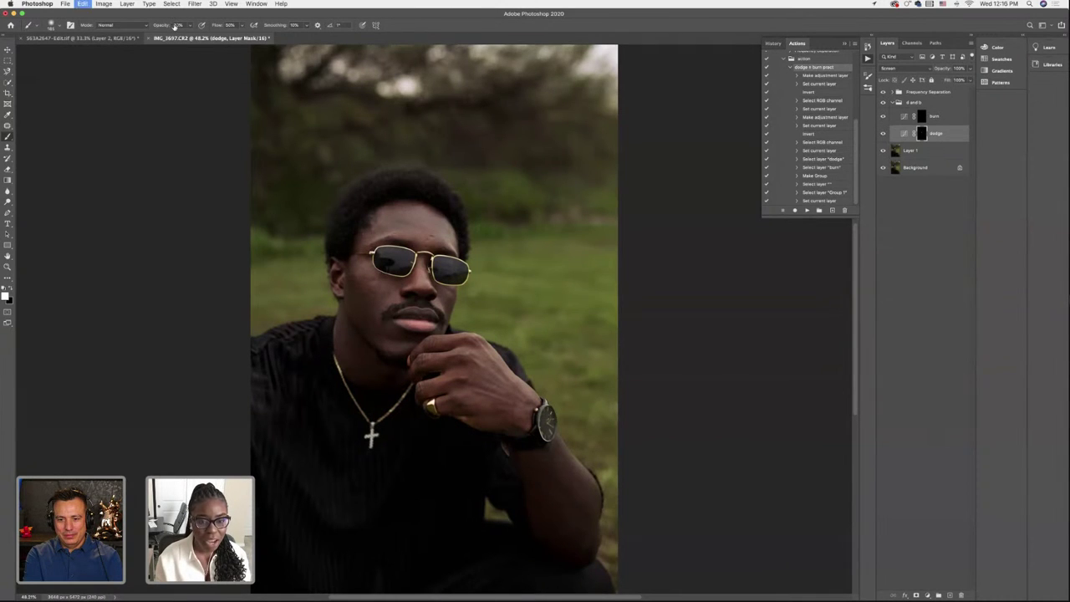
pyautogui.click(178, 25)
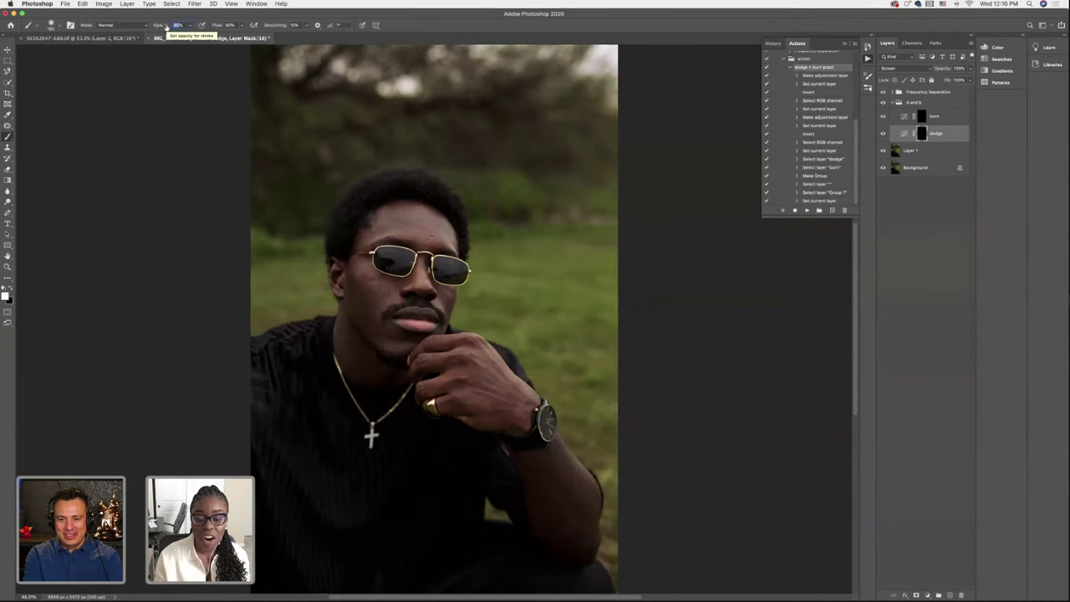
pyautogui.write('1')
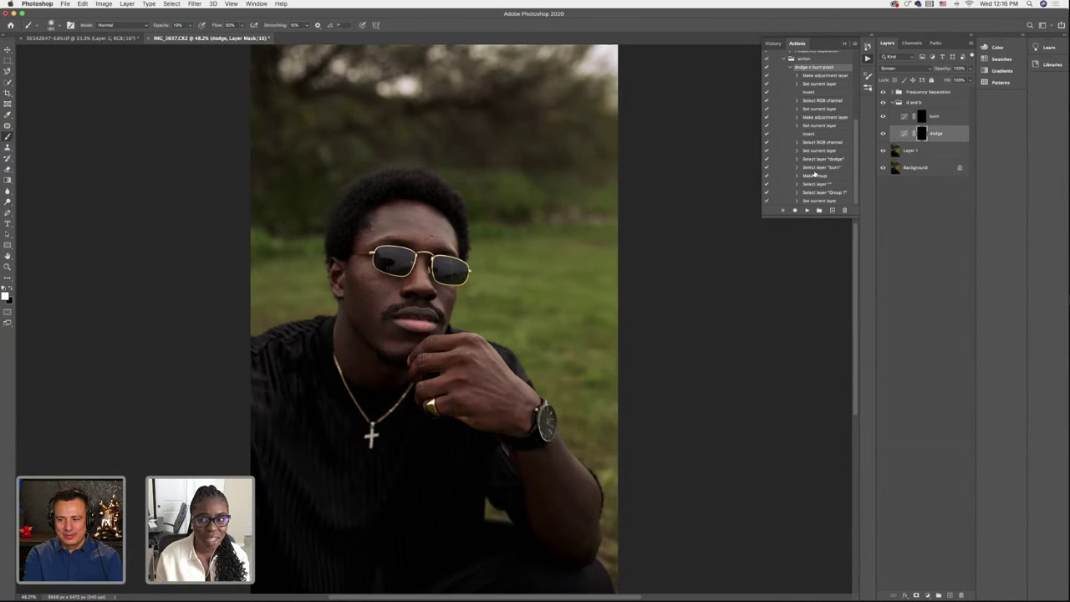
# Move the d and b group above Frequency Separation and enlarge the brush to about 201 px
pyautogui.moveTo(913, 102); pyautogui.dragTo(923, 91)
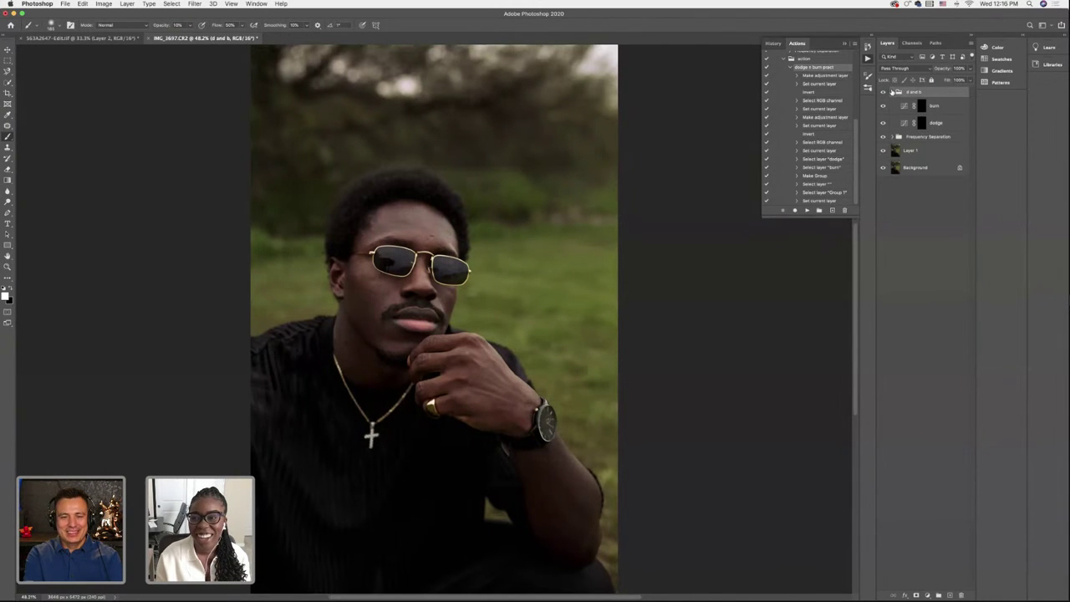
pyautogui.click(921, 123)
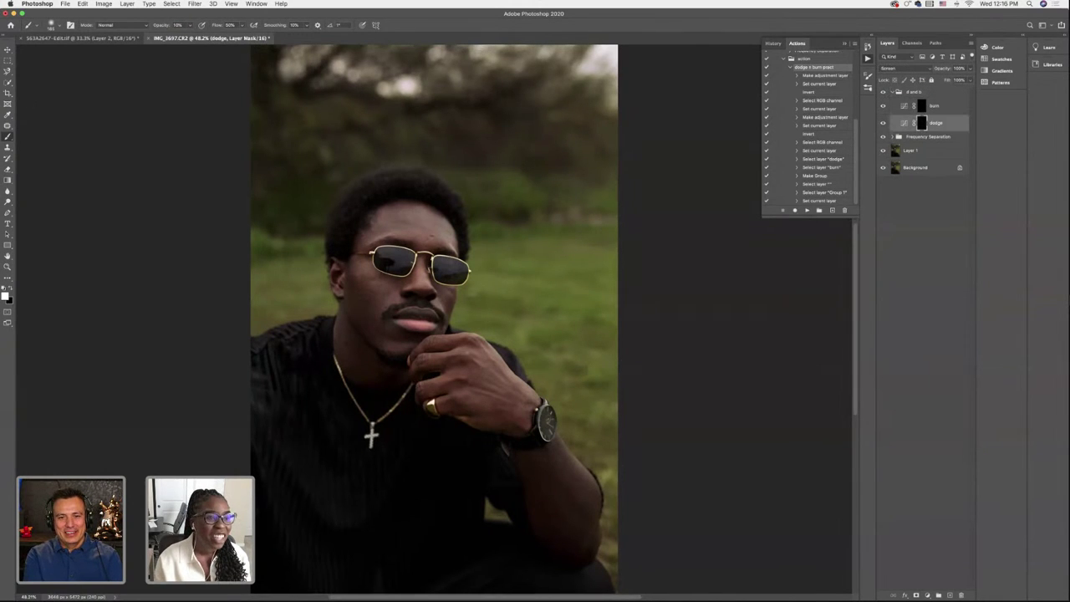
pyautogui.click(62, 26)
pyautogui.moveTo(83, 52); pyautogui.dragTo(84, 53)
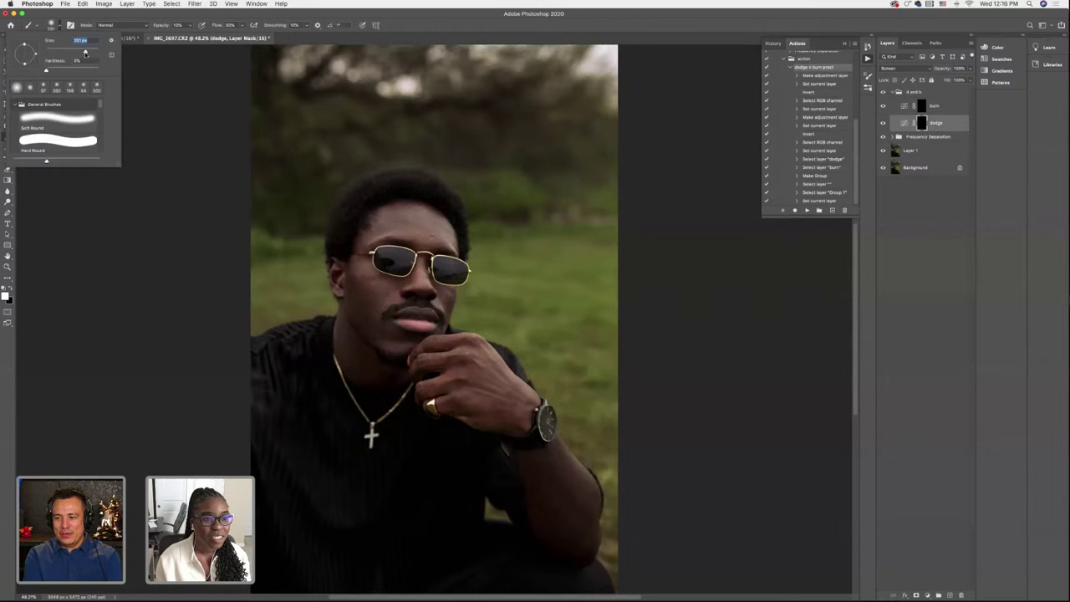
pyautogui.press('Return')
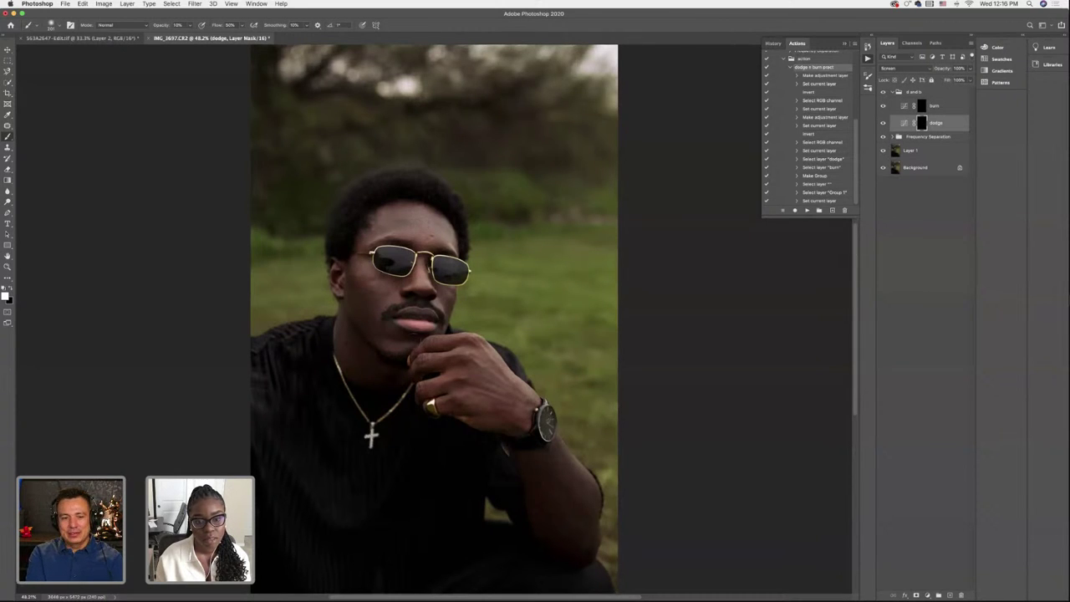
# Expand Frequency Separation, collapse d and b, select Skin copy and zoom in on the face
pyautogui.click(895, 138)
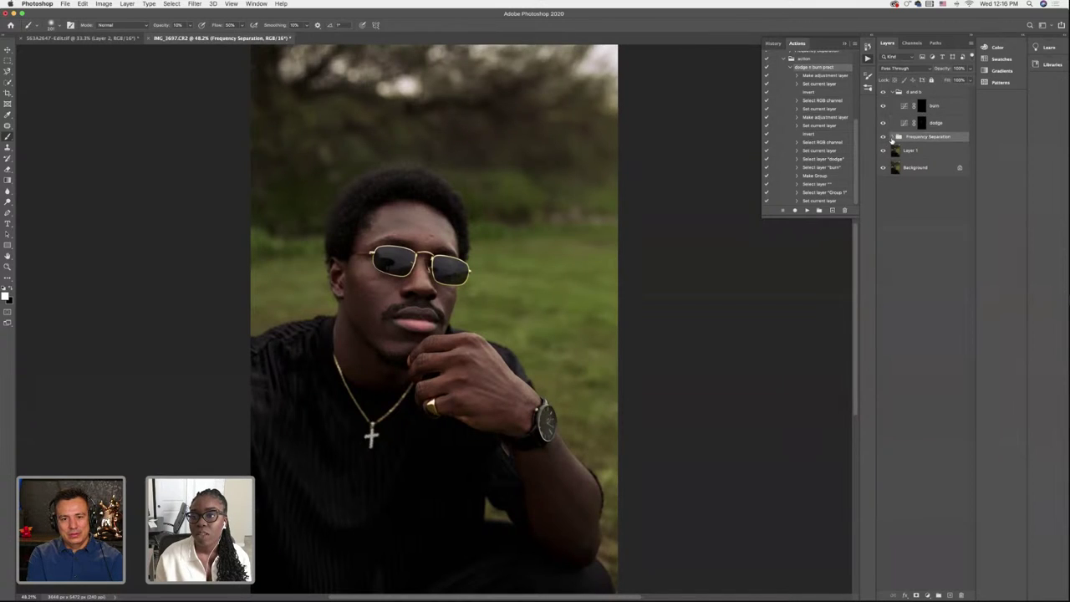
pyautogui.click(898, 137)
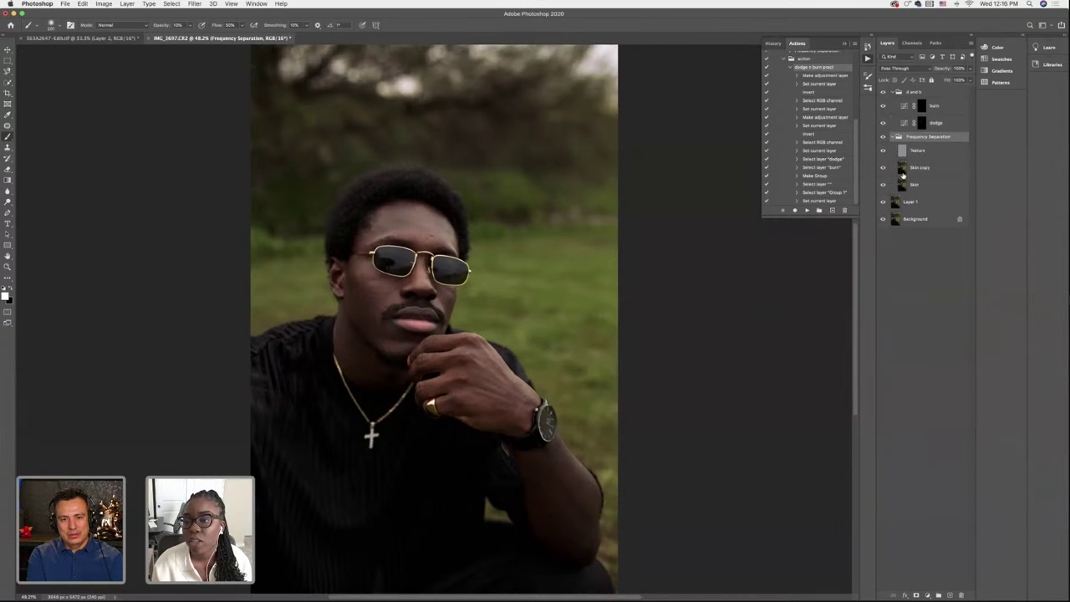
pyautogui.click(903, 170)
pyautogui.click(898, 92)
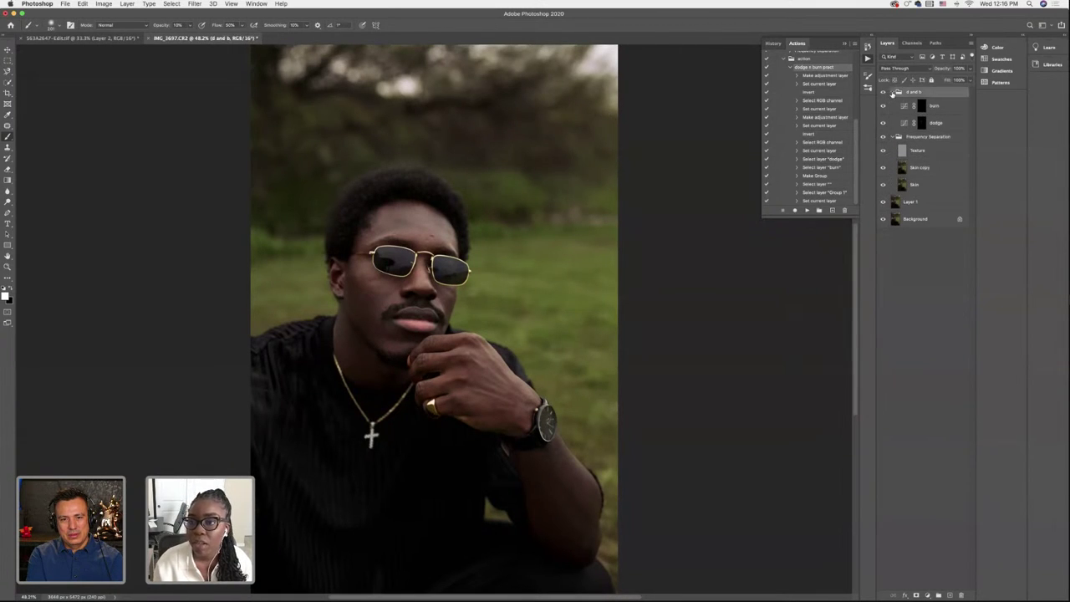
pyautogui.click(891, 92)
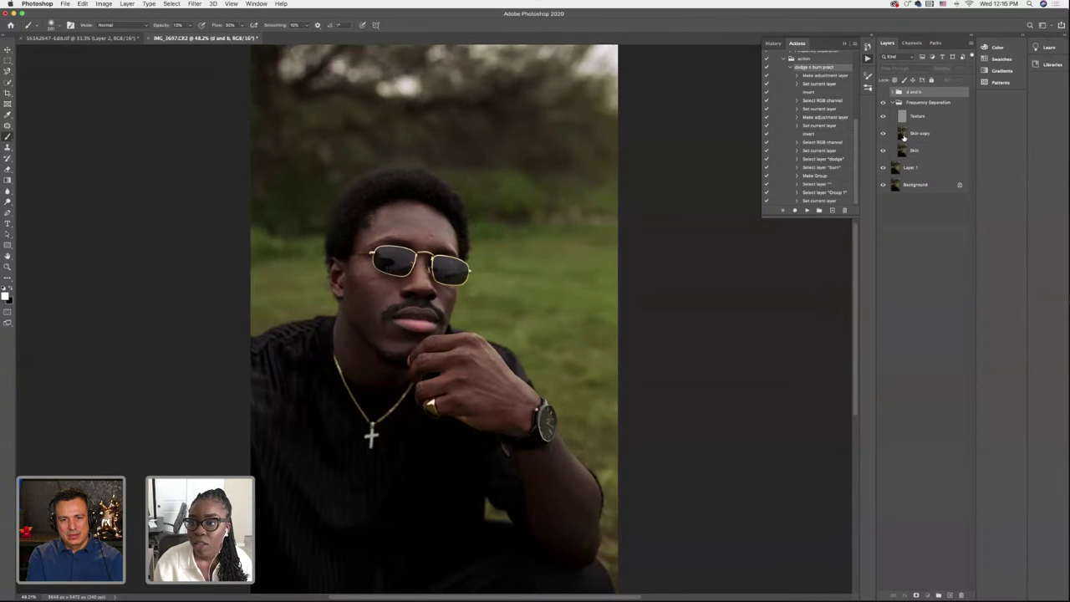
pyautogui.click(904, 136)
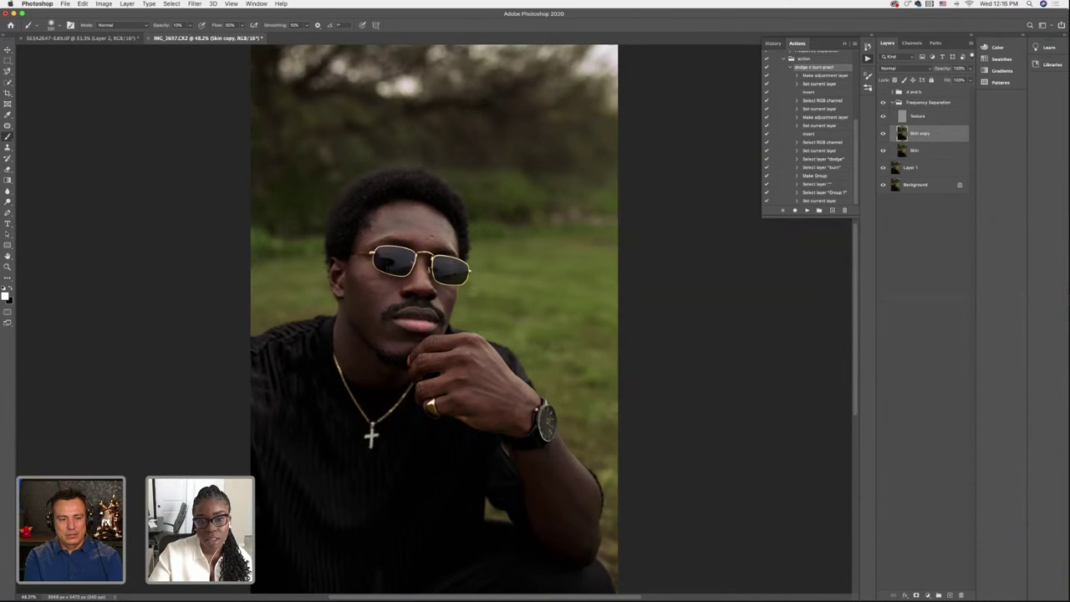
pyautogui.press('super+equal')
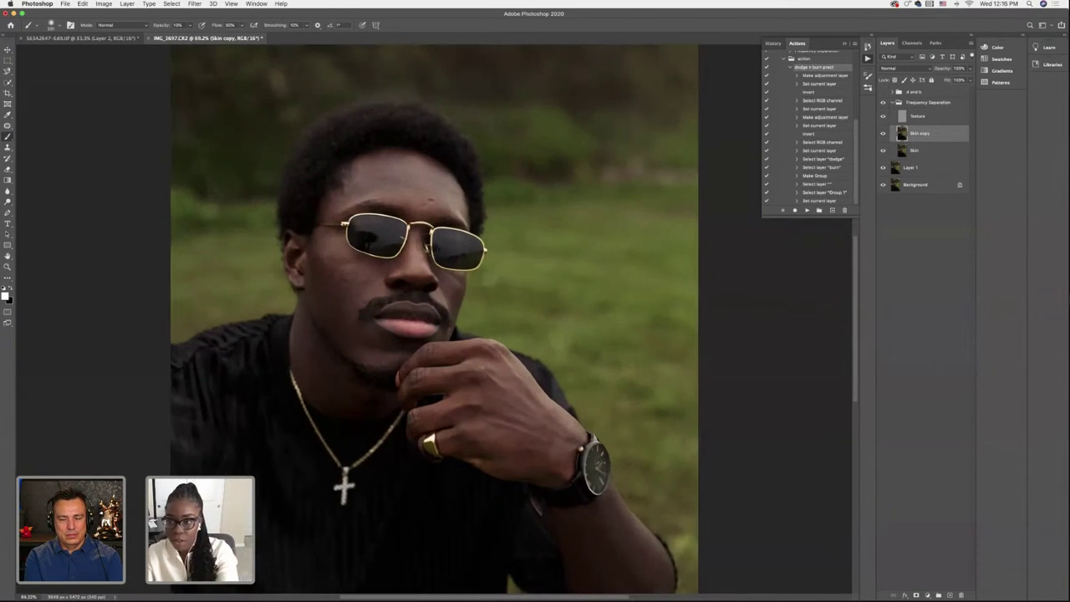
pyautogui.scroll(3, 435, 317)
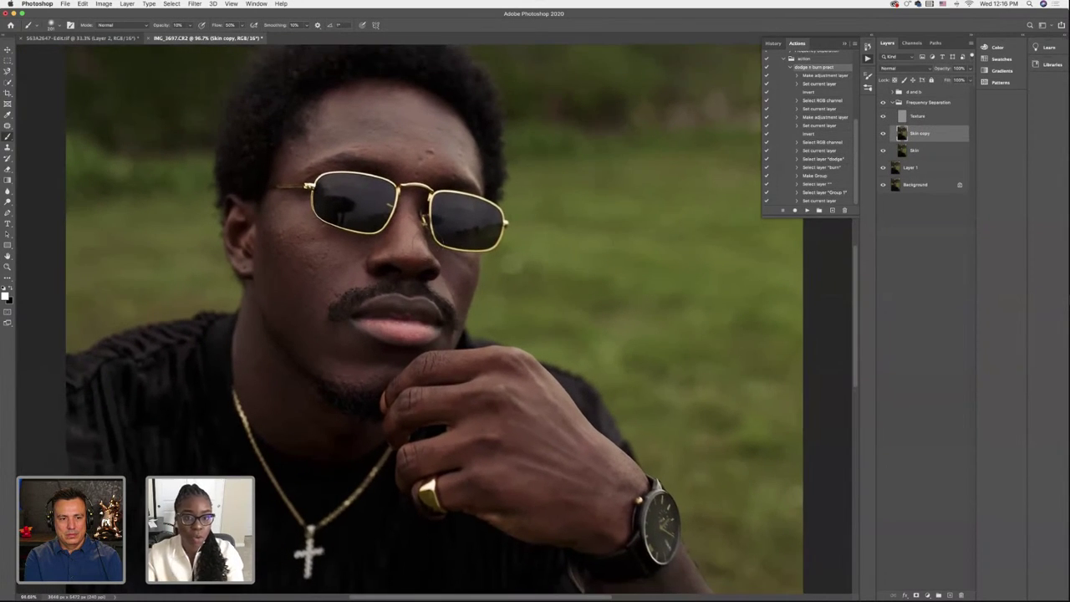
pyautogui.scroll(3, 434, 318)
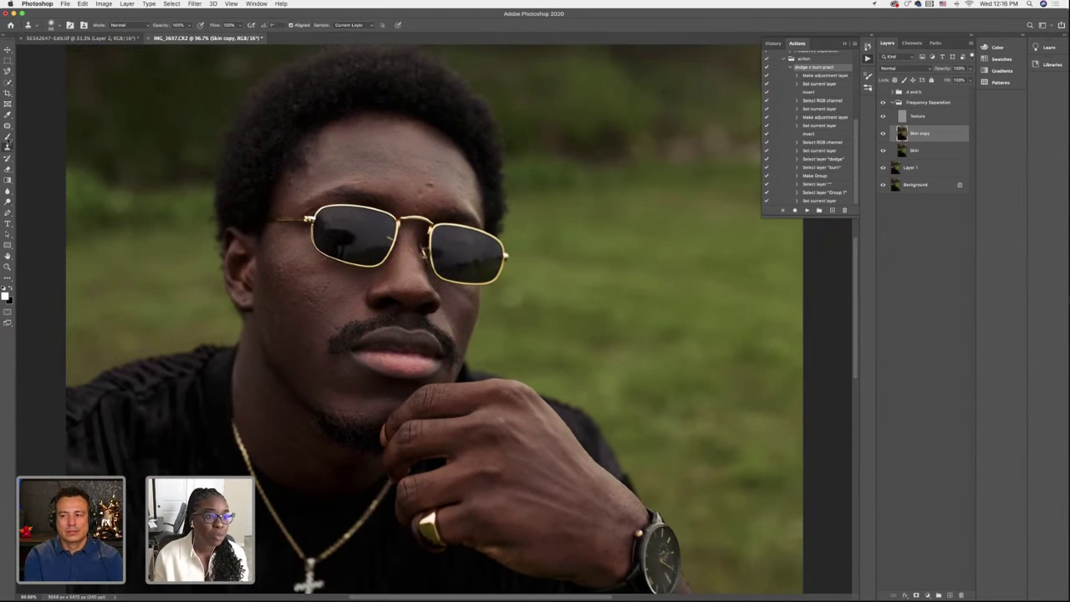
# Switch to the Mixer Brush and set its size to about 111 px
pyautogui.moveTo(7, 136); pyautogui.dragTo(57, 161)
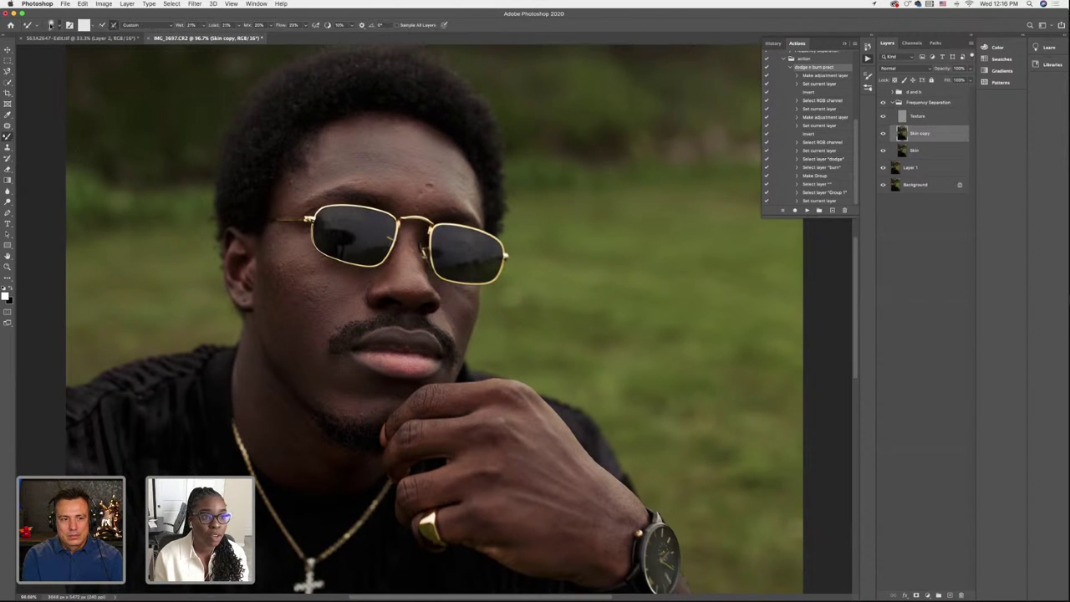
pyautogui.click(54, 26)
pyautogui.hscroll(3, 410, 318)
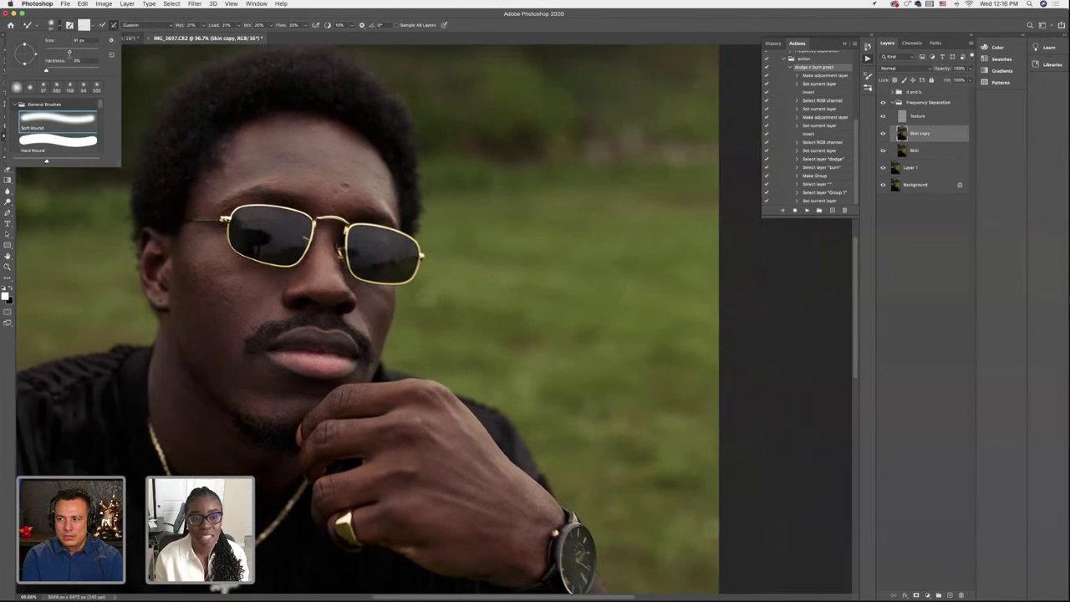
pyautogui.hscroll(-2, 283, 123)
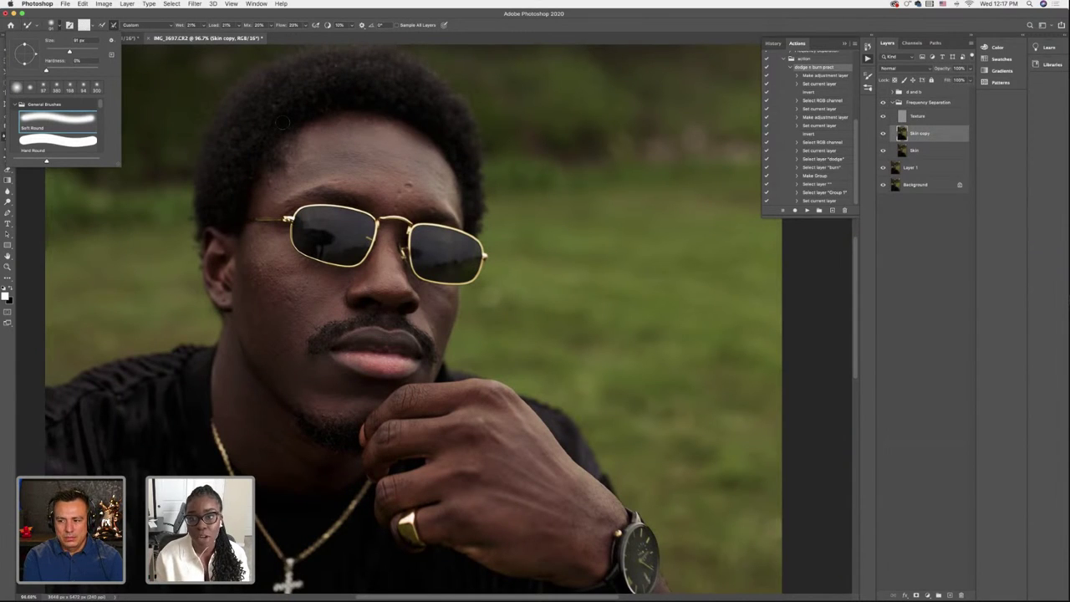
pyautogui.scroll(2, 277, 124)
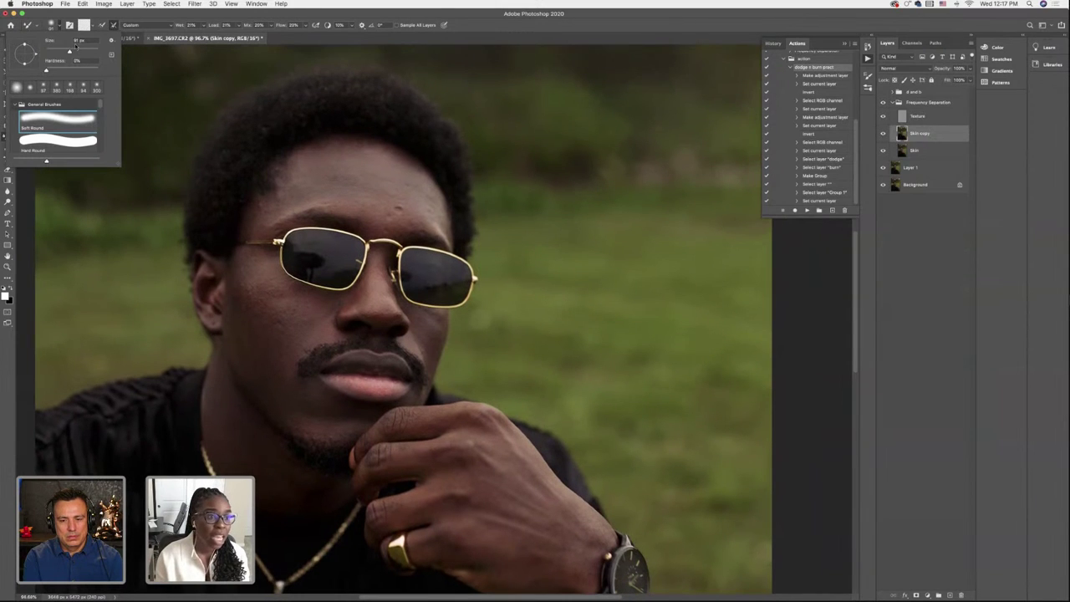
pyautogui.moveTo(72, 50); pyautogui.dragTo(78, 52)
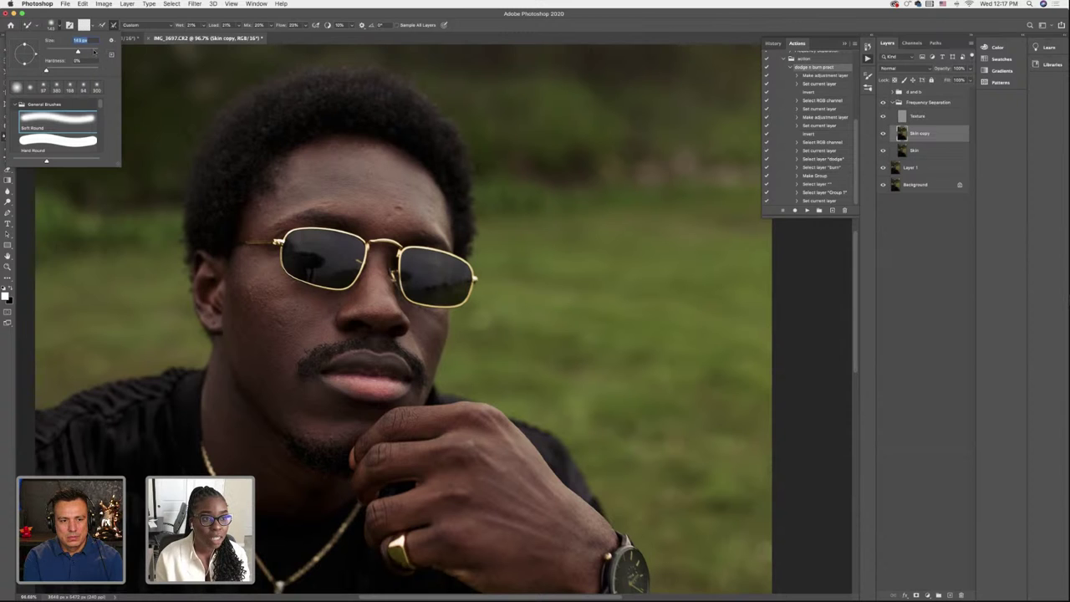
pyautogui.moveTo(77, 52); pyautogui.dragTo(73, 53)
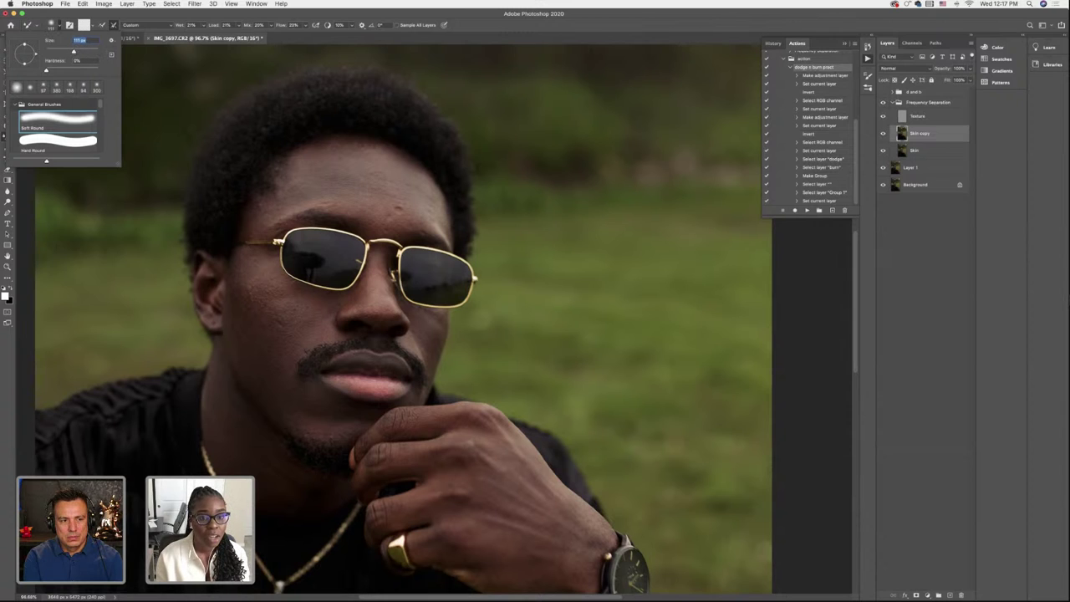
pyautogui.press('Return')
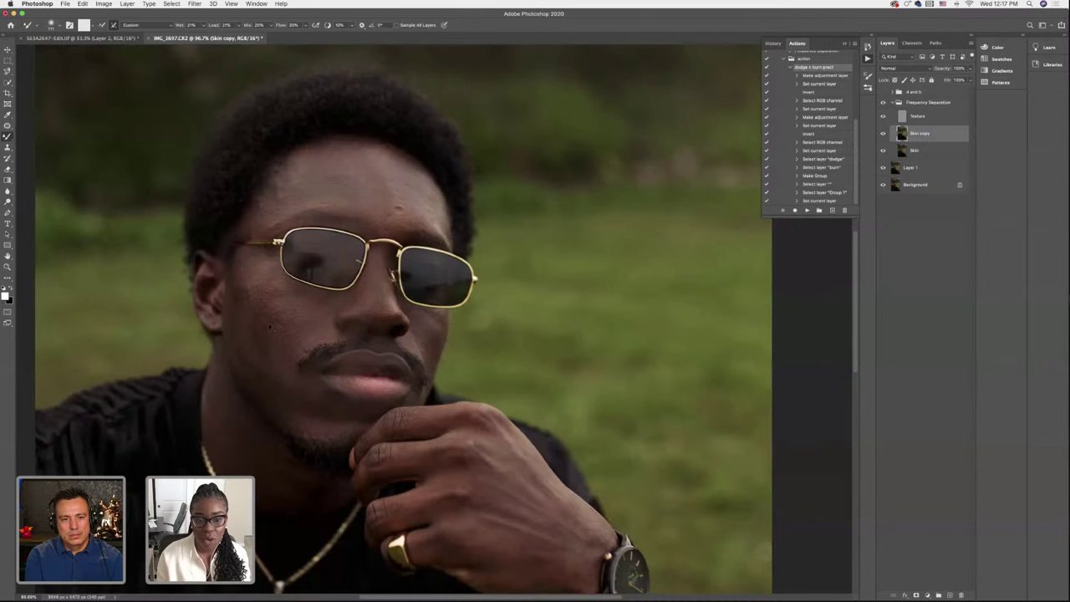
# Brush a short blending stroke over the left side of the forehead
pyautogui.scroll(1, 403, 322)
pyautogui.scroll(-1, 399, 320)
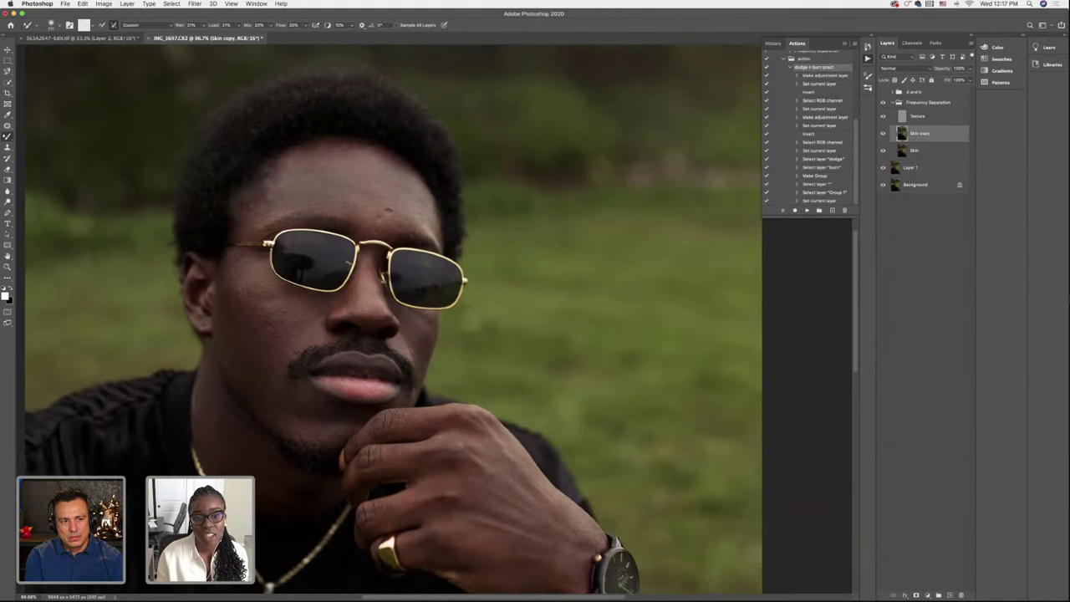
pyautogui.moveTo(236, 197); pyautogui.dragTo(263, 207)
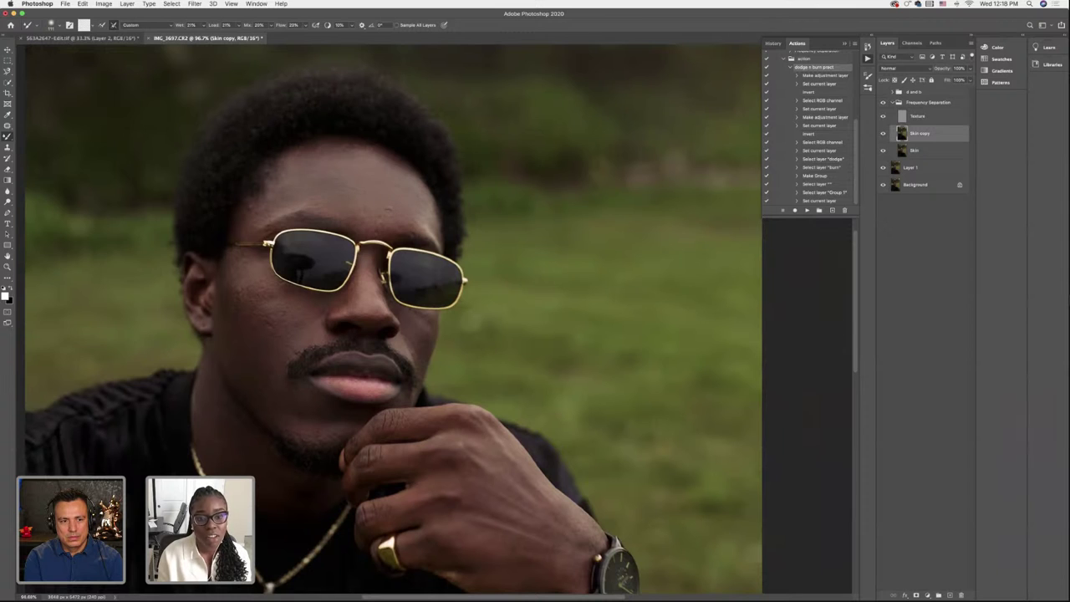
pyautogui.click(884, 134)
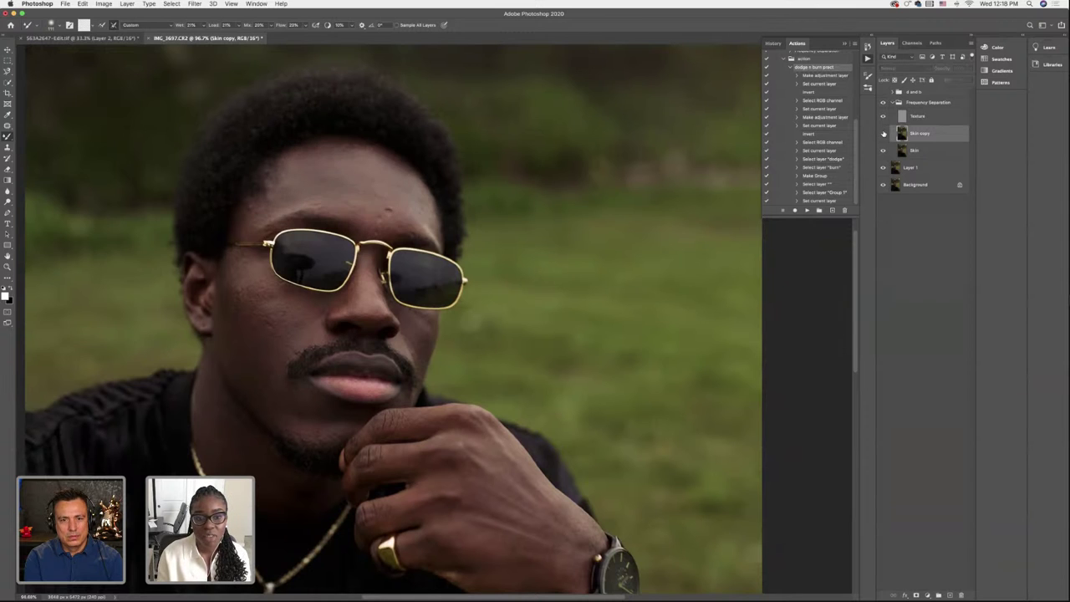
pyautogui.click(884, 134)
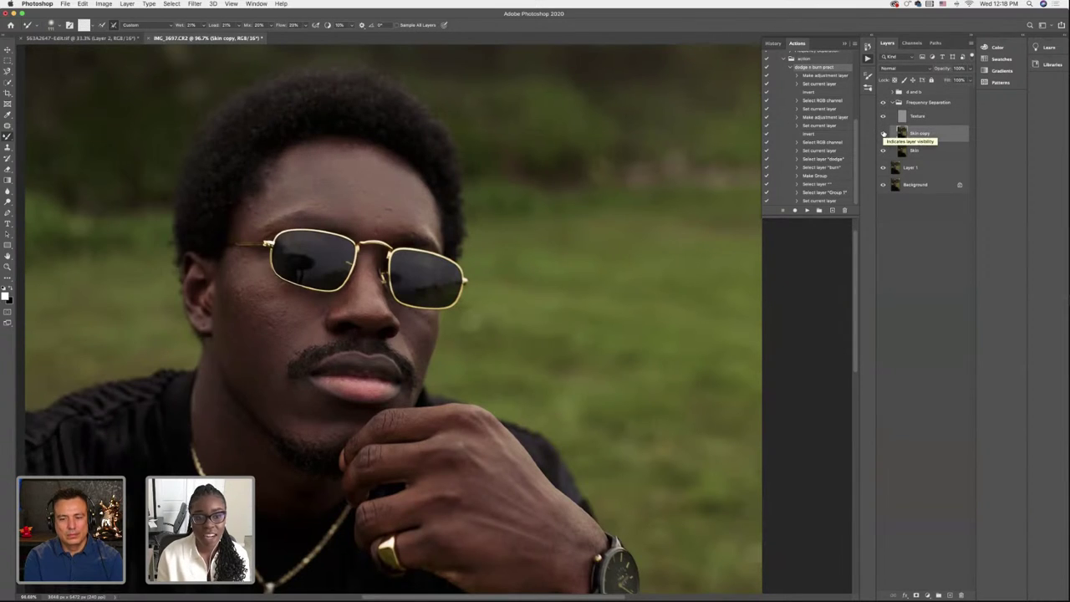
pyautogui.hotkey('ctrl', 'z')
pyautogui.hotkey('ctrl', 'z')
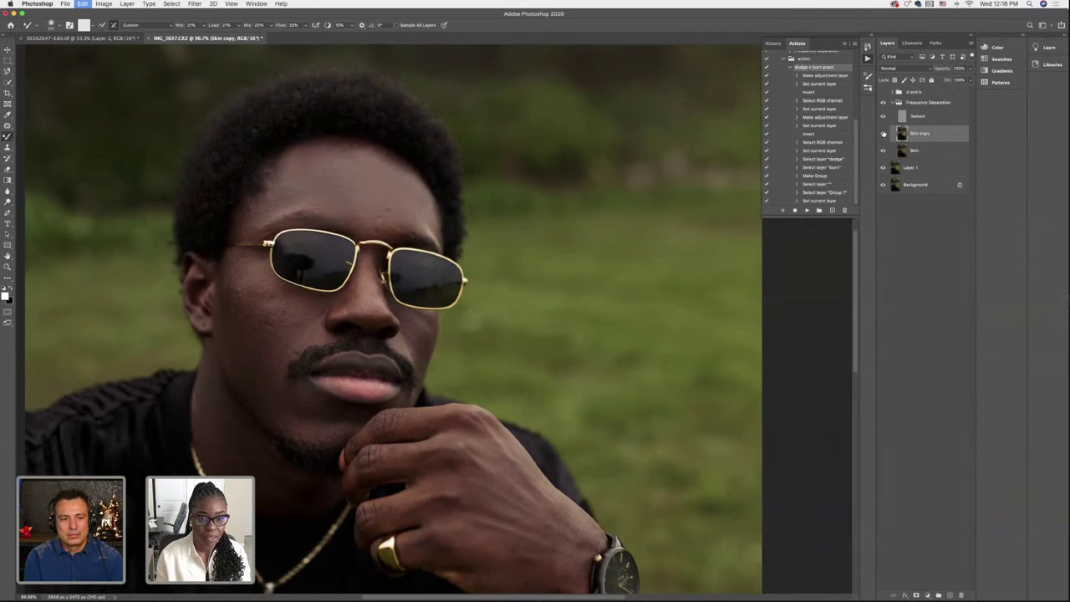
# Toggle the forehead stroke to compare, collapse Frequency Separation and expand d and b to show burn and dodge
pyautogui.hotkey('ctrl', 'shift', 'z')
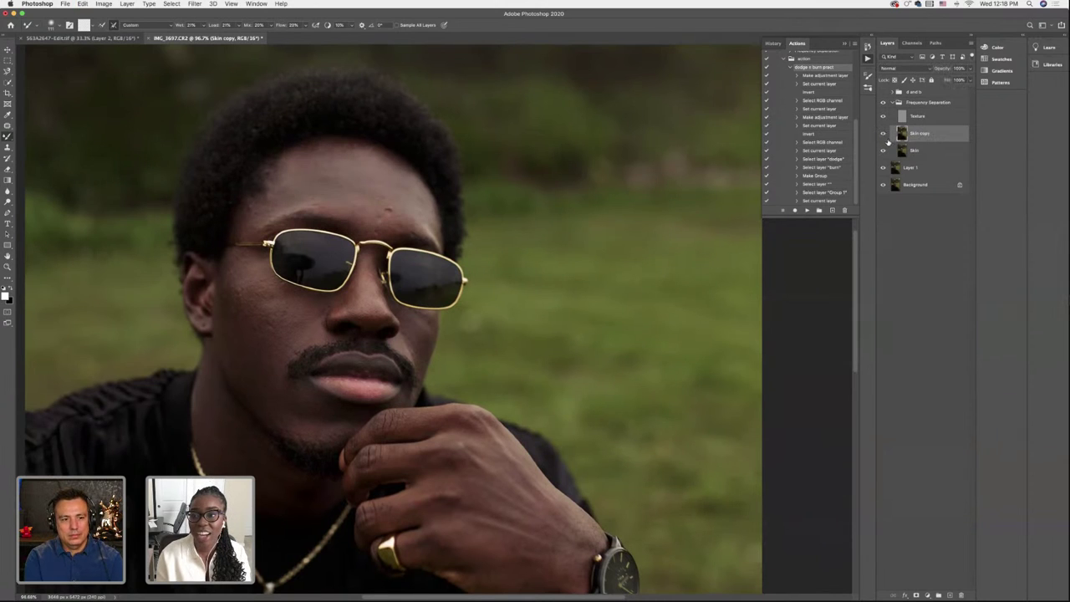
pyautogui.click(893, 103)
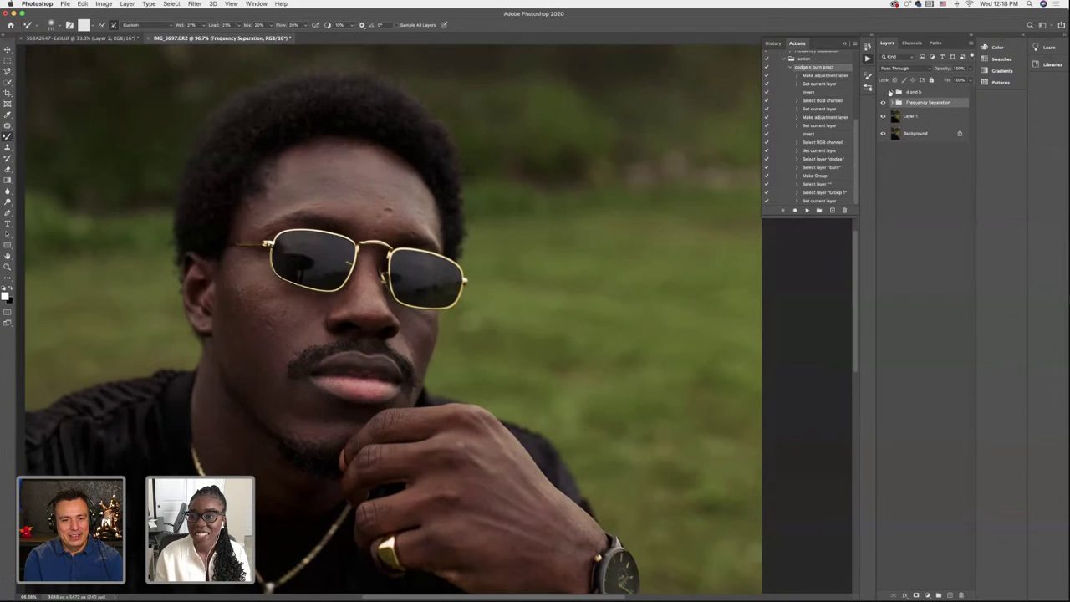
pyautogui.click(900, 92)
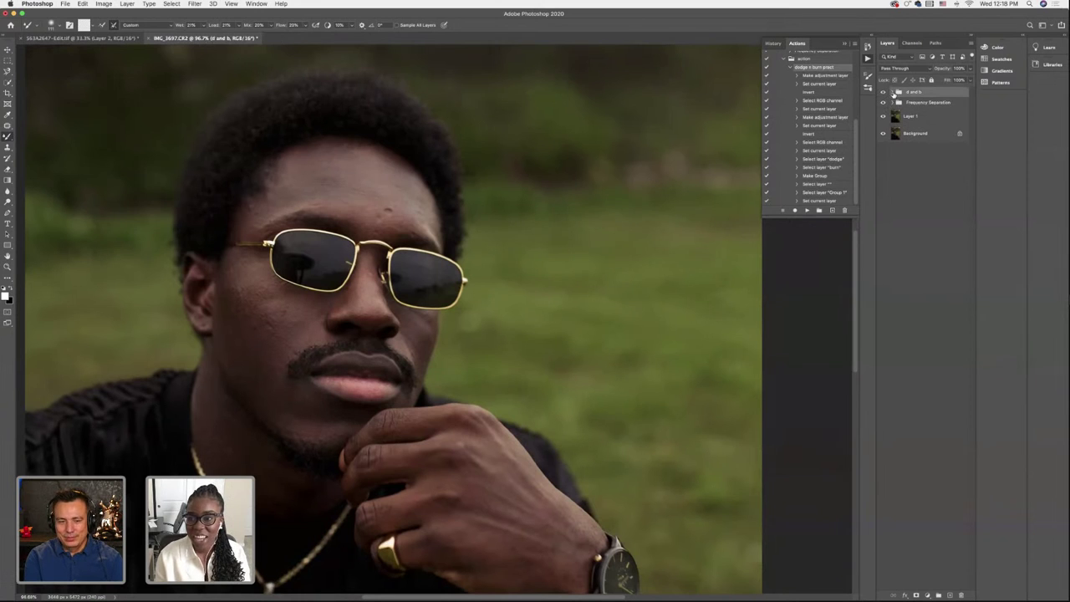
pyautogui.click(894, 92)
pyautogui.scroll(-3, 309, 219)
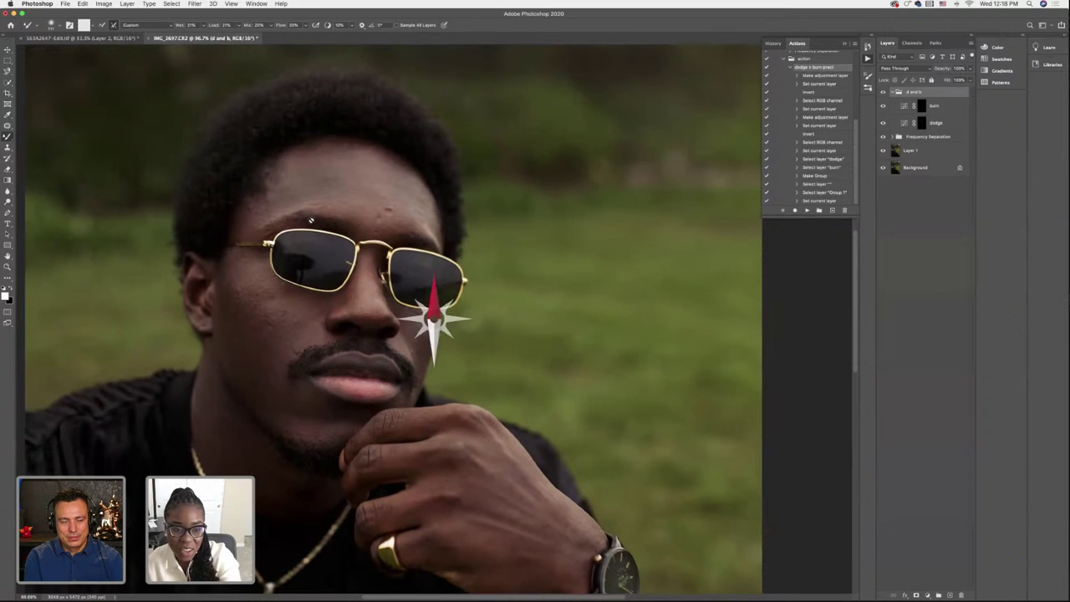
pyautogui.scroll(-2, 311, 220)
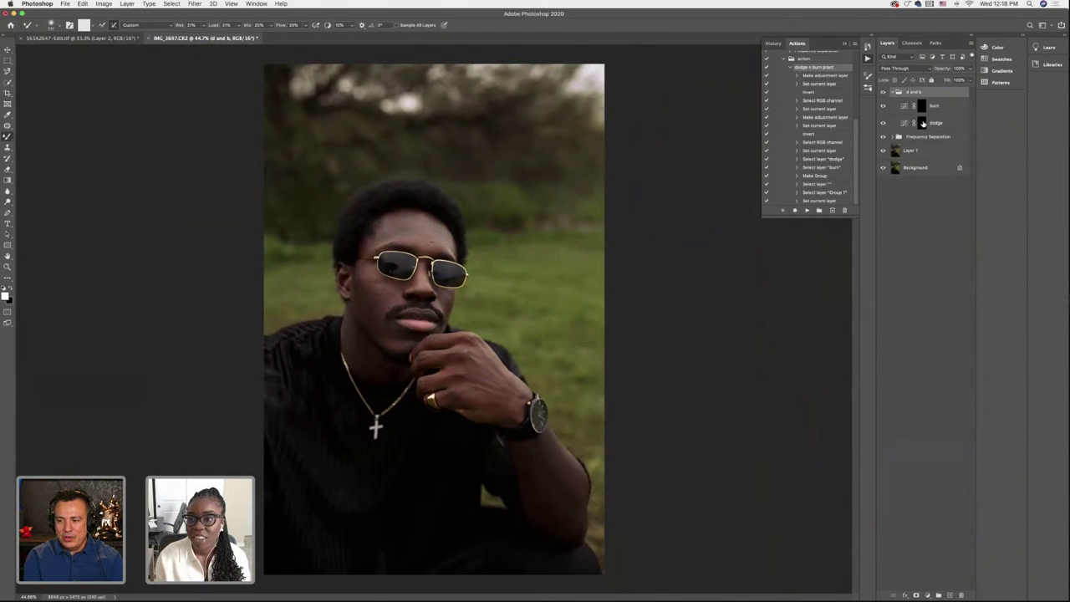
# On the dodge mask, switch to the regular Brush and resize it to about 412 px
pyautogui.click(923, 124)
pyautogui.rightClick(12, 136)
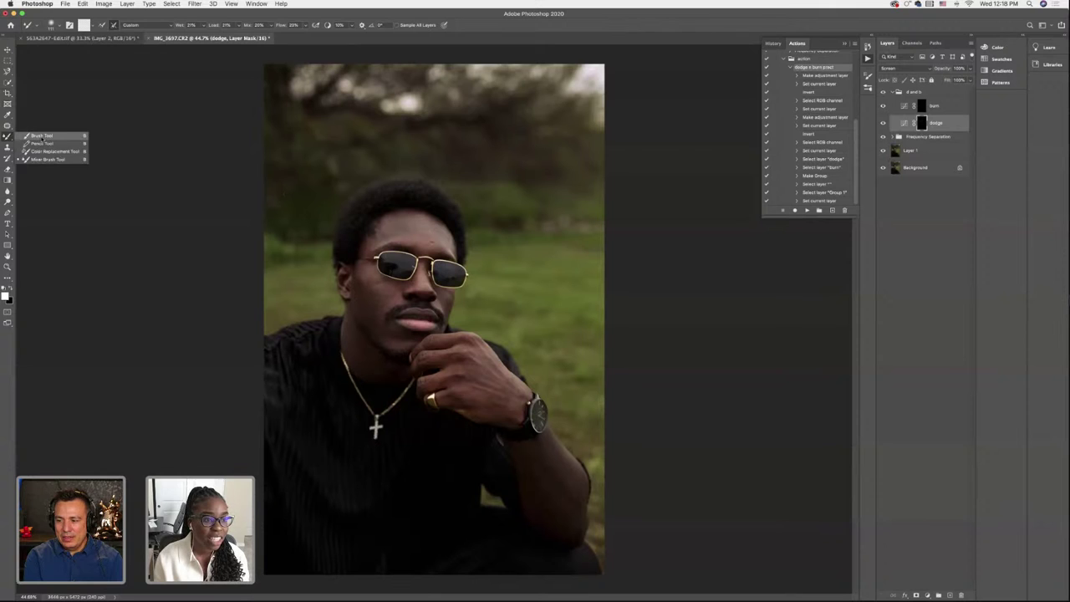
pyautogui.click(38, 135)
pyautogui.click(57, 25)
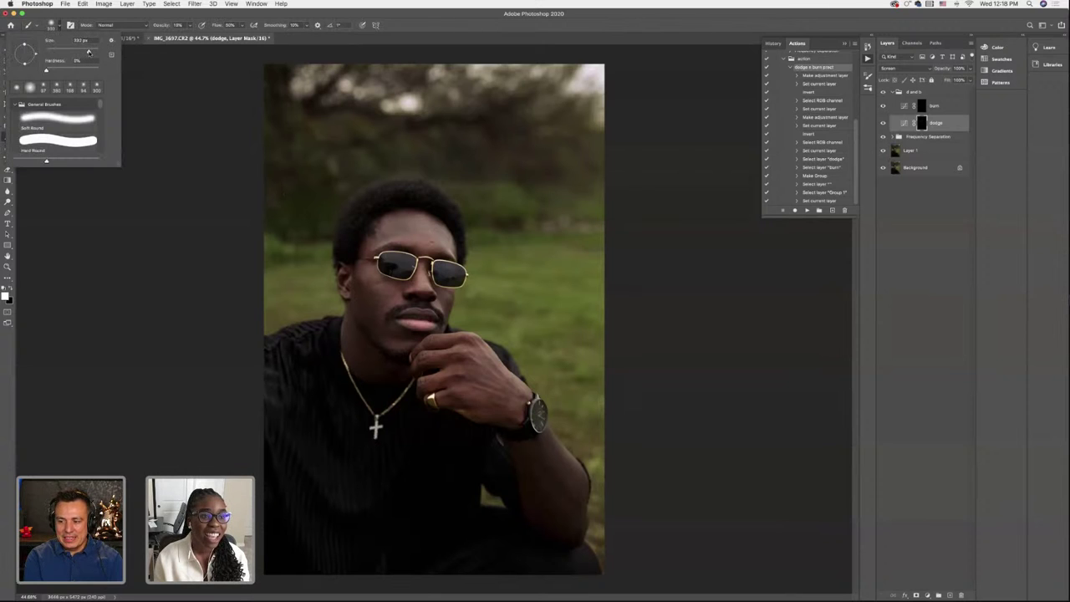
pyautogui.moveTo(87, 51); pyautogui.dragTo(89, 52)
pyautogui.press('Return')
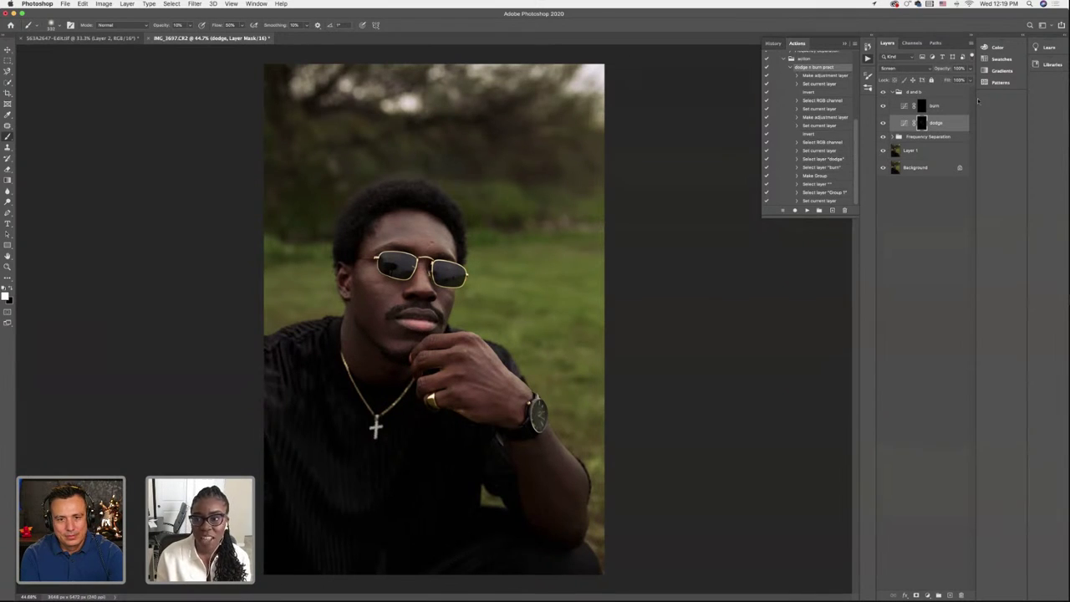
# Target the burn layer's mask at the same brush size, then collapse the d and b group
pyautogui.click(917, 110)
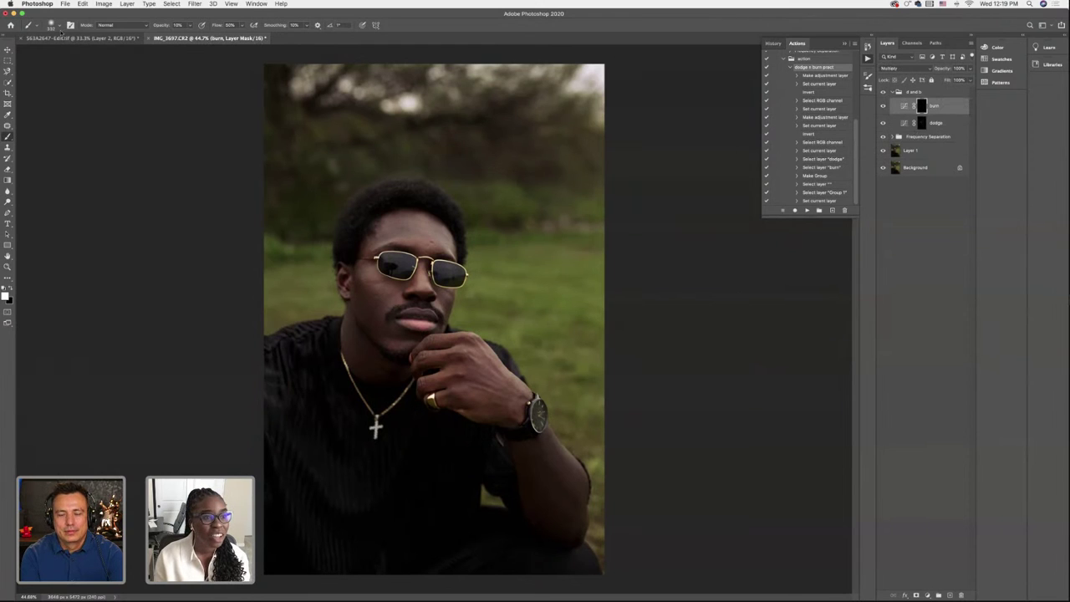
pyautogui.click(56, 24)
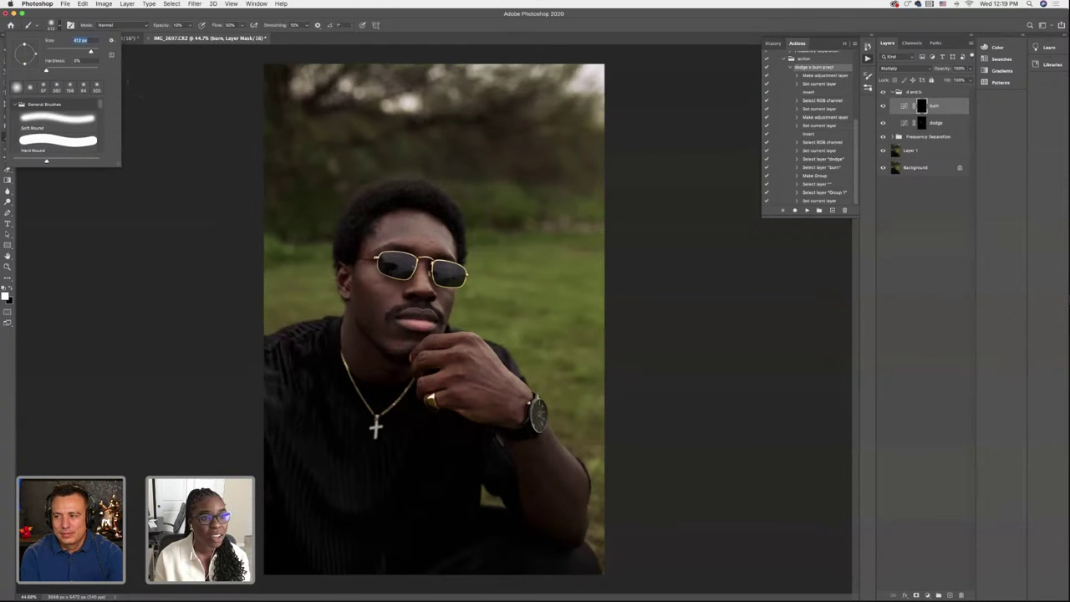
pyautogui.press('Return')
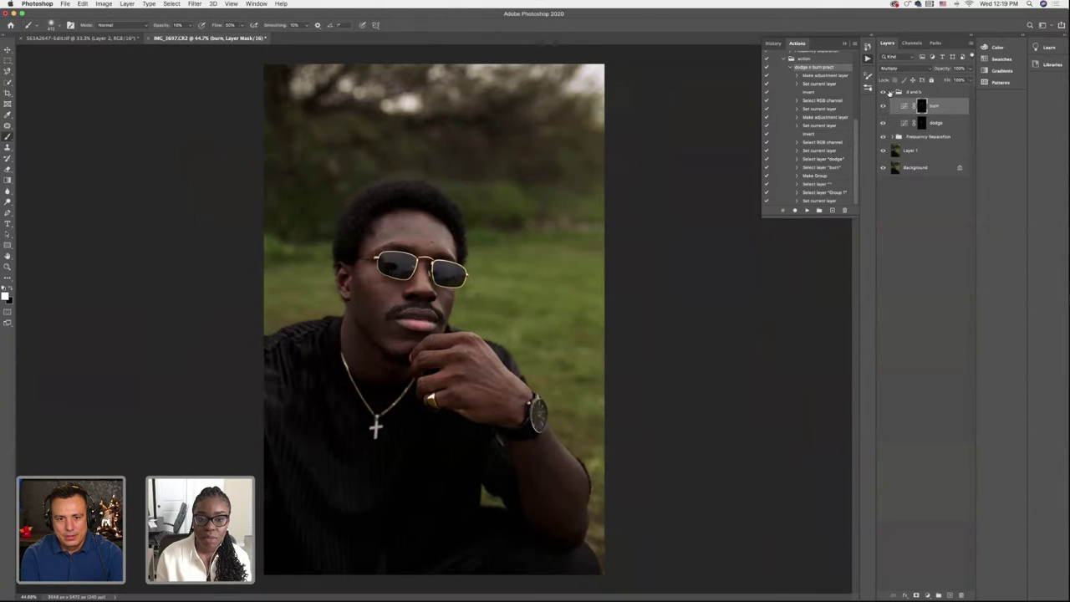
pyautogui.click(890, 93)
pyautogui.click(893, 92)
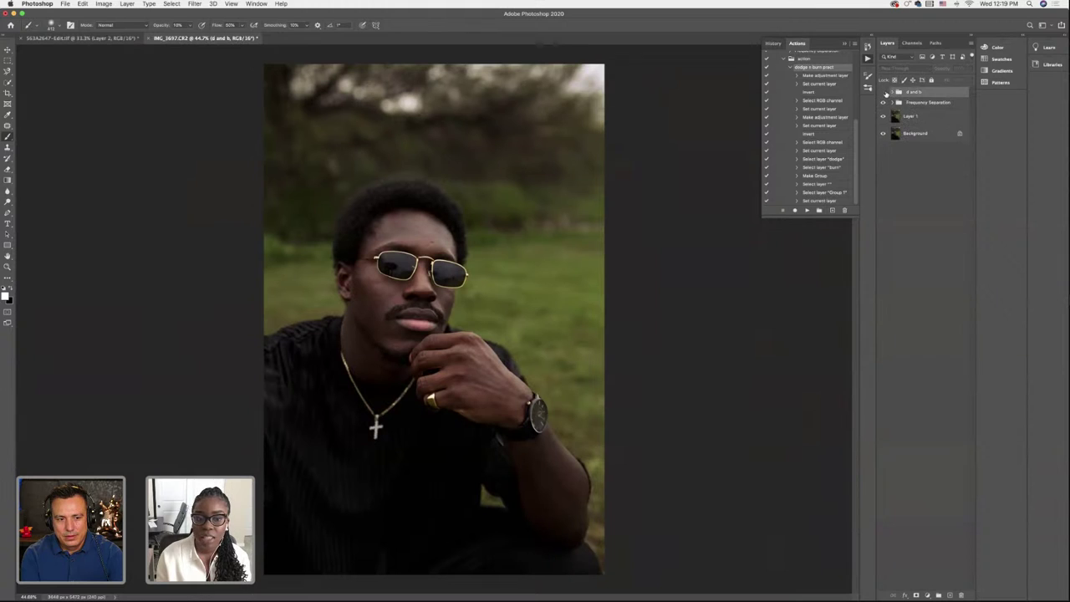
# Add Selective Color 1 adjusting Greens with Cyan −100% and Magenta +30%
pyautogui.click(928, 595)
pyautogui.click(935, 577)
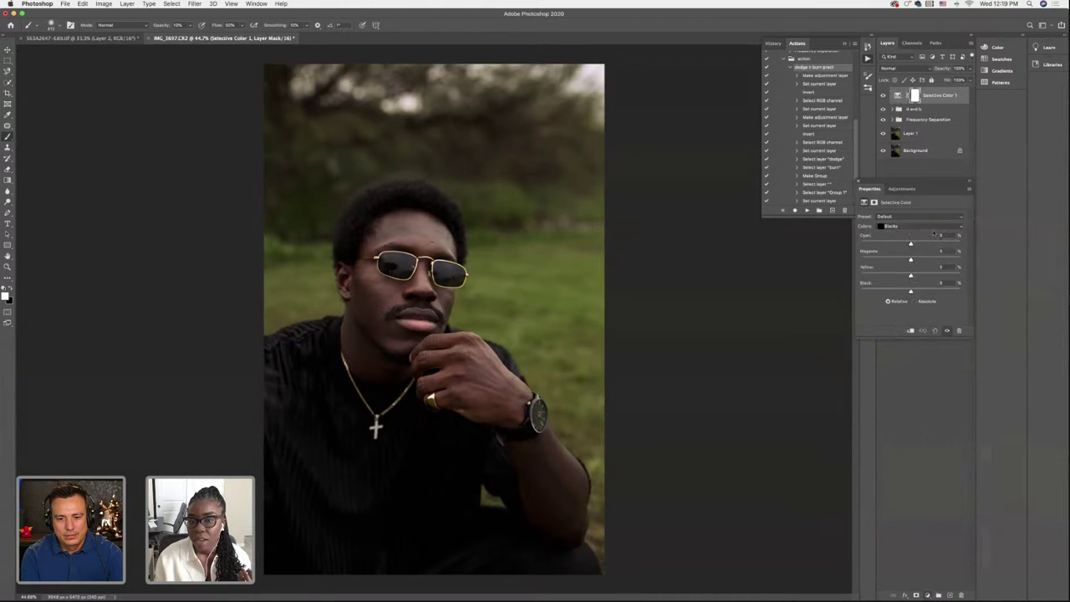
pyautogui.click(911, 225)
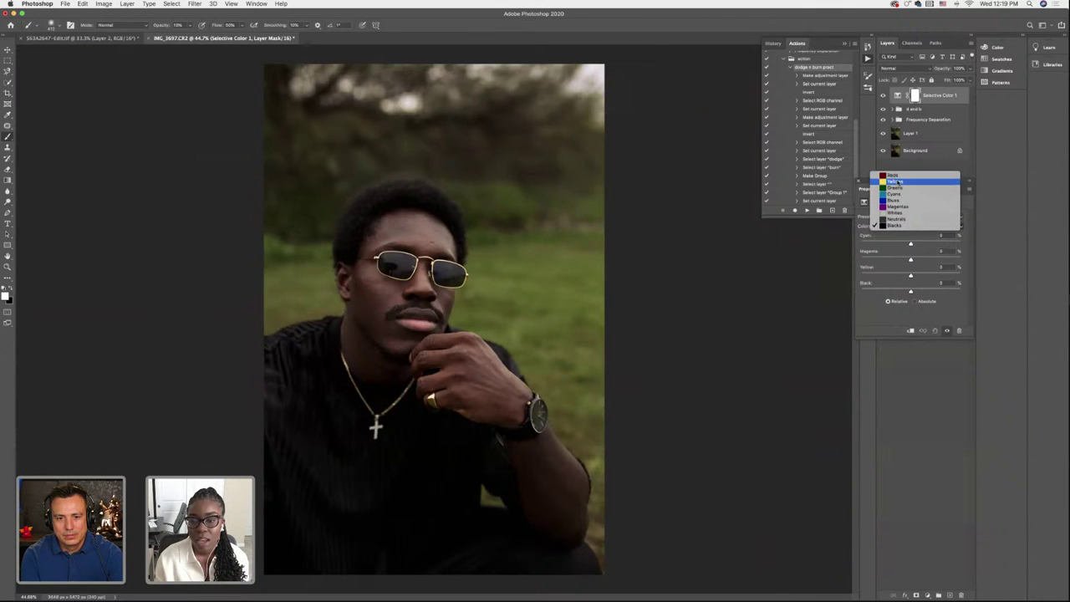
pyautogui.click(895, 187)
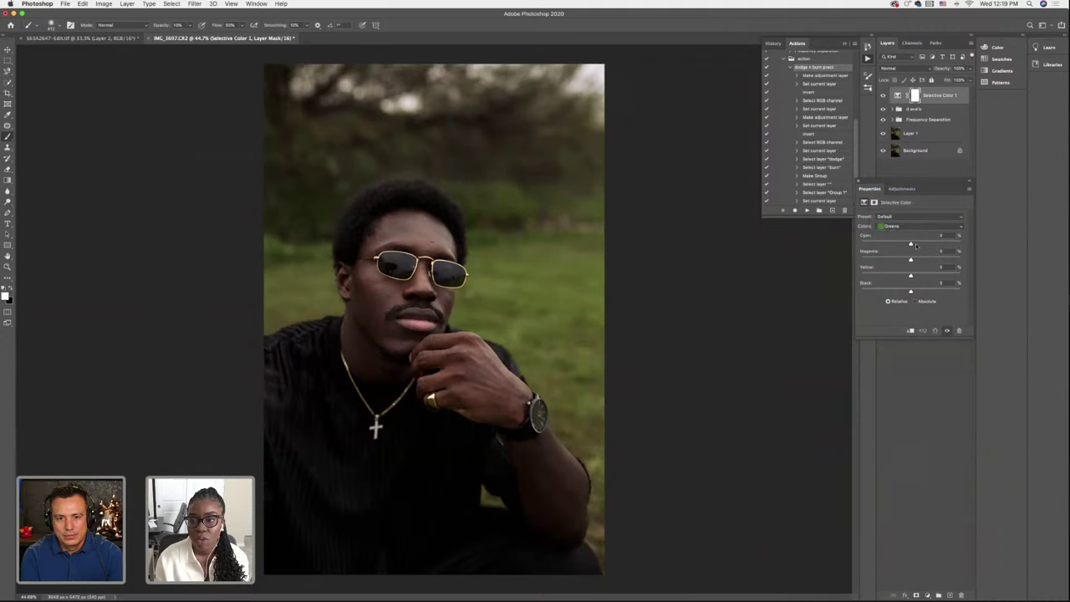
pyautogui.moveTo(890, 243); pyautogui.dragTo(803, 255)
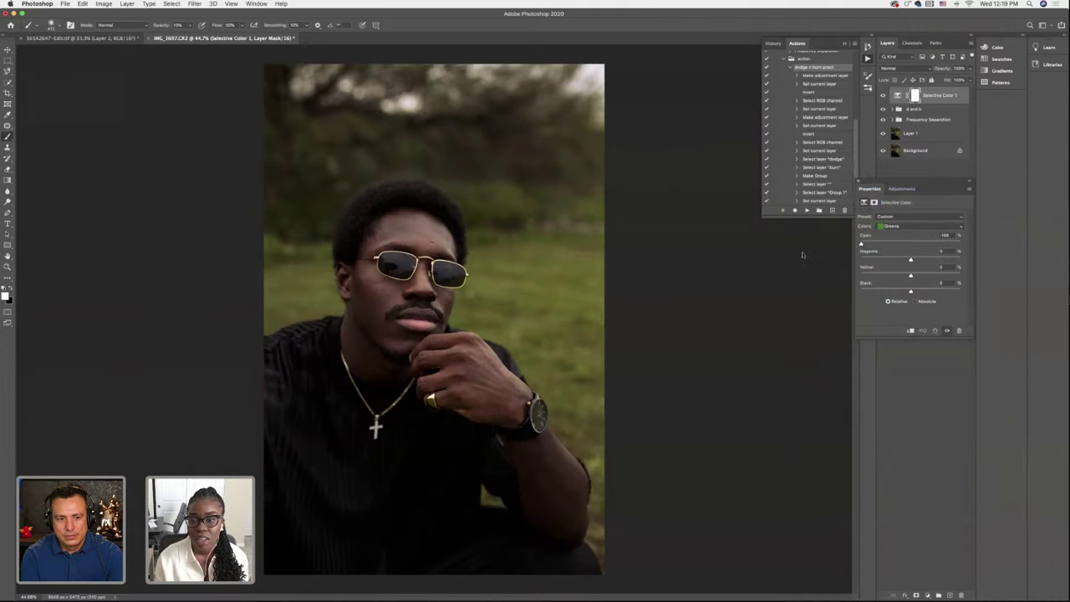
pyautogui.moveTo(911, 260); pyautogui.dragTo(928, 262)
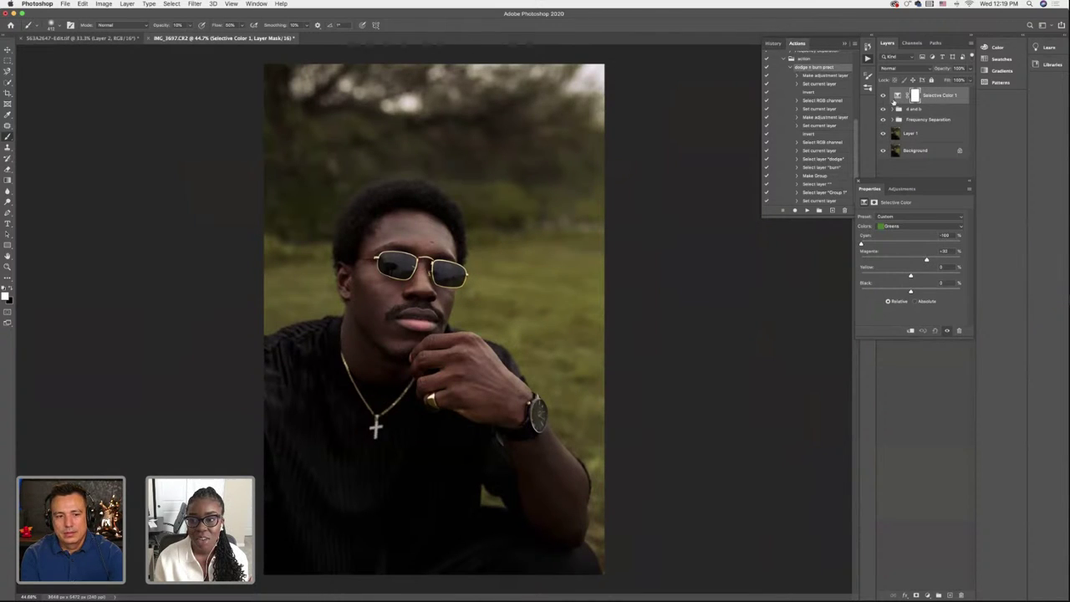
# Compare Selective Color 1 on and off, then set the Greens Yellow to +40%
pyautogui.click(883, 96)
pyautogui.click(883, 97)
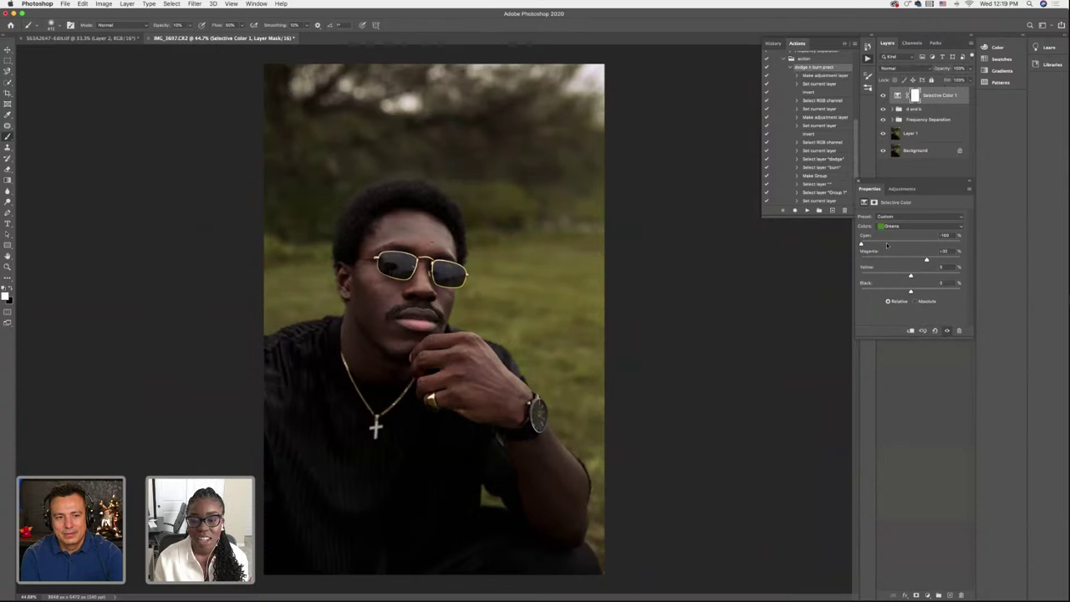
pyautogui.moveTo(910, 276)
pyautogui.mouseDown()
pyautogui.moveTo(929, 276)
pyautogui.moveTo(891, 277)
pyautogui.mouseUp()
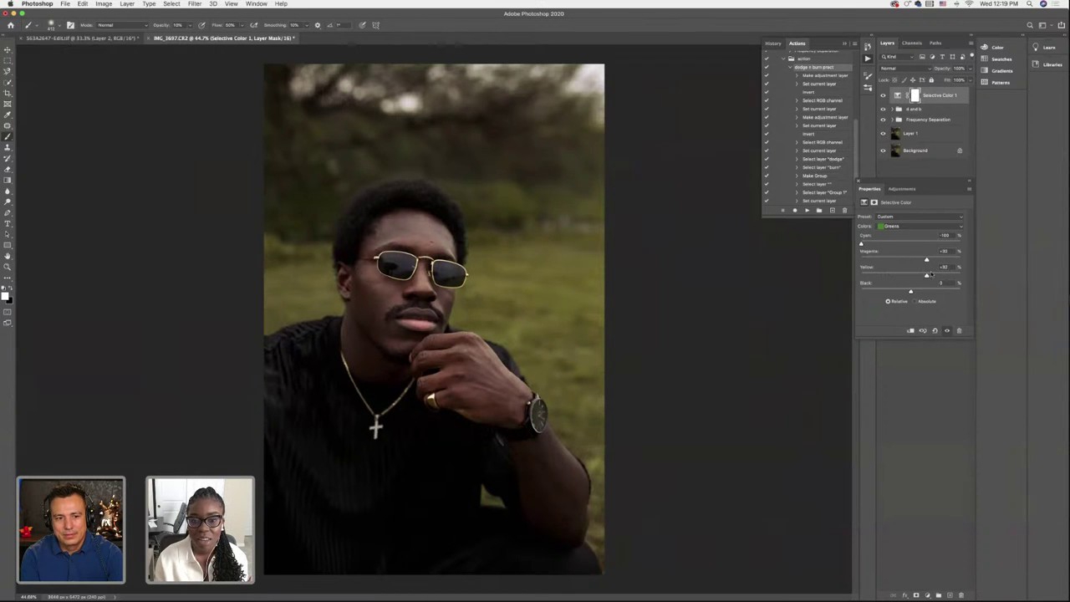
pyautogui.click(928, 594)
# Add Selective Color 2 on Yellows with Cyan −32%, Magenta +8% and slightly less Yellow
pyautogui.click(948, 579)
pyautogui.click(894, 225)
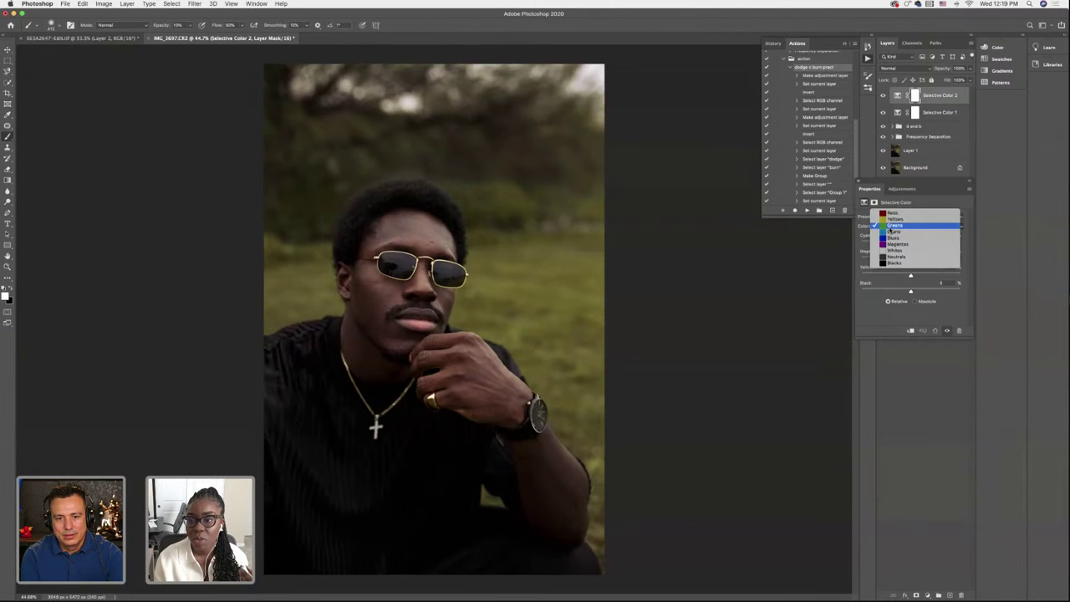
pyautogui.click(893, 220)
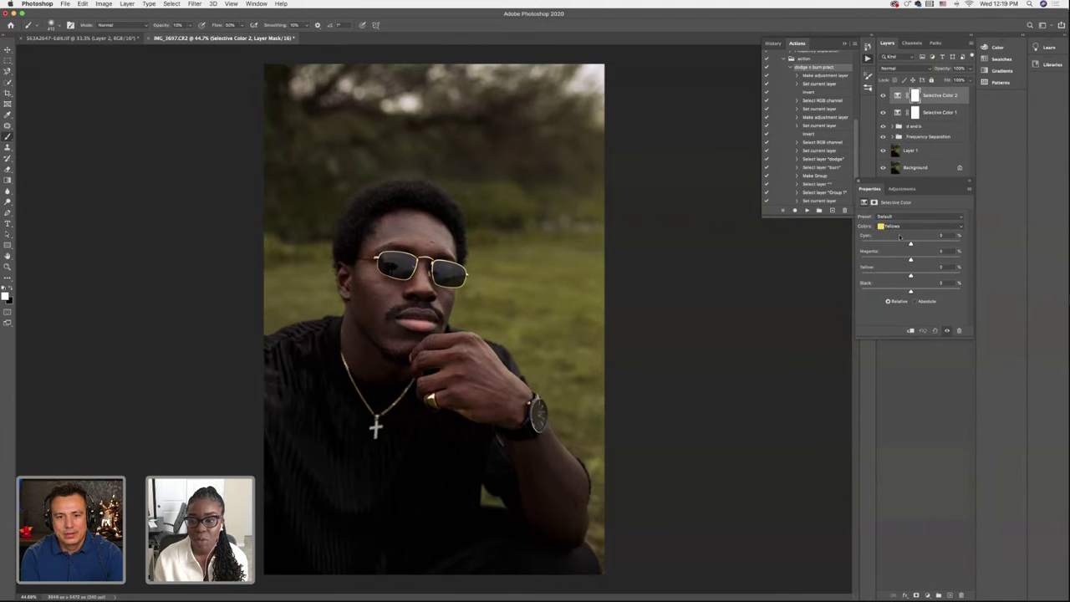
pyautogui.moveTo(910, 243); pyautogui.dragTo(907, 276)
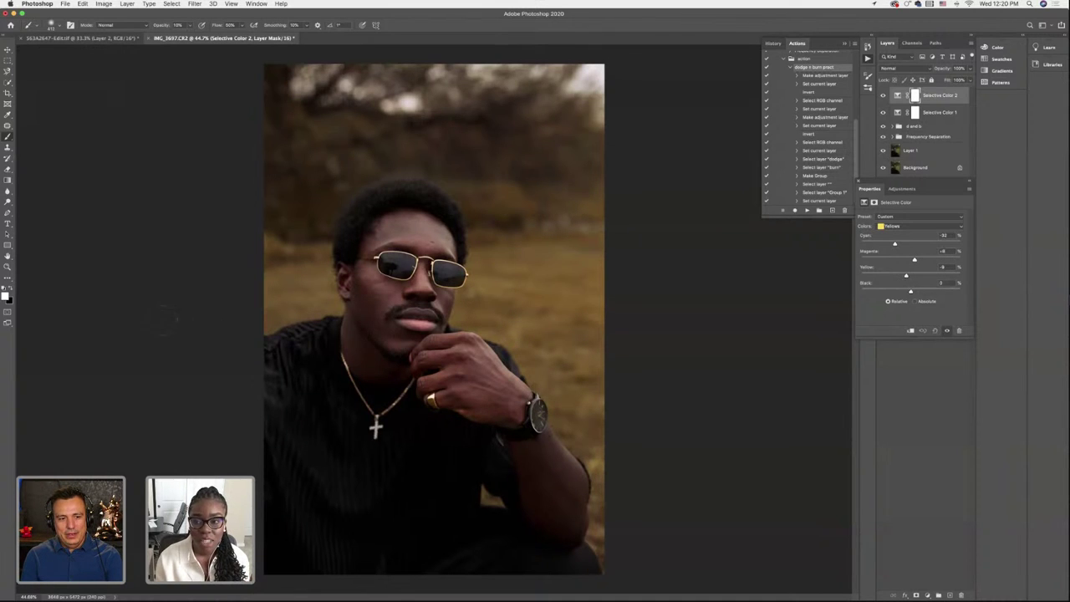
# Erase Selective Color 2's mask over the man with a 236 px Eraser, undoing one stroke
pyautogui.press('e')
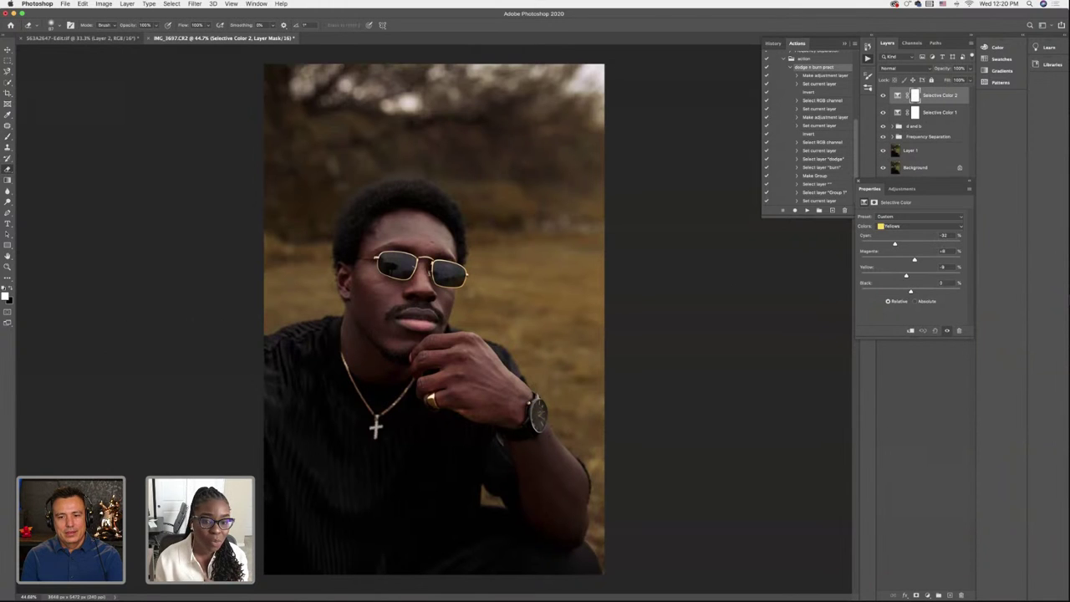
pyautogui.click(51, 26)
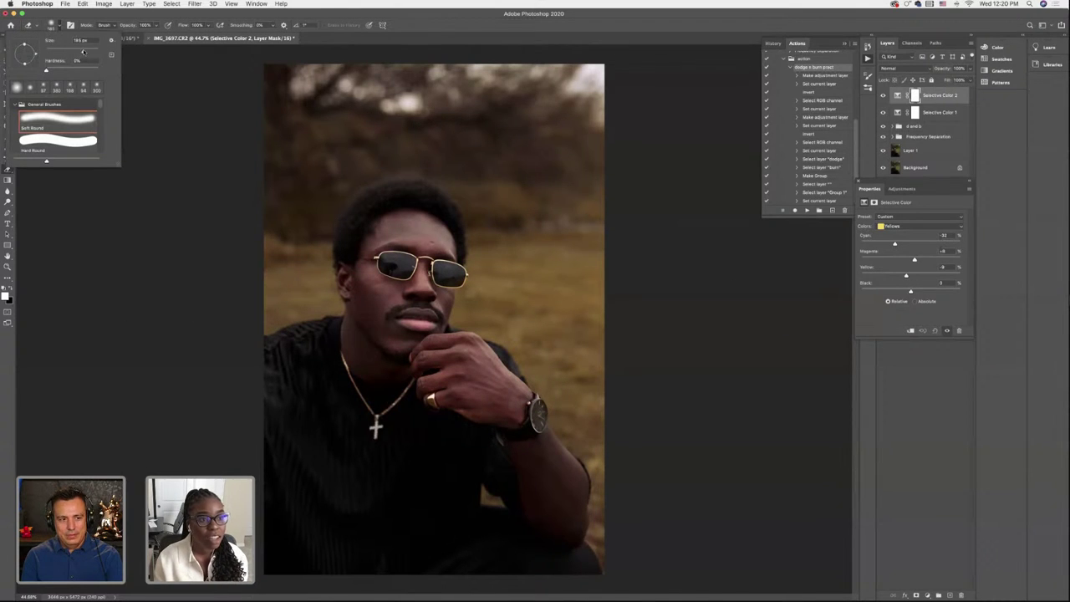
pyautogui.moveTo(83, 51); pyautogui.dragTo(92, 52)
pyautogui.press('Return')
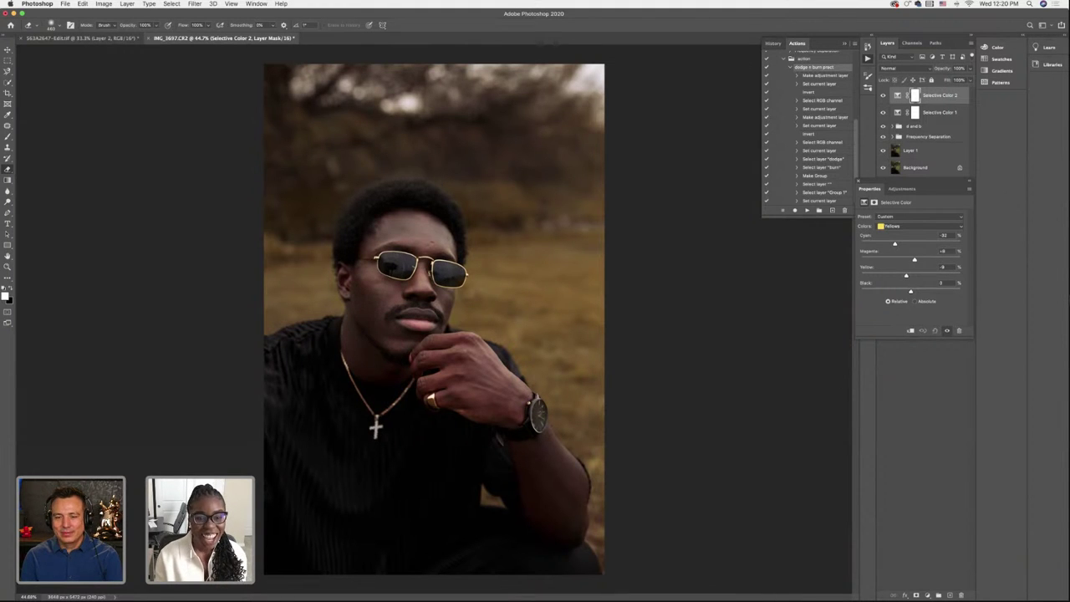
pyautogui.press('super+z')
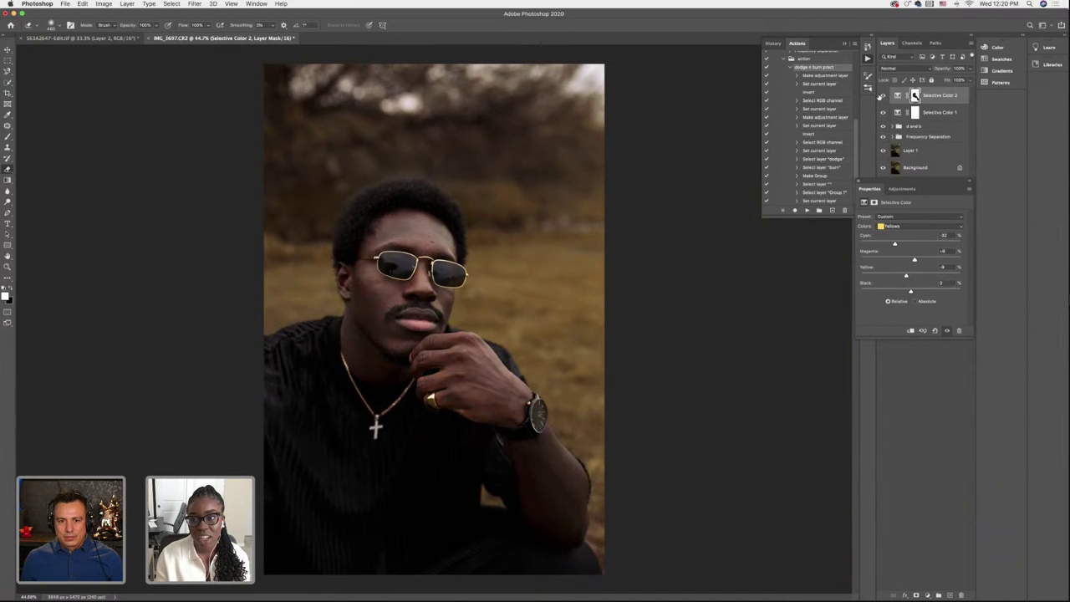
# Compare Selective Color 2 on and off, then close the Properties panel and start a new adjustment layer
pyautogui.click(882, 95)
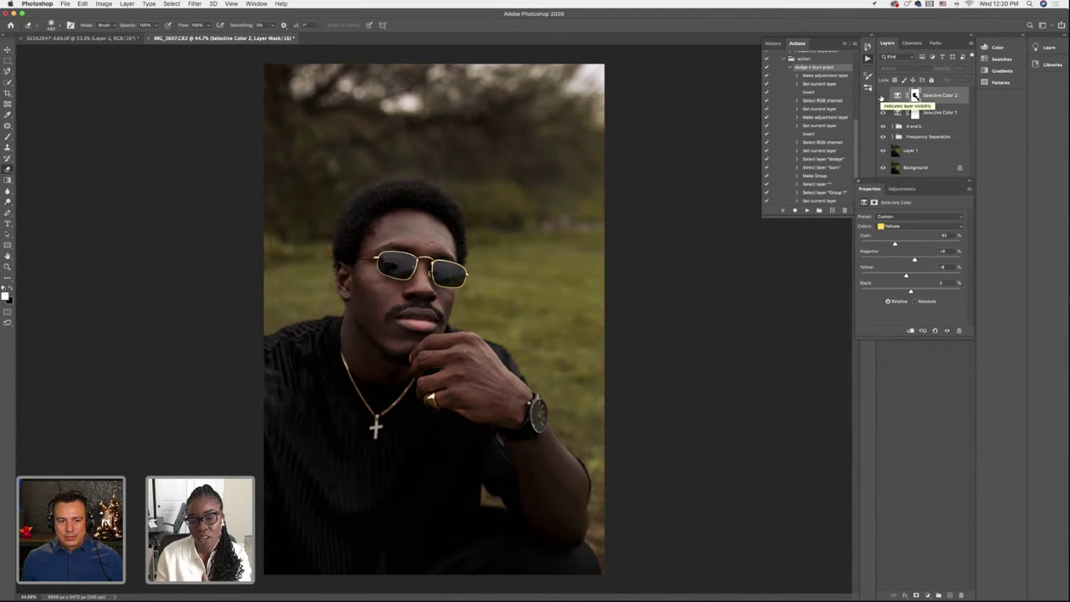
pyautogui.click(882, 95)
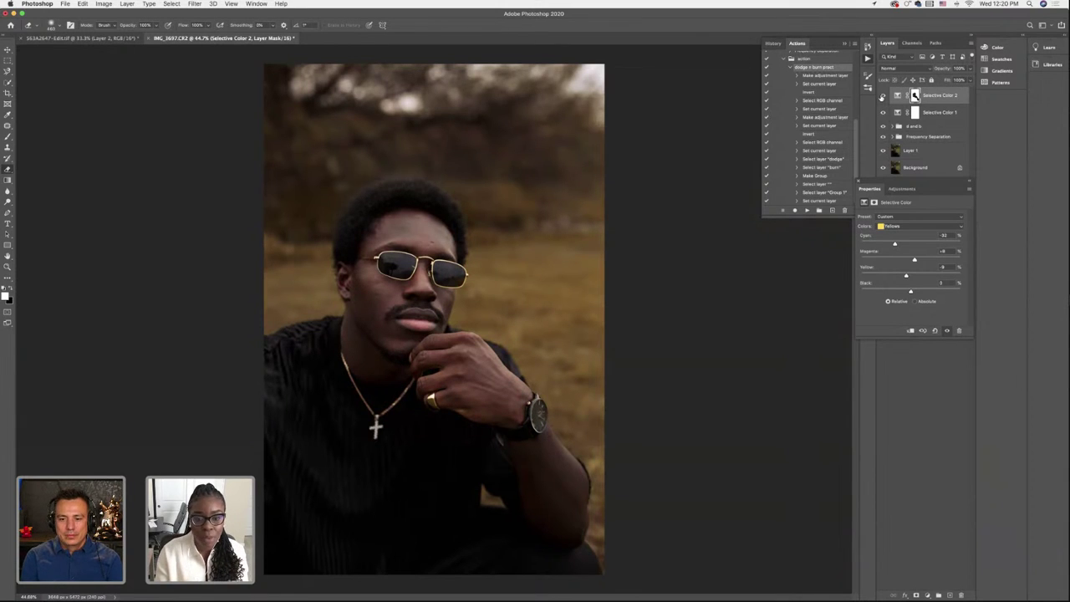
pyautogui.click(882, 96)
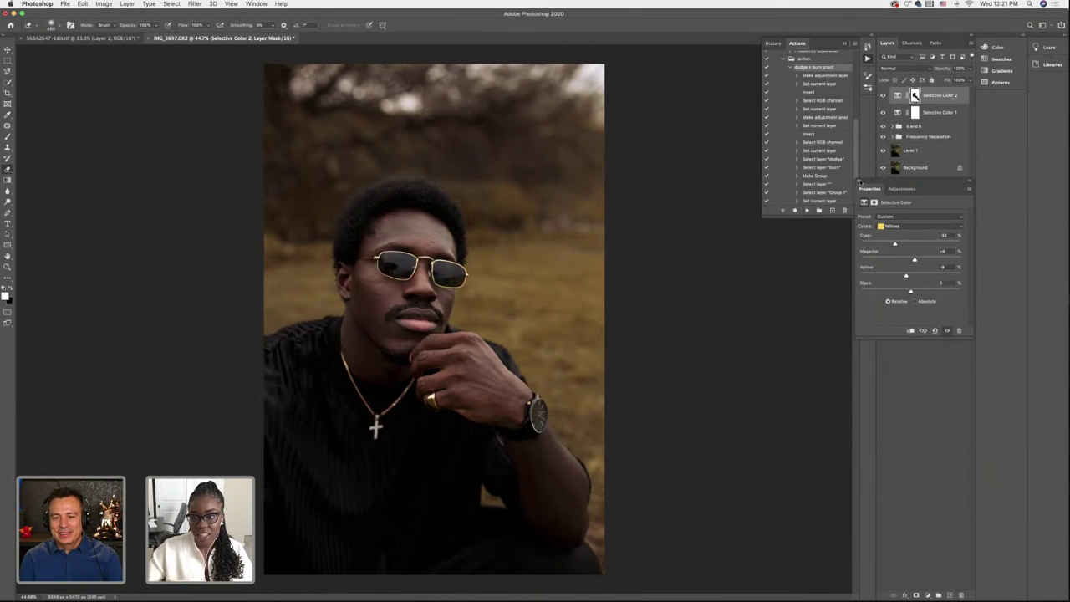
pyautogui.click(860, 182)
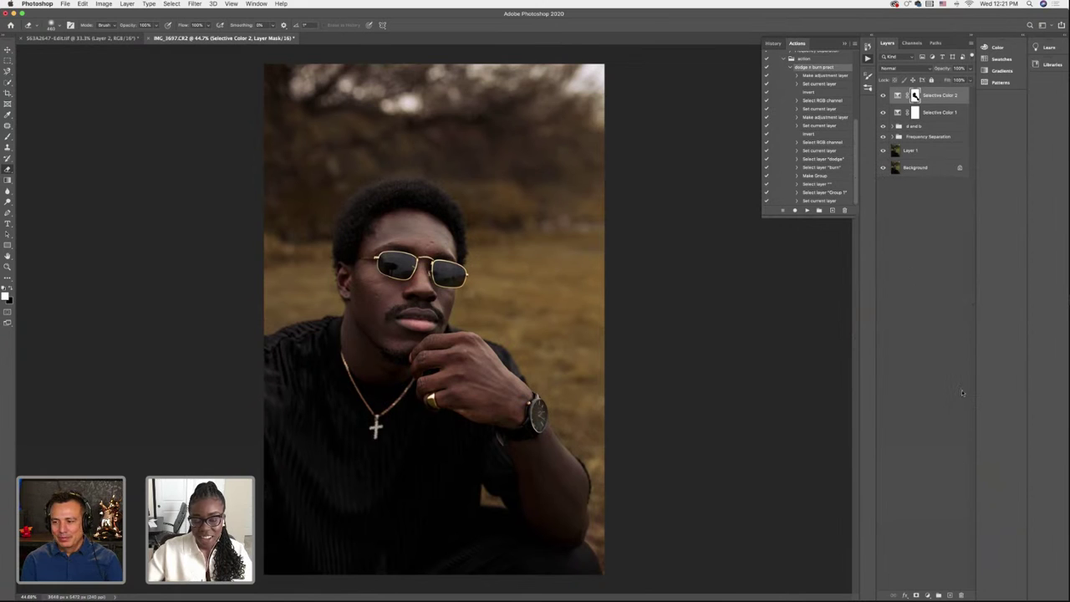
pyautogui.click(928, 593)
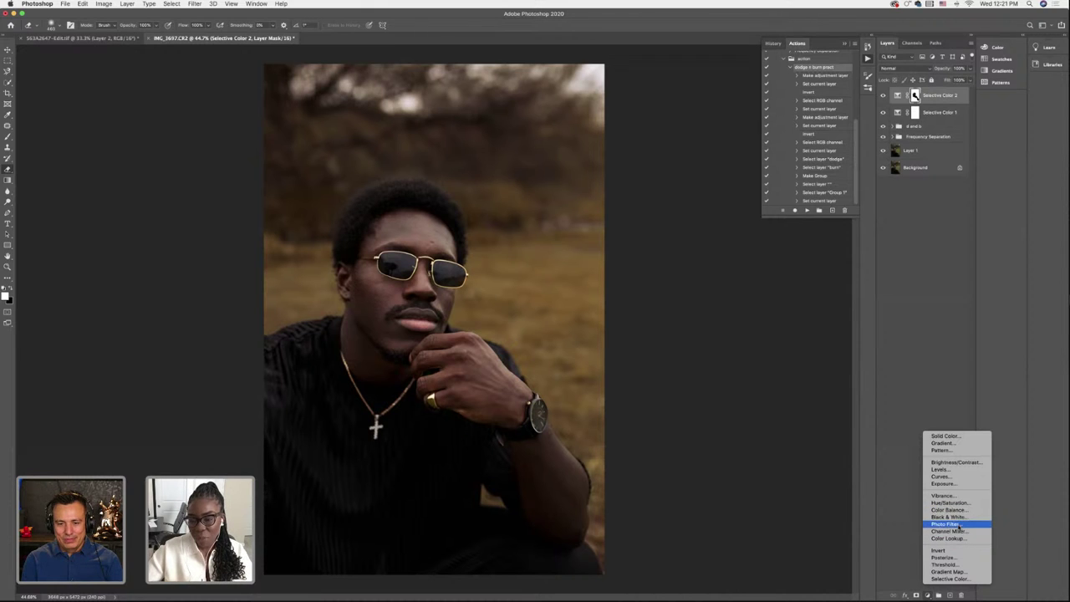
# Add Channel Mixer 1 with Green output's Green set to +106%, then close Properties
pyautogui.click(950, 531)
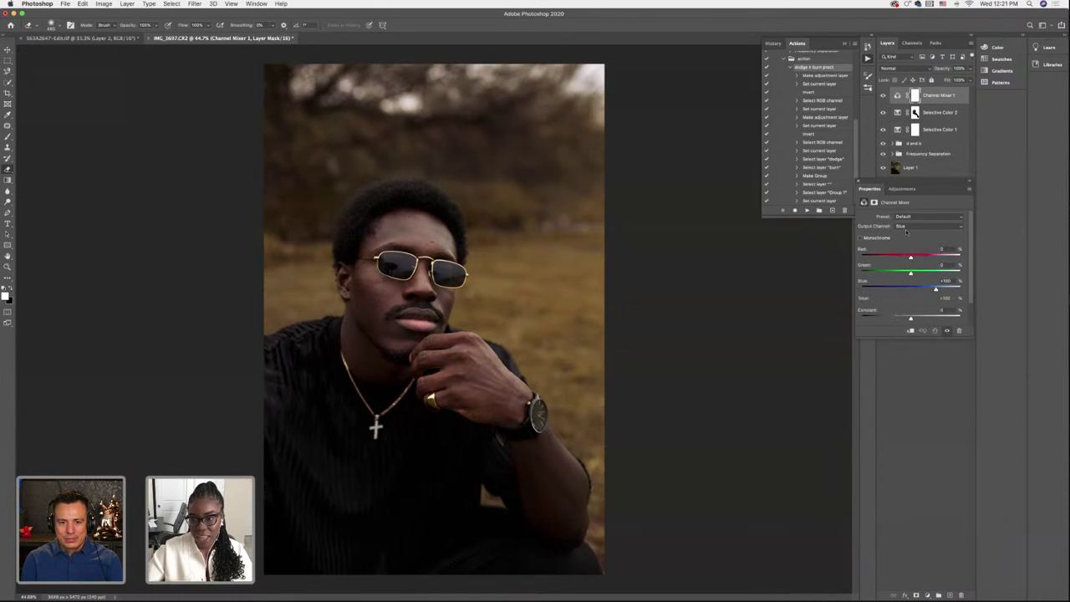
pyautogui.click(924, 226)
pyautogui.click(920, 226)
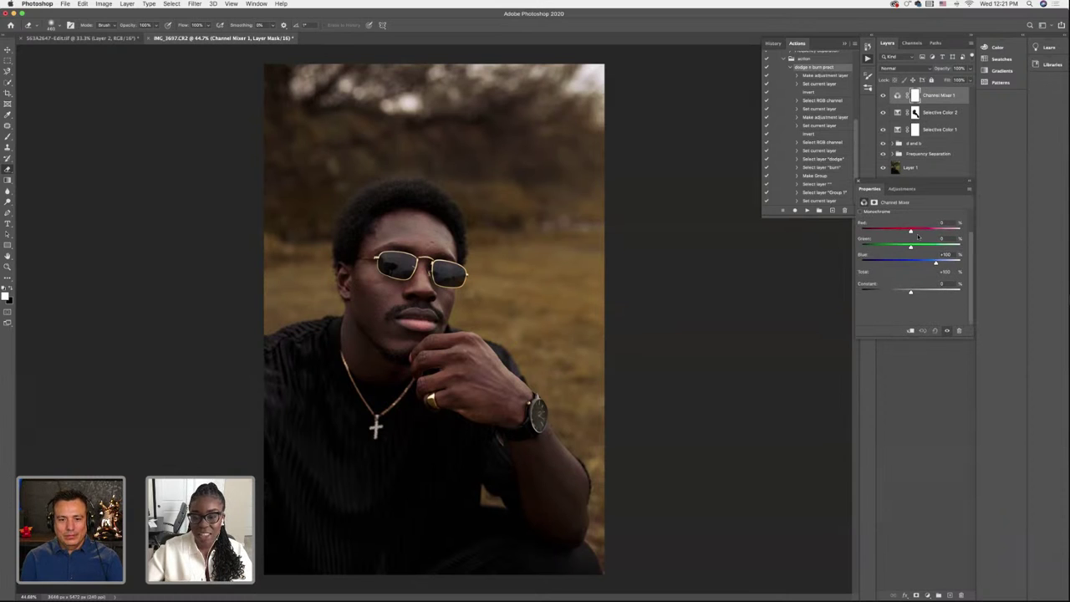
pyautogui.click(915, 226)
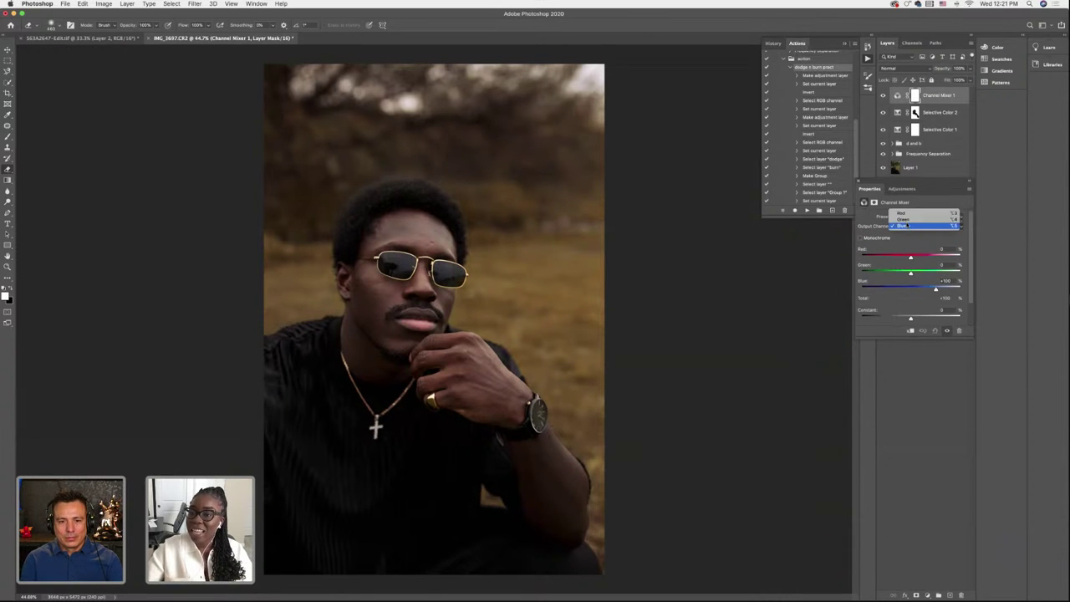
pyautogui.click(915, 219)
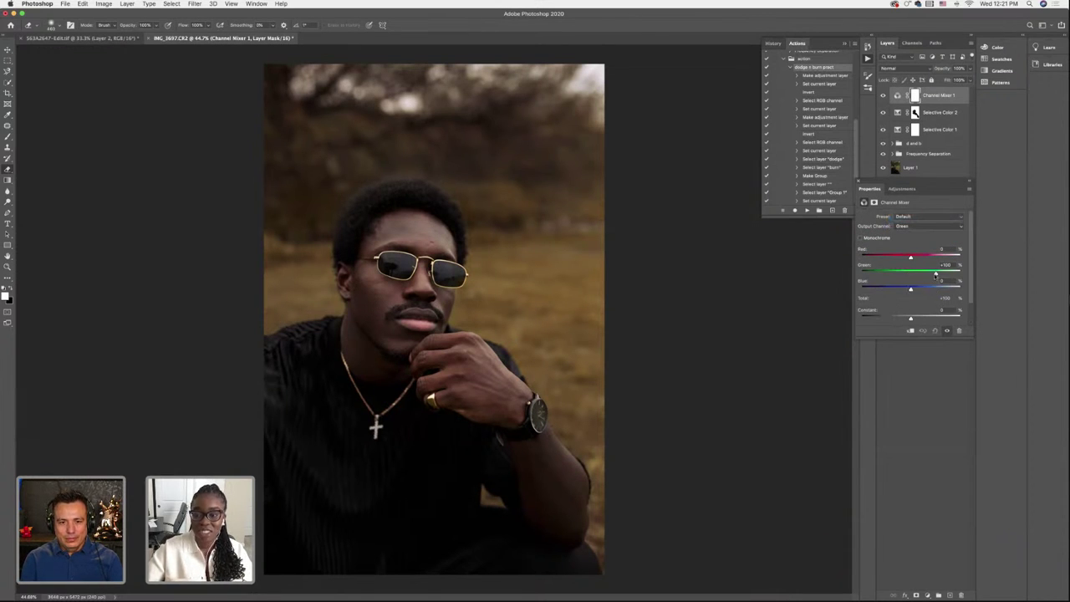
pyautogui.moveTo(935, 273)
pyautogui.mouseDown()
pyautogui.moveTo(909, 290)
pyautogui.moveTo(937, 275)
pyautogui.mouseUp()
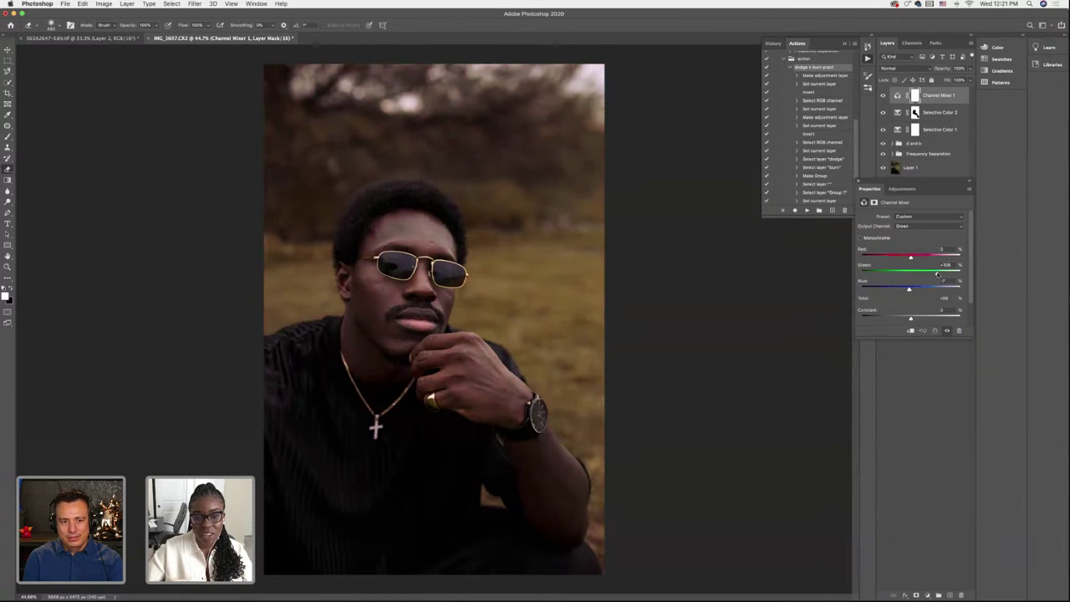
pyautogui.scroll(-2, 892, 263)
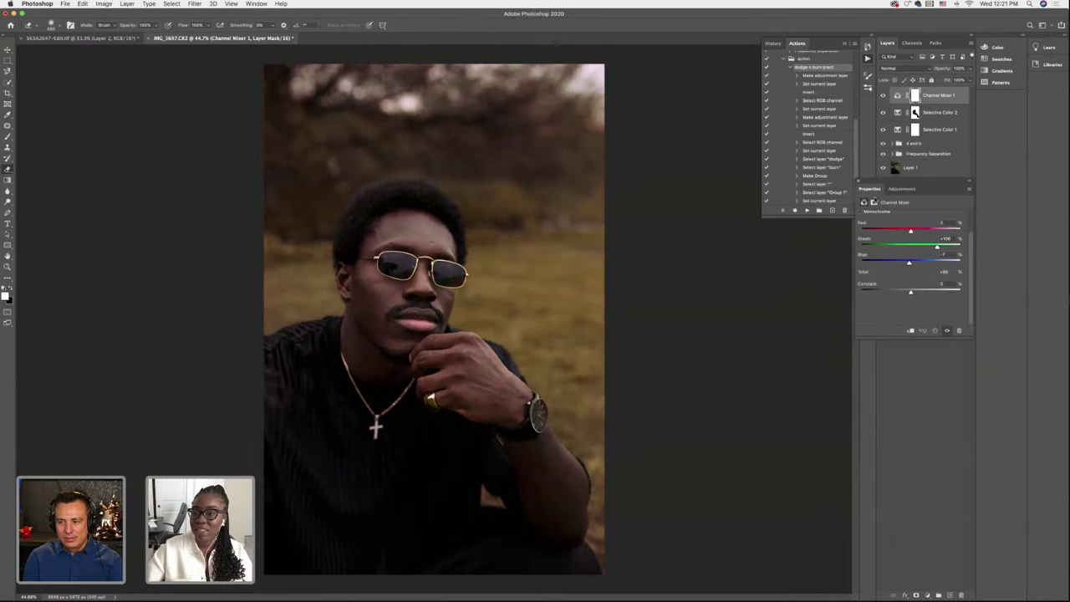
pyautogui.click(858, 181)
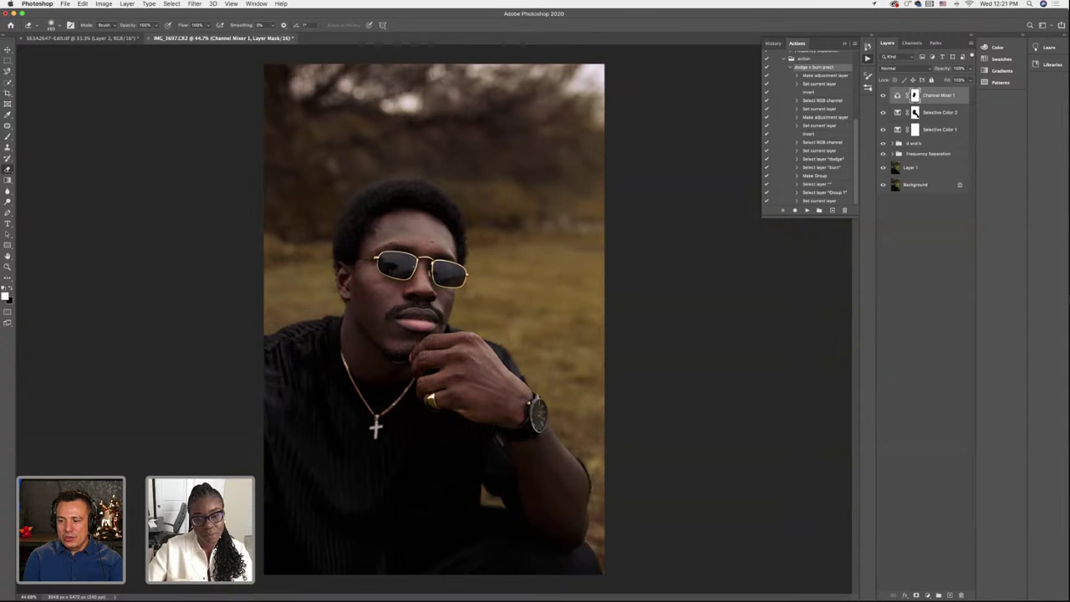
pyautogui.click(50, 25)
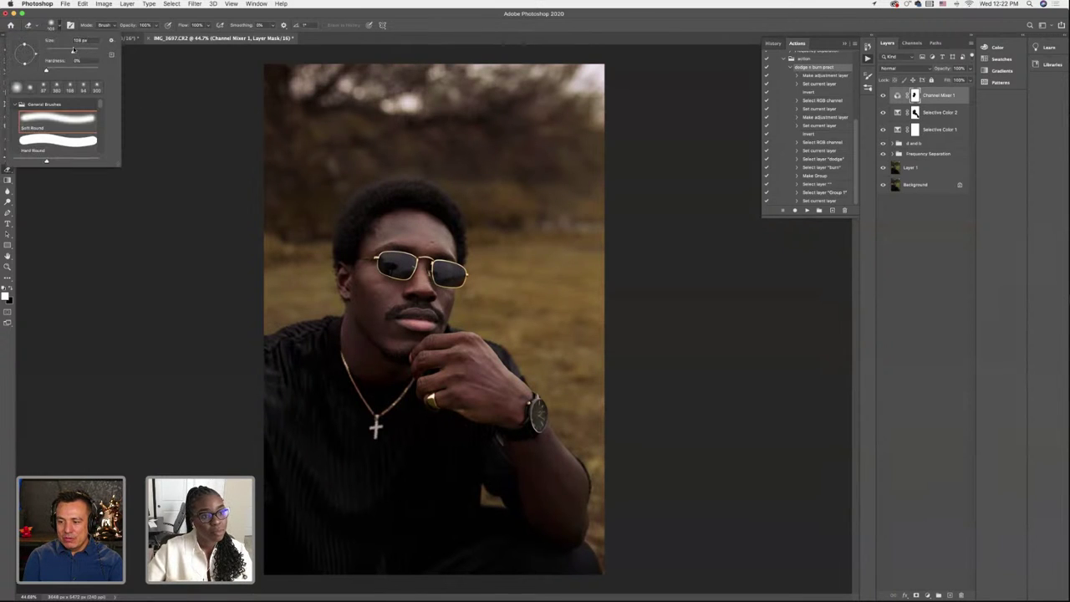
# Enlarge the brush in the Brush Preset picker and bring up the new adjustment layer types
pyautogui.moveTo(73, 51); pyautogui.dragTo(85, 53)
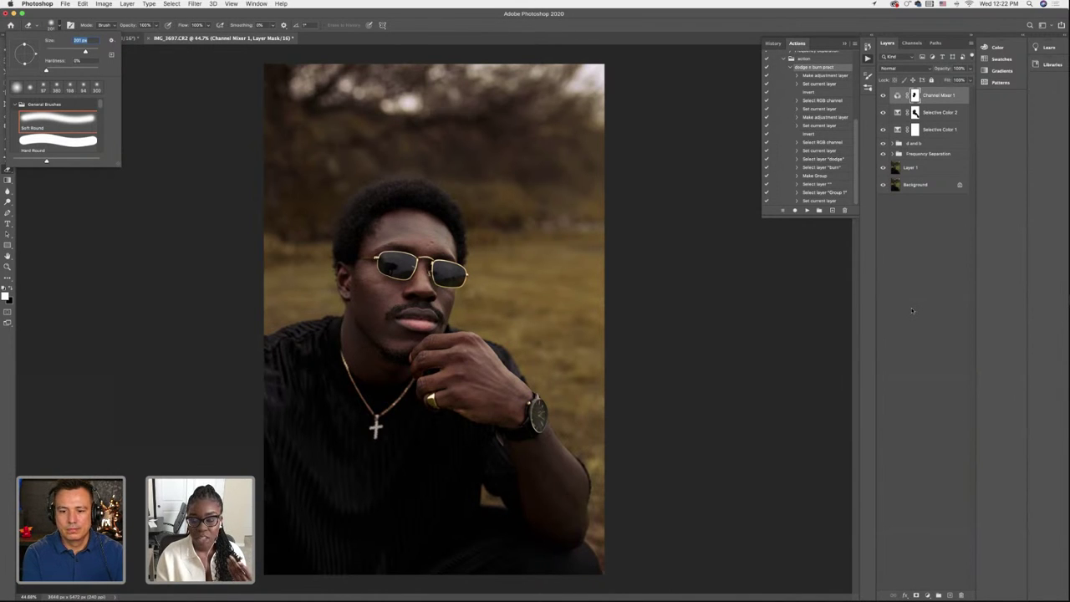
pyautogui.click(928, 595)
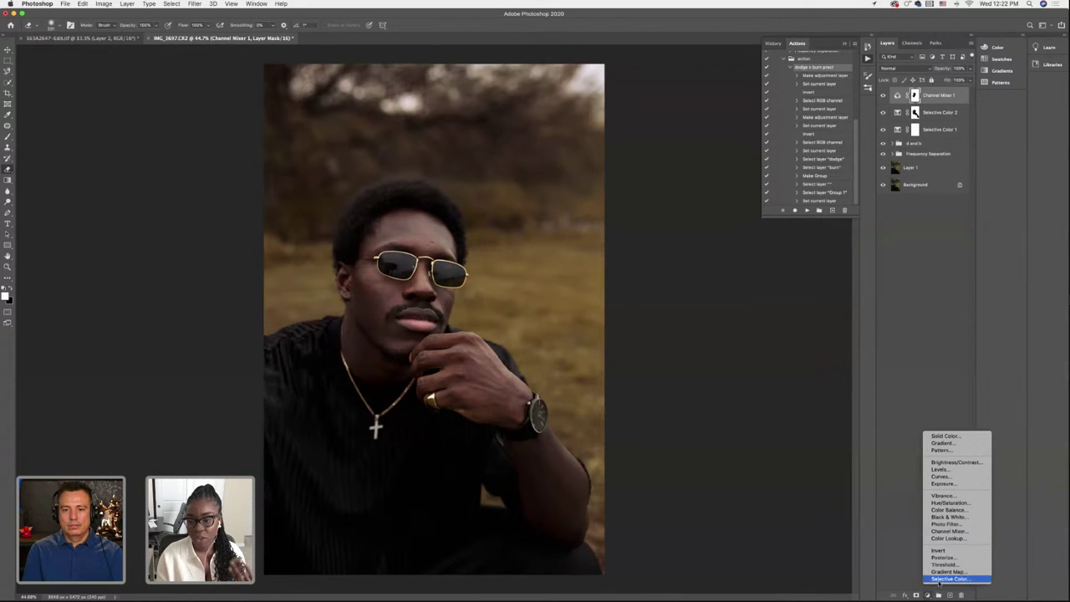
# Dismiss the adjustment layer menu without adding any new layer
pyautogui.click(901, 502)
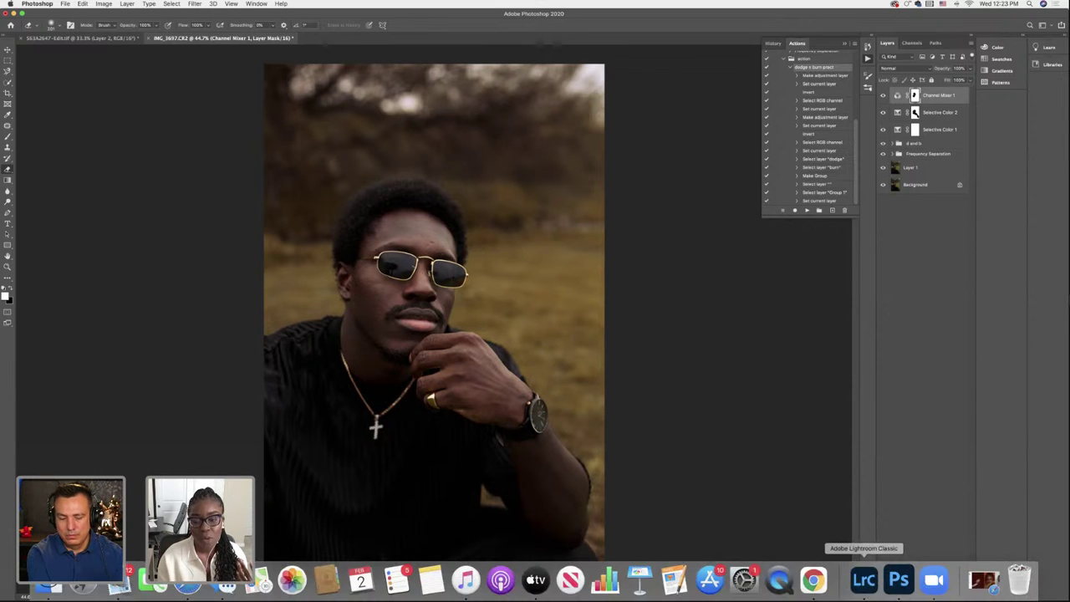
pyautogui.click(863, 581)
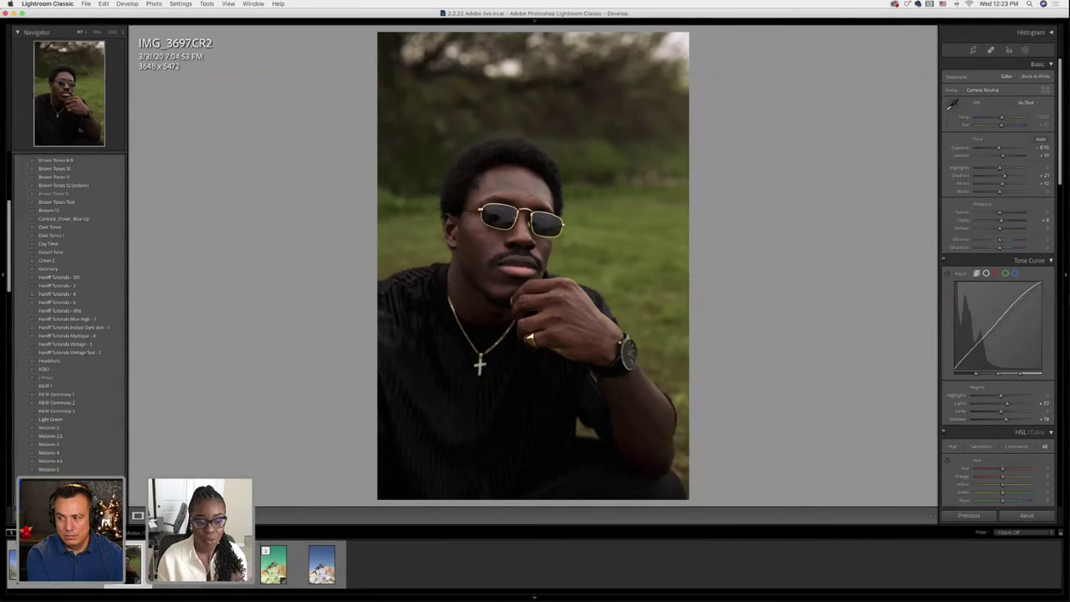
pyautogui.click(1026, 515)
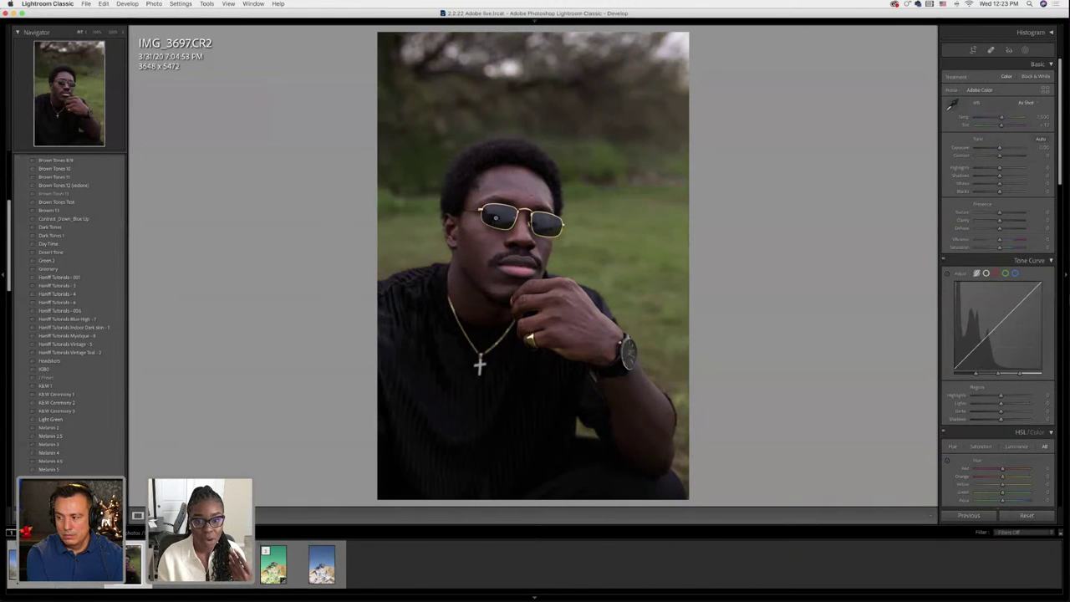
pyautogui.moveTo(43, 23)
pyautogui.moveTo(47, 16); pyautogui.dragTo(489, 64)
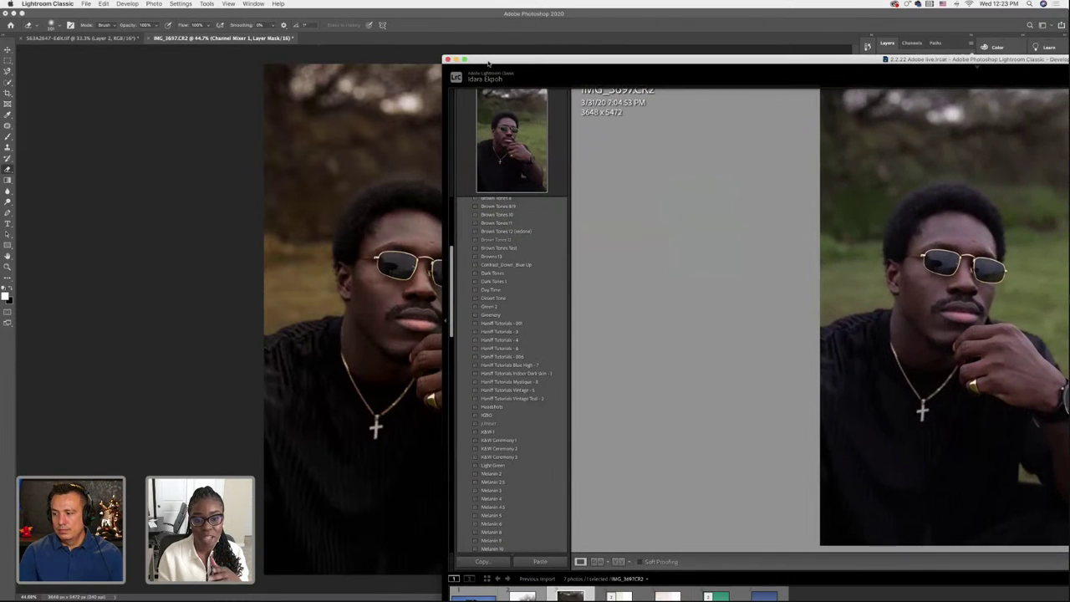
pyautogui.doubleClick(488, 63)
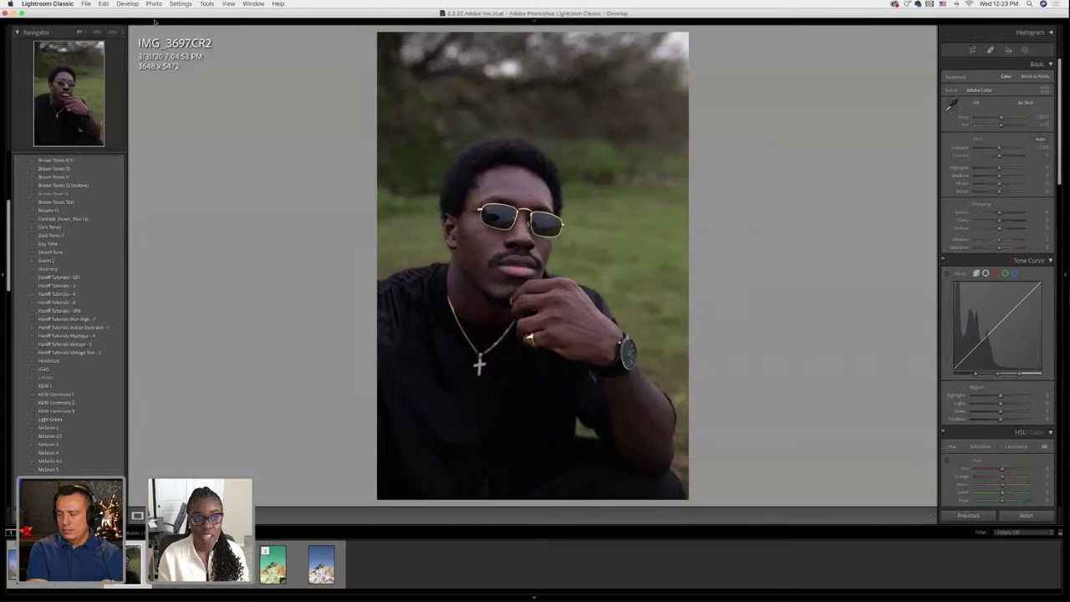
pyautogui.press('super+z')
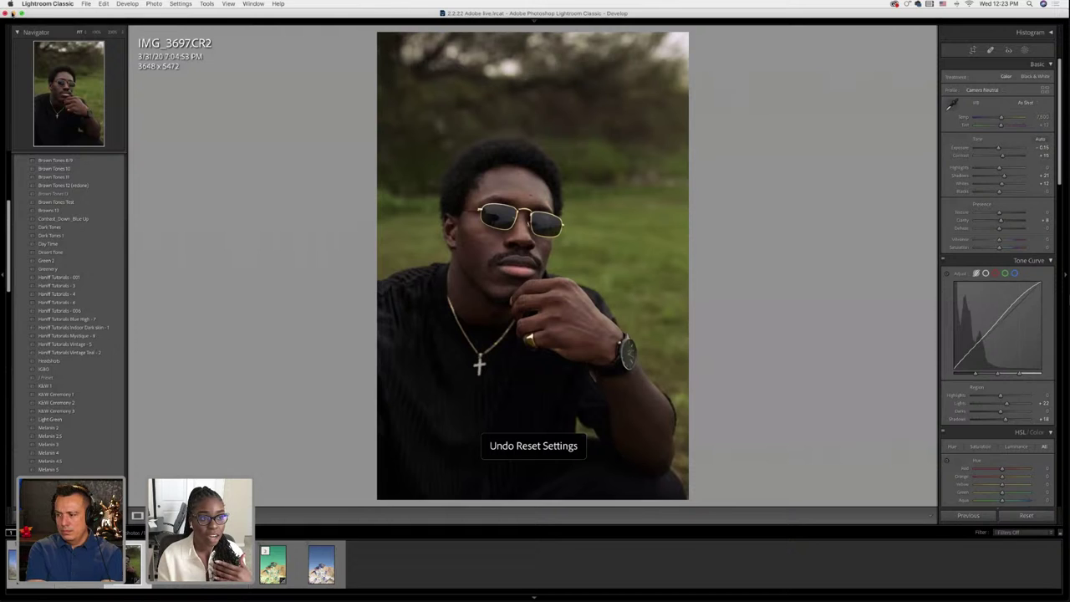
pyautogui.hotkey('shift', 'Tab')
pyautogui.press('super+w')
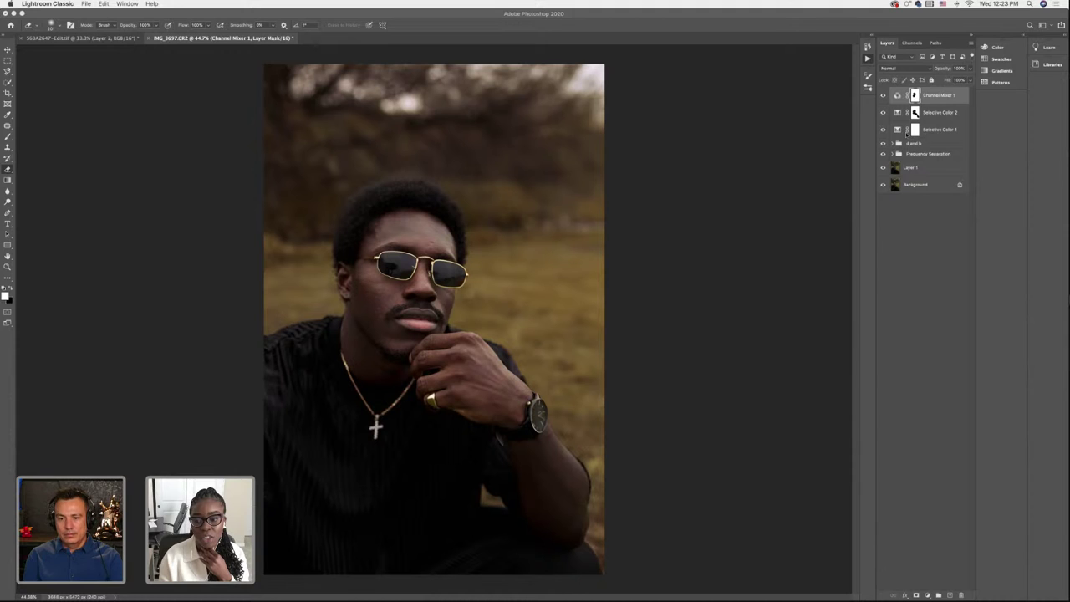
# Add a Selective Color layer with Black raised to about +11 in the Reds
pyautogui.click(928, 595)
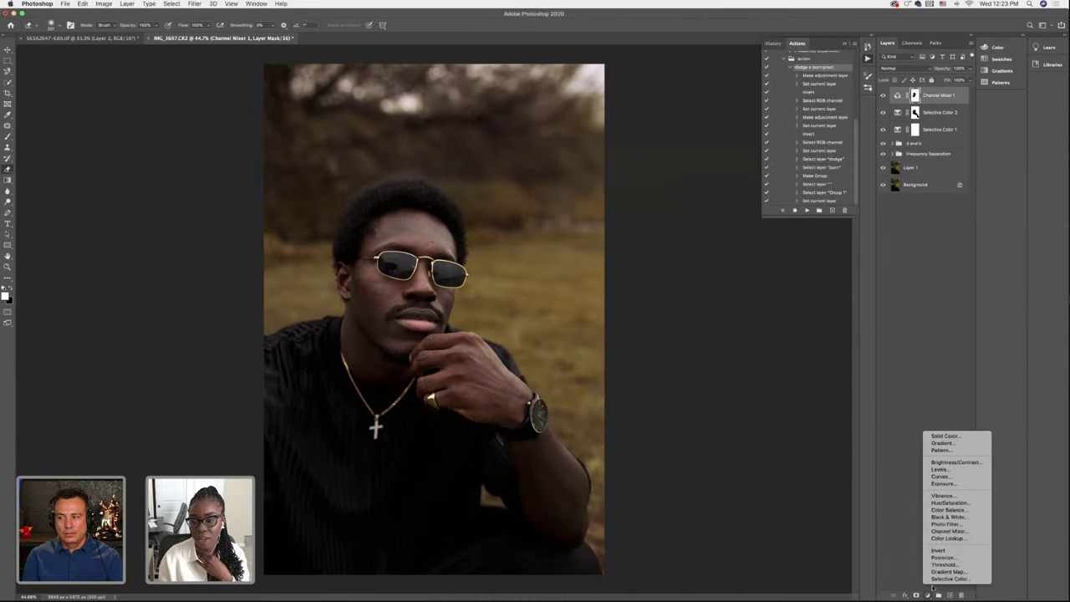
pyautogui.click(937, 581)
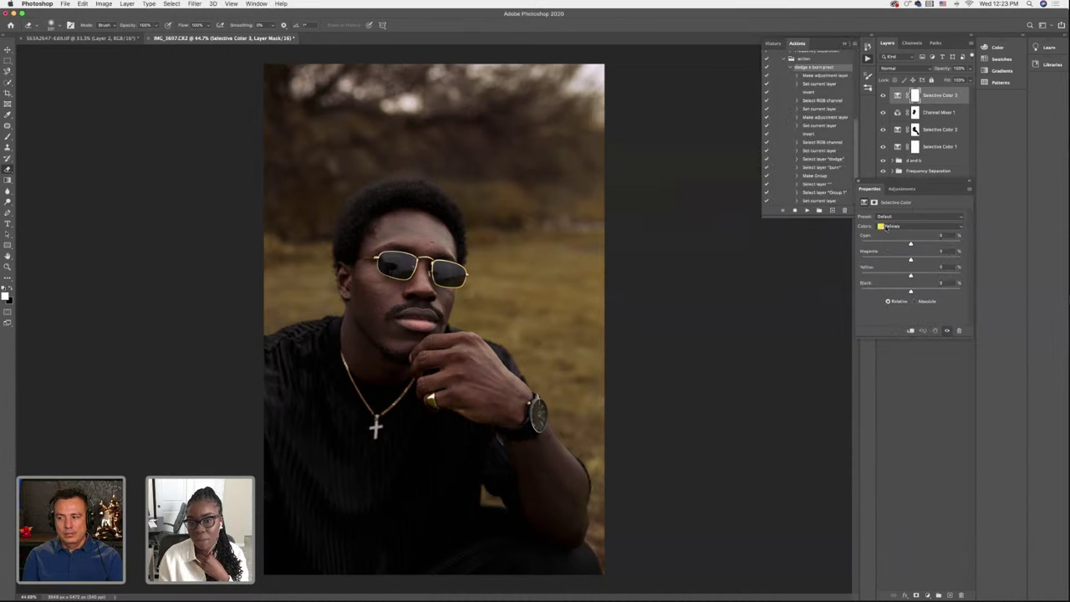
pyautogui.click(920, 226)
pyautogui.click(920, 226)
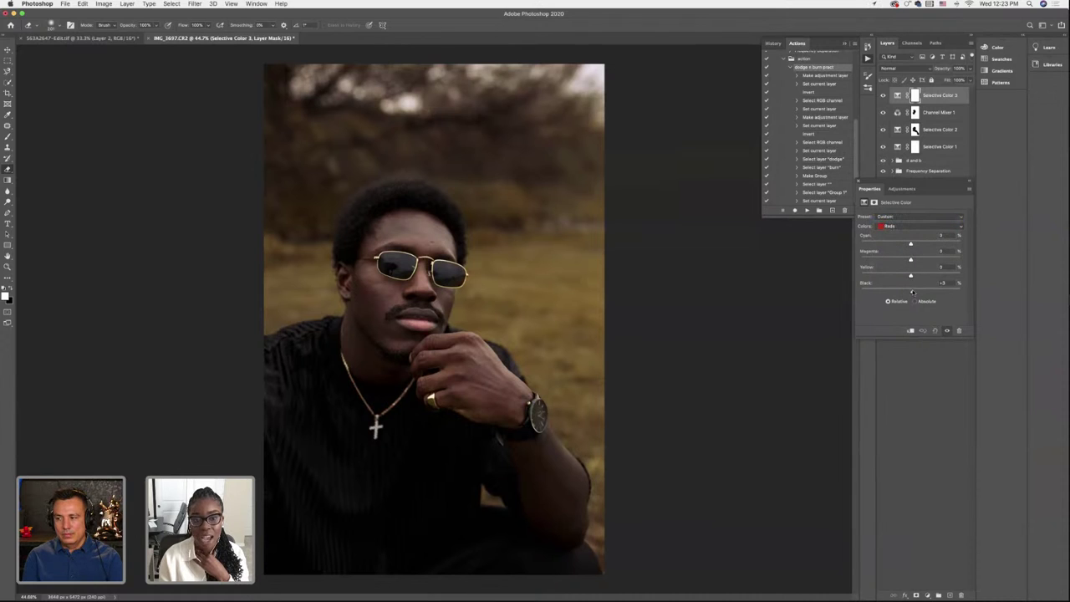
pyautogui.moveTo(911, 291); pyautogui.dragTo(920, 291)
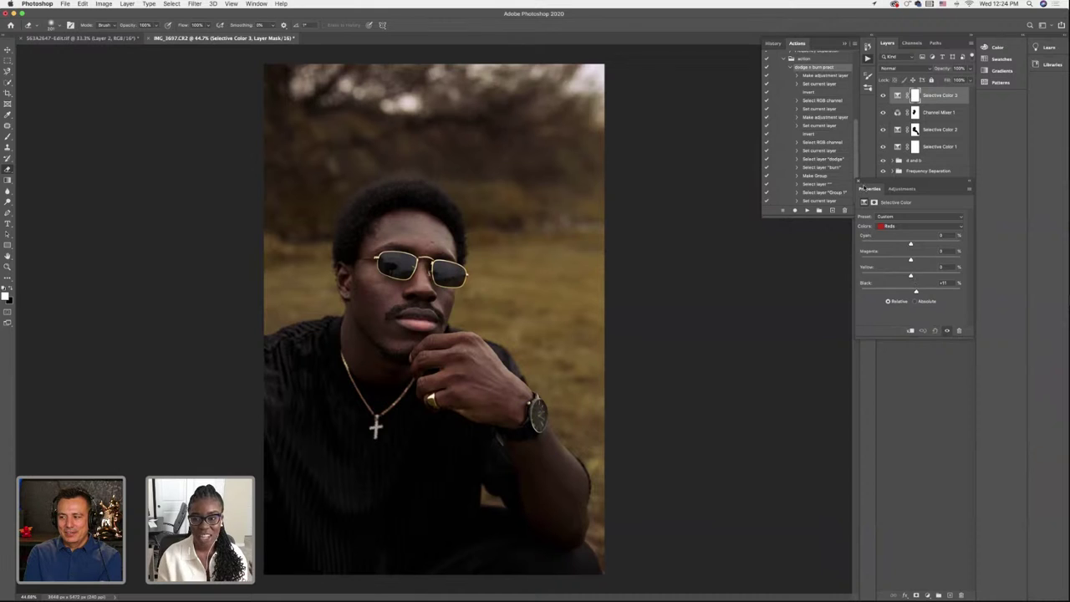
pyautogui.click(857, 182)
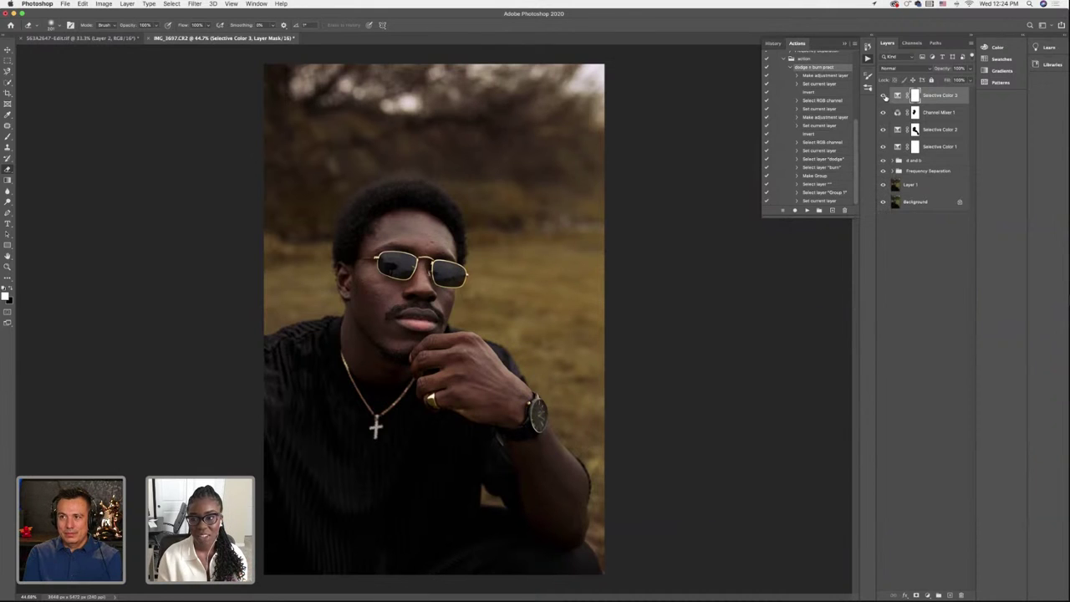
# Hide Selective Color 3 and make Channel Mixer 1 the active layer
pyautogui.click(883, 96)
pyautogui.hotkey('alt', '[')
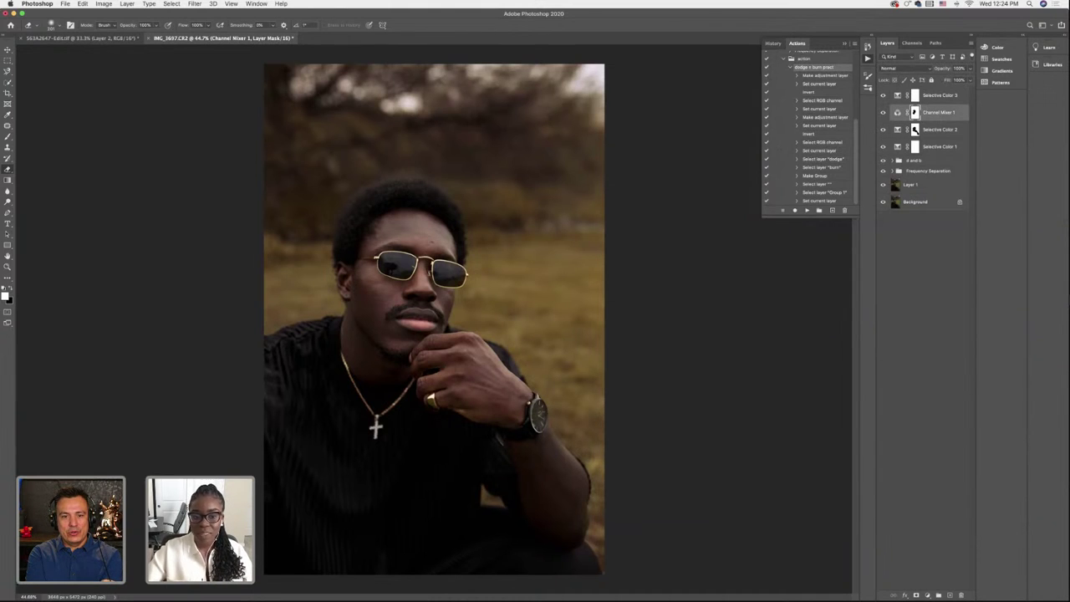
pyautogui.scroll(2, 728, 187)
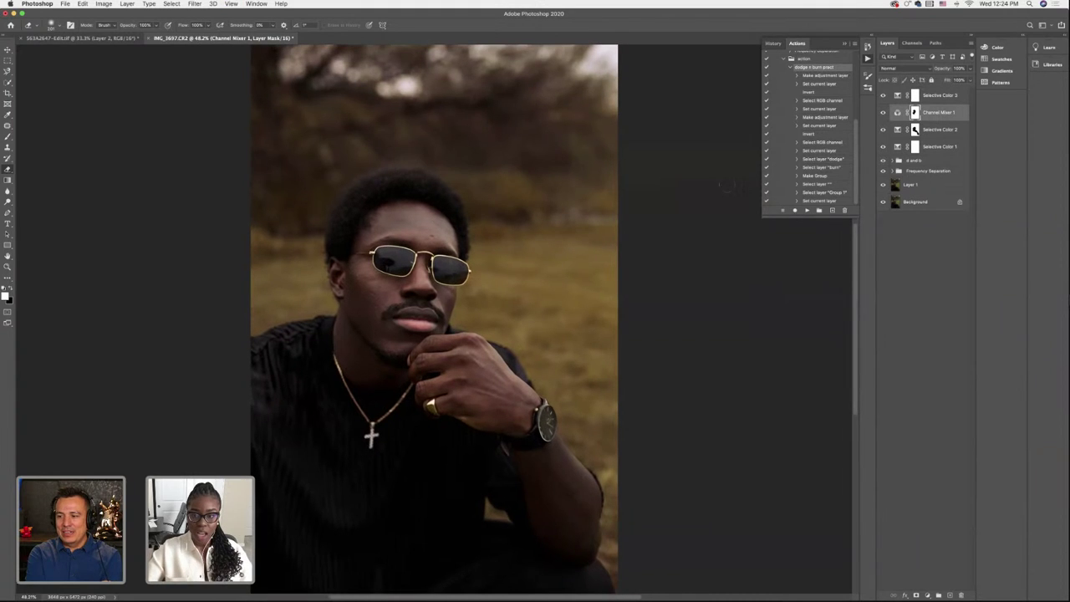
# Group Selective Color 3 through Selective Color 1 into Group 1
pyautogui.click(936, 97)
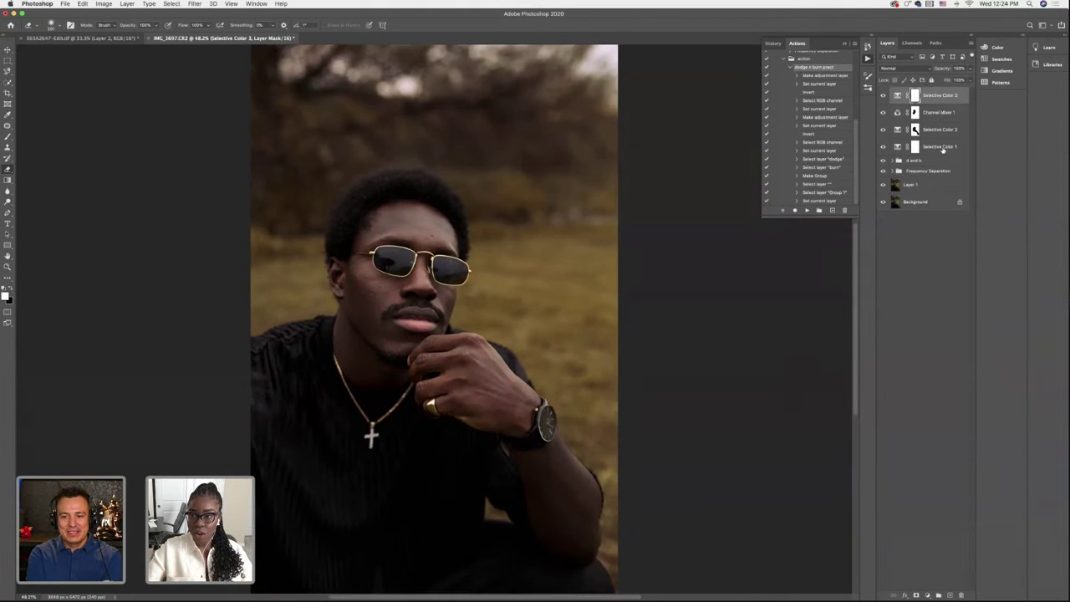
pyautogui.keyDown('shift'); pyautogui.click(943, 148); pyautogui.keyUp('shift')
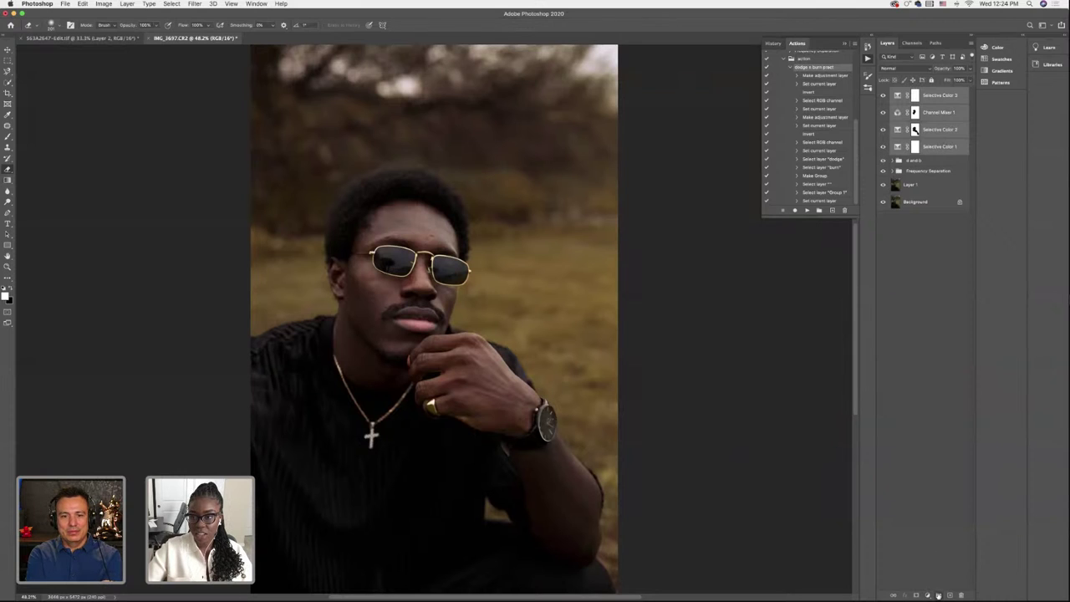
pyautogui.click(938, 595)
# Toggle Group 1's visibility off and on to compare, then minimize Photoshop
pyautogui.click(884, 91)
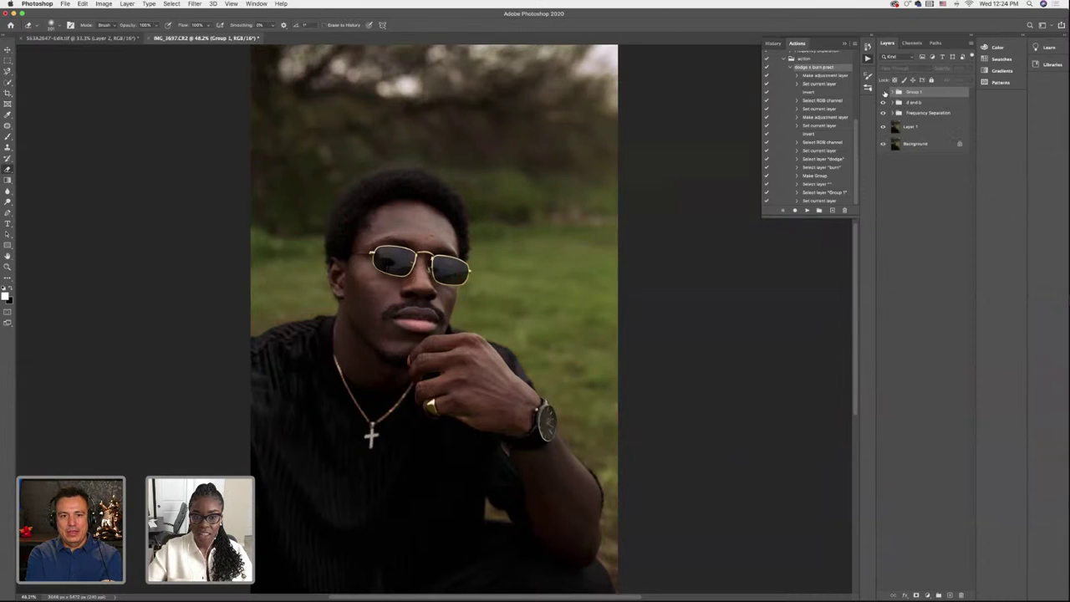
pyautogui.click(884, 91)
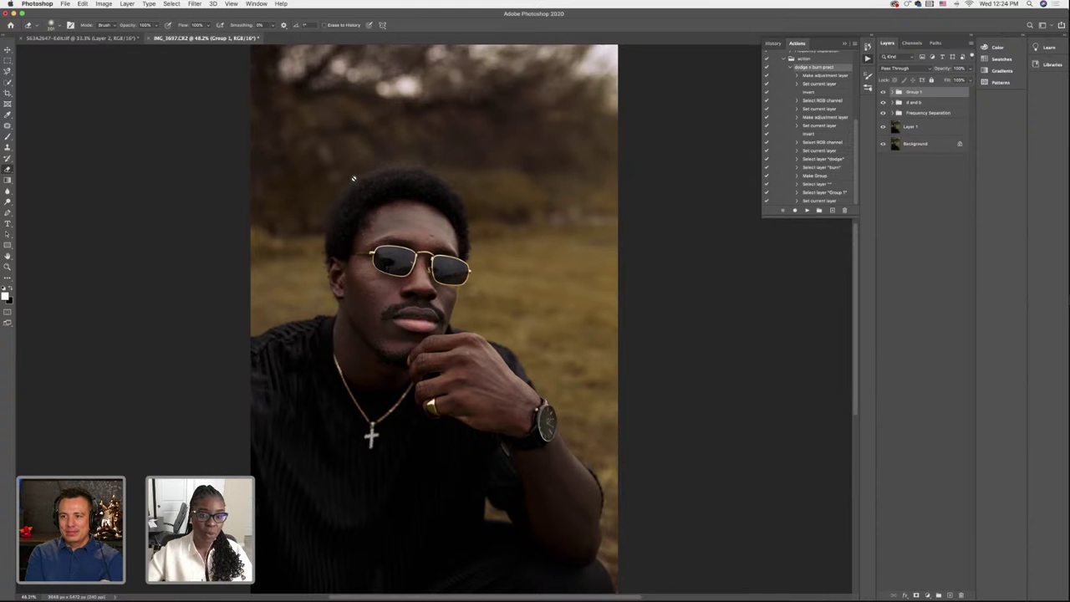
pyautogui.click(12, 13)
# In Lightroom's Develop view, browse IMG_3636 and IMG_2537, then return to IMG_3697.CR2
pyautogui.click(812, 580)
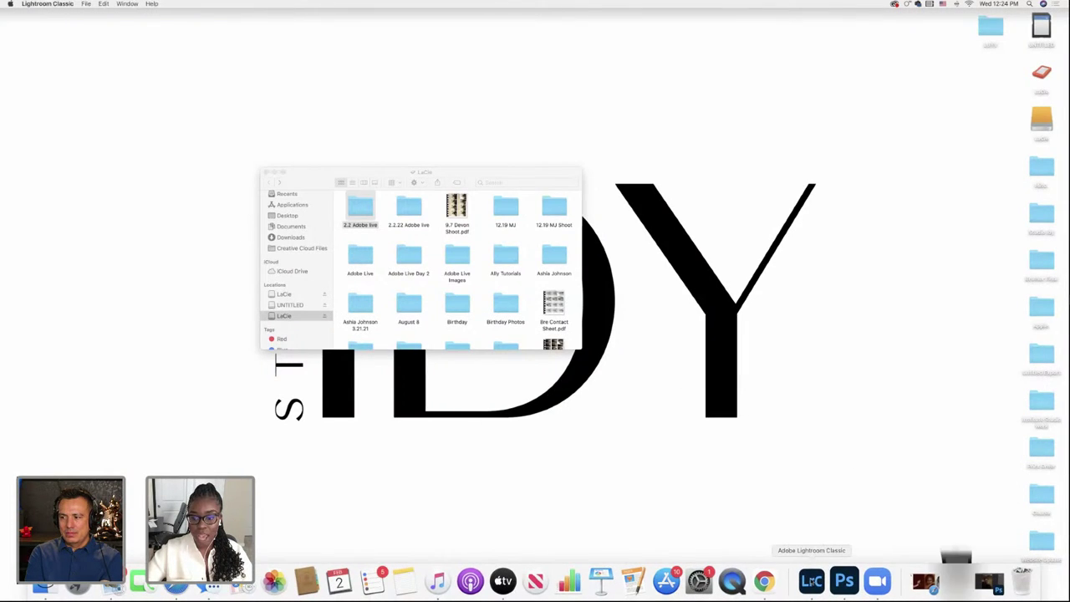
pyautogui.press('super+Tab')
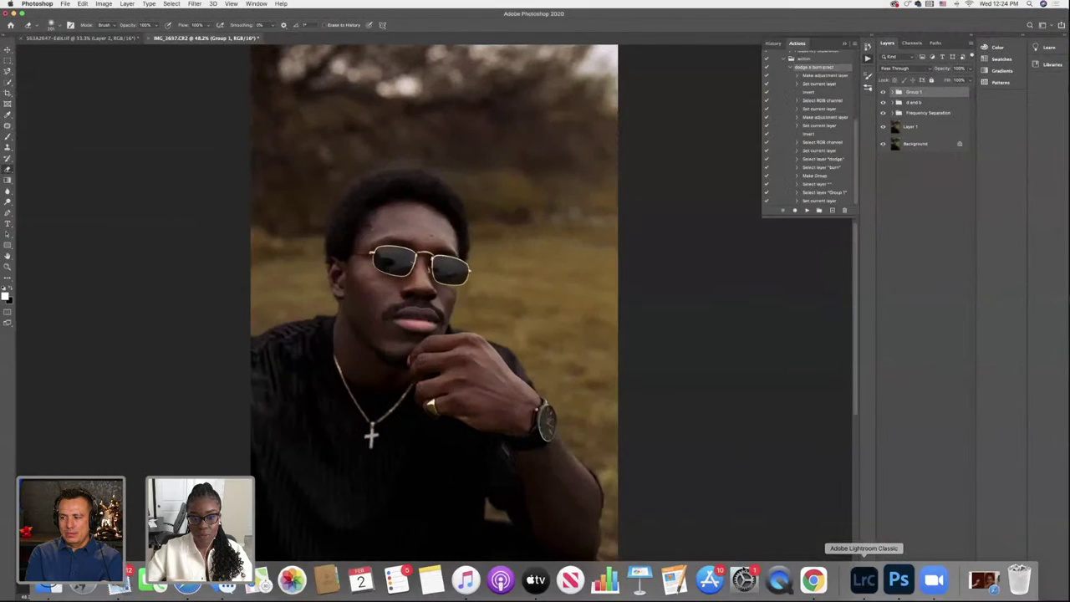
pyautogui.click(865, 579)
pyautogui.press('Left')
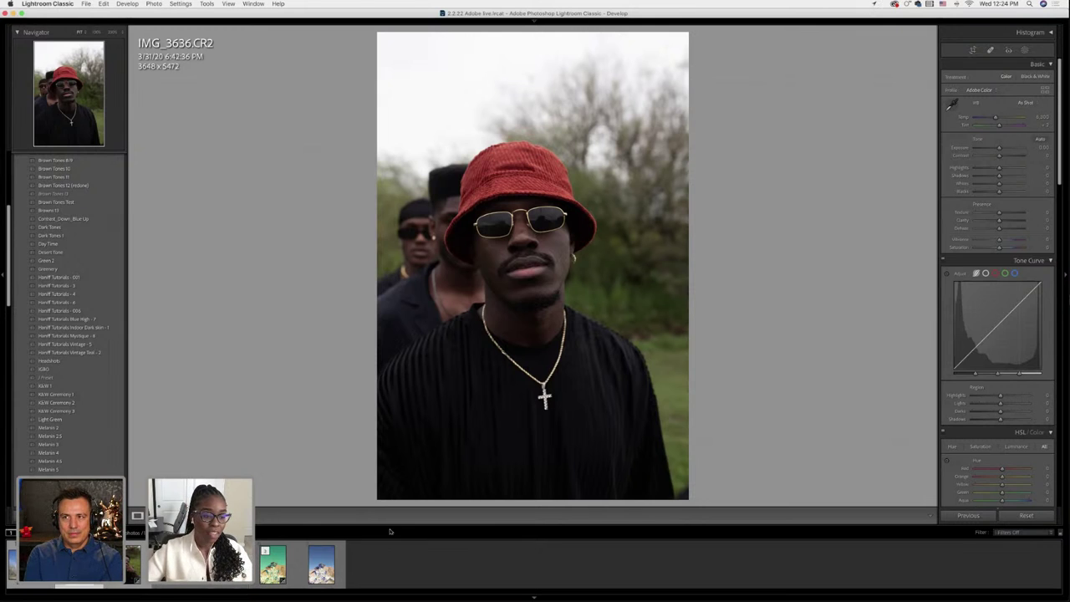
pyautogui.press('Left')
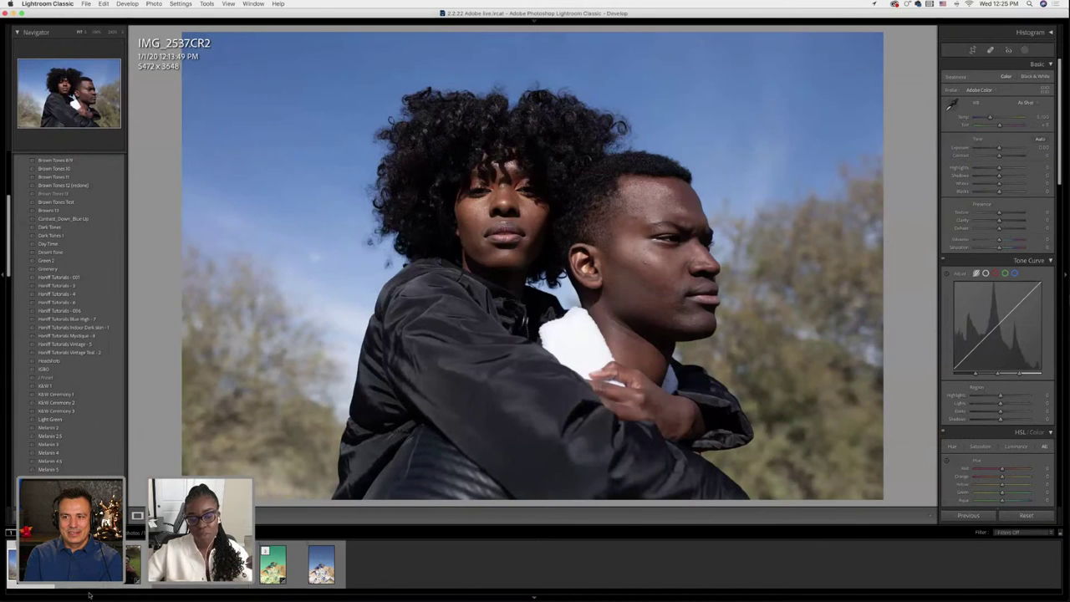
pyautogui.press('Left')
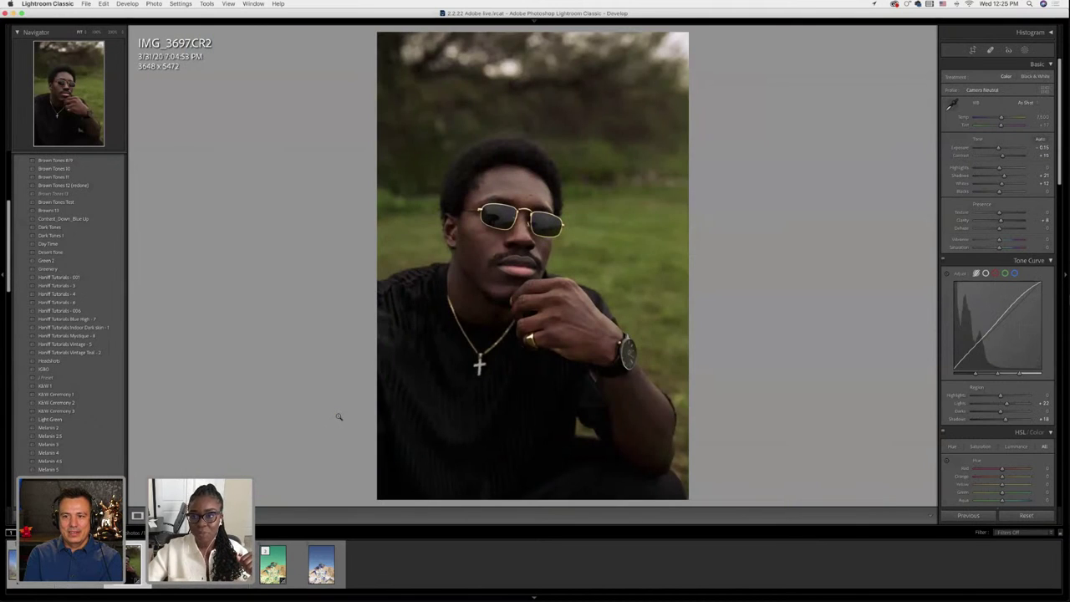